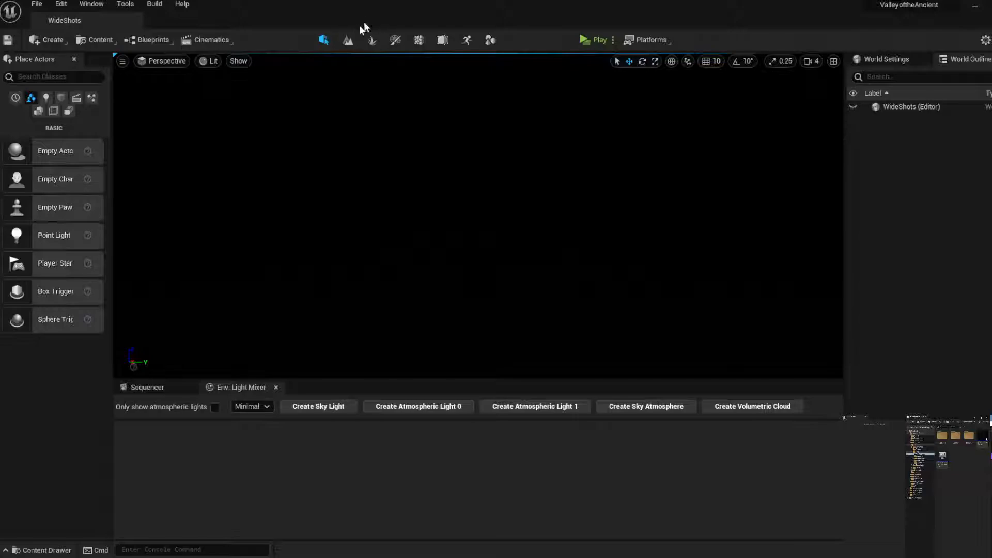
# Start a new landscape with edit layers enabled and widen the landscape settings so its fields are readable
pyautogui.click(347, 39)
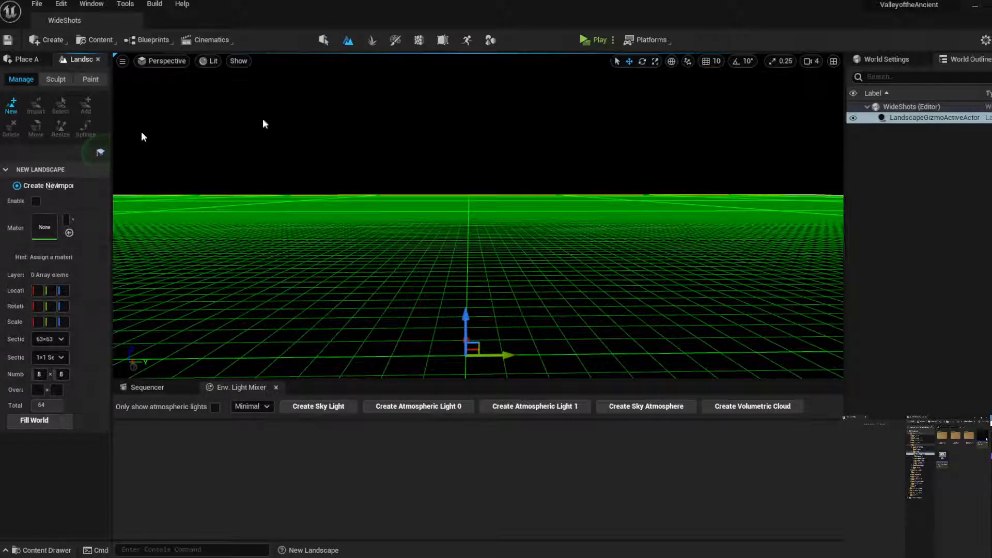
pyautogui.click(35, 201)
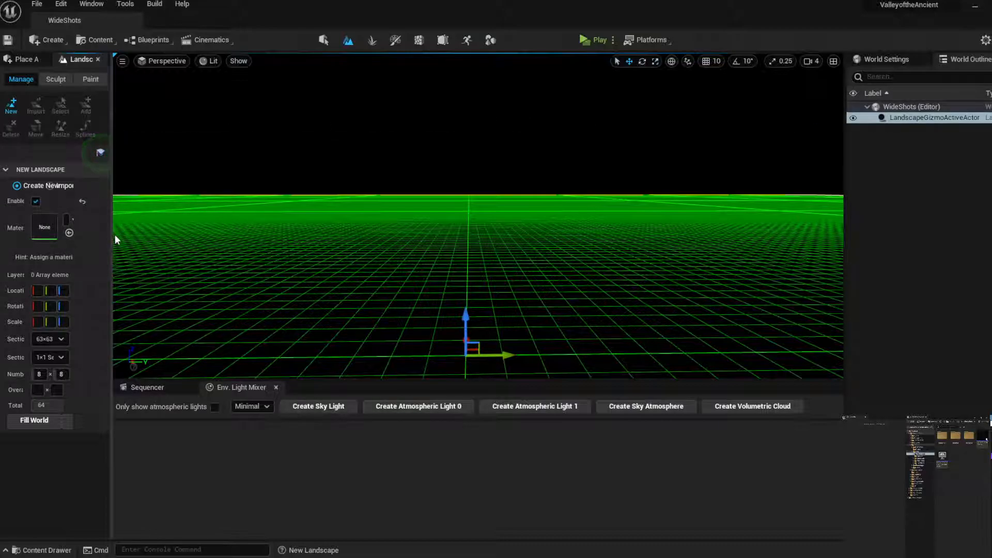
pyautogui.moveTo(114, 235); pyautogui.dragTo(215, 230)
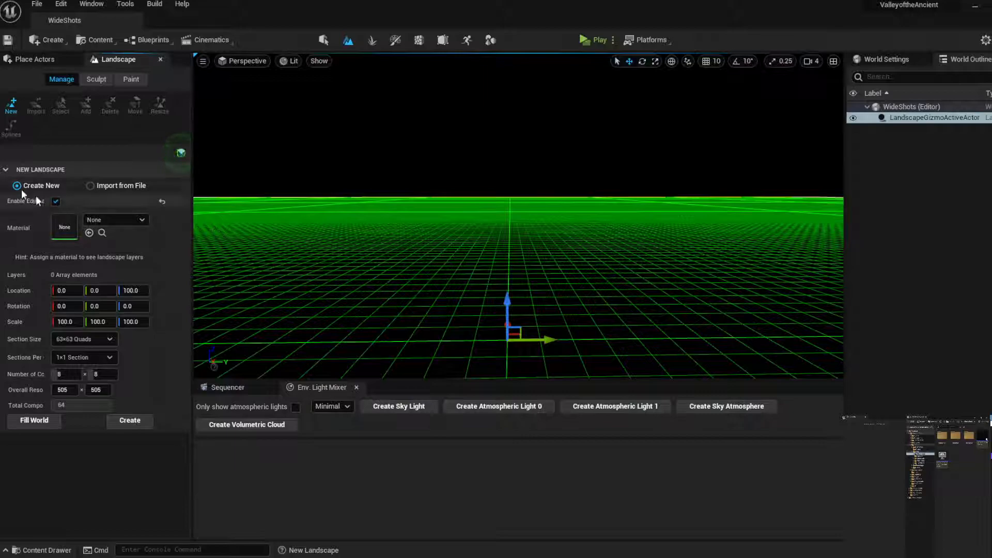
# Set the new landscape's overall resolution to 2017 × 2017 and create it
pyautogui.click(65, 389)
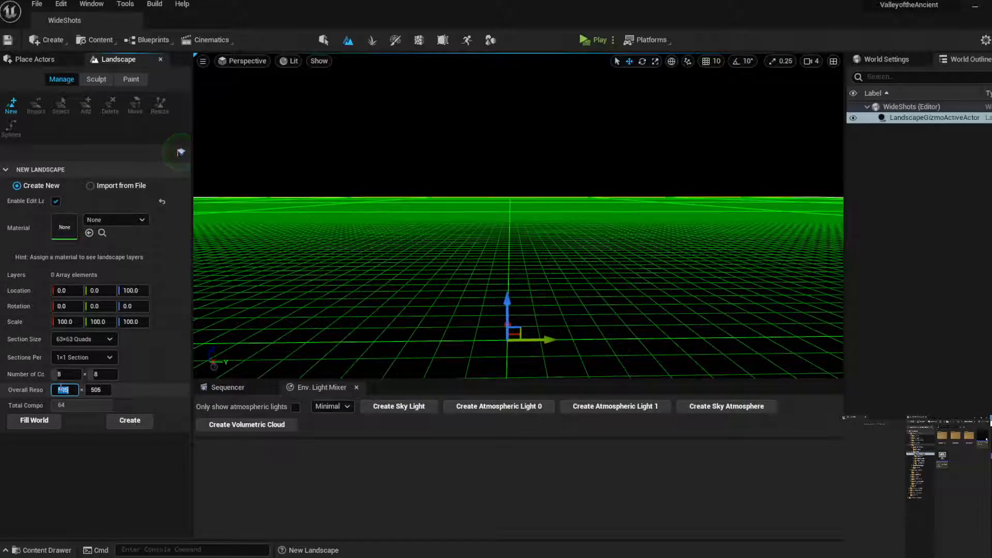
pyautogui.write('2017')
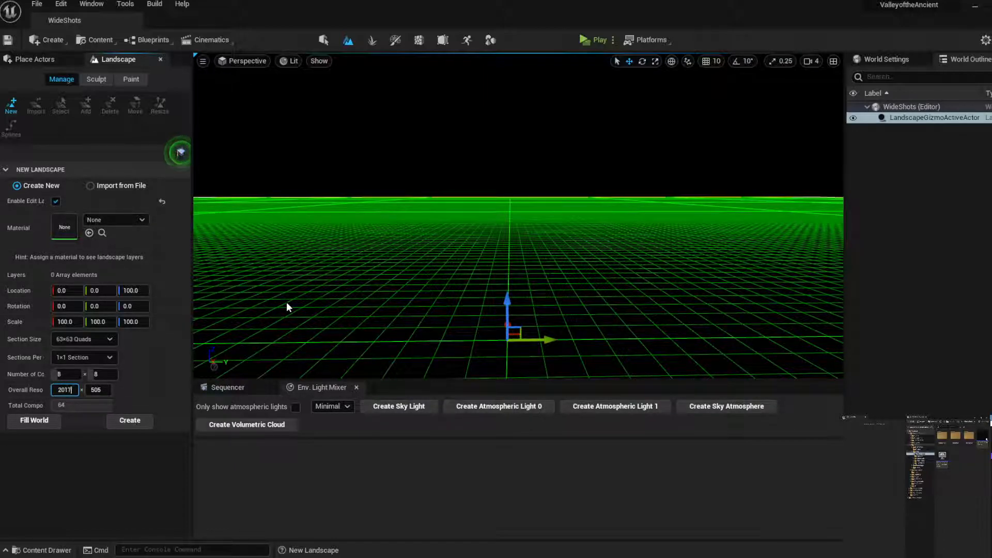
pyautogui.press('Tab')
pyautogui.write('2017')
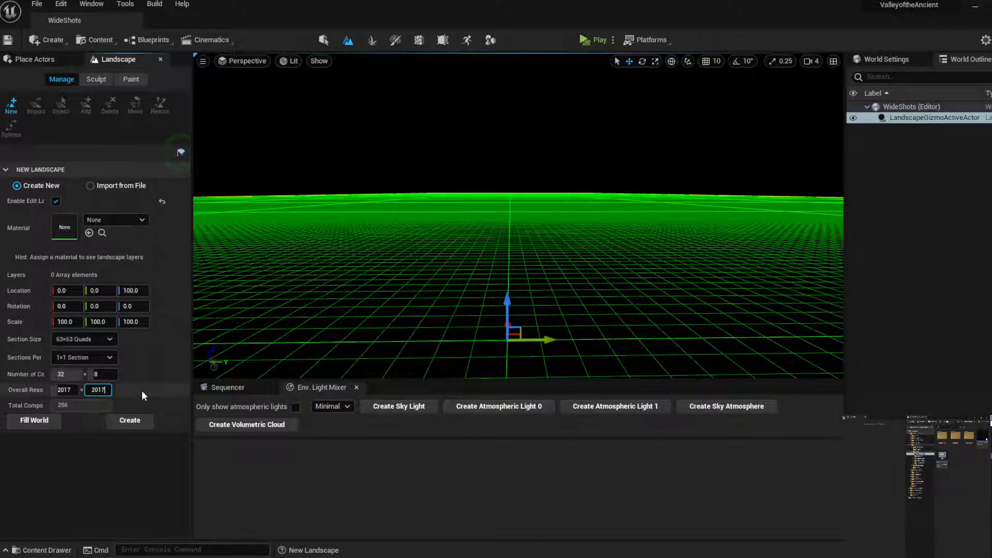
pyautogui.press('Return')
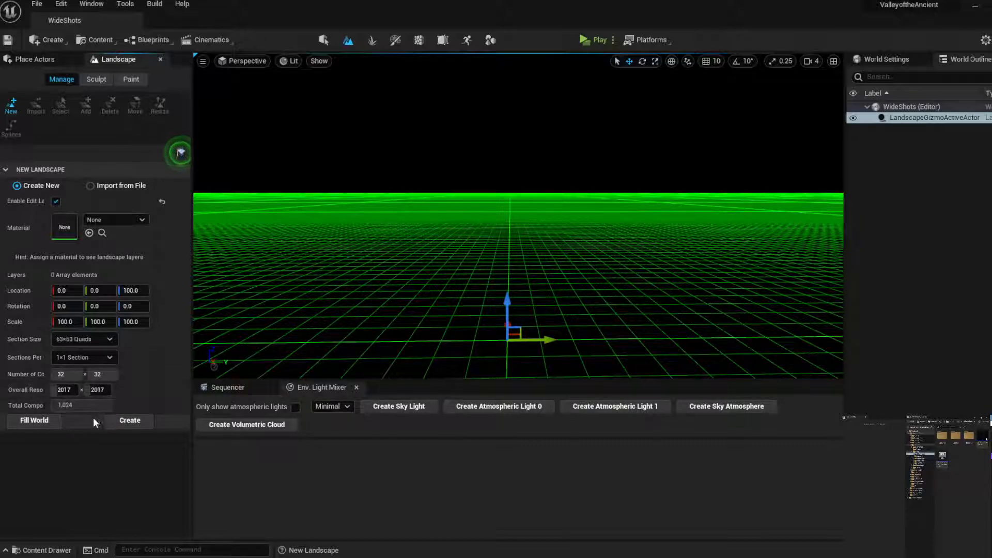
pyautogui.click(129, 420)
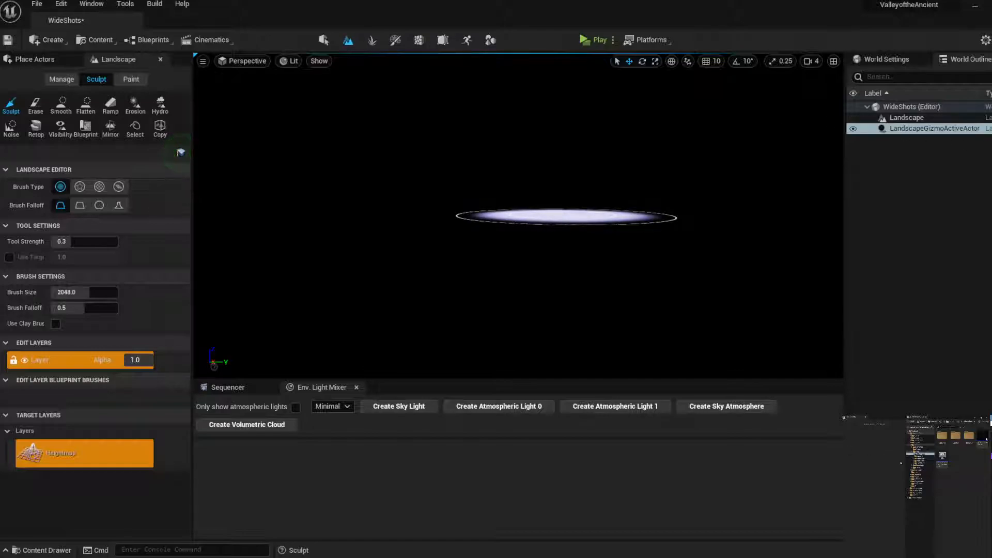
# Assign an orange-brown ground material from the project content to the Landscape as its landscape material, and return to selection mode
pyautogui.click(919, 479)
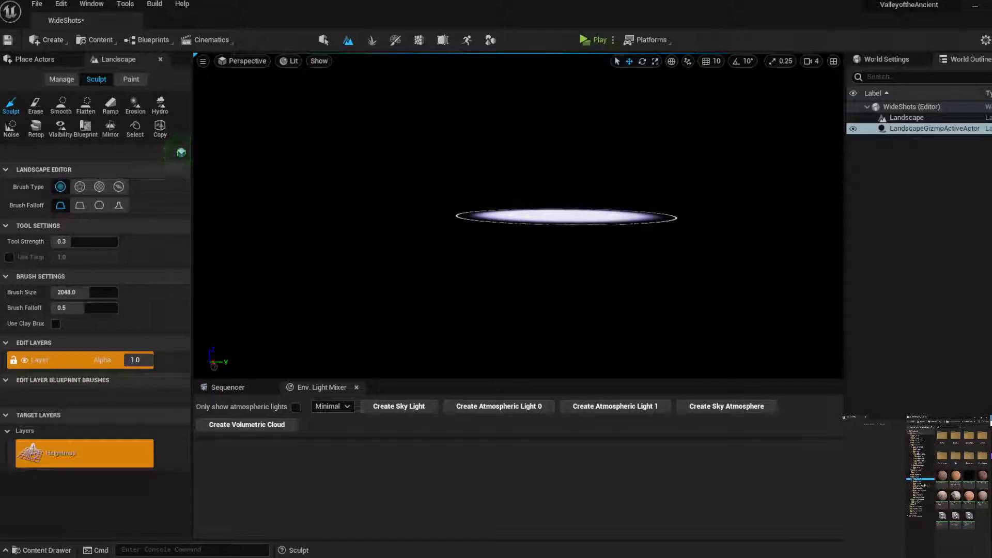
pyautogui.click(908, 118)
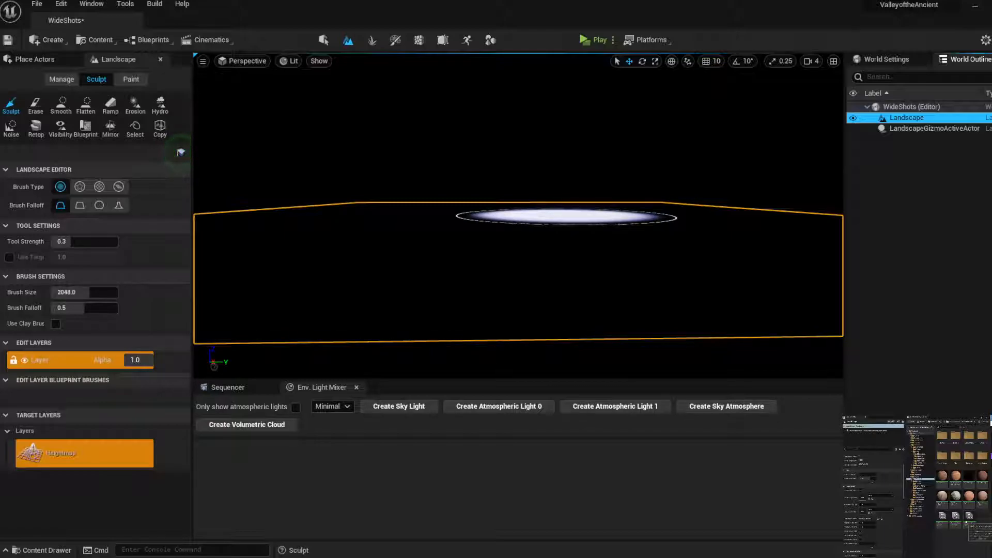
pyautogui.moveTo(971, 497); pyautogui.dragTo(862, 511)
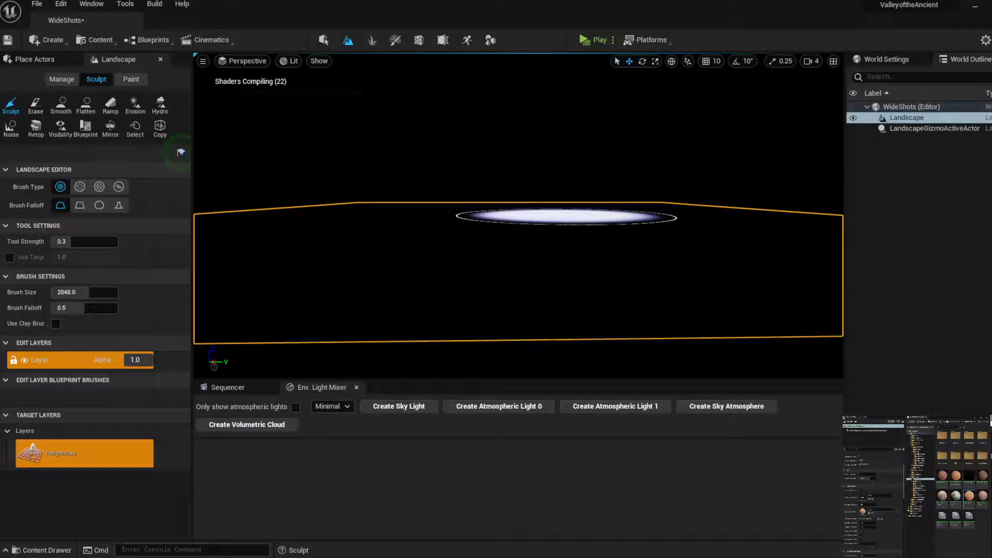
pyautogui.click(324, 40)
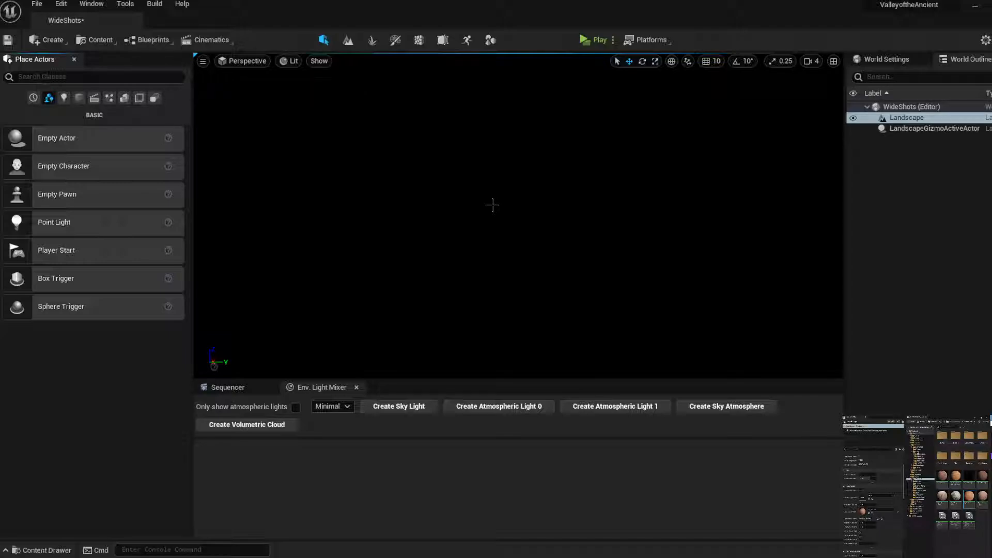
# Add a sky light, atmospheric light 0, a sky atmosphere and a volumetric cloud to the level
pyautogui.click(393, 407)
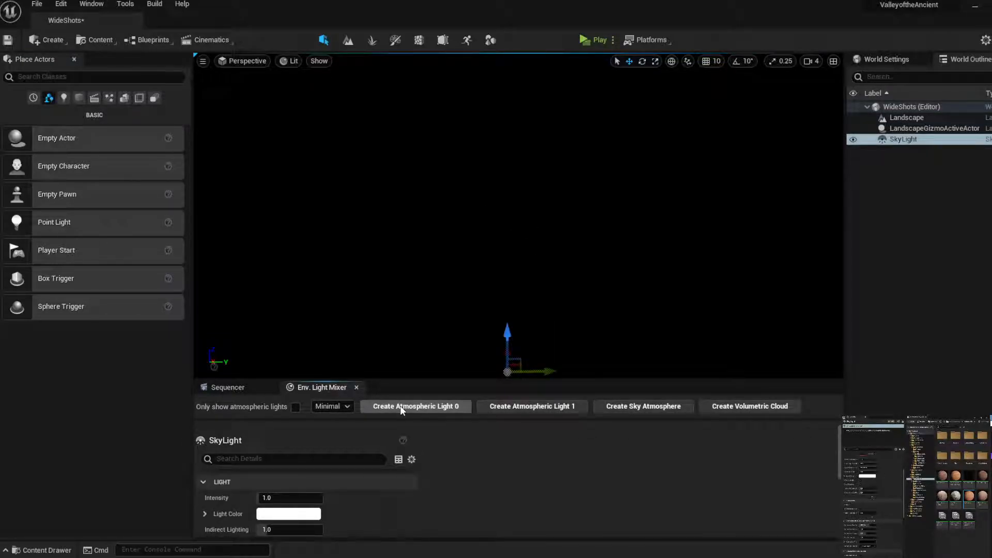
pyautogui.click(399, 405)
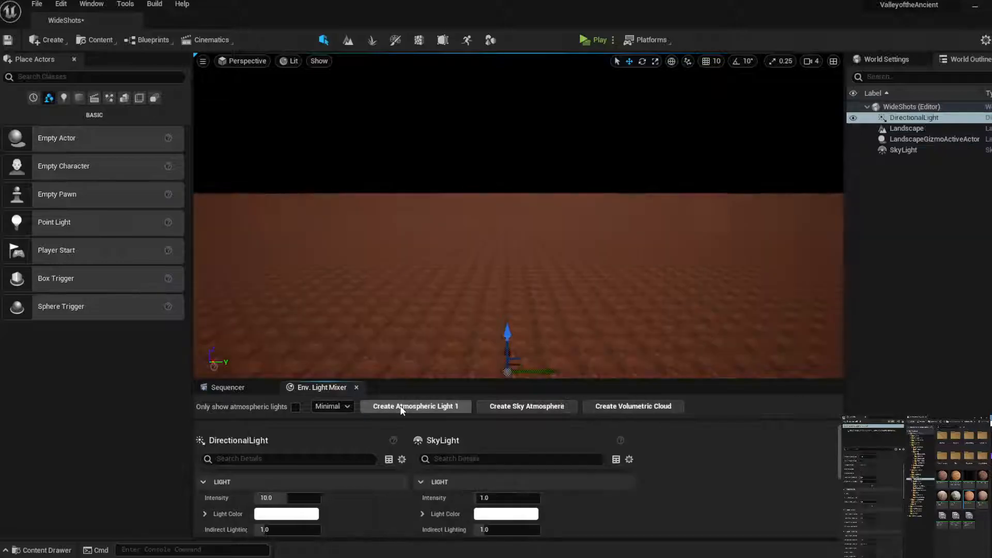
pyautogui.click(537, 408)
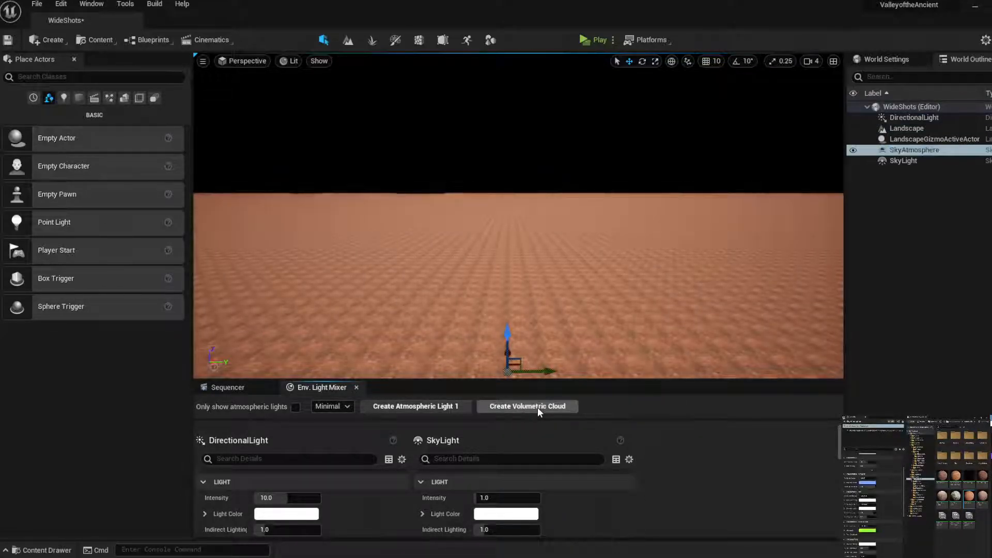
pyautogui.click(537, 407)
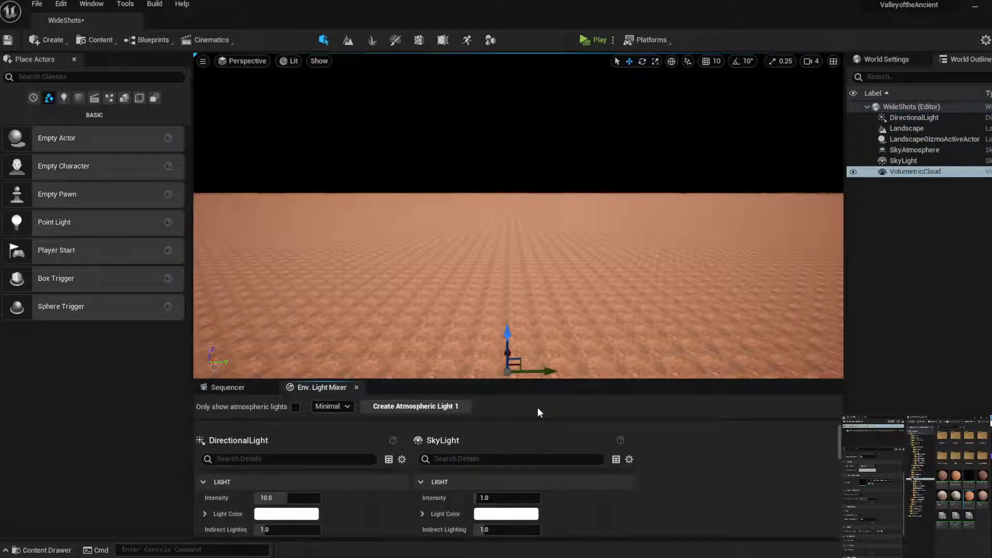
pyautogui.click(916, 118)
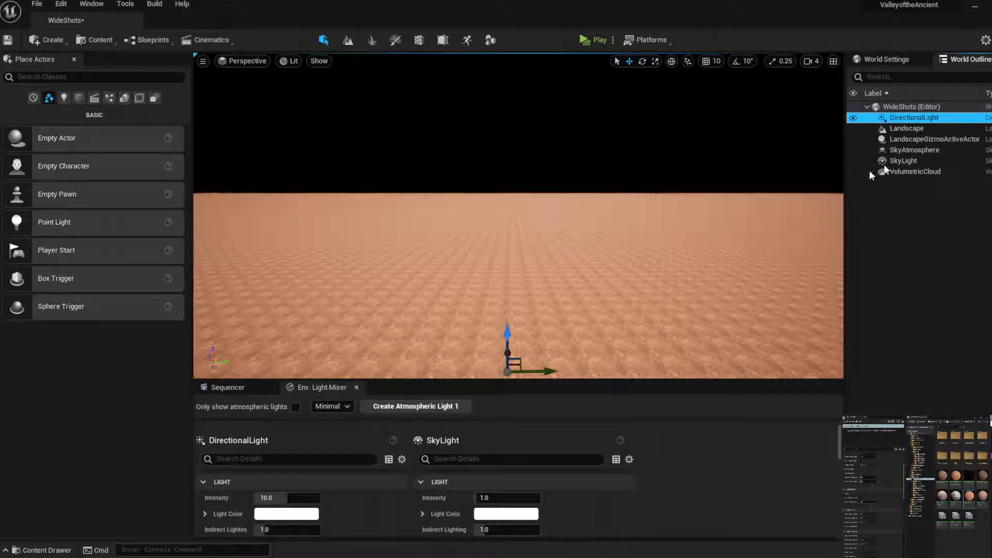
pyautogui.click(920, 201)
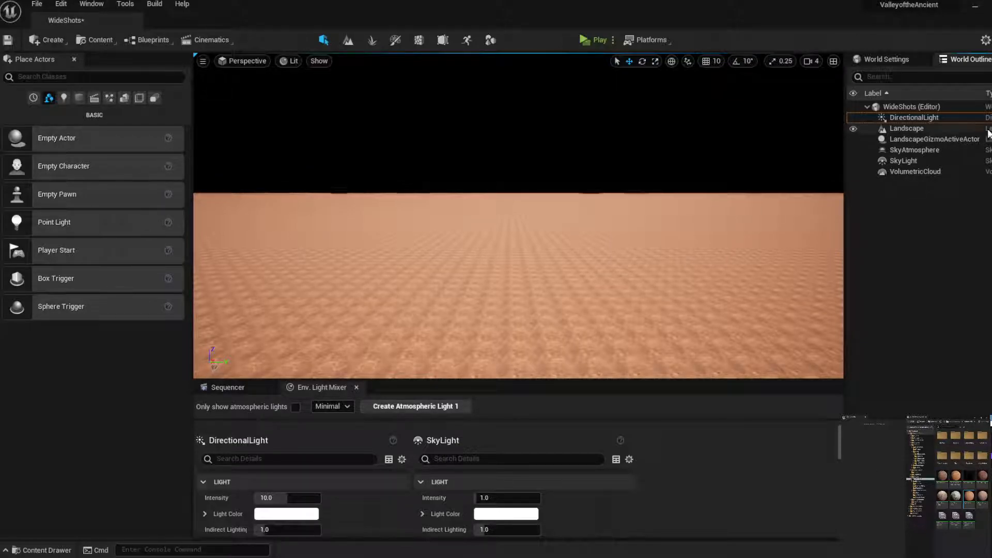
# Inspect the Landscape's ground up close and review the settings of its M_Surface material, closing the material editor when done
pyautogui.click(913, 129)
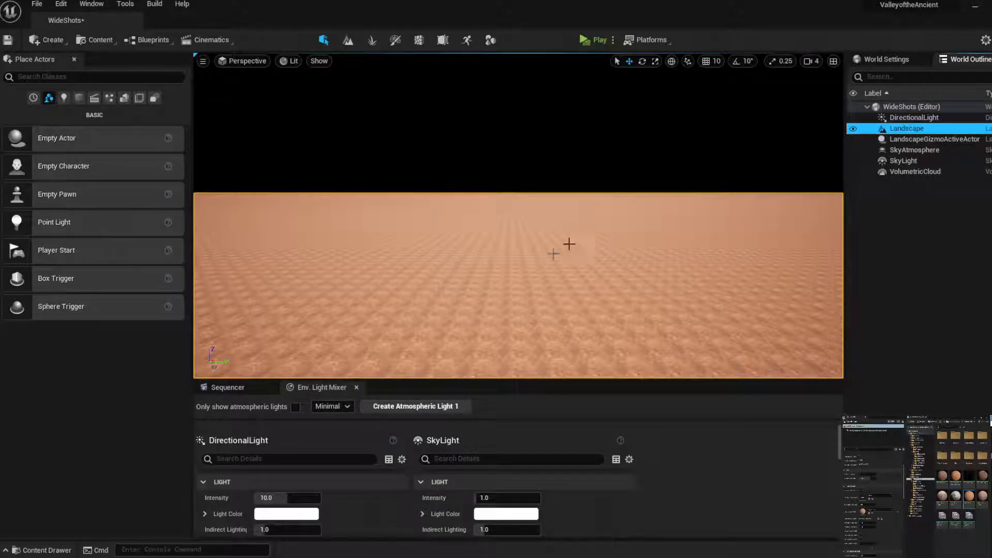
pyautogui.moveTo(576, 210); pyautogui.dragTo(576, 210, button='right')
pyautogui.press('q')
pyautogui.press('w')
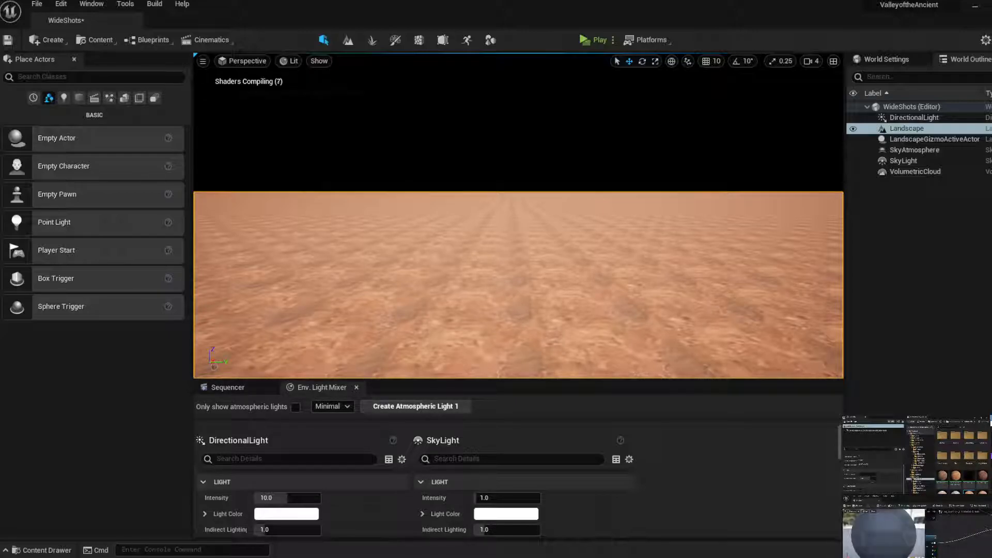
pyautogui.moveTo(987, 498); pyautogui.dragTo(719, 55)
pyautogui.scroll(-4, 312, 410)
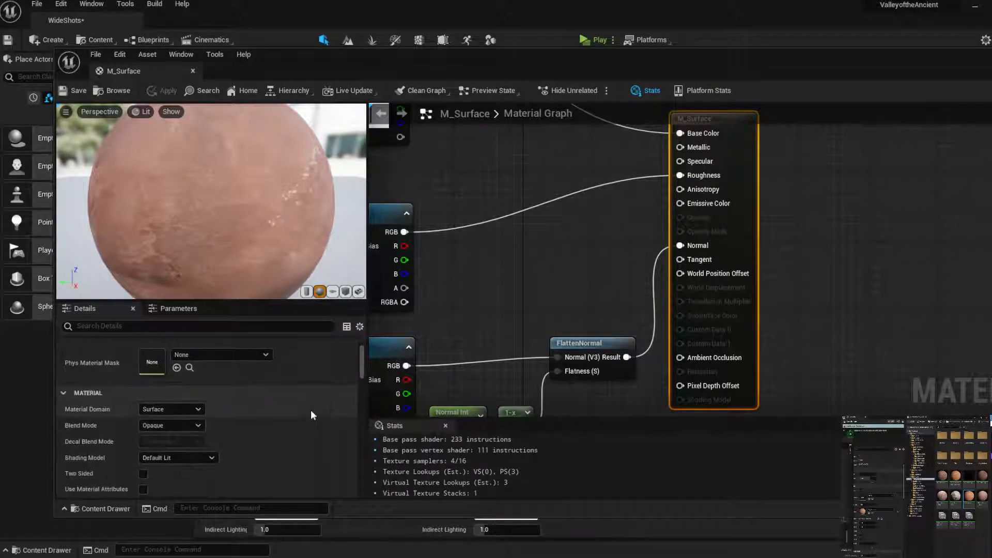
pyautogui.scroll(-3, 295, 408)
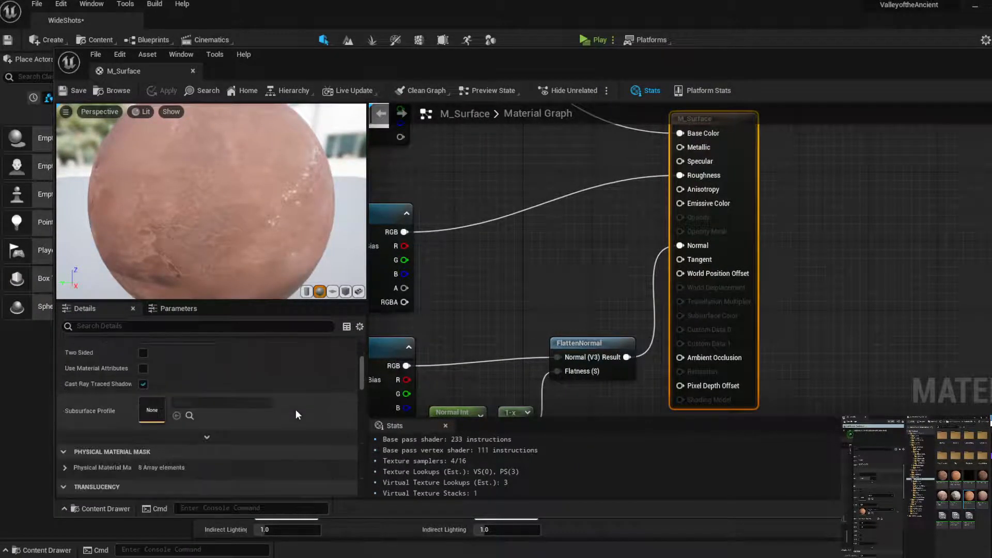
pyautogui.scroll(-5, 296, 410)
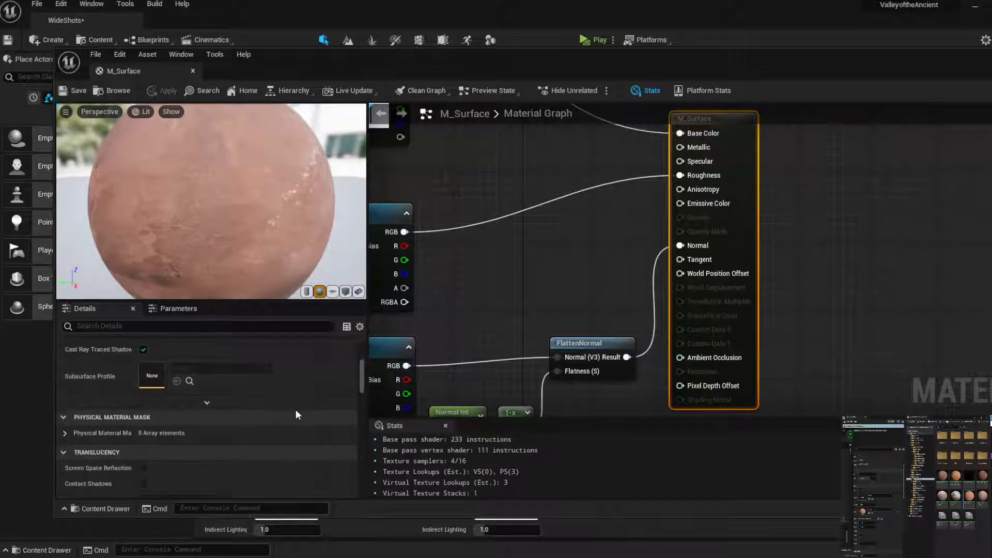
pyautogui.scroll(10, 295, 412)
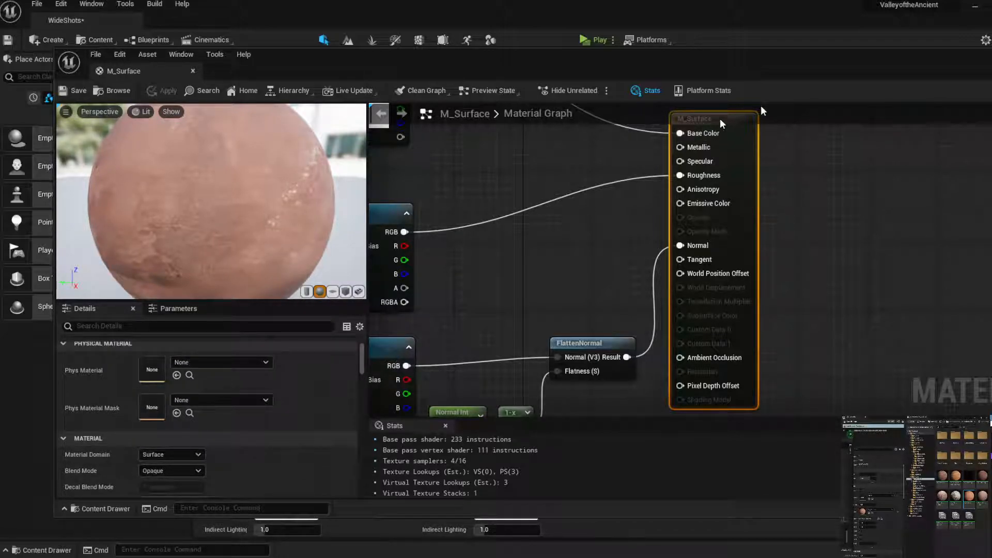
pyautogui.moveTo(858, 57); pyautogui.dragTo(726, 108)
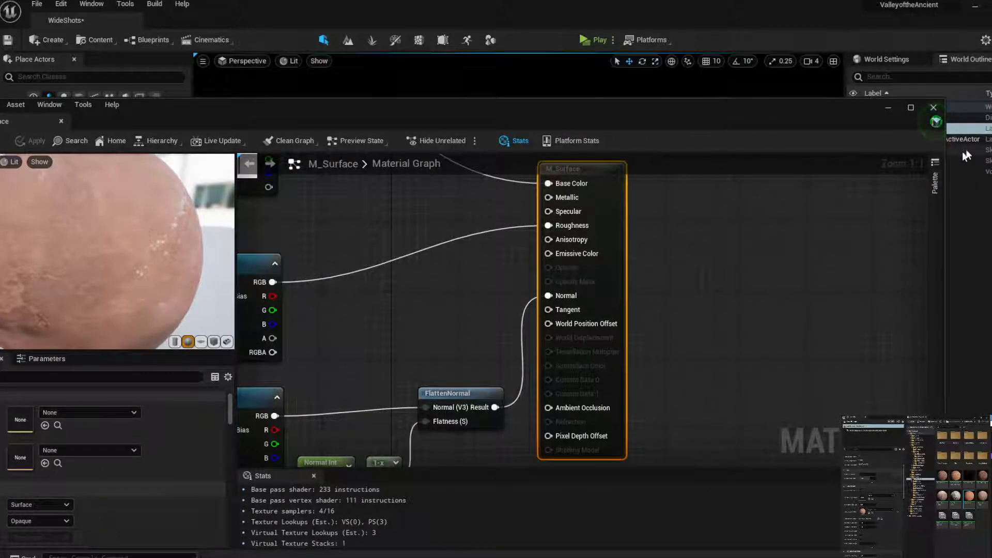
pyautogui.click(933, 107)
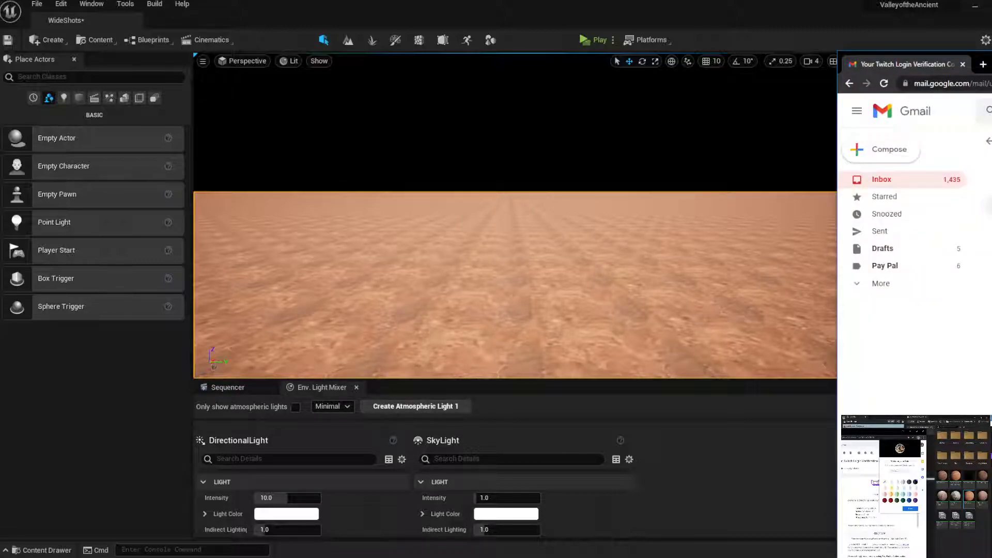
# Switch to the browser and review the desert harvester shot at 3:35 in the YouTube video "Amazing Shots of DUNE"
pyautogui.click(923, 431)
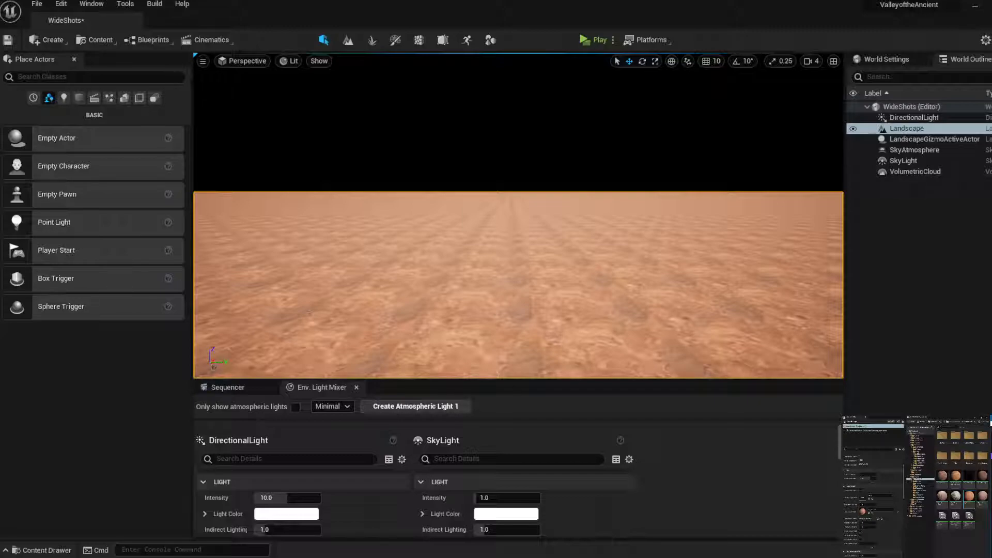
pyautogui.moveTo(991, 433); pyautogui.dragTo(450, 0)
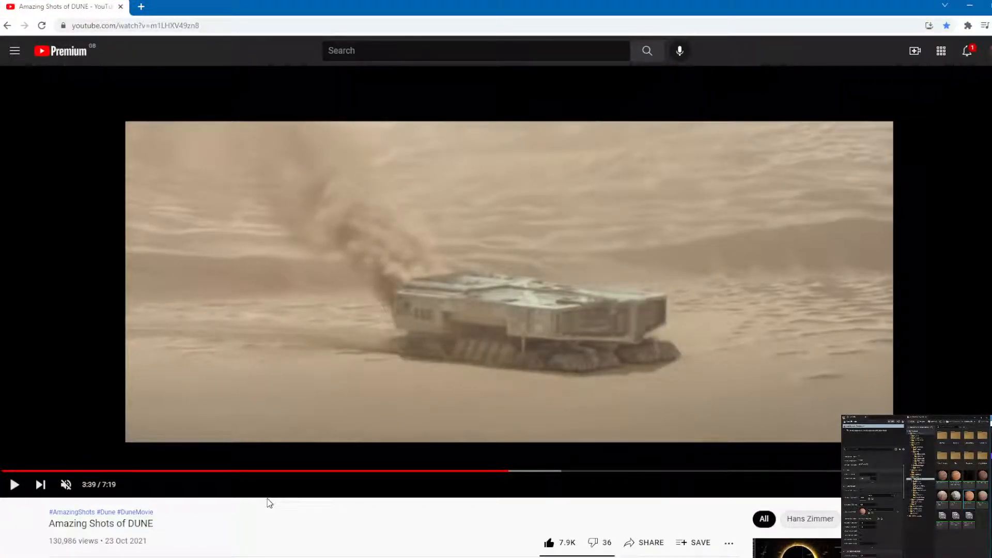
pyautogui.click(508, 472)
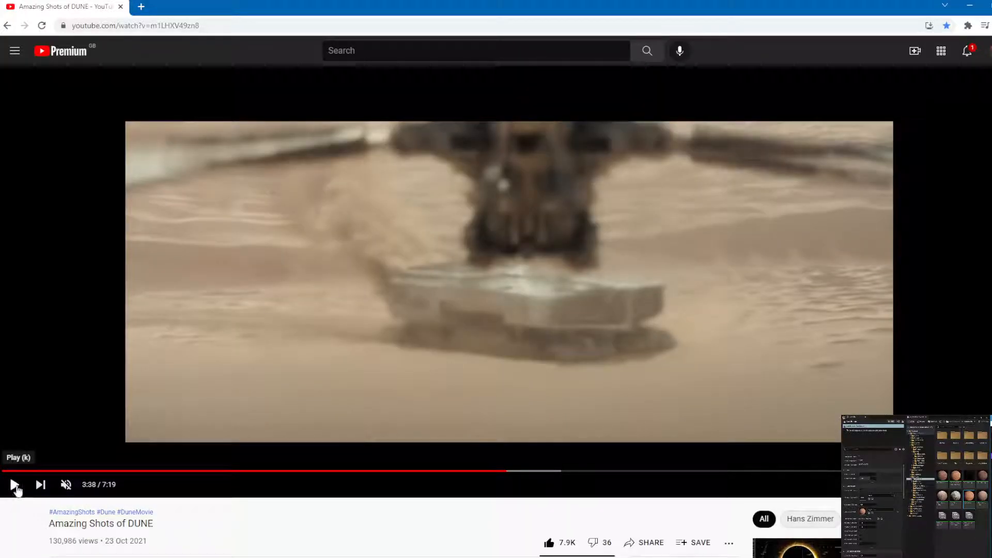
pyautogui.click(500, 472)
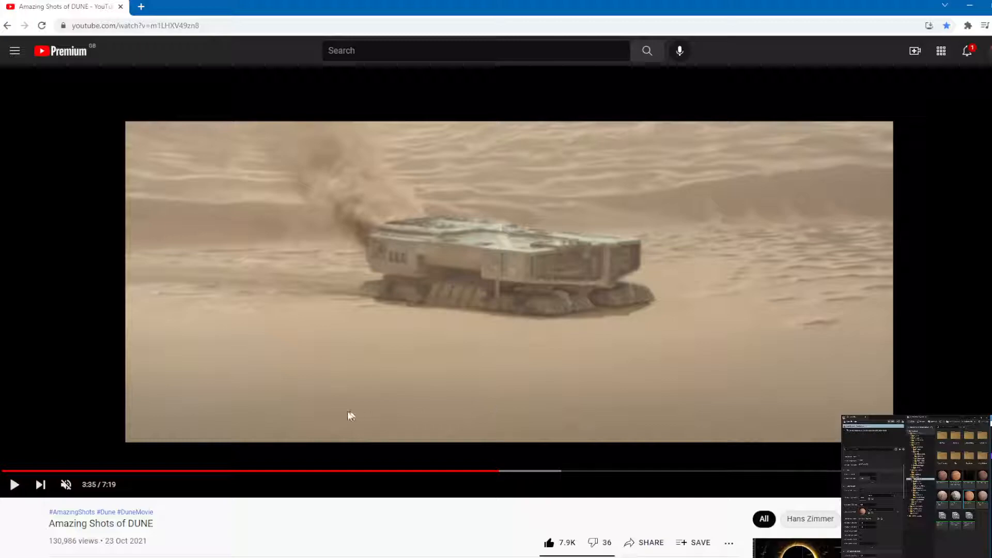
pyautogui.click(969, 6)
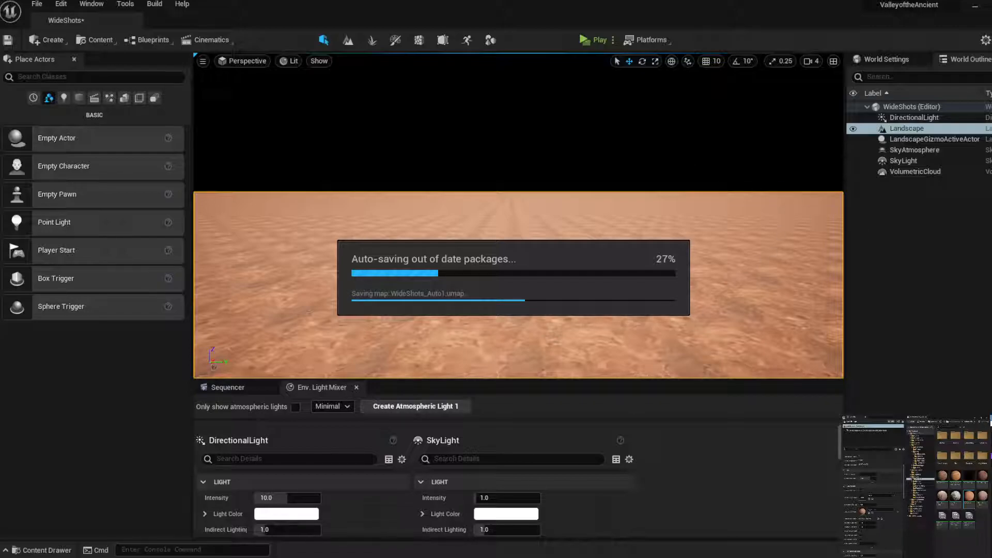
# Reopen the "Amazing Shots of DUNE" video in the browser and play the harvester sequence from 3:33
pyautogui.moveTo(326, 557)
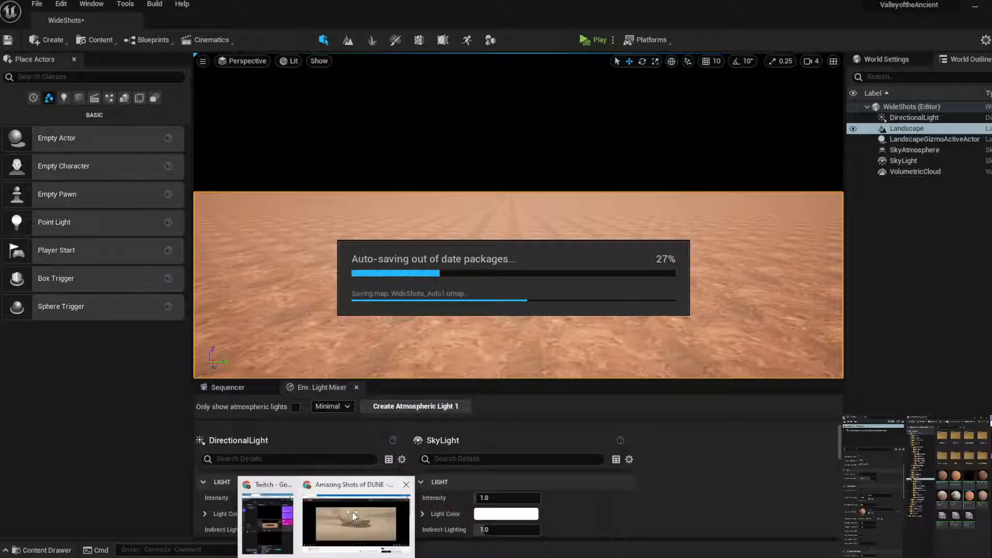
pyautogui.click(352, 516)
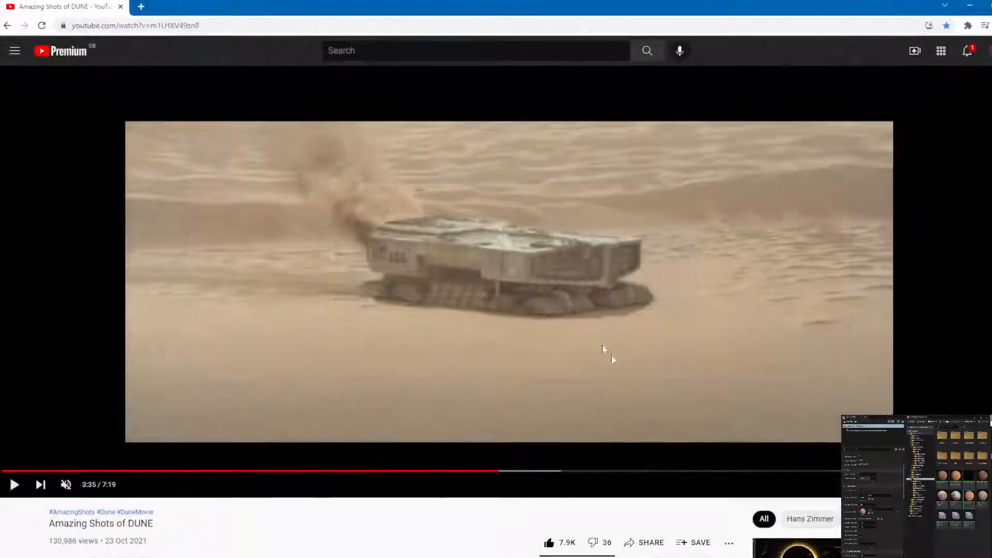
pyautogui.click(497, 472)
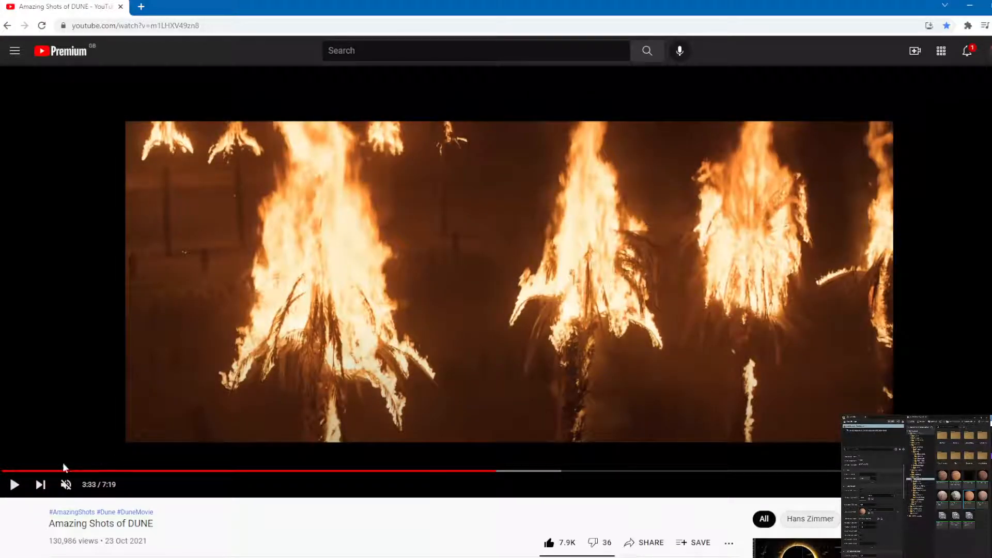
pyautogui.click(15, 485)
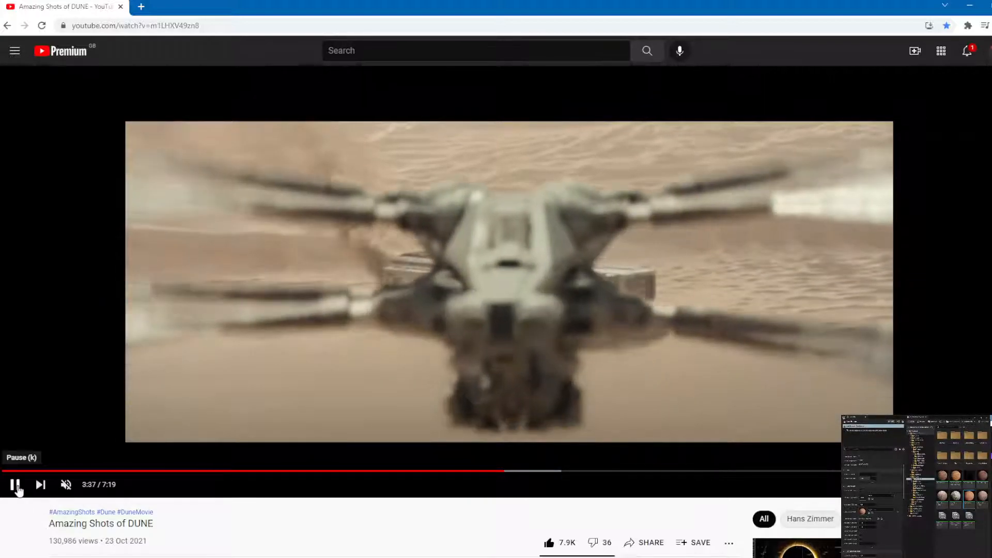
# Pause the "Amazing Shots of DUNE" video at 3:37 and look over the video's title and channel details
pyautogui.click(17, 489)
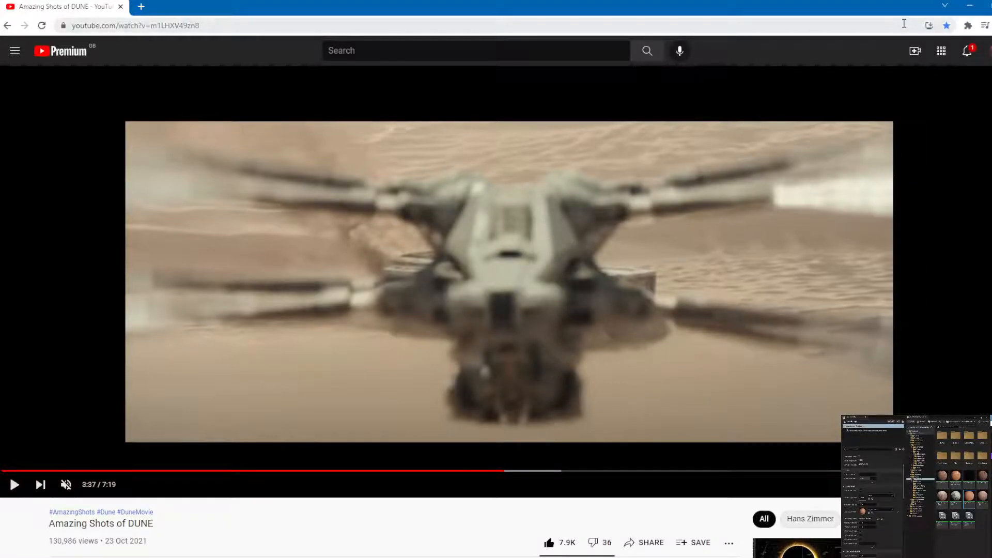
pyautogui.scroll(-3, 196, 500)
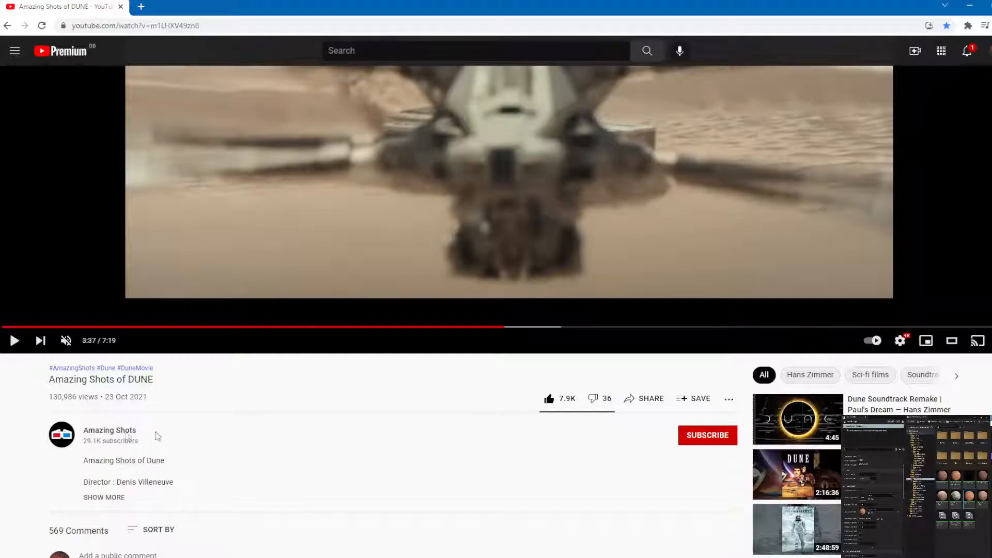
pyautogui.scroll(3, 377, 466)
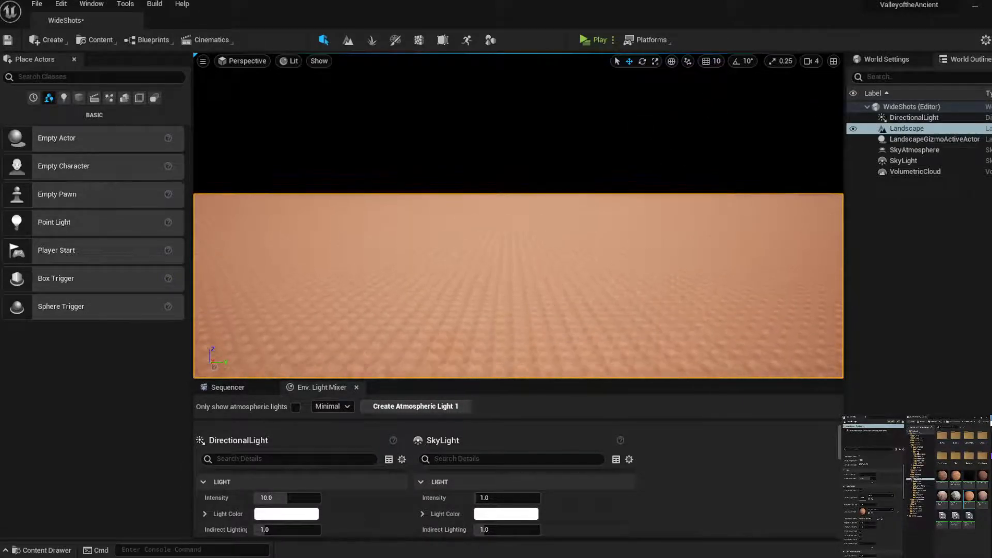
# Place a basic cube shape on the landscape ground in front of the camera
pyautogui.click(78, 98)
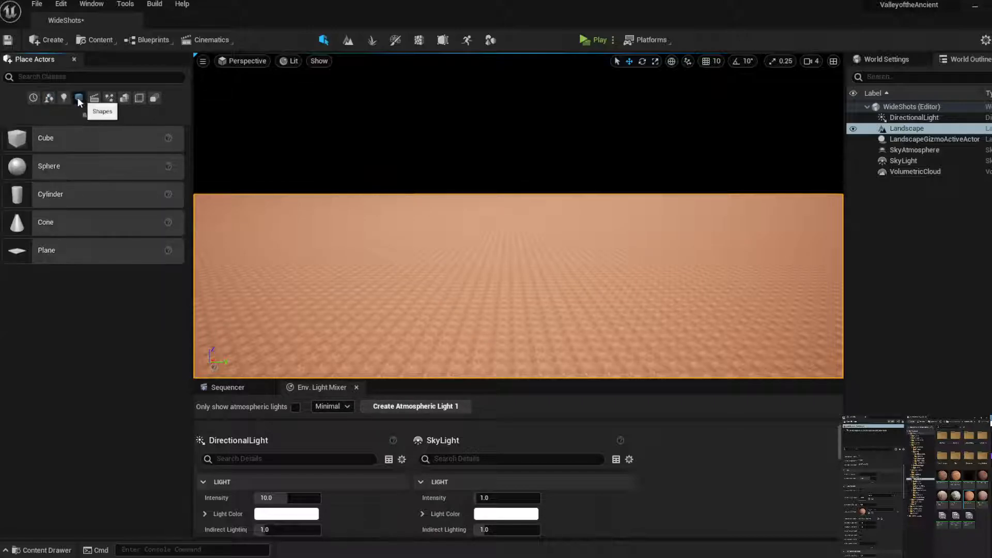
pyautogui.moveTo(73, 131); pyautogui.dragTo(514, 303)
pyautogui.moveTo(528, 296); pyautogui.dragTo(546, 266, button='right')
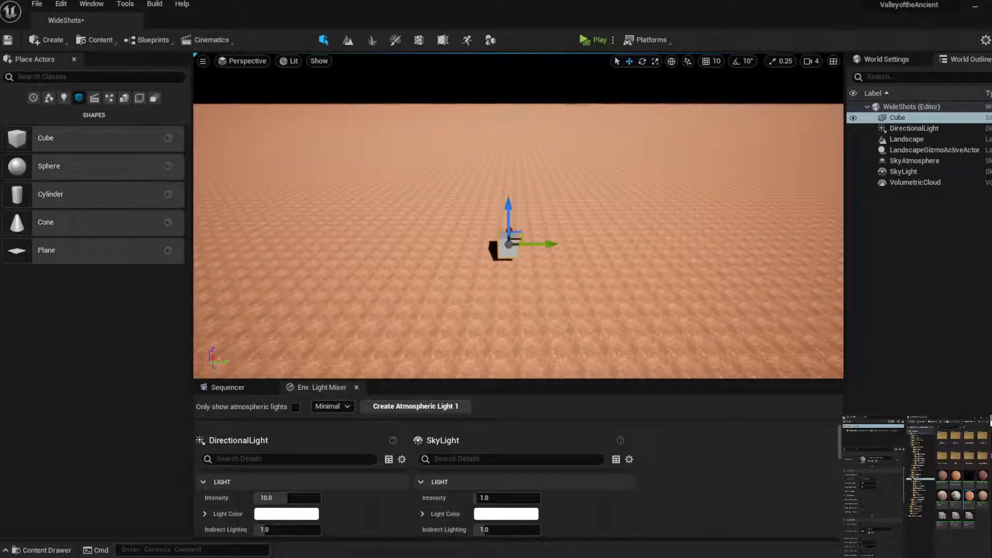
pyautogui.scroll(-2, 546, 266)
pyautogui.scroll(1, 546, 266)
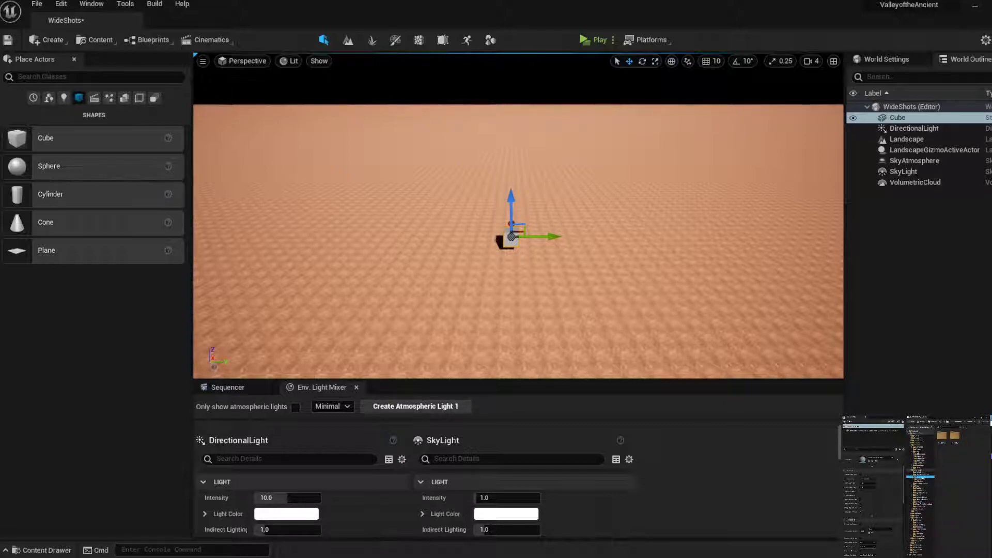
# Place the SM_ModularButte5 rock mesh in the level and push it back so it stands behind the cube
pyautogui.moveTo(670, 182)
pyautogui.mouseDown(button='right')
pyautogui.moveTo(670, 150)
pyautogui.moveTo(668, 182)
pyautogui.mouseUp(button='right')
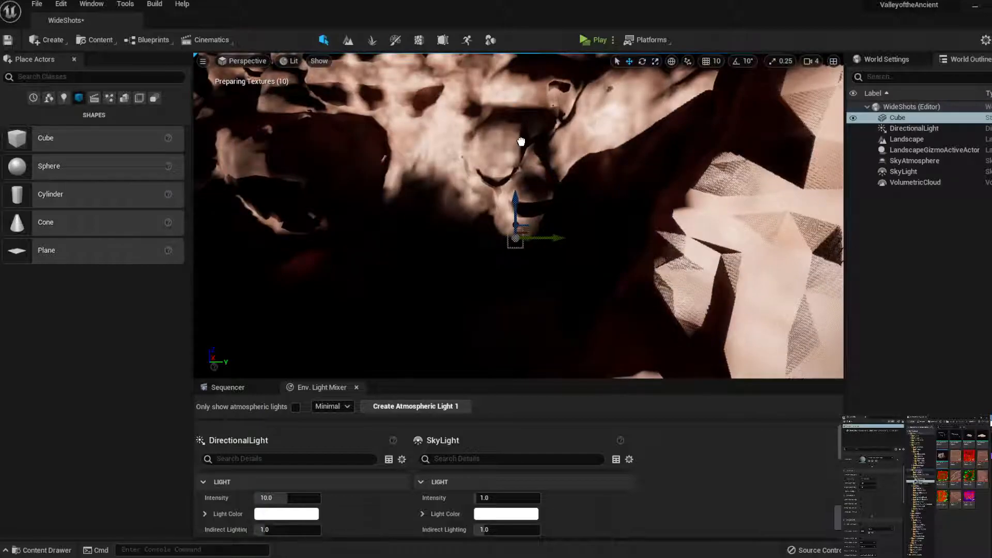
pyautogui.moveTo(523, 140); pyautogui.dragTo(522, 139)
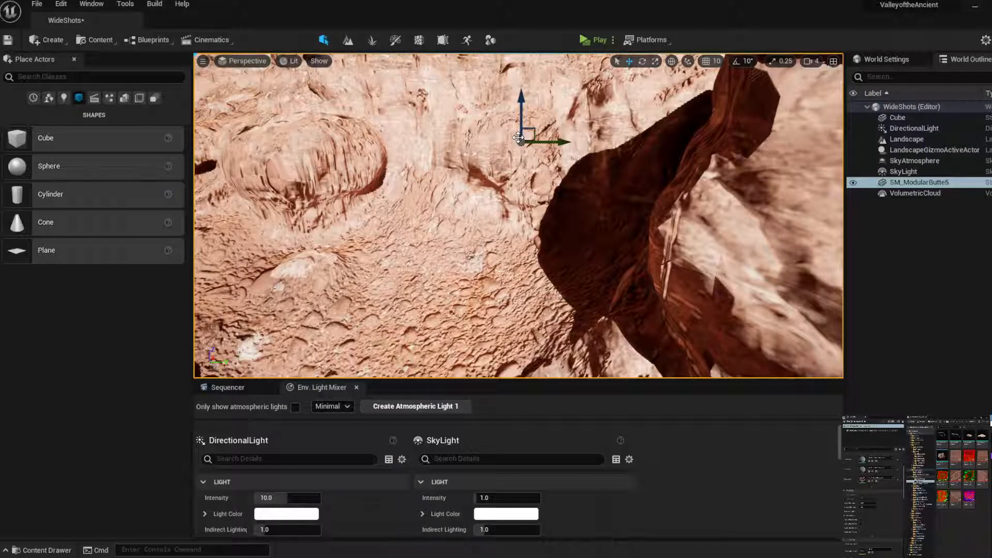
pyautogui.moveTo(519, 138); pyautogui.dragTo(517, 93)
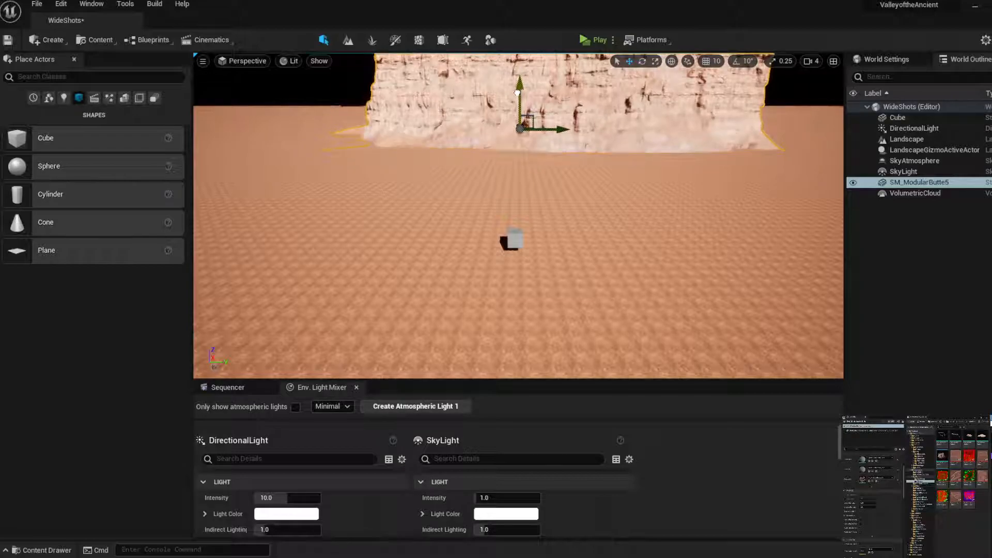
pyautogui.scroll(5, 607, 110)
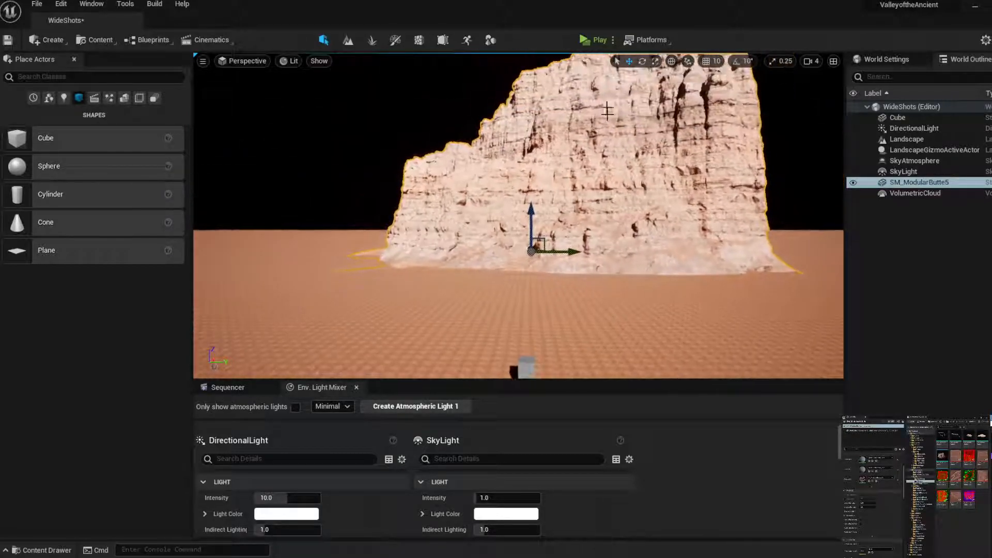
pyautogui.scroll(4, 608, 111)
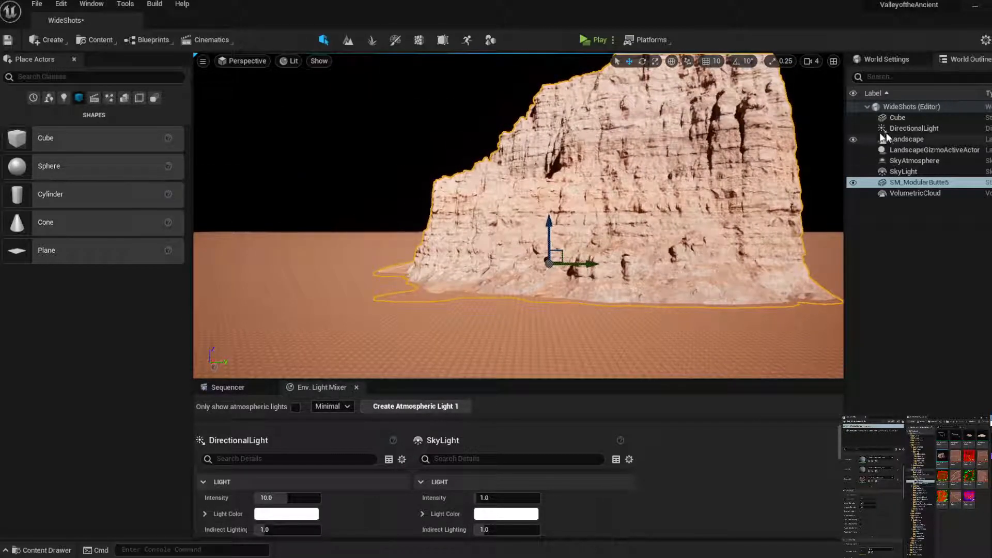
# Toggle the DirectionalLight's visibility off and on to refresh the sky
pyautogui.click(854, 127)
pyautogui.click(854, 127)
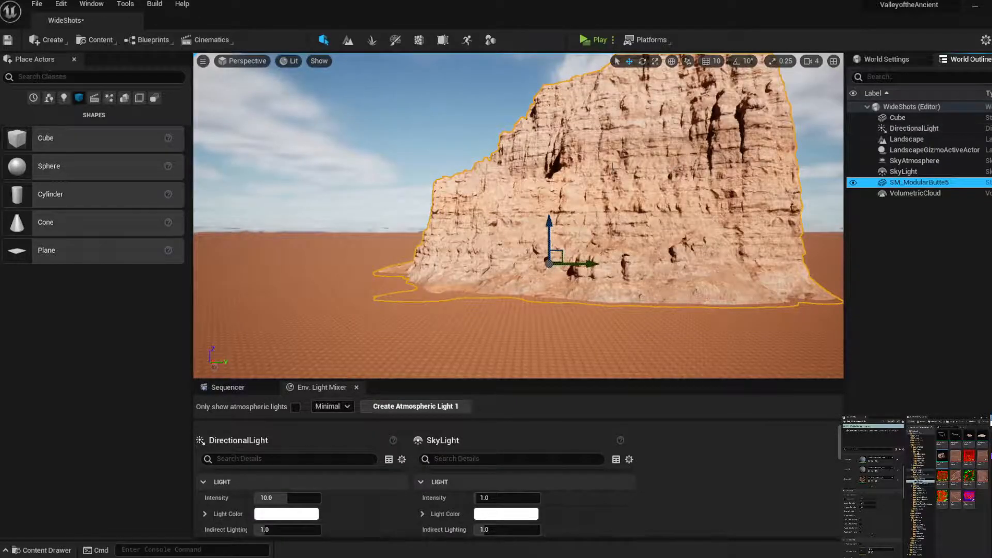
pyautogui.moveTo(612, 168); pyautogui.dragTo(623, 256, button='right')
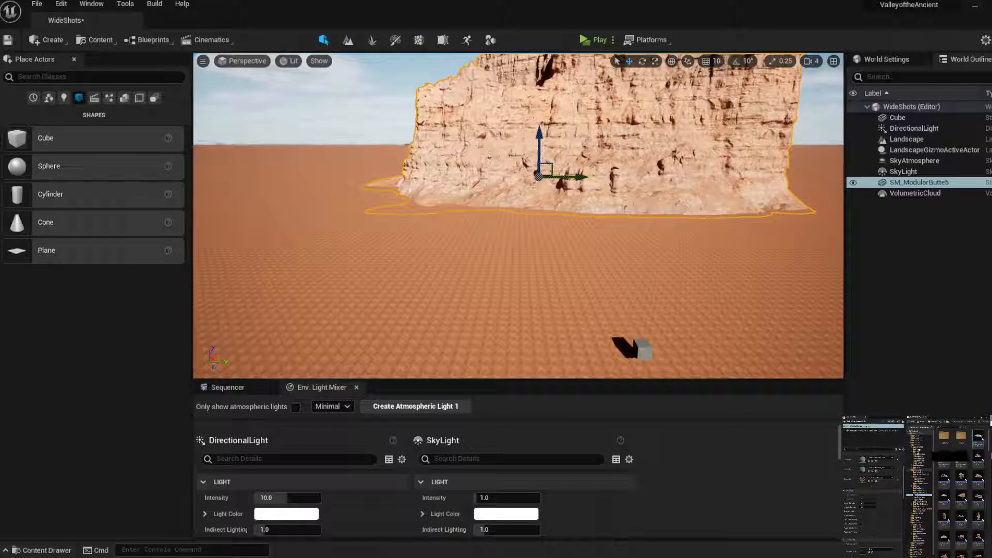
# Place the large MASS_BackdropButte_L_01 asset far behind the modular butte and lower it slightly into the ground
pyautogui.hotkey('ctrl', 'l')
pyautogui.hotkey('ctrl', 'l')
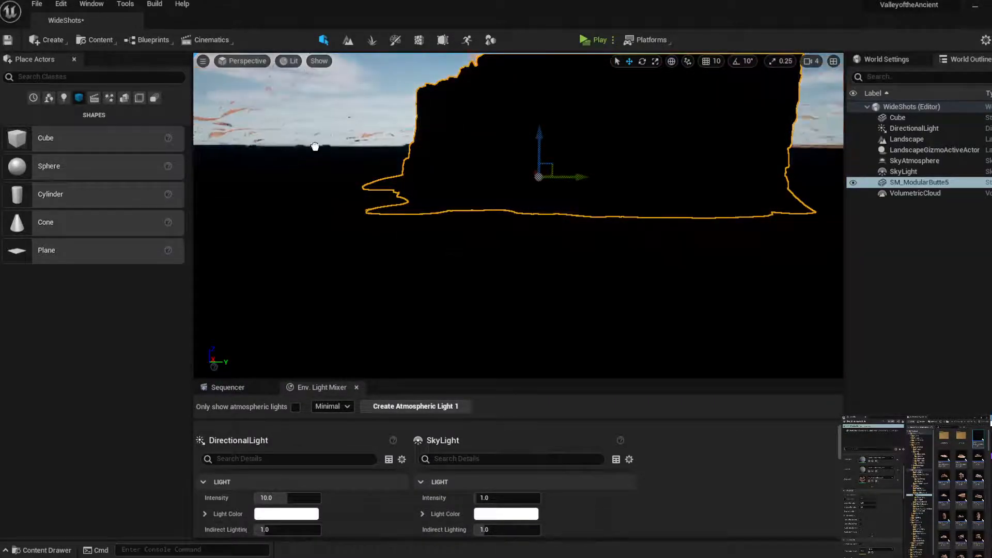
pyautogui.click(315, 147)
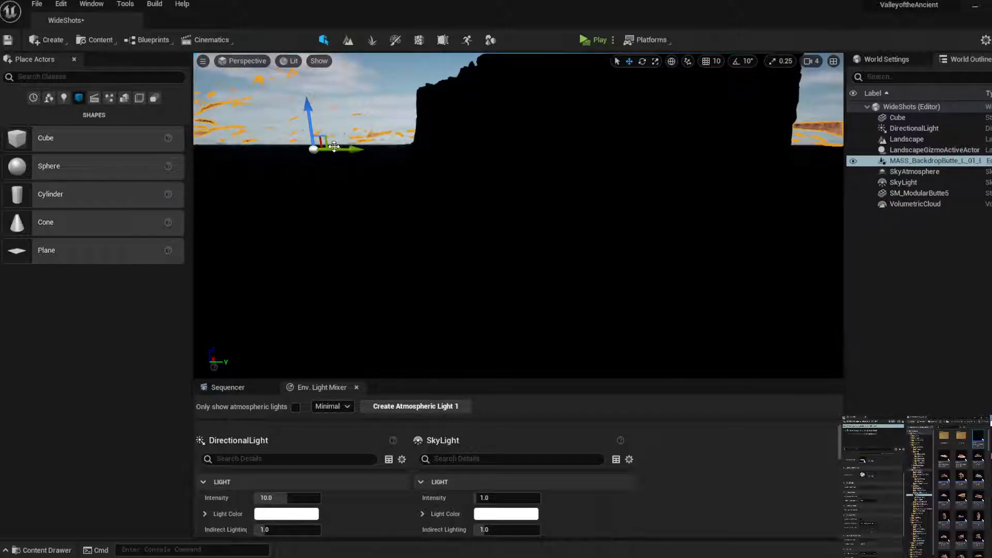
pyautogui.hotkey('ctrl', 'l')
pyautogui.hotkey('ctrl', 'l')
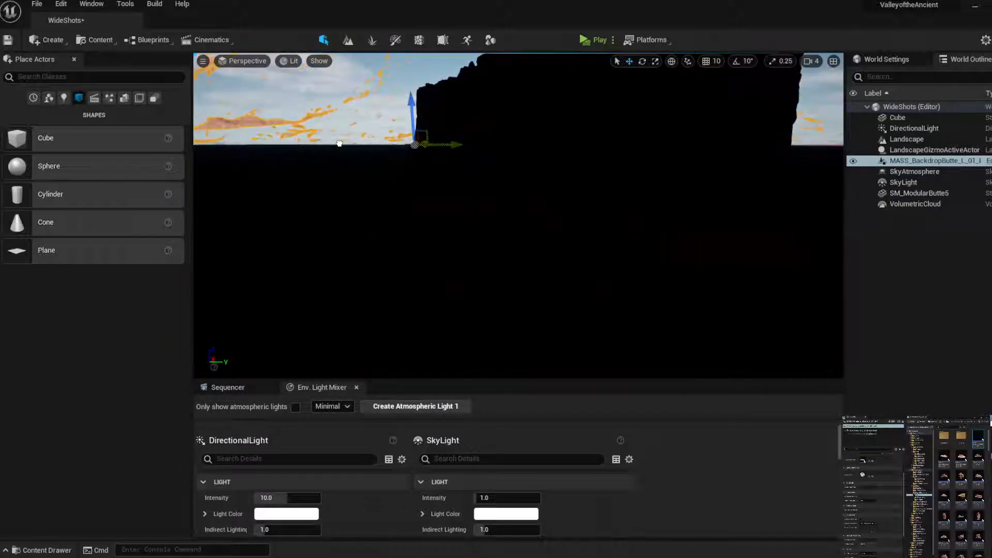
pyautogui.hotkey('ctrl', 'l')
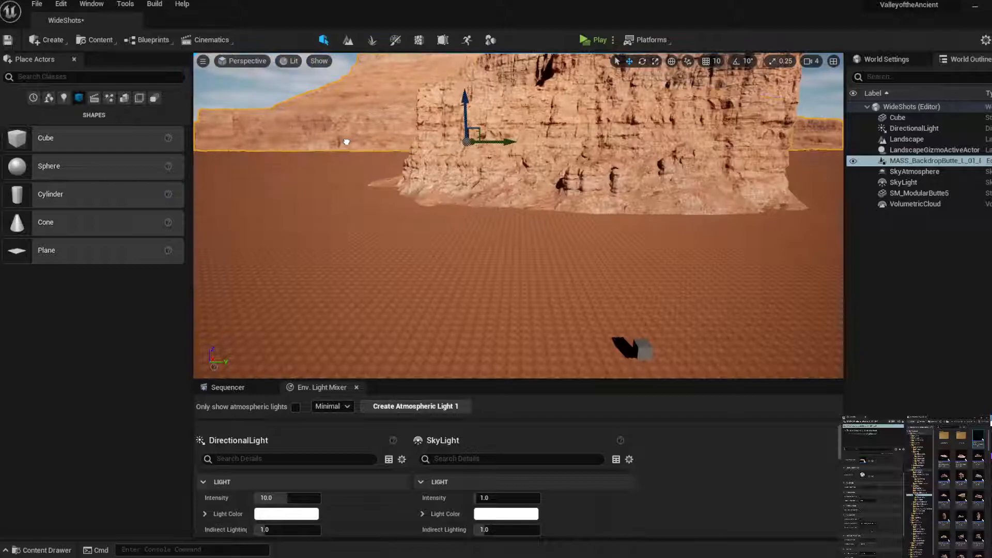
pyautogui.press('f')
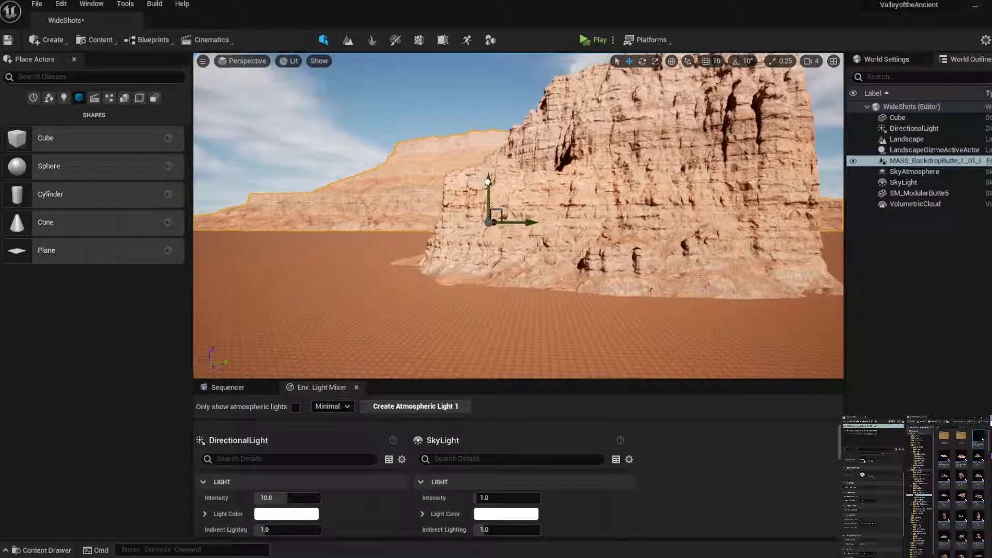
pyautogui.moveTo(485, 181); pyautogui.dragTo(487, 184)
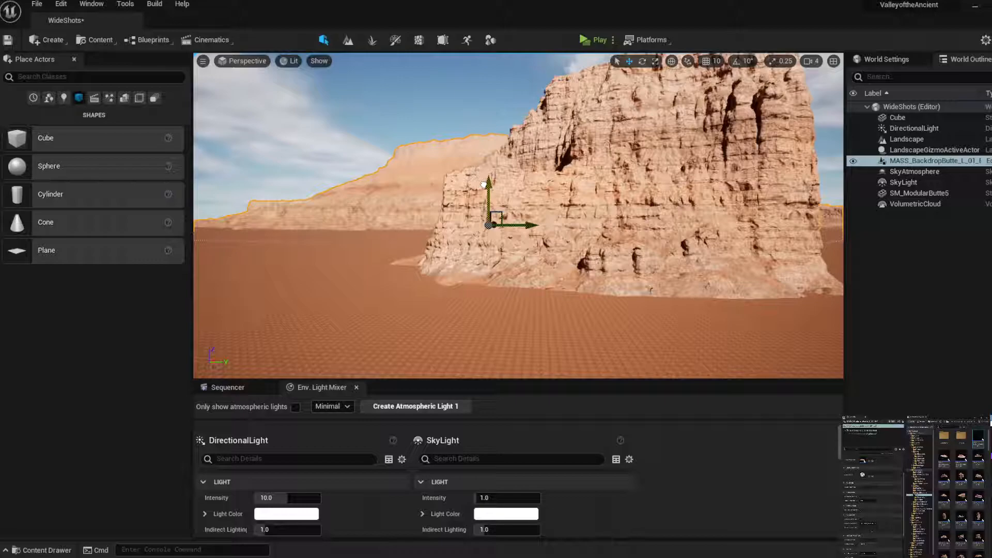
# Move SM_ModularButte5 farther back, rotate it, and shift it to the right of the large backdrop butte
pyautogui.click(614, 202)
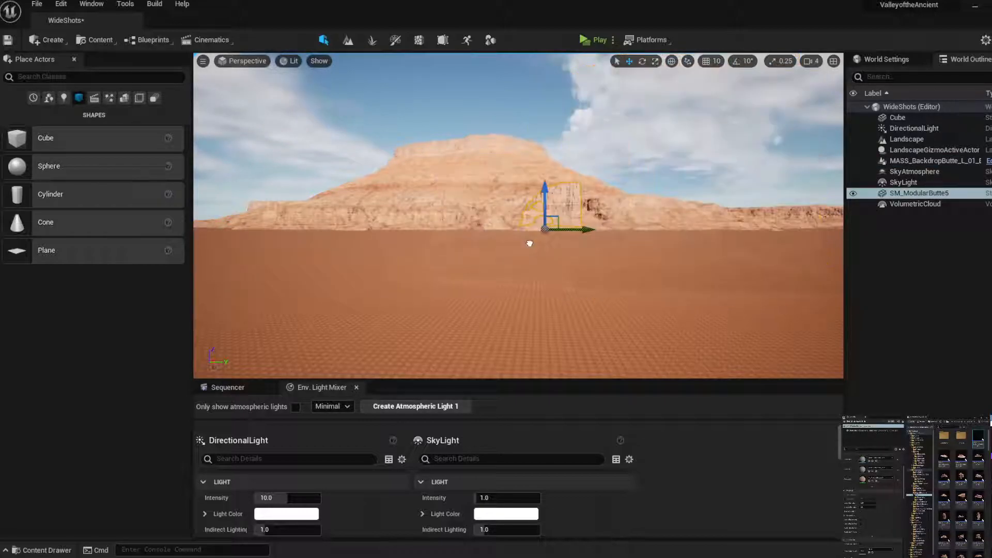
pyautogui.moveTo(537, 242); pyautogui.dragTo(499, 243)
pyautogui.click(642, 61)
pyautogui.click(629, 61)
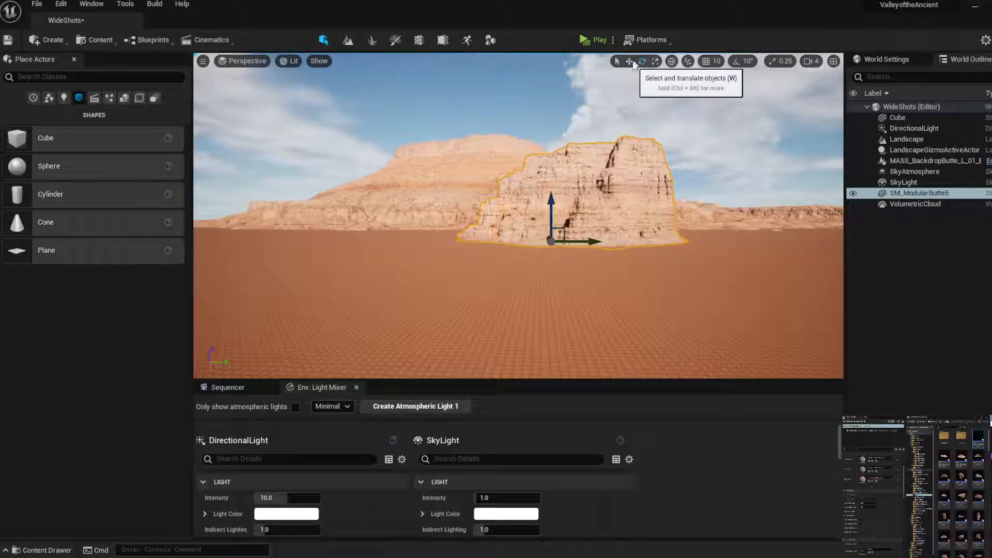
pyautogui.moveTo(594, 242); pyautogui.dragTo(787, 244)
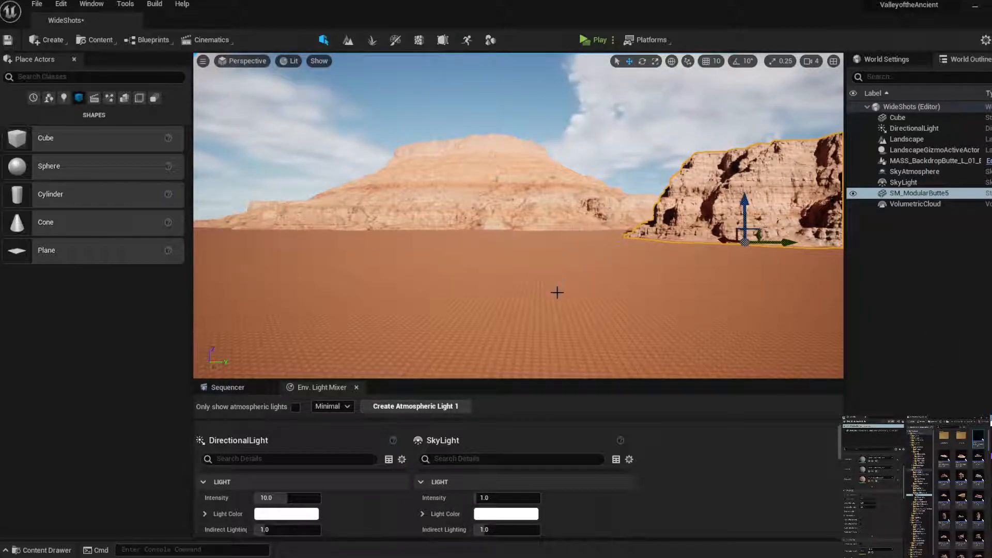
# Add the MASS_BackdropButte_S_01 asset opposite the modular butte and rotate it so its lit cliff side faces the camera
pyautogui.moveTo(557, 291); pyautogui.dragTo(557, 265, button='right')
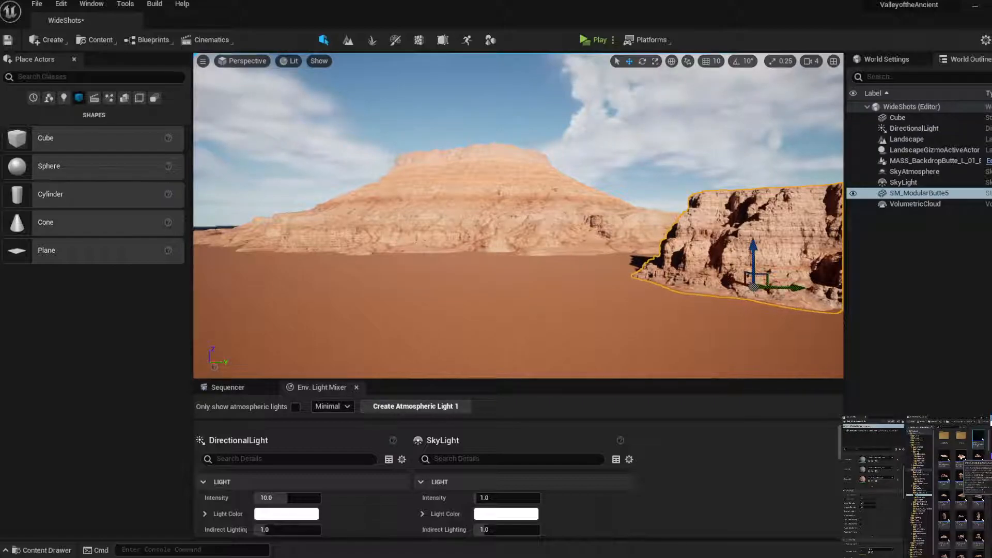
pyautogui.moveTo(961, 457); pyautogui.dragTo(224, 242)
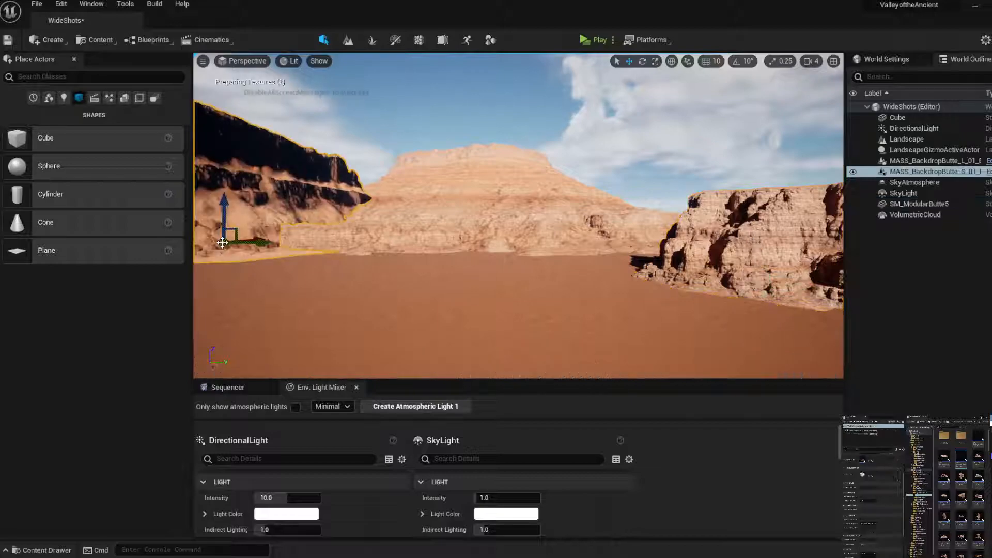
pyautogui.click(642, 61)
pyautogui.moveTo(239, 247); pyautogui.dragTo(318, 244)
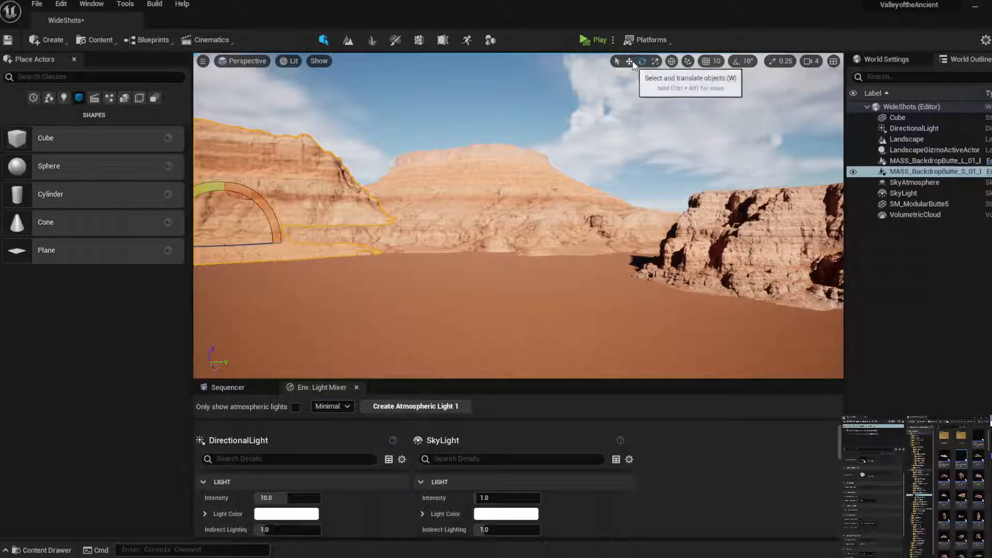
# Move the small backdrop butte farther into the distance, beside the left flank of the large butte
pyautogui.click(629, 61)
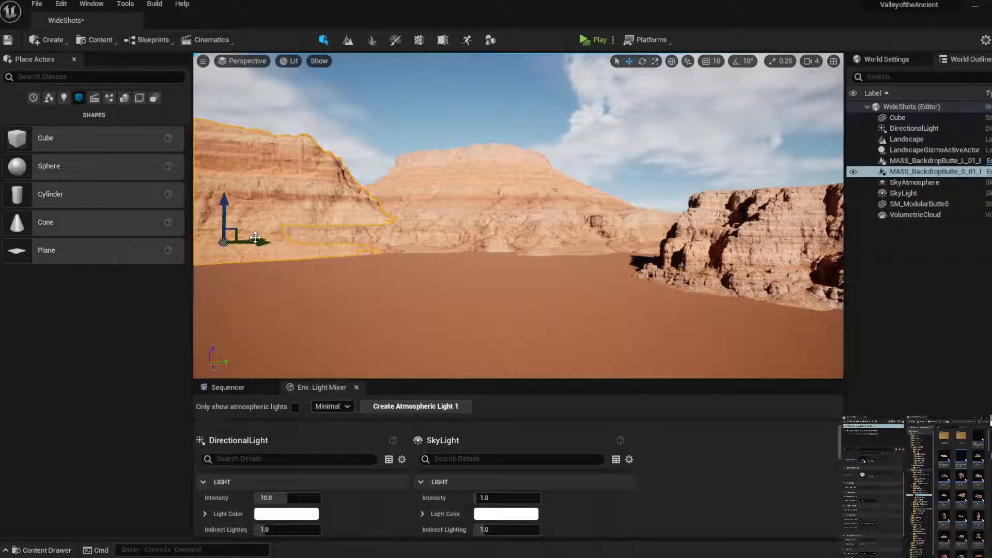
pyautogui.moveTo(255, 237); pyautogui.dragTo(287, 230)
pyautogui.press('q')
pyautogui.moveTo(647, 173); pyautogui.dragTo(646, 173, button='right')
pyautogui.press('e')
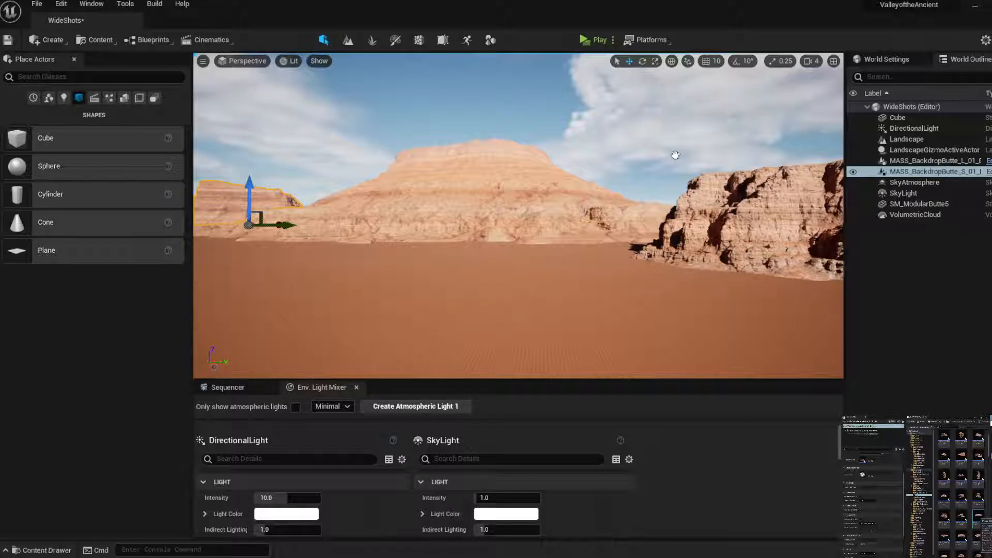
# Add MASS_Butte_L_01_BP to the open foreground sand and widen the viewport
pyautogui.click(441, 279)
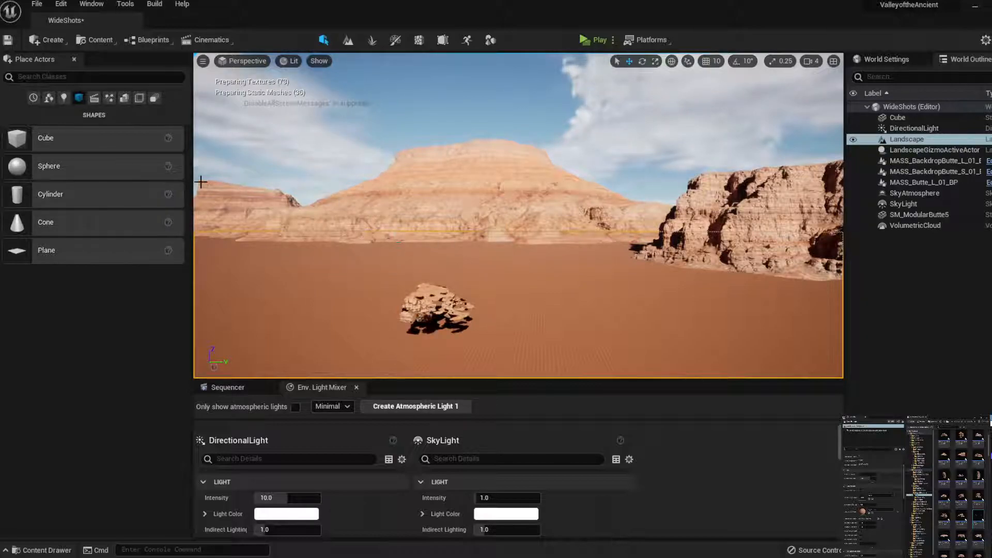
pyautogui.moveTo(193, 182); pyautogui.dragTo(115, 181)
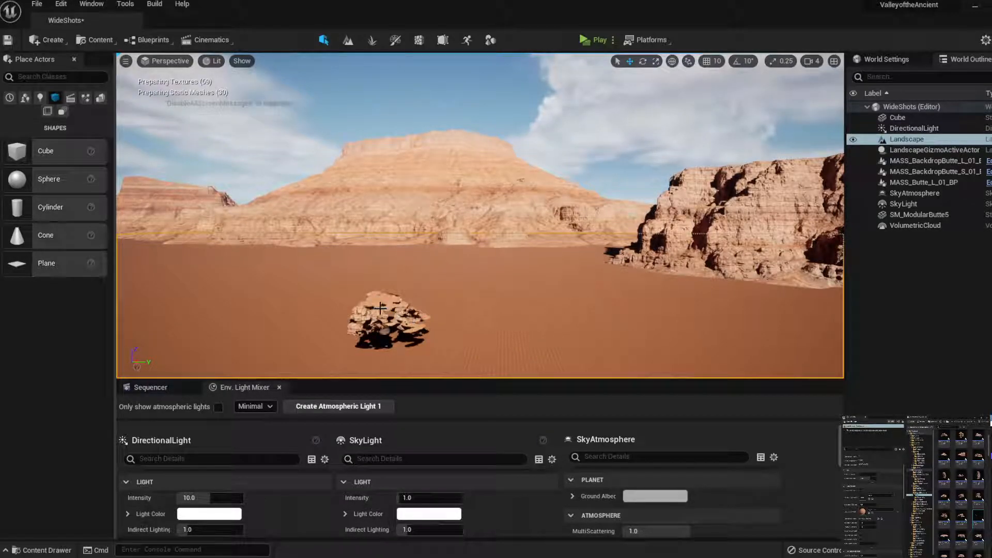
# Rotate the foreground MASS_Butte_L_01_BP rock formation and lower it into the sand
pyautogui.click(460, 300)
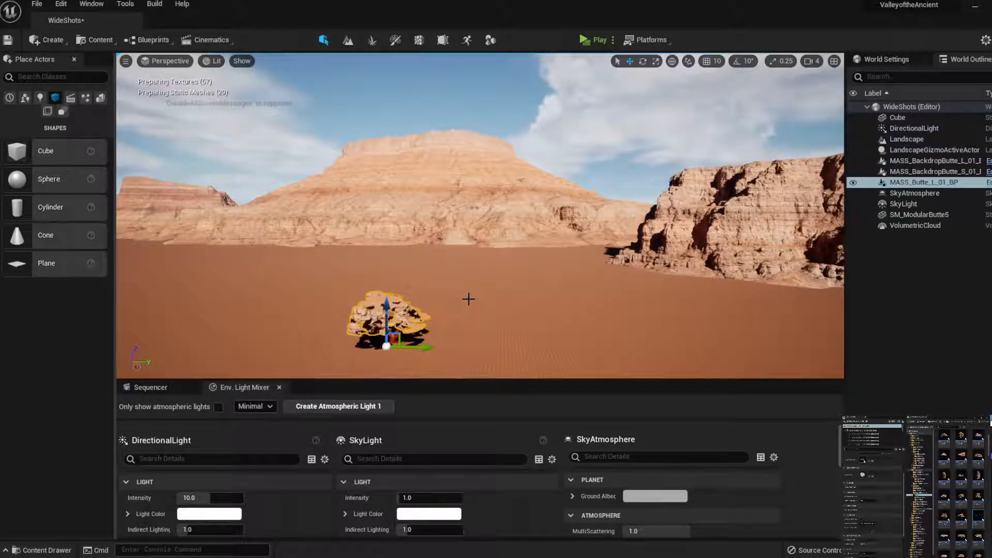
pyautogui.click(643, 61)
pyautogui.moveTo(443, 350)
pyautogui.mouseDown()
pyautogui.moveTo(449, 341)
pyautogui.moveTo(446, 353)
pyautogui.mouseUp()
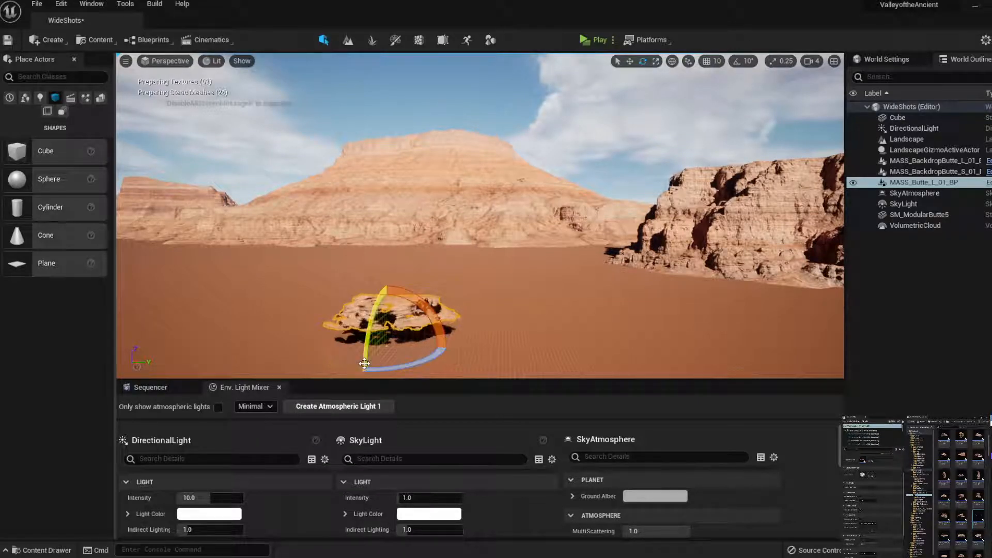
pyautogui.click(630, 62)
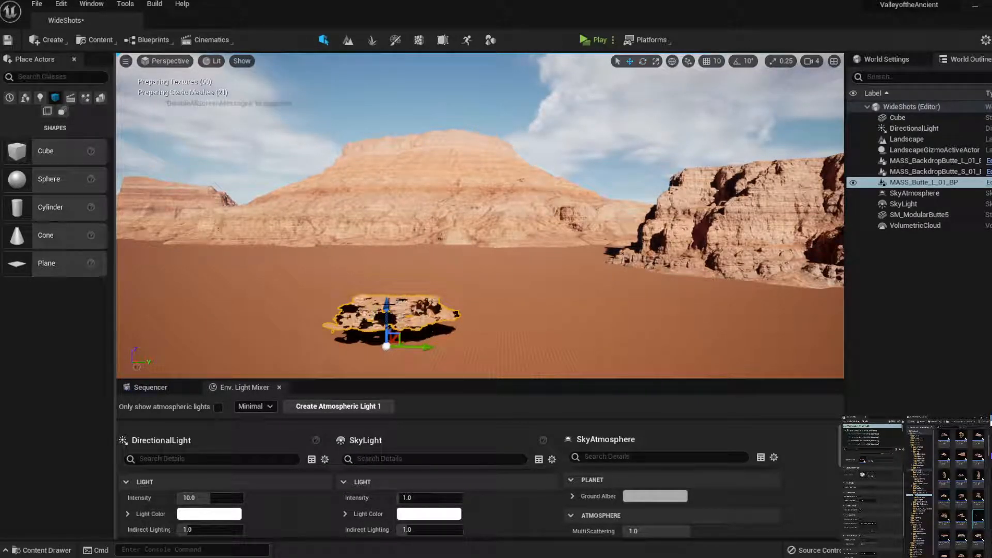
pyautogui.moveTo(383, 307); pyautogui.dragTo(387, 338)
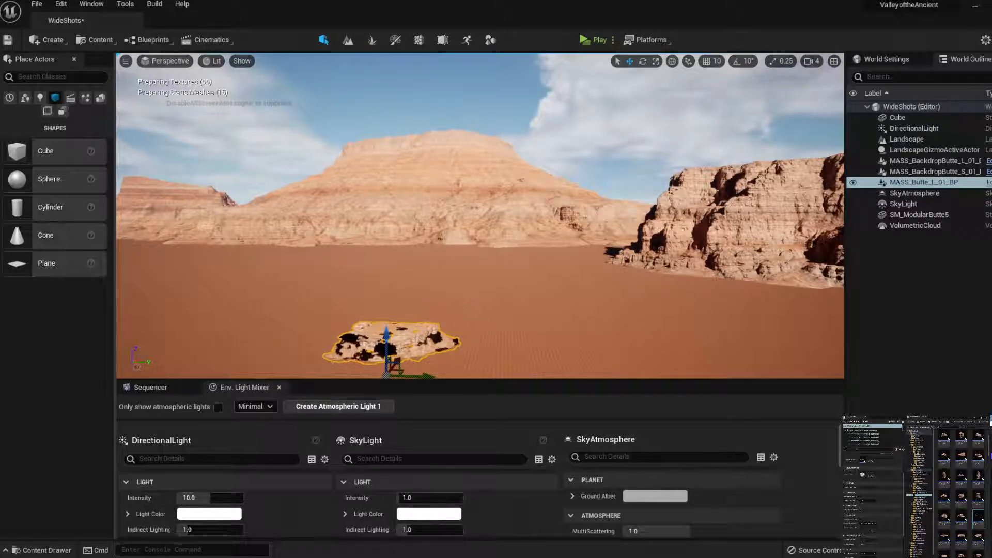
pyautogui.moveTo(388, 310); pyautogui.dragTo(388, 341, button='right')
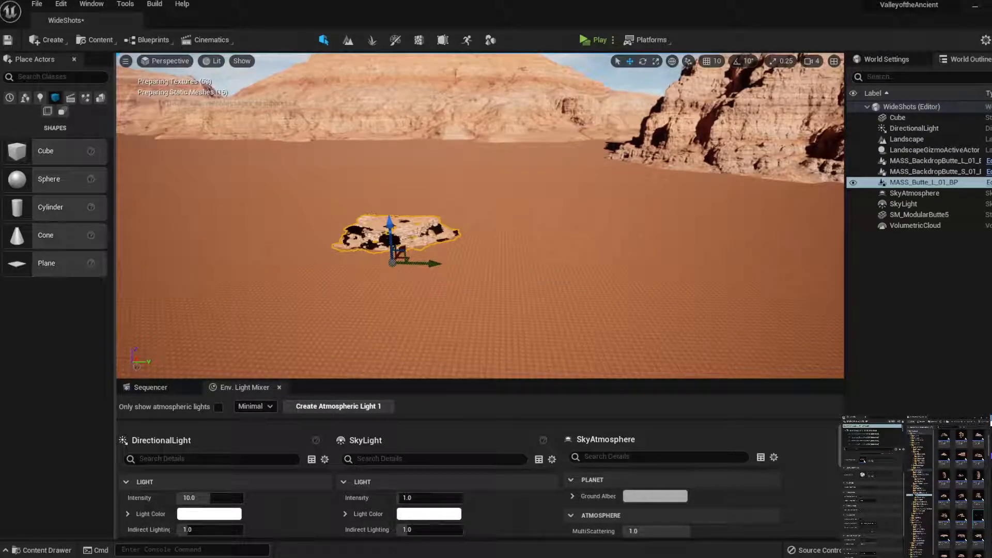
pyautogui.moveTo(459, 267)
pyautogui.mouseDown(button='right')
pyautogui.moveTo(463, 299)
pyautogui.moveTo(459, 268)
pyautogui.mouseUp(button='right')
pyautogui.scroll(-4, 459, 269)
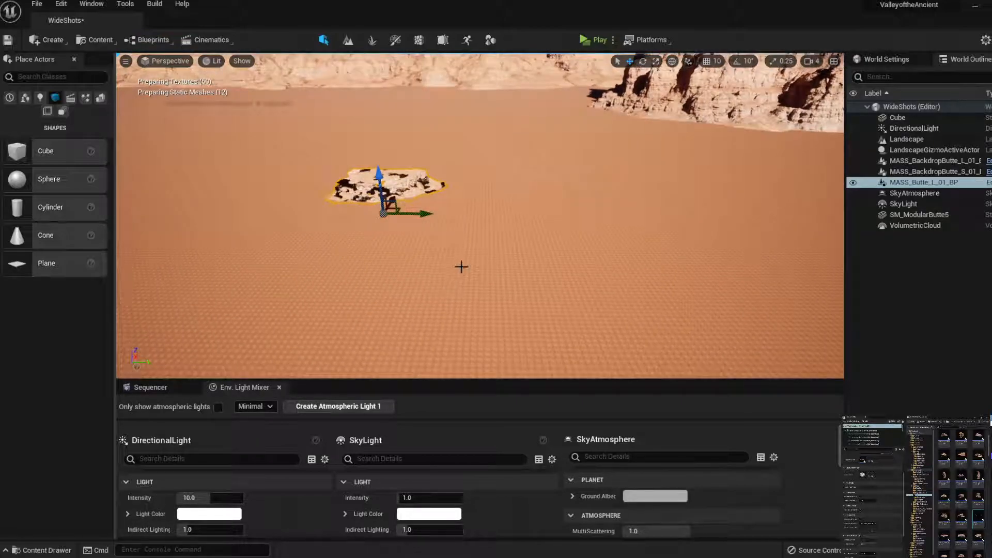
# Examine the scene's scale around the cube from above and bring up the Amazing Shots of DUNE video beside the level for comparison
pyautogui.moveTo(475, 254); pyautogui.dragTo(476, 274, button='right')
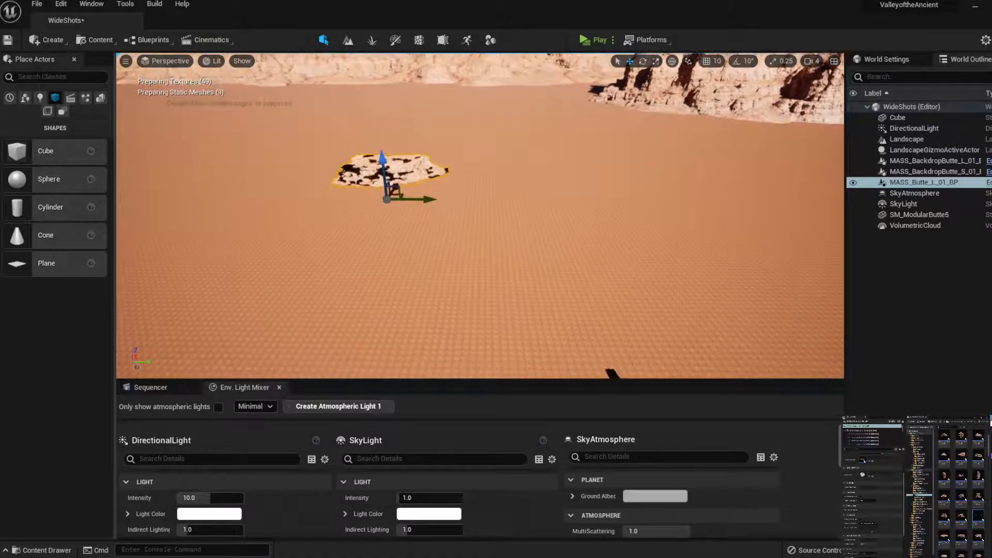
pyautogui.moveTo(476, 274); pyautogui.dragTo(532, 318, button='middle')
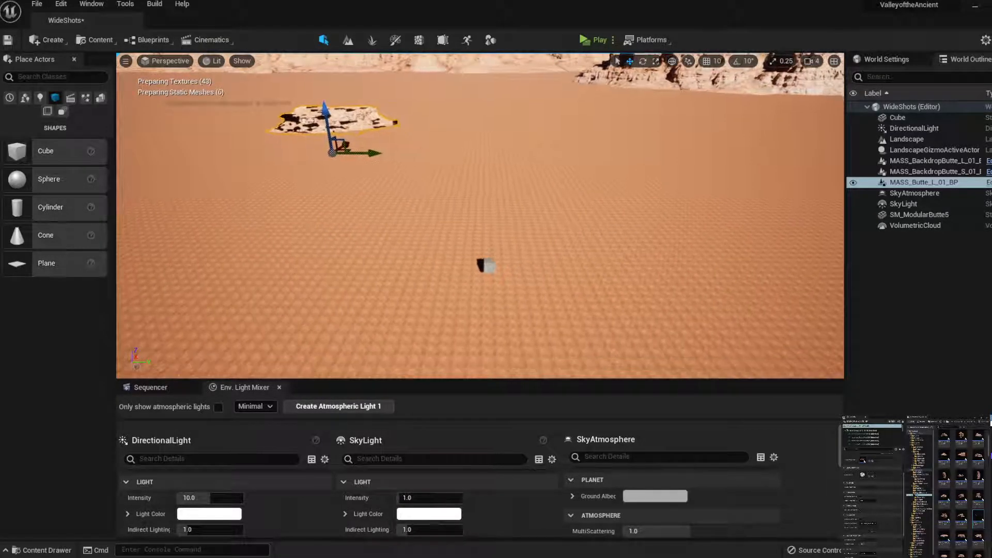
pyautogui.moveTo(494, 177); pyautogui.dragTo(487, 192, button='right')
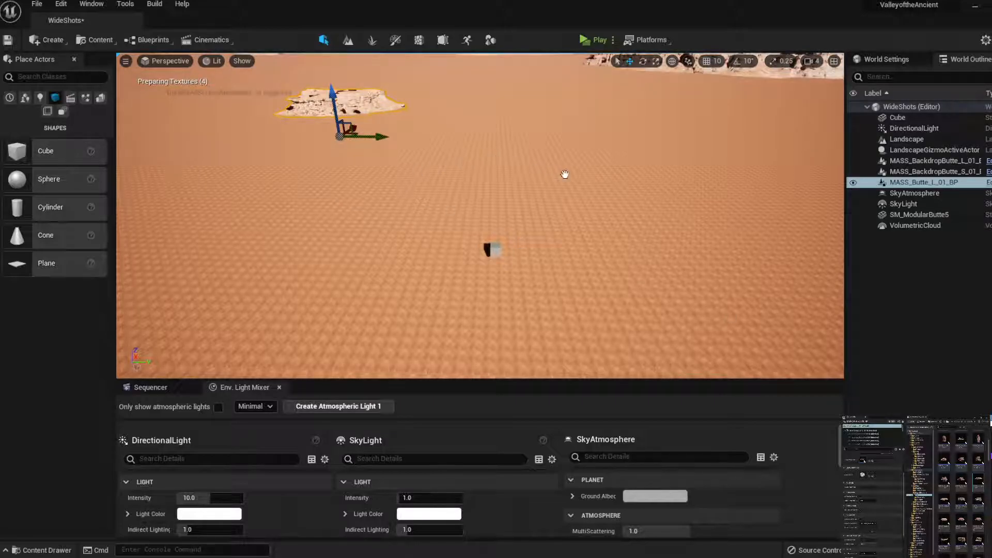
pyautogui.moveTo(565, 173)
pyautogui.mouseDown(button='right')
pyautogui.moveTo(566, 147)
pyautogui.moveTo(565, 176)
pyautogui.mouseUp(button='right')
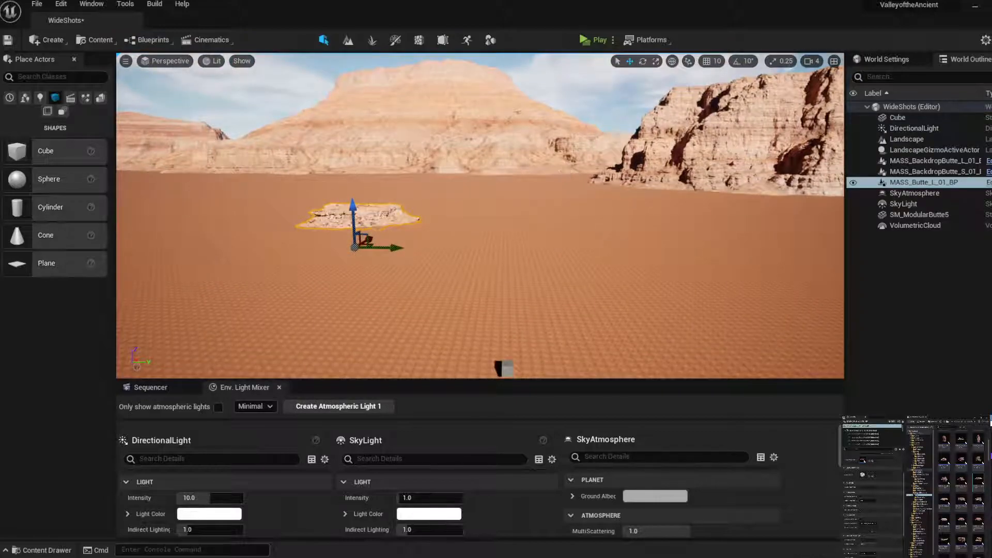
pyautogui.moveTo(564, 176); pyautogui.dragTo(565, 206, button='middle')
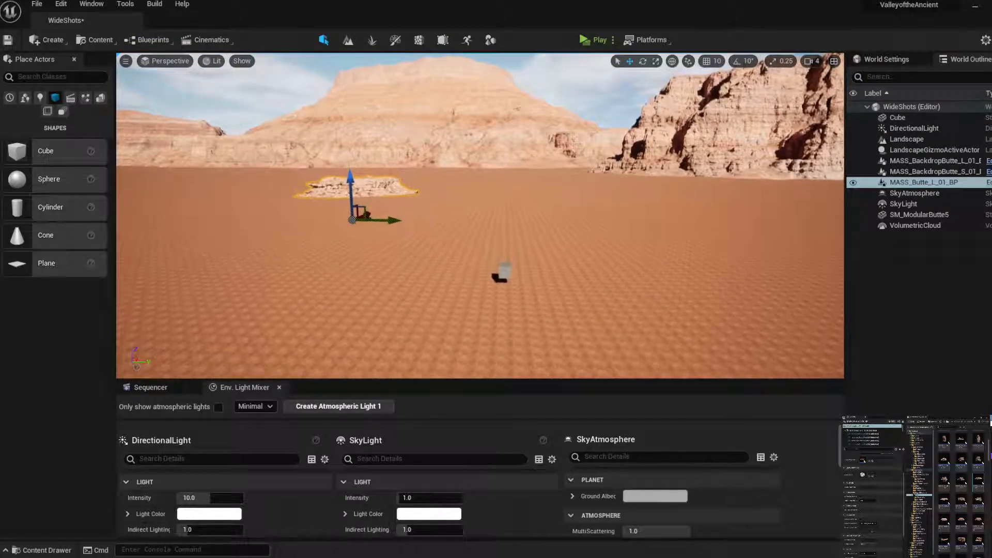
pyautogui.moveTo(566, 171); pyautogui.dragTo(560, 190, button='right')
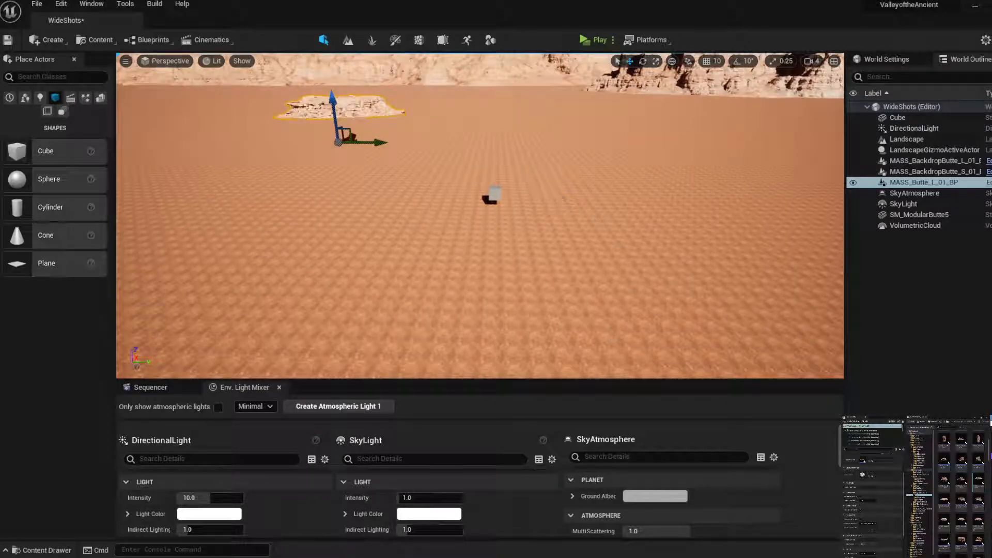
pyautogui.moveTo(326, 557)
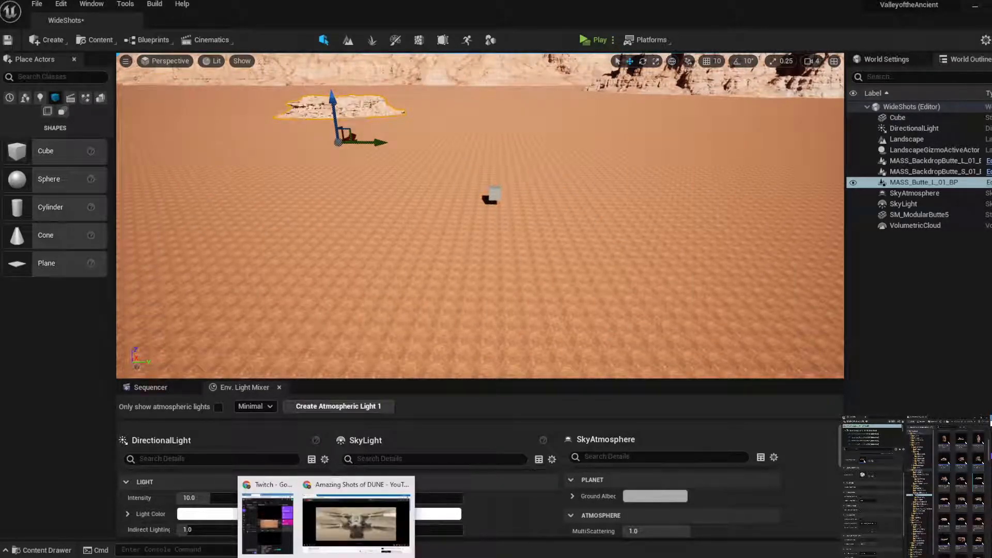
pyautogui.click(336, 519)
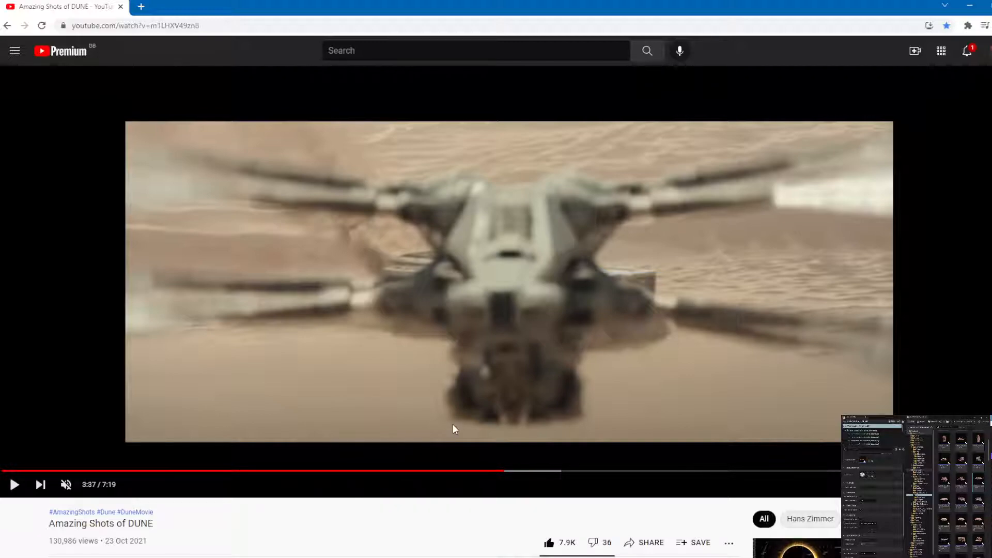
pyautogui.moveTo(706, 6); pyautogui.dragTo(790, 48)
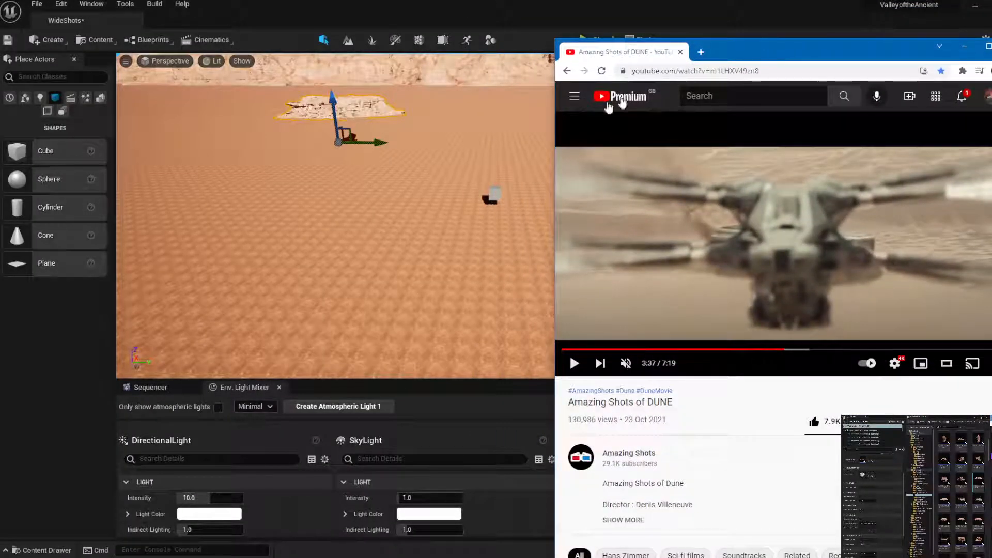
# Add MASS_Cliff_L_03_BP beside the foreground butte rock and rotate it so its long rock face is toward the camera
pyautogui.moveTo(507, 122); pyautogui.dragTo(522, 140, button='right')
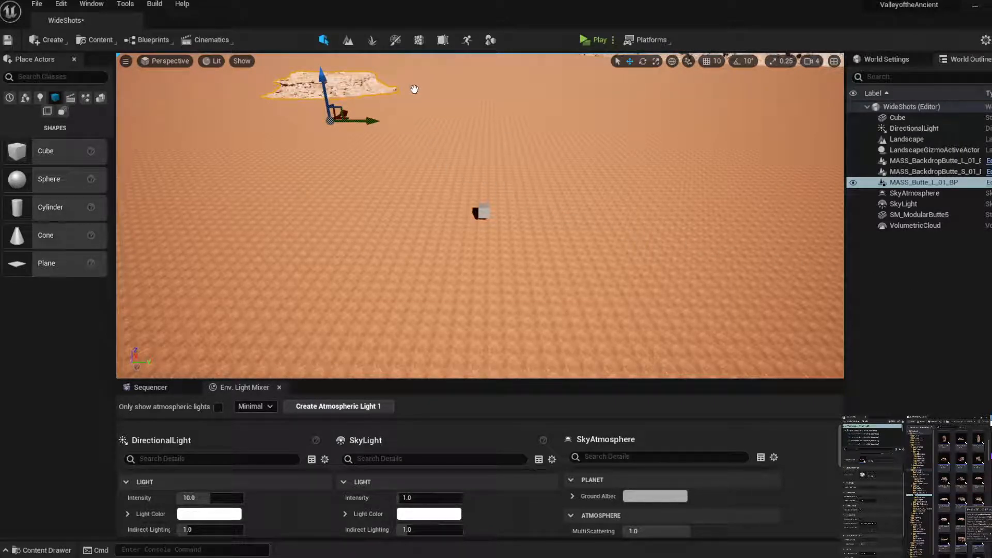
pyautogui.moveTo(414, 89); pyautogui.dragTo(415, 90)
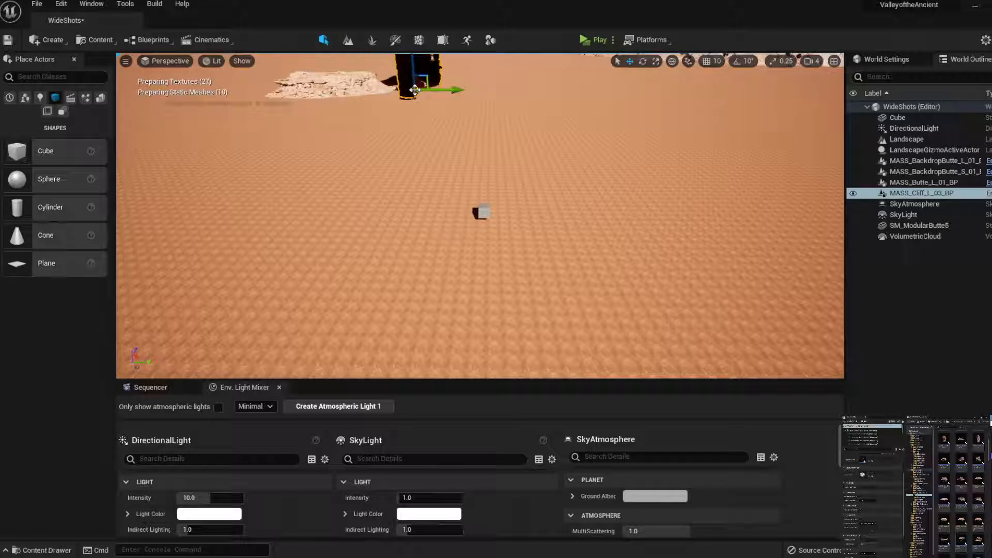
pyautogui.click(538, 71)
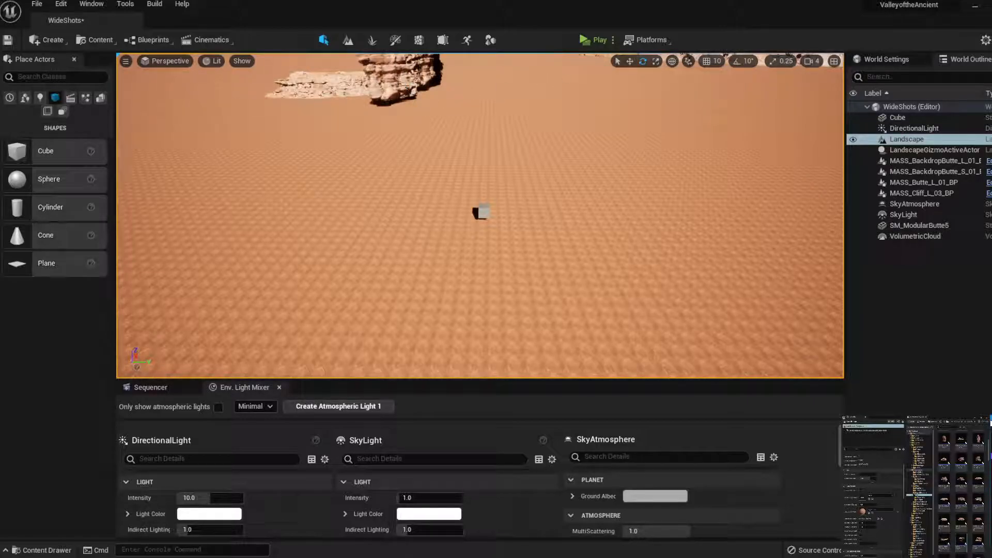
pyautogui.click(422, 96)
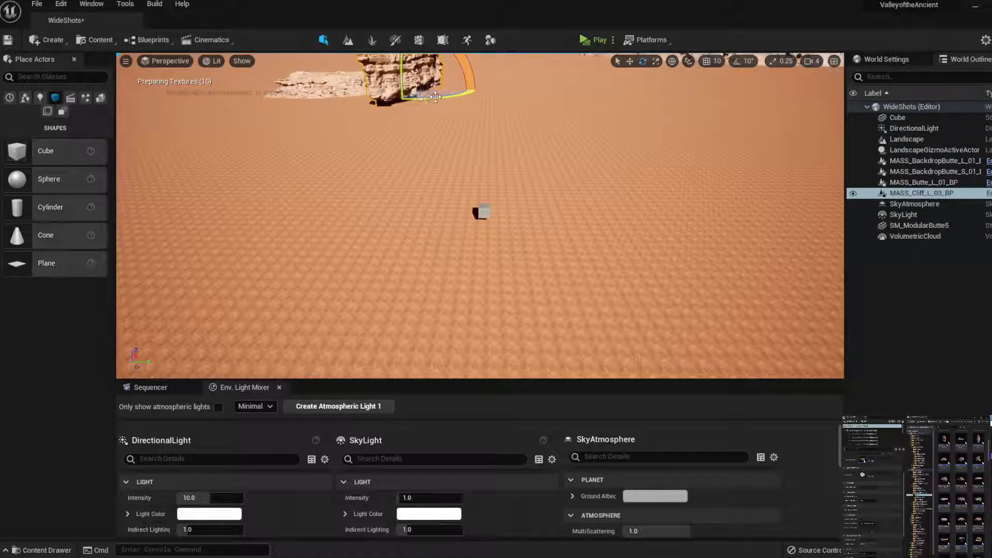
pyautogui.moveTo(464, 86); pyautogui.dragTo(493, 91)
pyautogui.moveTo(824, 346); pyautogui.dragTo(824, 302, button='right')
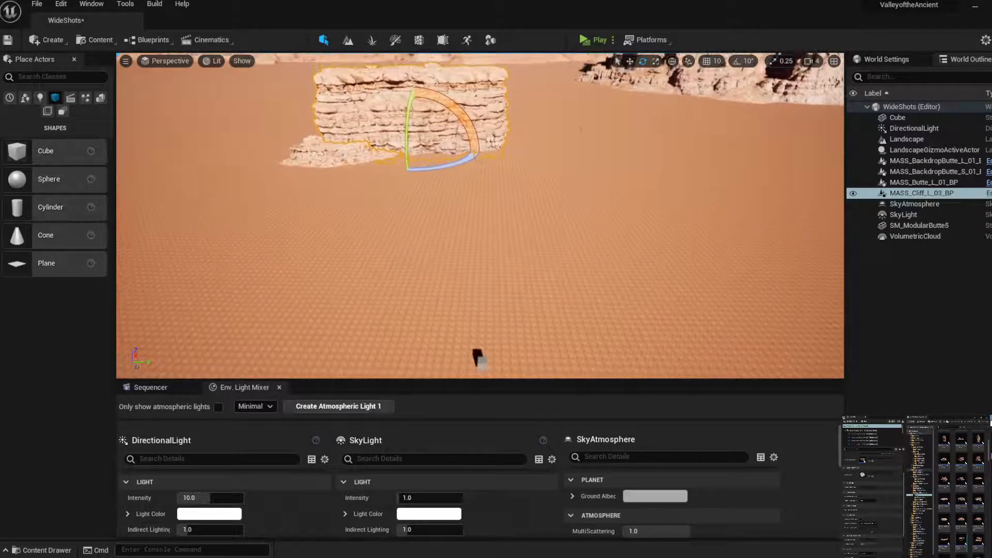
# Lower the MASS_Cliff_L_03_BP cliff into the sand and slide it directly behind the foreground butte rock
pyautogui.click(630, 61)
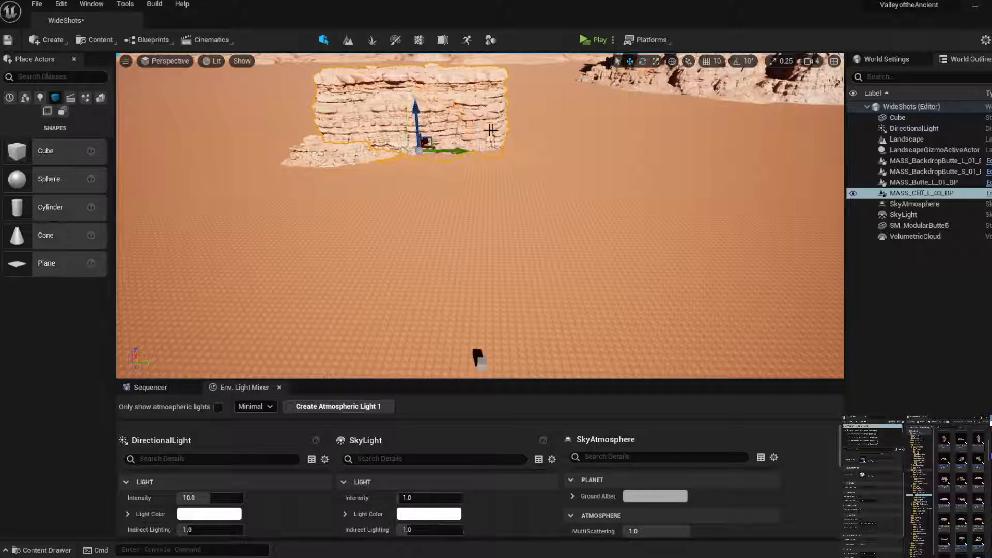
pyautogui.moveTo(417, 111); pyautogui.dragTo(416, 144)
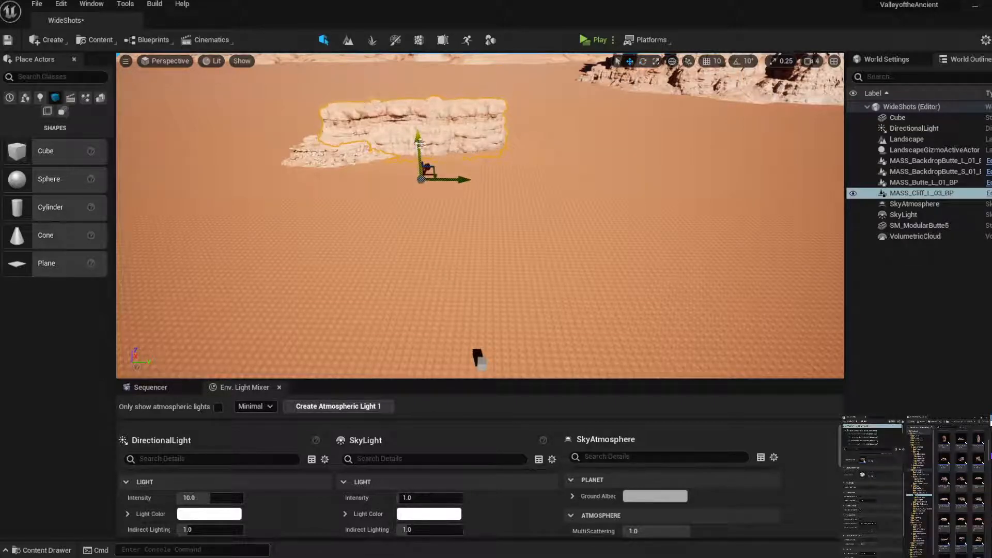
pyautogui.moveTo(465, 179); pyautogui.dragTo(402, 179)
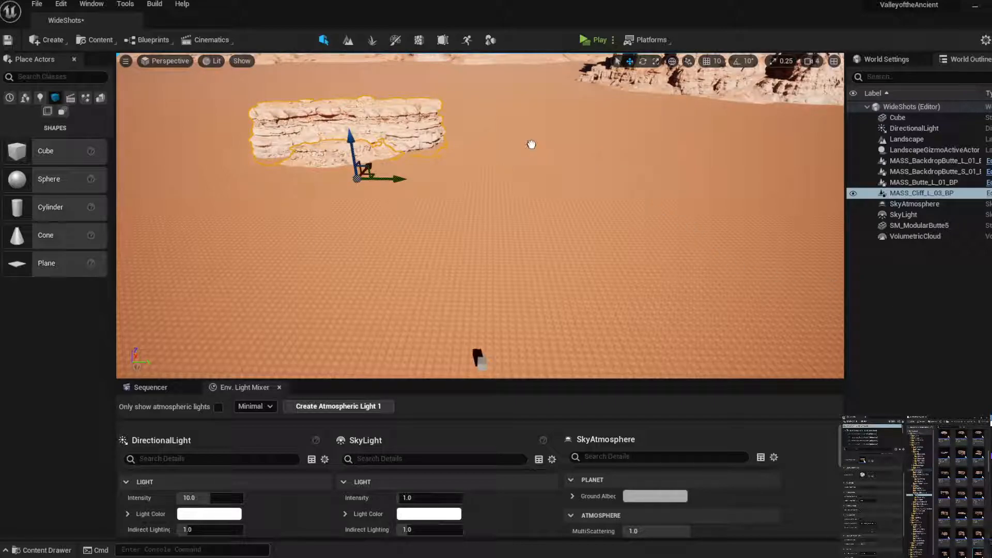
# Add MASS_Cliff_XL_01_BP between the first cliff and the modular butte and rotate its broad side toward the camera
pyautogui.moveTo(532, 144); pyautogui.dragTo(532, 145)
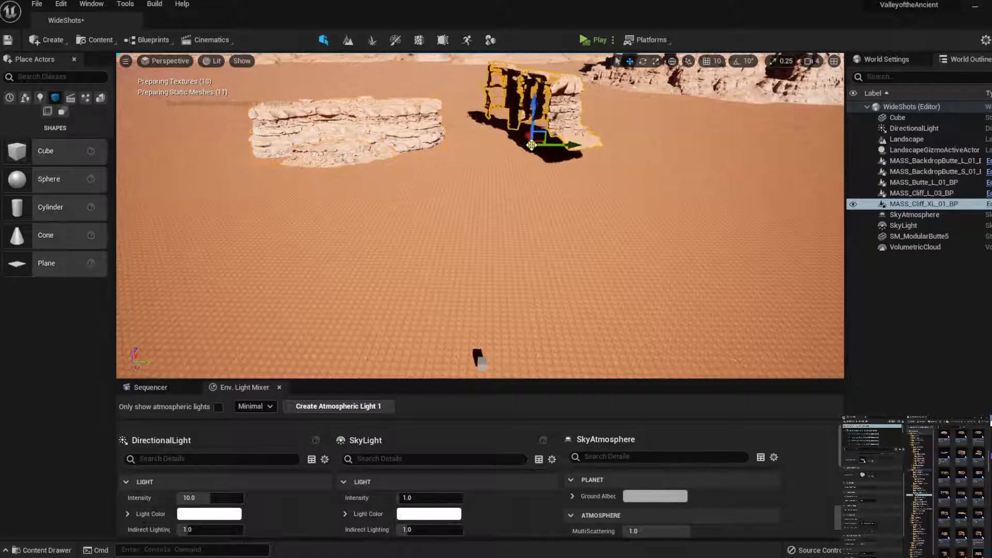
pyautogui.click(643, 62)
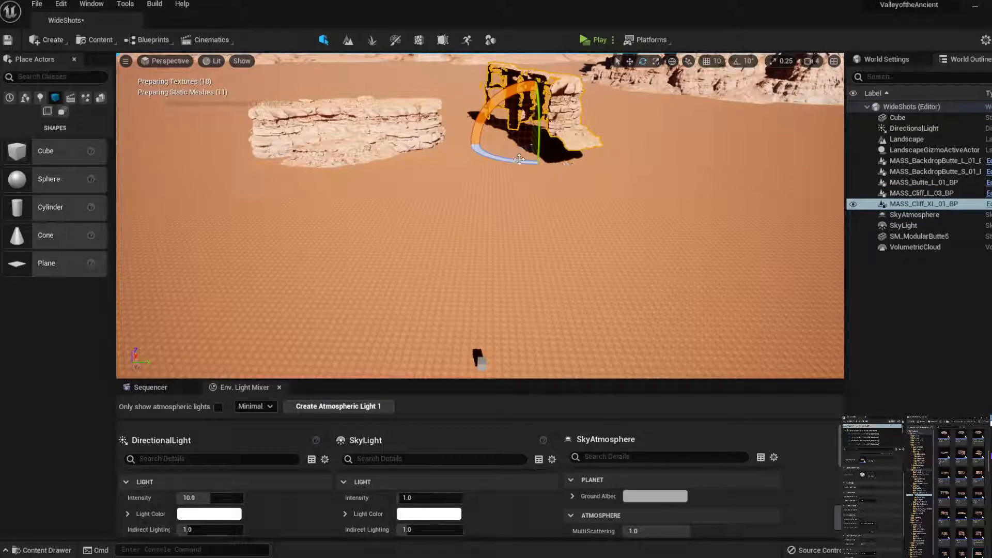
pyautogui.moveTo(519, 159); pyautogui.dragTo(599, 162)
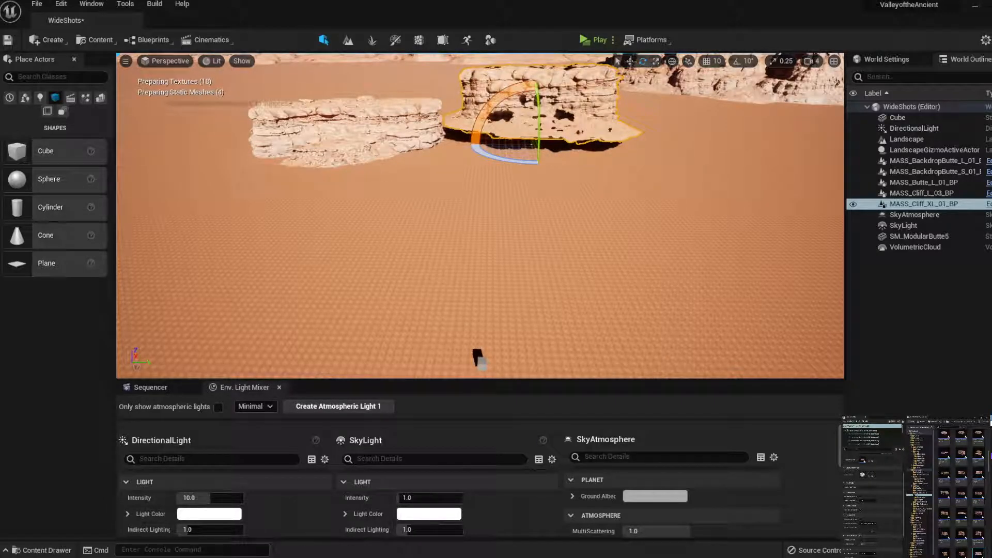
# Slide the XL cliff against the end of the first cliff and sink it until their tops line up as one wall
pyautogui.click(631, 61)
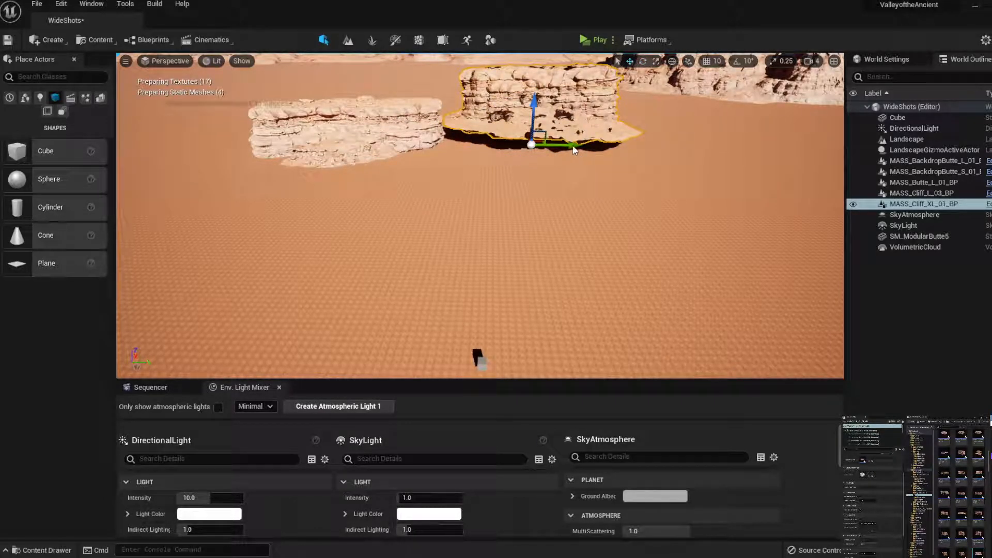
pyautogui.moveTo(569, 144); pyautogui.dragTo(533, 145)
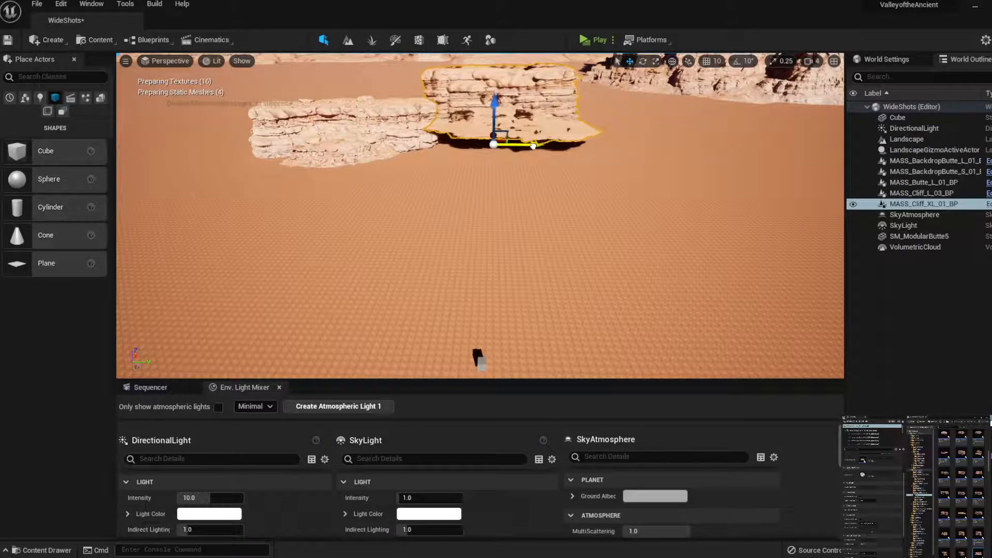
pyautogui.moveTo(495, 104); pyautogui.dragTo(489, 141)
# Move SM_ModularButte5 closer to the camera so it meets the free end of the XL cliff
pyautogui.click(675, 79)
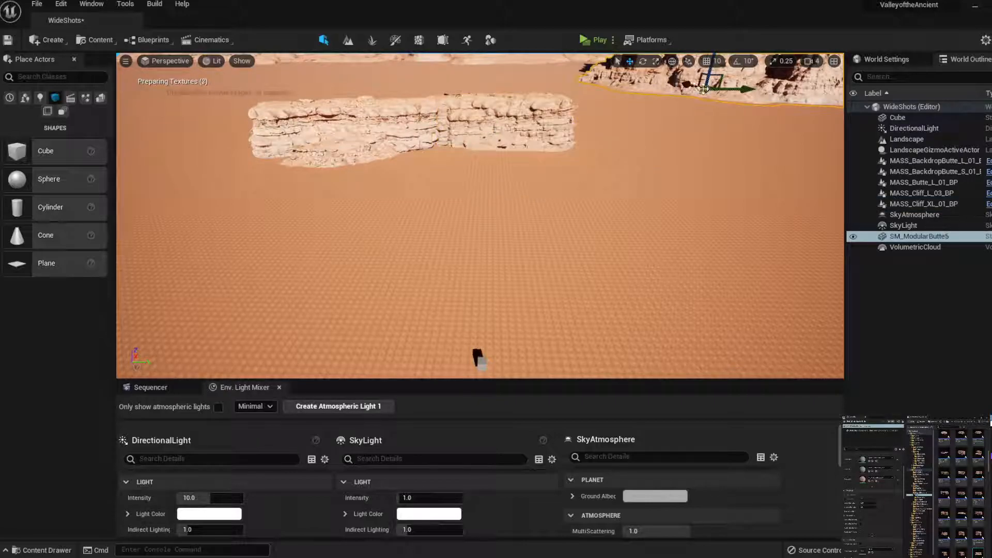
pyautogui.moveTo(686, 86); pyautogui.dragTo(837, 252)
pyautogui.moveTo(825, 122); pyautogui.dragTo(705, 145)
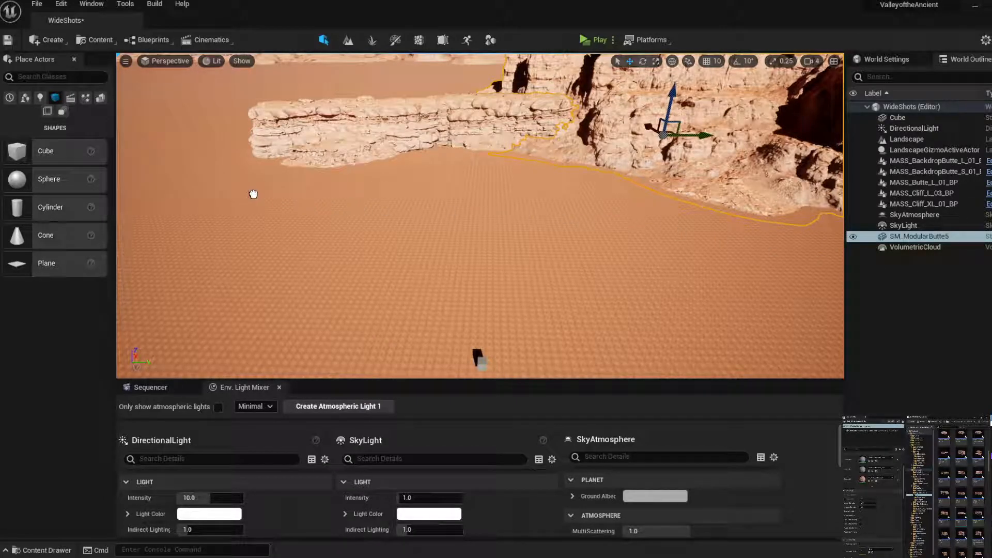
# Add MASS_Cliff_L_11_BP in front of the cliff wall and rotate it to run parallel to the wall
pyautogui.moveTo(253, 194); pyautogui.dragTo(253, 194)
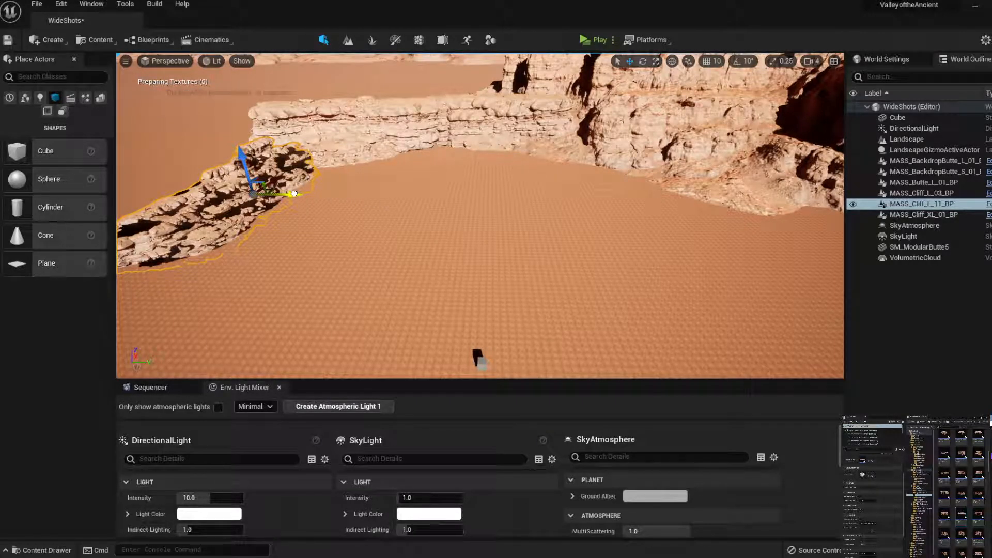
pyautogui.moveTo(294, 193); pyautogui.dragTo(592, 227)
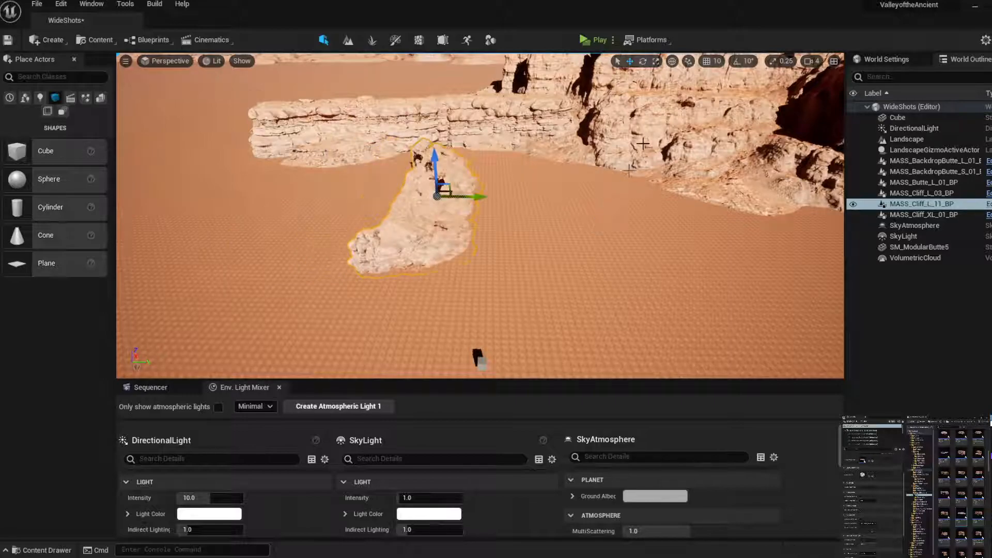
pyautogui.click(643, 61)
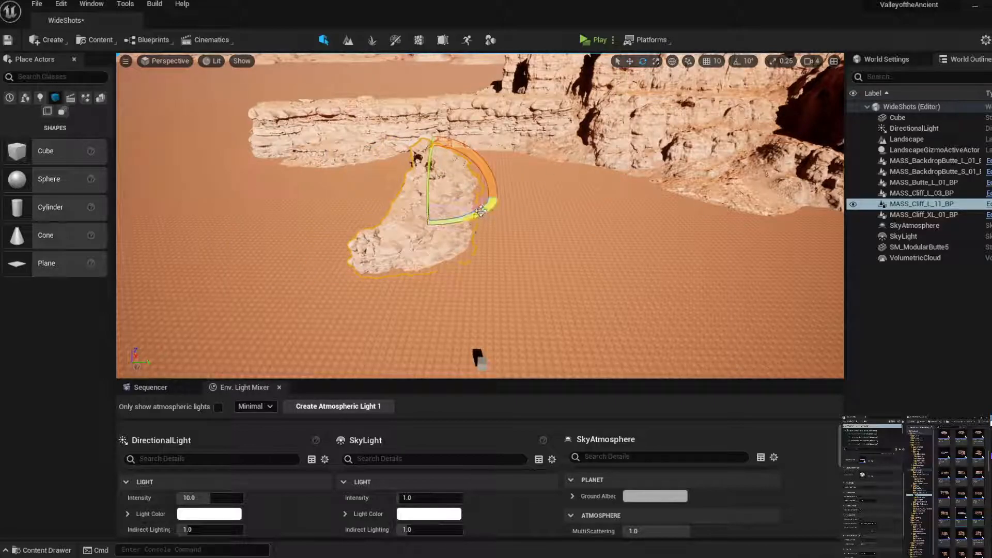
pyautogui.moveTo(480, 211); pyautogui.dragTo(616, 101)
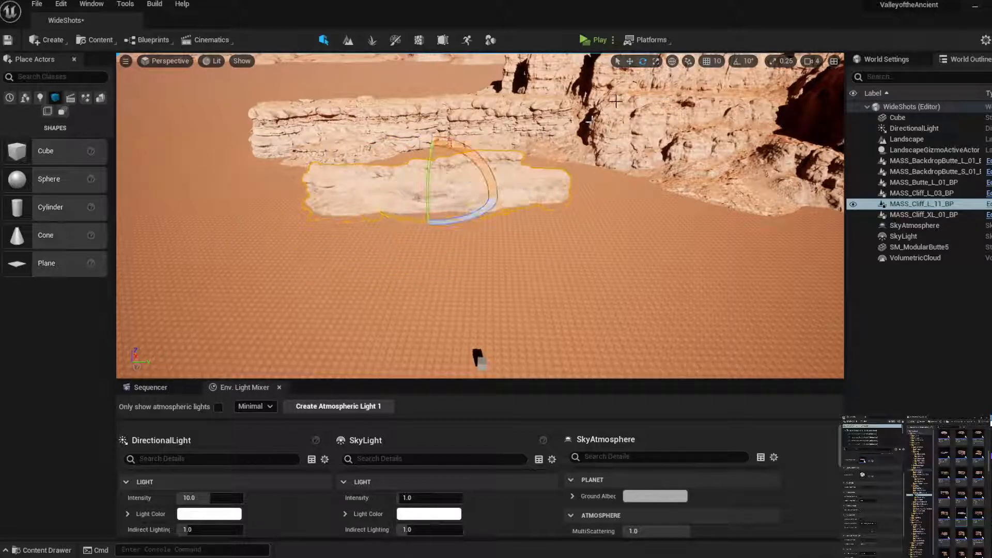
# Push MASS_Cliff_L_11_BP back into the base of the wall and sink it to cover the seam between the two cliffs
pyautogui.click(630, 61)
pyautogui.moveTo(442, 180); pyautogui.dragTo(512, 141)
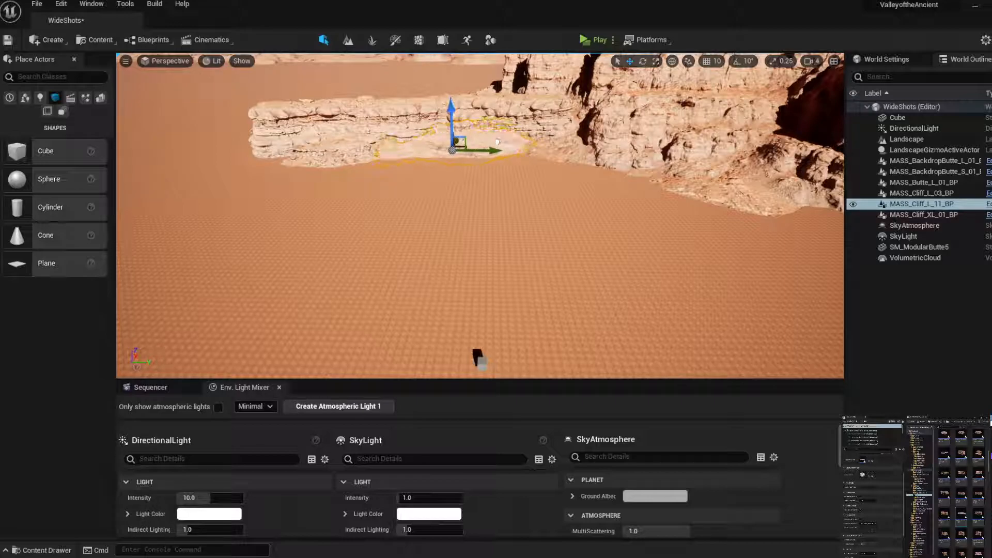
pyautogui.moveTo(482, 141); pyautogui.dragTo(480, 138)
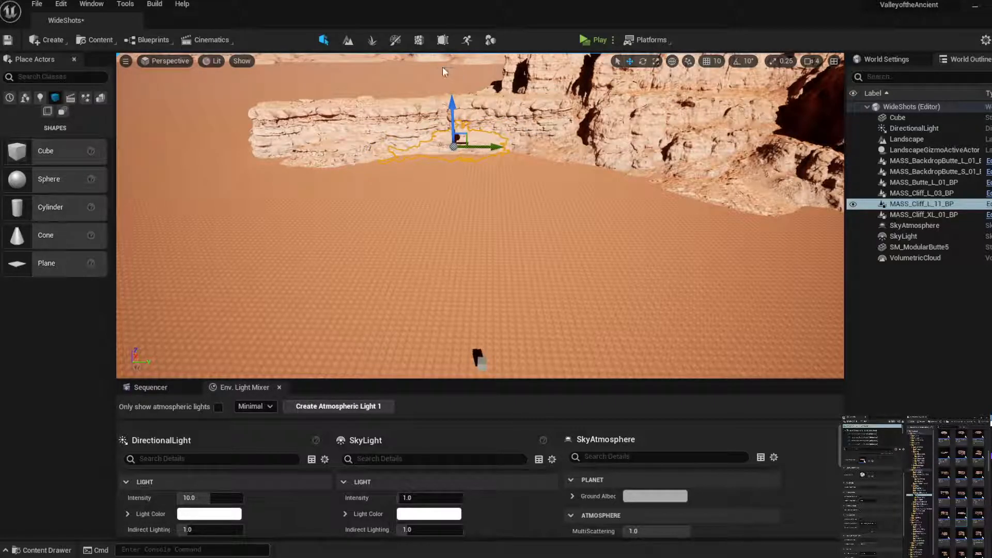
pyautogui.click(466, 81)
# Add a second MASS_Cliff_XL_01_BP near the open end of the cliff wall and rotate it to continue the wall toward the camera
pyautogui.moveTo(577, 114)
pyautogui.mouseDown(button='right')
pyautogui.moveTo(571, 81)
pyautogui.moveTo(562, 101)
pyautogui.mouseUp(button='right')
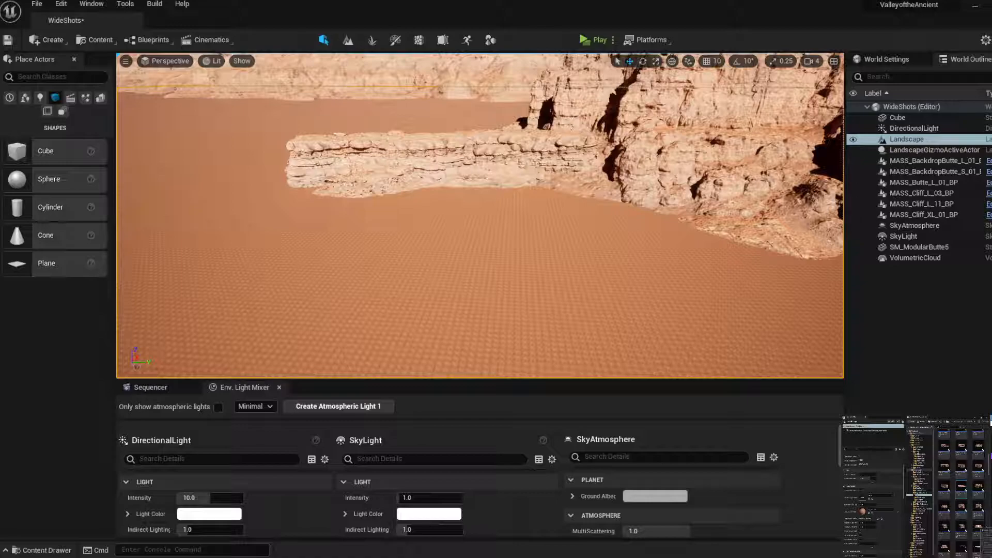
pyautogui.moveTo(842, 217); pyautogui.dragTo(261, 226)
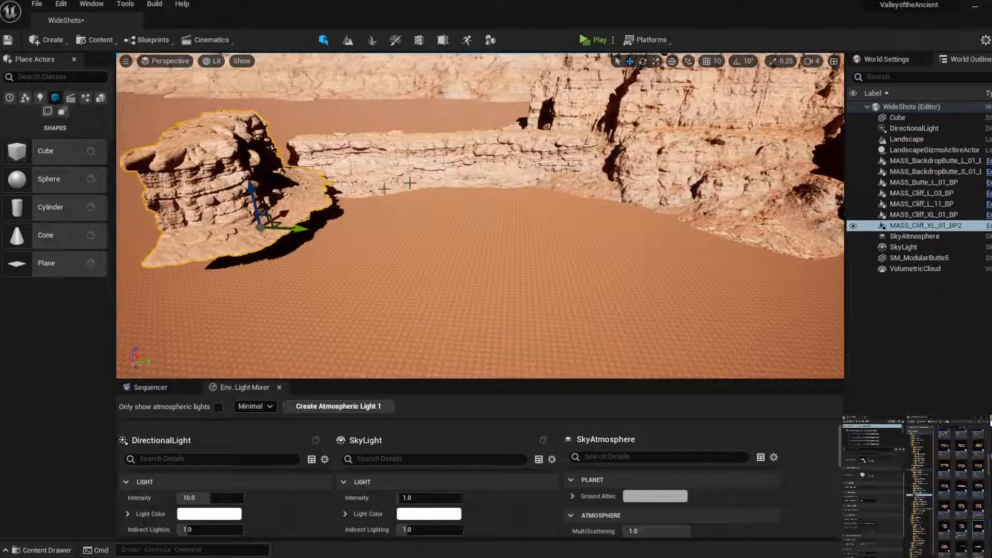
pyautogui.click(642, 61)
pyautogui.moveTo(286, 242); pyautogui.dragTo(362, 207)
# Lower the second XL cliff into the sand and shift it to join the open end of the cliff wall
pyautogui.click(630, 61)
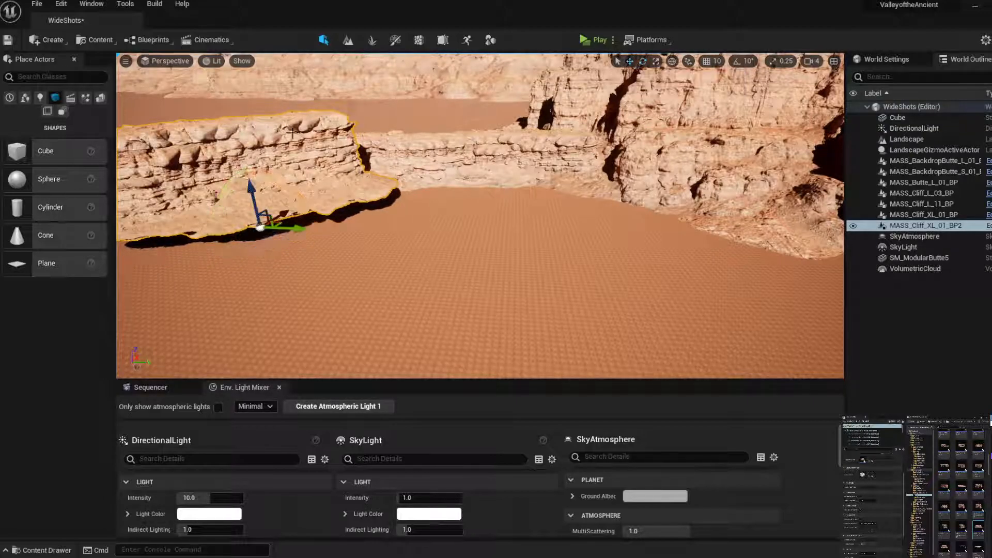
pyautogui.moveTo(248, 185); pyautogui.dragTo(248, 206)
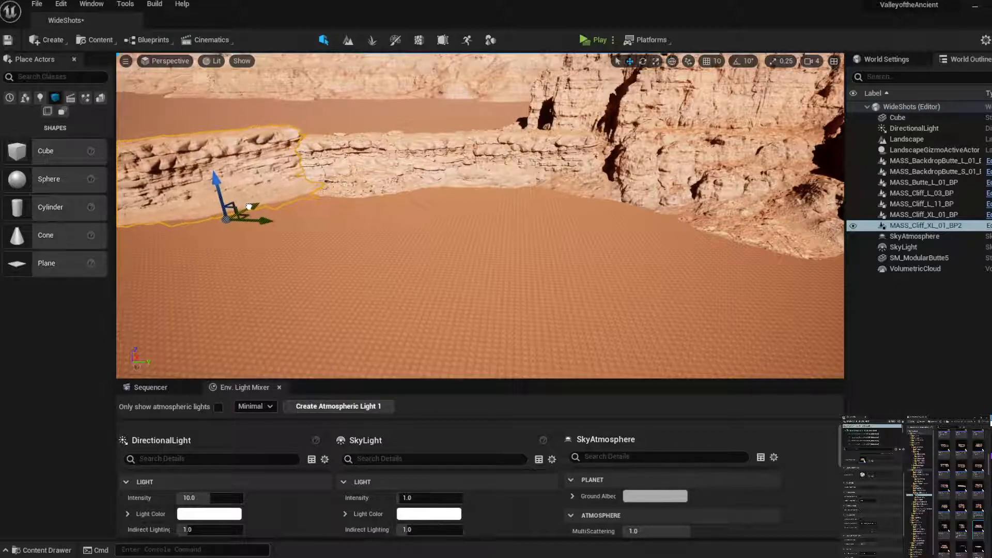
pyautogui.click(345, 107)
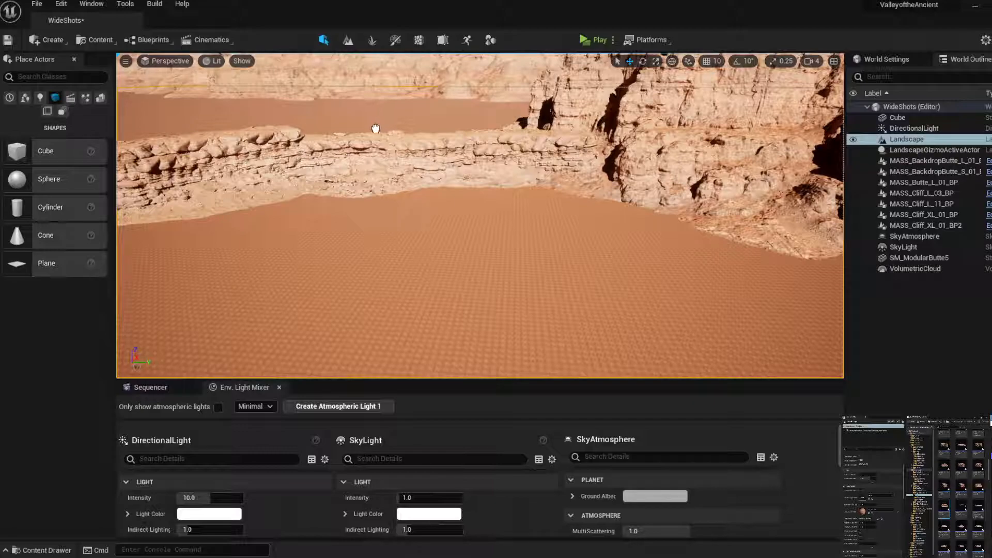
# Add MASS_Cliff_XL_02_BP behind the low cliff wall and scale it up uniformly to tower over it
pyautogui.moveTo(375, 128); pyautogui.dragTo(377, 134)
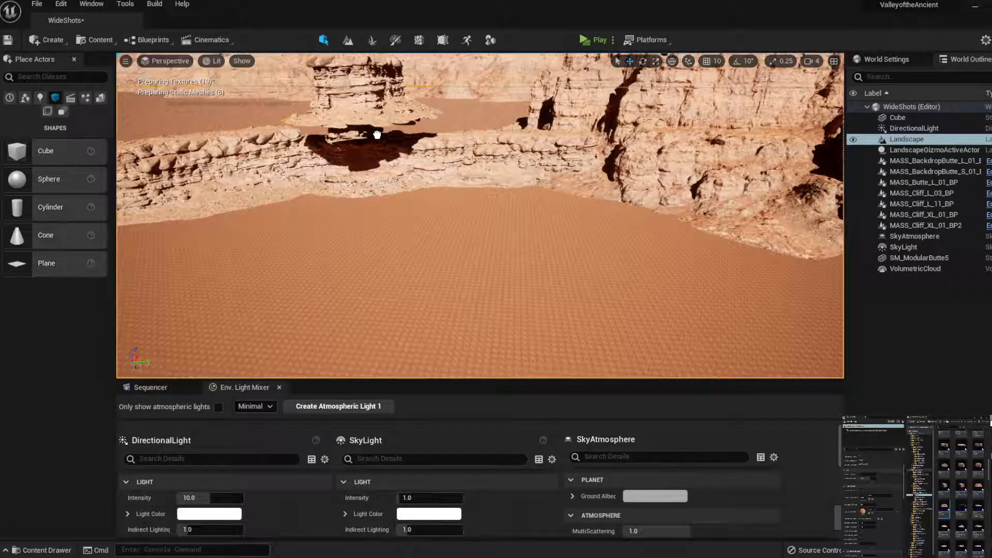
pyautogui.click(655, 61)
pyautogui.moveTo(374, 135); pyautogui.dragTo(472, 171)
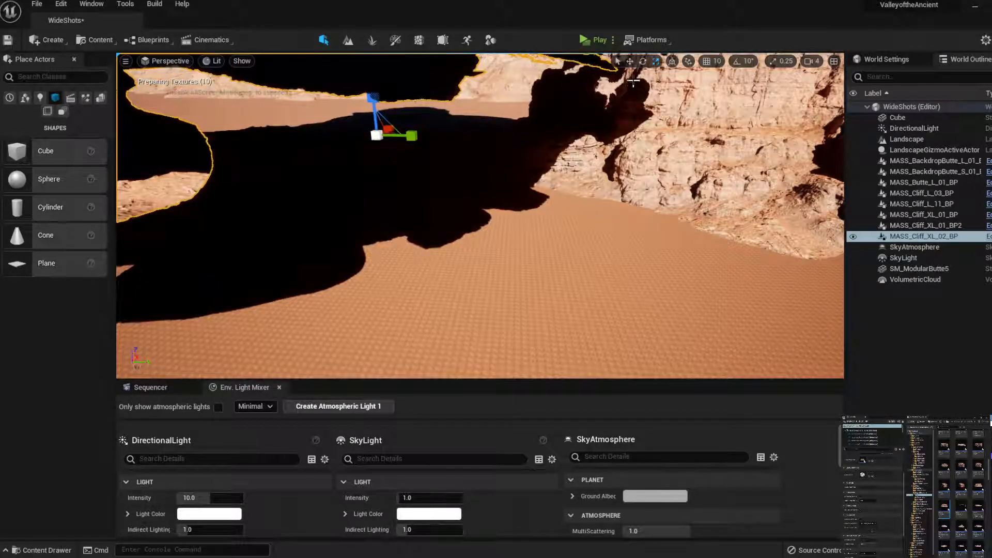
# Move the enlarged XL_02 cliff back behind the low wall and lower it until its base sits behind the wall's top edge
pyautogui.click(629, 62)
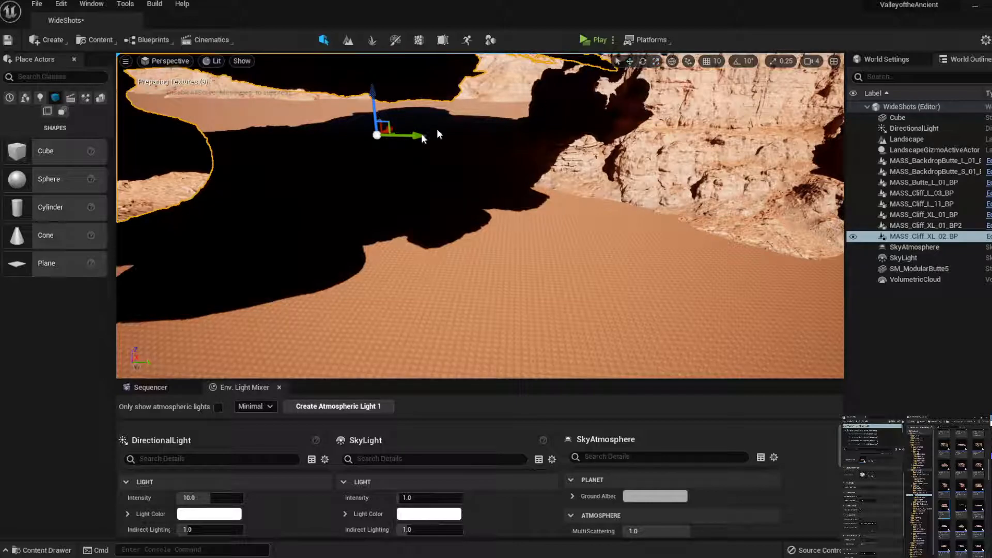
pyautogui.moveTo(437, 135); pyautogui.dragTo(496, 108)
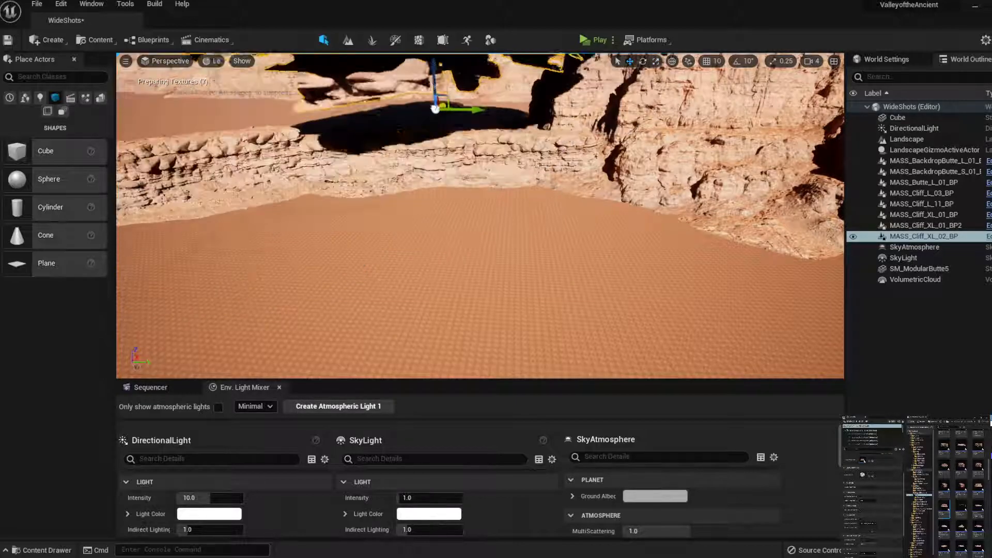
pyautogui.moveTo(435, 93); pyautogui.dragTo(444, 141)
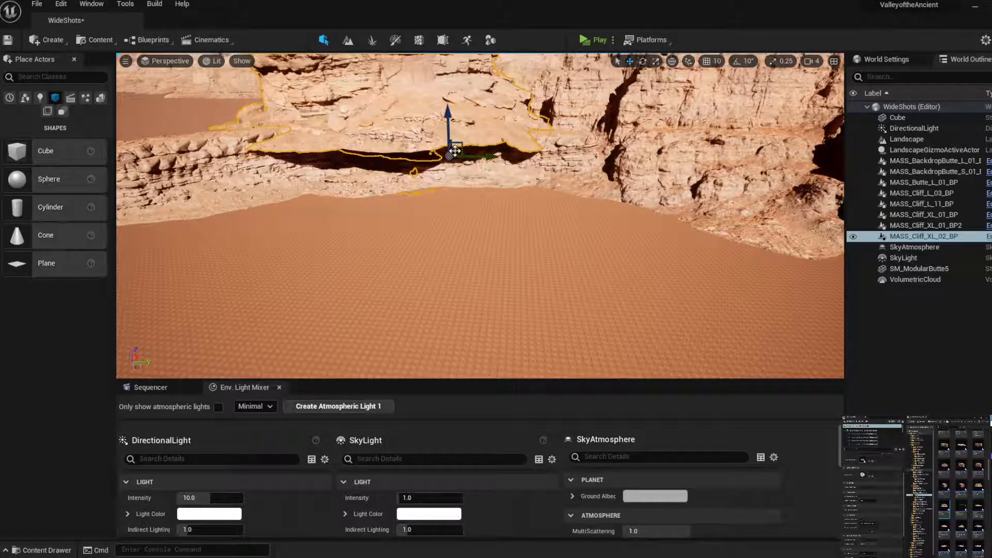
pyautogui.moveTo(455, 151); pyautogui.dragTo(470, 143)
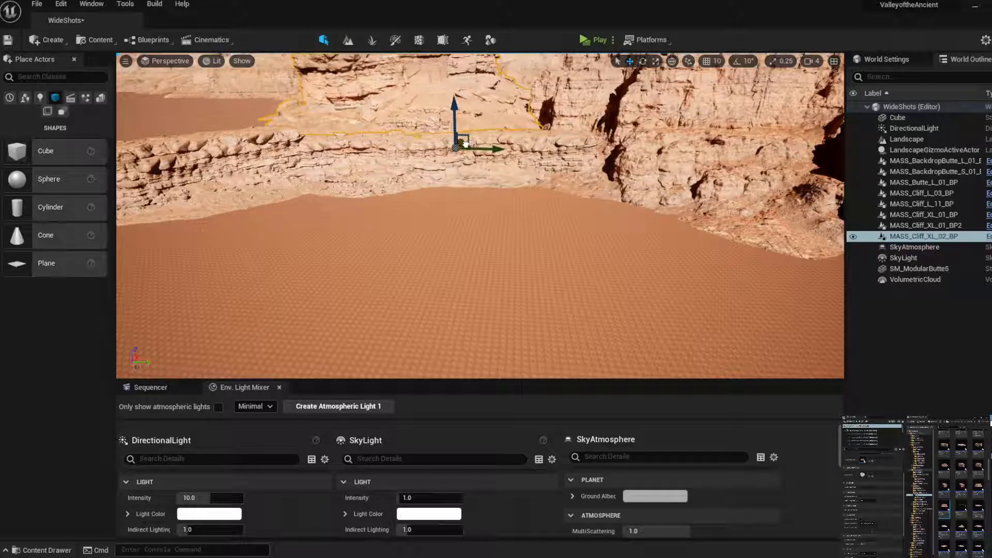
pyautogui.click(483, 201)
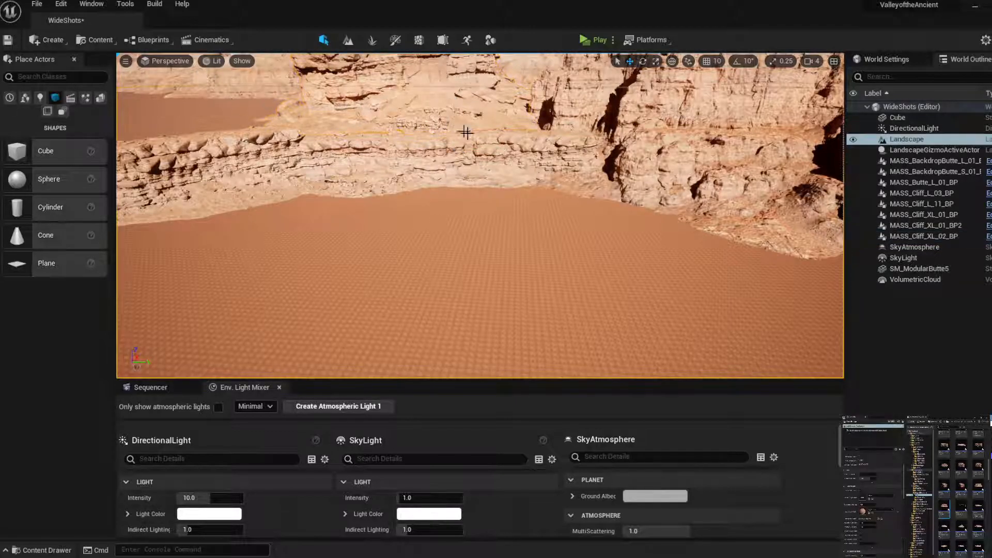
# Cover the gap between the low wall and the tall cliff with a MASS_Ground_L_02_Optimized piece and two MASS_Ground_L_03_BP pieces
pyautogui.moveTo(483, 138); pyautogui.dragTo(645, 185, button='right')
pyautogui.scroll(10, 472, 181)
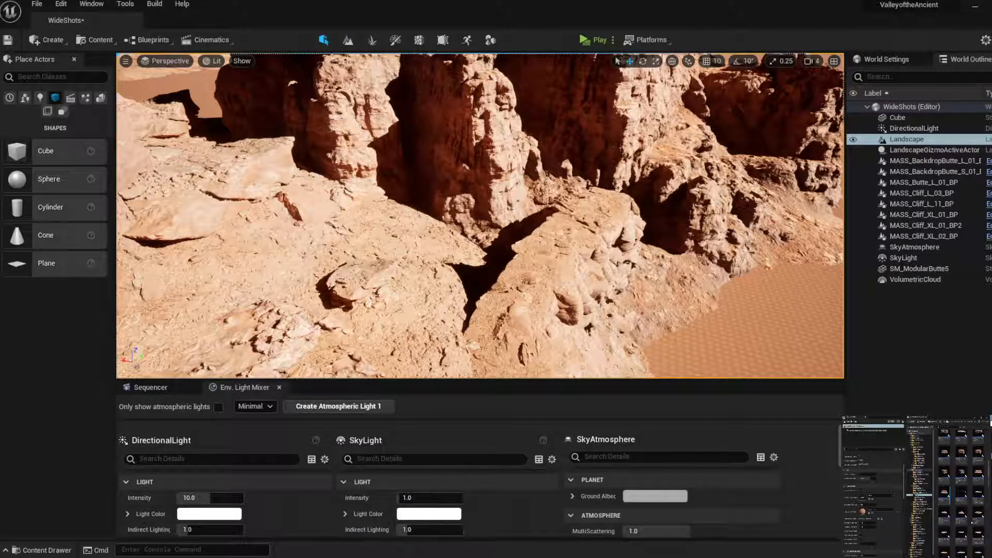
pyautogui.moveTo(962, 544); pyautogui.dragTo(444, 279)
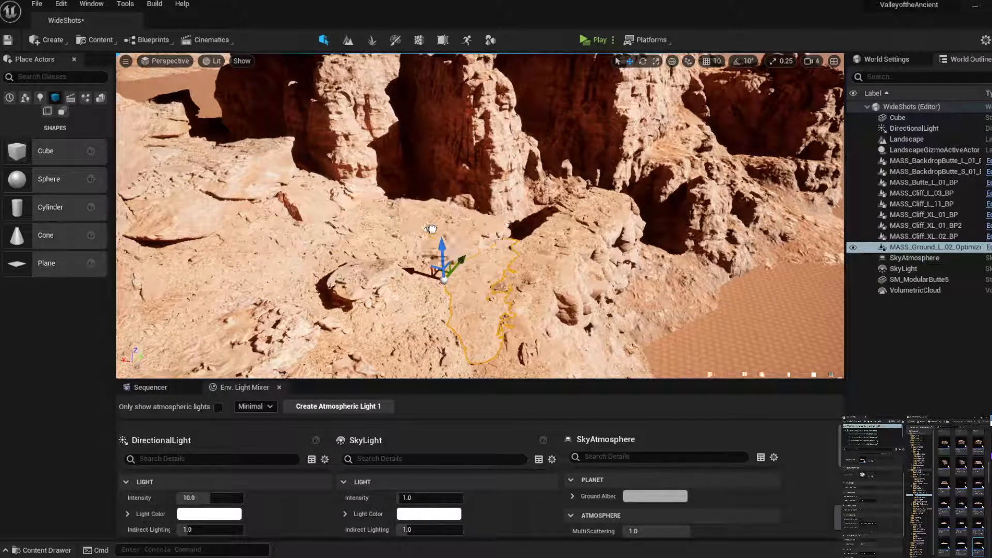
pyautogui.moveTo(432, 229); pyautogui.dragTo(421, 228)
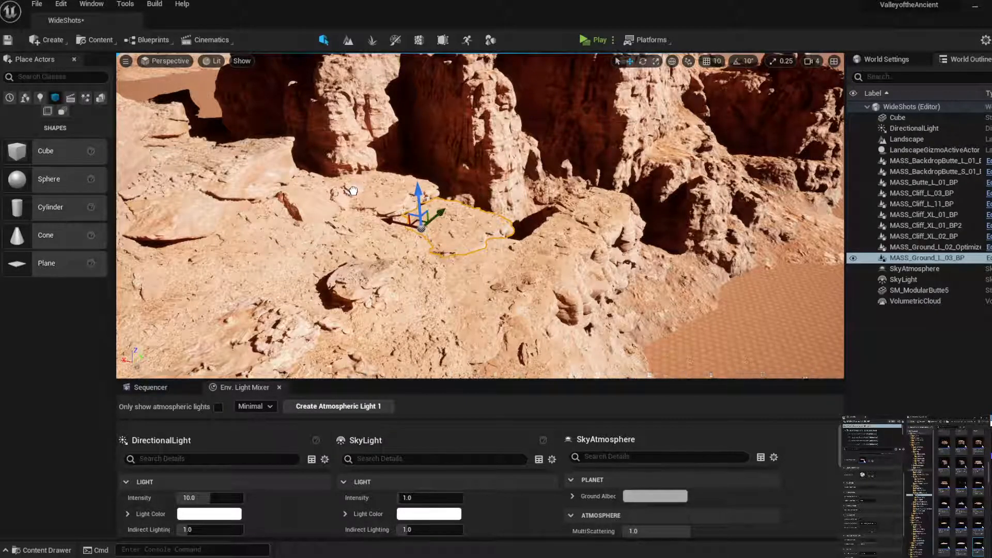
pyautogui.hotkey('ctrl', 'v')
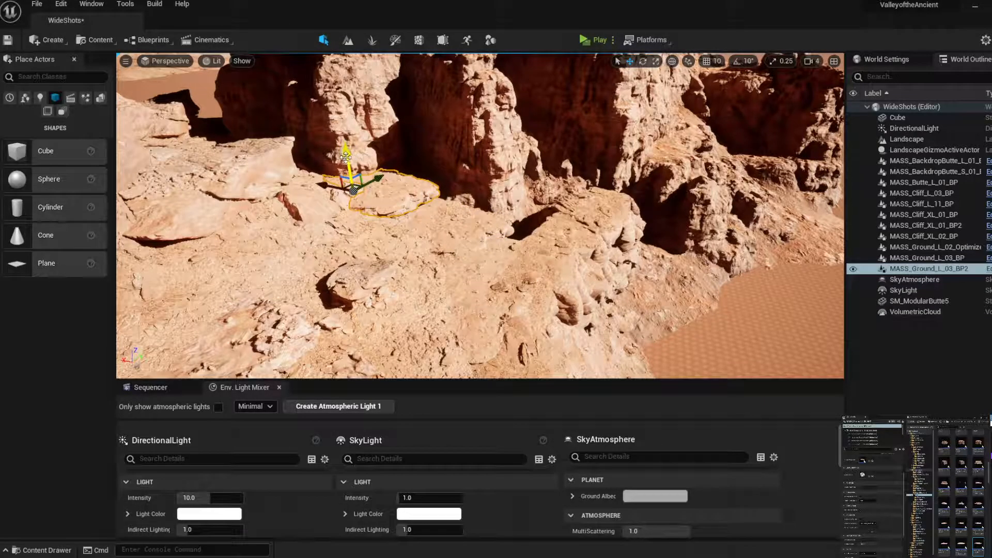
pyautogui.moveTo(346, 155); pyautogui.dragTo(346, 159)
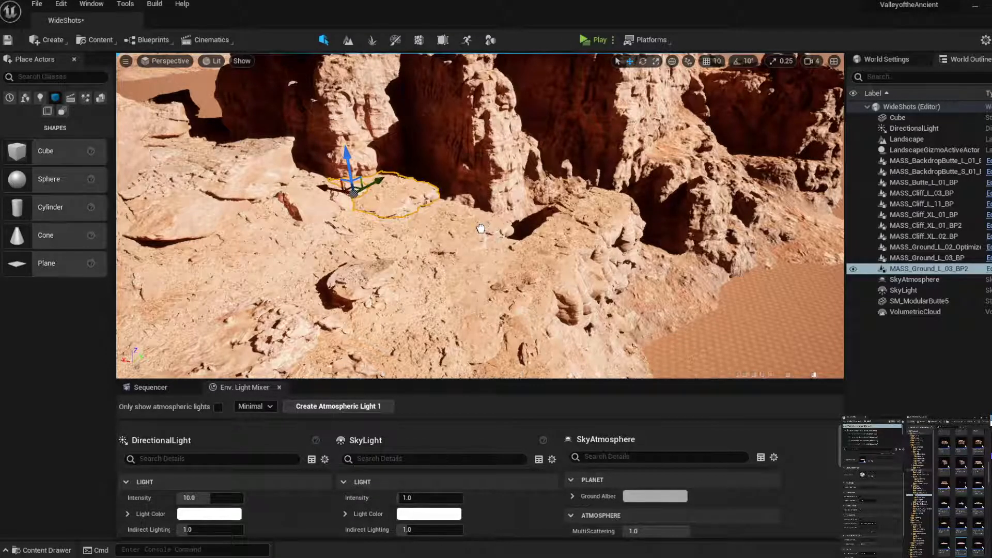
# Fill the remaining gap at the tall cliff's base with a second MASS_Ground_L_02_Optimized piece and a MASS_Ground_L_02_BP piece
pyautogui.moveTo(480, 228); pyautogui.dragTo(481, 228)
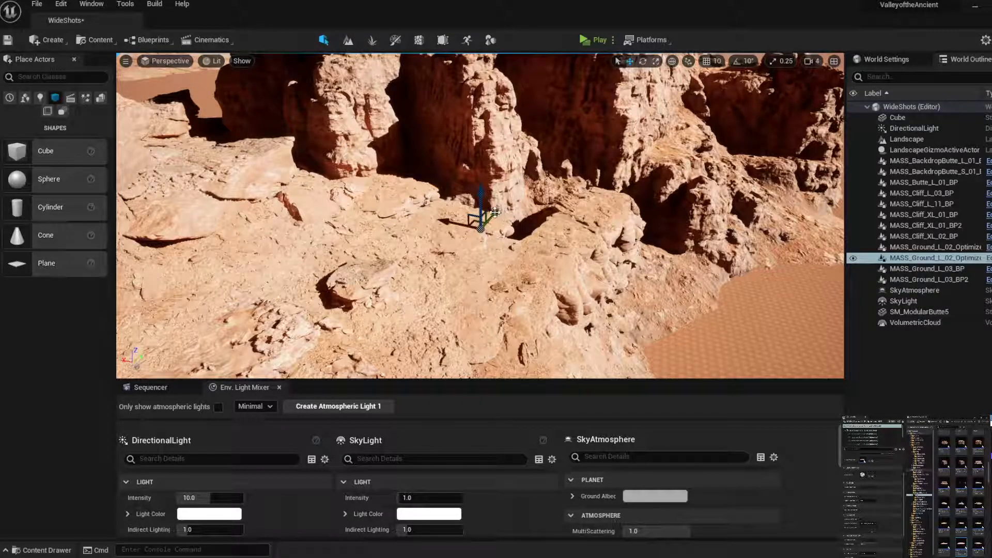
pyautogui.moveTo(553, 179); pyautogui.dragTo(524, 197)
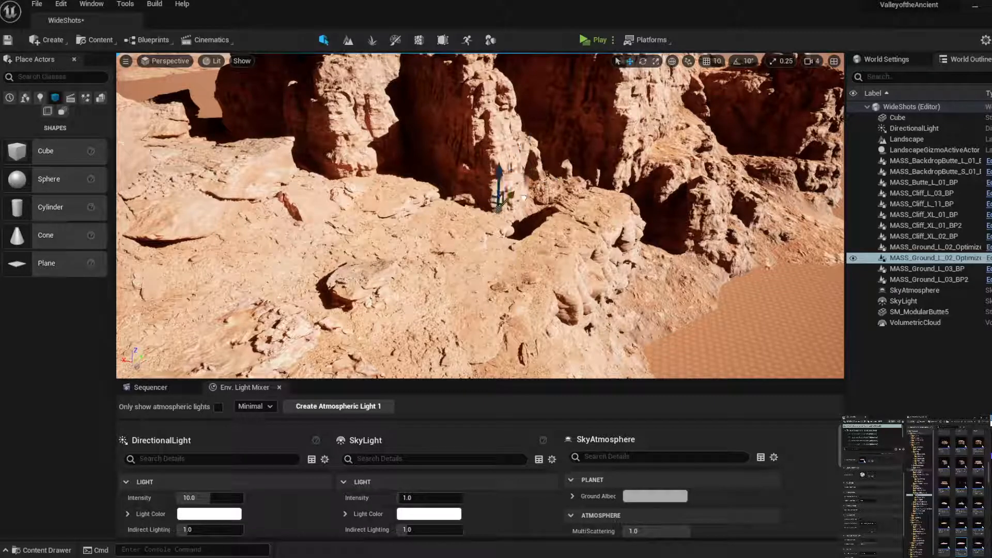
pyautogui.moveTo(485, 166); pyautogui.dragTo(402, 161)
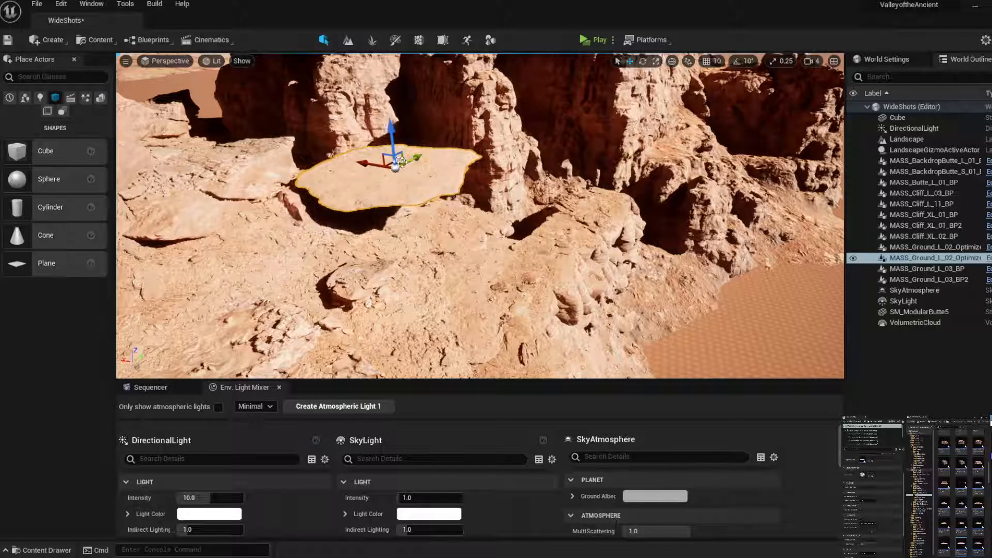
pyautogui.moveTo(393, 128); pyautogui.dragTo(430, 163)
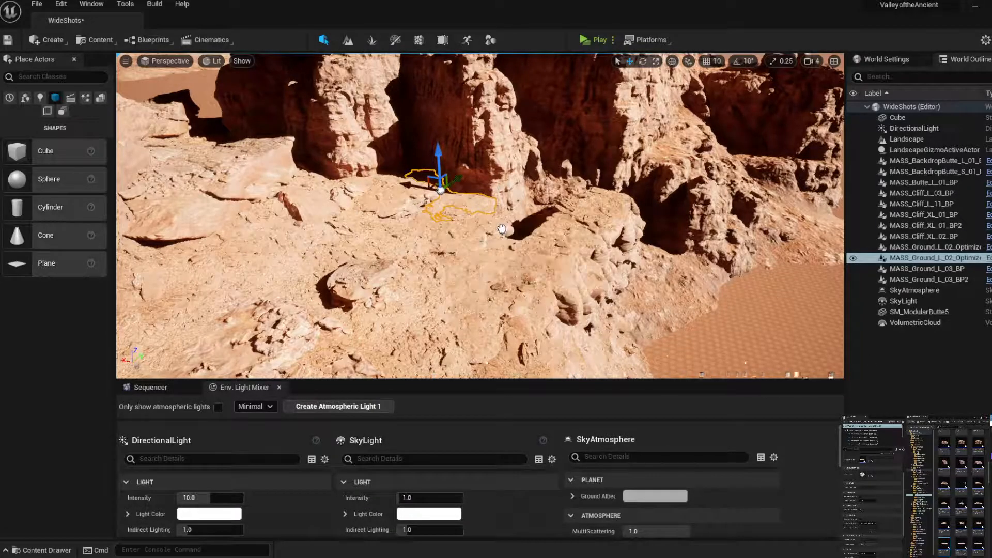
pyautogui.moveTo(500, 244); pyautogui.dragTo(439, 236)
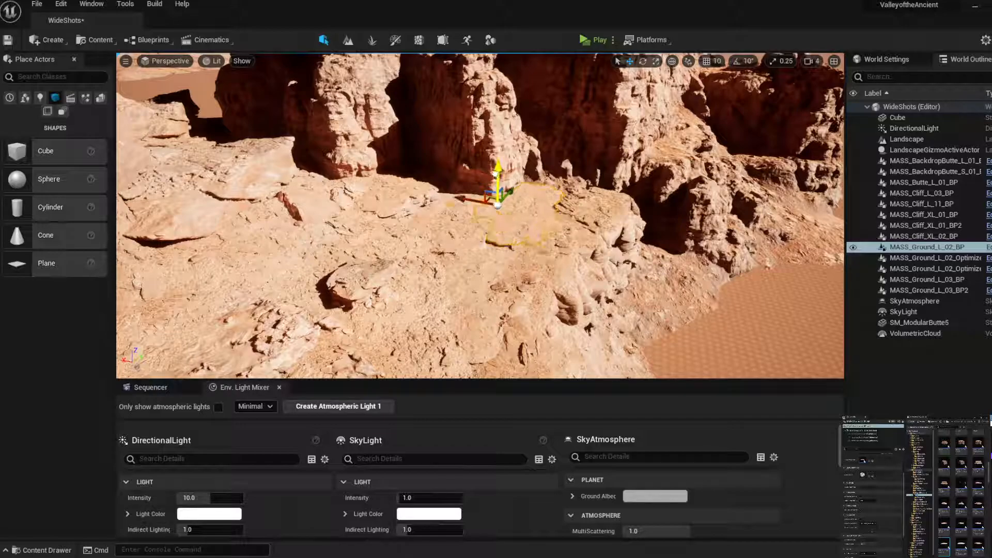
# Add a third MASS_Cliff_XL_01_BP behind the low wall's open end, scale it up, and rotate it to face the camera
pyautogui.moveTo(642, 188); pyautogui.dragTo(584, 188, button='right')
pyautogui.moveTo(791, 218); pyautogui.dragTo(762, 219, button='right')
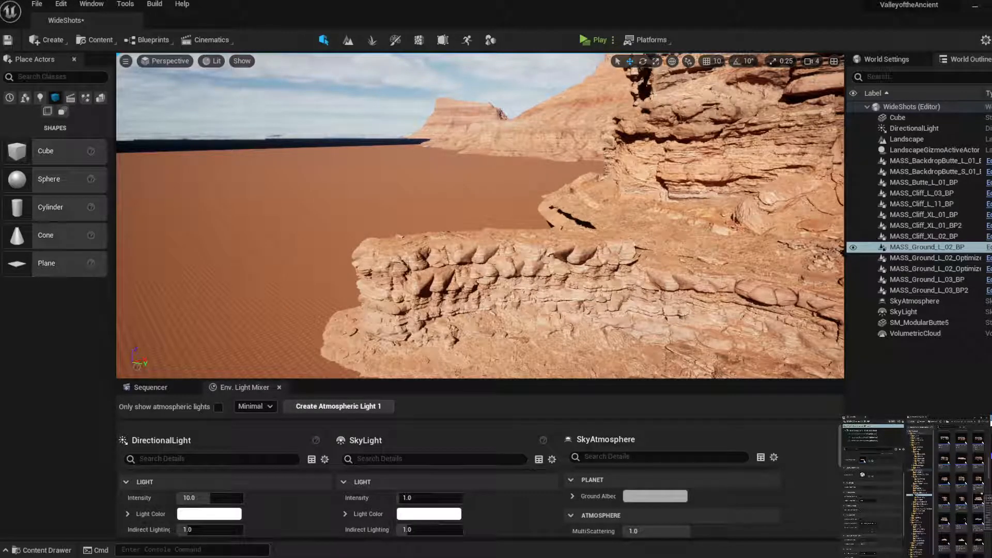
pyautogui.moveTo(978, 498); pyautogui.dragTo(343, 259)
pyautogui.press('r')
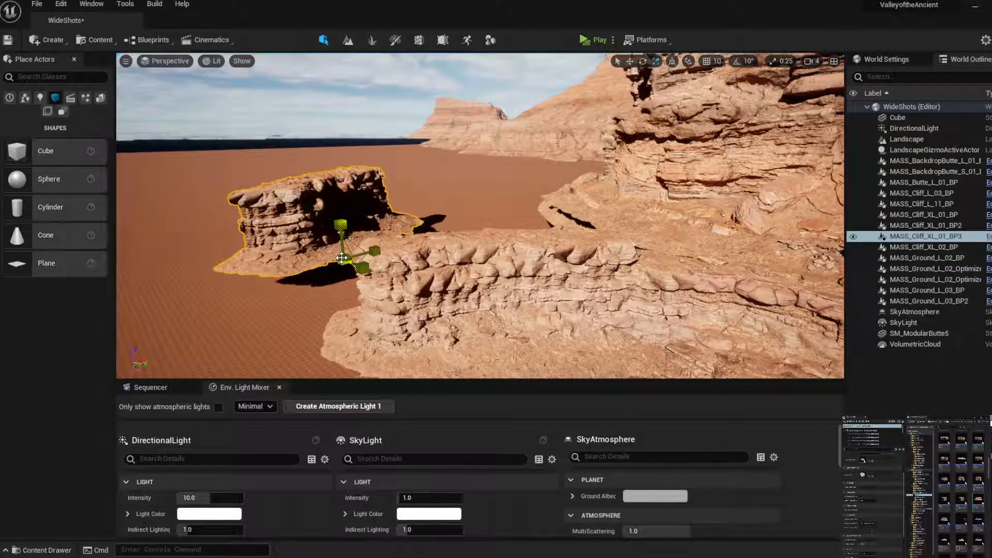
pyautogui.moveTo(342, 257); pyautogui.dragTo(522, 163)
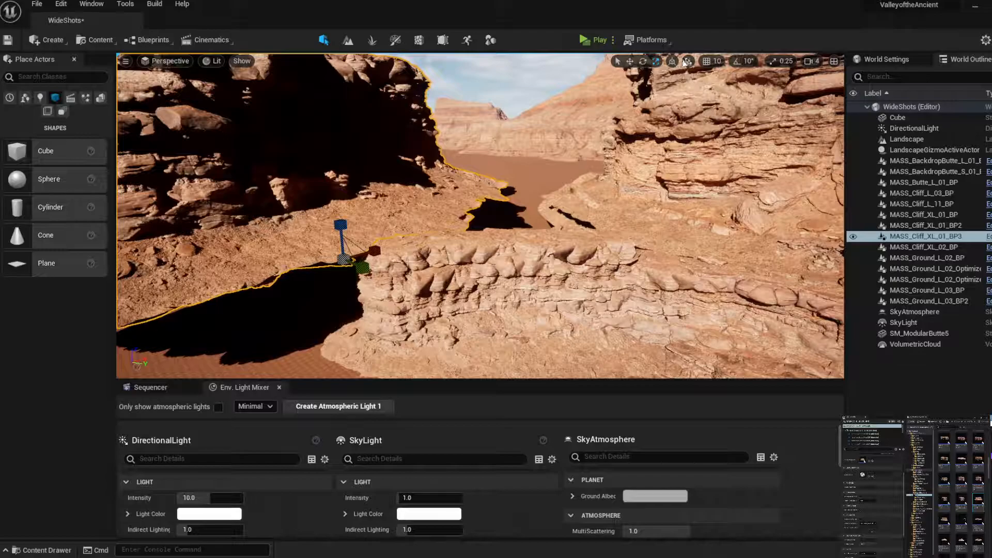
pyautogui.press('e')
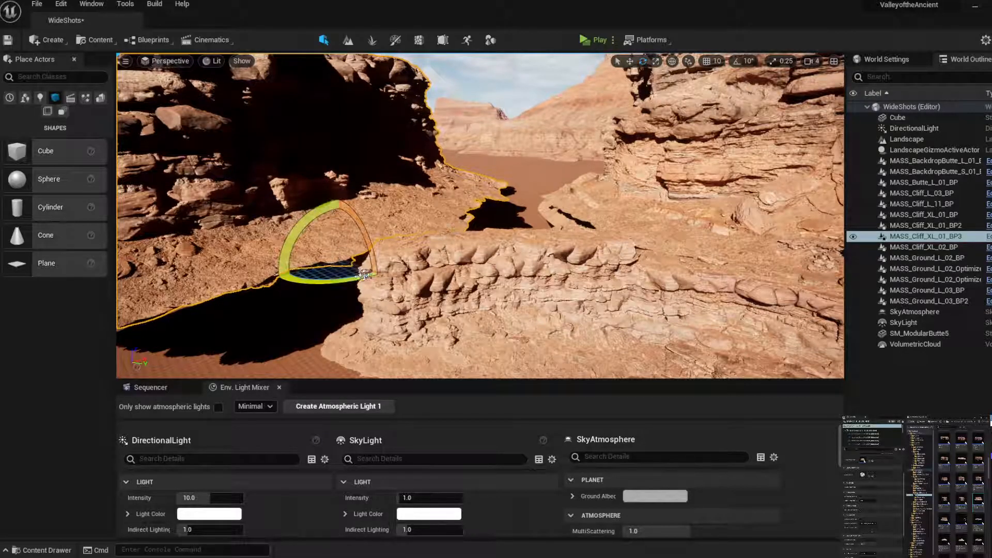
pyautogui.moveTo(355, 283); pyautogui.dragTo(395, 259)
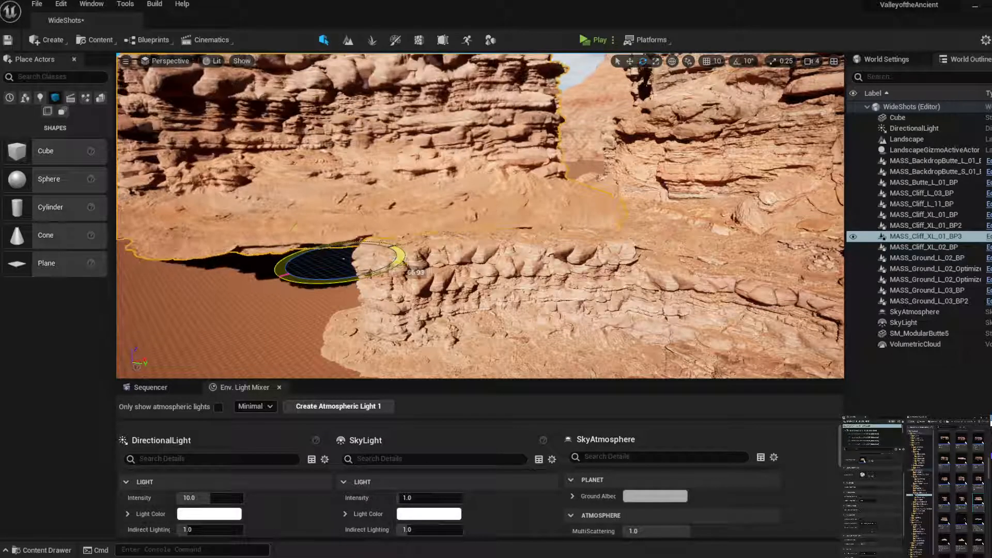
# Slide the enlarged third XL_01 cliff against the neighboring tall cliff to close the opening, and nudge the low foreground cliff vertically
pyautogui.click(630, 61)
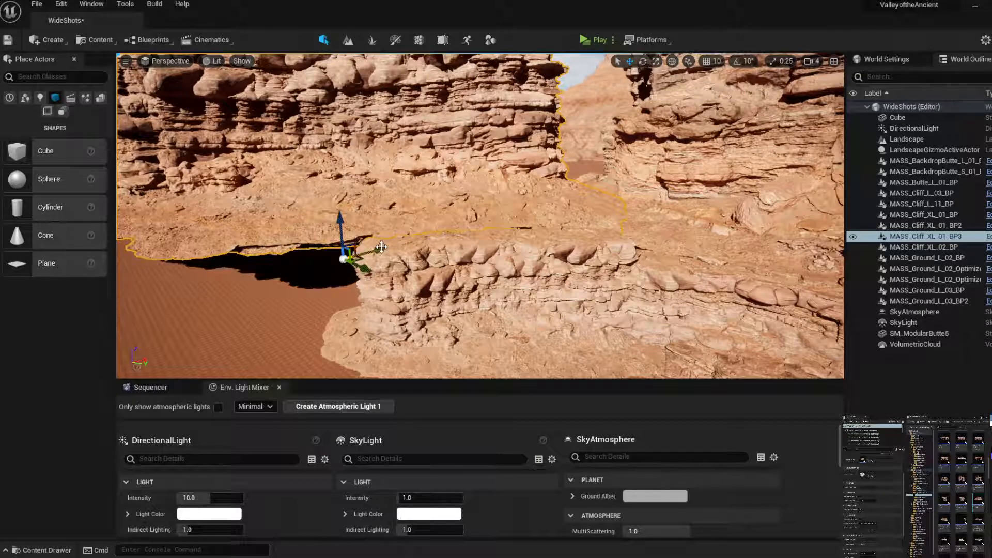
pyautogui.moveTo(381, 247); pyautogui.dragTo(427, 228)
pyautogui.click(455, 229)
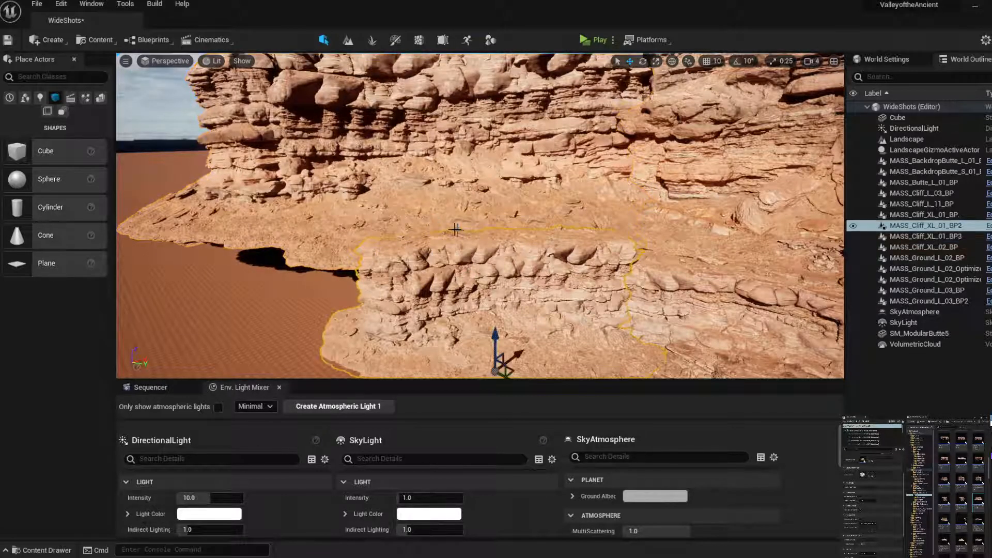
pyautogui.moveTo(495, 334); pyautogui.dragTo(493, 335)
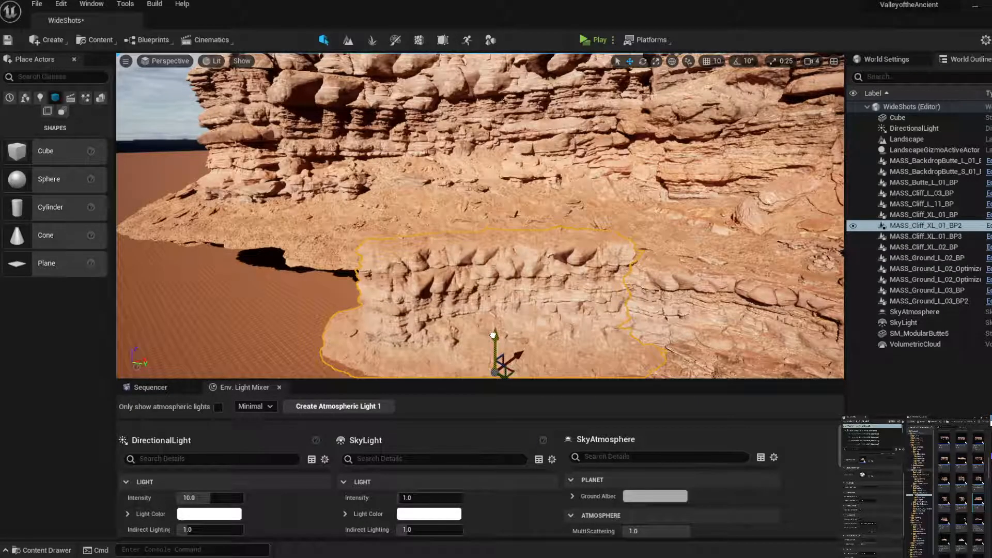
# Add a MASS_Cliff_L_16_Optimized piece at the open end of the low wall and scale it up to cap the end
pyautogui.moveTo(677, 171); pyautogui.dragTo(697, 182, button='right')
pyautogui.press('a')
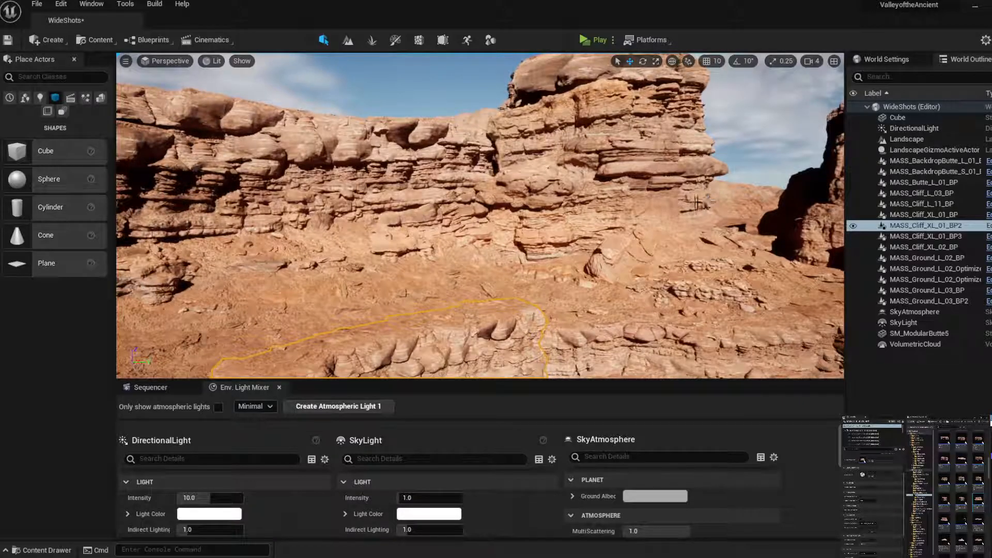
pyautogui.click(406, 88)
pyautogui.moveTo(660, 306); pyautogui.dragTo(659, 305, button='right')
pyautogui.press('s')
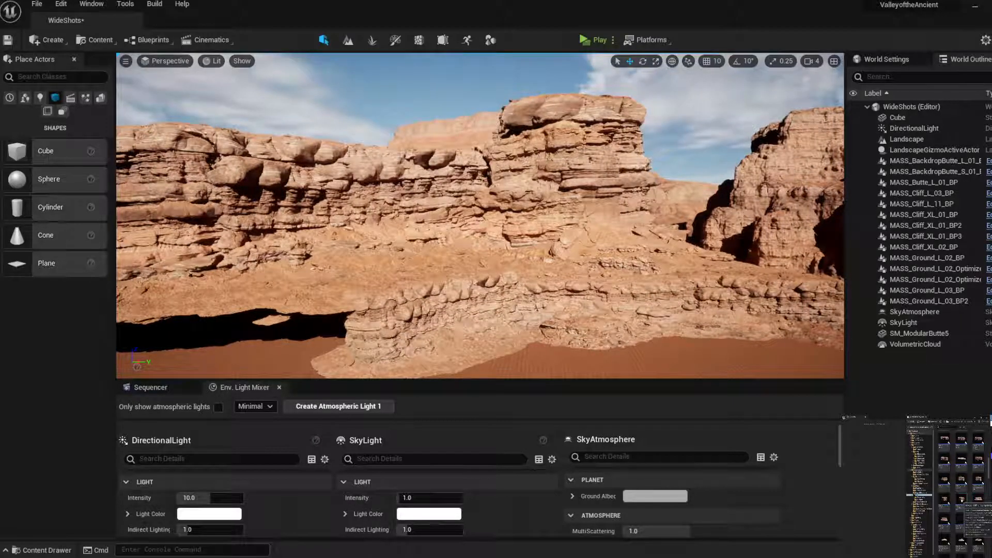
pyautogui.moveTo(253, 360); pyautogui.dragTo(361, 357)
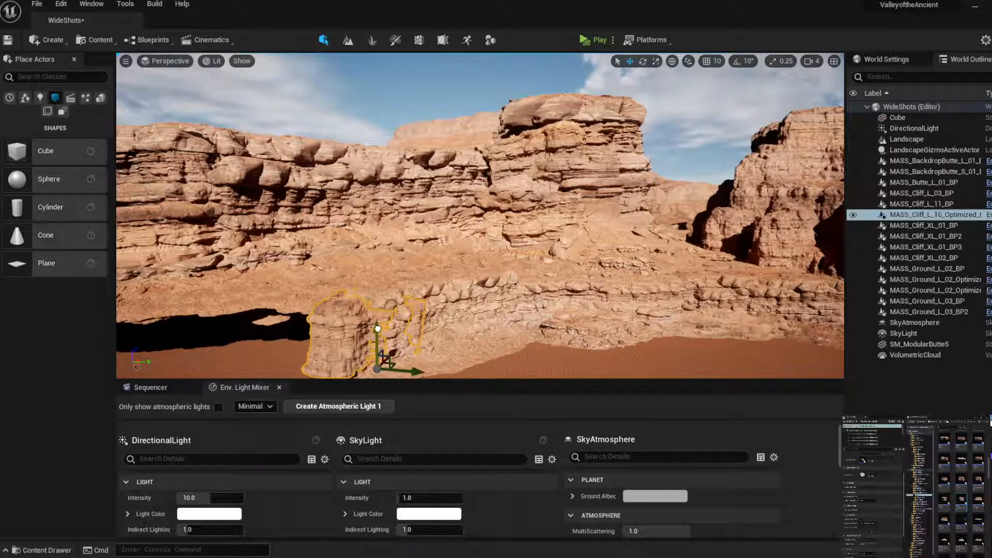
pyautogui.click(655, 61)
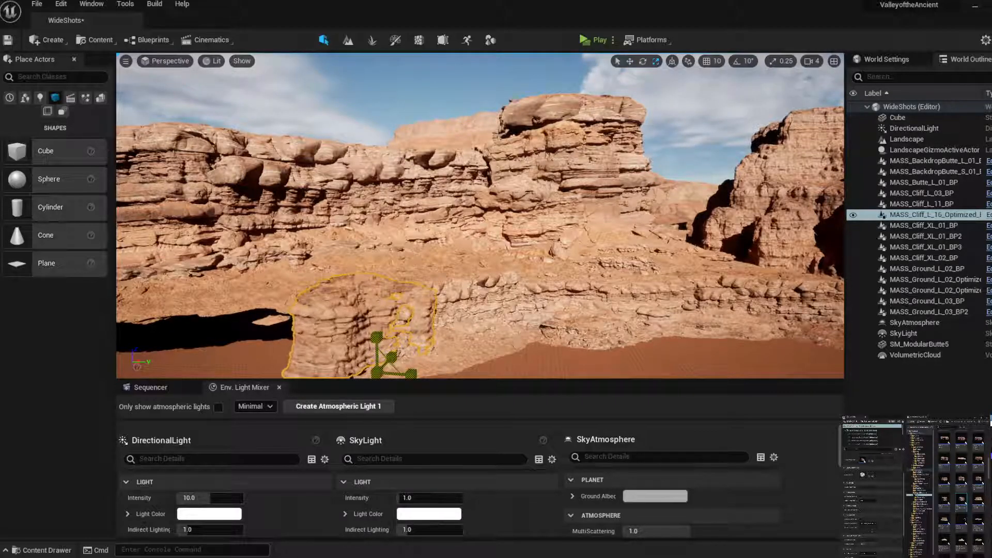
pyautogui.moveTo(377, 372); pyautogui.dragTo(386, 365)
pyautogui.click(699, 100)
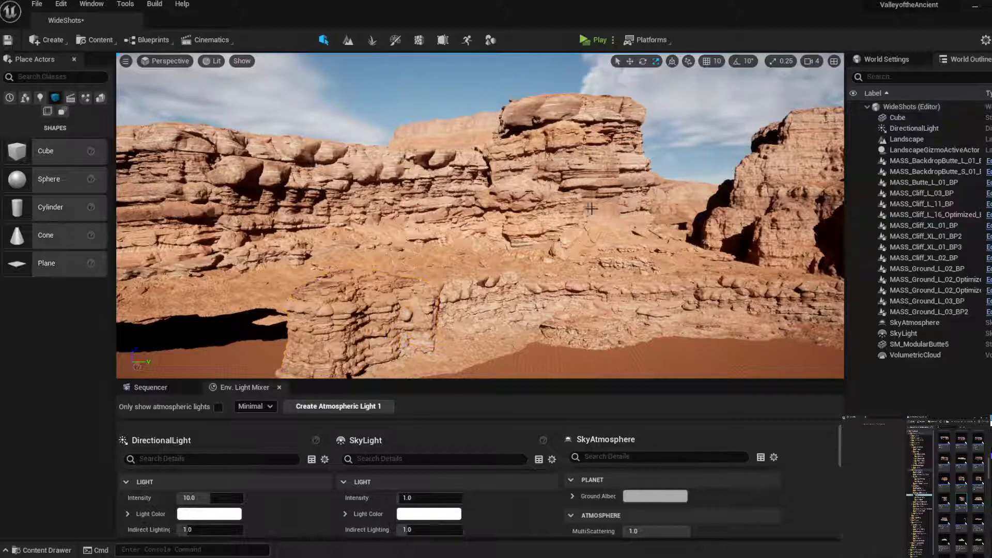
# Add MASS_Cliff_L_16_BP to the sand in the foreground beside the cube
pyautogui.moveTo(574, 220); pyautogui.dragTo(646, 250, button='middle')
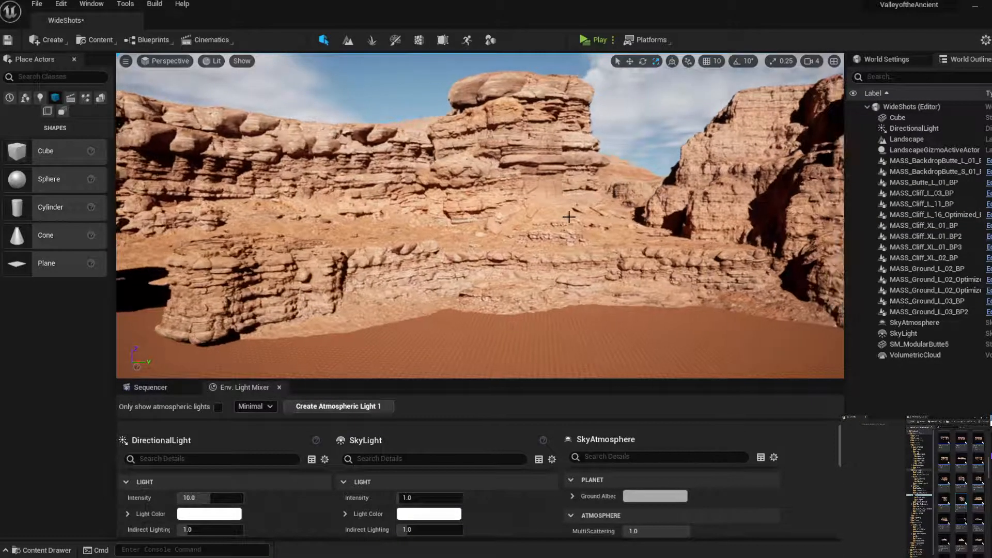
pyautogui.moveTo(392, 193); pyautogui.dragTo(383, 175, button='right')
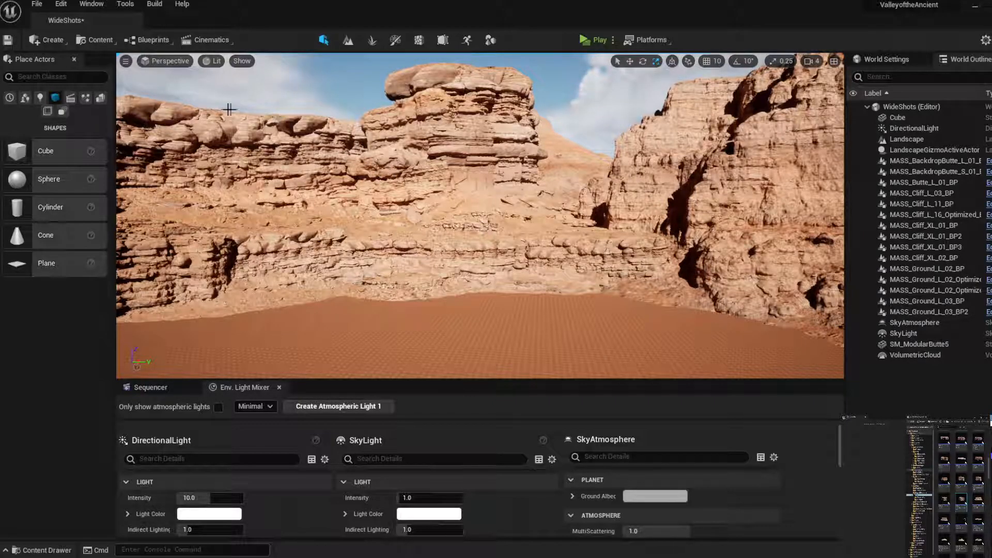
pyautogui.moveTo(580, 235); pyautogui.dragTo(600, 178, button='right')
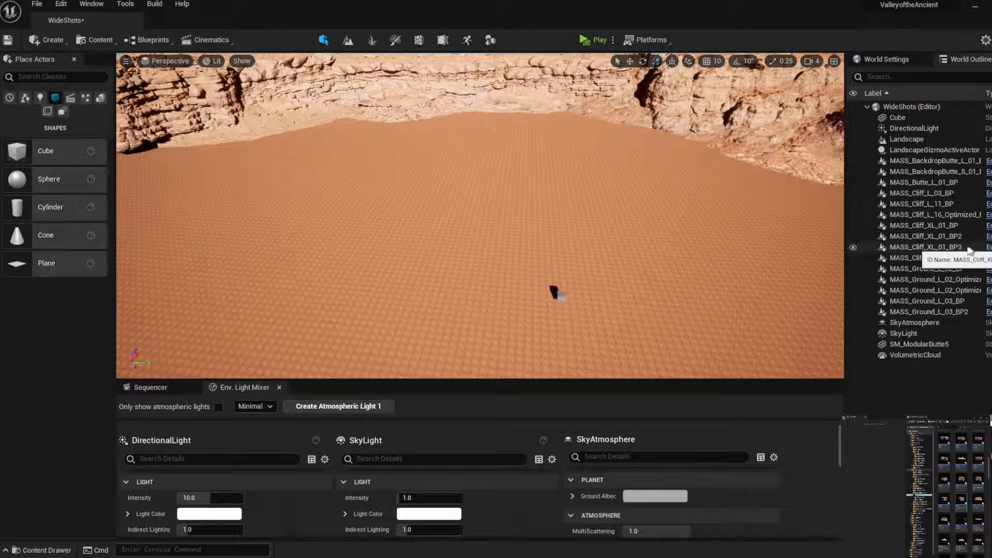
pyautogui.click(955, 279)
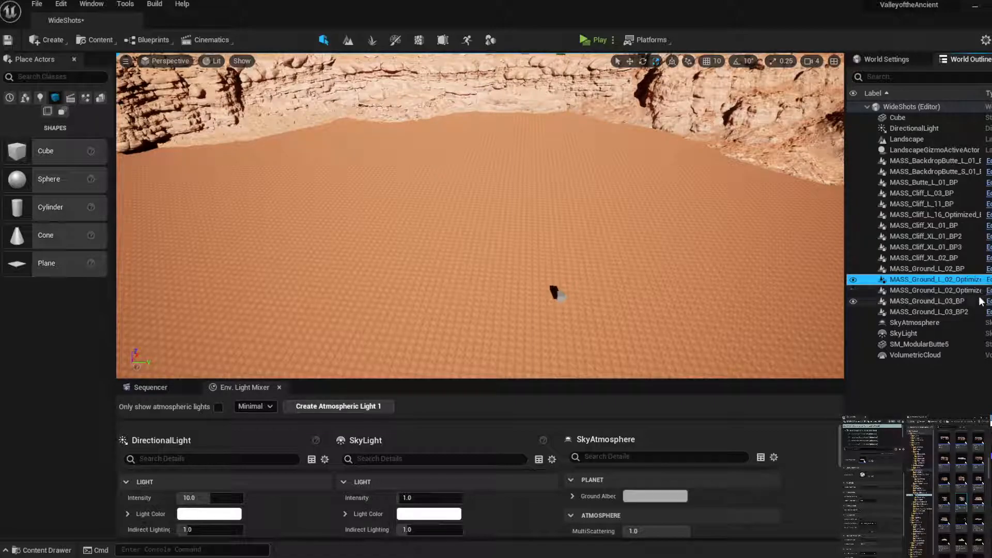
pyautogui.moveTo(555, 292); pyautogui.dragTo(413, 355)
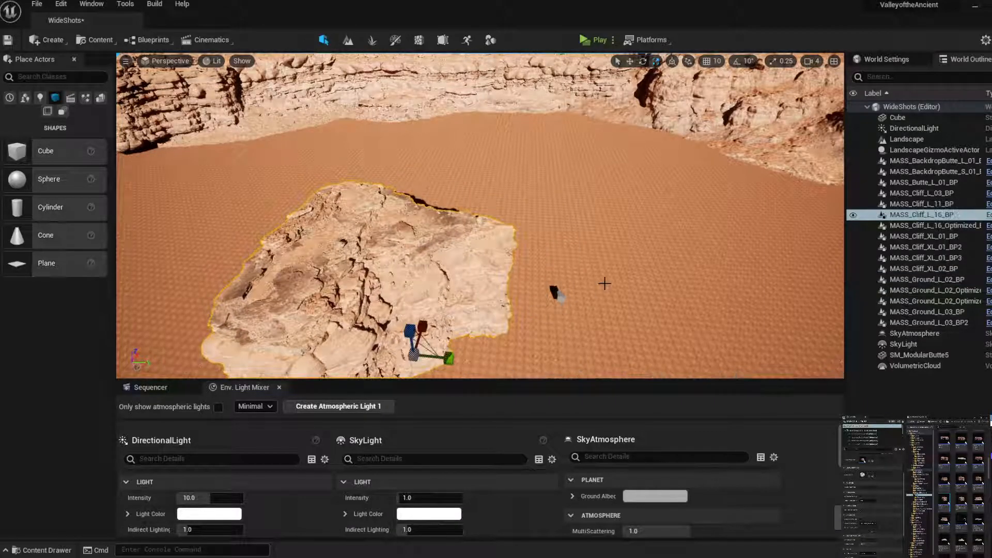
# Move the cube farther back across the sand, away from the foreground cliff
pyautogui.click(558, 294)
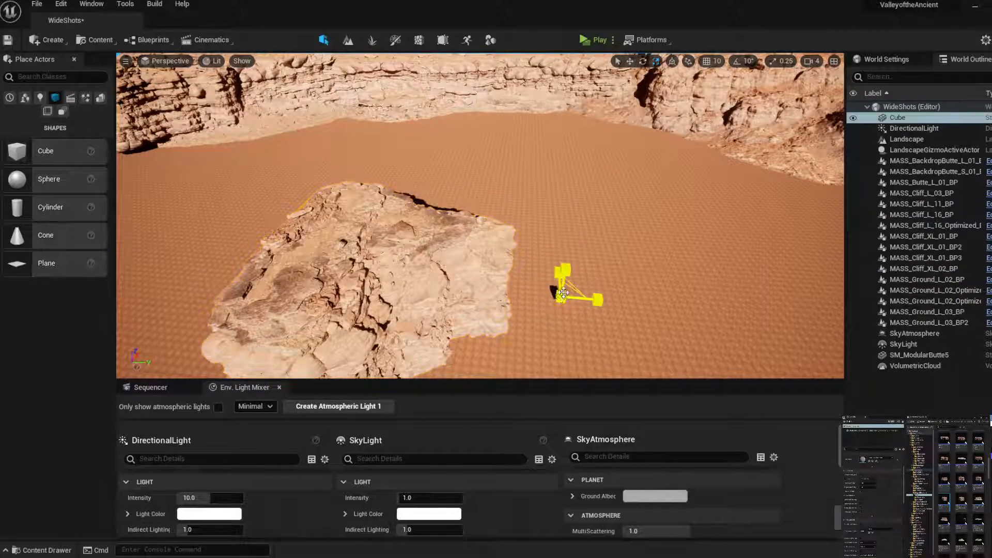
pyautogui.click(630, 61)
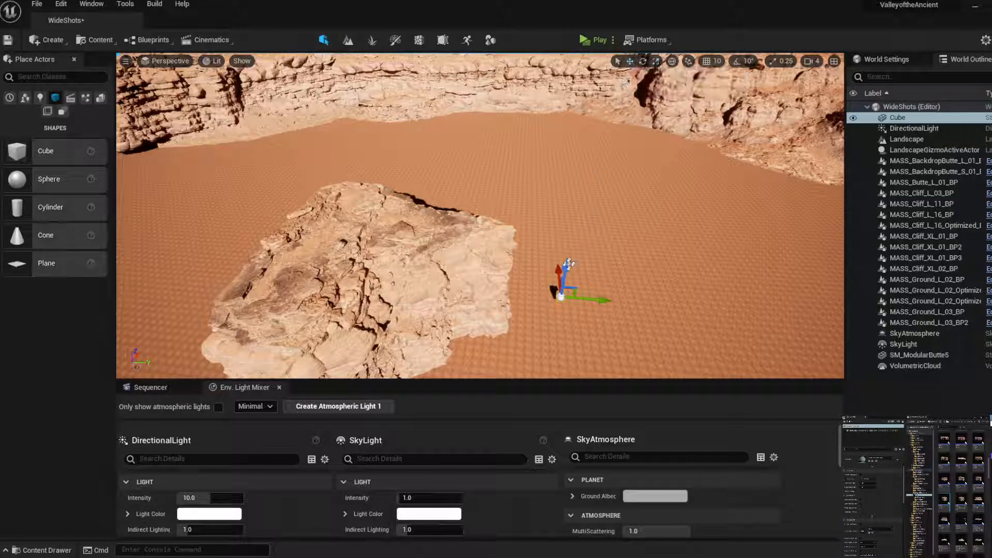
pyautogui.moveTo(560, 279); pyautogui.dragTo(557, 181)
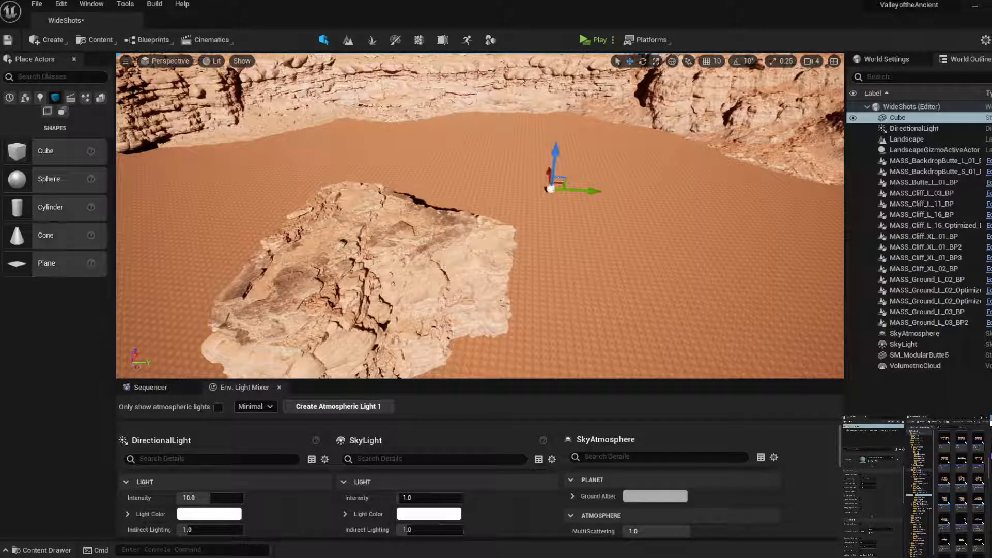
# Shift the MASS_Cliff_L_16_BP rock toward the camera and rotate it on the sand
pyautogui.click(430, 313)
pyautogui.moveTo(428, 322); pyautogui.dragTo(439, 342)
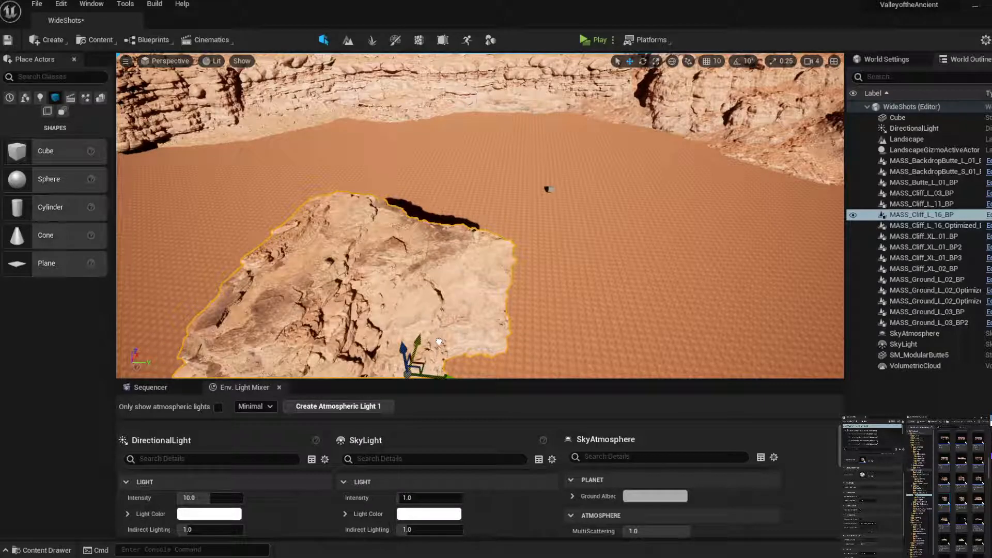
pyautogui.click(642, 62)
pyautogui.press('f')
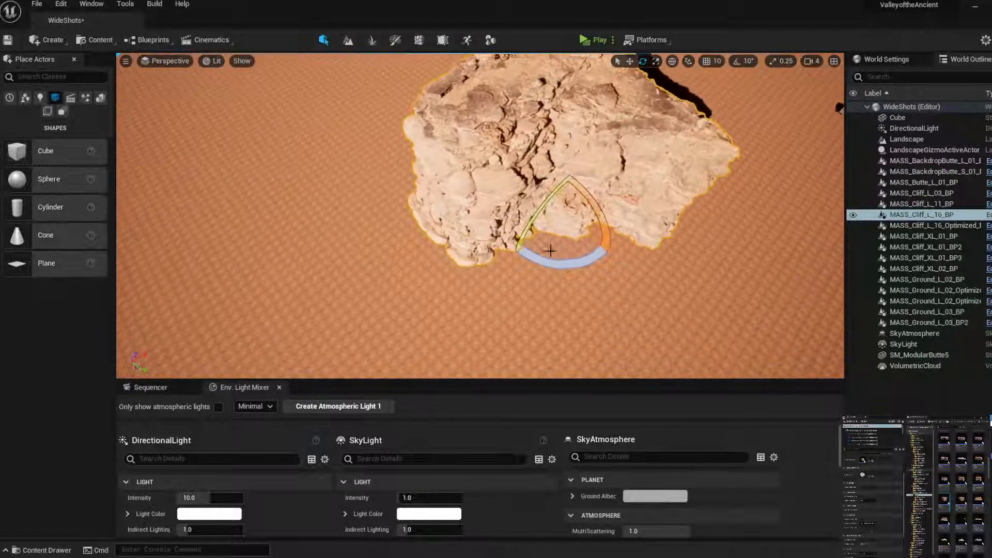
pyautogui.moveTo(550, 251); pyautogui.dragTo(671, 86)
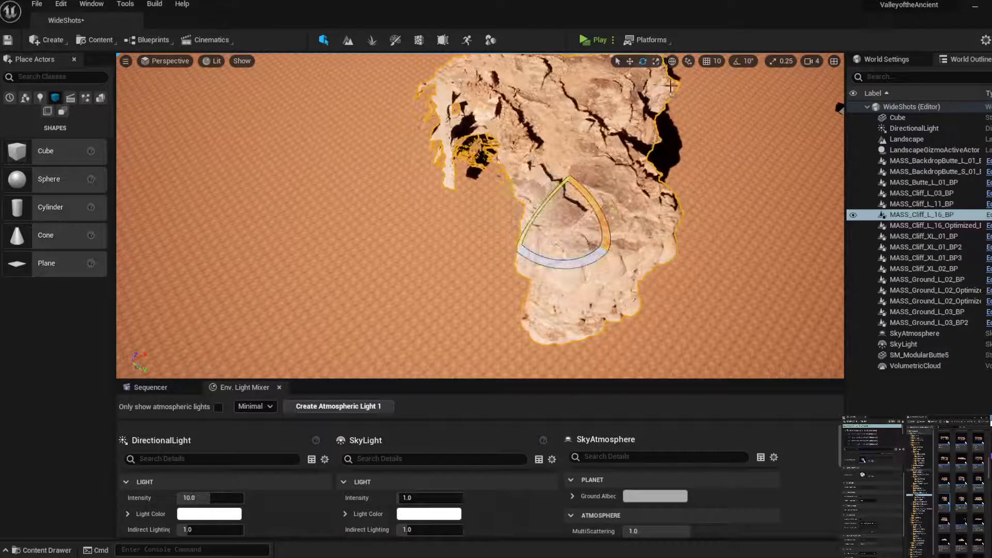
# Move the rotated L_16_BP cliff to the near left side of the shot so it frames the foreground
pyautogui.click(630, 61)
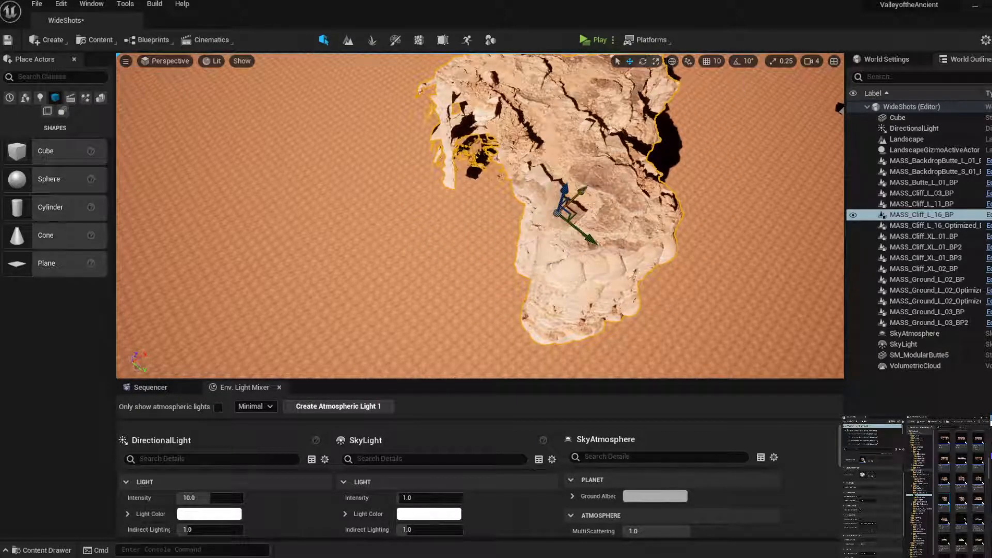
pyautogui.moveTo(581, 191); pyautogui.dragTo(502, 263)
pyautogui.moveTo(505, 321); pyautogui.dragTo(411, 259)
pyautogui.moveTo(536, 206); pyautogui.dragTo(608, 167, button='right')
pyautogui.moveTo(535, 206); pyautogui.dragTo(537, 243, button='right')
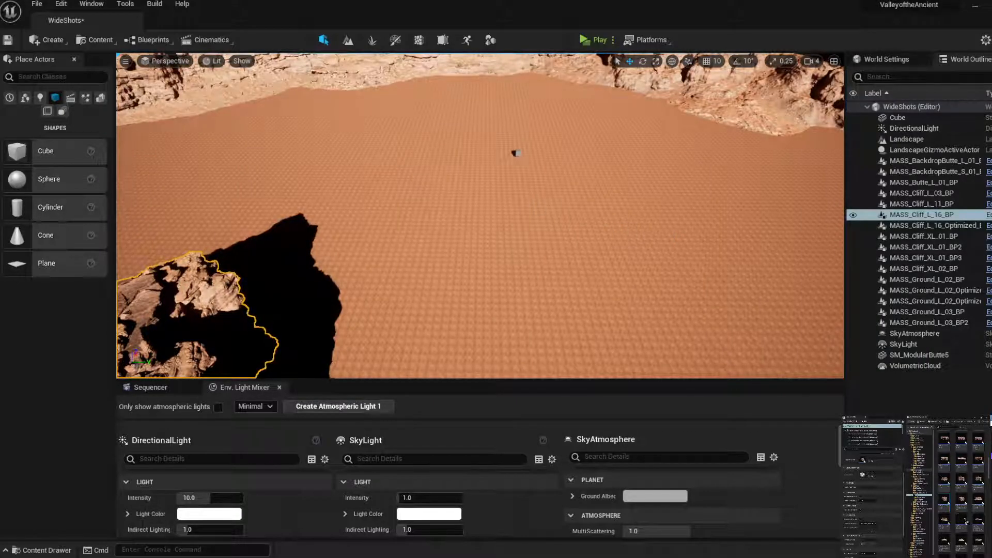
# Add a second MASS_Cliff_XL_02_BP opposite the foreground cliff, rotate it, and slide it outward to leave an open sand passage
pyautogui.moveTo(945, 521)
pyautogui.mouseDown()
pyautogui.moveTo(876, 521)
pyautogui.moveTo(625, 292)
pyautogui.moveTo(767, 217)
pyautogui.moveTo(750, 245)
pyautogui.mouseUp()
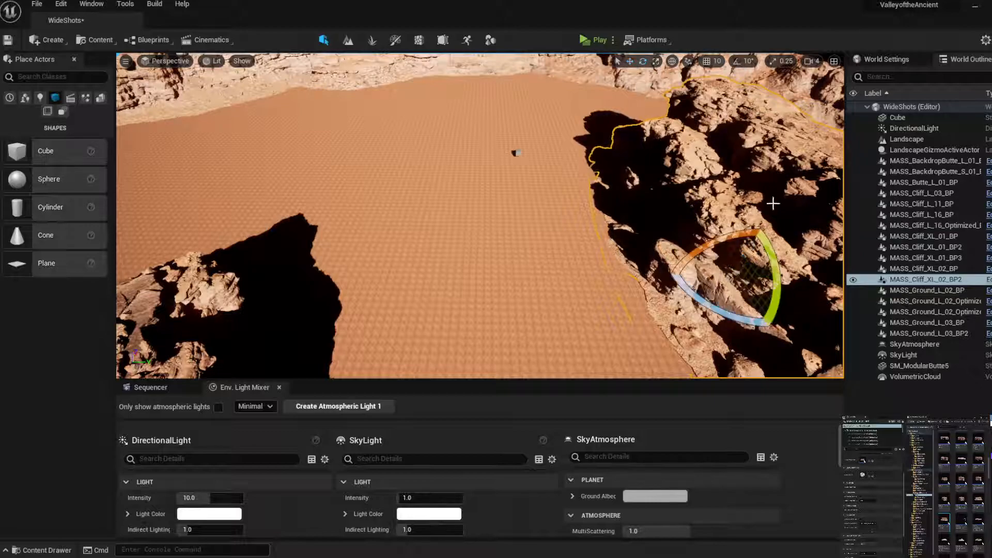
pyautogui.moveTo(742, 318); pyautogui.dragTo(819, 202)
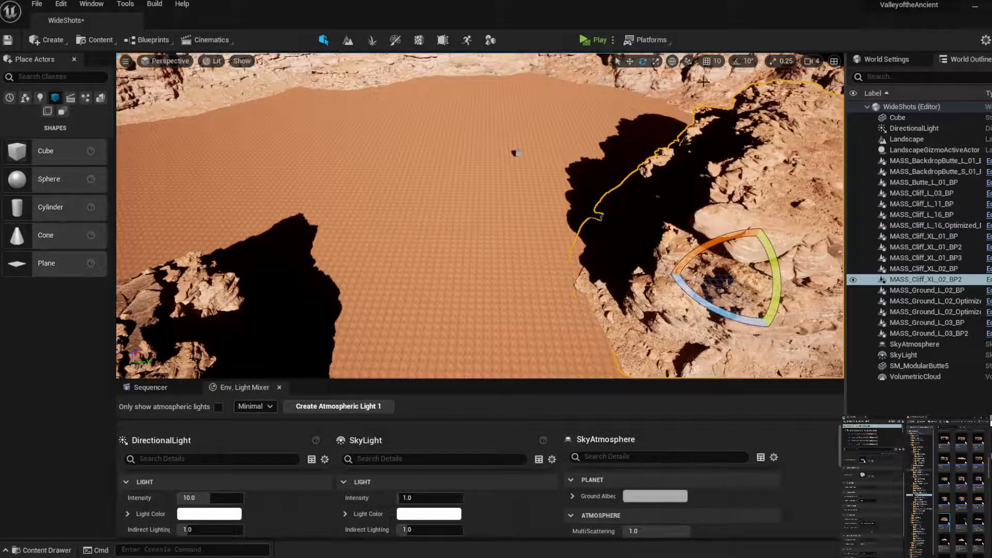
pyautogui.click(632, 64)
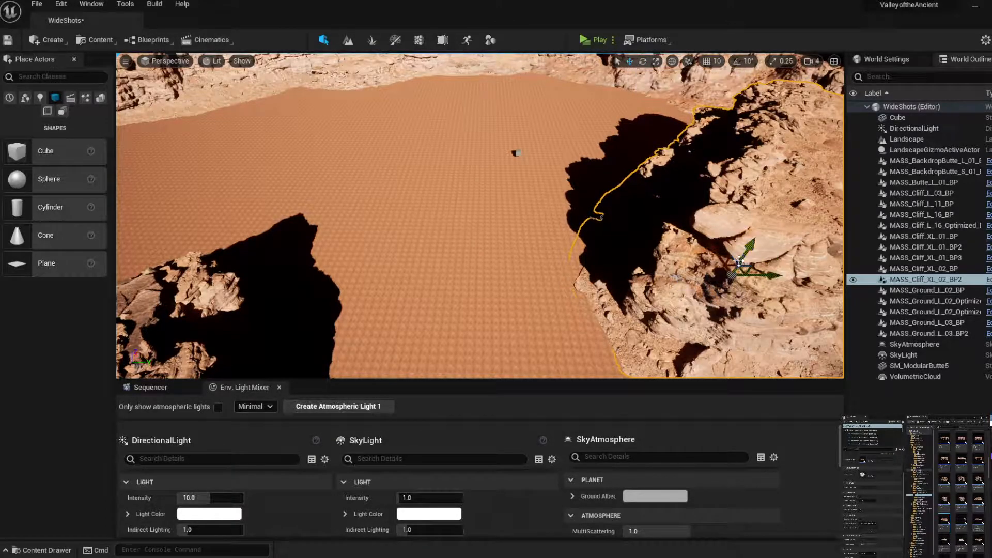
pyautogui.moveTo(747, 268); pyautogui.dragTo(846, 273)
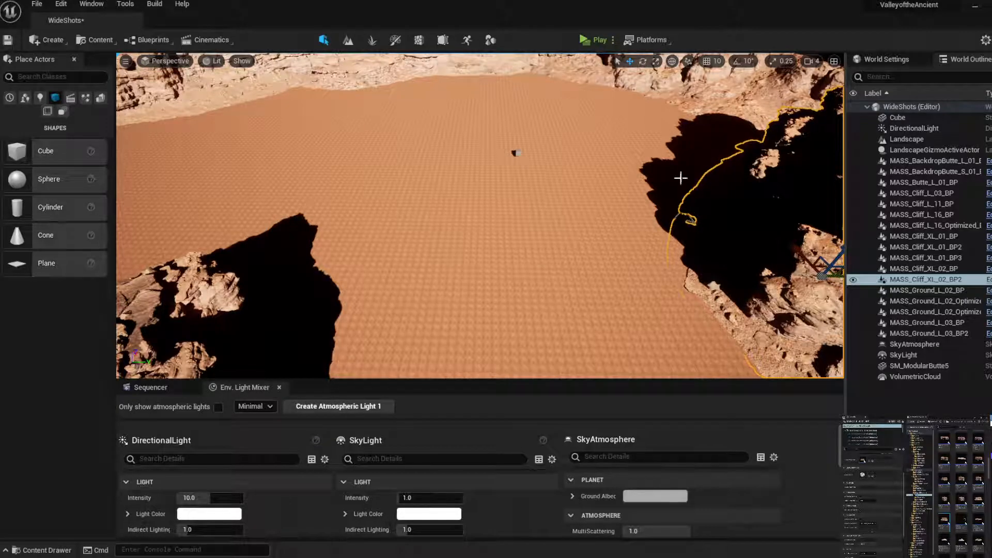
pyautogui.scroll(-5, 589, 202)
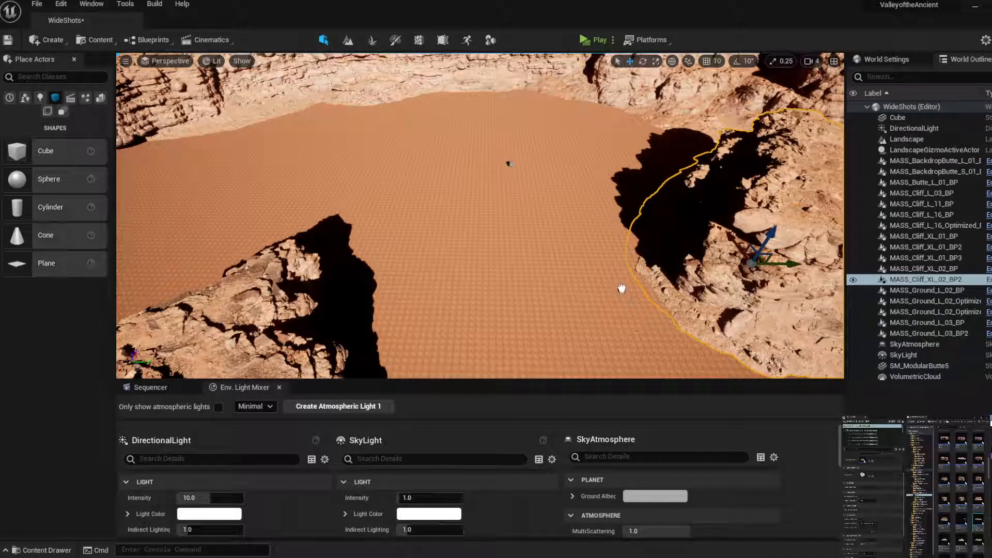
# Try a small MASS_Darkworld_Ground_S piece at the foot of the new XL_02 cliff and delete it
pyautogui.moveTo(622, 289); pyautogui.dragTo(646, 284)
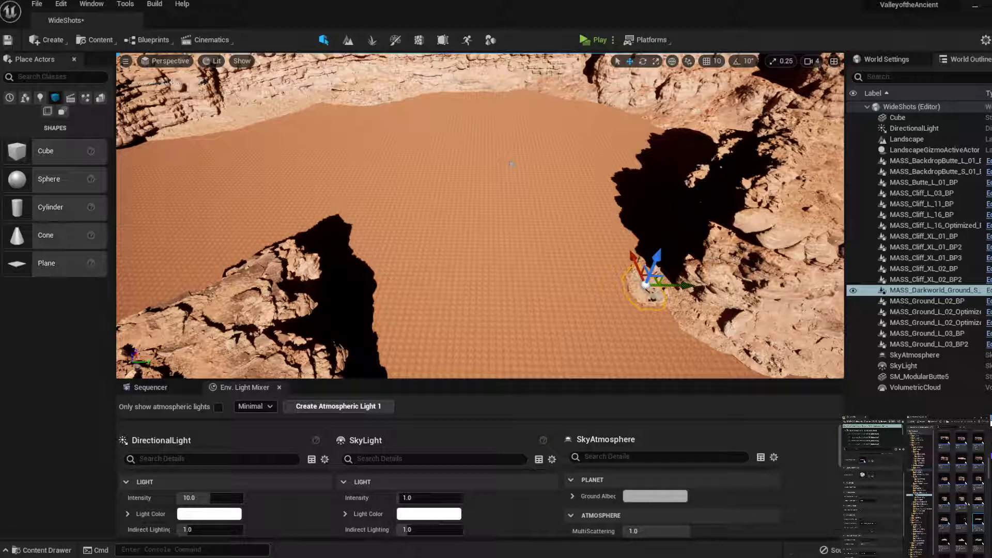
pyautogui.press('Delete')
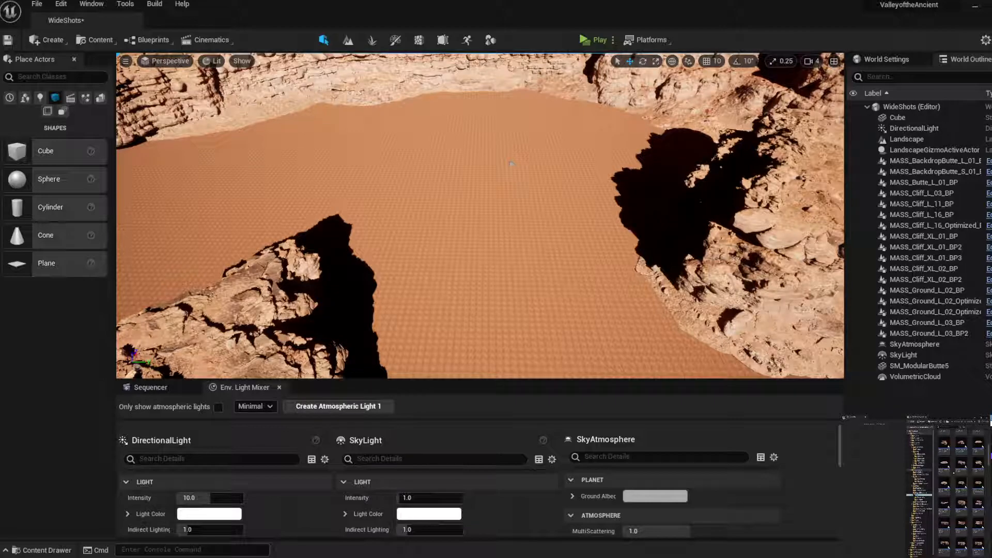
# Add MASS_Butte_L_02_BP beside the new XL_02 cliff, rotate it, and slide it into the cliff's base
pyautogui.moveTo(944, 461); pyautogui.dragTo(587, 271)
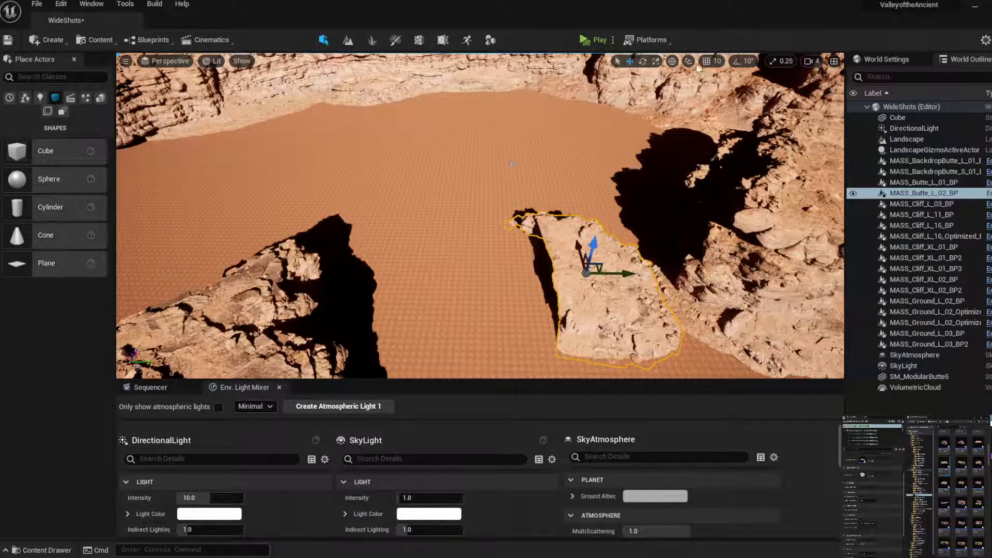
pyautogui.click(643, 61)
pyautogui.moveTo(535, 279); pyautogui.dragTo(514, 336)
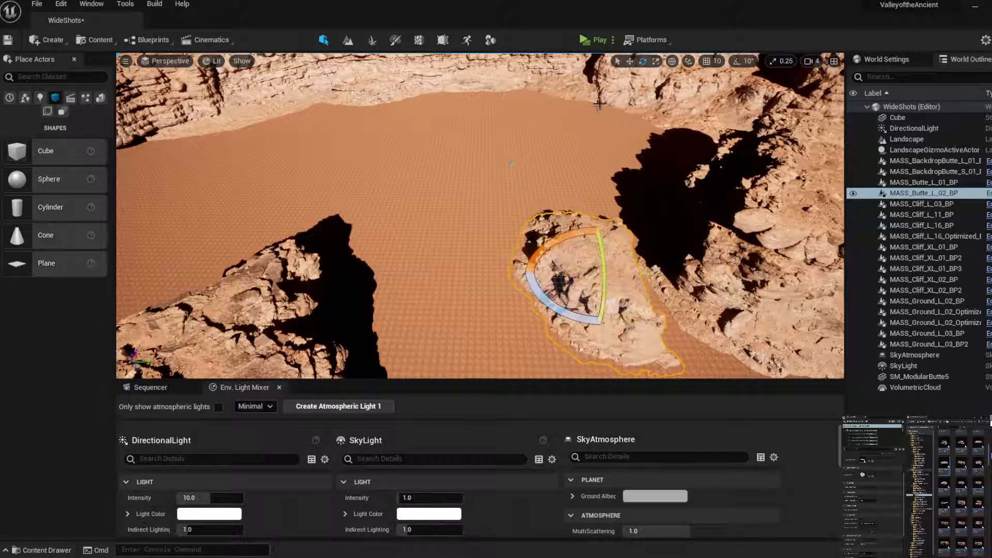
pyautogui.click(630, 61)
pyautogui.moveTo(627, 274); pyautogui.dragTo(720, 284)
pyautogui.click(626, 209)
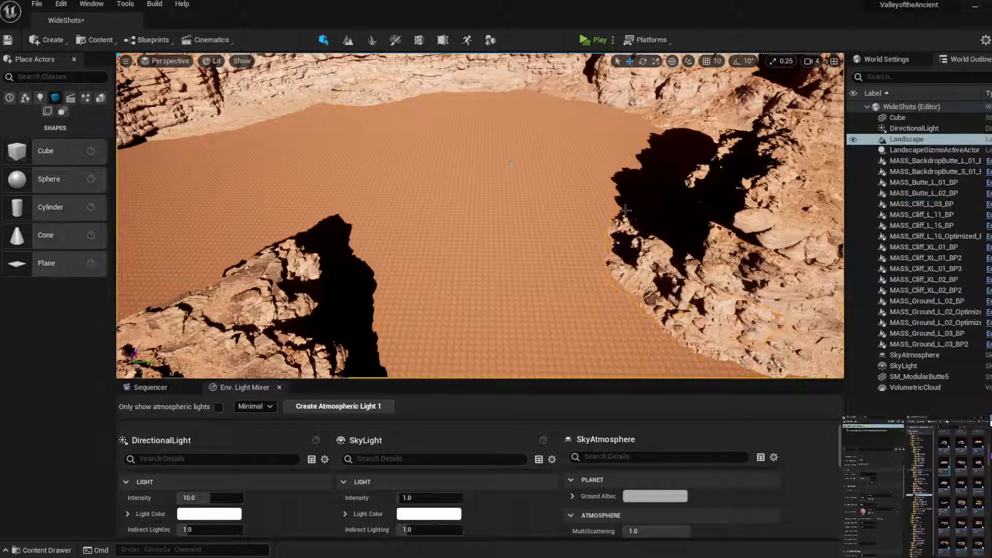
# Open Quixel Bridge, switch to the local library, and sign in to the account
pyautogui.click(110, 39)
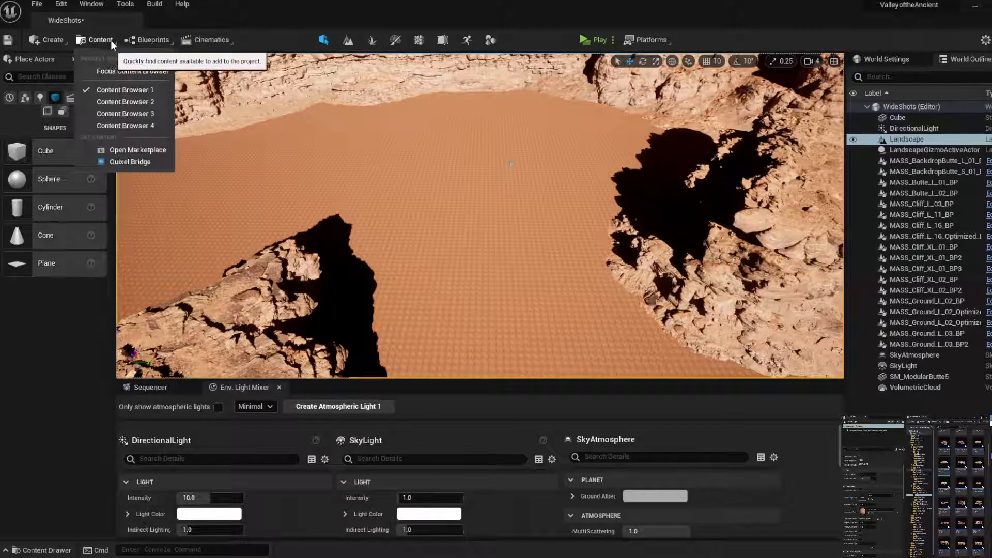
pyautogui.click(144, 161)
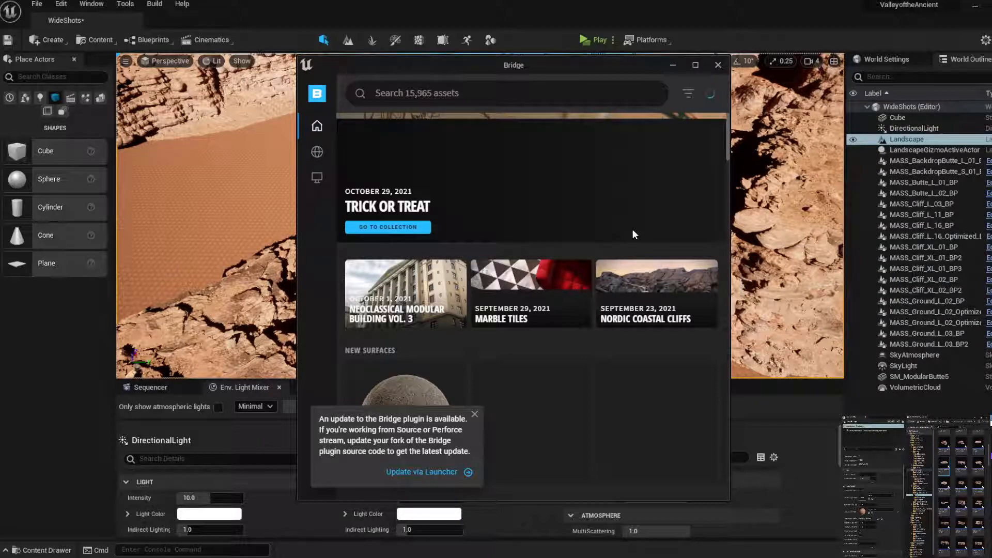
pyautogui.moveTo(326, 160)
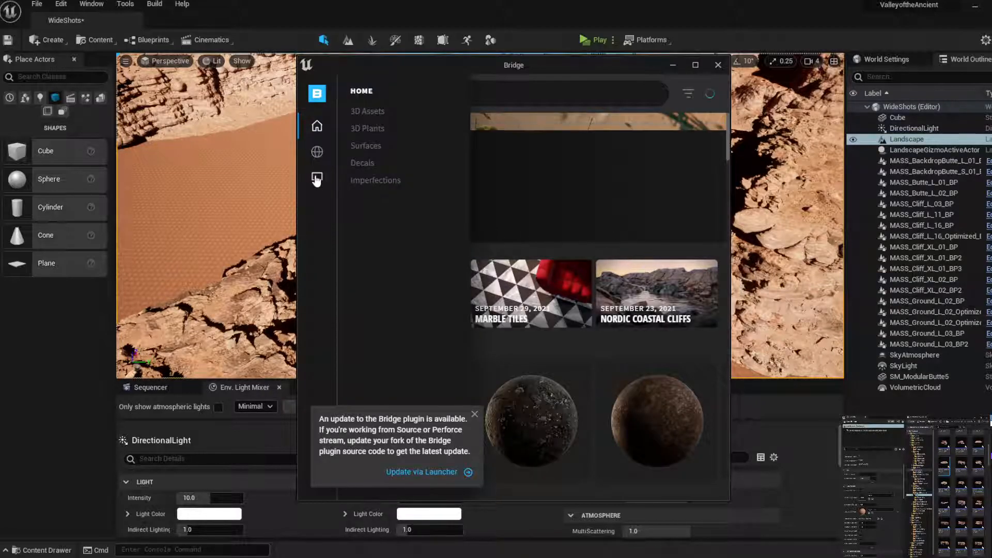
pyautogui.click(317, 178)
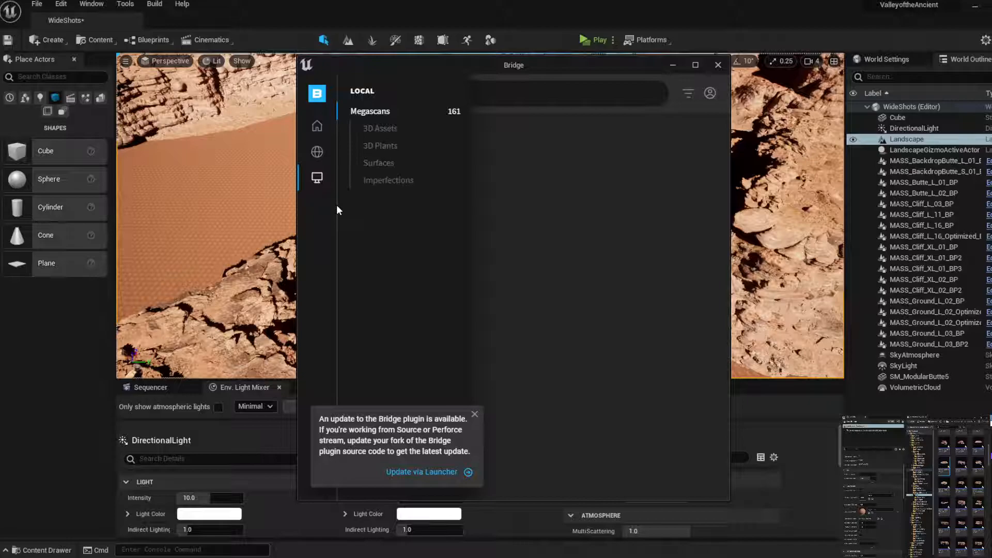
pyautogui.moveTo(328, 207)
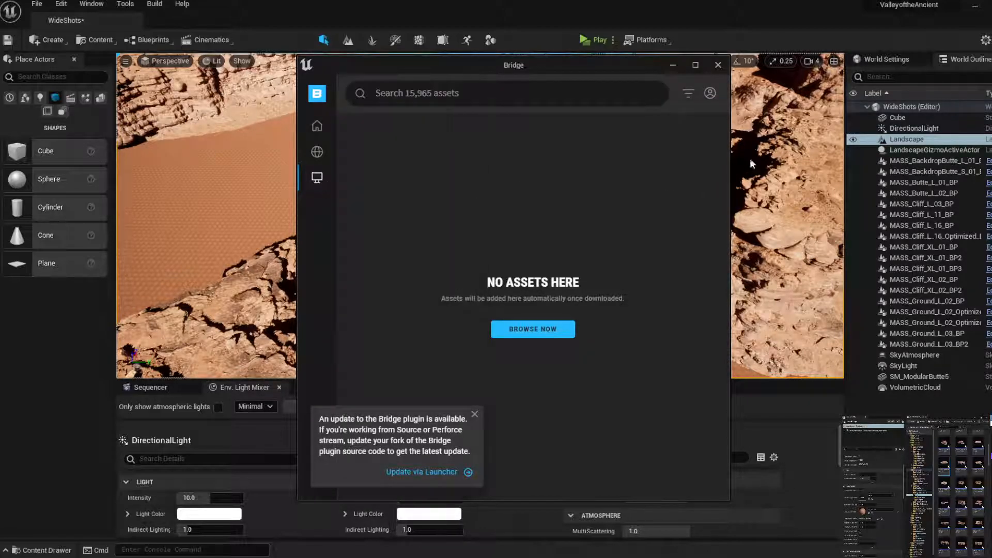
pyautogui.click(711, 94)
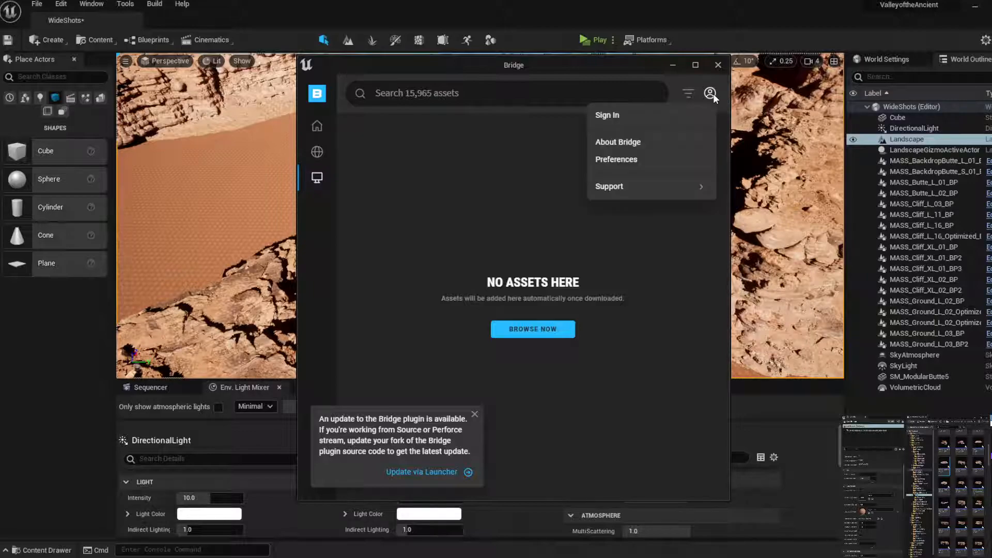
pyautogui.click(687, 114)
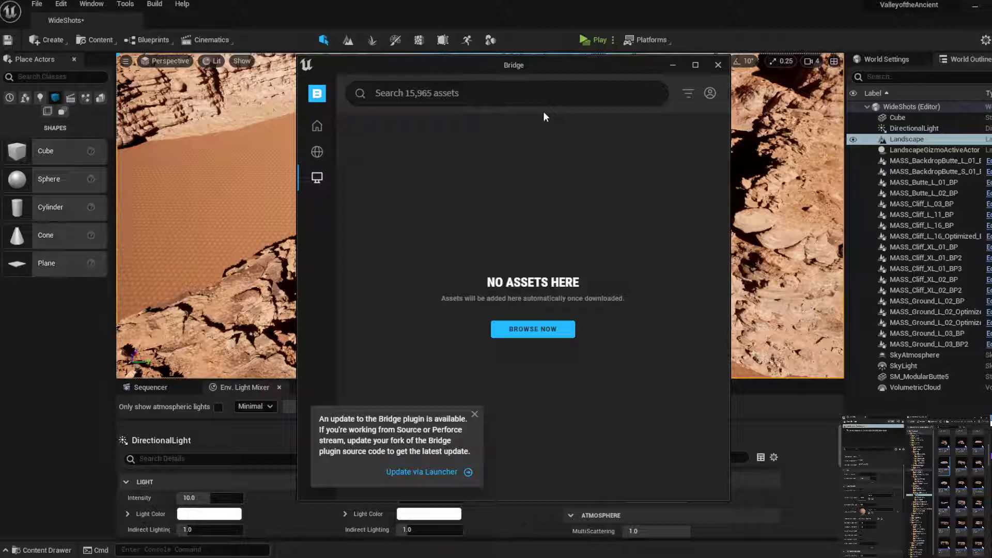
# Browse the downloaded Megascans surfaces in the local library for a sand material
pyautogui.moveTo(319, 173)
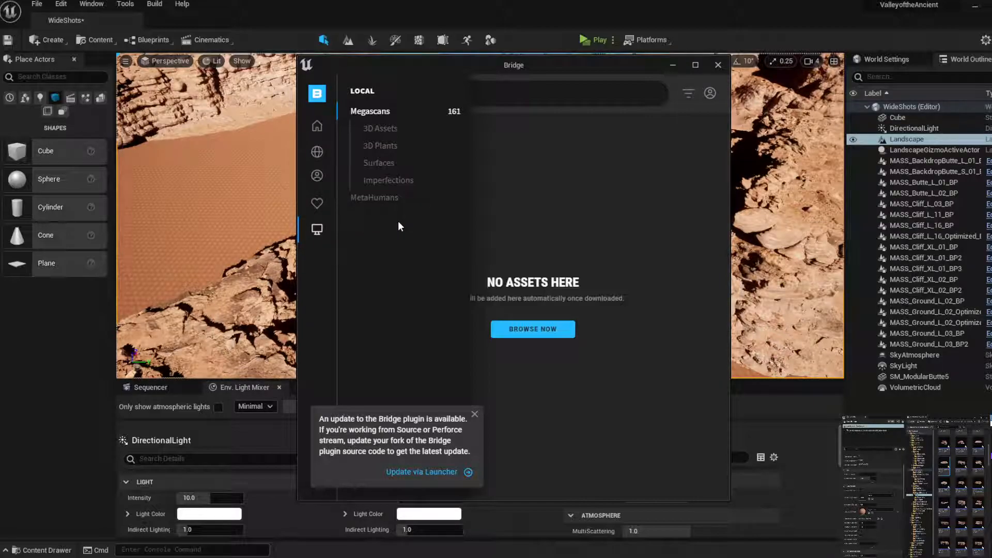
pyautogui.click(380, 163)
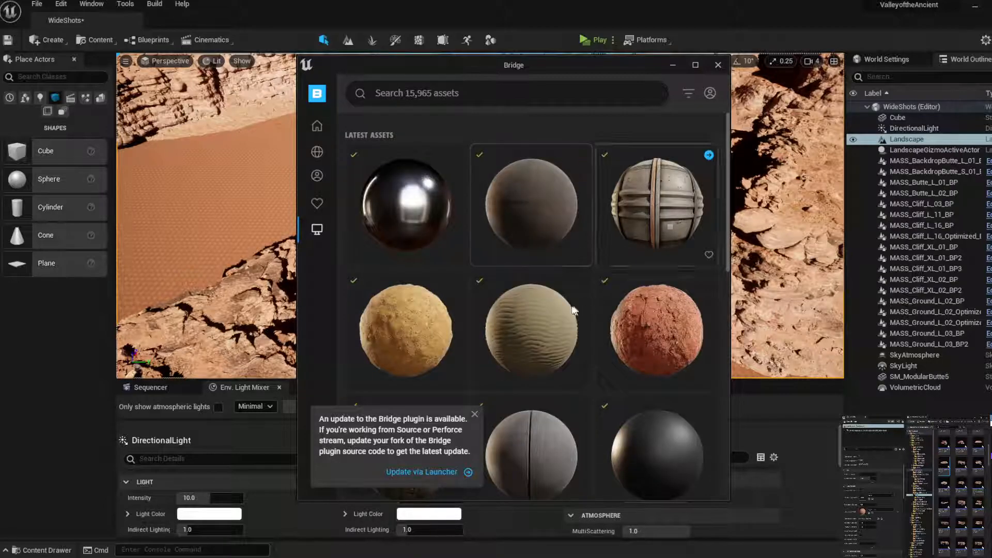
pyautogui.moveTo(582, 281)
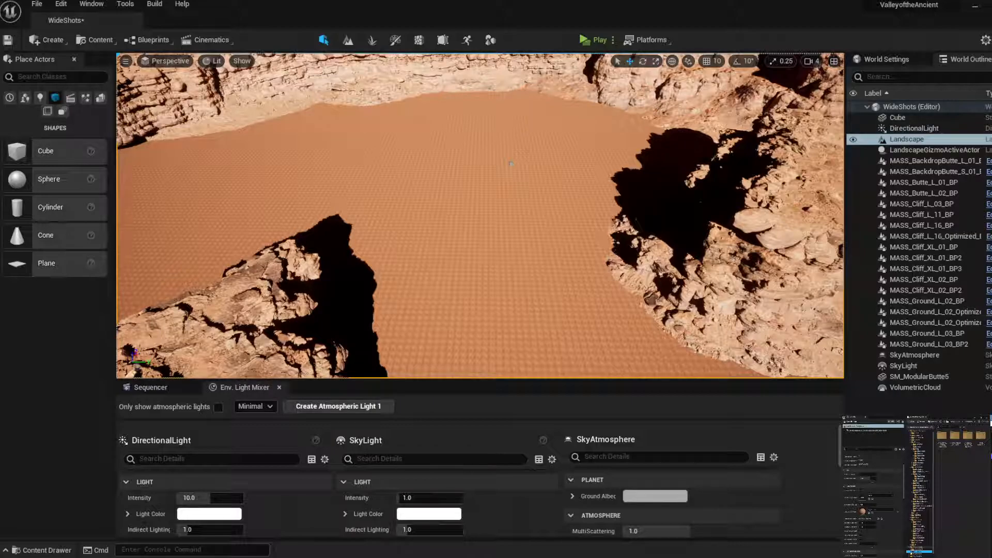
# Apply the Rippled Sand material to the Landscape and inspect the ripples from close to the ground
pyautogui.click(916, 140)
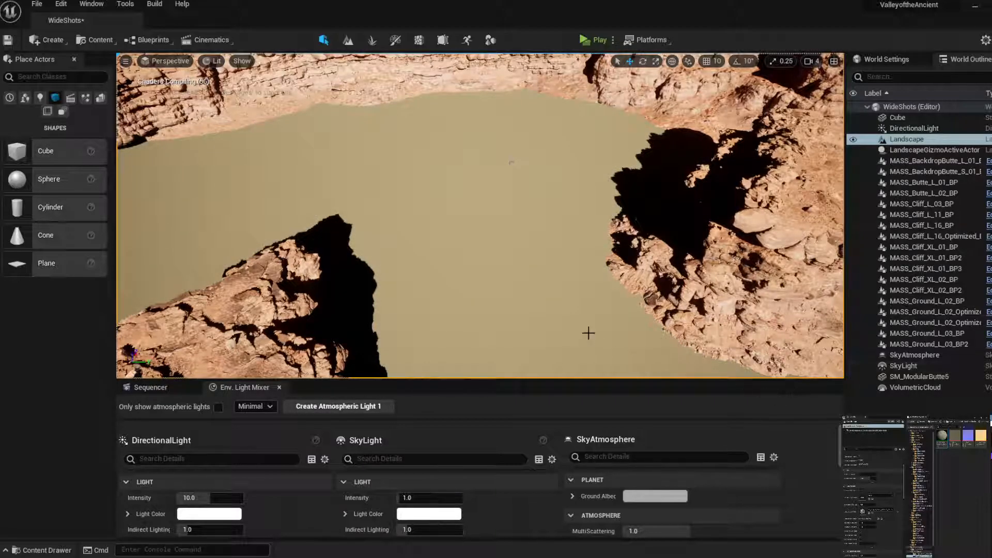
pyautogui.scroll(3, 588, 333)
pyautogui.scroll(5, 588, 333)
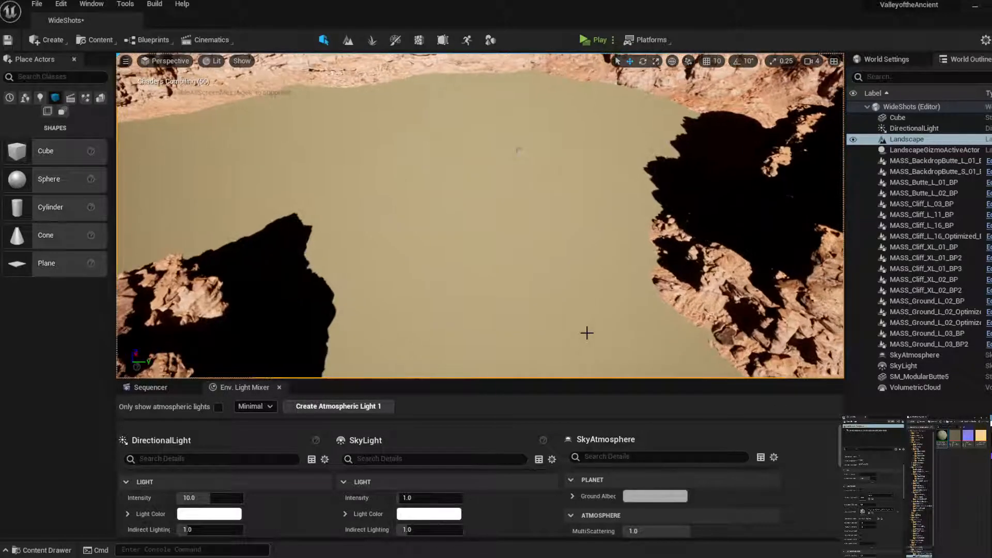
pyautogui.scroll(6, 587, 332)
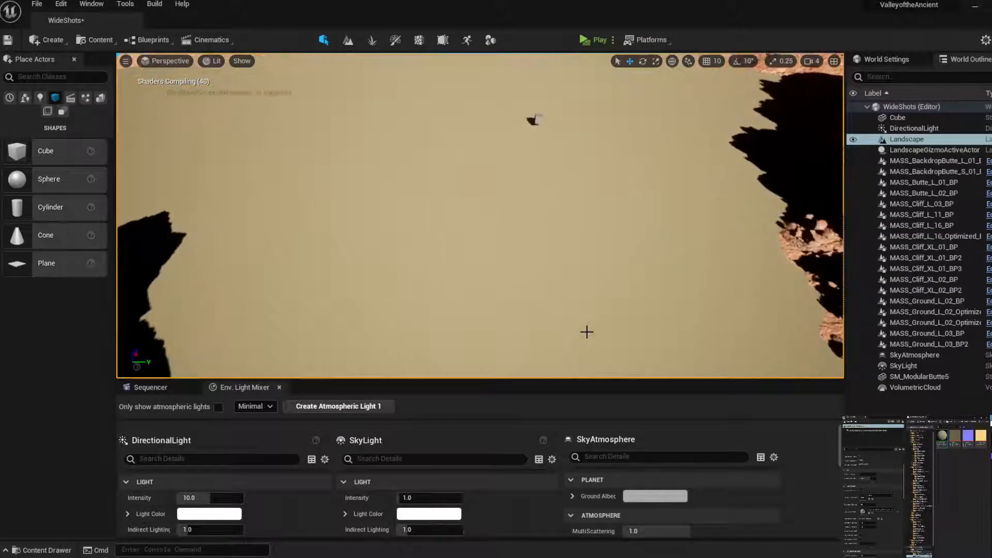
pyautogui.moveTo(587, 332); pyautogui.dragTo(700, 290, button='right')
pyautogui.press('q')
pyautogui.press('e')
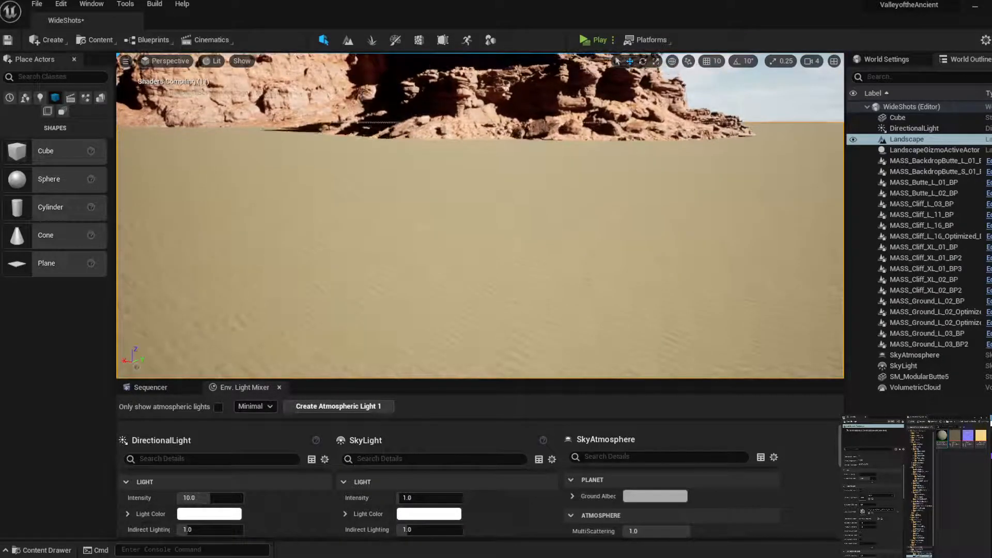
pyautogui.moveTo(468, 217); pyautogui.dragTo(388, 202, button='right')
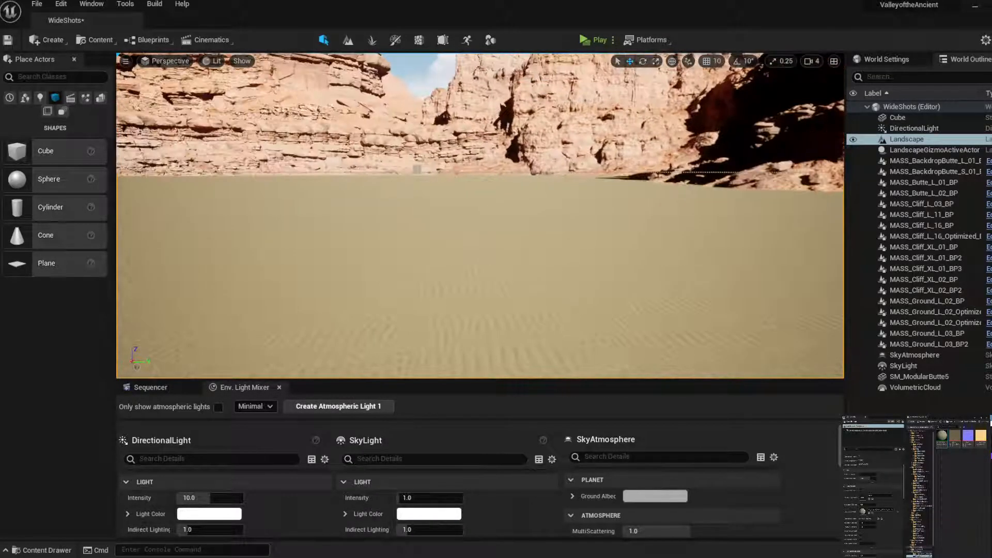
# Open the MI_Rippled_Sand material instance in a window beside the viewport and enable its Tiling/Offset override
pyautogui.doubleClick(943, 438)
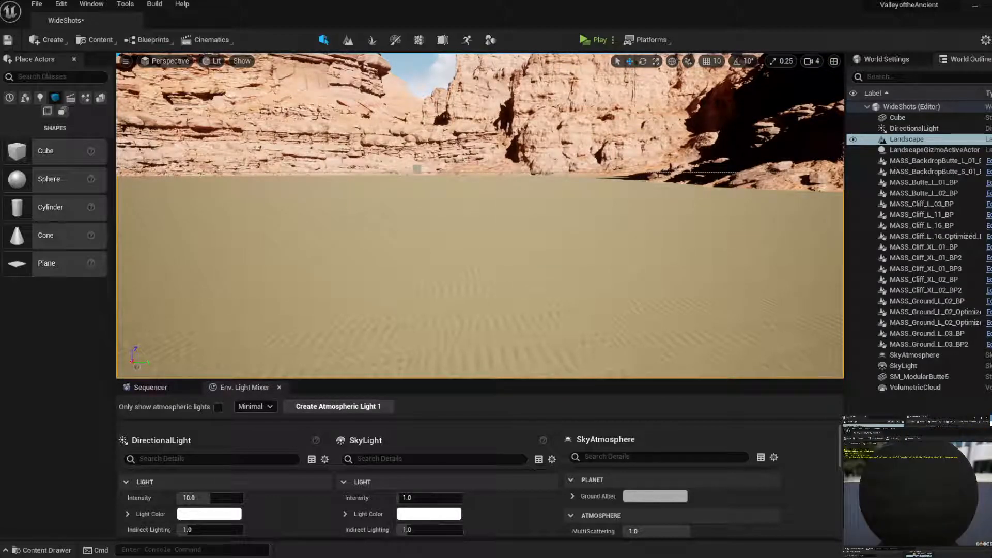
pyautogui.moveTo(991, 67); pyautogui.dragTo(479, 69)
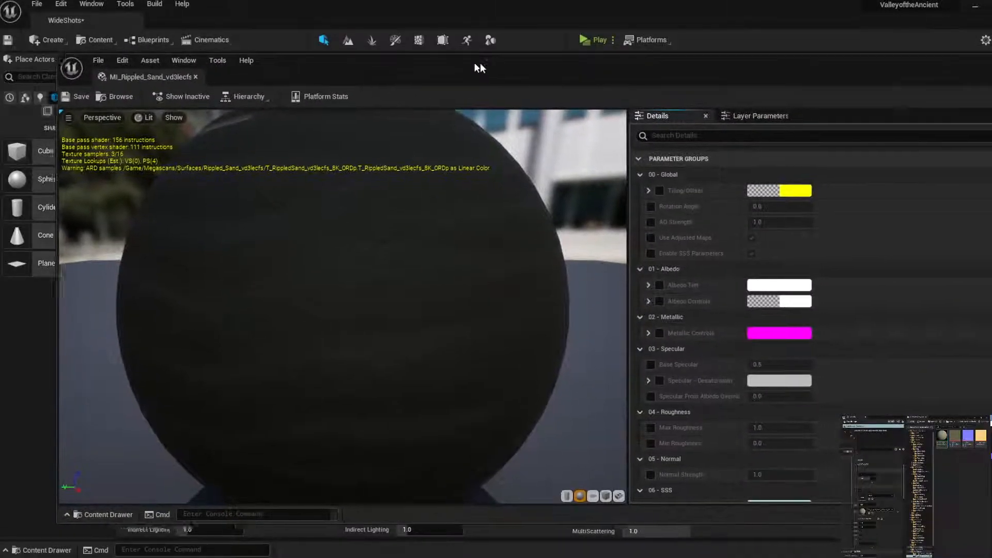
pyautogui.doubleClick(479, 68)
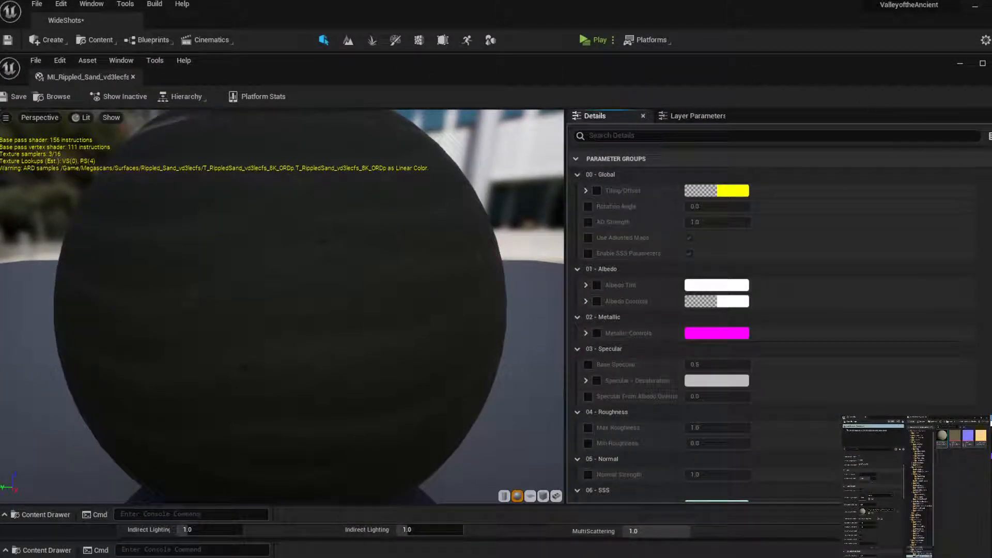
pyautogui.moveTo(991, 200); pyautogui.dragTo(710, 203)
pyautogui.click(426, 190)
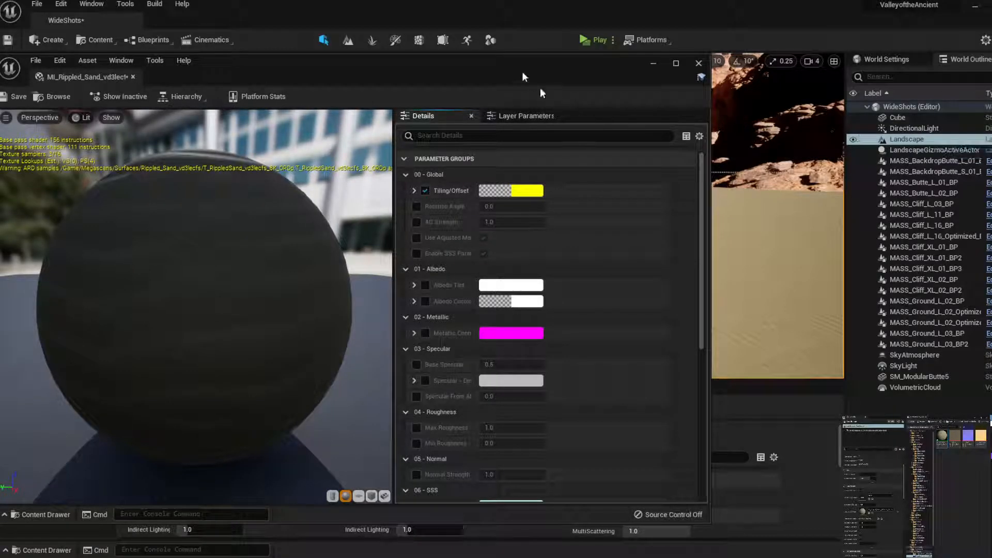
pyautogui.moveTo(518, 70); pyautogui.dragTo(760, 104)
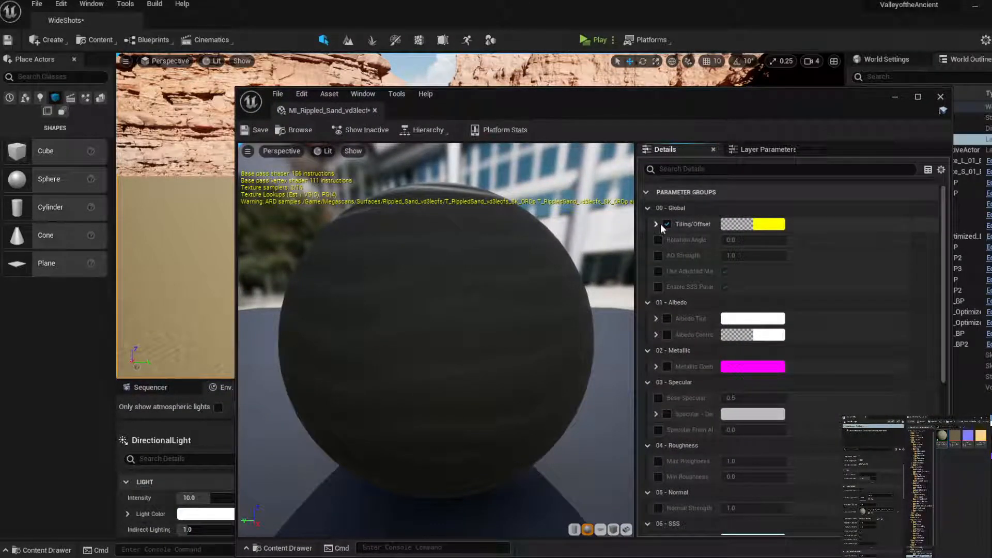
pyautogui.click(656, 224)
# Set the Rippled Sand material's Tiling X and Tiling Y to 10
pyautogui.click(734, 240)
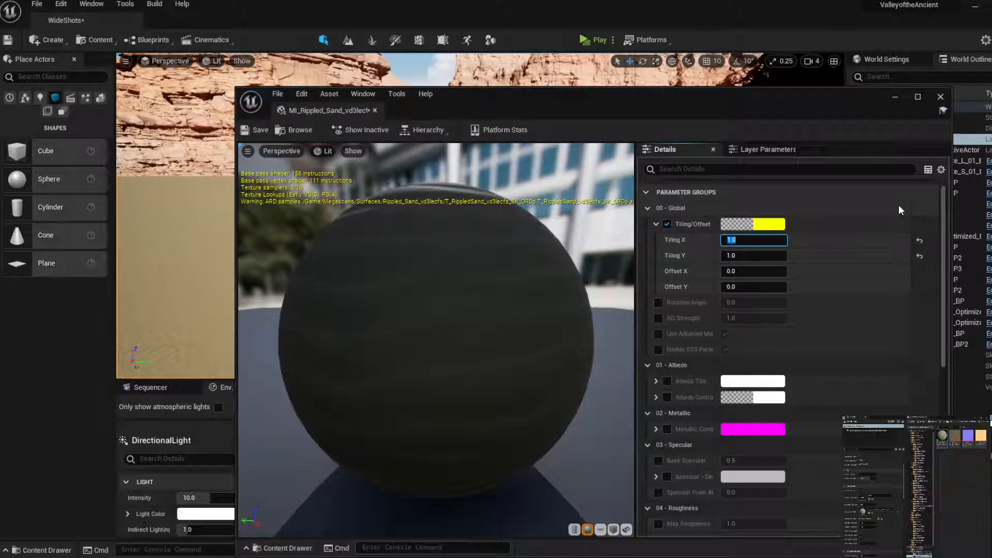
pyautogui.write('10')
pyautogui.press('Tab')
pyautogui.write('10')
pyautogui.press('Tab')
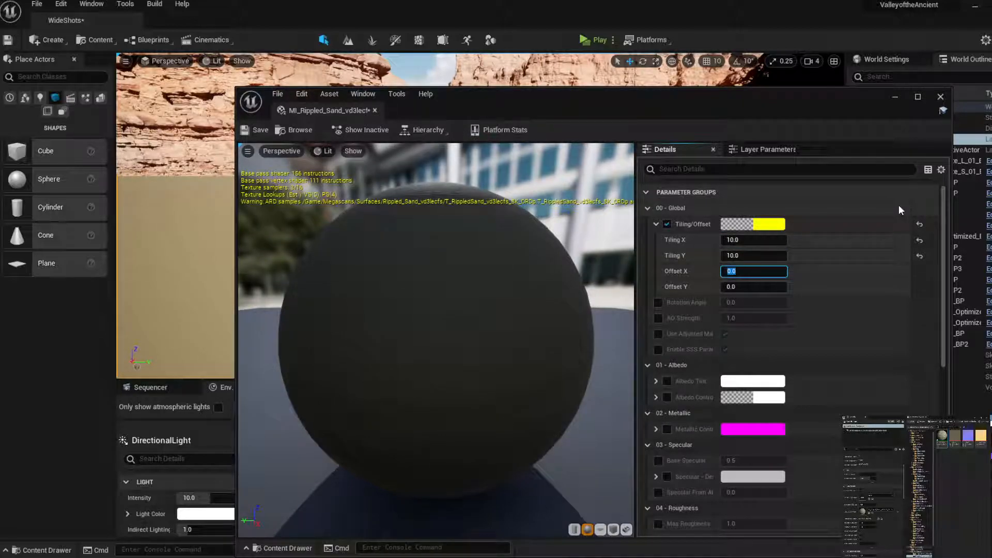
# Set the Rippled Sand material's Tiling X and Tiling Y to 0.1
pyautogui.click(752, 239)
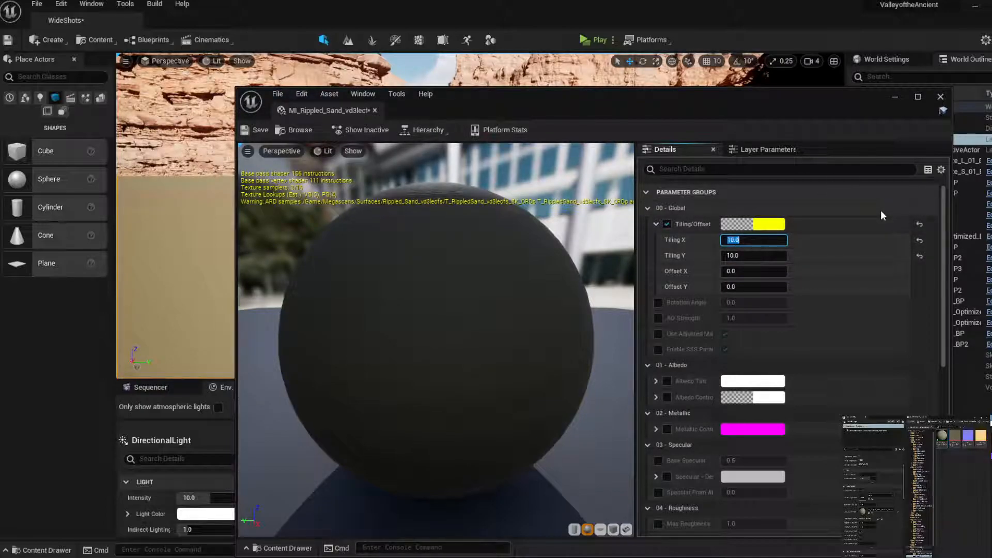
pyautogui.write('0.1')
pyautogui.press('Tab')
pyautogui.write('0.1')
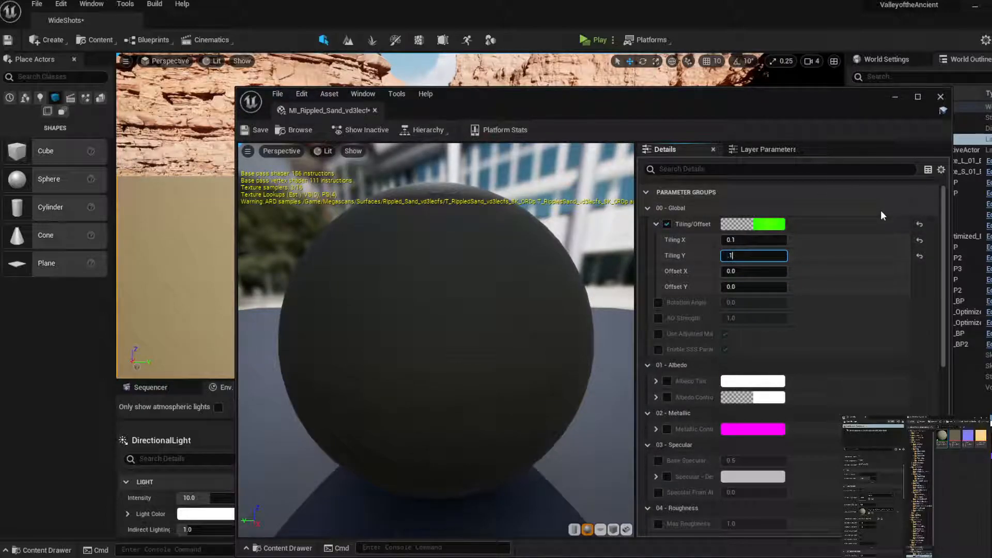
pyautogui.press('Return')
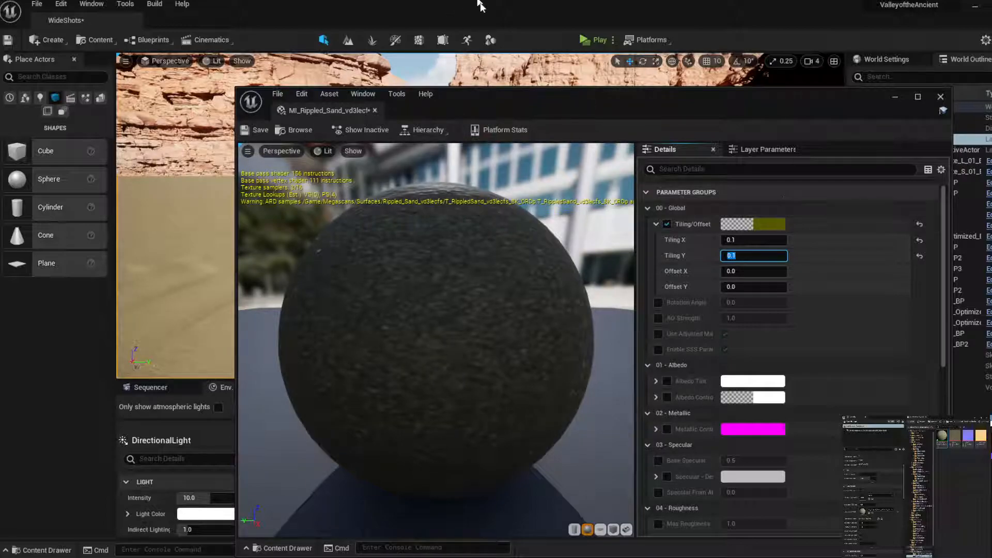
# Move the material editor off the viewport and inspect the sand's ripple scale and colour near the cliffs
pyautogui.moveTo(566, 97); pyautogui.dragTo(668, 160)
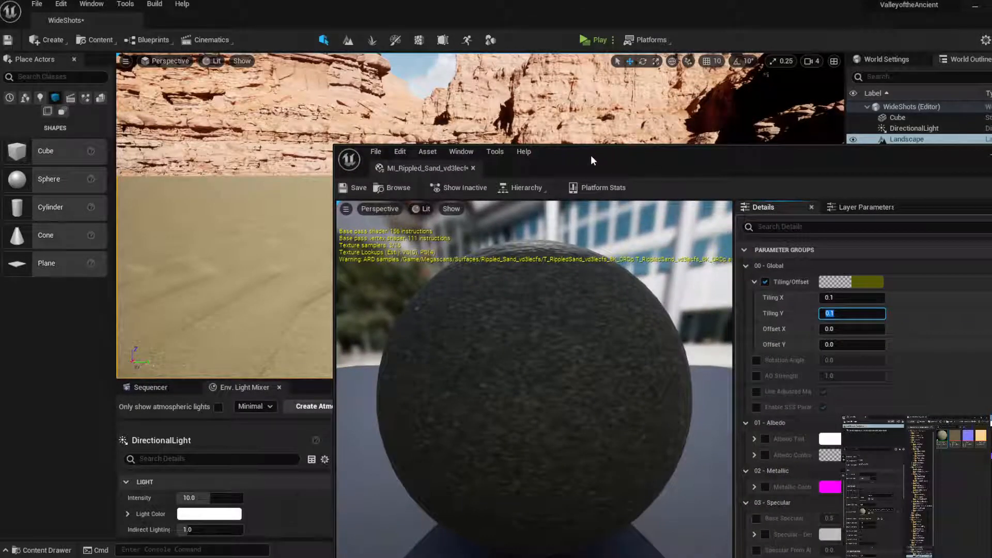
pyautogui.moveTo(590, 155); pyautogui.dragTo(991, 155)
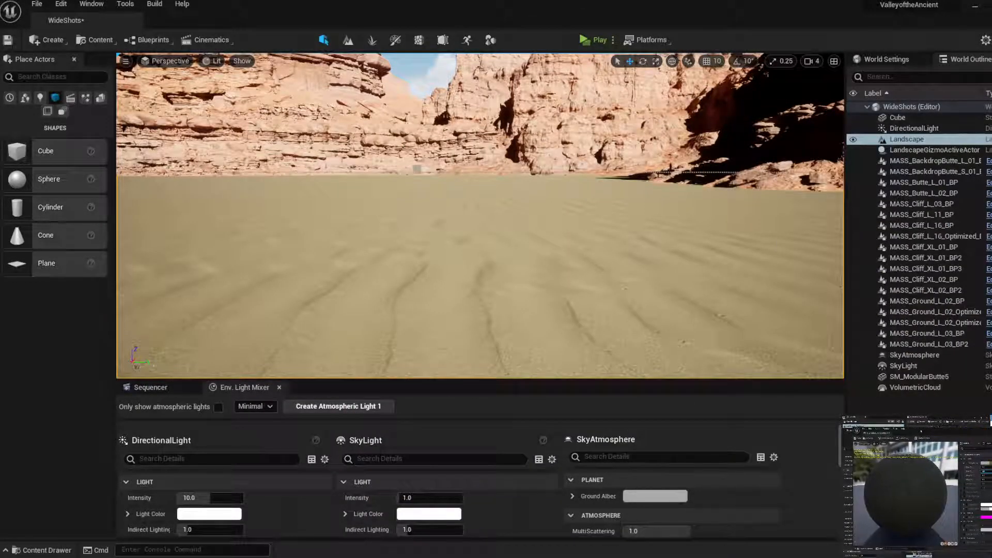
pyautogui.moveTo(646, 211)
pyautogui.mouseDown(button='right')
pyautogui.moveTo(754, 207)
pyautogui.moveTo(664, 208)
pyautogui.mouseUp(button='right')
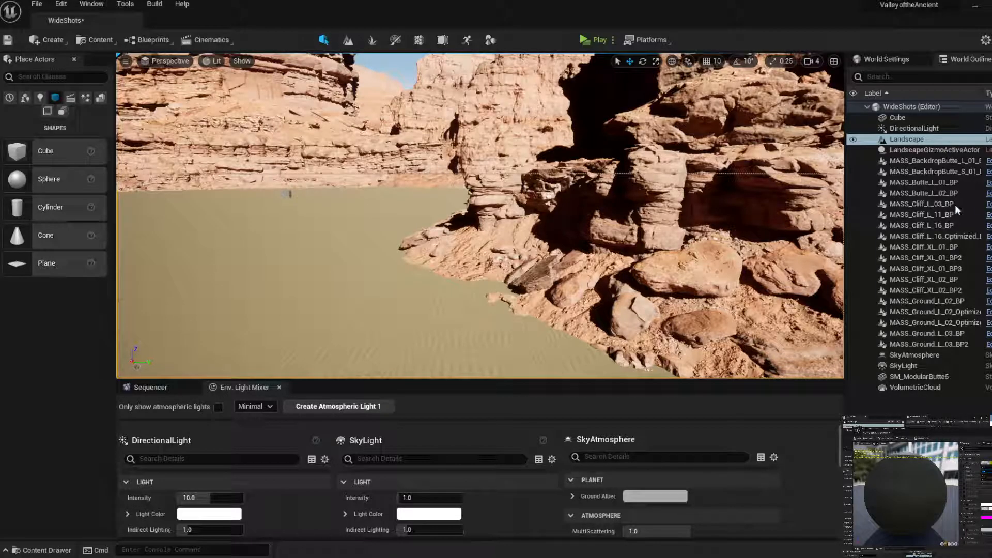
pyautogui.moveTo(480, 222); pyautogui.dragTo(408, 205, button='right')
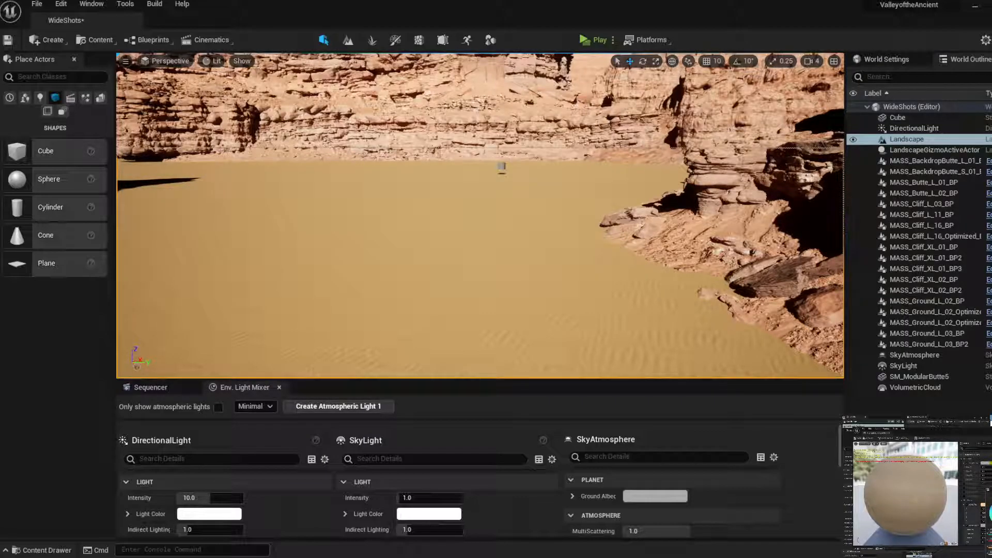
# Place the SM_MASS_Ground_L_01 ground mesh on the sand next to MASS_Butte_L_02_BP
pyautogui.click(821, 306)
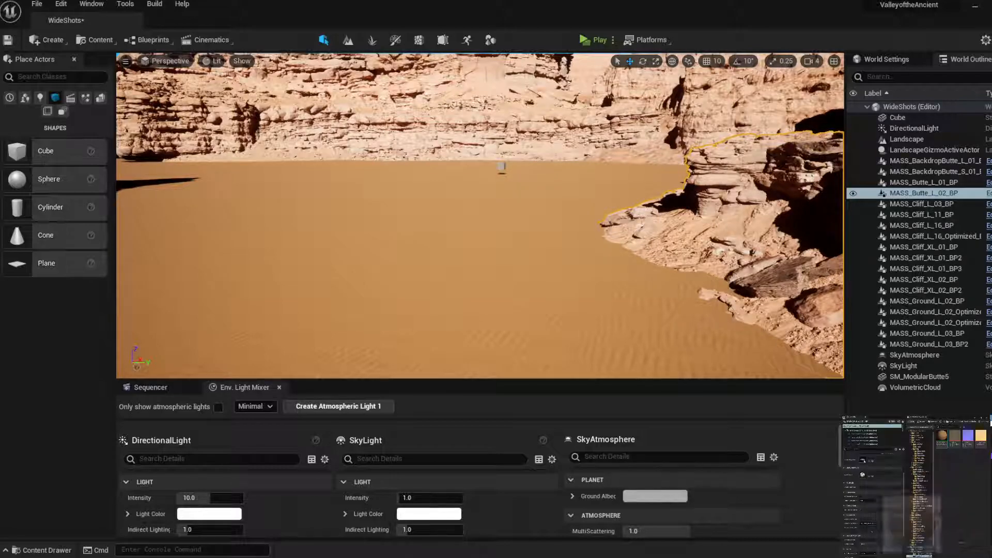
pyautogui.press('e')
pyautogui.moveTo(587, 250); pyautogui.dragTo(673, 295, button='right')
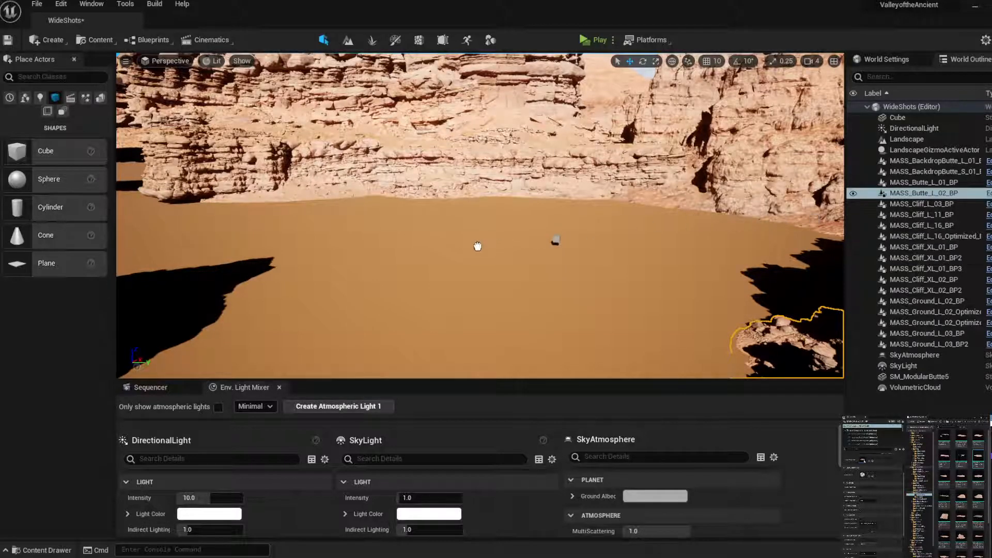
pyautogui.moveTo(481, 245); pyautogui.dragTo(665, 324)
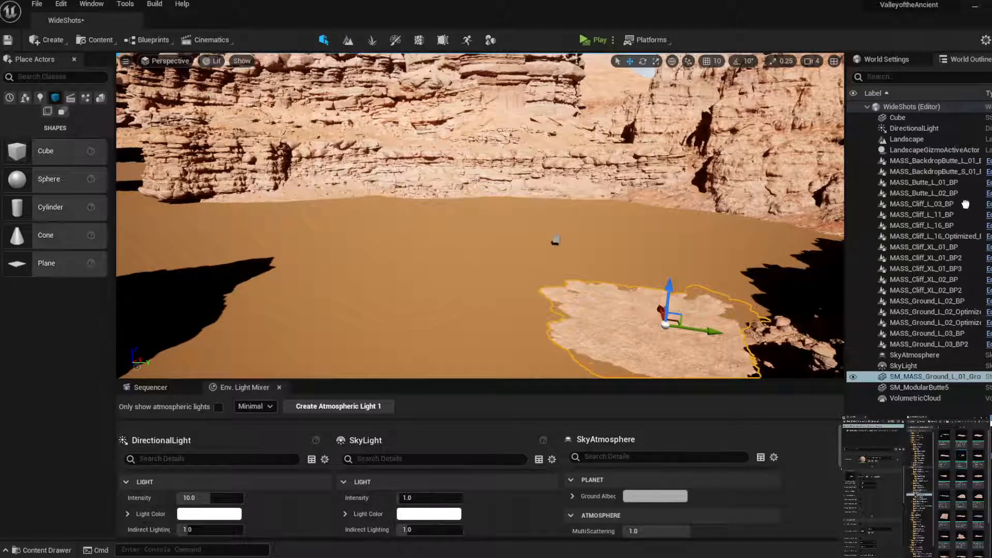
# Try the SM_Mass_Cliff_L_16_Optimized mesh over the new ground patch and delete it
pyautogui.moveTo(680, 257); pyautogui.dragTo(654, 266)
pyautogui.moveTo(656, 230); pyautogui.dragTo(674, 342)
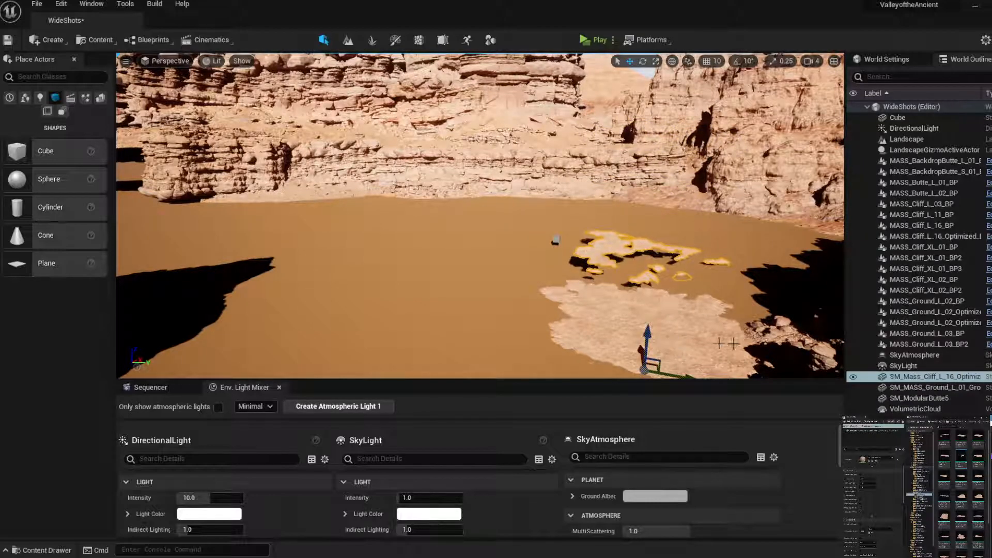
pyautogui.press('Delete')
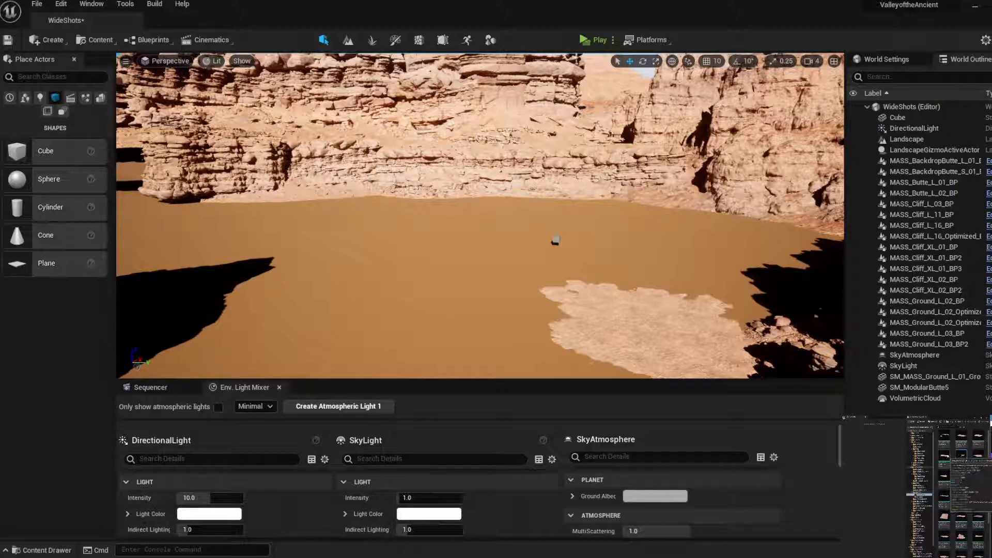
# Add SM_MASS_Cliff_L_11_Scree behind the ground patch, rotate it about 156 degrees, and lower and slide it into the sand
pyautogui.moveTo(796, 244); pyautogui.dragTo(713, 289)
pyautogui.click(642, 61)
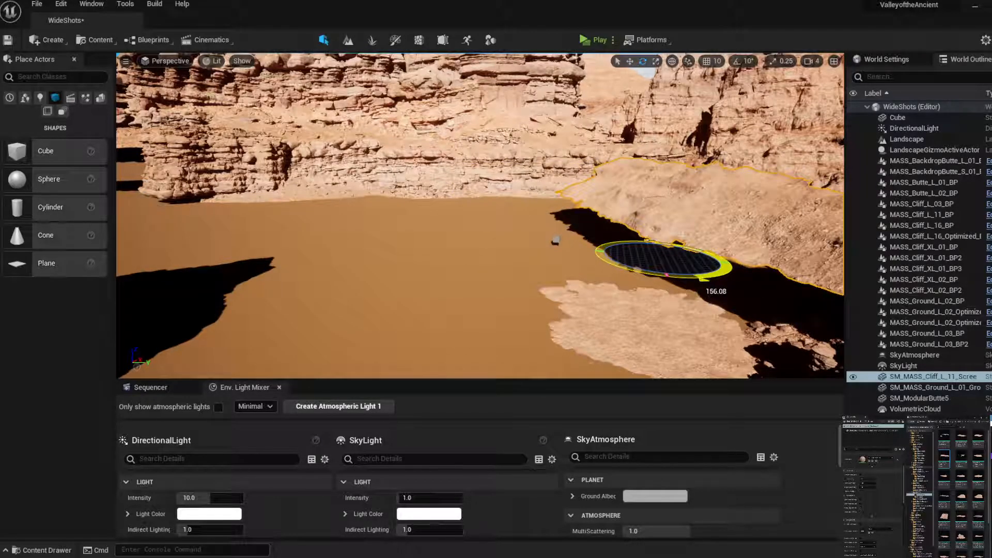
pyautogui.click(630, 61)
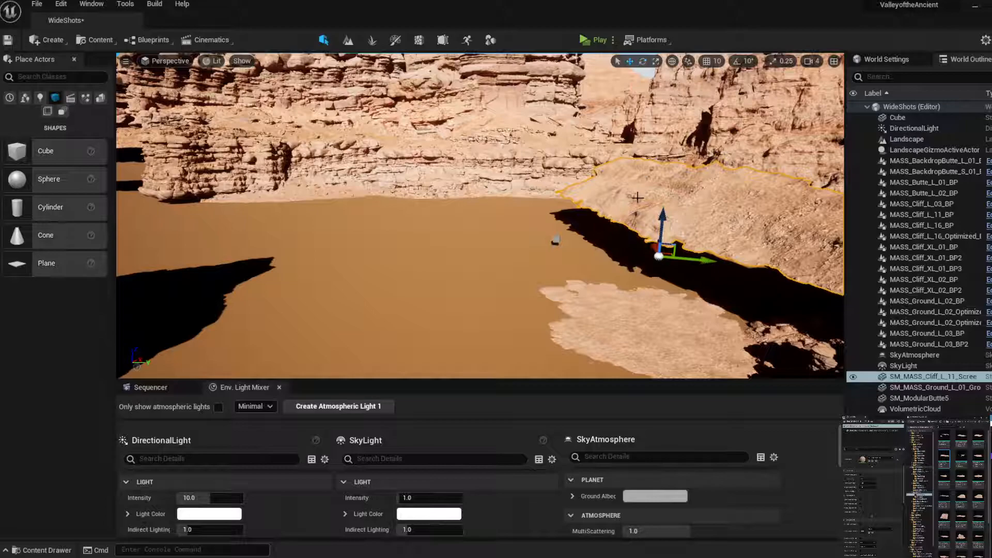
pyautogui.moveTo(665, 217); pyautogui.dragTo(659, 264)
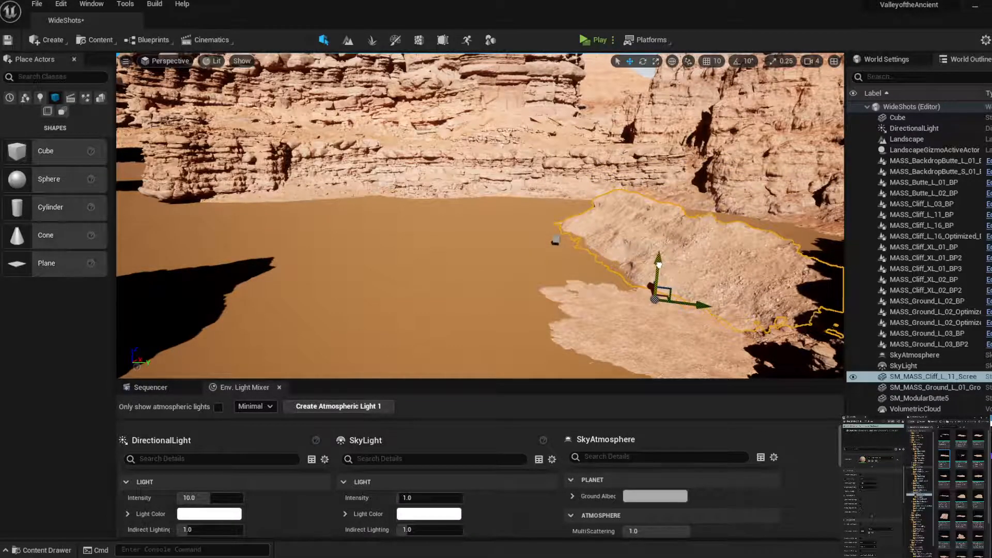
pyautogui.moveTo(700, 304); pyautogui.dragTo(724, 300)
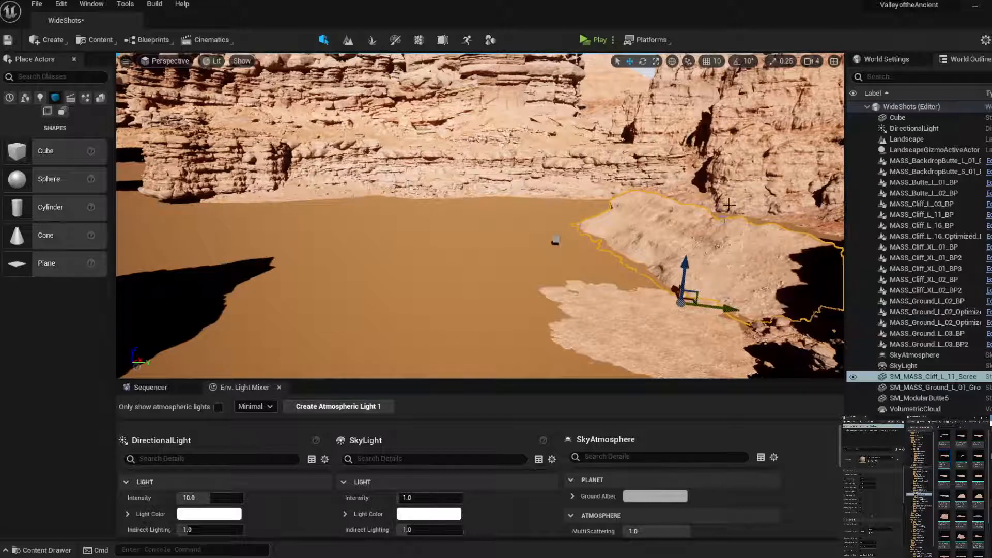
# Rotate the scree mesh about -21 degrees and move it back toward the base of the far cliffs
pyautogui.moveTo(729, 205); pyautogui.dragTo(669, 298, button='right')
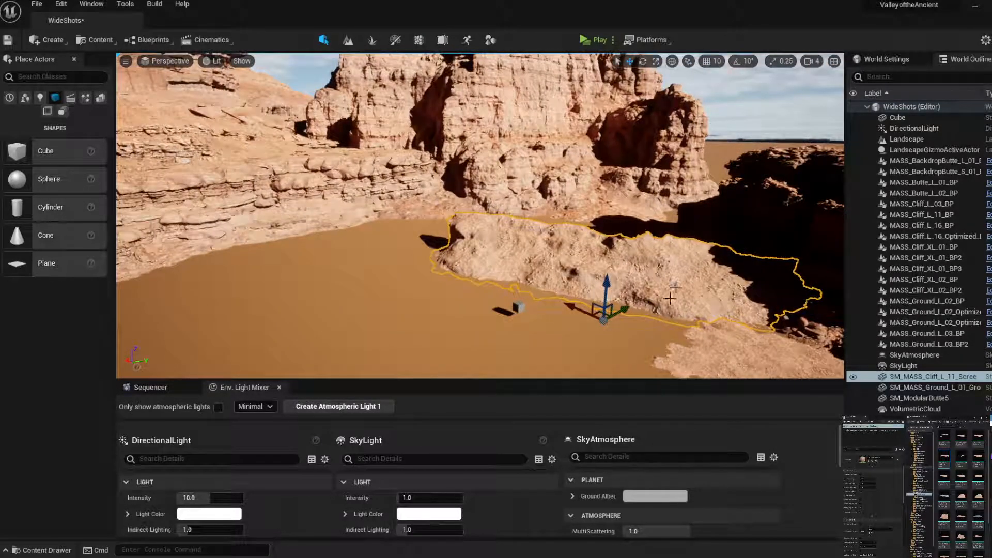
pyautogui.click(643, 61)
pyautogui.moveTo(627, 356); pyautogui.dragTo(584, 357)
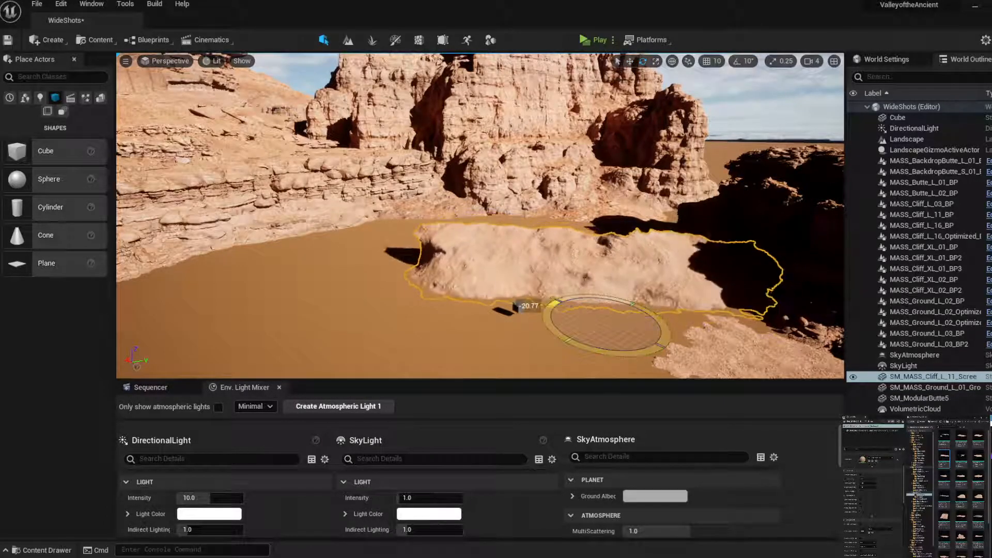
pyautogui.click(630, 61)
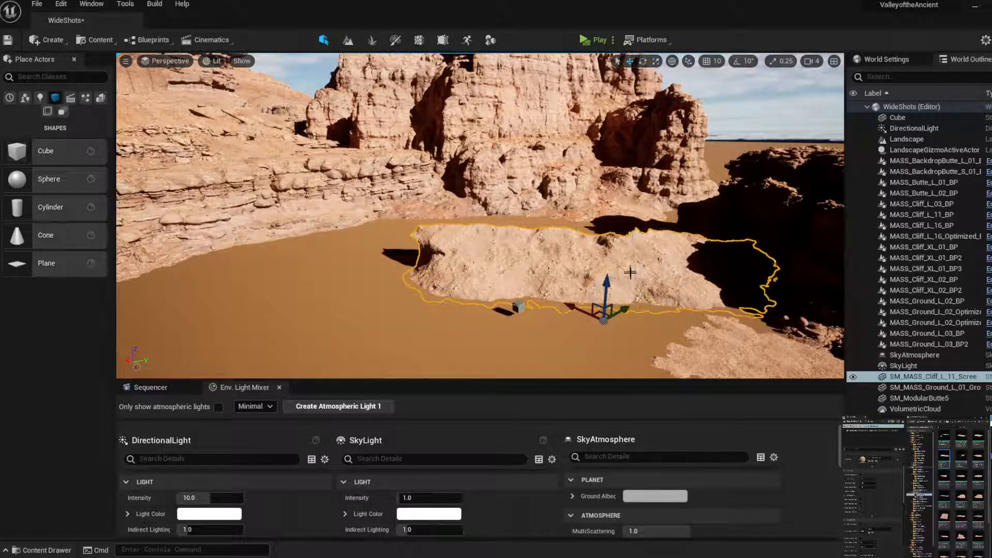
pyautogui.moveTo(581, 310); pyautogui.dragTo(585, 283)
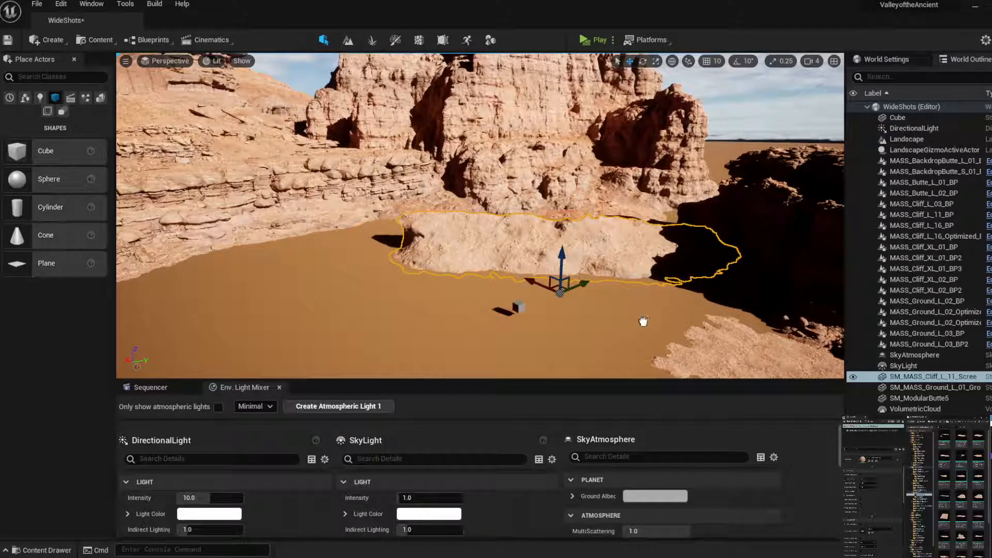
# Add the SM_MASS_Ground_S_05 mesh beside the ground patch and sink it slightly into the sand
pyautogui.moveTo(626, 325)
pyautogui.mouseDown()
pyautogui.moveTo(596, 330)
pyautogui.moveTo(622, 327)
pyautogui.moveTo(623, 338)
pyautogui.mouseUp()
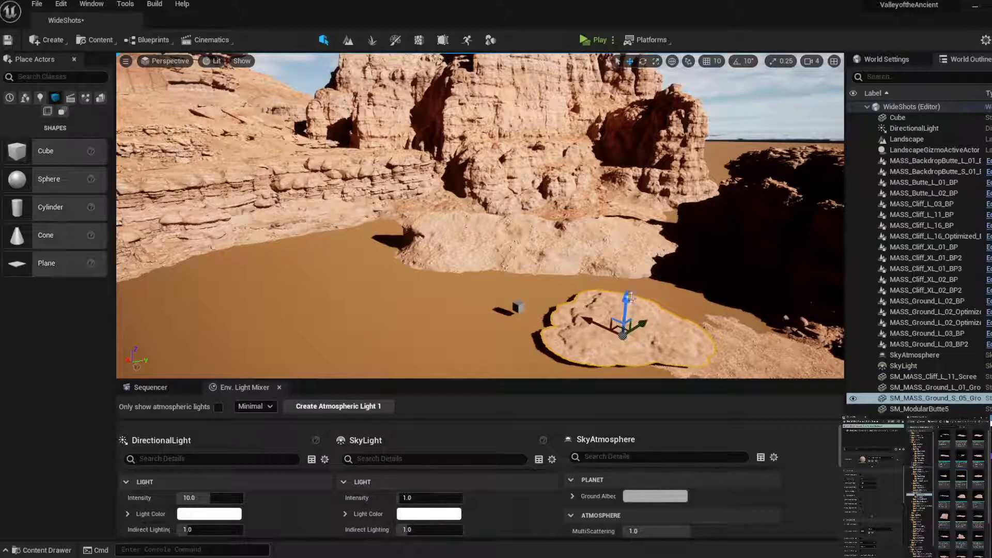
pyautogui.moveTo(625, 301); pyautogui.dragTo(624, 309)
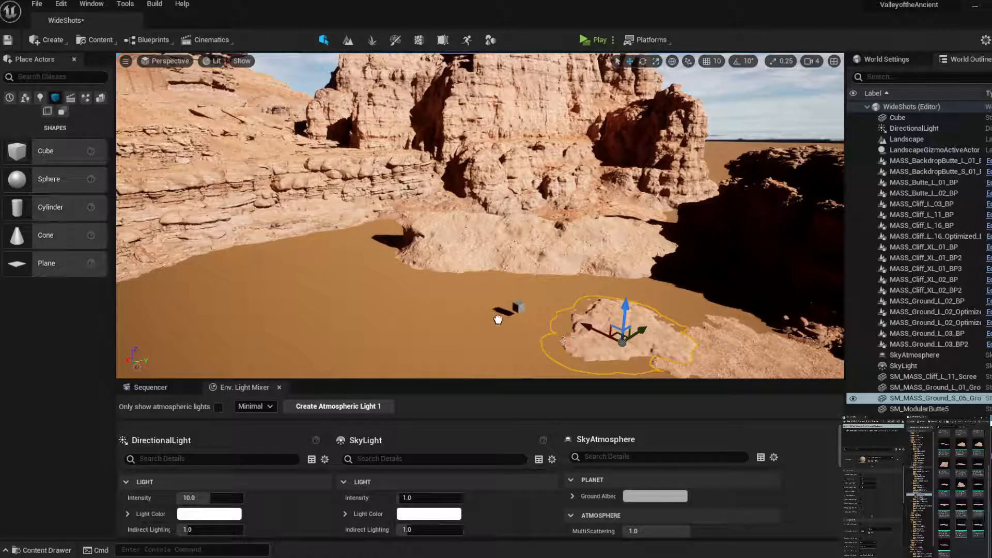
# Place small flat ground pieces along the edges of the rocky patches near the cube
pyautogui.moveTo(481, 319); pyautogui.dragTo(547, 325)
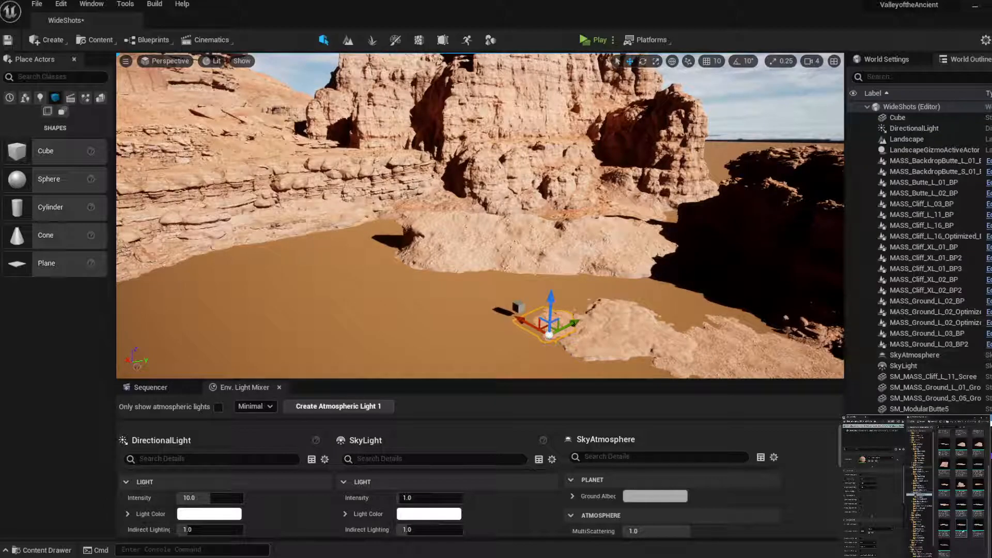
pyautogui.moveTo(978, 524); pyautogui.dragTo(675, 331)
pyautogui.scroll(5, 669, 279)
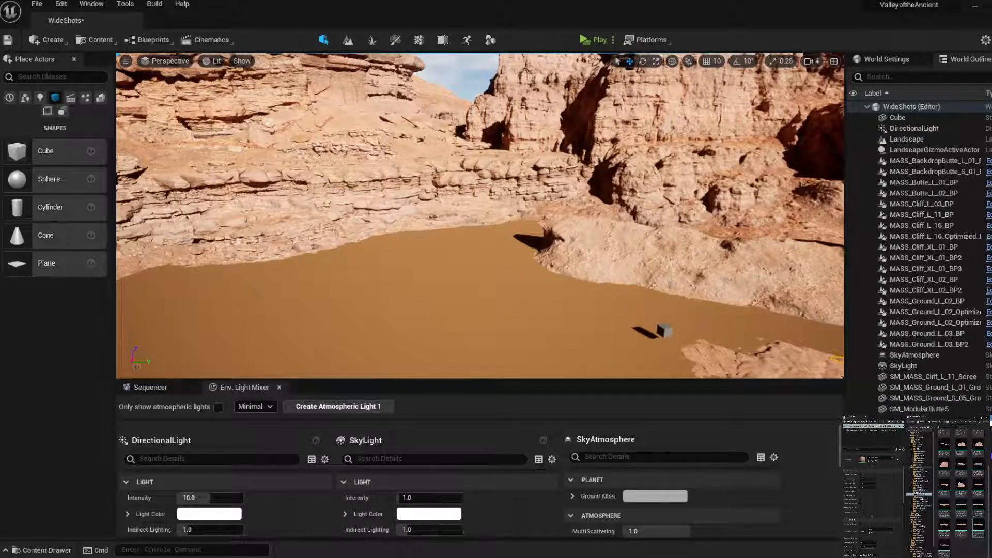
pyautogui.moveTo(629, 312); pyautogui.dragTo(714, 338, button='right')
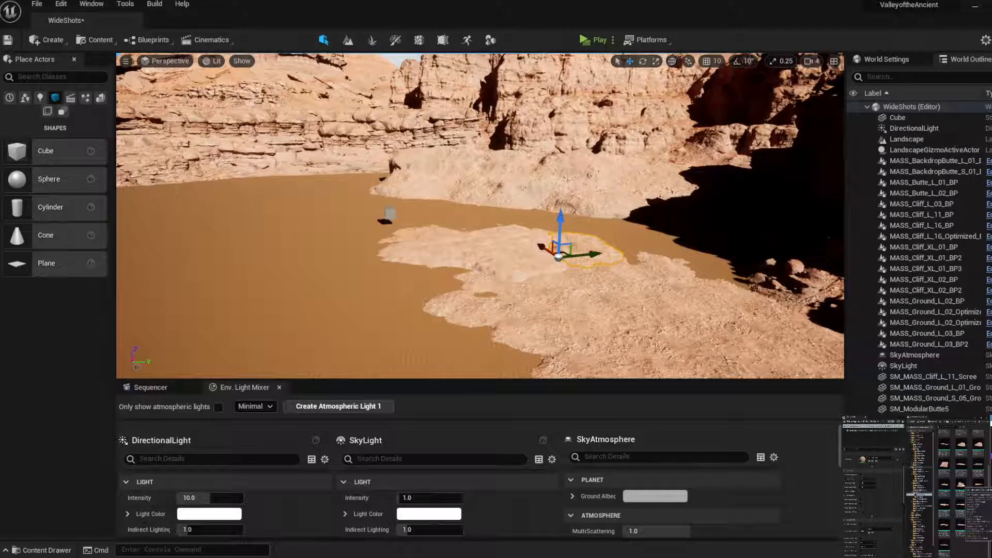
# Place a rock mesh behind the ground patches, rotate it, and move it against the rubble beside the shaded butte
pyautogui.moveTo(558, 256); pyautogui.dragTo(647, 243)
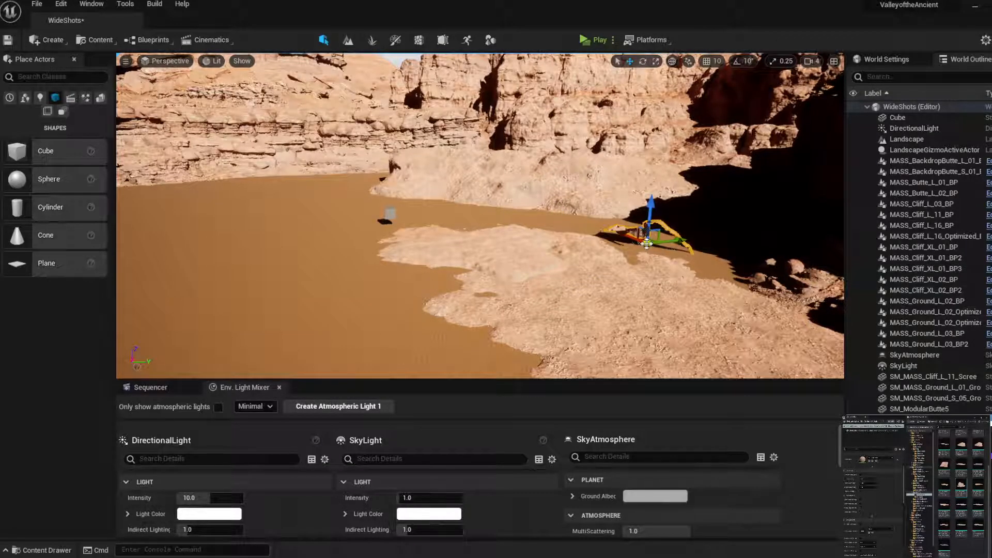
pyautogui.click(642, 61)
pyautogui.moveTo(642, 261); pyautogui.dragTo(683, 247)
pyautogui.click(630, 61)
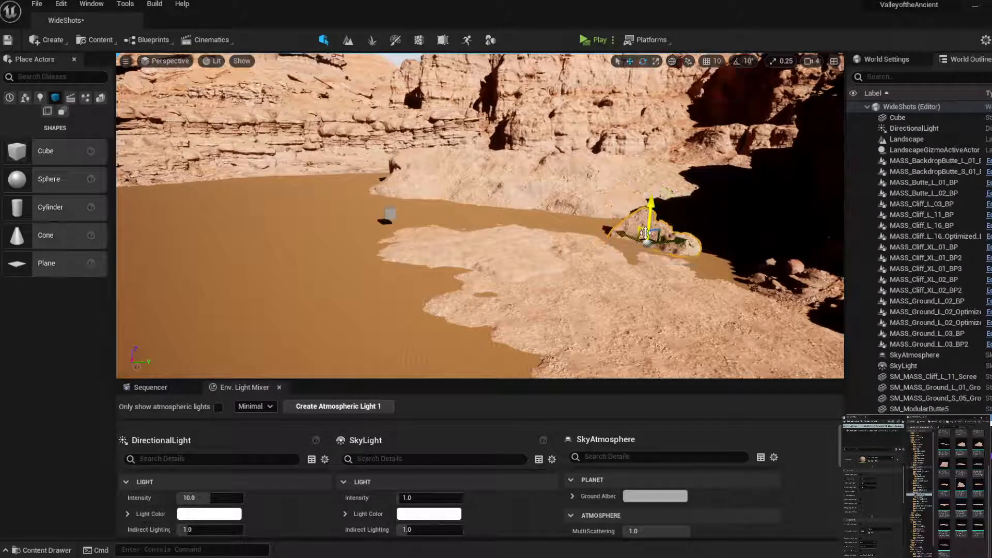
pyautogui.moveTo(646, 238); pyautogui.dragTo(716, 276)
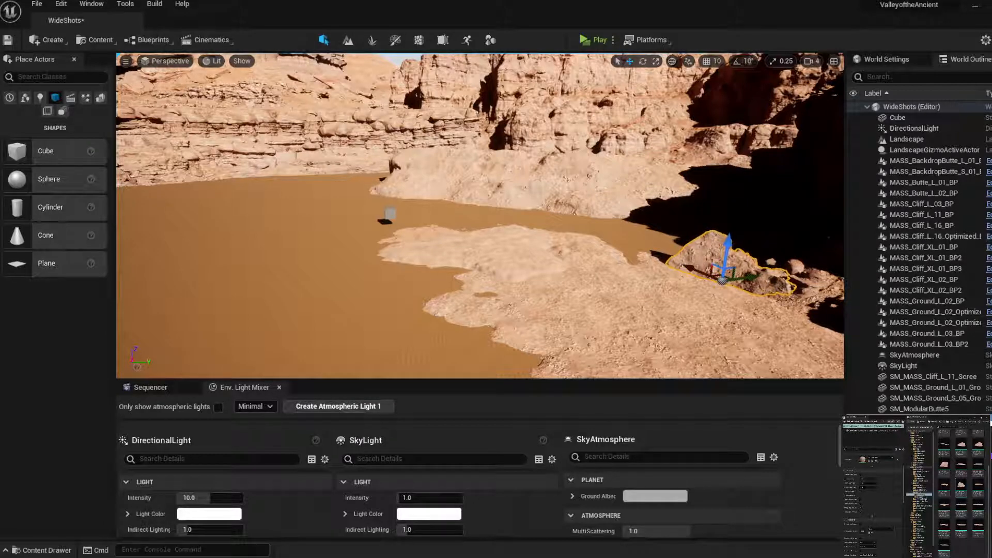
# Add the MASS_Butte_XXL_03_U_BP blueprint over the rocky ground area and lower it into the sand
pyautogui.click(924, 497)
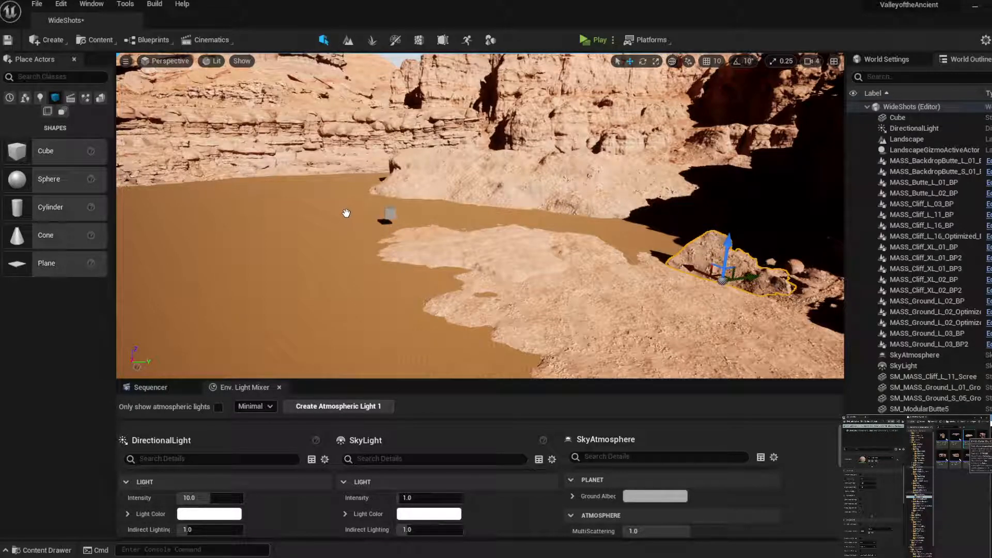
pyautogui.moveTo(358, 241); pyautogui.dragTo(360, 237)
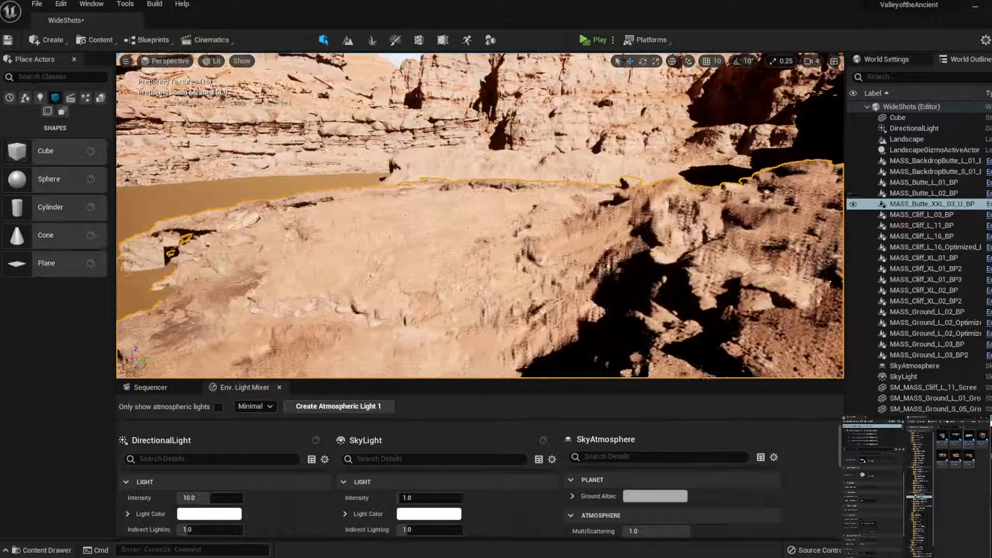
pyautogui.moveTo(480, 248); pyautogui.dragTo(481, 289)
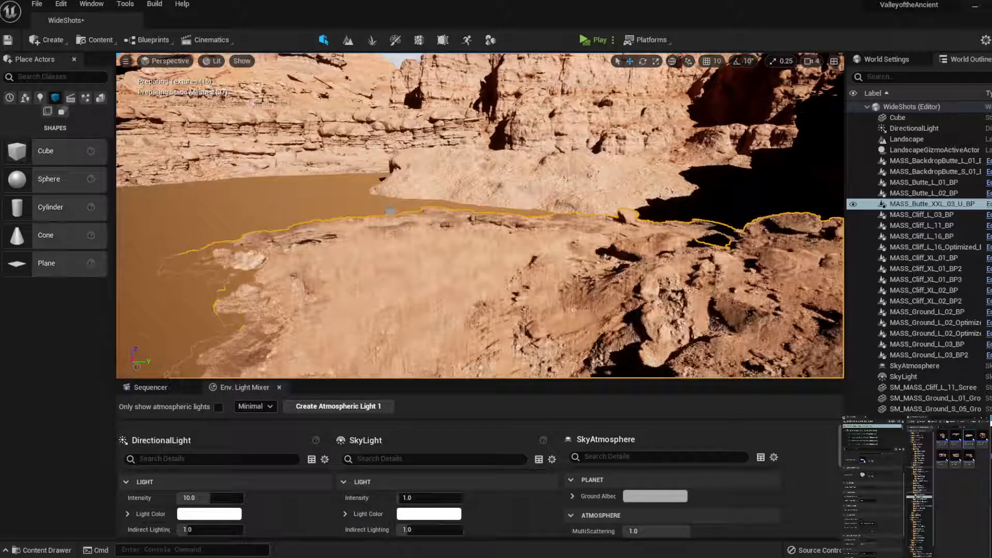
pyautogui.moveTo(563, 292); pyautogui.dragTo(543, 244)
# Push the XXL butte back and across the canyon until it sits behind the large foreground butte, against the far cliffs
pyautogui.scroll(-5, 517, 274)
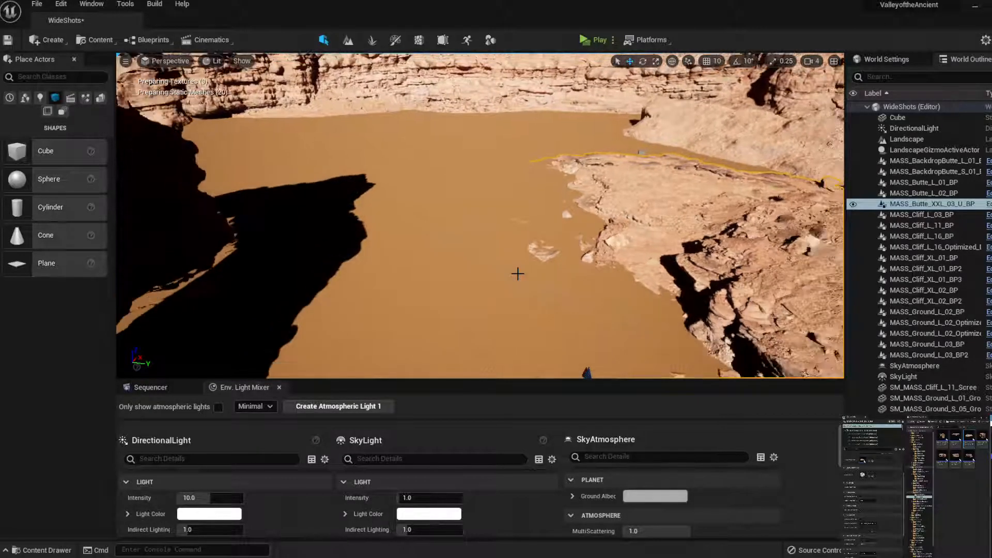
pyautogui.scroll(-3, 518, 273)
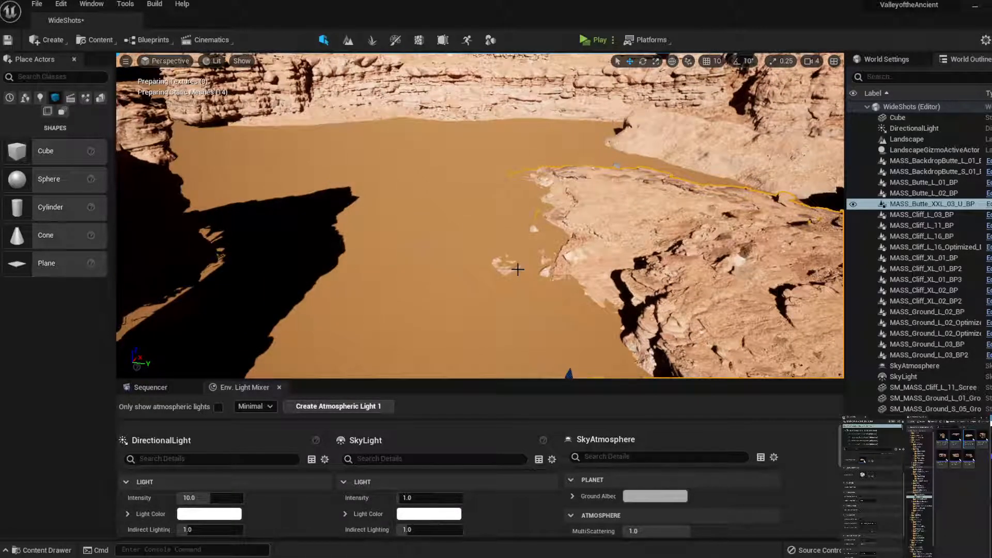
pyautogui.scroll(-3, 518, 269)
pyautogui.scroll(-3, 518, 269)
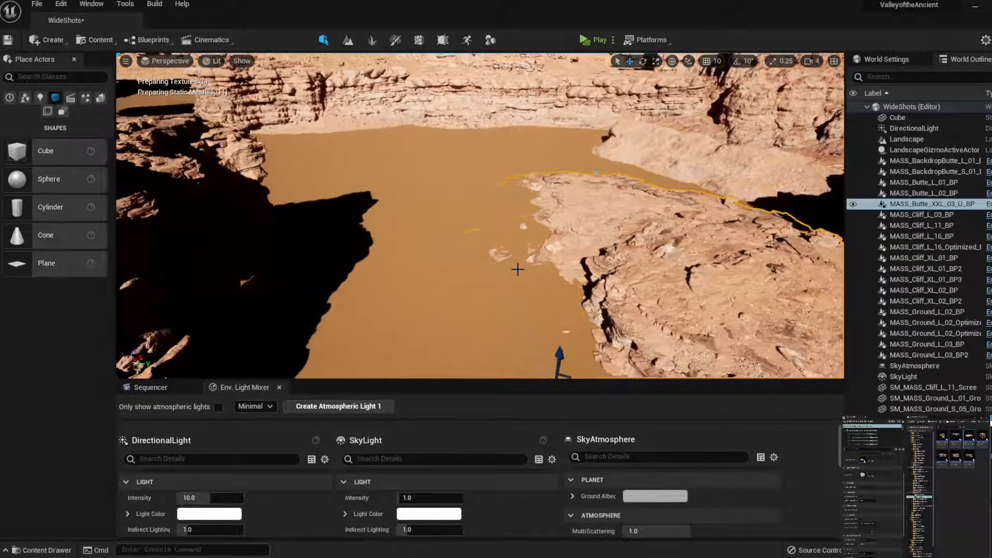
pyautogui.scroll(-2, 517, 269)
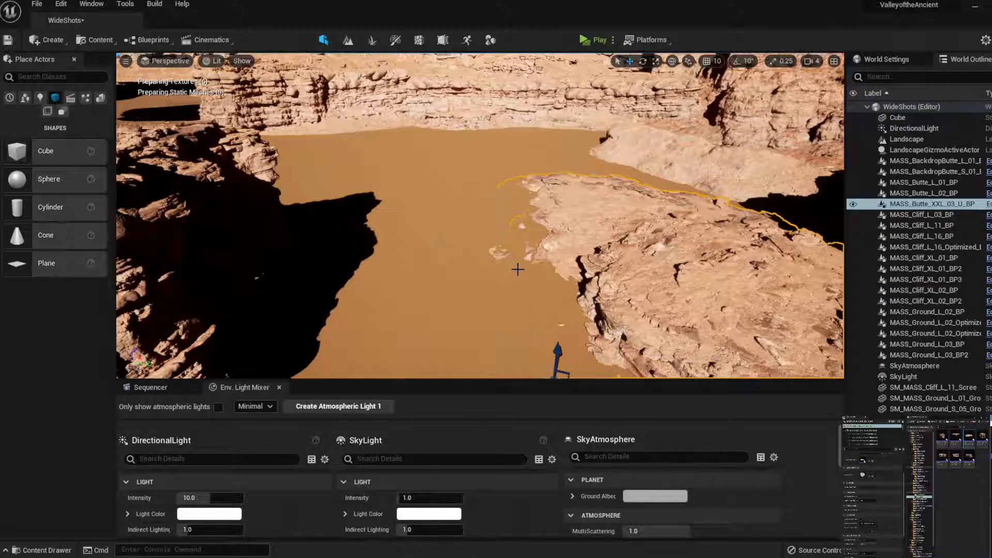
pyautogui.scroll(-3, 518, 269)
pyautogui.scroll(-1, 518, 269)
pyautogui.moveTo(518, 269); pyautogui.dragTo(568, 263, button='right')
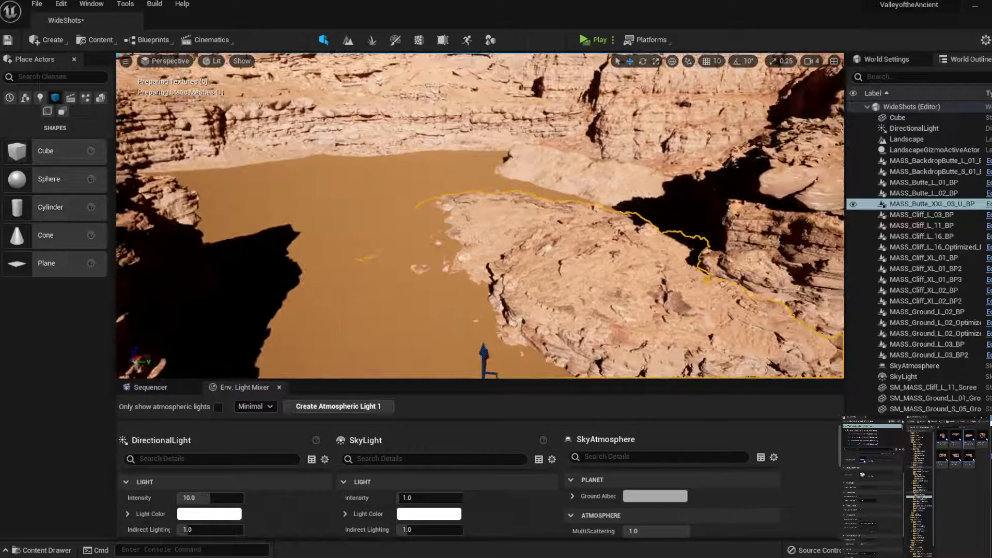
pyautogui.moveTo(520, 239); pyautogui.dragTo(481, 241, button='right')
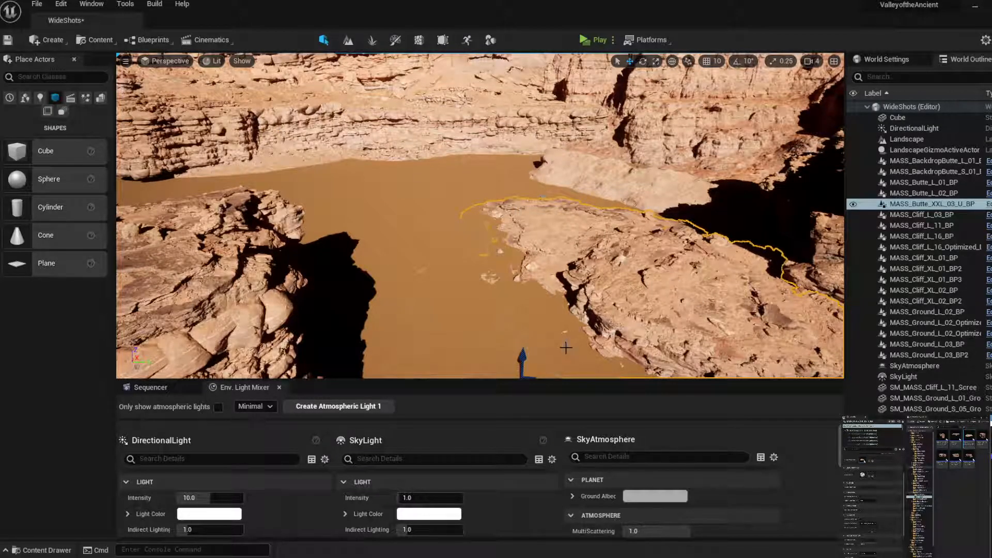
pyautogui.moveTo(510, 366); pyautogui.dragTo(456, 279)
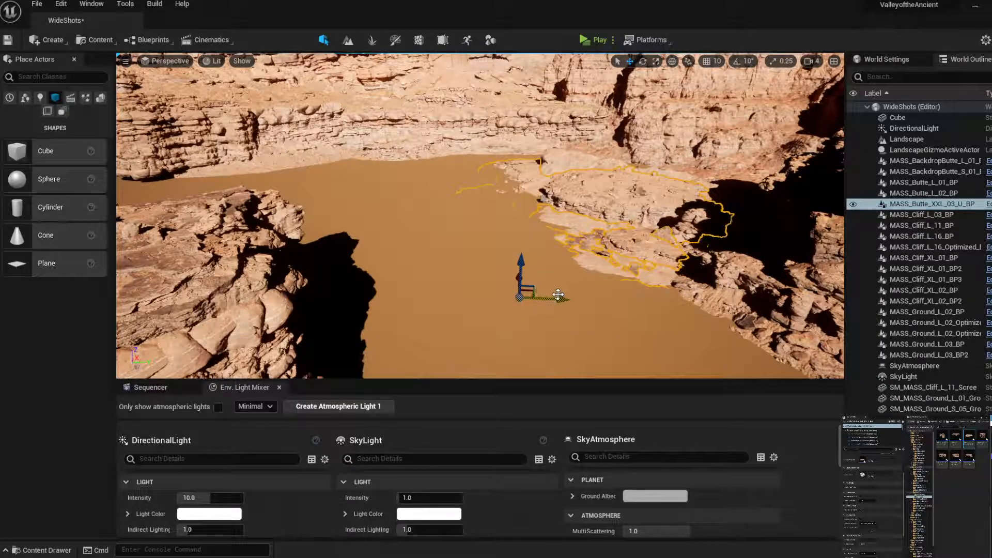
pyautogui.moveTo(558, 300); pyautogui.dragTo(259, 267)
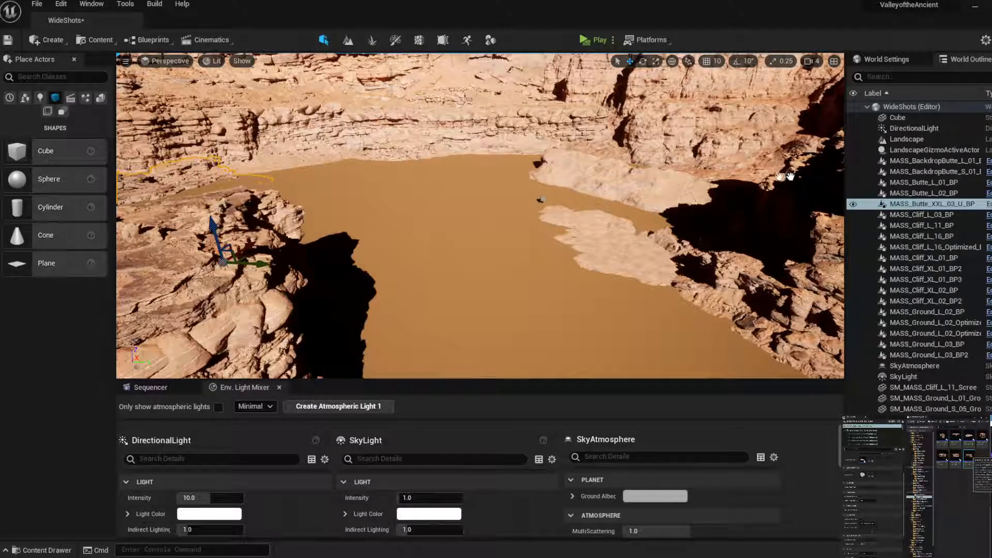
# Add the MASS_Cliff_XL_02_U_BP blueprint behind the rocky ground patch, rotate it along the canyon side, and scale it up
pyautogui.moveTo(969, 458); pyautogui.dragTo(461, 313)
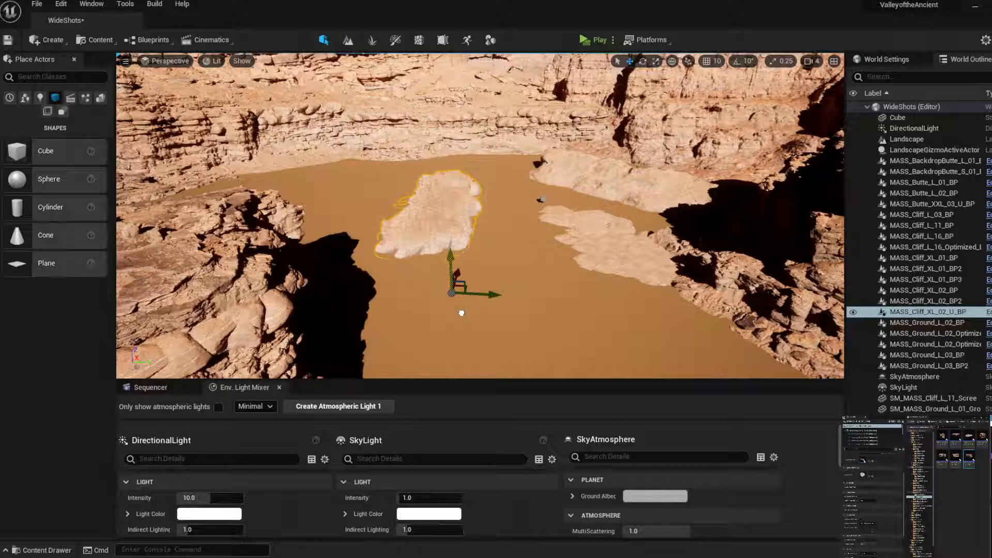
pyautogui.moveTo(462, 312); pyautogui.dragTo(723, 270)
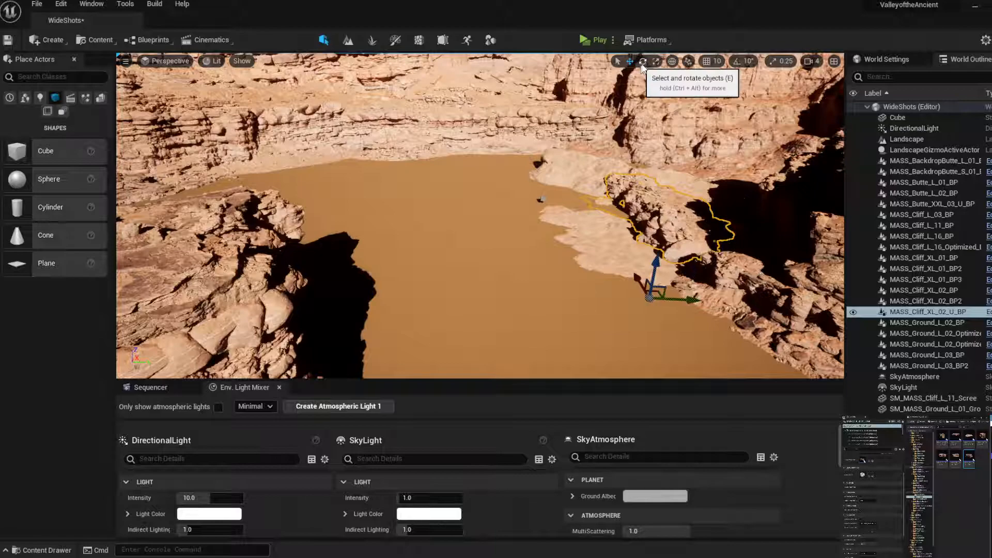
pyautogui.click(642, 64)
pyautogui.moveTo(642, 336); pyautogui.dragTo(679, 332)
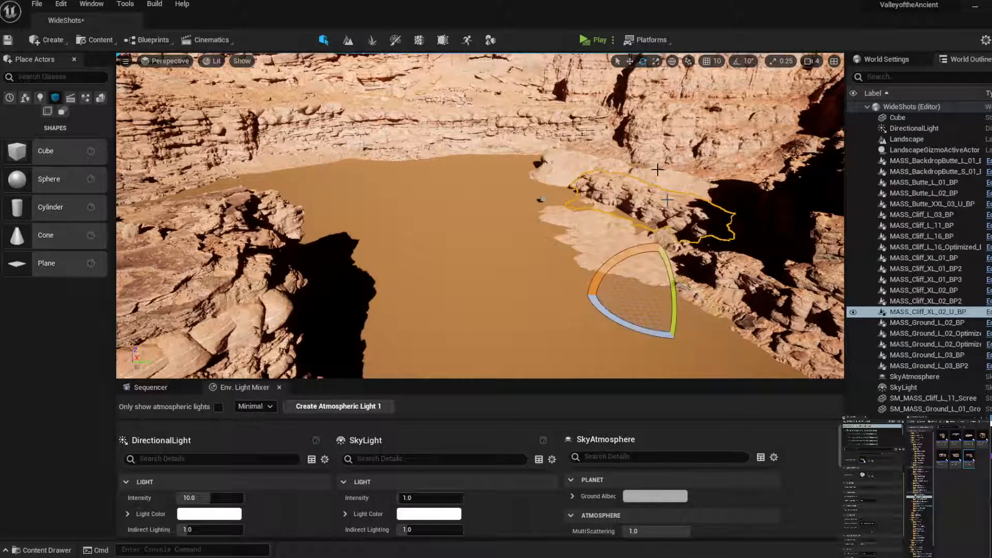
pyautogui.click(657, 63)
pyautogui.moveTo(647, 301); pyautogui.dragTo(677, 143)
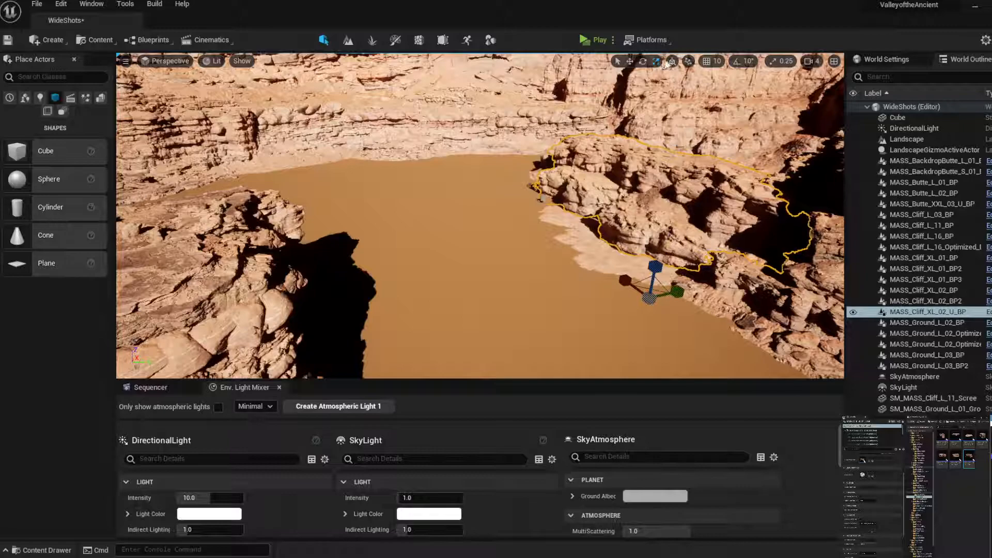
# Move the enlarged cliff back and sideways so it stands behind the scree slope near the shaded canyon wall
pyautogui.click(629, 61)
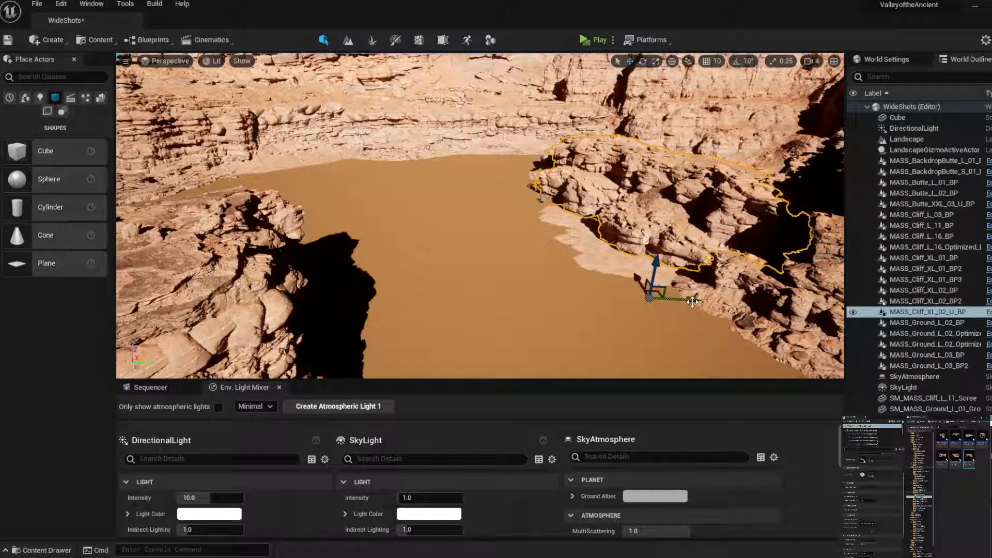
pyautogui.moveTo(640, 280); pyautogui.dragTo(660, 213)
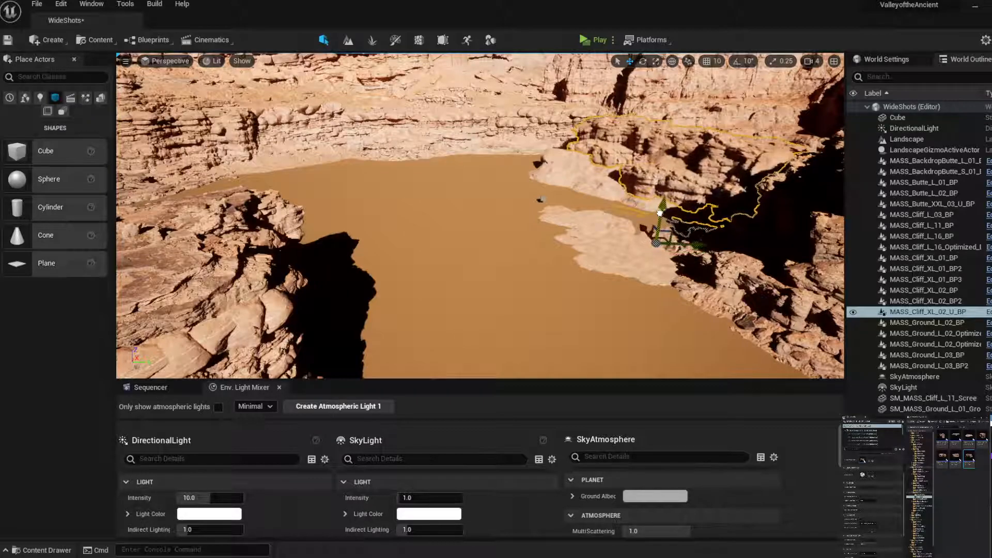
pyautogui.moveTo(696, 244); pyautogui.dragTo(666, 227)
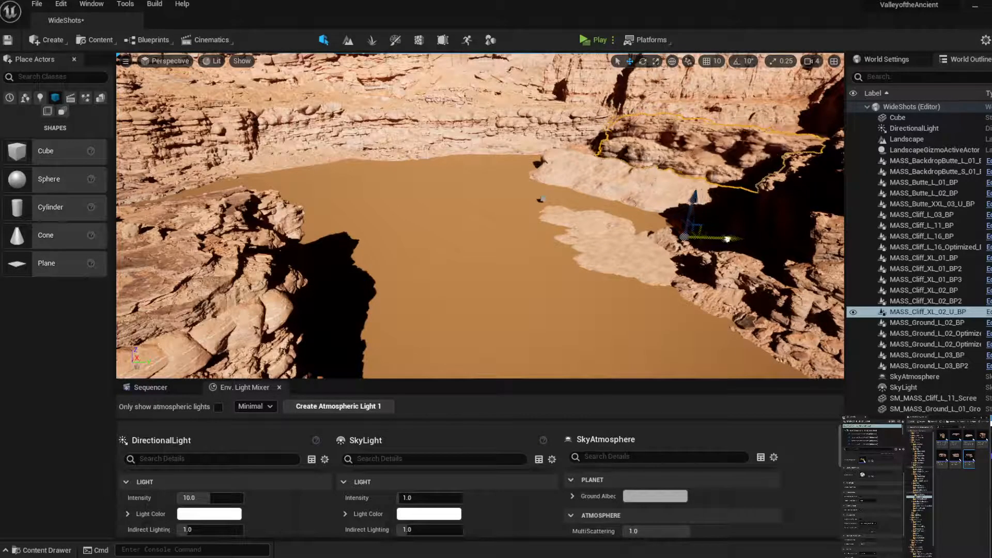
# Shift the SM_MASS_Cliff_L_11_Scree mesh sideways and rotate it to follow the base of the new cliff
pyautogui.click(653, 184)
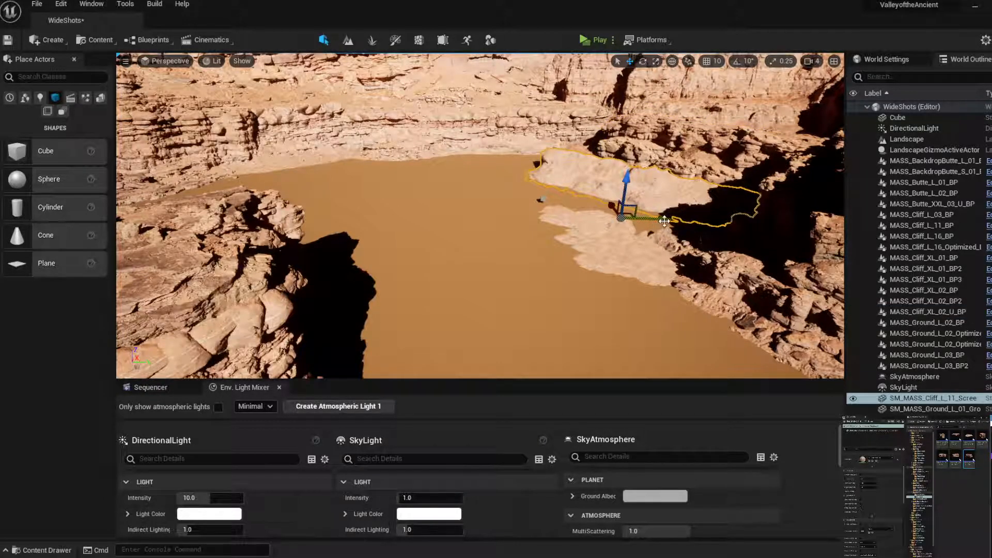
pyautogui.moveTo(664, 222); pyautogui.dragTo(696, 236)
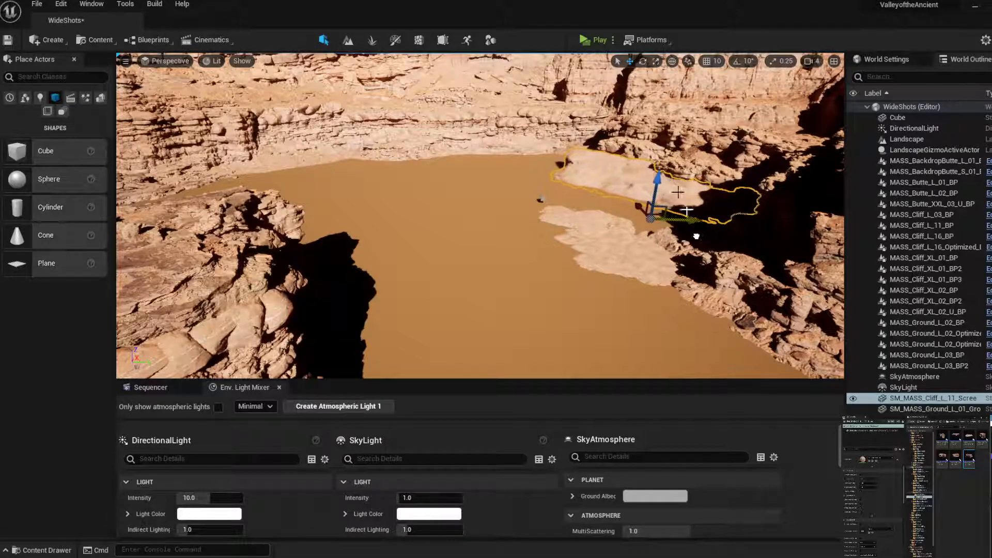
pyautogui.click(643, 62)
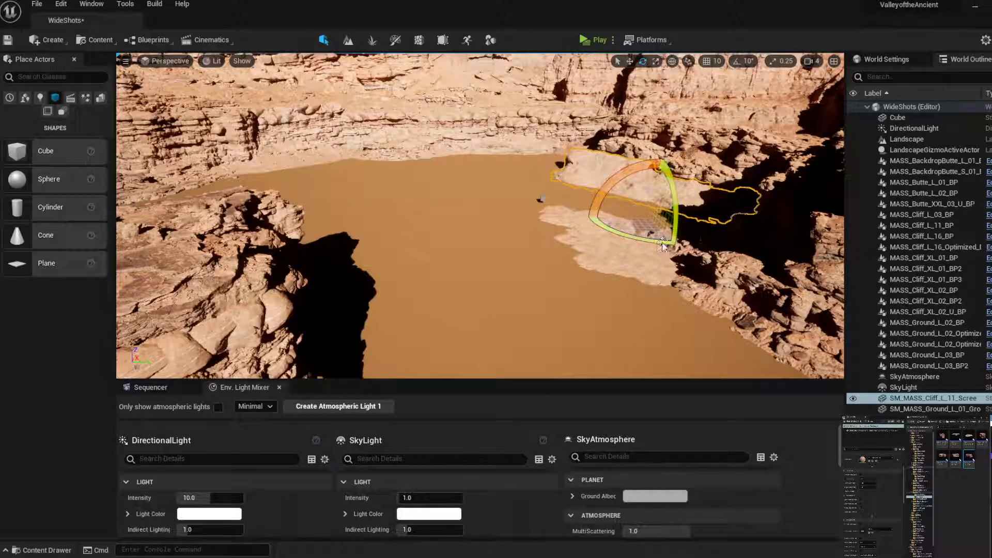
pyautogui.moveTo(591, 220); pyautogui.dragTo(706, 223)
pyautogui.press('w')
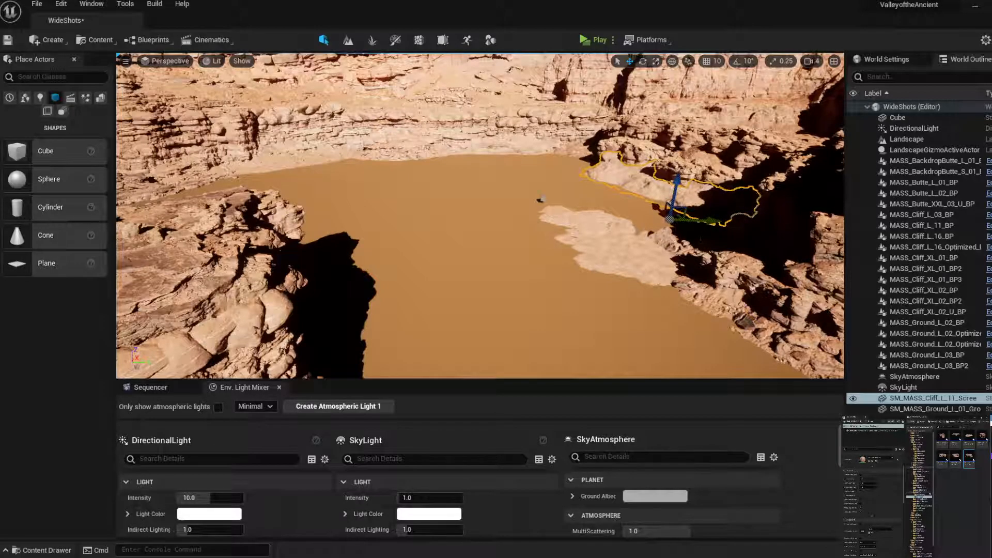
# Add the MASS_Butte_L_01_U_BP blueprint at the foot of the large foreground butte and rotate it against the rock
pyautogui.moveTo(955, 437); pyautogui.dragTo(372, 368)
pyautogui.moveTo(447, 364); pyautogui.dragTo(447, 364)
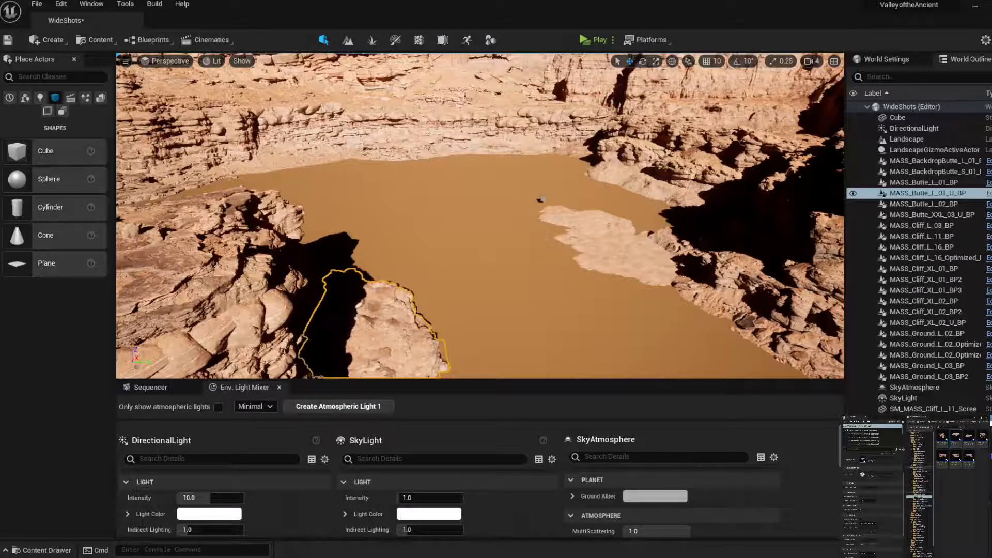
pyautogui.press('f')
pyautogui.moveTo(493, 219); pyautogui.dragTo(493, 220, button='right')
pyautogui.click(644, 62)
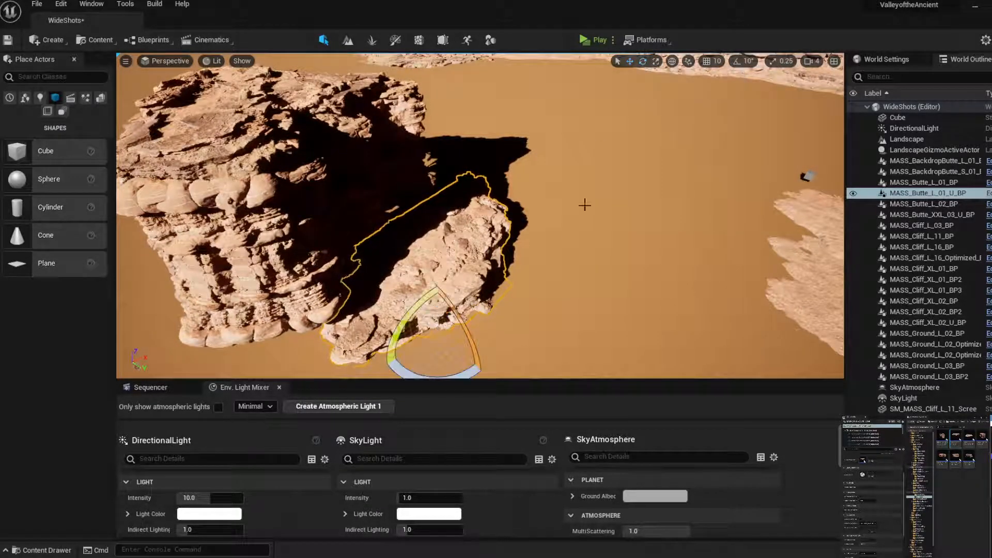
pyautogui.moveTo(470, 377); pyautogui.dragTo(459, 352)
pyautogui.click(630, 61)
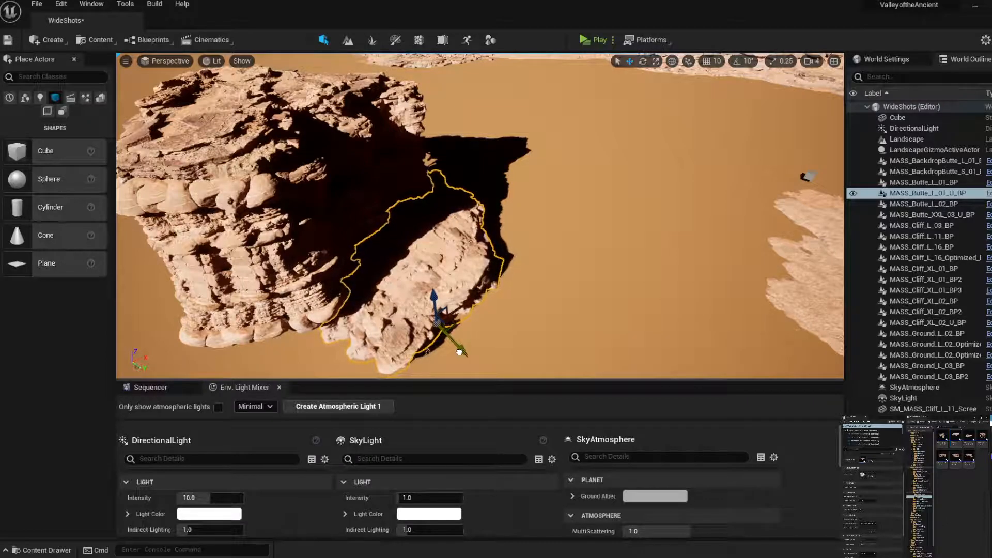
# Add the MASS_BackdropButte_M_01 blueprint to the level and lower it until most of it is buried in the sand
pyautogui.click(643, 155)
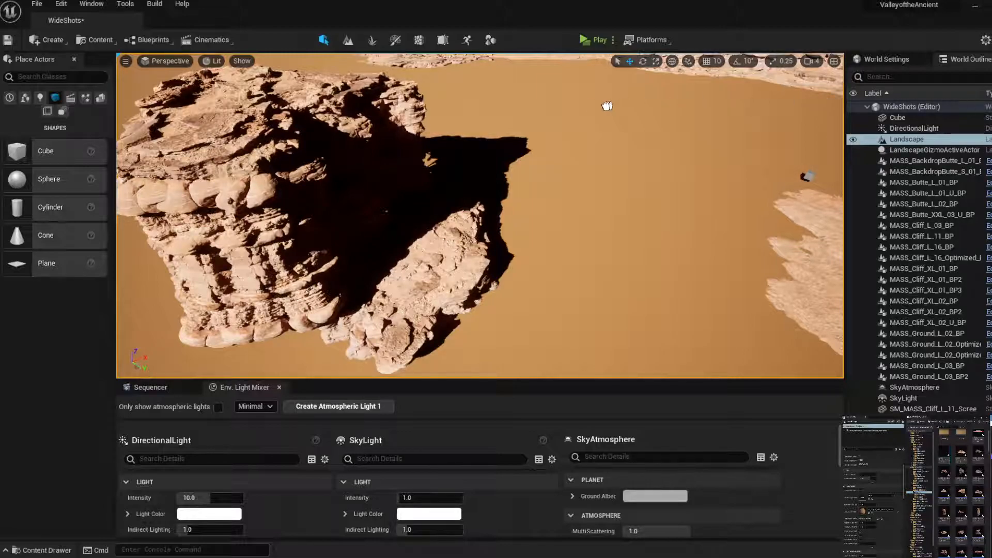
pyautogui.hotkey('ctrl', 'l')
pyautogui.hotkey('ctrl', 'l')
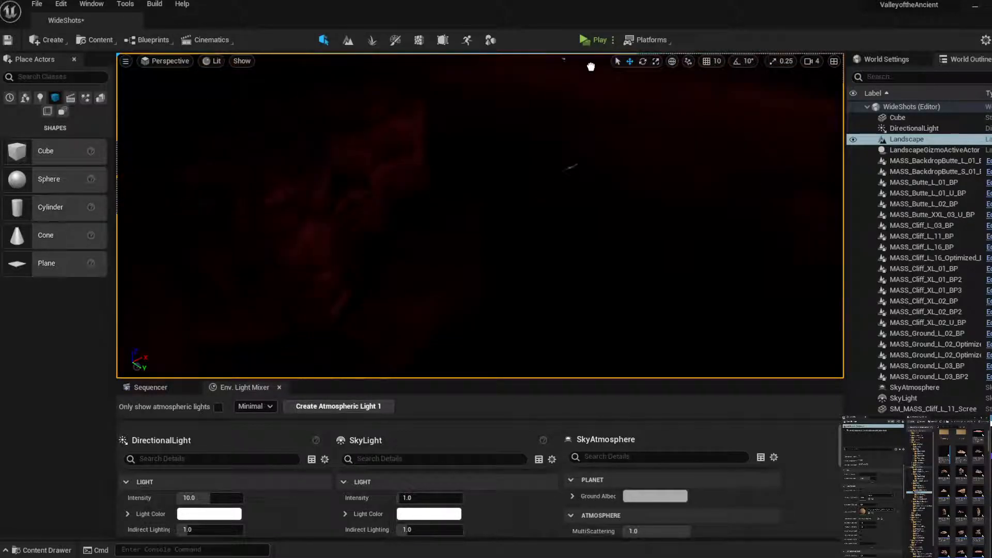
pyautogui.click(591, 81)
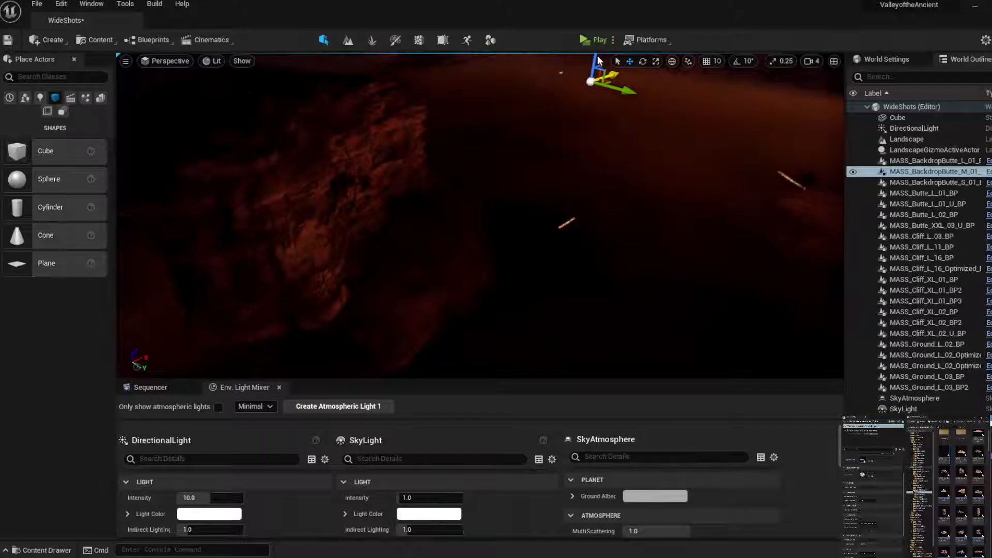
pyautogui.moveTo(590, 82); pyautogui.dragTo(591, 113, button='right')
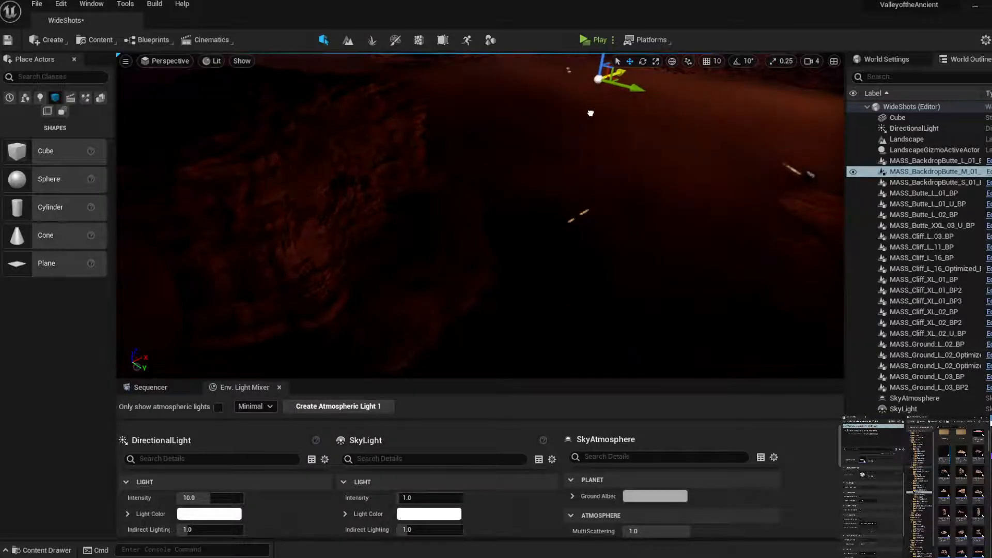
pyautogui.moveTo(601, 63); pyautogui.dragTo(597, 358)
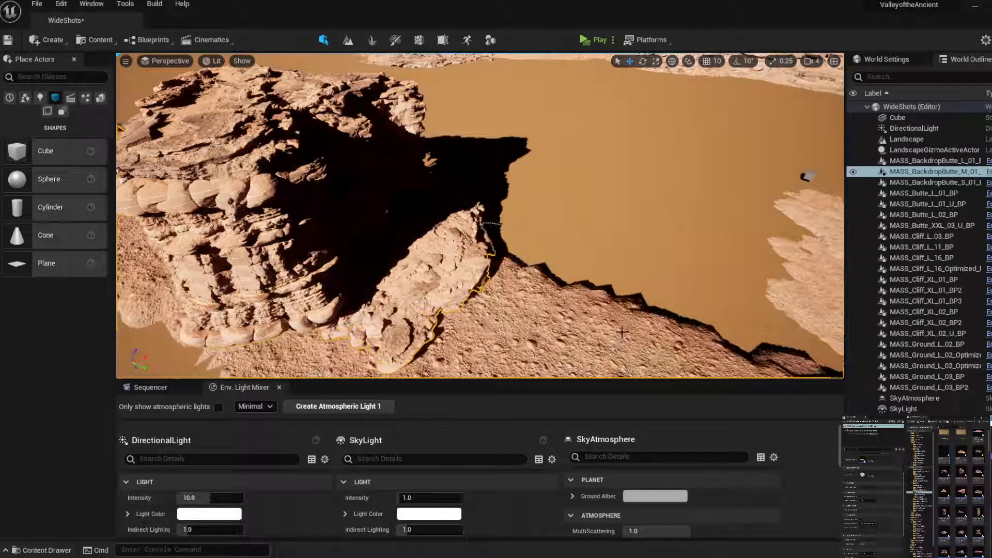
# Move the medium backdrop butte away from the foreground buttes to the far cliffs at the back of the canyon
pyautogui.moveTo(616, 257); pyautogui.dragTo(707, 227, button='right')
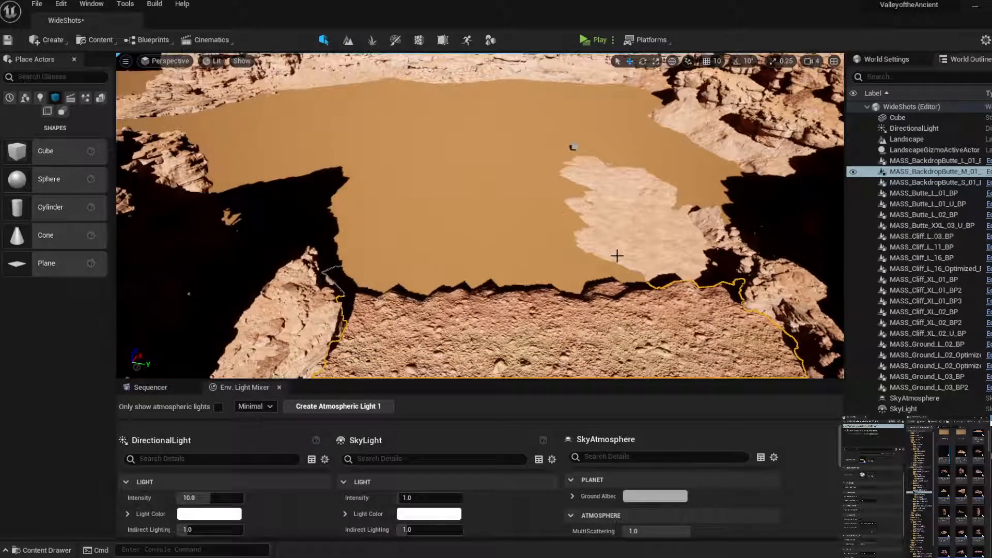
pyautogui.moveTo(615, 256)
pyautogui.mouseDown(button='right')
pyautogui.moveTo(672, 243)
pyautogui.moveTo(672, 315)
pyautogui.moveTo(604, 255)
pyautogui.mouseUp(button='right')
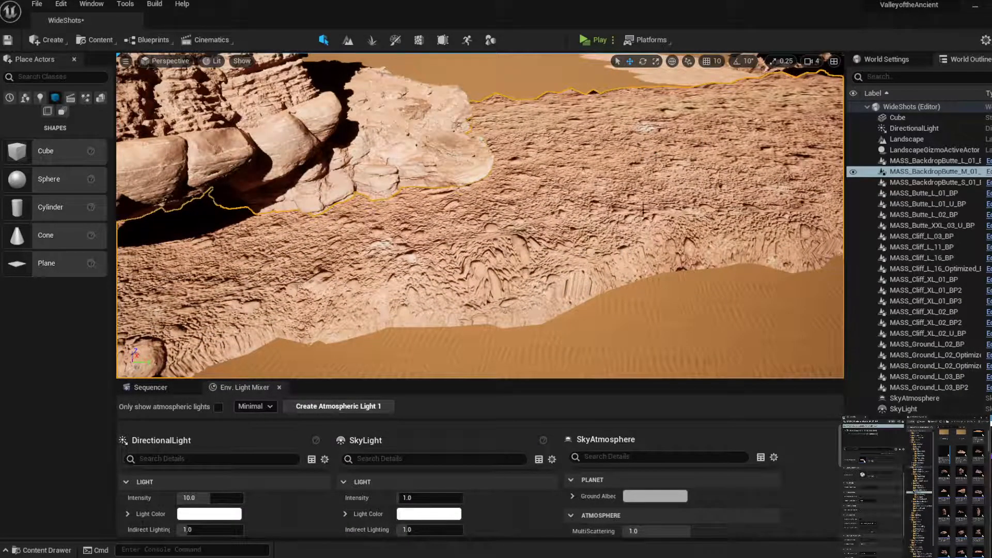
pyautogui.scroll(-8, 635, 197)
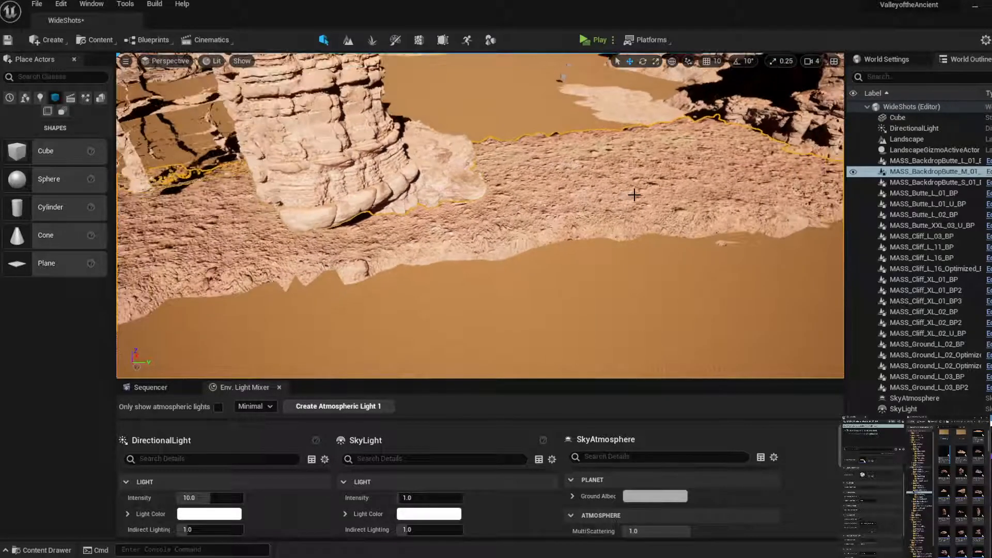
pyautogui.scroll(-6, 634, 194)
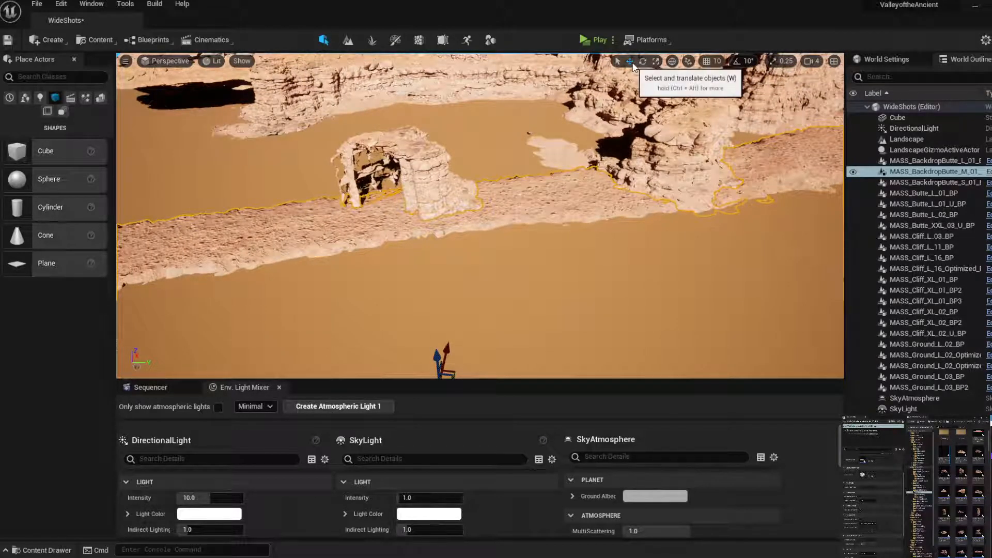
pyautogui.moveTo(436, 356); pyautogui.dragTo(471, 186)
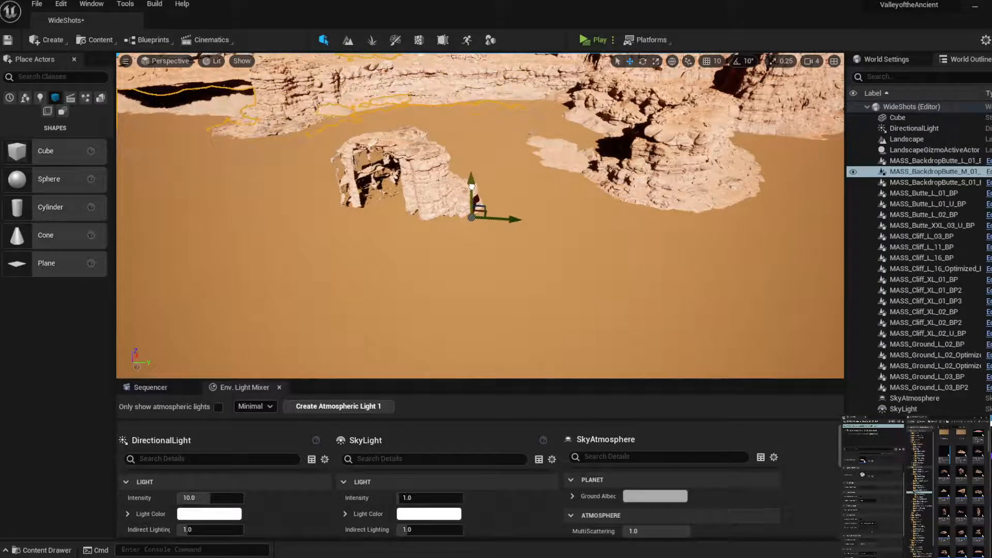
# Delete the MASS_BackdropButte_M_01 blueprint from the level
pyautogui.moveTo(472, 207); pyautogui.dragTo(450, 124, button='right')
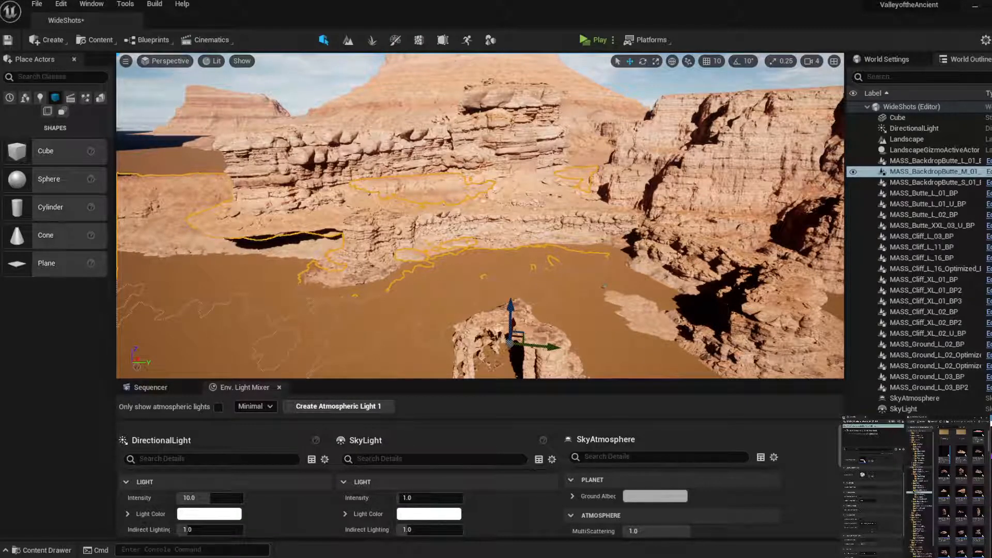
pyautogui.press('Delete')
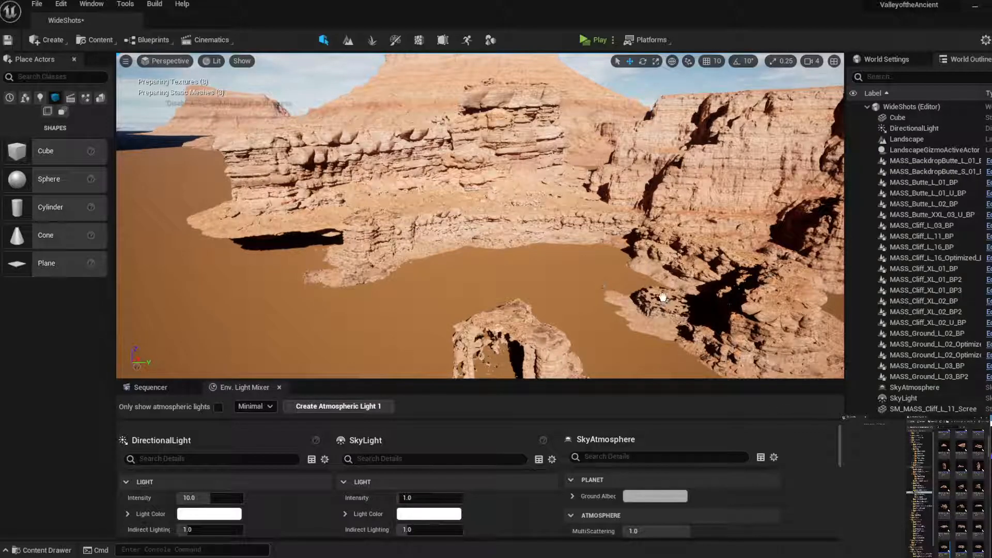
# Add the MASS_Butte_S_03_BP blueprint beside the flat ground at the foot of the canyon's right-hand rocks and lower it into the sand
pyautogui.click(669, 295)
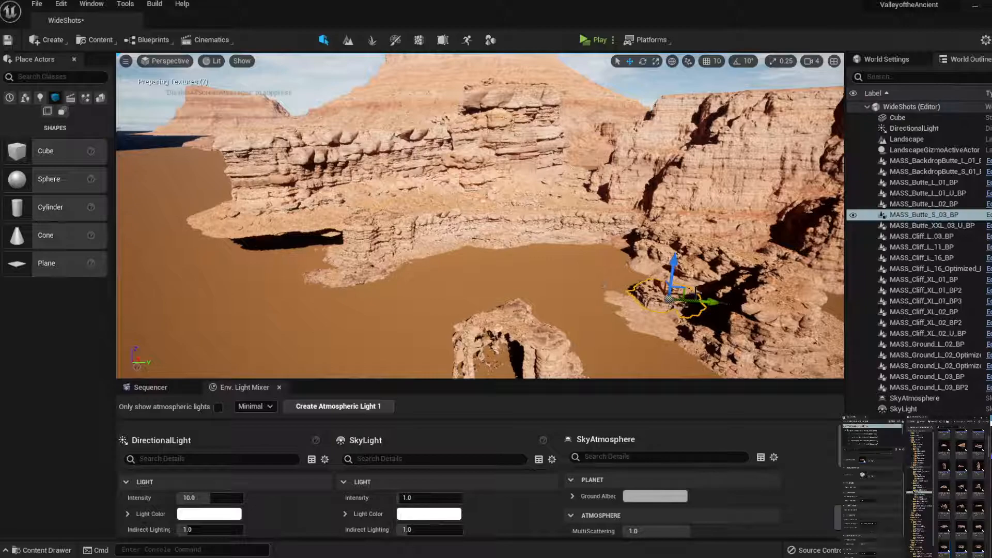
pyautogui.scroll(7, 673, 292)
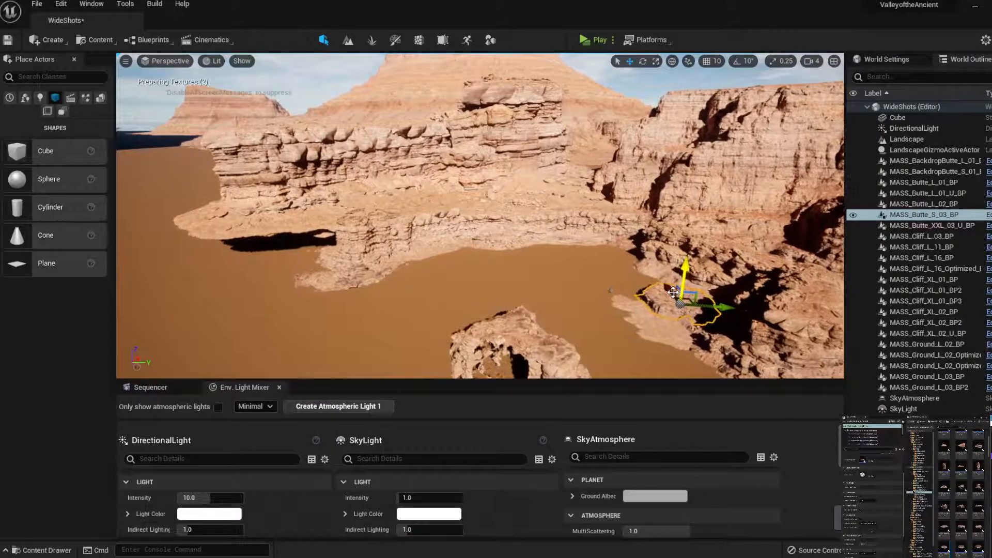
pyautogui.scroll(6, 673, 292)
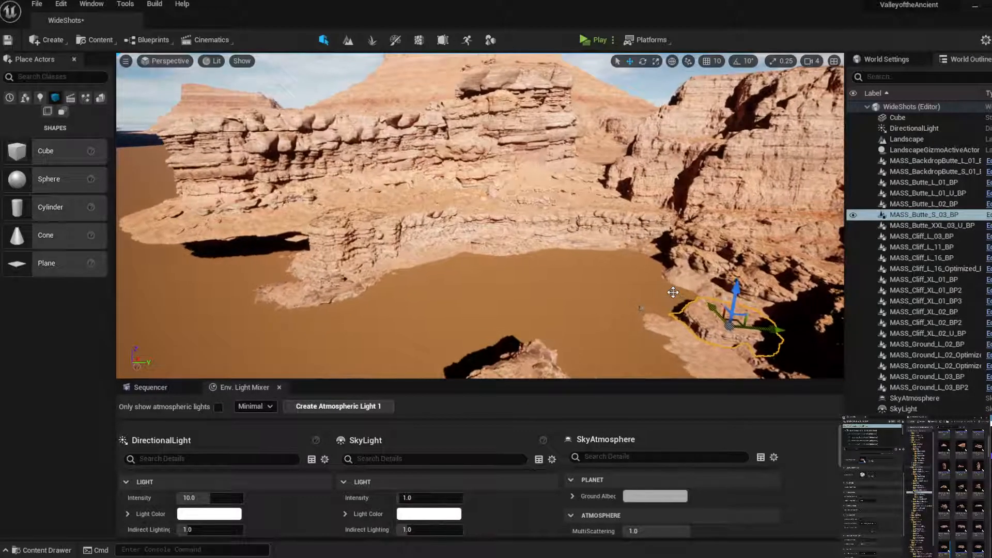
pyautogui.scroll(5, 673, 293)
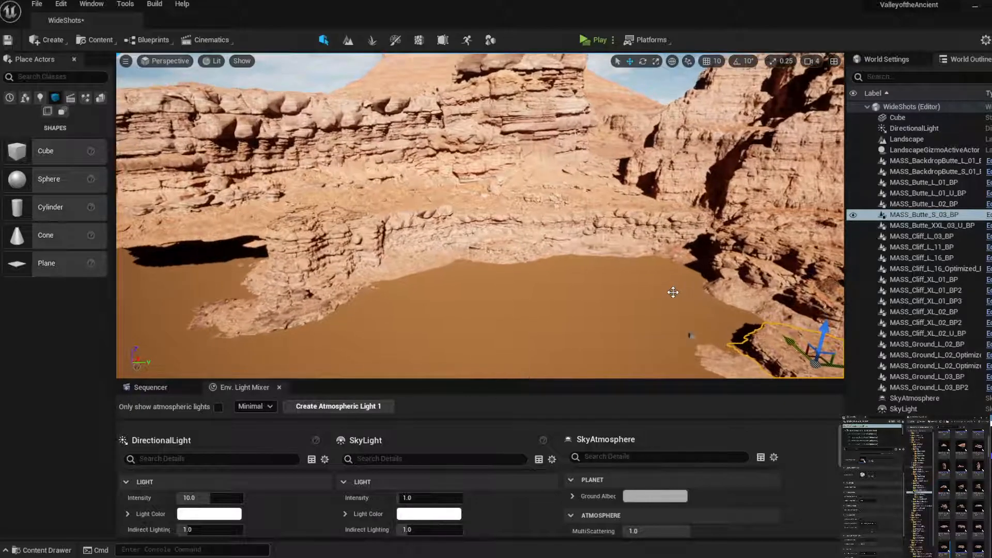
pyautogui.scroll(2, 673, 293)
pyautogui.moveTo(606, 262); pyautogui.dragTo(677, 286, button='right')
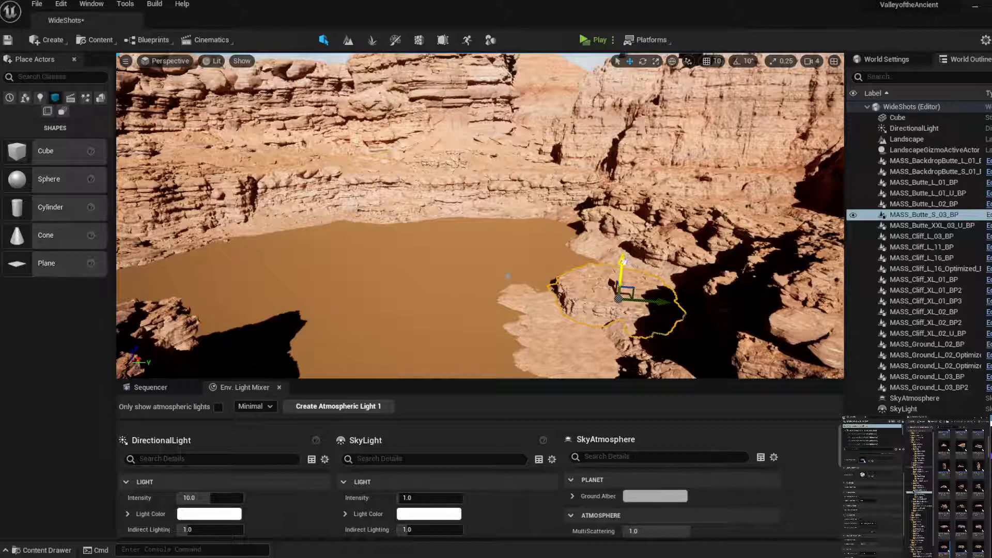
pyautogui.moveTo(622, 264); pyautogui.dragTo(624, 271)
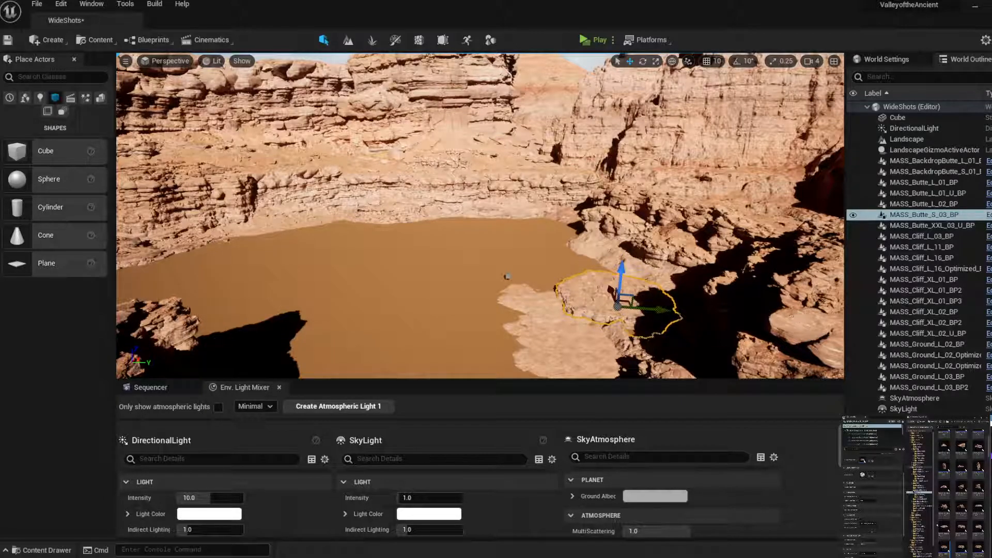
# Add MASS_Butte_S_04_BP half buried beside the small right-hand butte, and MASS_Boulders_XL_02_BP at the base of the far cliff
pyautogui.moveTo(962, 545); pyautogui.dragTo(559, 255)
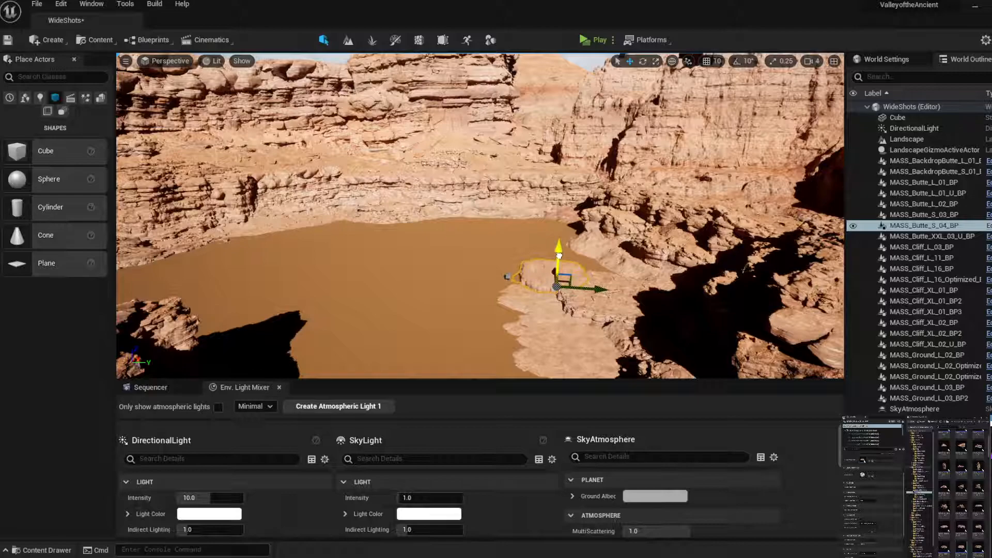
pyautogui.moveTo(506, 224); pyautogui.dragTo(507, 262, button='right')
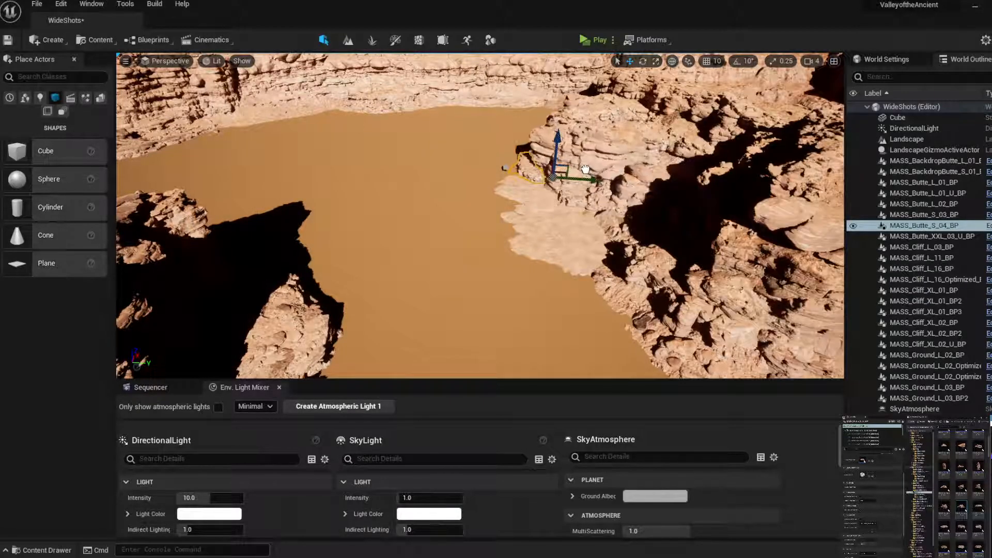
pyautogui.moveTo(571, 142); pyautogui.dragTo(509, 91)
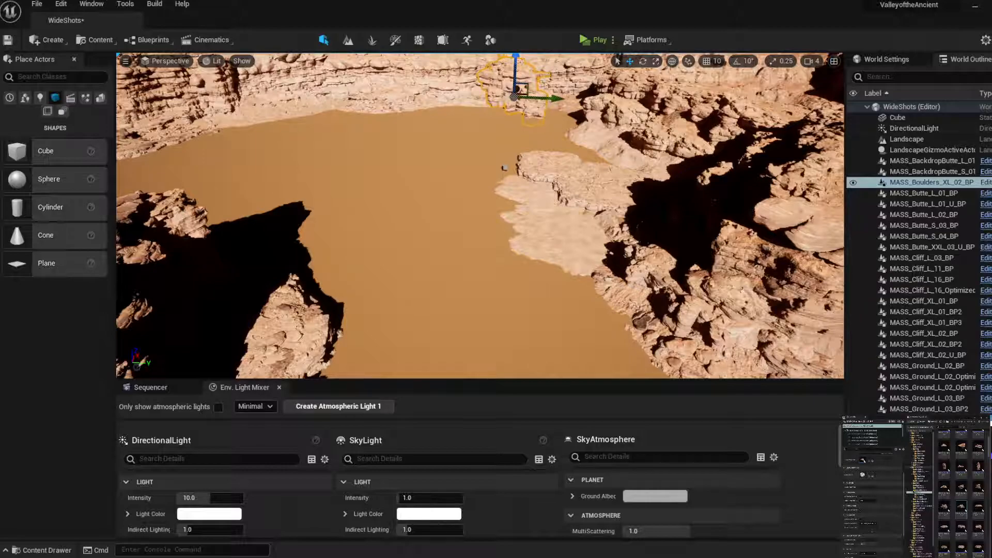
# Add another MASS_Butte_L_01_BP to the level, rotate it, and move it back against the base of the far cliff
pyautogui.moveTo(978, 507); pyautogui.dragTo(413, 167)
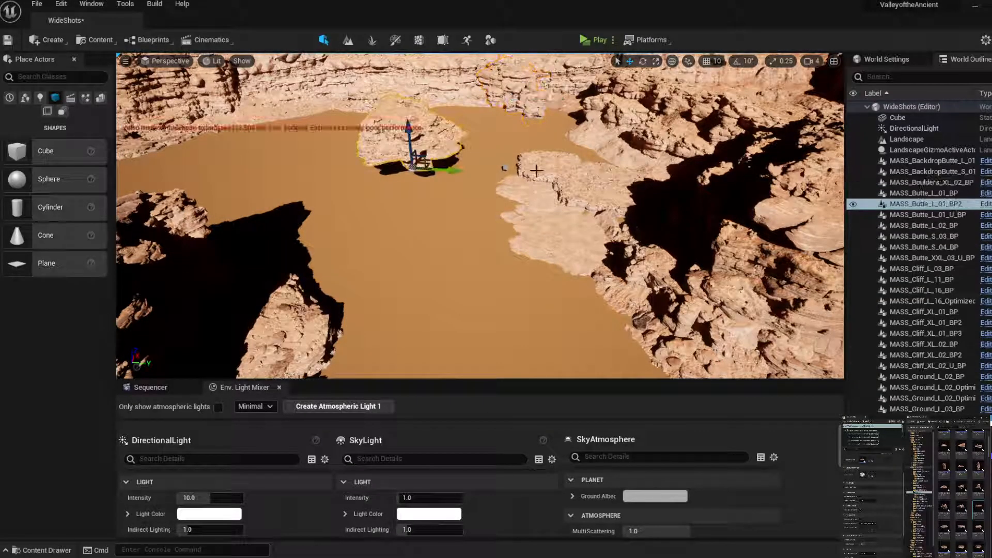
pyautogui.click(642, 61)
pyautogui.moveTo(458, 180); pyautogui.dragTo(463, 118)
pyautogui.click(630, 61)
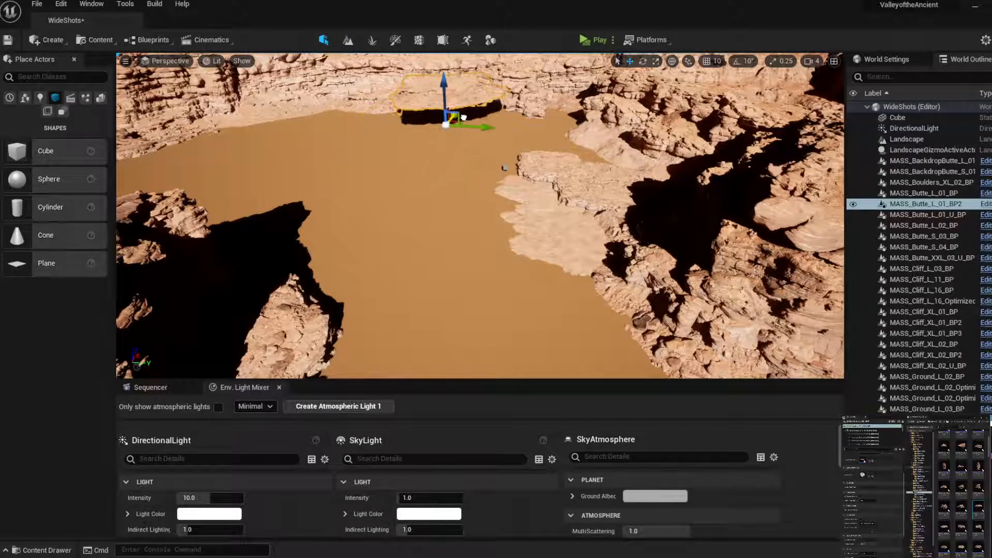
# Scale up the new large butte uniformly and lower it until only its top forms a ledge along the far cliff
pyautogui.click(655, 61)
pyautogui.moveTo(451, 120); pyautogui.dragTo(522, 84)
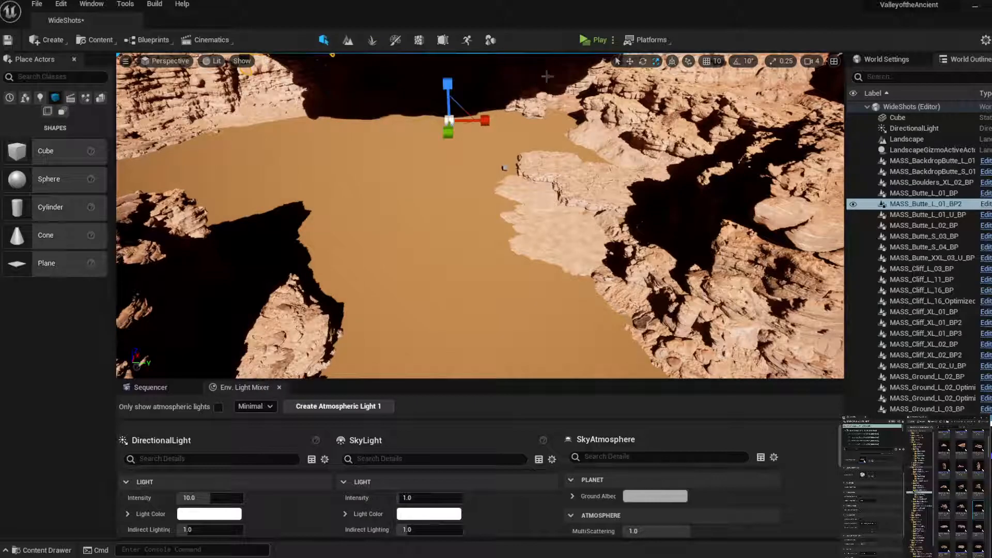
pyautogui.click(630, 60)
pyautogui.moveTo(448, 84); pyautogui.dragTo(486, 212)
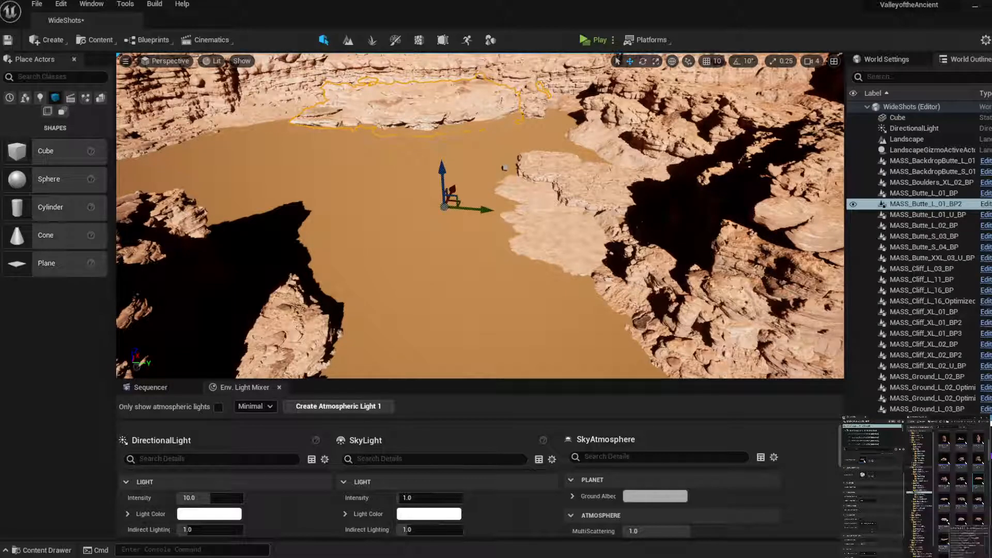
# Add MASS_Butte_S_03_BP and the optimized MASS_Butte_S_04 beside the left foreground rocks, sinking the latter deeper into the sand
pyautogui.moveTo(945, 521); pyautogui.dragTo(342, 250)
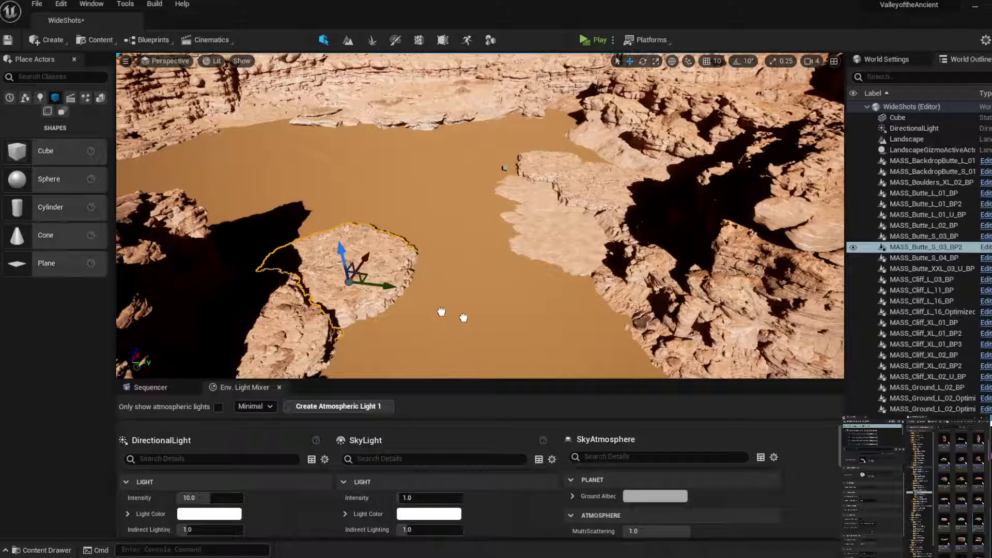
pyautogui.moveTo(441, 312); pyautogui.dragTo(391, 342)
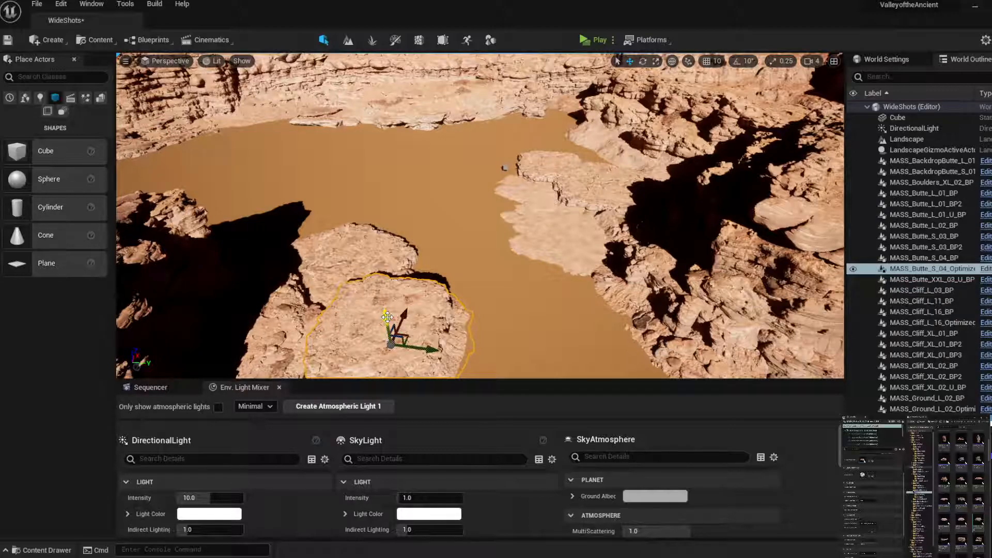
pyautogui.moveTo(387, 317); pyautogui.dragTo(395, 339)
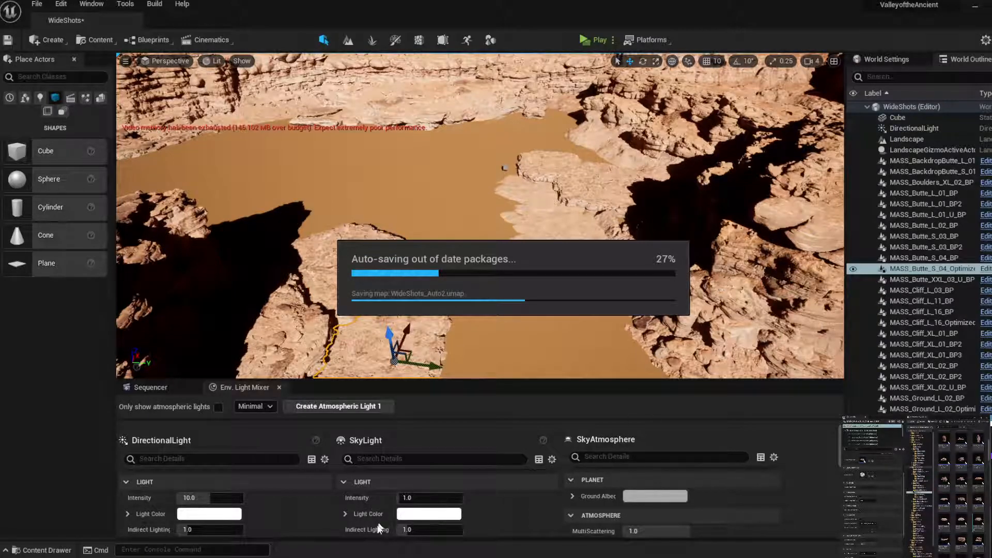
# Switch to the "Amazing Shots of DUNE" video in the browser and study the desert sand shot between 3:34 and 3:37
pyautogui.moveTo(327, 557)
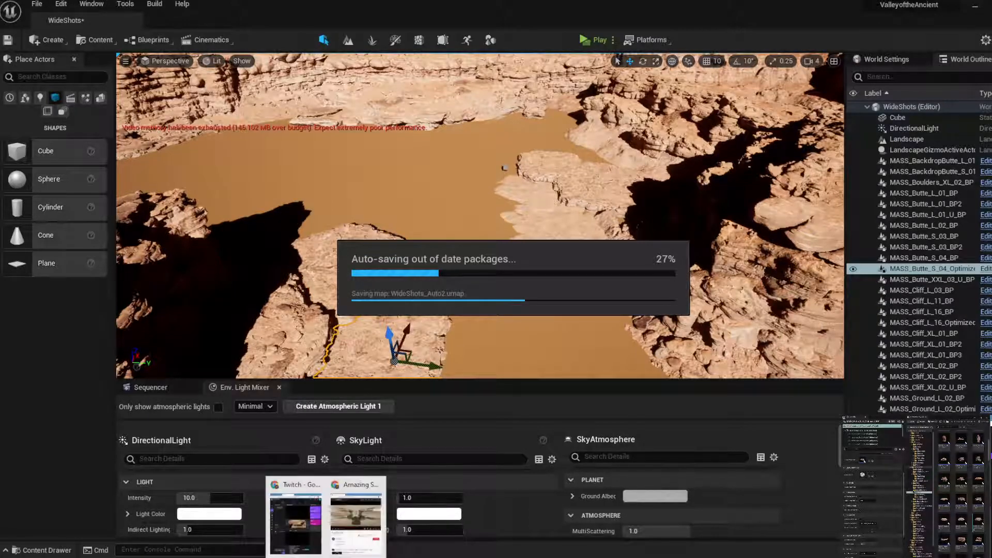
pyautogui.click(348, 512)
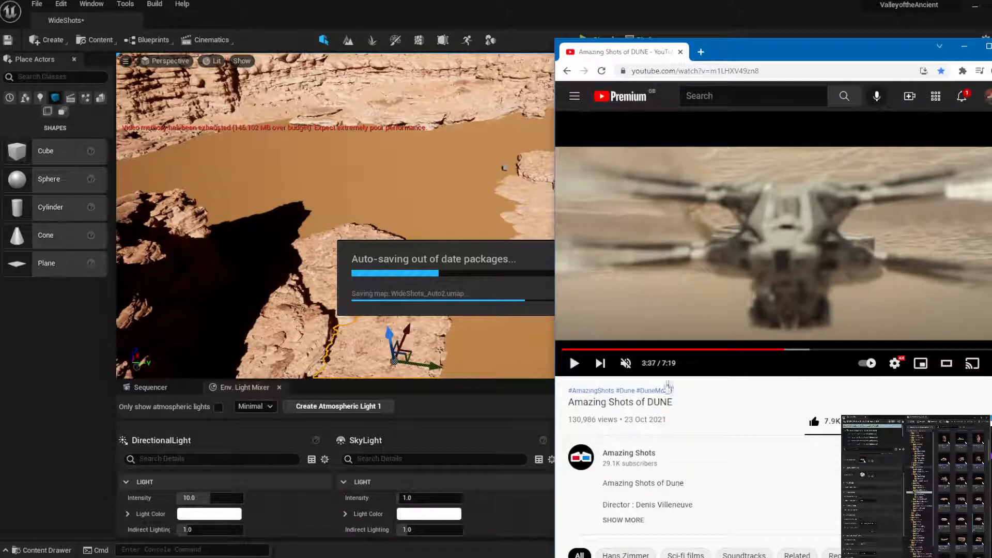
pyautogui.click(781, 350)
pyautogui.moveTo(781, 352); pyautogui.dragTo(783, 352)
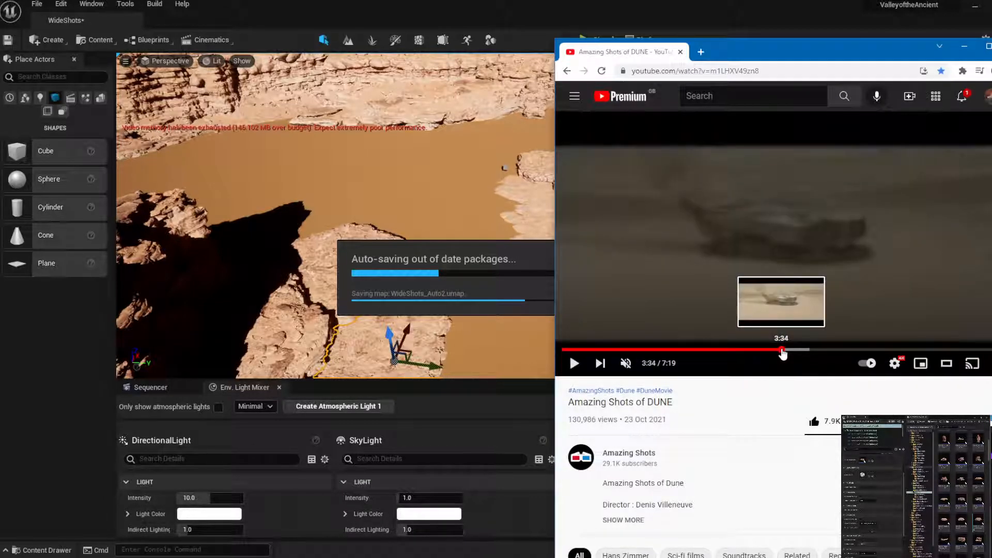
pyautogui.click(574, 363)
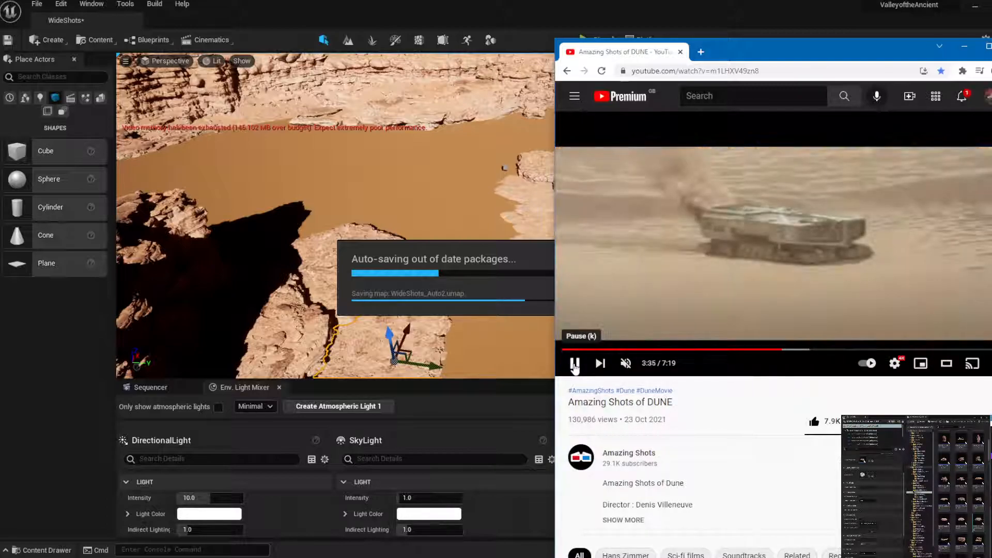
pyautogui.click(574, 363)
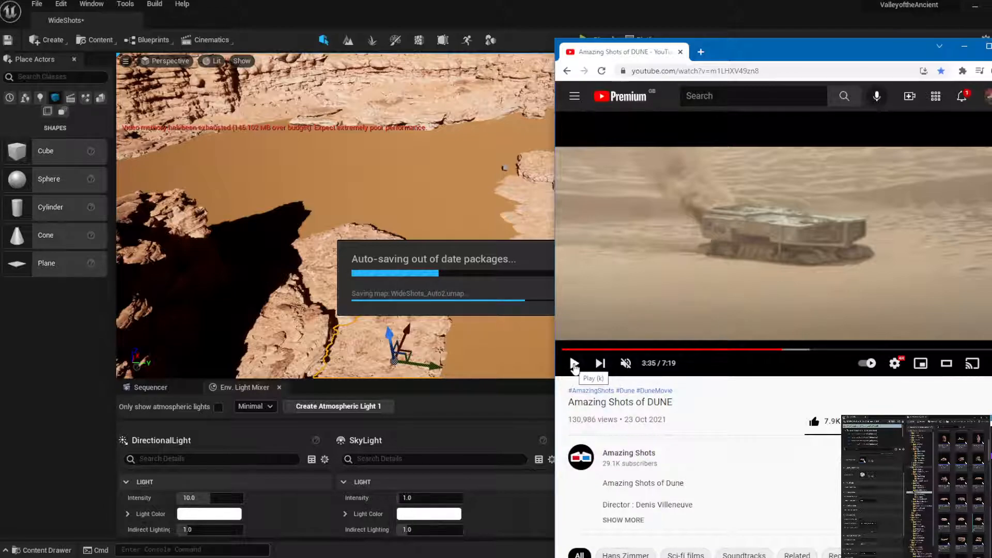
pyautogui.click(574, 364)
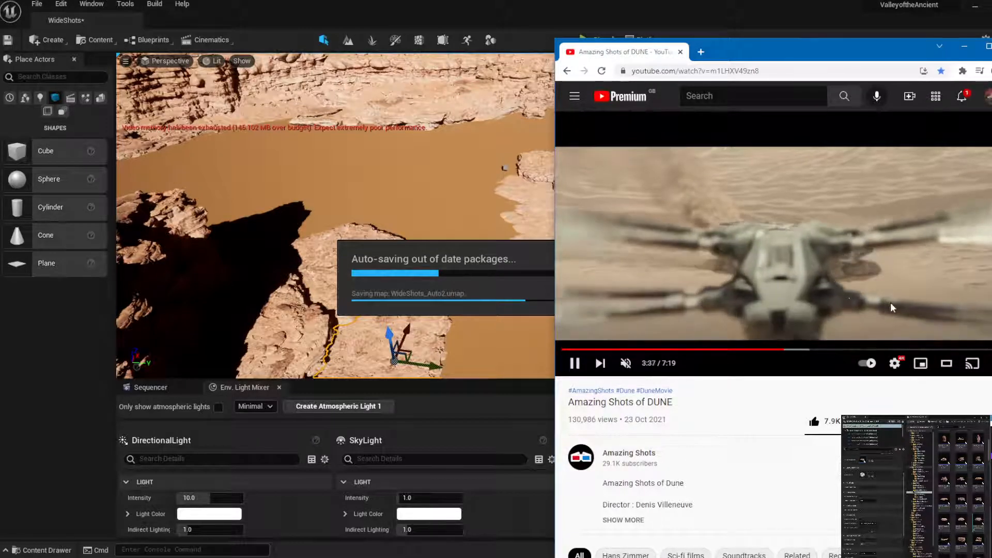
pyautogui.click(583, 365)
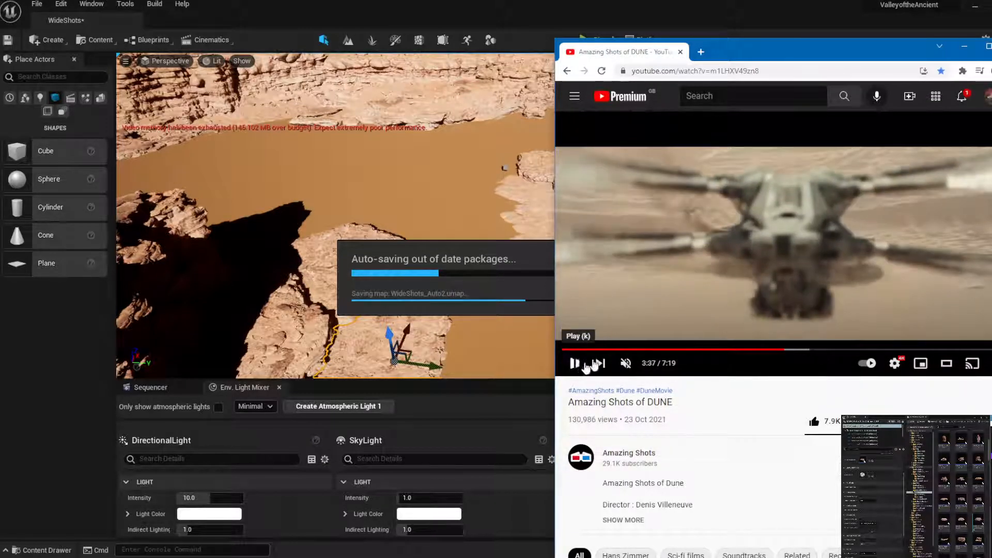
pyautogui.click(964, 47)
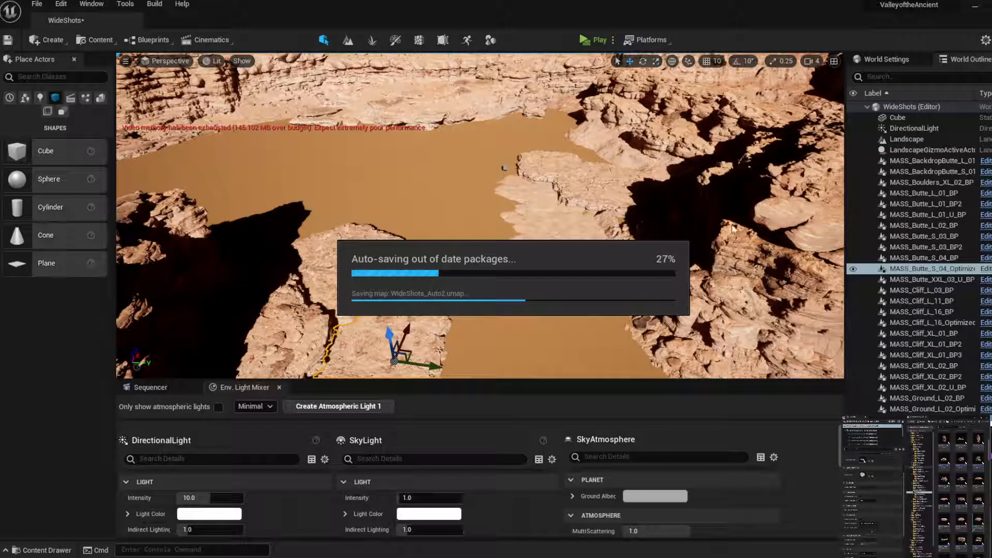
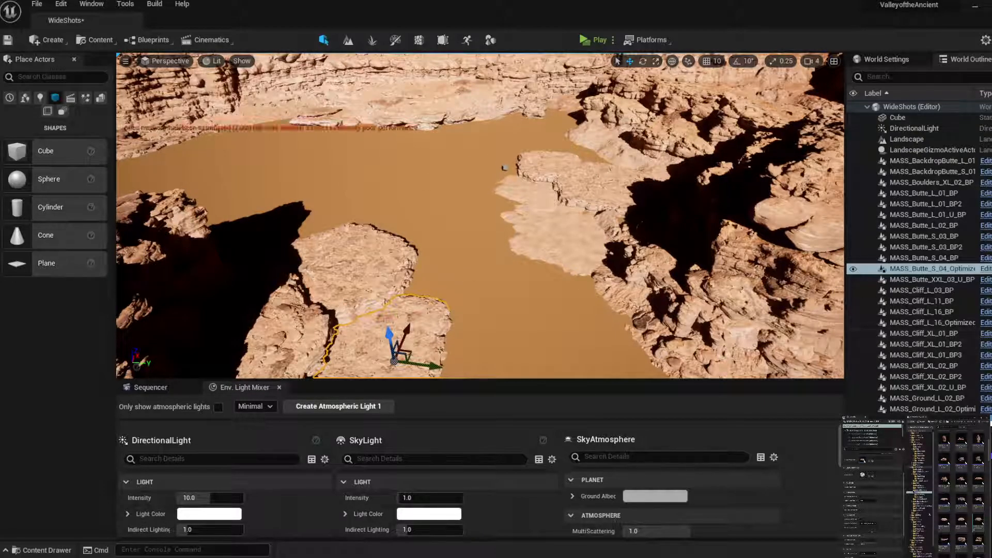
# Add MASS_Butte_S_04_BP at the foot of the right foreground rocks and MASS_Butte_L_01_BP by the far left cliff
pyautogui.moveTo(969, 540); pyautogui.dragTo(618, 289)
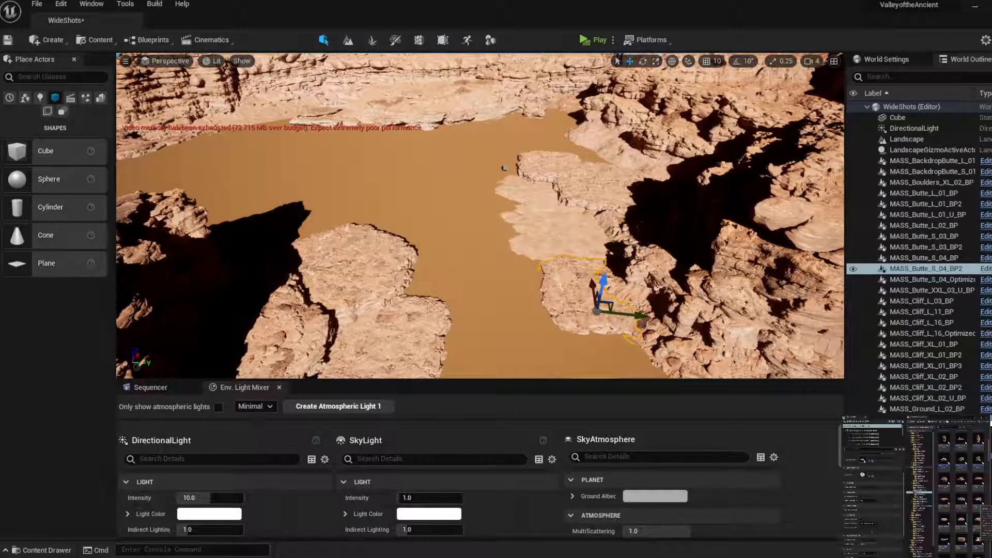
pyautogui.moveTo(978, 481); pyautogui.dragTo(287, 135)
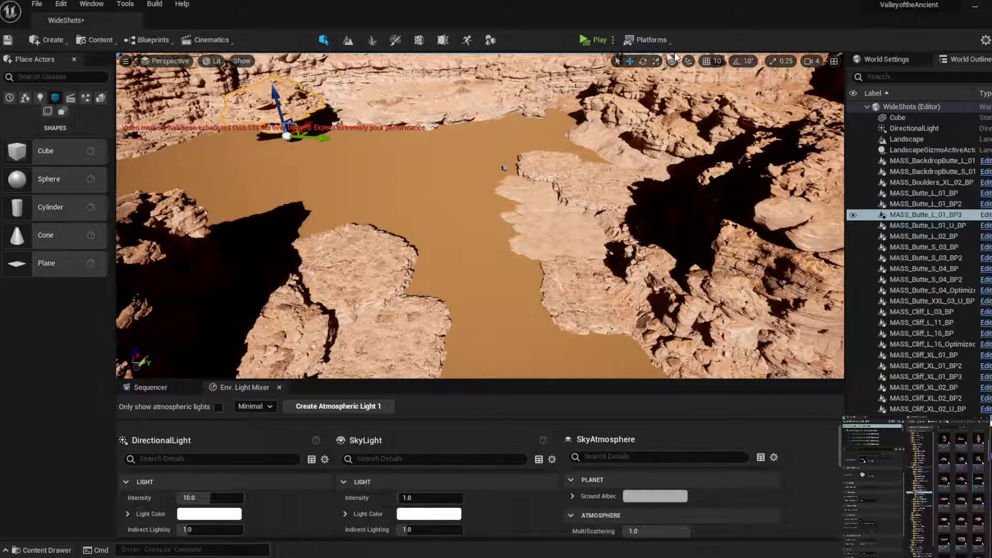
# Rotate the newest large butte to follow the far left cliff line and shift it down into the sand
pyautogui.click(643, 61)
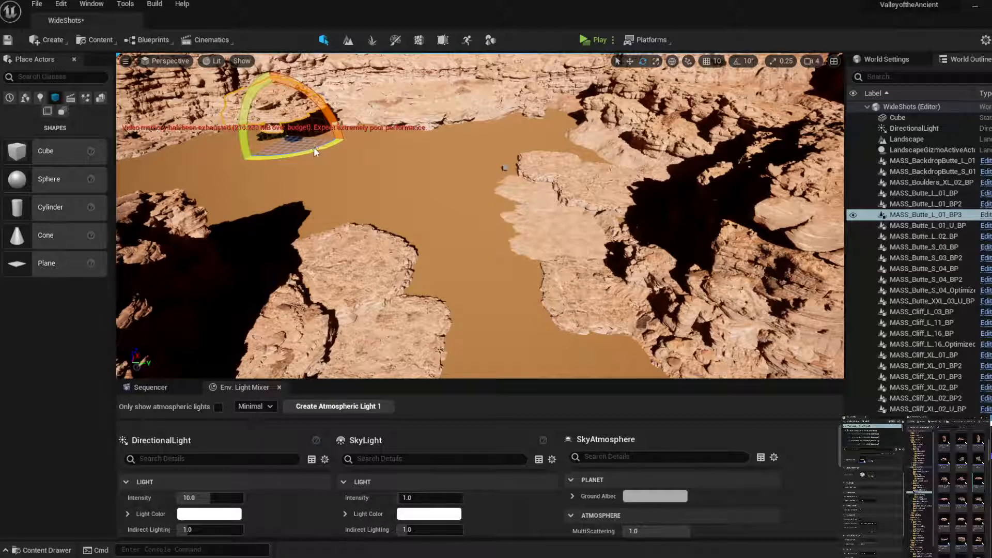
pyautogui.moveTo(314, 150); pyautogui.dragTo(264, 152)
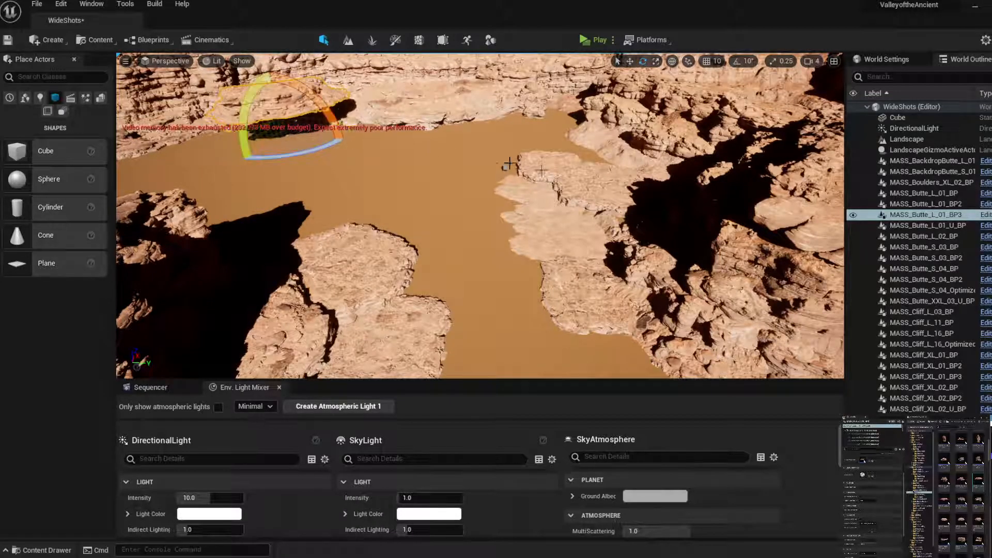
pyautogui.click(630, 61)
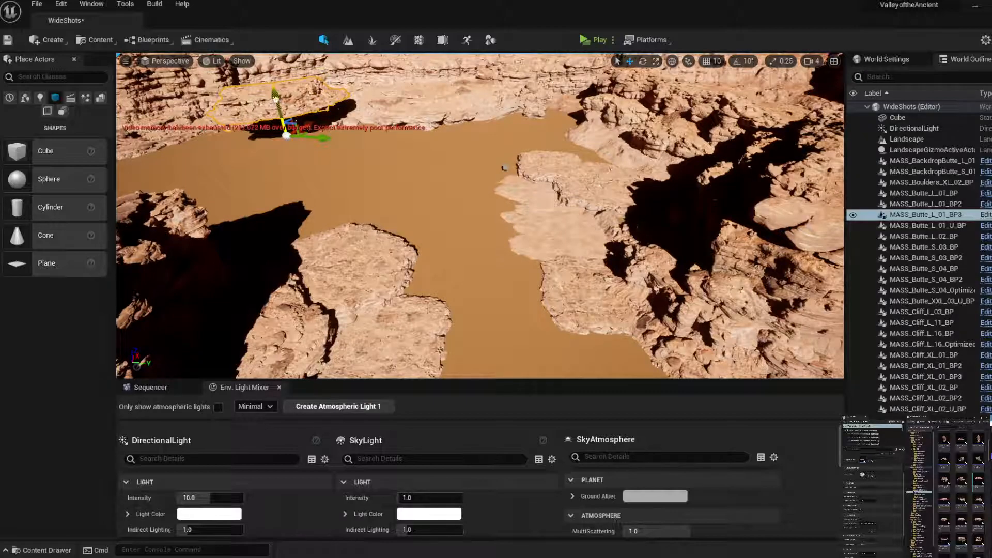
pyautogui.moveTo(275, 99); pyautogui.dragTo(279, 149)
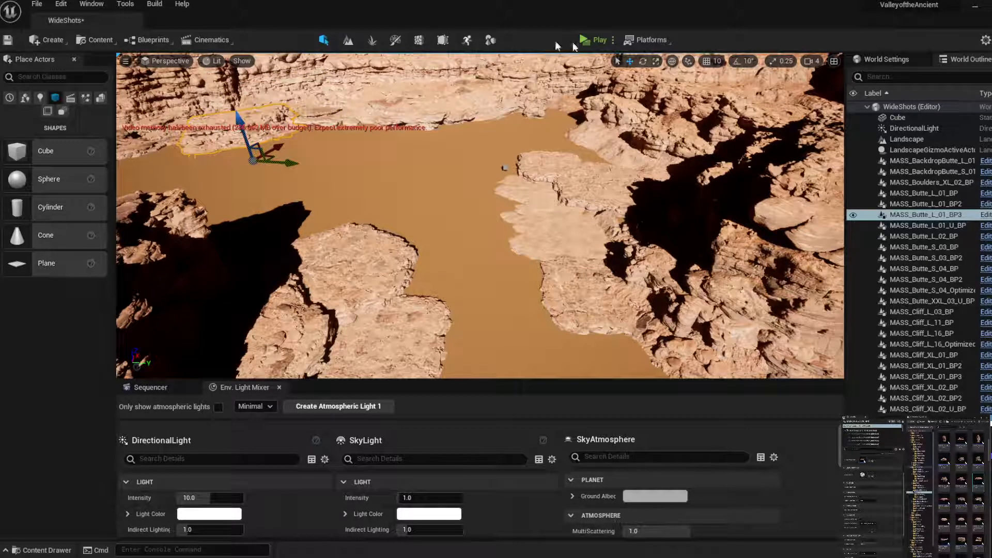
# Scale up that large butte uniformly and sink it until it forms a low ledge along the far left cliff base
pyautogui.click(655, 61)
pyautogui.moveTo(266, 165); pyautogui.dragTo(550, 76)
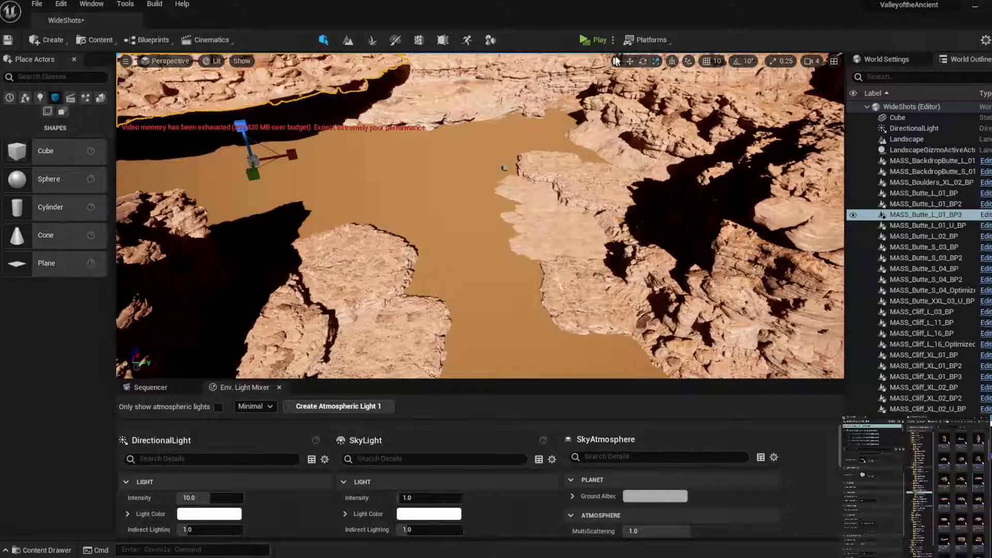
pyautogui.click(629, 61)
pyautogui.moveTo(245, 121); pyautogui.dragTo(306, 183)
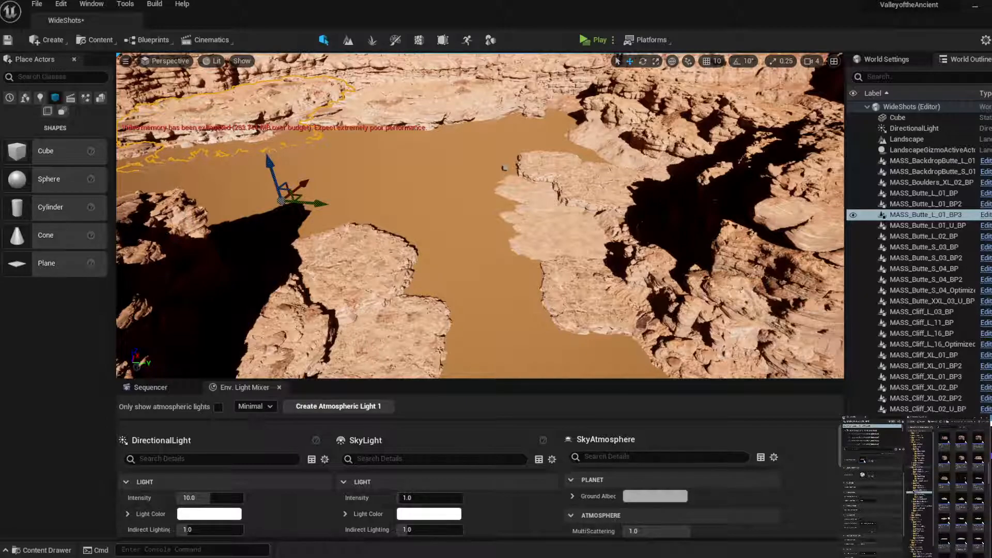
# Add ground rock pieces along the right bank, from the foreground edge to the ledge beside the shadowed gap
pyautogui.click(633, 344)
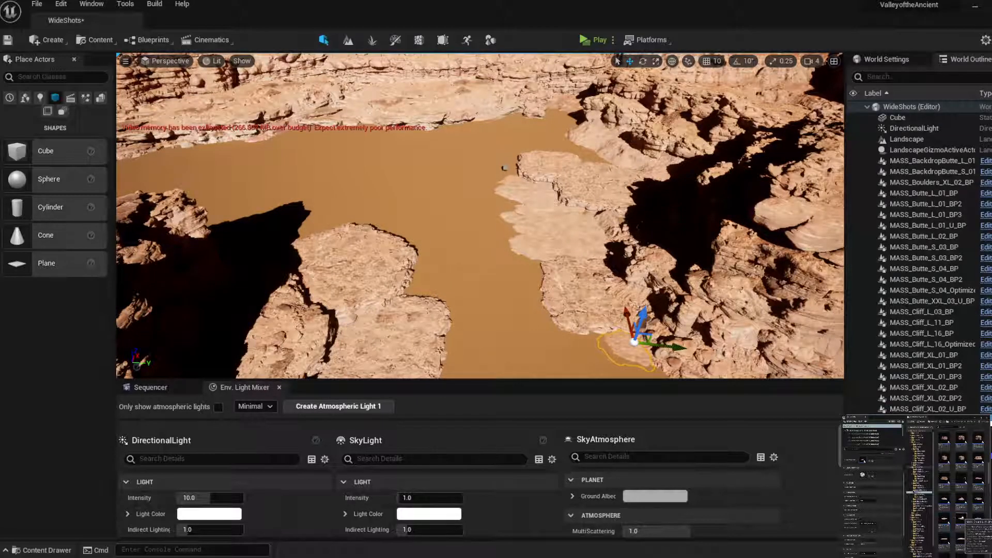
pyautogui.moveTo(962, 518); pyautogui.dragTo(602, 356)
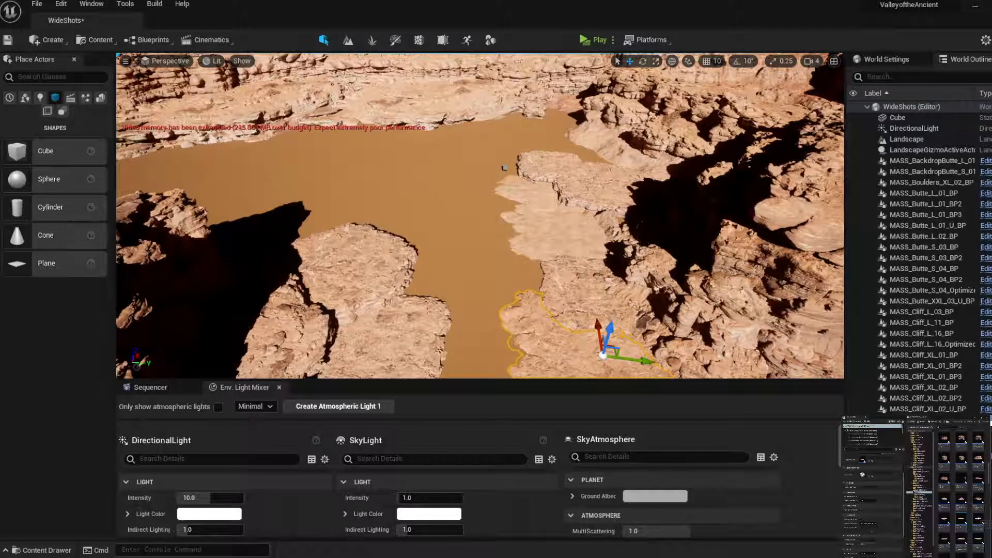
pyautogui.moveTo(978, 520); pyautogui.dragTo(590, 157)
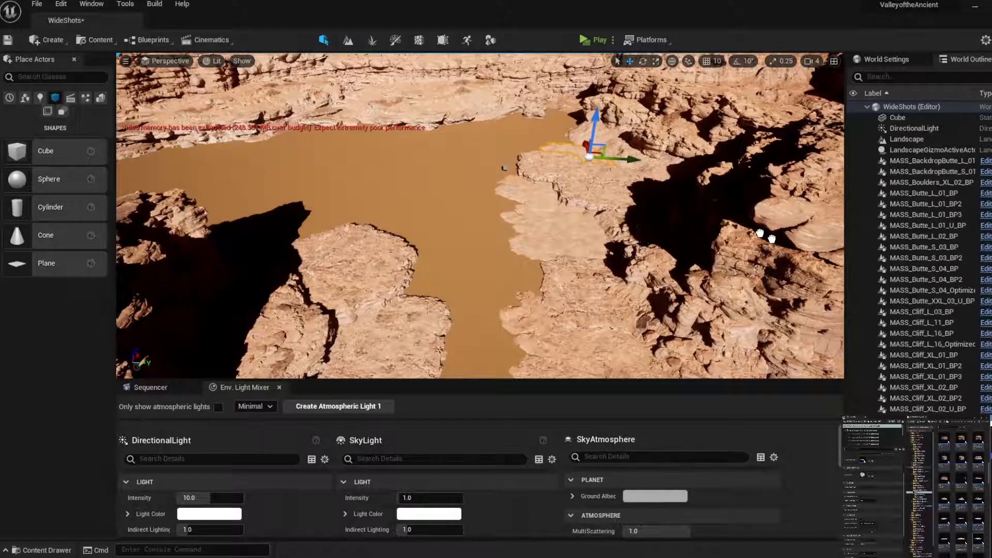
pyautogui.moveTo(628, 220); pyautogui.dragTo(625, 220)
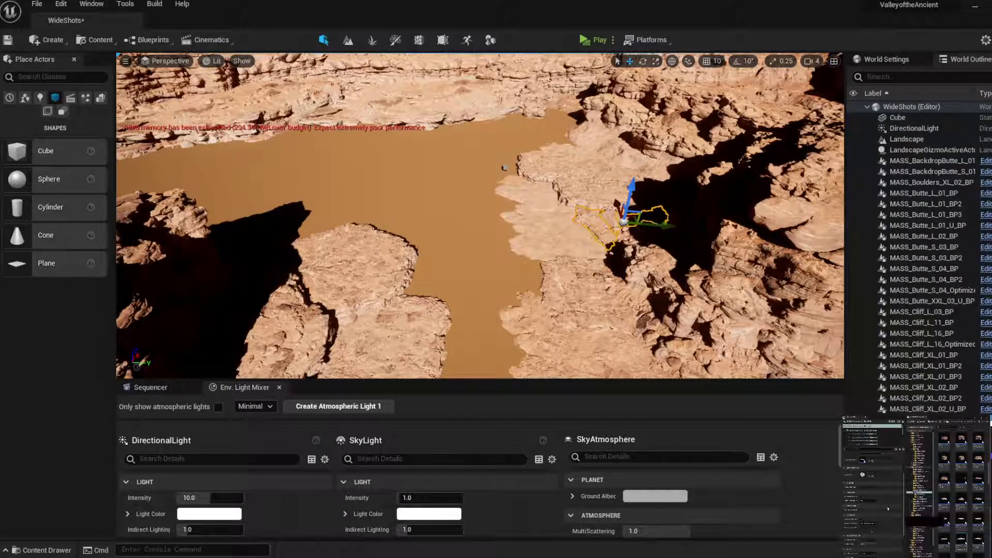
# Place flat ground rocks along the base of the far cliff, from its right end to the middle
pyautogui.moveTo(554, 115); pyautogui.dragTo(553, 113)
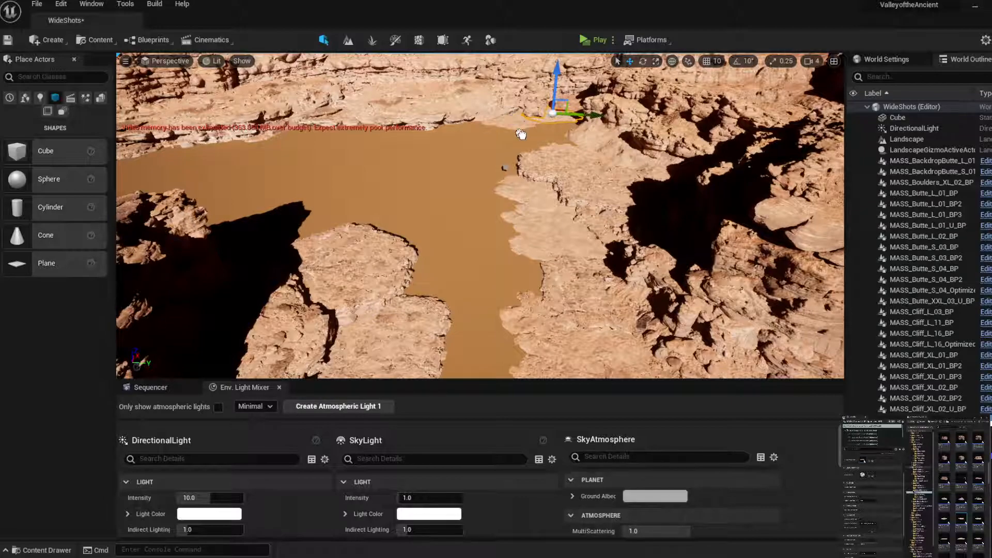
pyautogui.moveTo(514, 122); pyautogui.dragTo(467, 128)
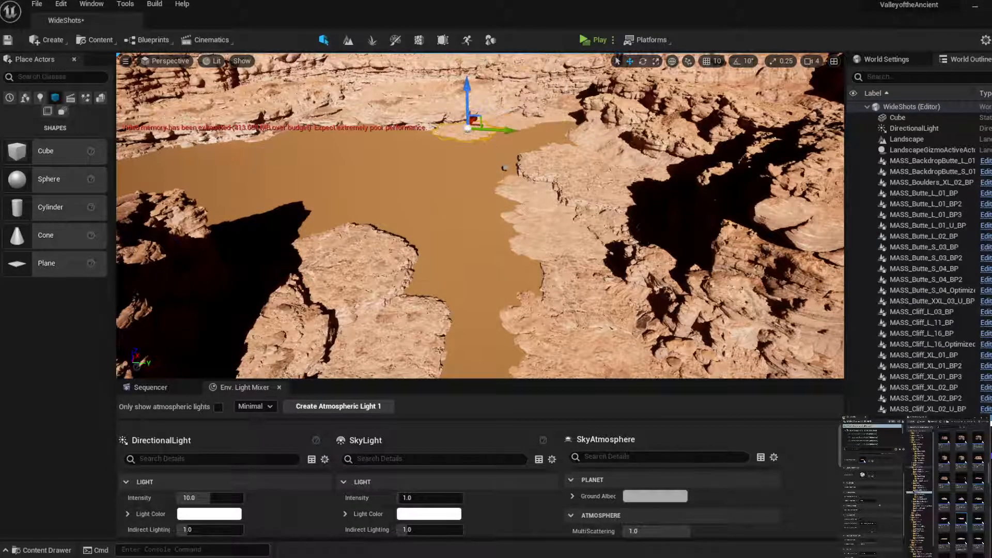
pyautogui.click(408, 141)
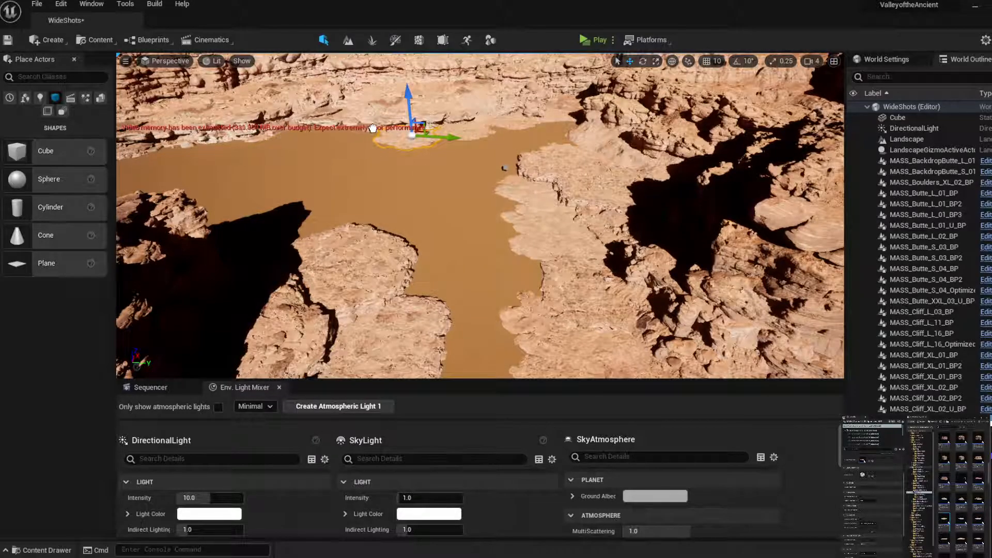
pyautogui.moveTo(444, 140); pyautogui.dragTo(466, 144)
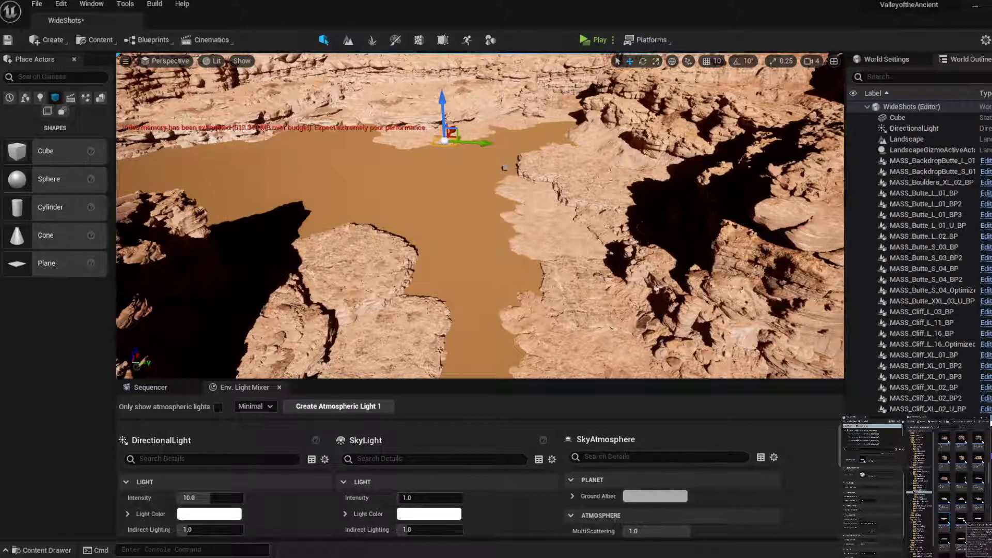
# Extend the row of ground rocks, including MASS_Ground_L_02_Optimized, along the far cliff base to its left end
pyautogui.click(363, 129)
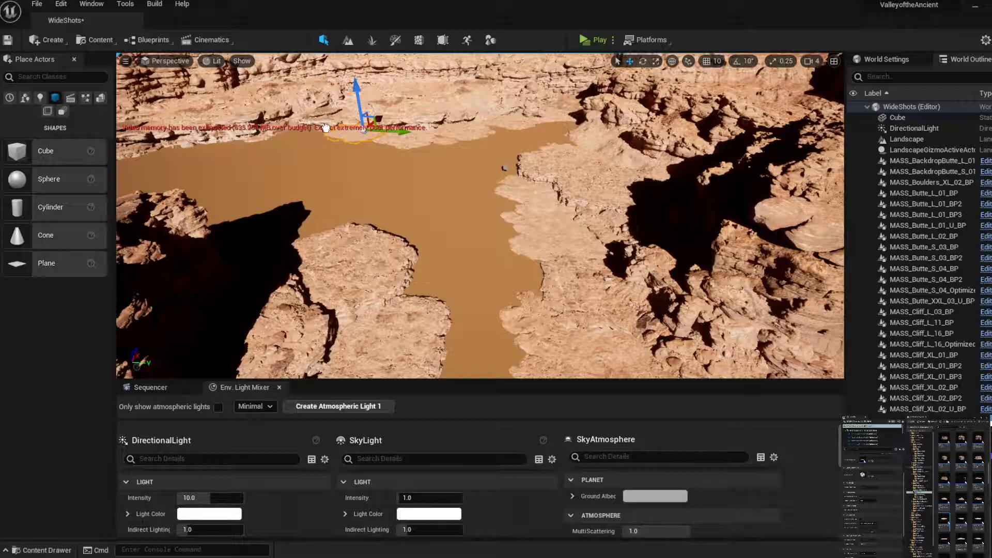
pyautogui.moveTo(327, 129); pyautogui.dragTo(291, 128)
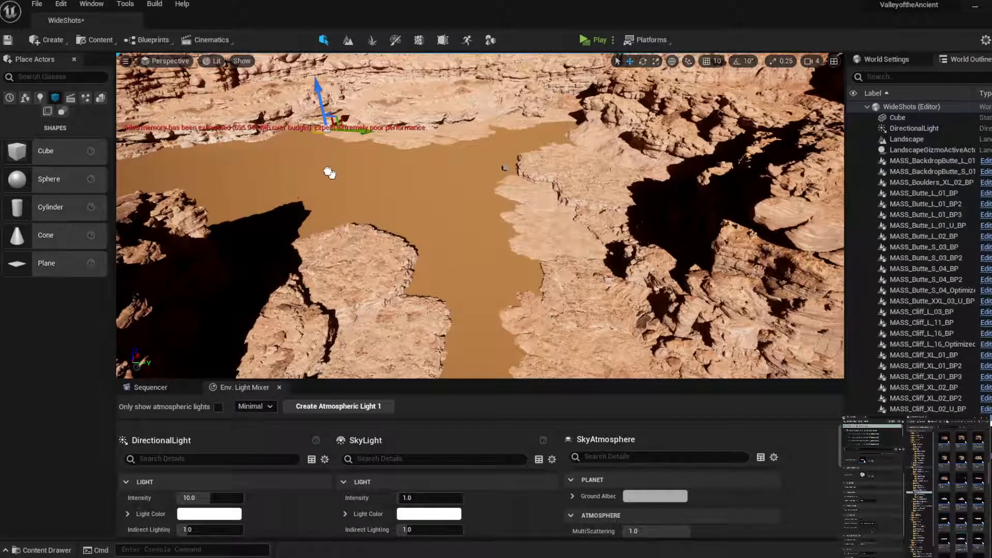
pyautogui.click(301, 133)
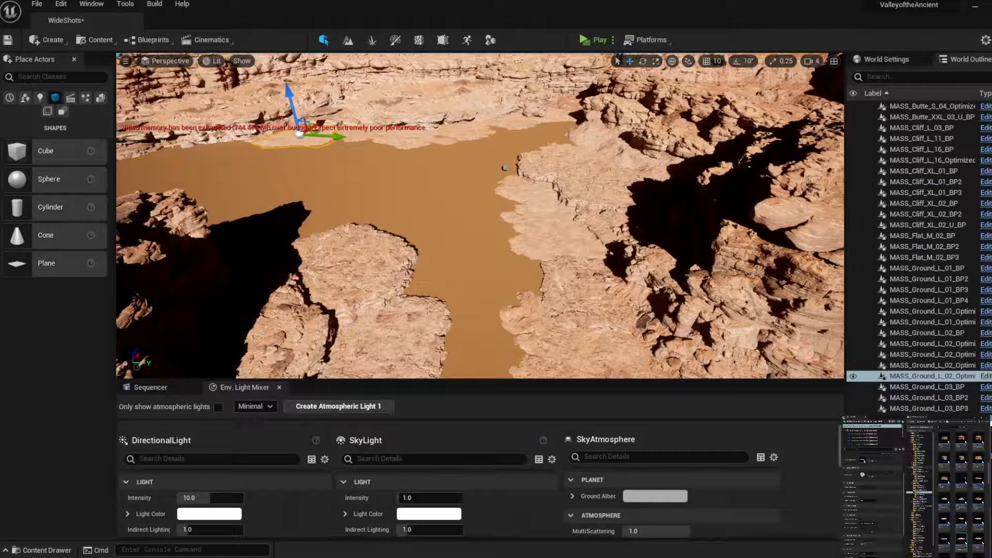
pyautogui.click(230, 145)
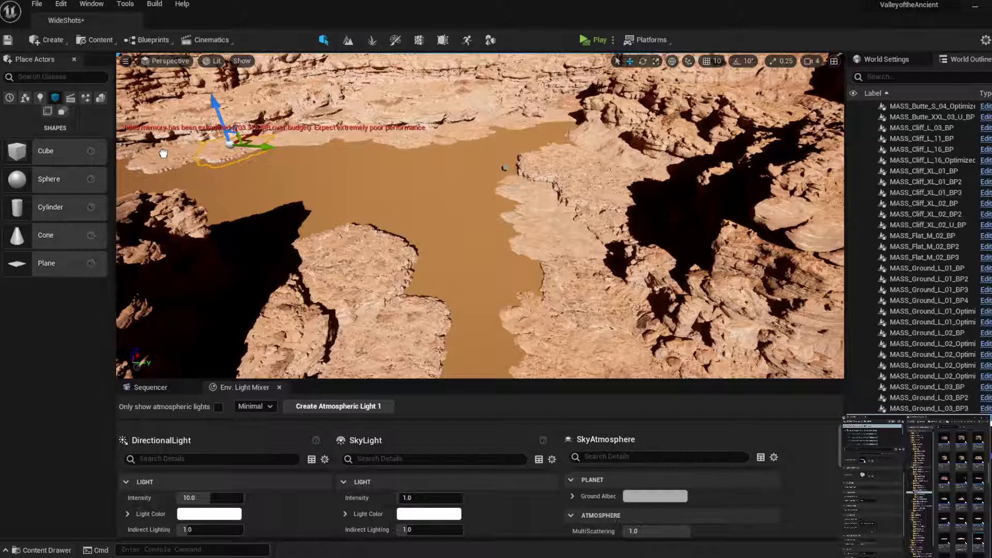
pyautogui.moveTo(166, 153); pyautogui.dragTo(165, 154)
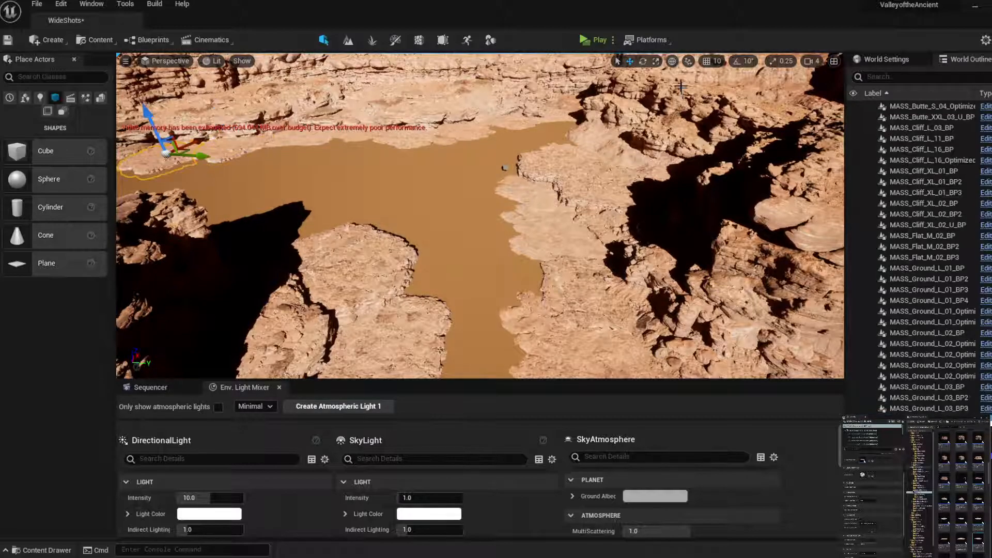
# Rotate the leftmost ground rock 100° about its vertical axis and return to the Move tool
pyautogui.press('e')
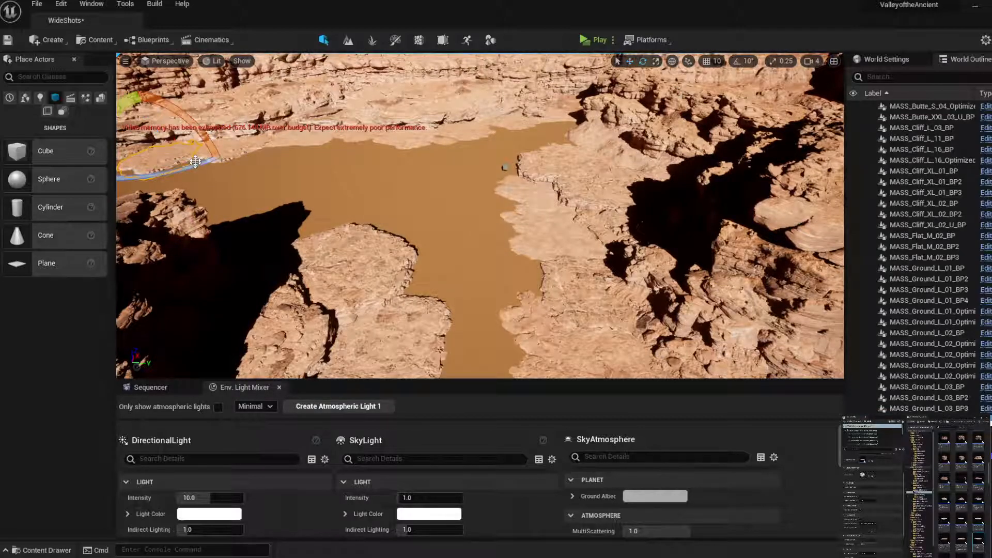
pyautogui.moveTo(196, 161); pyautogui.dragTo(222, 165)
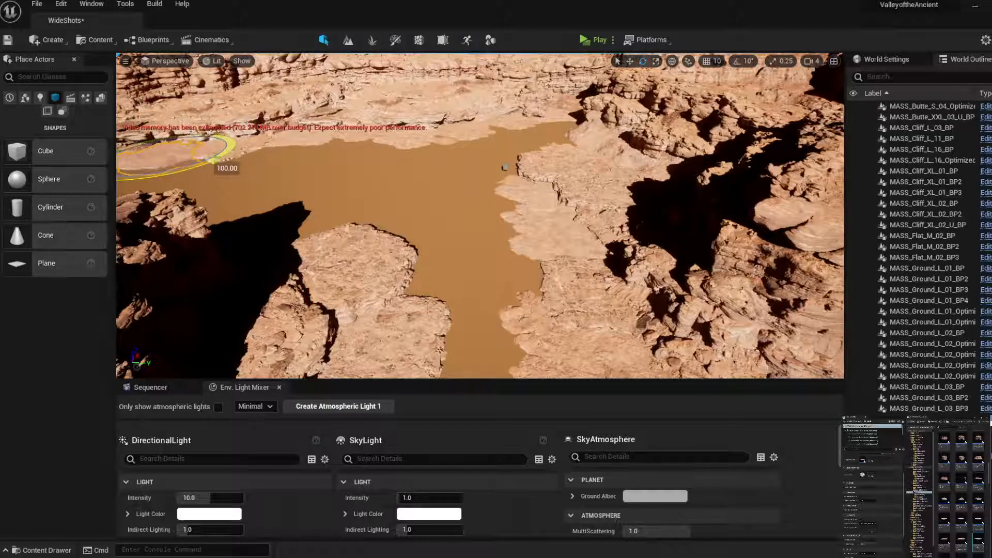
pyautogui.click(630, 61)
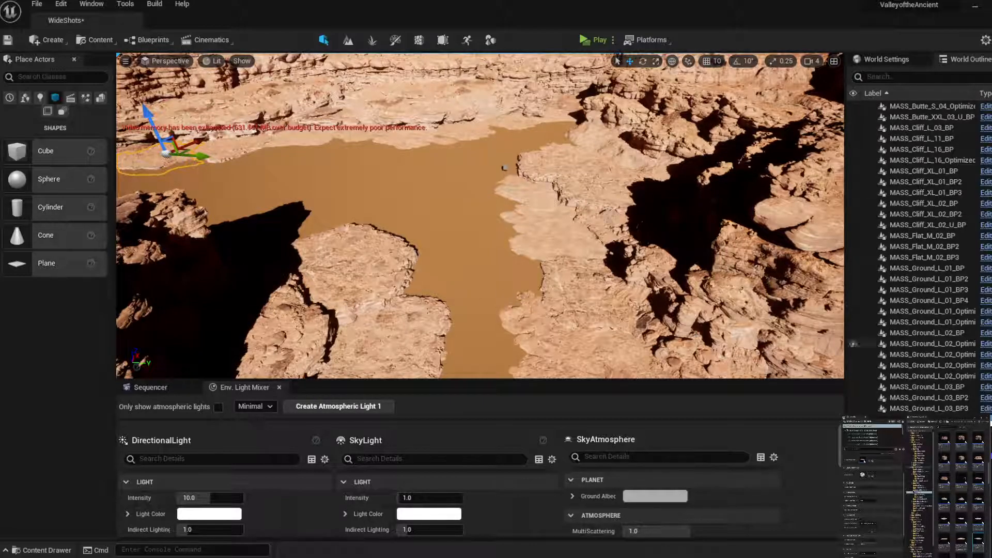
# Add MASS_Flat_M_02_BP at the left foreground ledge's edge and MASS_Ground_L_02_Optimized in the shaded gap behind that ledge
pyautogui.moveTo(948, 529); pyautogui.dragTo(410, 293)
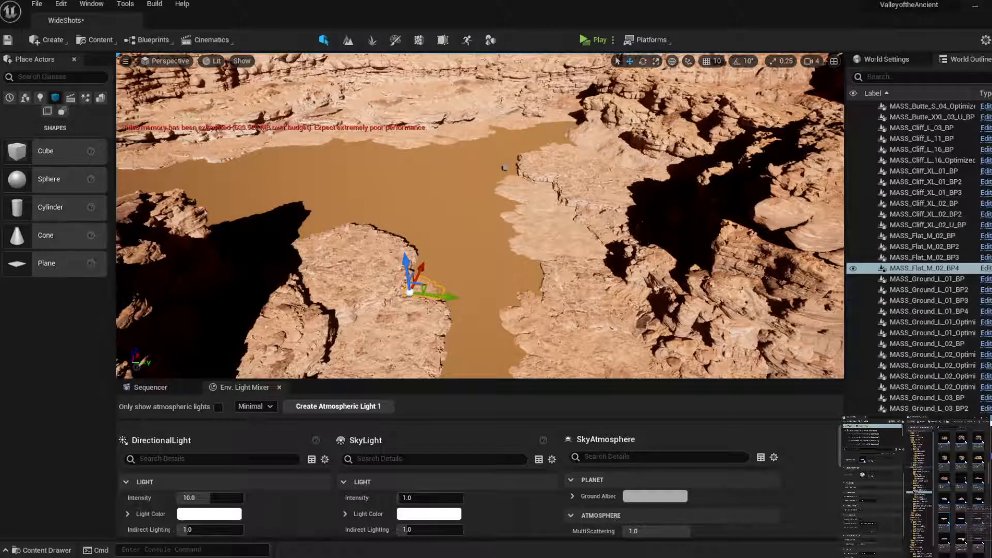
pyautogui.moveTo(961, 522); pyautogui.dragTo(225, 258)
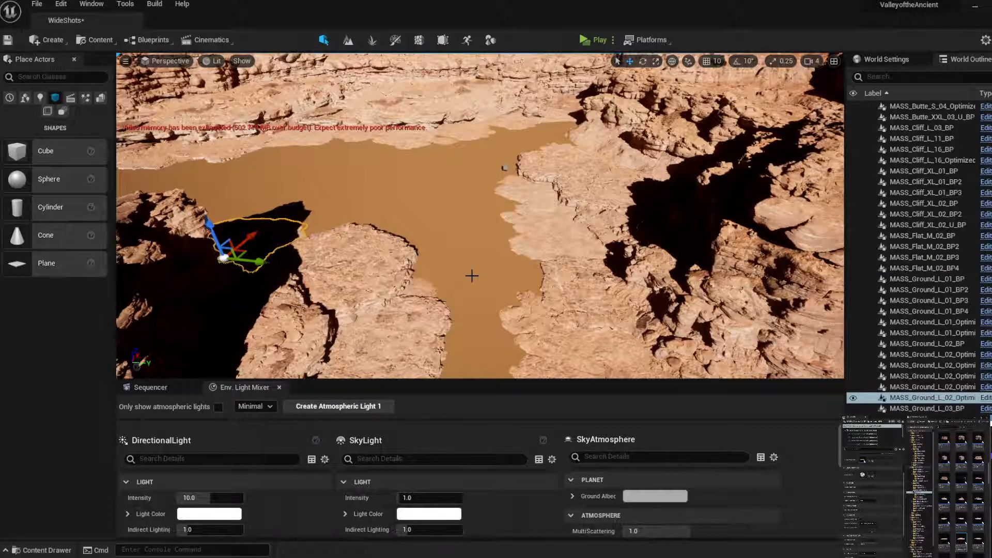
# Recolour the Landscape's sand material to a pinkish tan that matches the canyon rocks, judging it from ground level
pyautogui.moveTo(485, 319); pyautogui.dragTo(488, 221, button='right')
pyautogui.press('q')
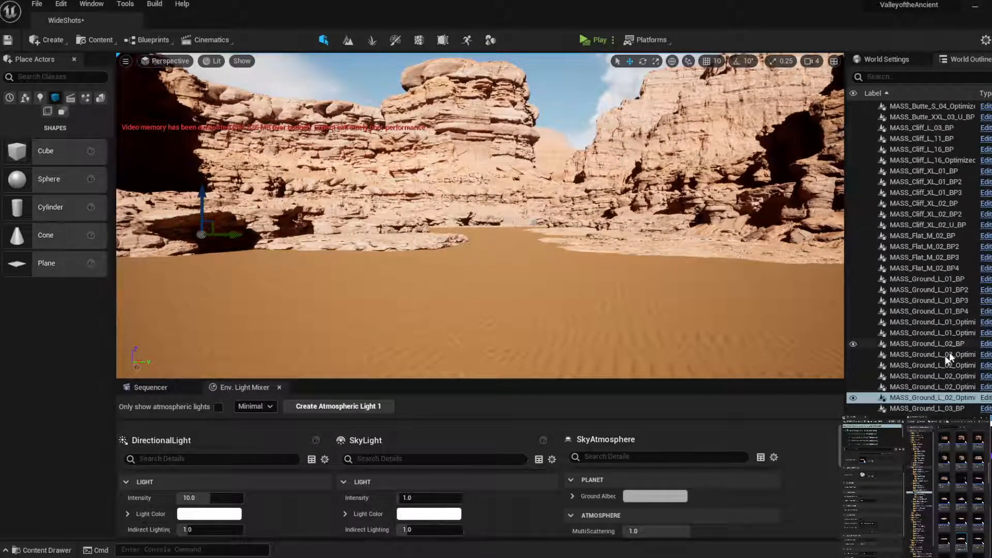
pyautogui.scroll(6, 951, 354)
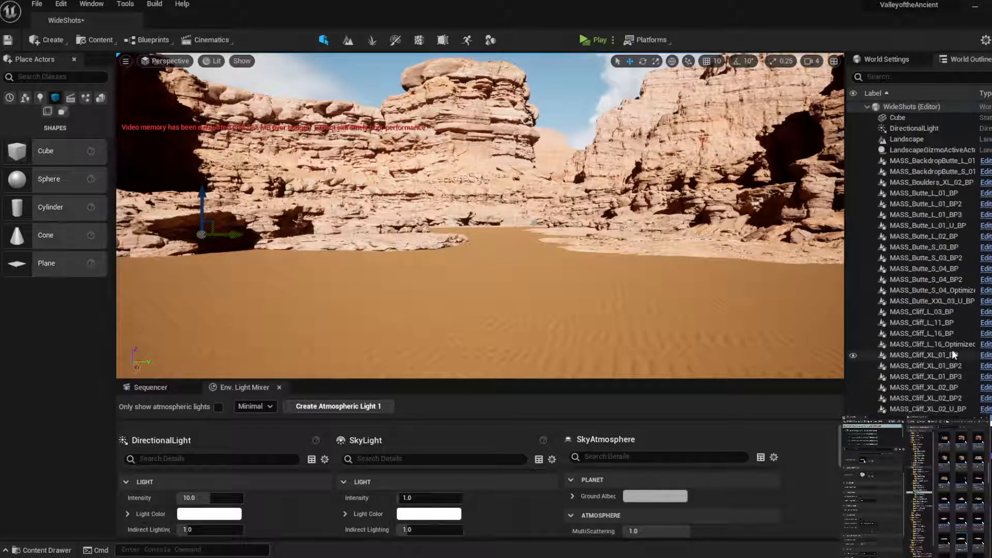
pyautogui.click(915, 138)
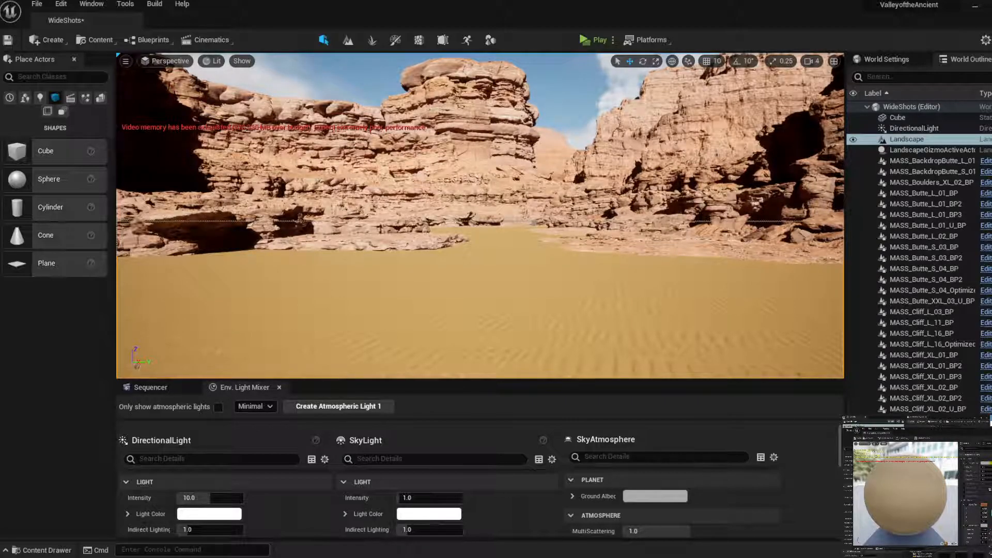
pyautogui.click(695, 252)
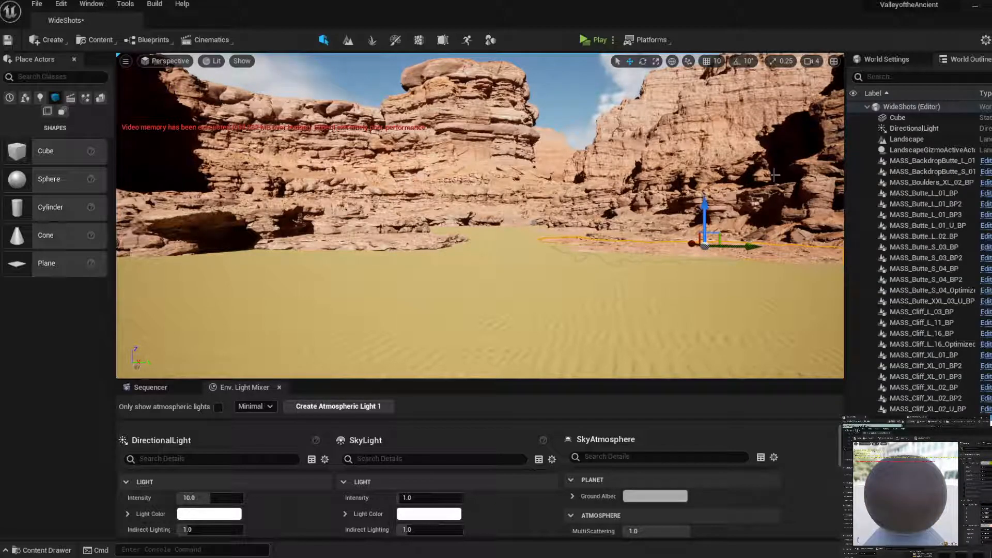
pyautogui.click(756, 203)
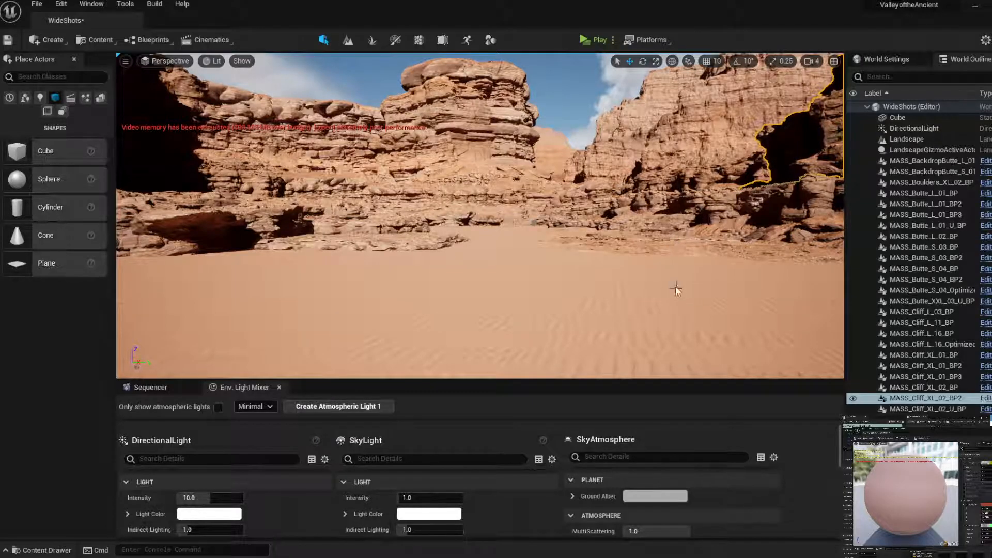
pyautogui.moveTo(676, 287); pyautogui.dragTo(675, 287, button='right')
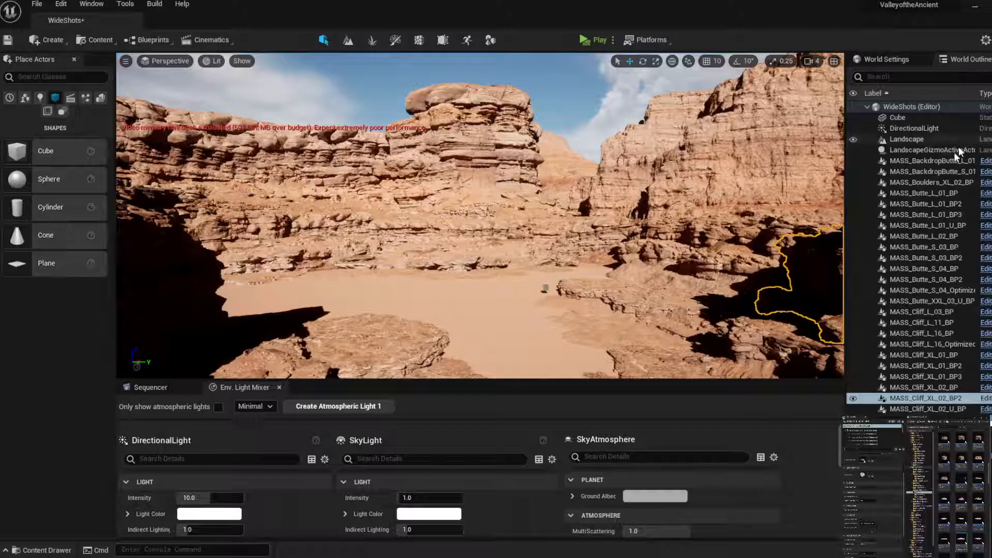
# Group all the MASS rock actors into a new folder named Geometry and collapse it
pyautogui.click(956, 161)
pyautogui.scroll(-10, 961, 389)
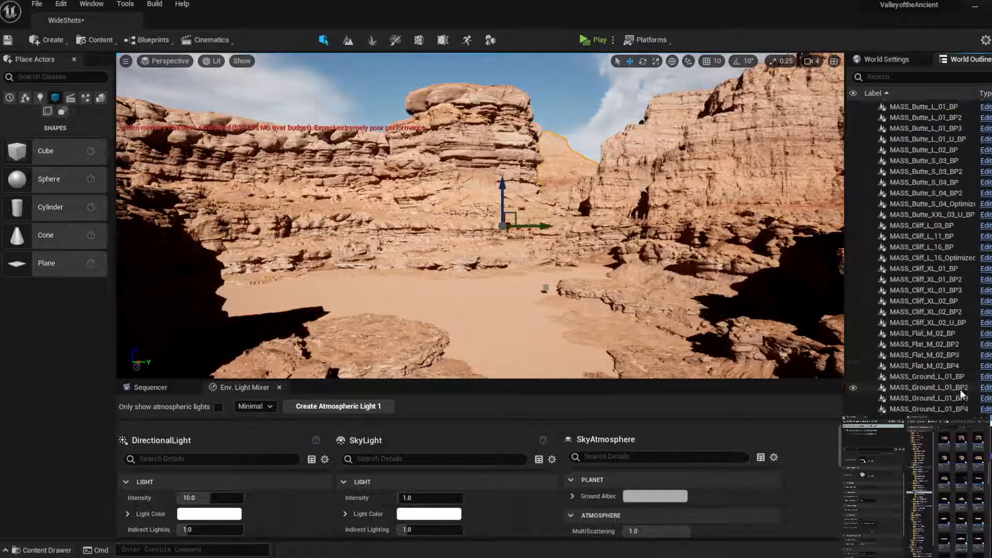
pyautogui.keyDown('shift'); pyautogui.click(956, 408); pyautogui.keyUp('shift')
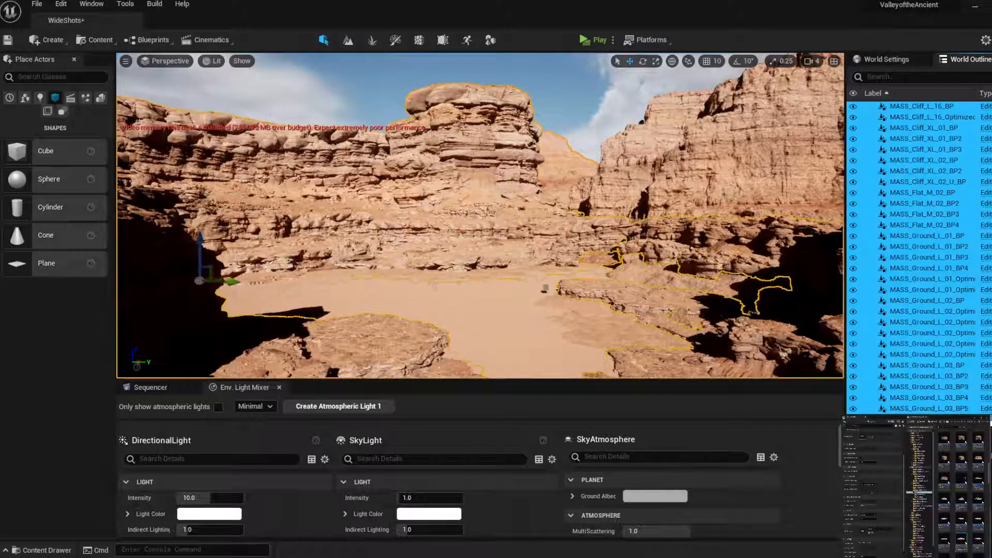
pyautogui.click(979, 76)
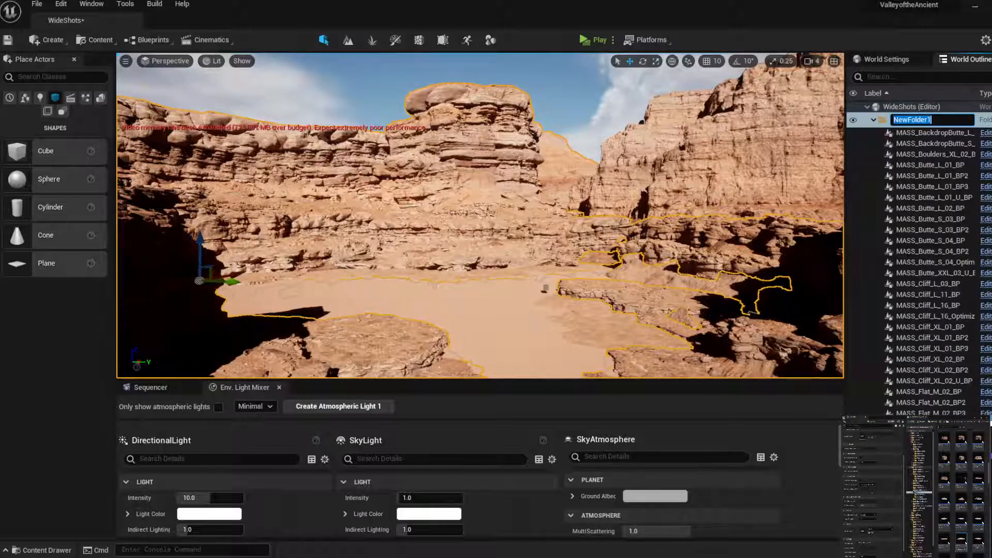
pyautogui.write('Geometry')
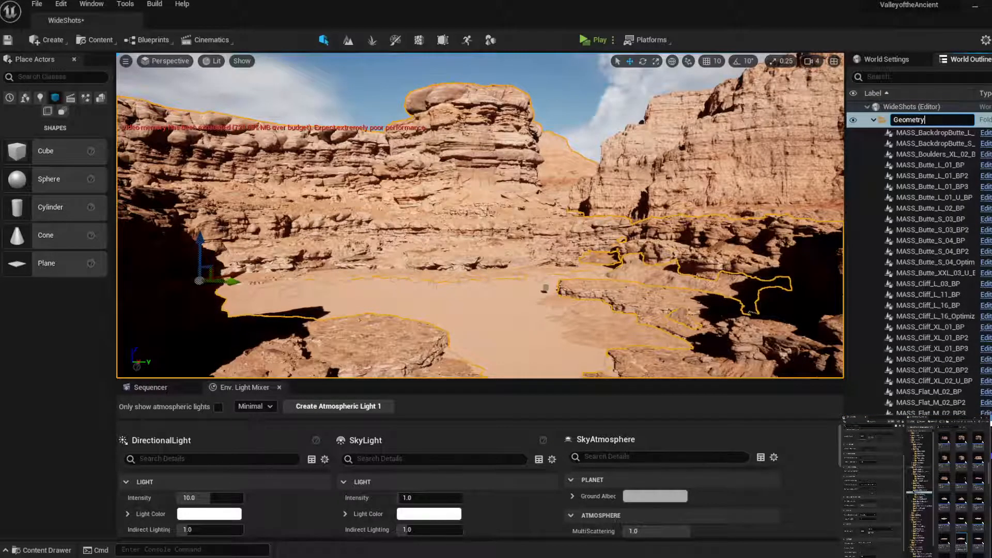
pyautogui.click(874, 120)
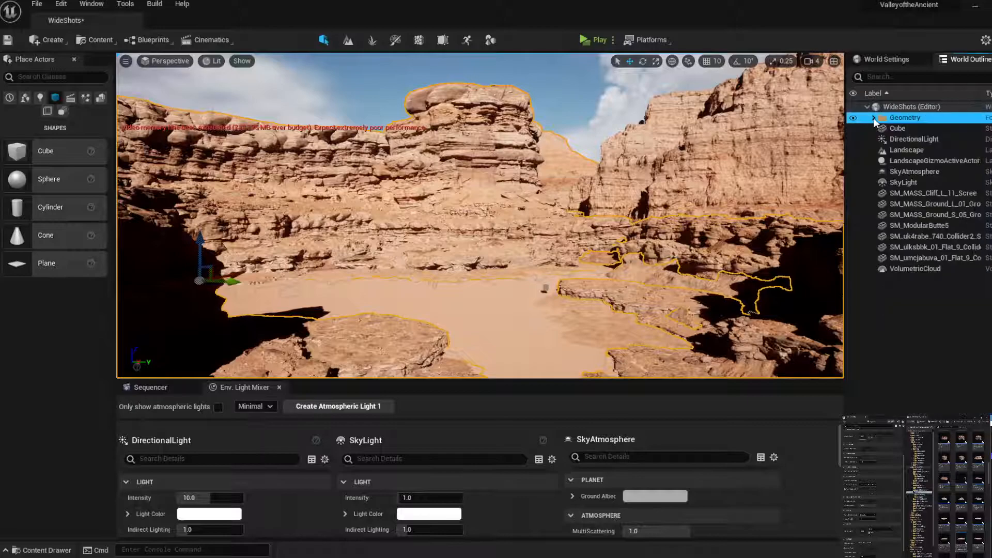
# Move the loose SM_ static meshes, from SM_MASS_Cliff_L_11_Scree to SM_umcjabuva_01_Flat_9, into the Geometry folder
pyautogui.click(951, 193)
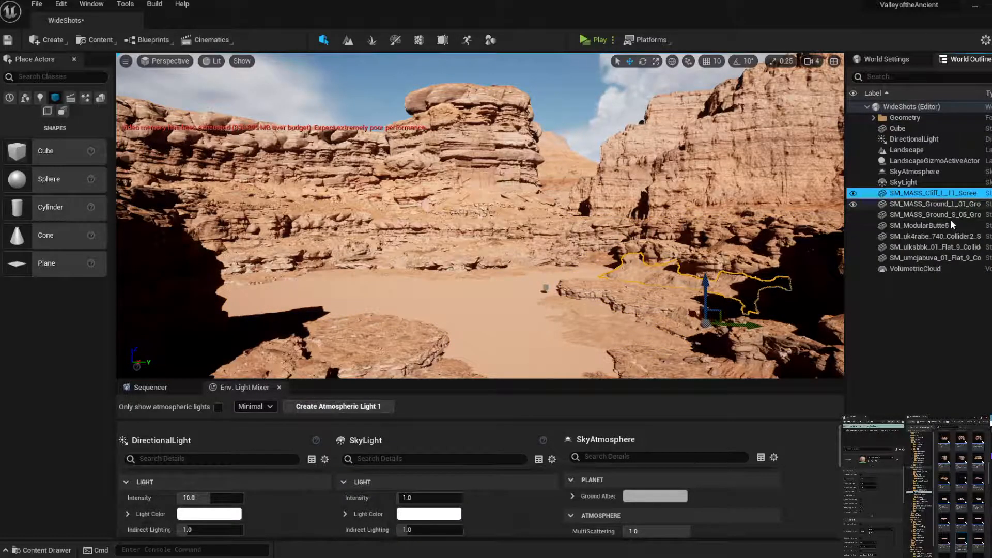
pyautogui.keyDown('shift'); pyautogui.click(954, 262); pyautogui.keyUp('shift')
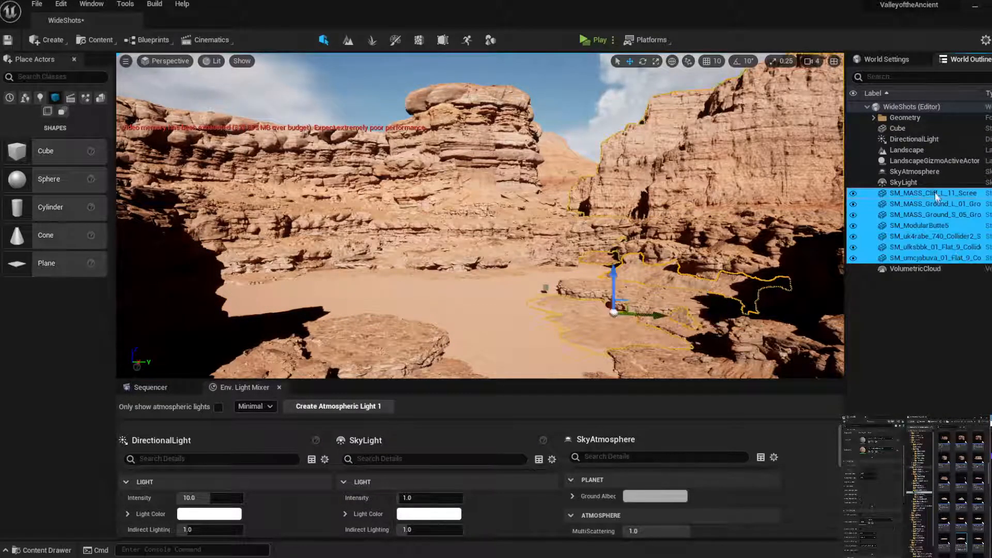
pyautogui.moveTo(934, 191); pyautogui.dragTo(903, 118)
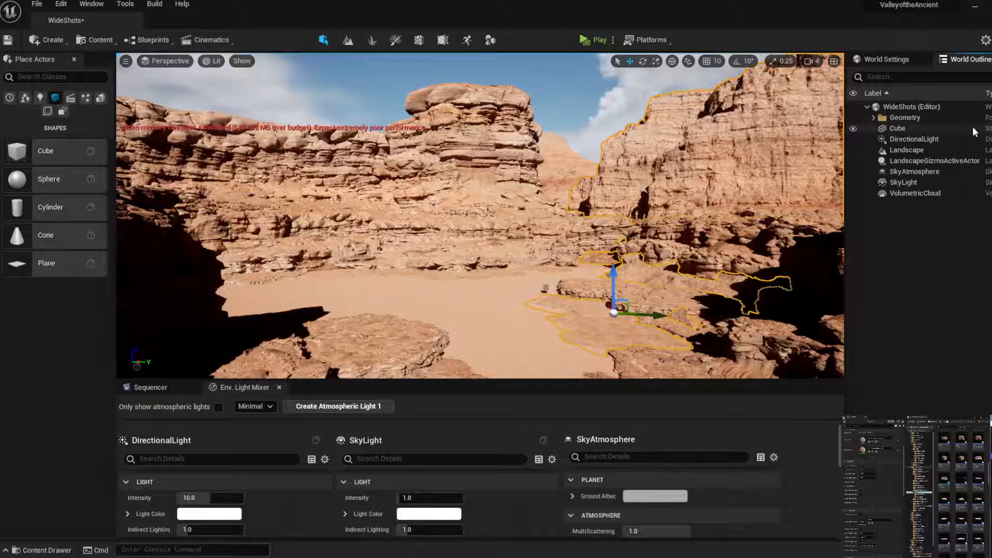
# Create a Lighting folder at the level root and move DirectionalLight and SkyLight into it
pyautogui.click(926, 108)
pyautogui.click(990, 77)
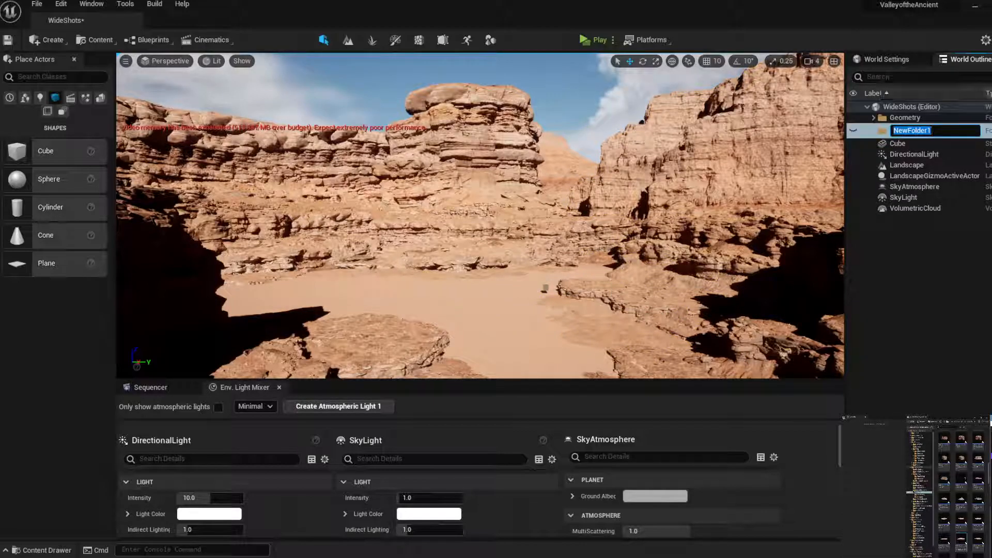
pyautogui.write('Lighting')
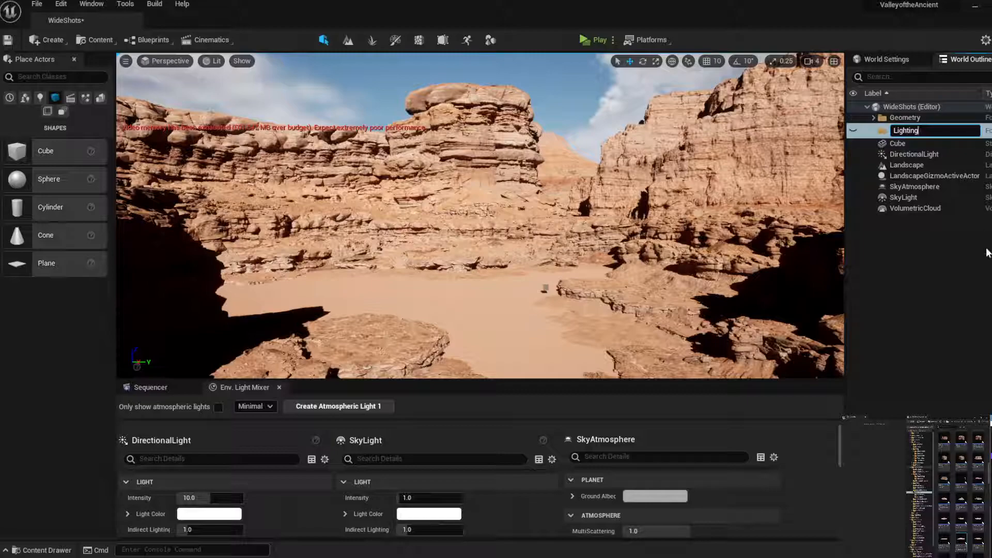
pyautogui.press('Return')
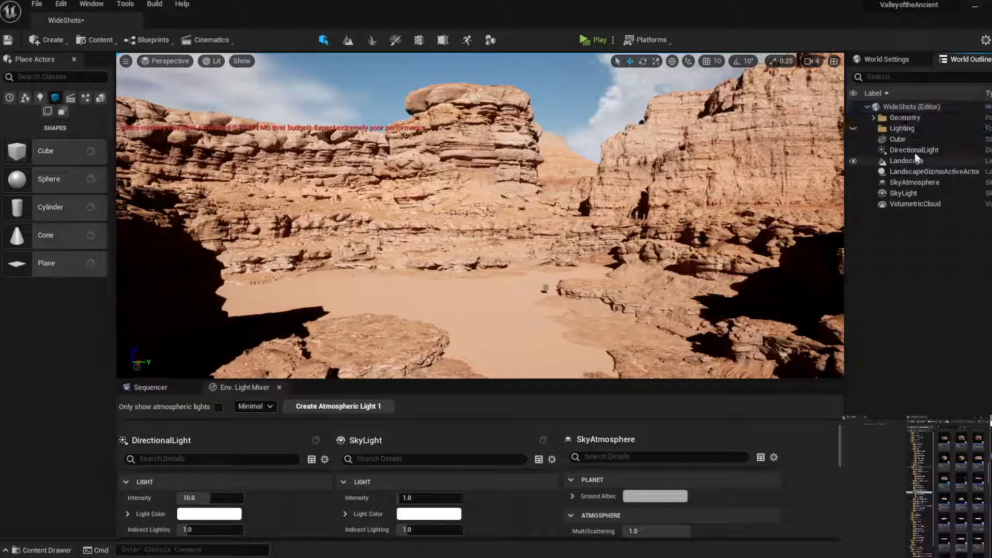
pyautogui.click(915, 151)
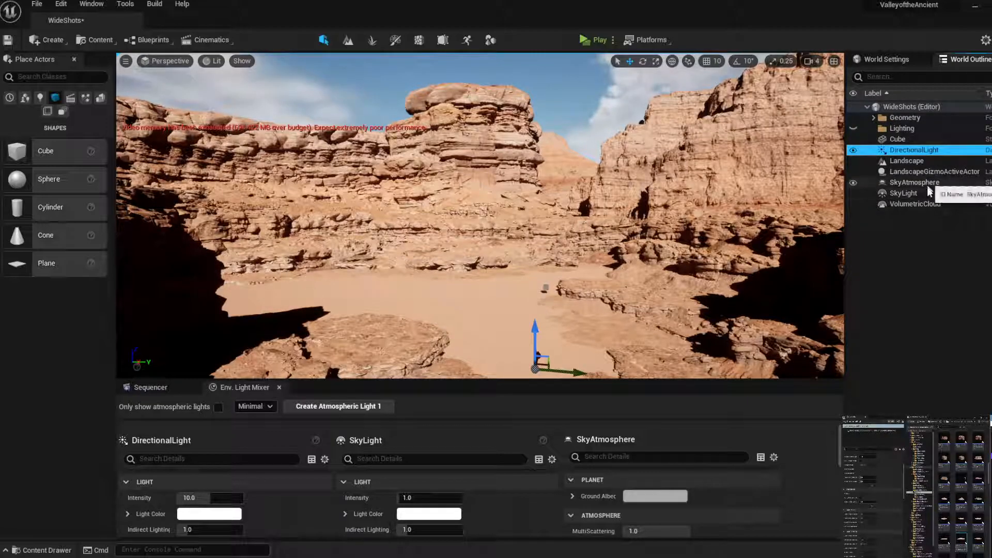
pyautogui.keyDown('ctrl'); pyautogui.click(950, 193); pyautogui.keyUp('ctrl')
pyautogui.moveTo(913, 151); pyautogui.dragTo(904, 128)
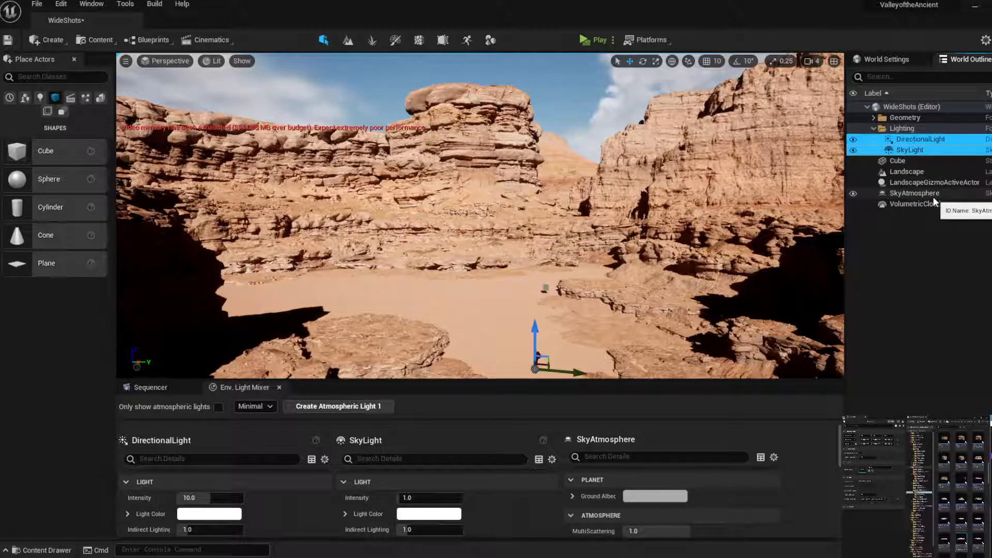
# Start another new folder at the WideShots level root with no actors selected
pyautogui.click(928, 255)
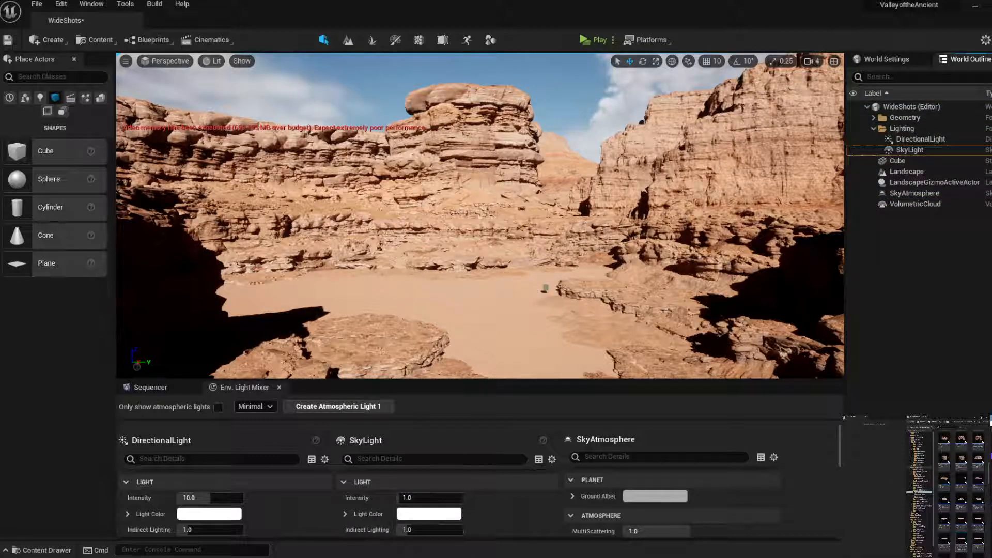
pyautogui.click(912, 106)
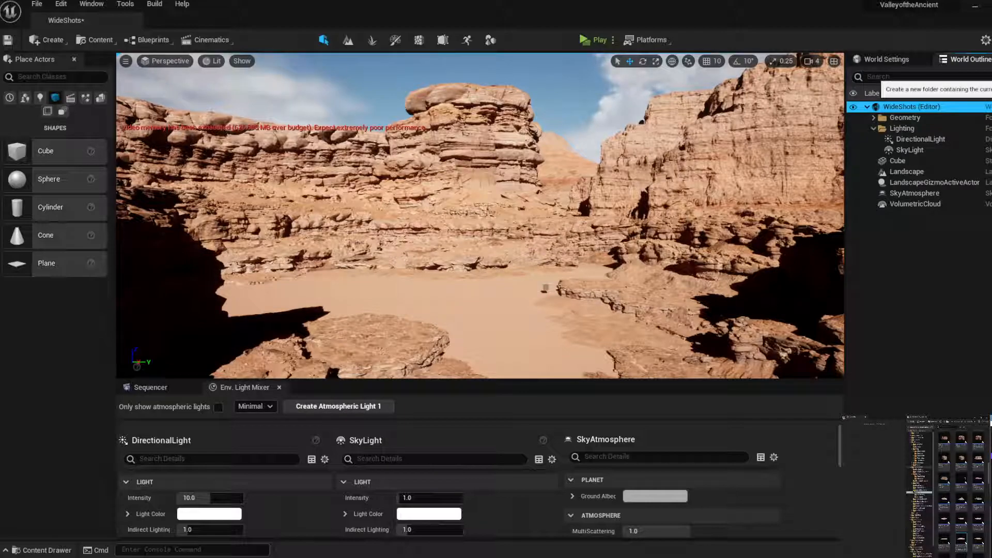
# Create an outliner folder named Atmosphere and move the SkyAtmosphere and VolumetricCloud actors into it
pyautogui.click(878, 78)
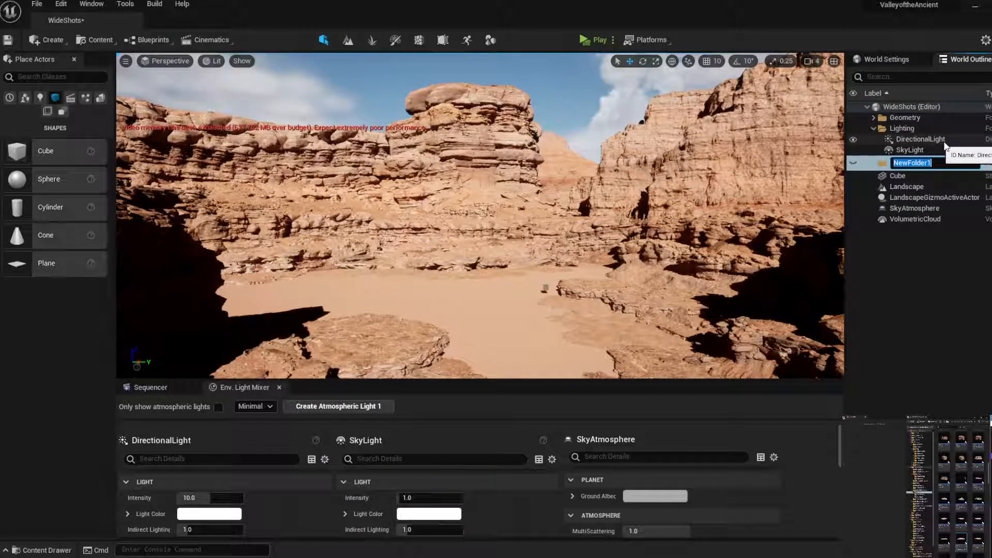
pyautogui.write('At')
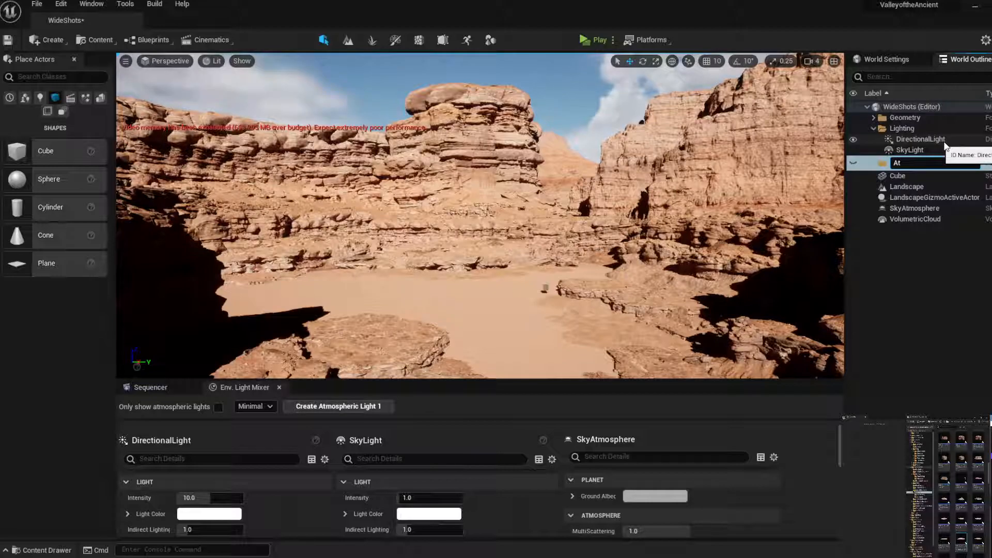
pyautogui.write('mosphere')
pyautogui.press('Return')
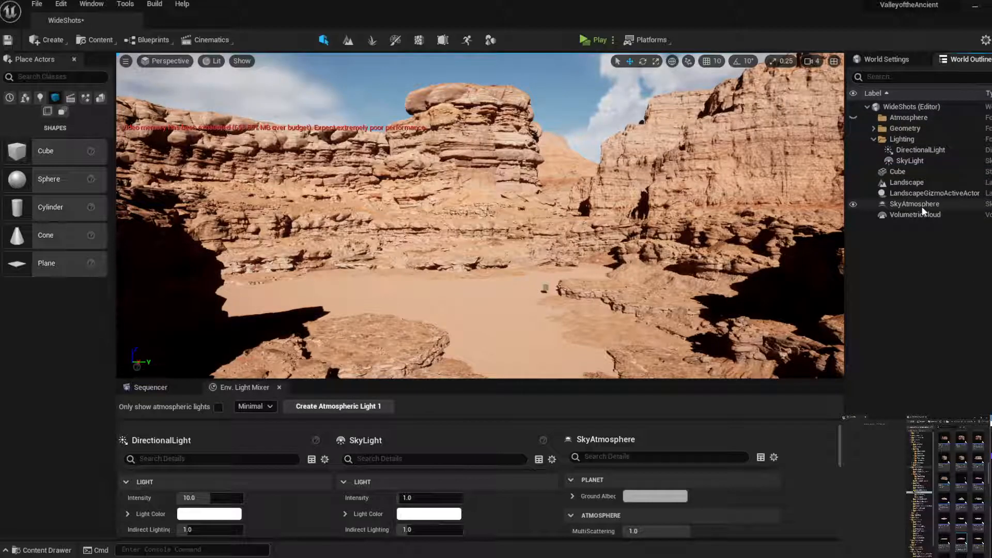
pyautogui.click(923, 208)
pyautogui.keyDown('shift'); pyautogui.click(923, 214); pyautogui.keyUp('shift')
pyautogui.moveTo(922, 209); pyautogui.dragTo(905, 118)
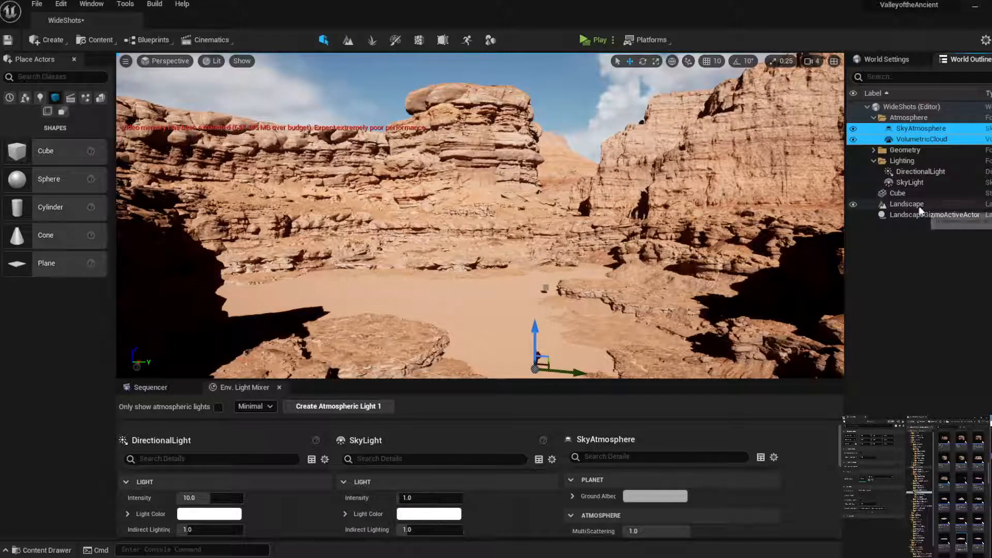
pyautogui.click(947, 248)
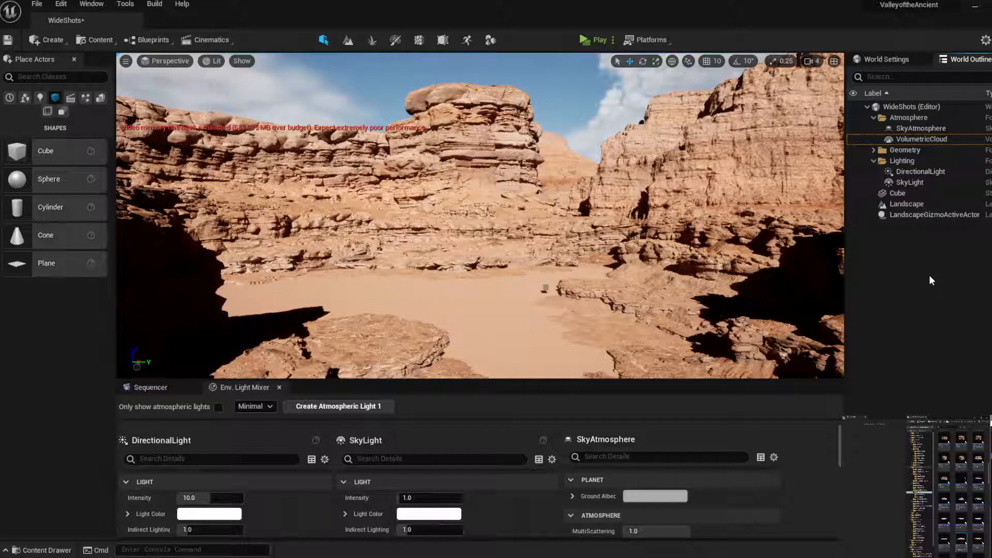
# Adjust the directional light's intensity to about 10
pyautogui.click(906, 172)
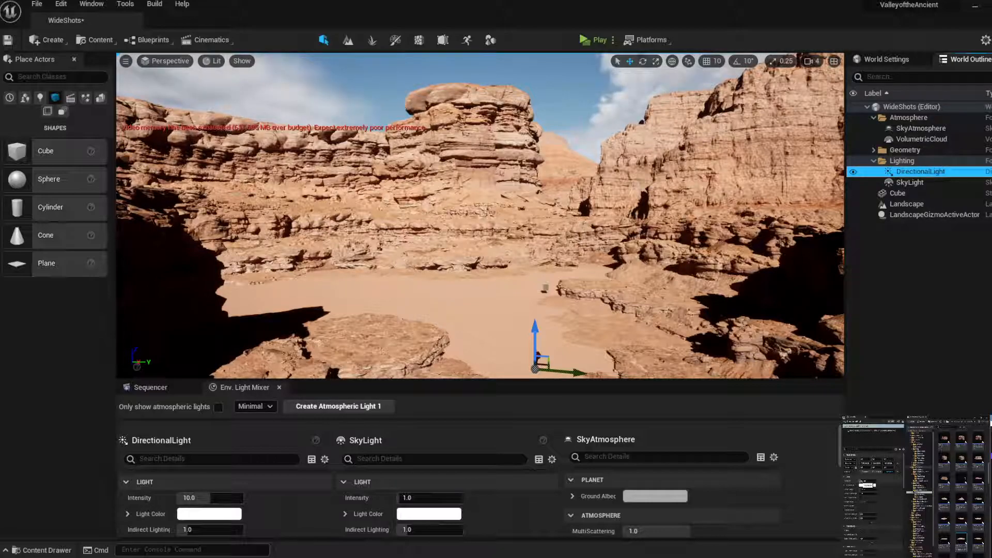
pyautogui.click(861, 482)
pyautogui.moveTo(861, 481); pyautogui.dragTo(864, 481)
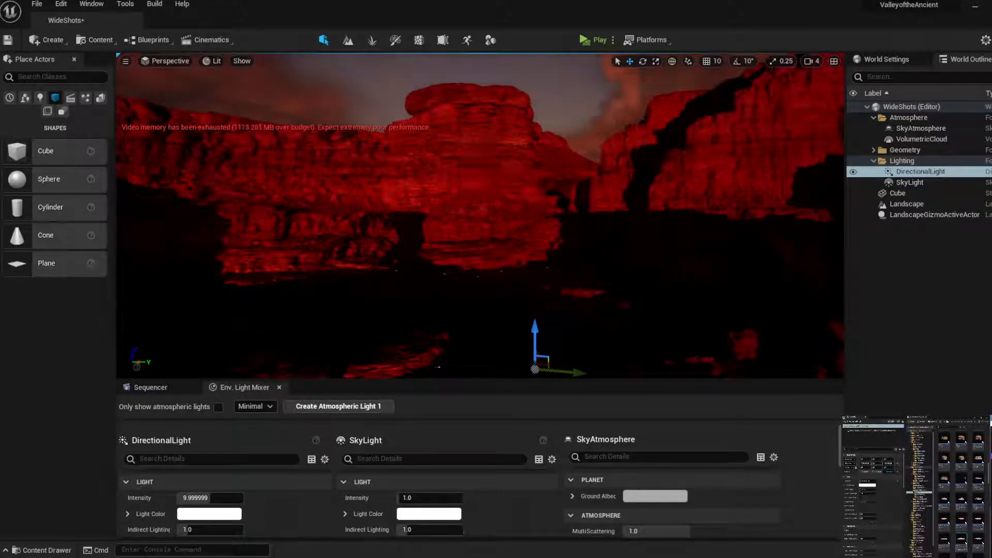
# Rotate the directional light so the canyon walls fall into shadow and sunlight strikes the sandy floor between them
pyautogui.click(643, 62)
pyautogui.moveTo(594, 231); pyautogui.dragTo(579, 279, button='right')
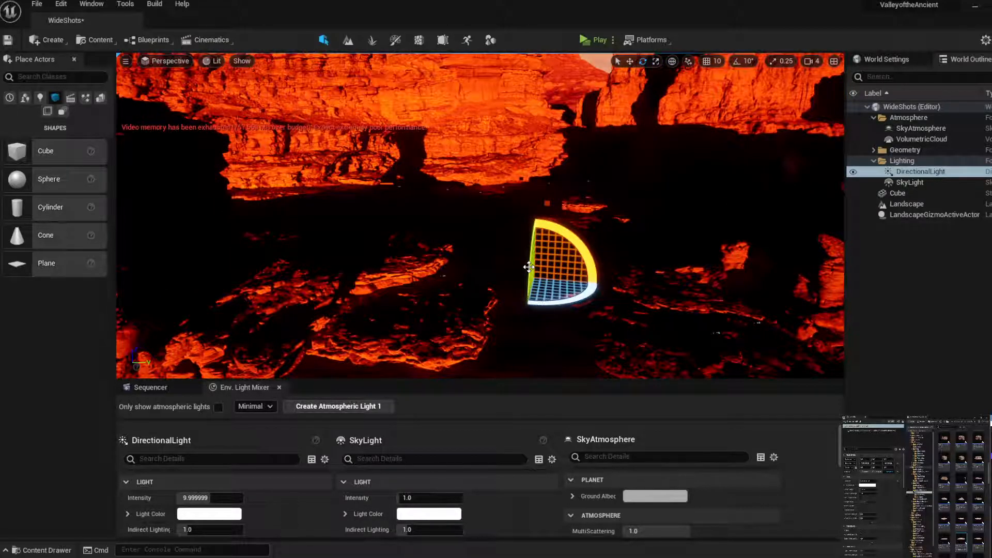
pyautogui.moveTo(529, 267); pyautogui.dragTo(524, 348)
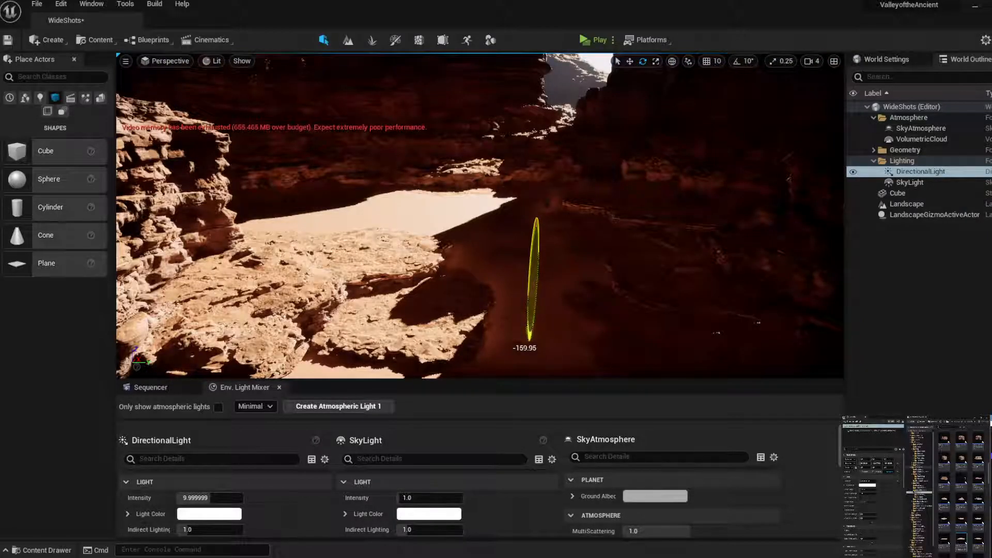
pyautogui.moveTo(525, 348); pyautogui.dragTo(592, 175)
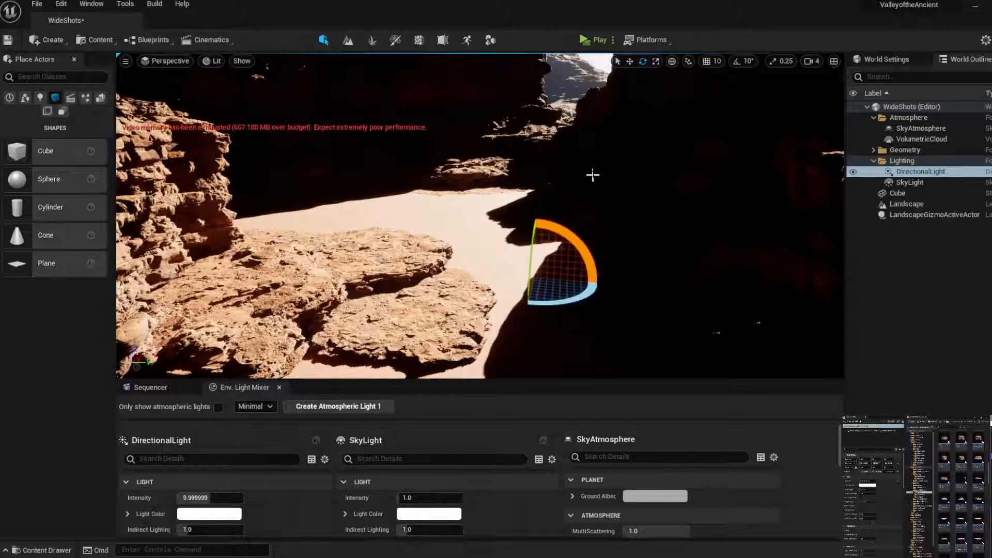
pyautogui.moveTo(592, 175); pyautogui.dragTo(589, 196, button='right')
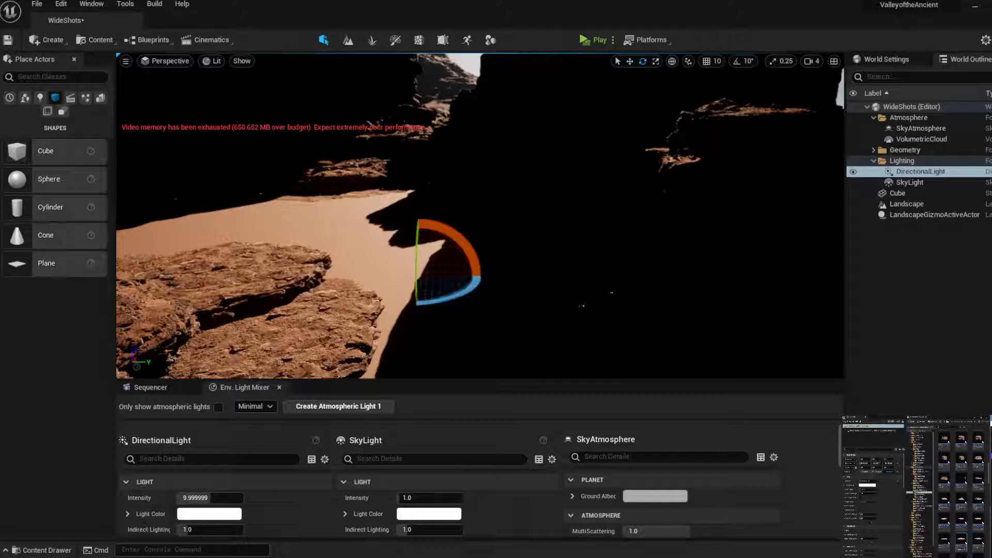
pyautogui.moveTo(456, 296); pyautogui.dragTo(468, 278)
pyautogui.moveTo(567, 232); pyautogui.dragTo(519, 205, button='right')
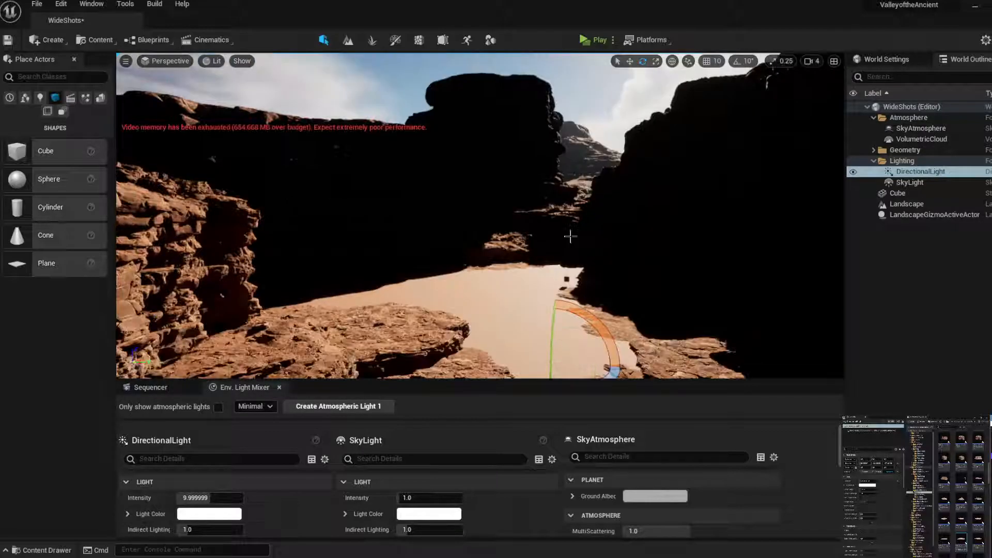
# Set the SkyLight's intensity to 0.5
pyautogui.click(918, 186)
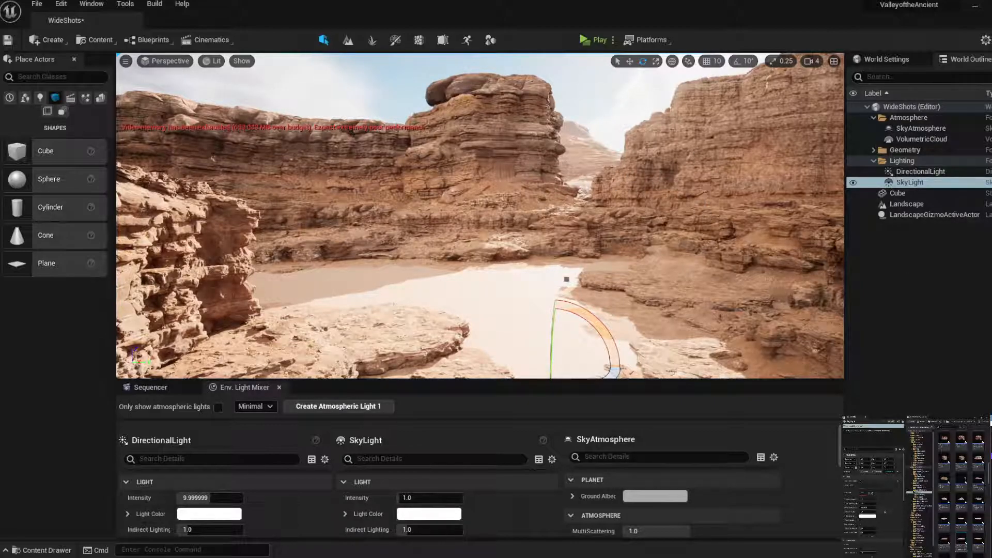
pyautogui.scroll(-4, 879, 529)
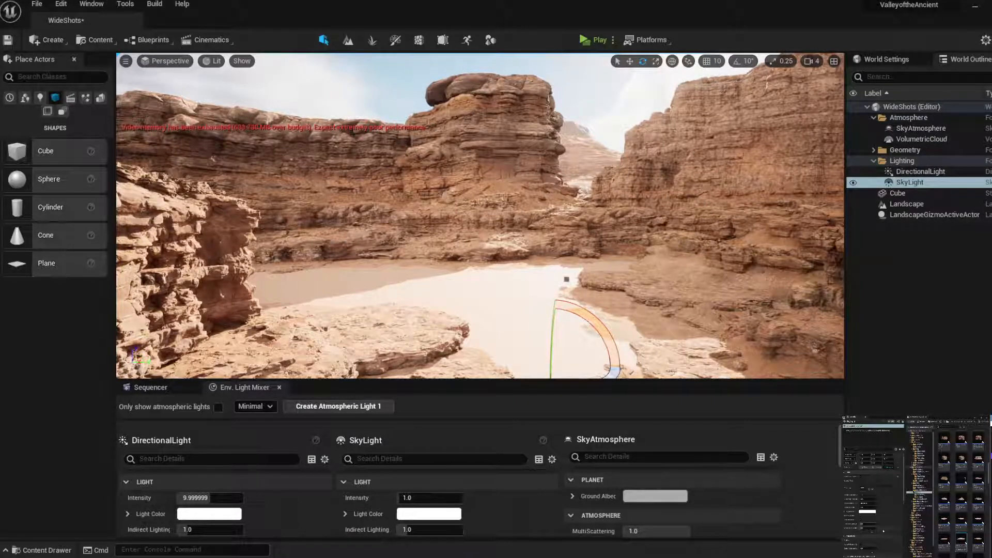
pyautogui.scroll(-3, 884, 537)
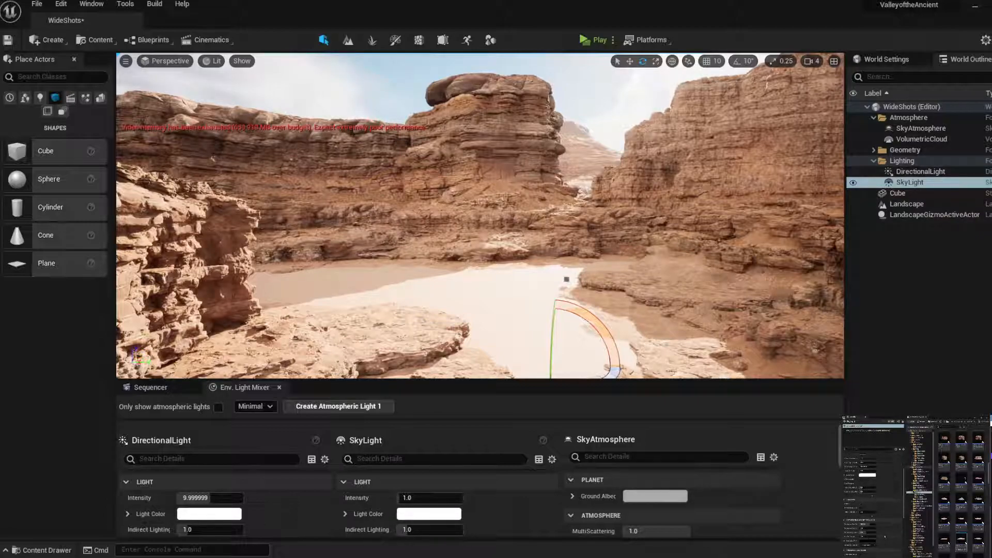
pyautogui.scroll(-5, 885, 537)
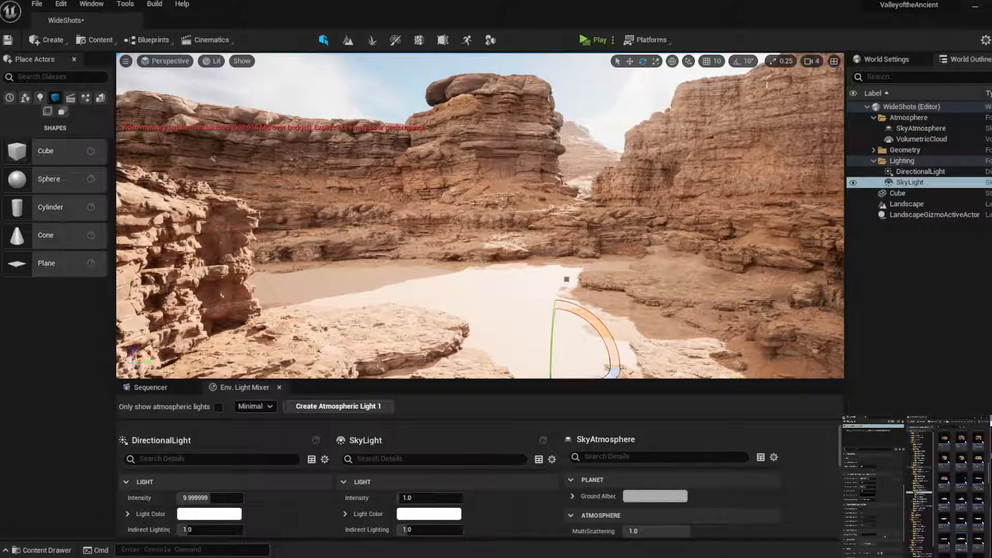
pyautogui.scroll(-3, 885, 536)
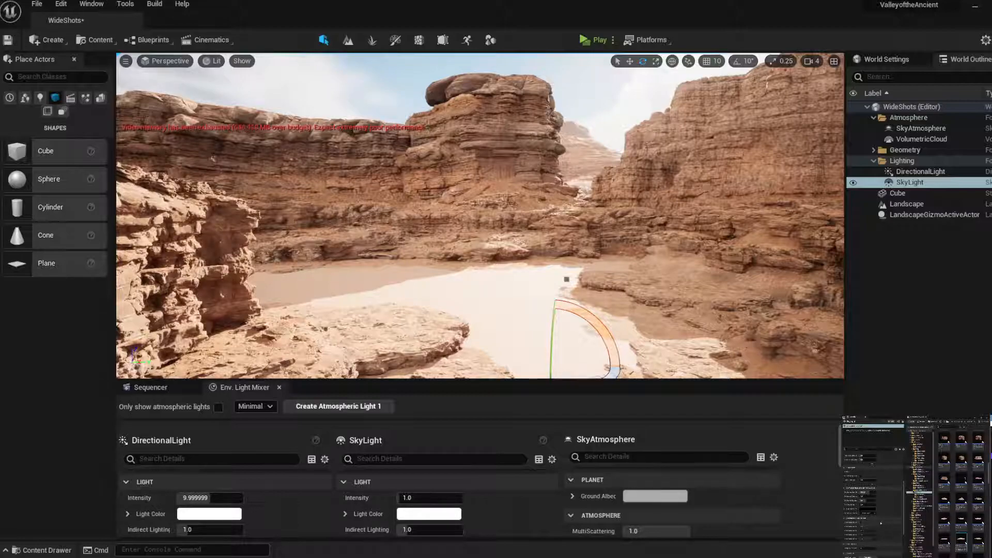
pyautogui.scroll(-4, 881, 522)
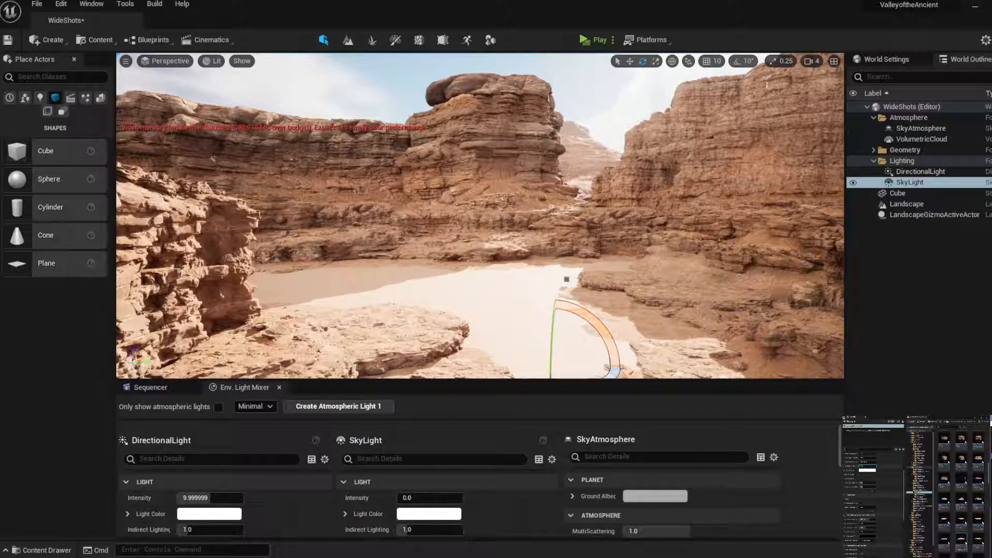
pyautogui.moveTo(867, 466); pyautogui.dragTo(874, 466)
pyautogui.click(868, 466)
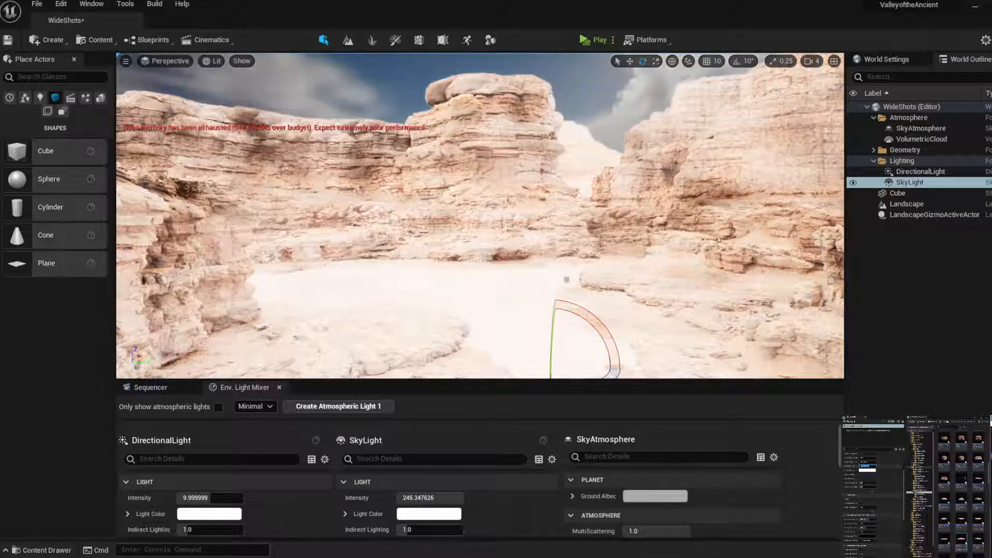
pyautogui.write('0.5')
pyautogui.press('Return')
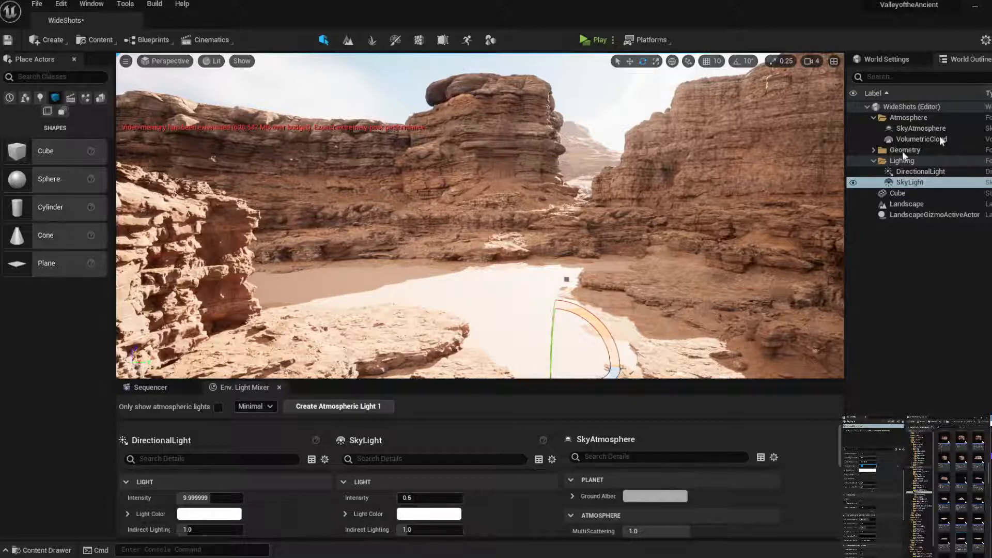
# Place a MASS_Cliff_L_16_Optimized rock assembly on the canyon floor behind the sunlit foreground rocks
pyautogui.press('f')
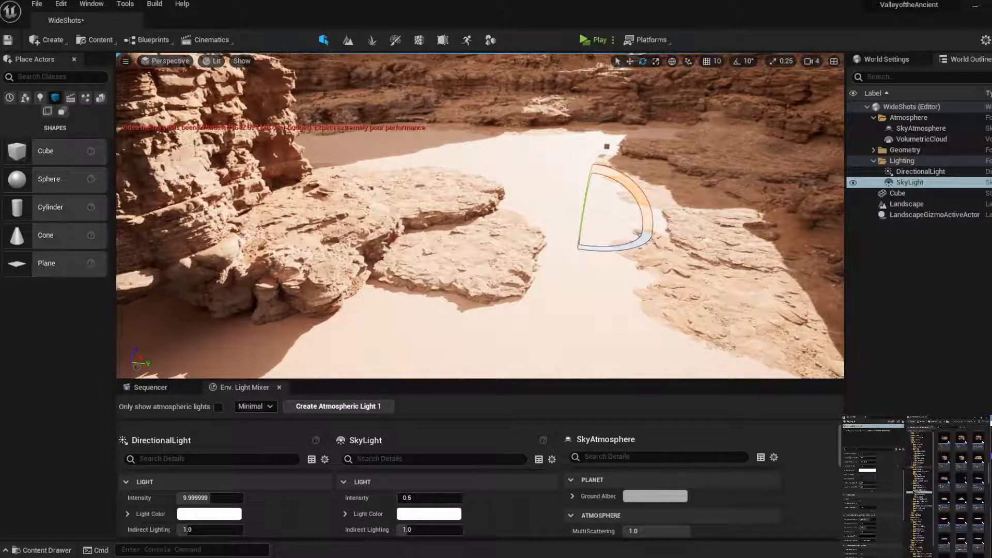
pyautogui.moveTo(196, 206); pyautogui.dragTo(197, 175, button='right')
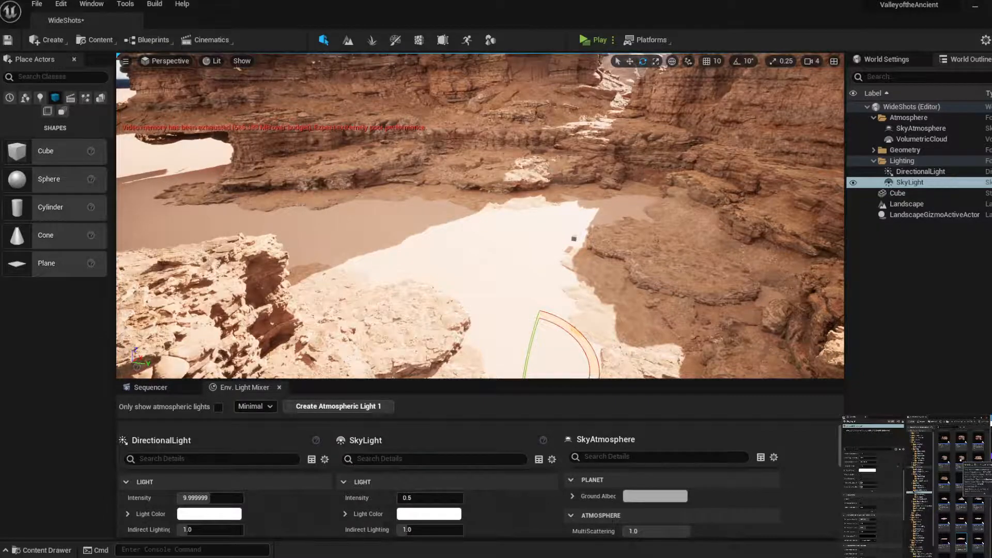
pyautogui.moveTo(185, 191); pyautogui.dragTo(203, 204)
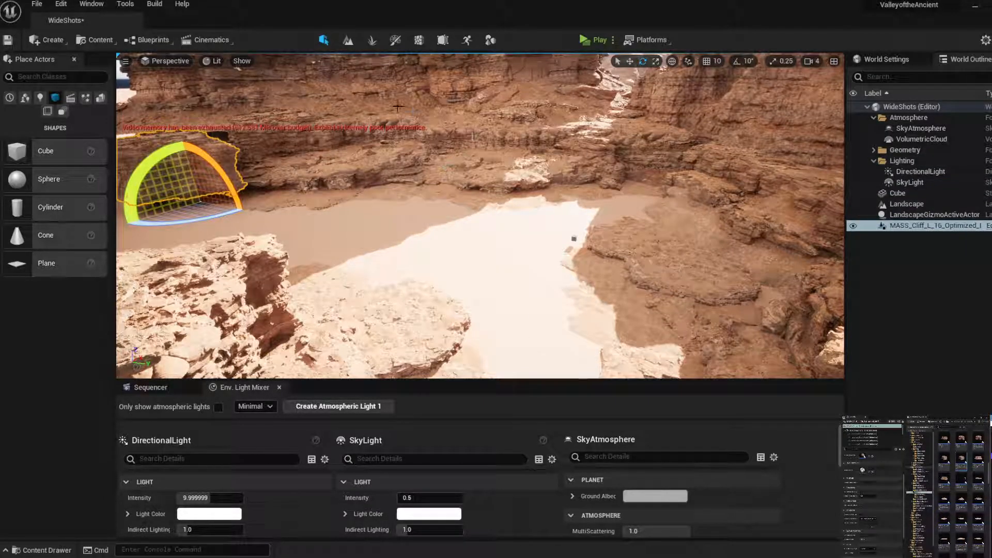
# Scale up the new cliff, then lower and shift it so it blends with the surrounding canyon wall
pyautogui.click(655, 61)
pyautogui.moveTo(199, 202); pyautogui.dragTo(288, 182)
pyautogui.click(630, 61)
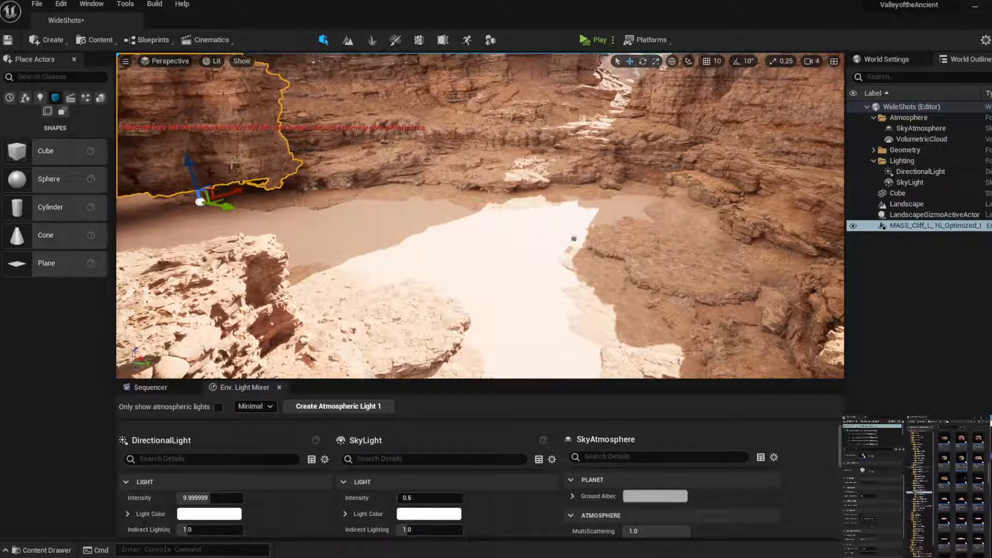
pyautogui.moveTo(196, 165); pyautogui.dragTo(194, 225)
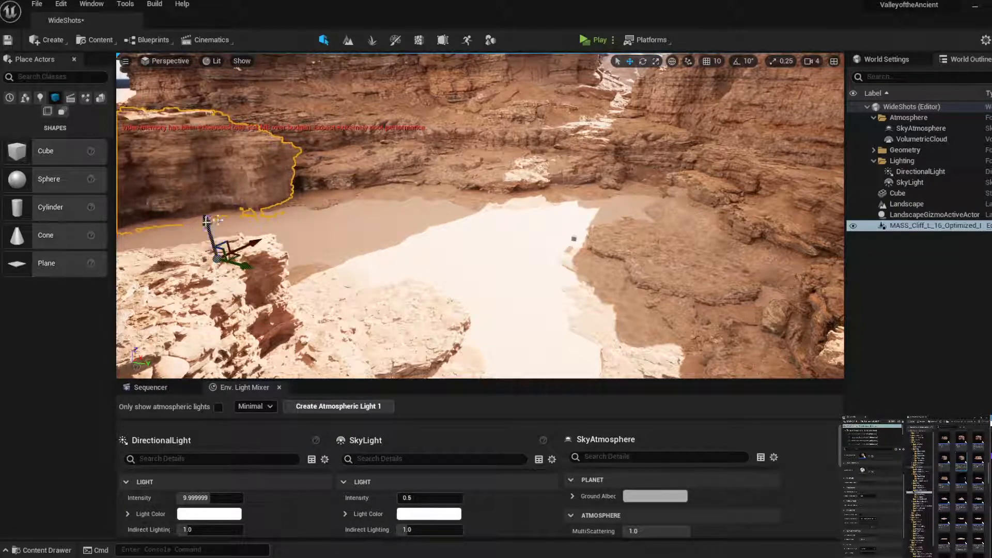
pyautogui.moveTo(250, 241)
pyautogui.mouseDown()
pyautogui.moveTo(289, 226)
pyautogui.moveTo(268, 243)
pyautogui.mouseUp()
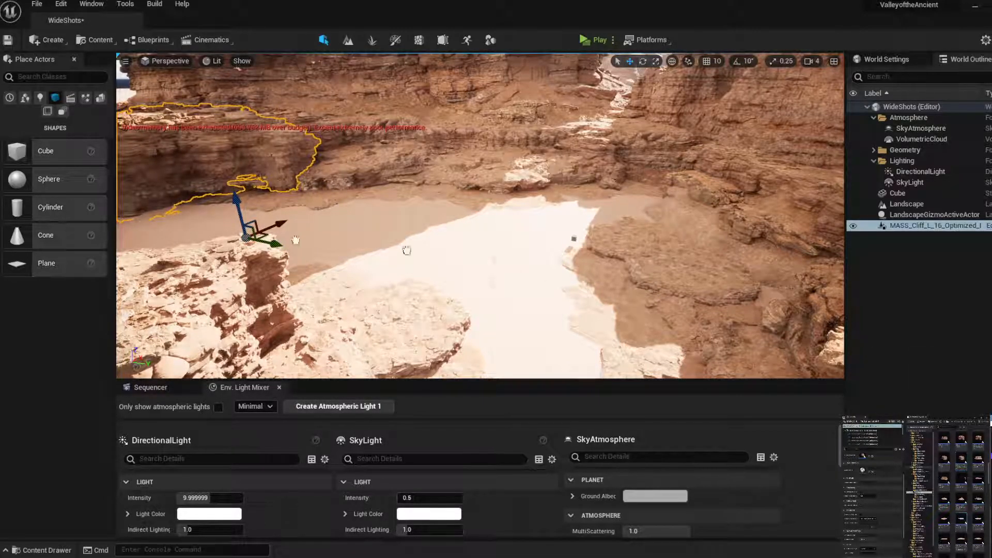
# Place two MASS_Ground_L_01 ground pieces, the BP and the Optimized version, at the base of the new cliff
pyautogui.click(170, 215)
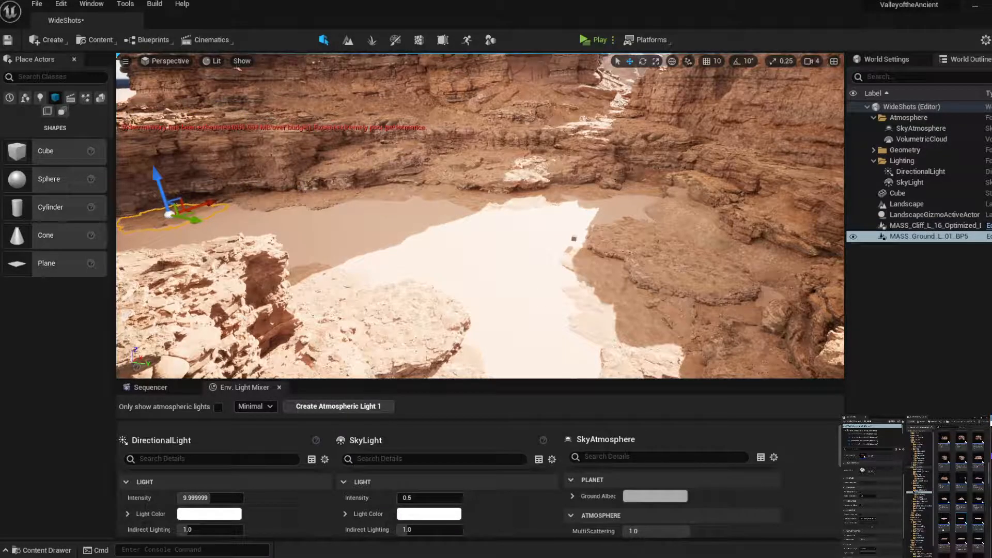
pyautogui.moveTo(976, 519); pyautogui.dragTo(88, 227)
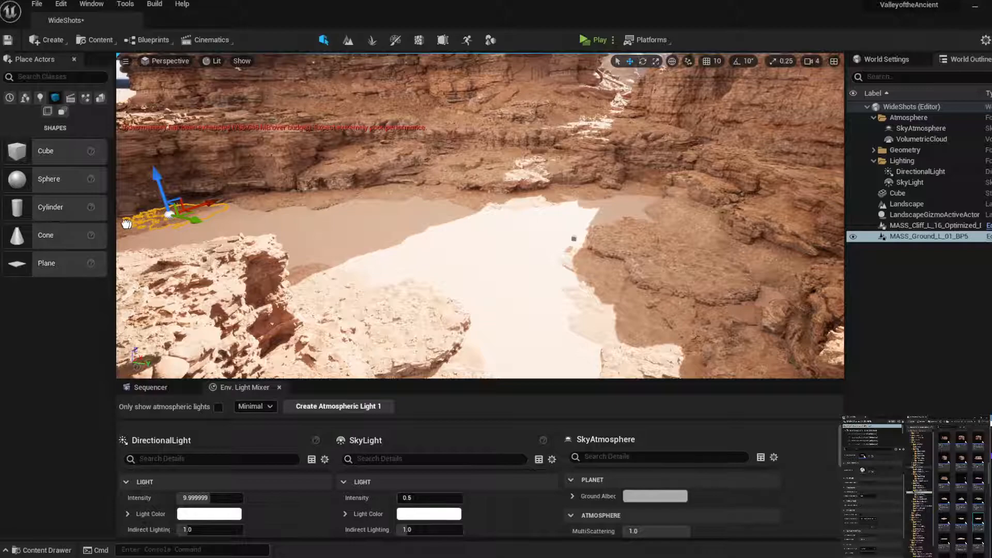
pyautogui.moveTo(125, 224); pyautogui.dragTo(126, 224)
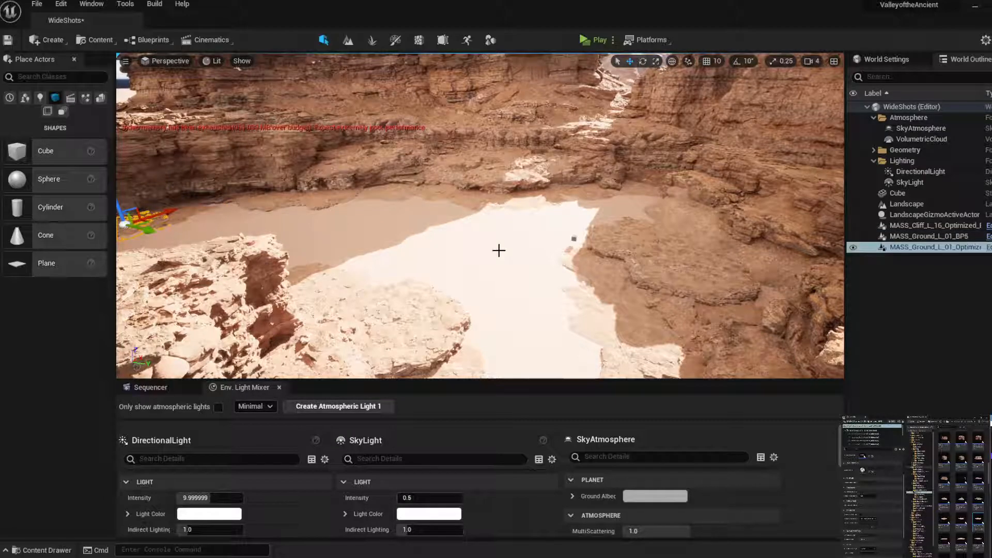
pyautogui.click(498, 252)
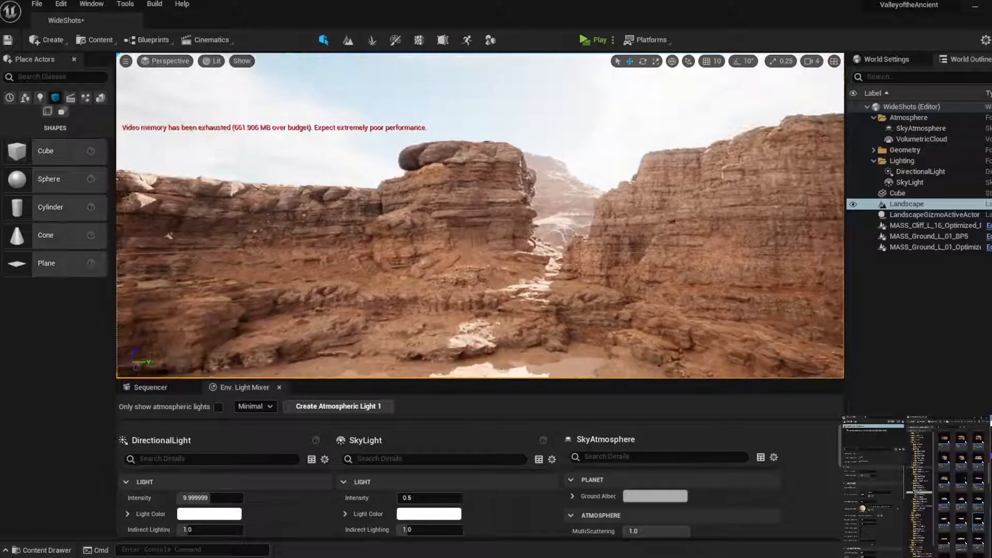
# Examine the canyon walls and the lit gap beside the central rock tower up close
pyautogui.moveTo(481, 216); pyautogui.dragTo(475, 197, button='right')
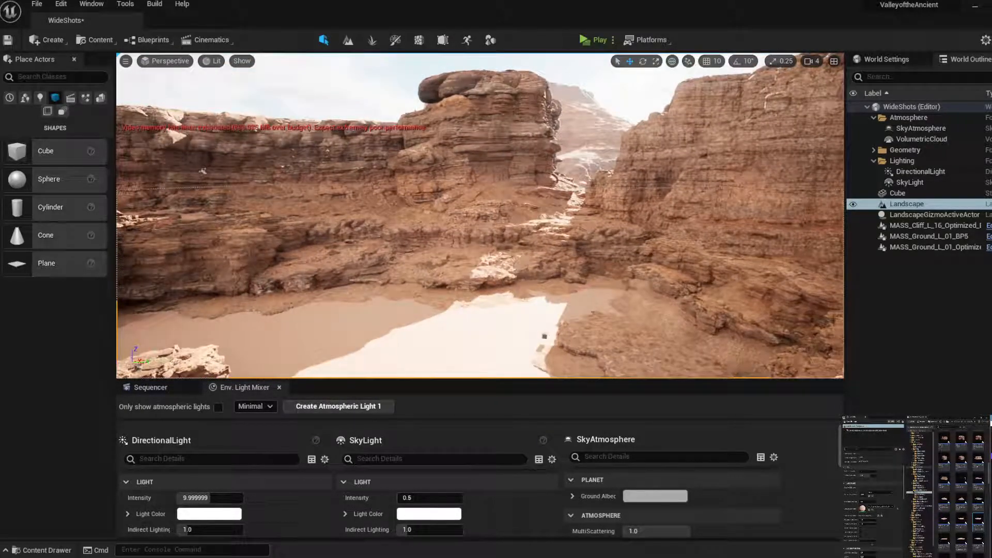
pyautogui.moveTo(481, 216); pyautogui.dragTo(463, 210, button='right')
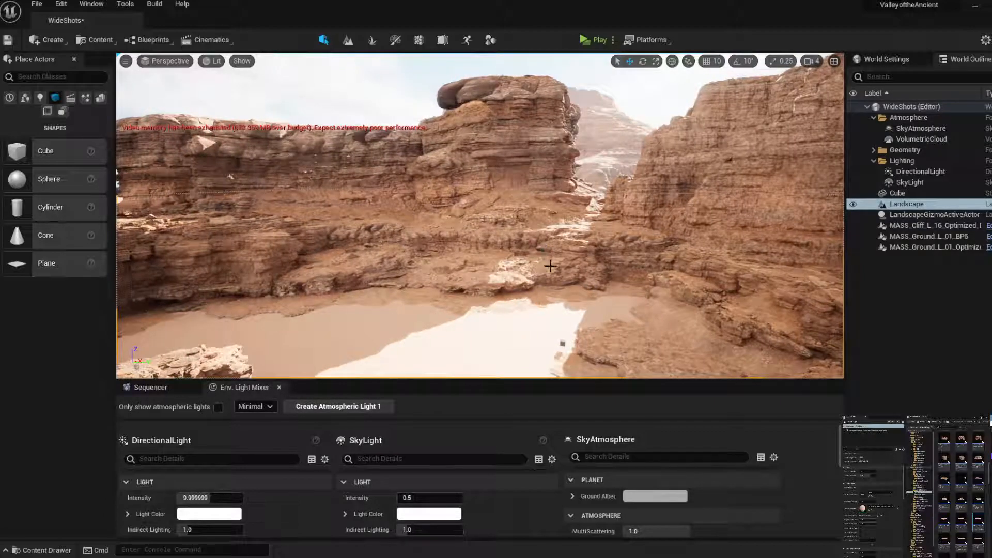
pyautogui.moveTo(558, 309)
pyautogui.mouseDown(button='right')
pyautogui.moveTo(560, 290)
pyautogui.moveTo(561, 304)
pyautogui.mouseUp(button='right')
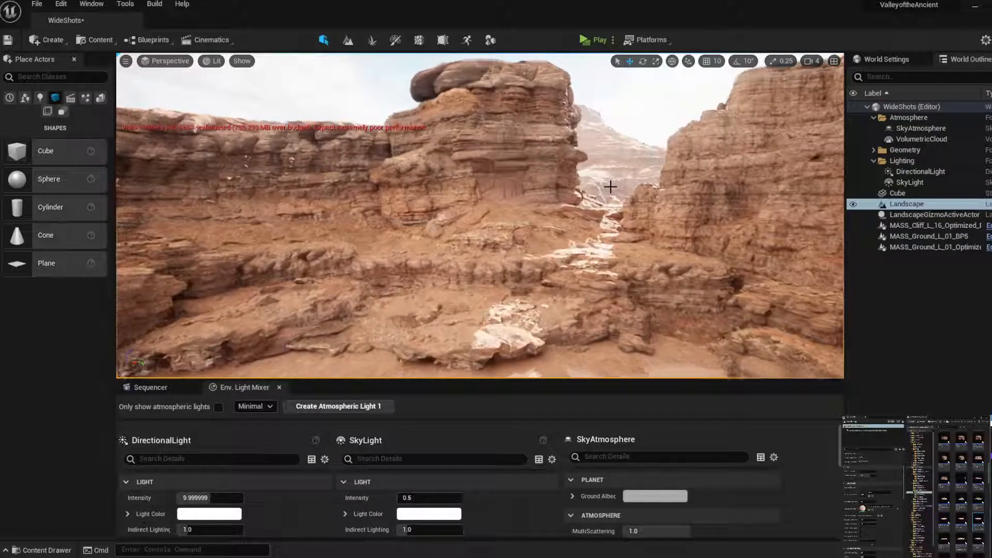
pyautogui.scroll(2, 610, 186)
pyautogui.scroll(6, 610, 183)
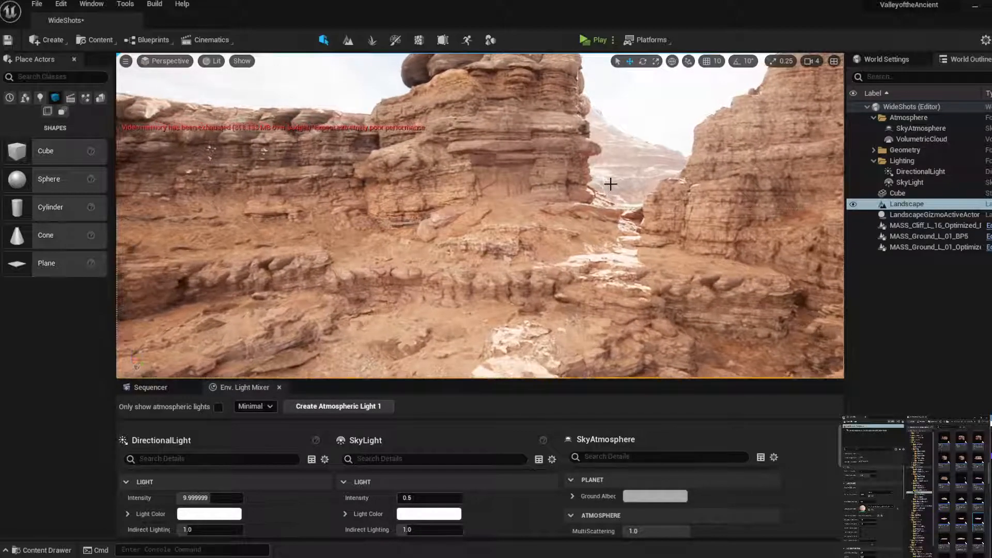
pyautogui.scroll(4, 610, 184)
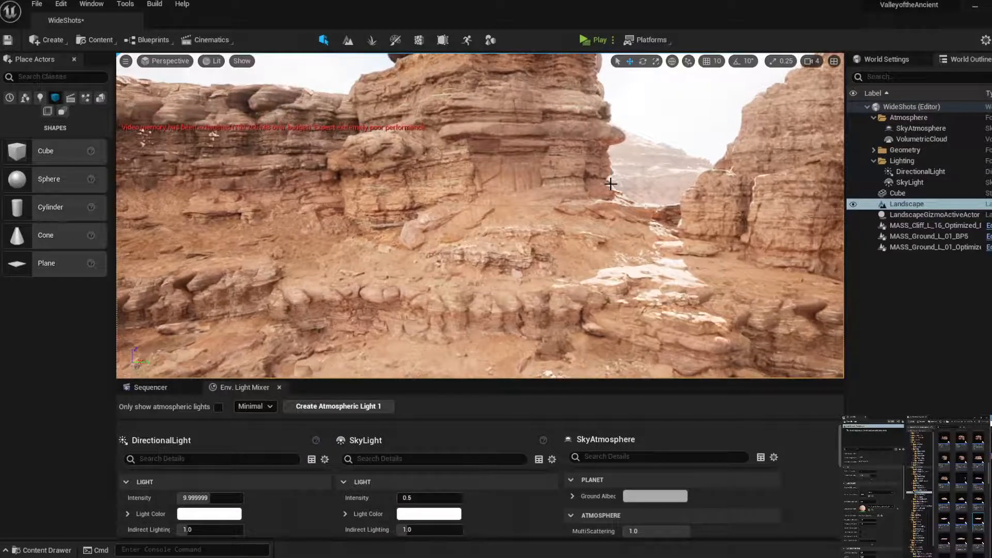
# Examine the canyon rock formations and the open desert beyond them from several viewpoints
pyautogui.moveTo(611, 184); pyautogui.dragTo(673, 177, button='right')
pyautogui.press('e')
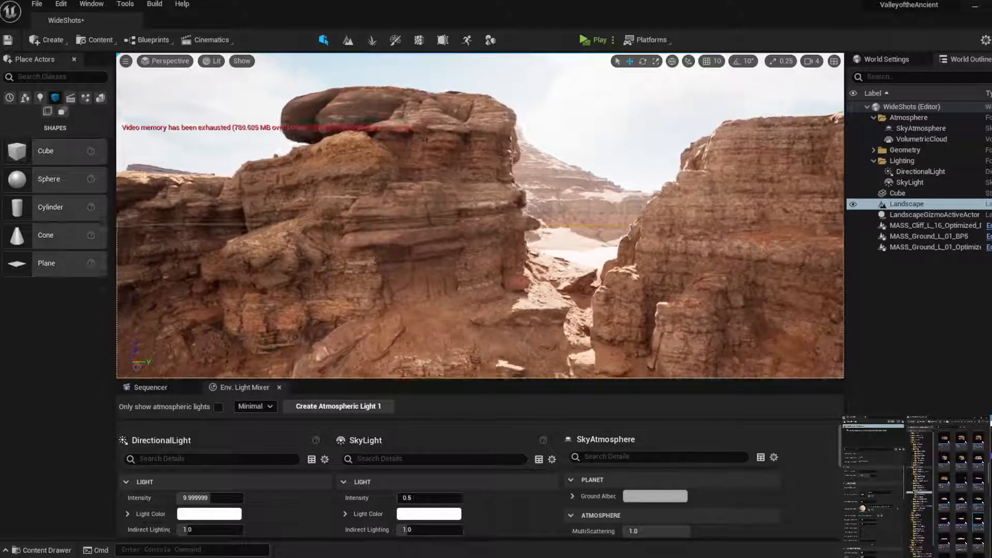
pyautogui.press('w')
pyautogui.moveTo(673, 177); pyautogui.dragTo(622, 182, button='right')
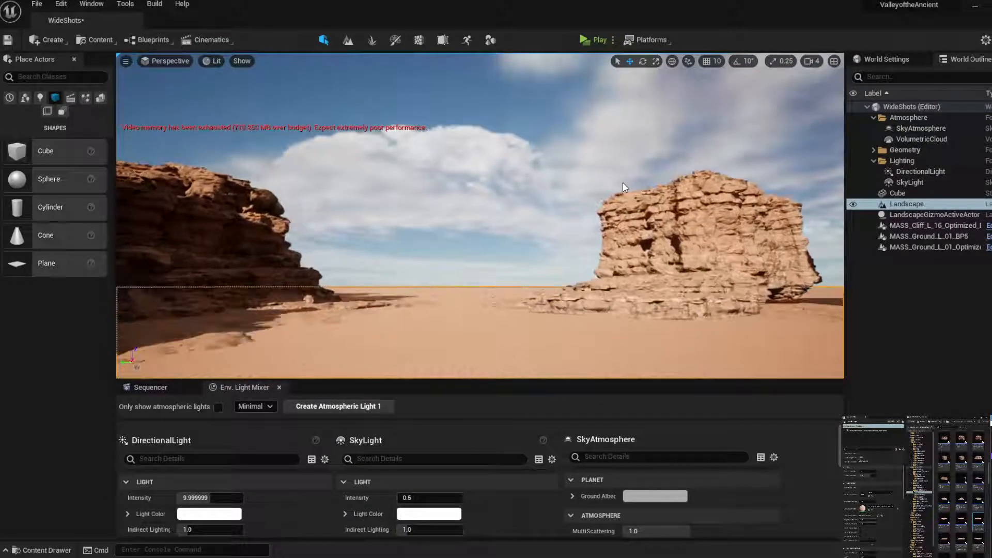
pyautogui.press('Up')
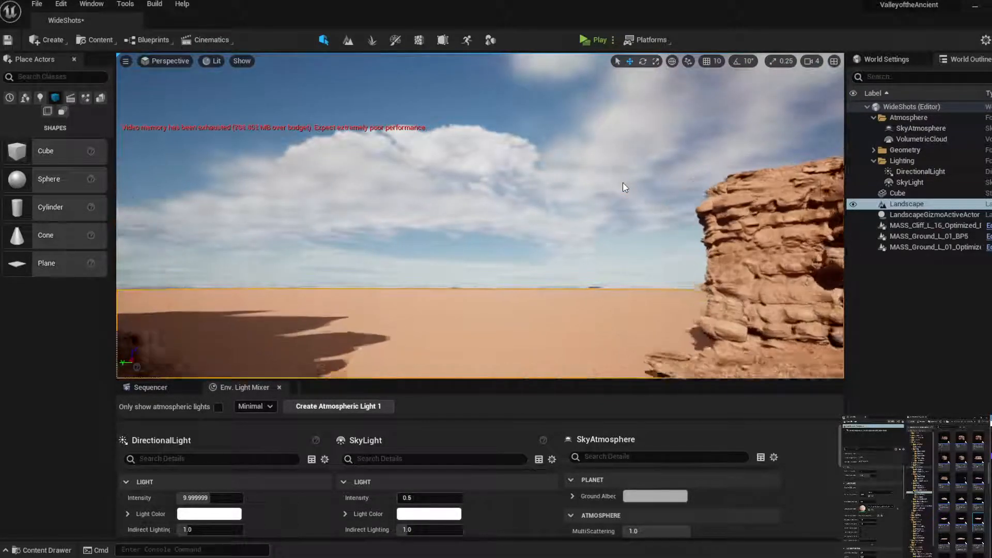
pyautogui.scroll(4, 622, 182)
pyautogui.moveTo(622, 182); pyautogui.dragTo(628, 169, button='right')
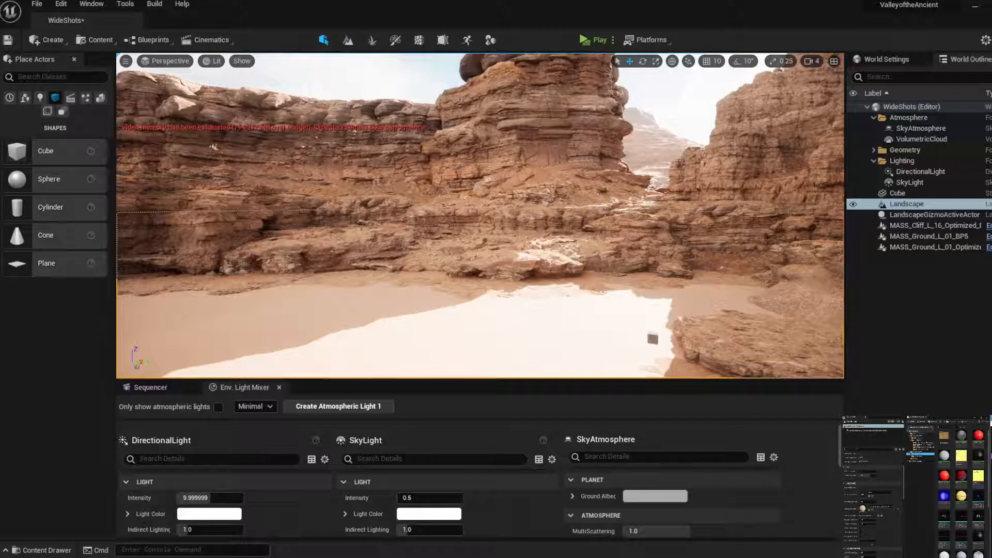
# Switch to File Explorer, go up to the JR FINISHED (E:) drive, and move the window over to the second screen
pyautogui.hotkey('alt', 'Tab')
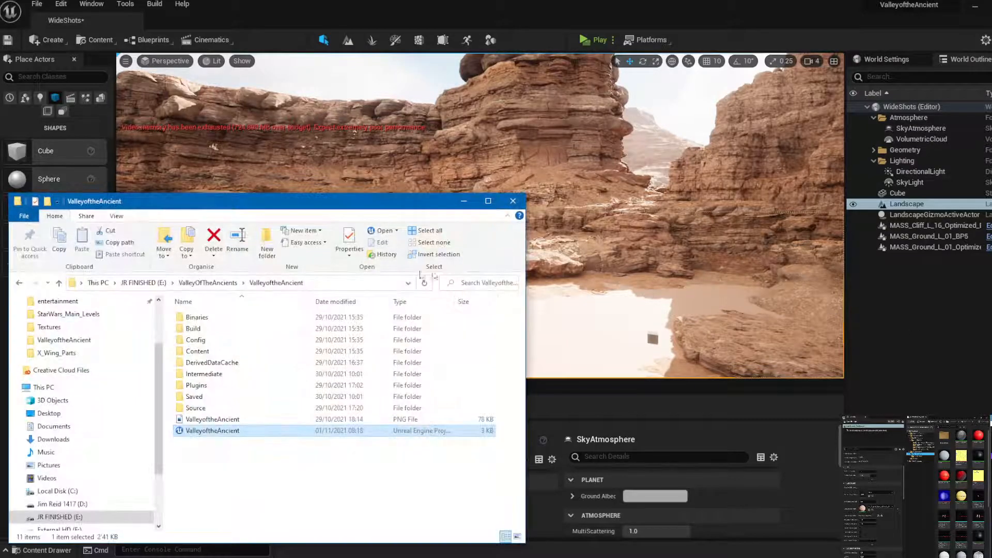
pyautogui.moveTo(327, 205); pyautogui.dragTo(659, 167)
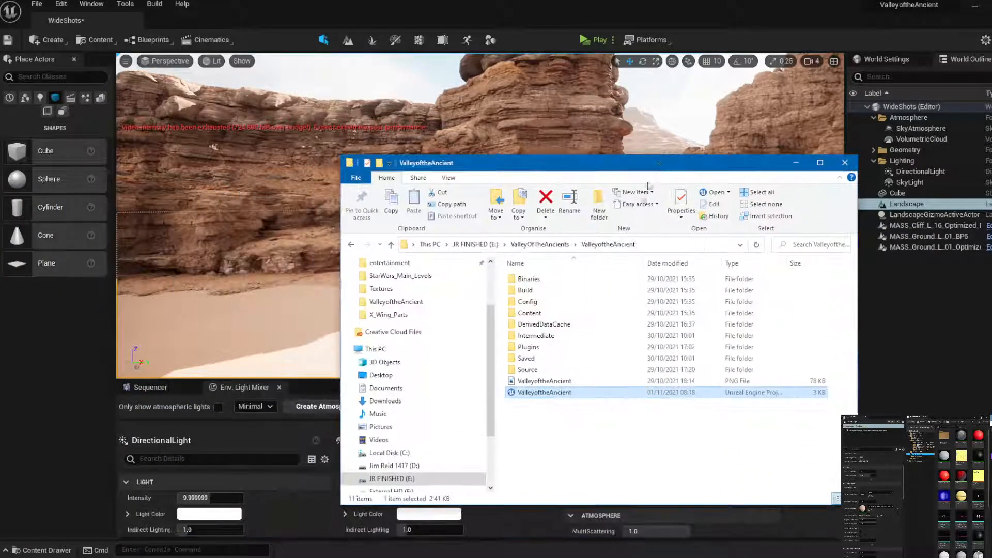
pyautogui.click(486, 245)
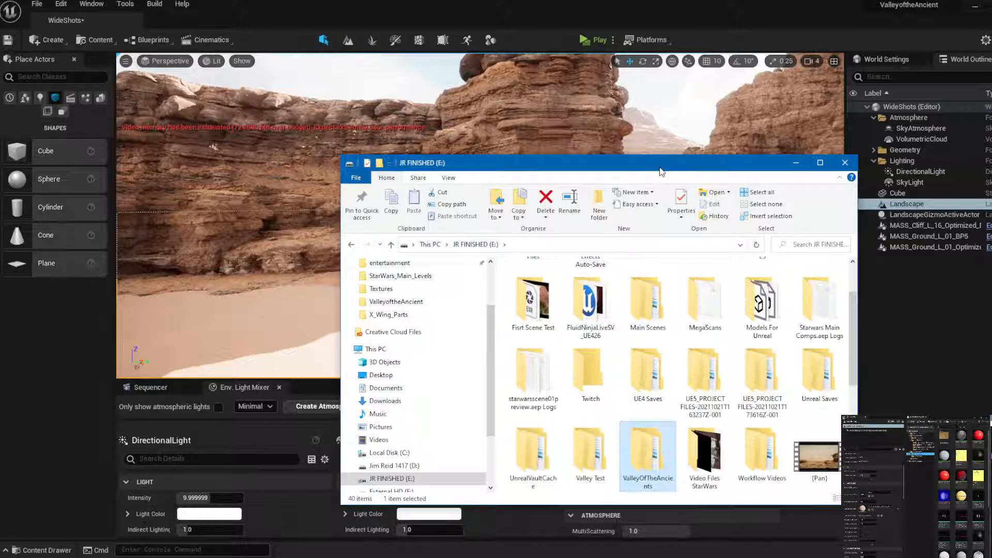
pyautogui.moveTo(660, 168); pyautogui.dragTo(991, 168)
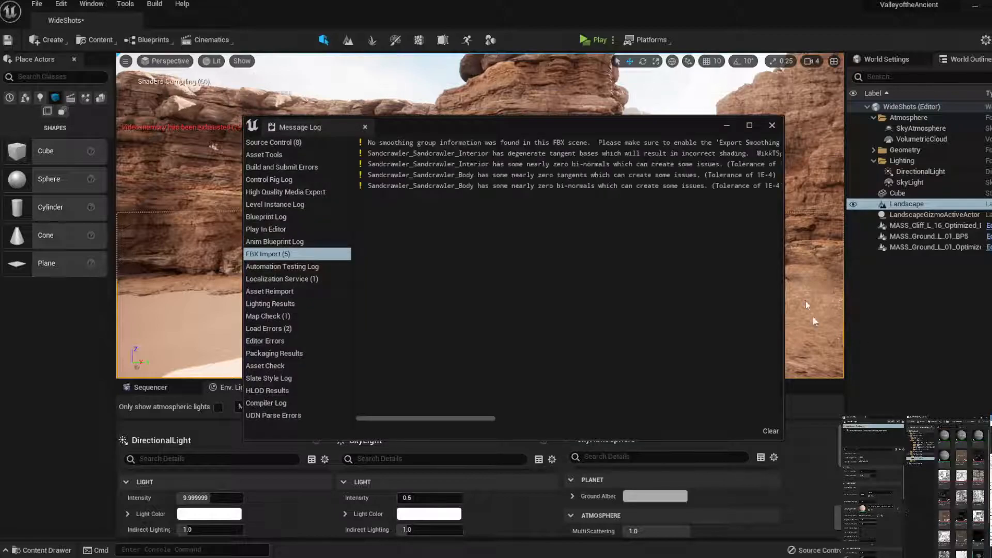
# Dismiss the FBX import log, place the six Sandcrawler meshes together on the sunlit canyon floor, and lower them slightly into the sand
pyautogui.click(771, 126)
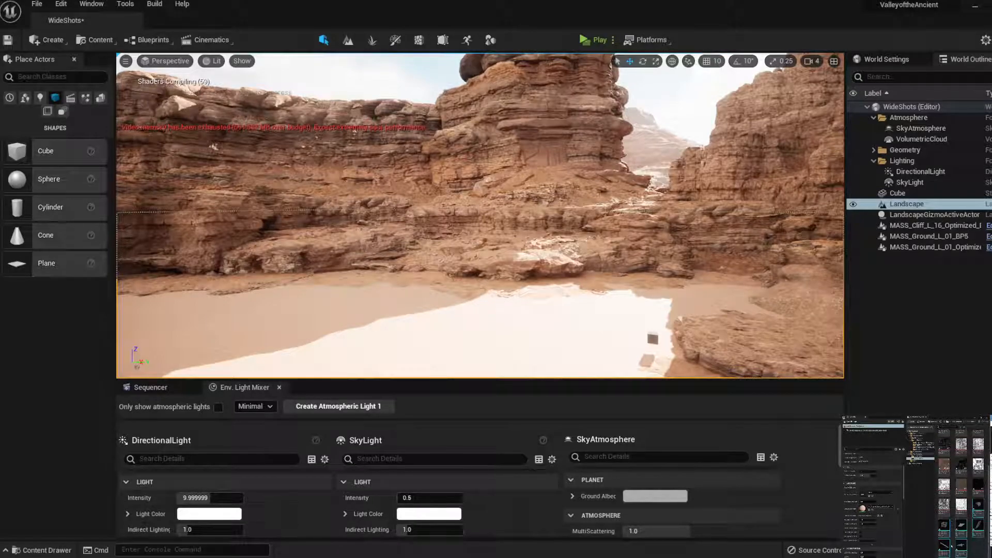
pyautogui.moveTo(990, 382); pyautogui.dragTo(449, 330)
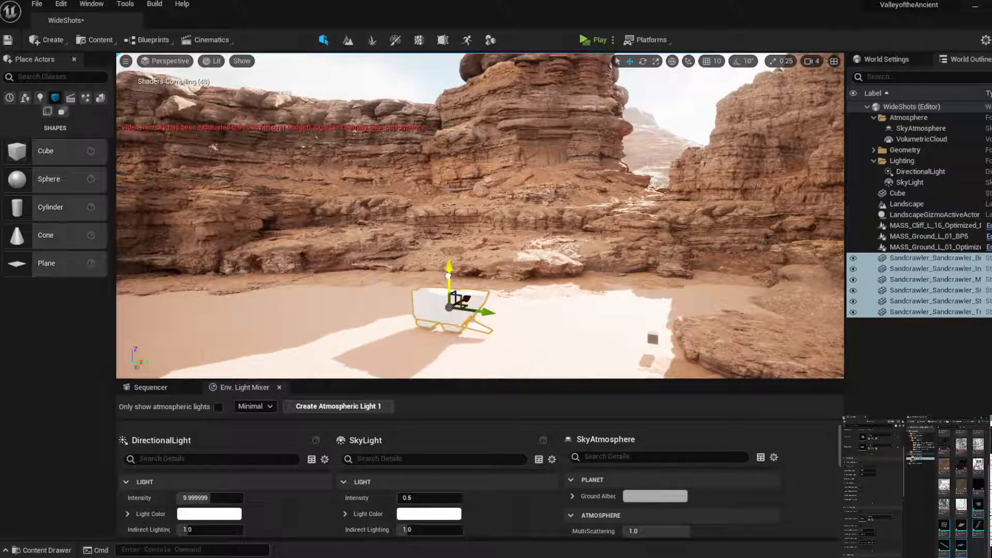
pyautogui.moveTo(449, 293); pyautogui.dragTo(447, 278)
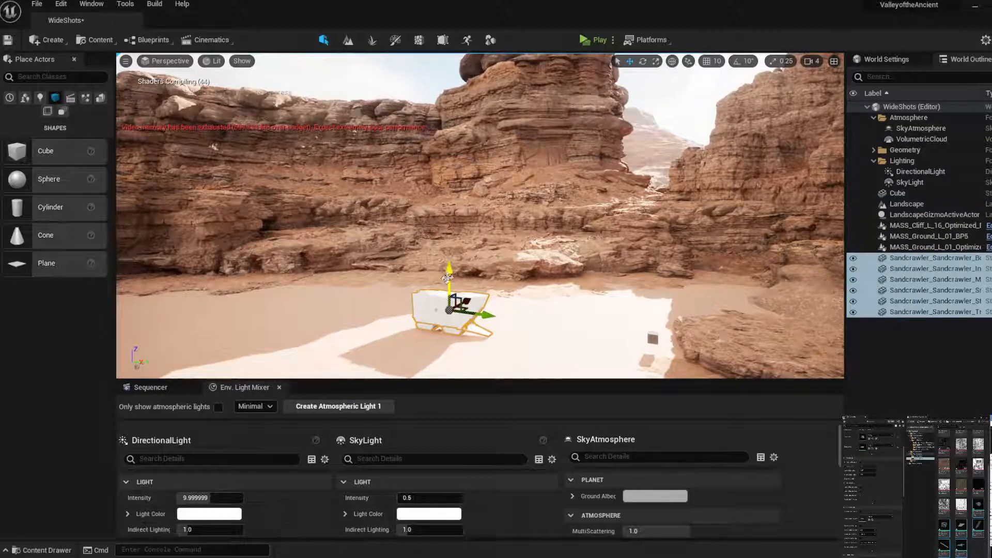
# Parent the Sandcrawler Interior, MainDoor, SmallDoor, Stairs and Tracks meshes to Sandcrawler_Sandcrawler_Body in the widened World Outliner
pyautogui.click(986, 337)
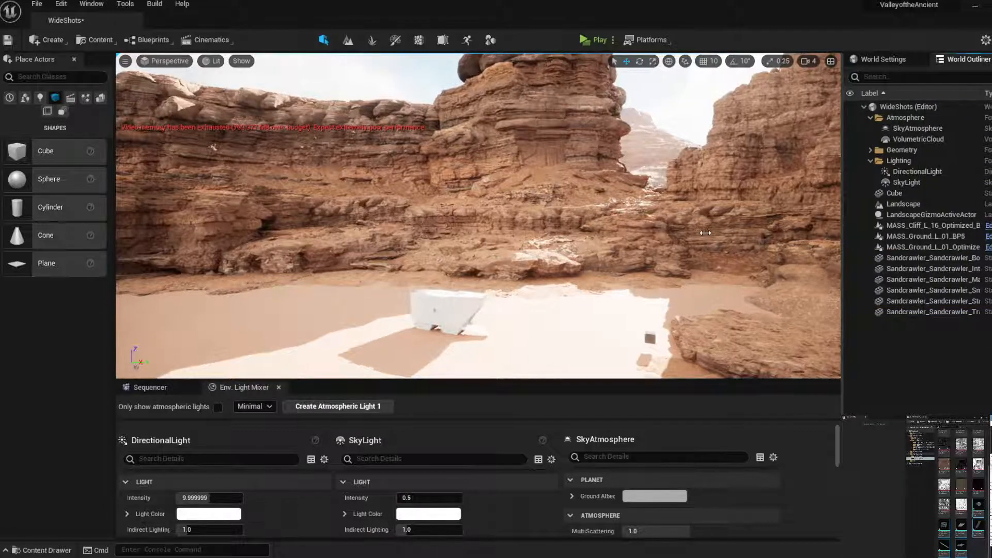
pyautogui.moveTo(843, 240); pyautogui.dragTo(705, 240)
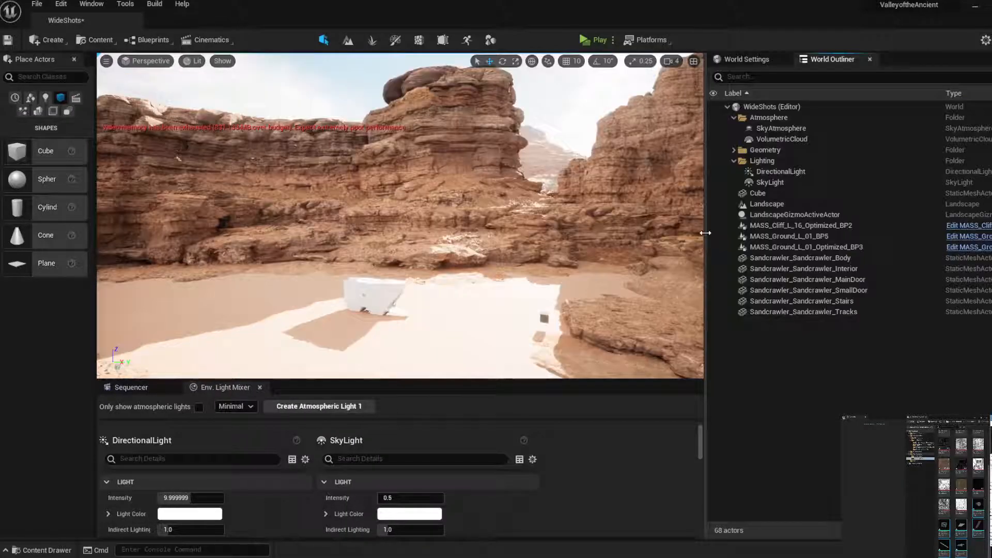
pyautogui.click(846, 269)
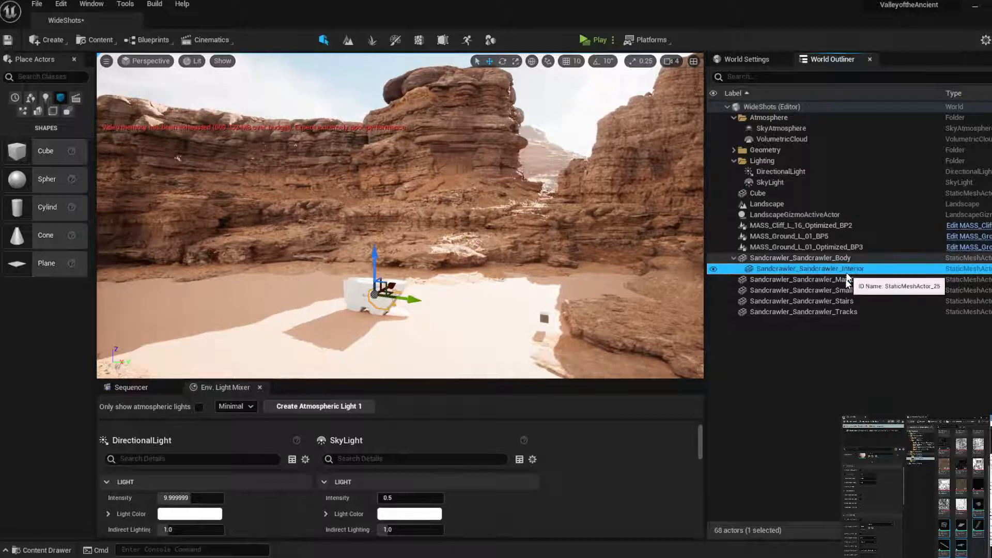
pyautogui.moveTo(846, 278); pyautogui.dragTo(837, 257)
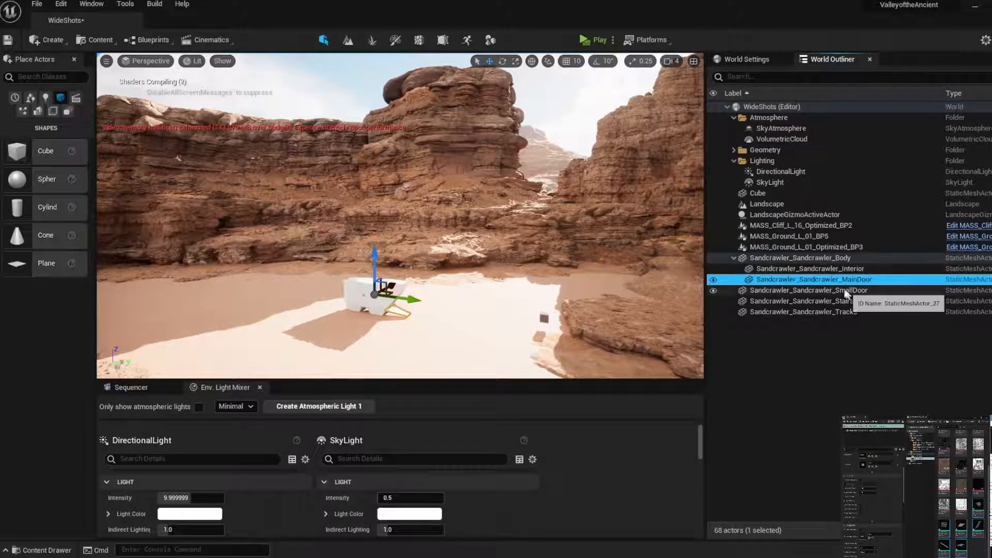
pyautogui.moveTo(847, 291); pyautogui.dragTo(835, 255)
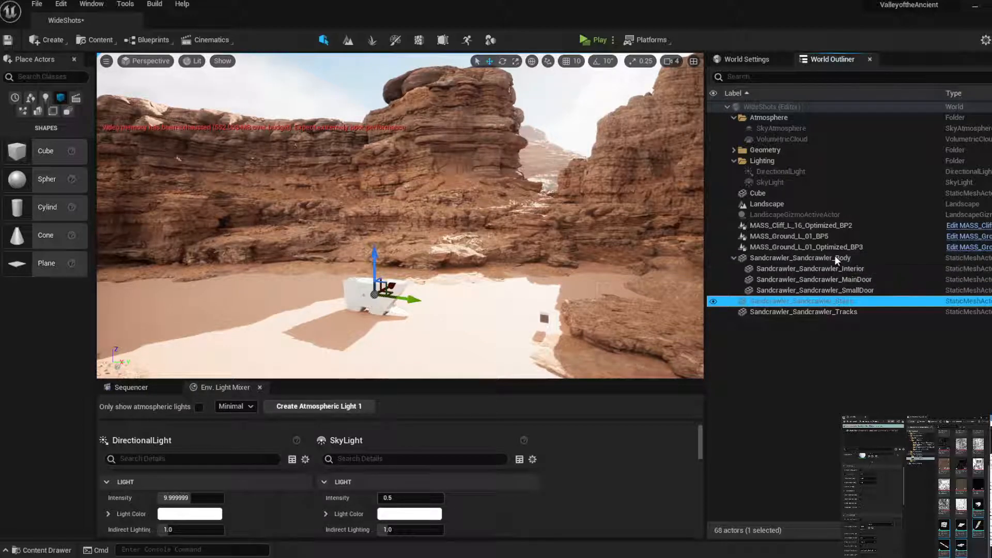
pyautogui.moveTo(842, 310); pyautogui.dragTo(827, 256)
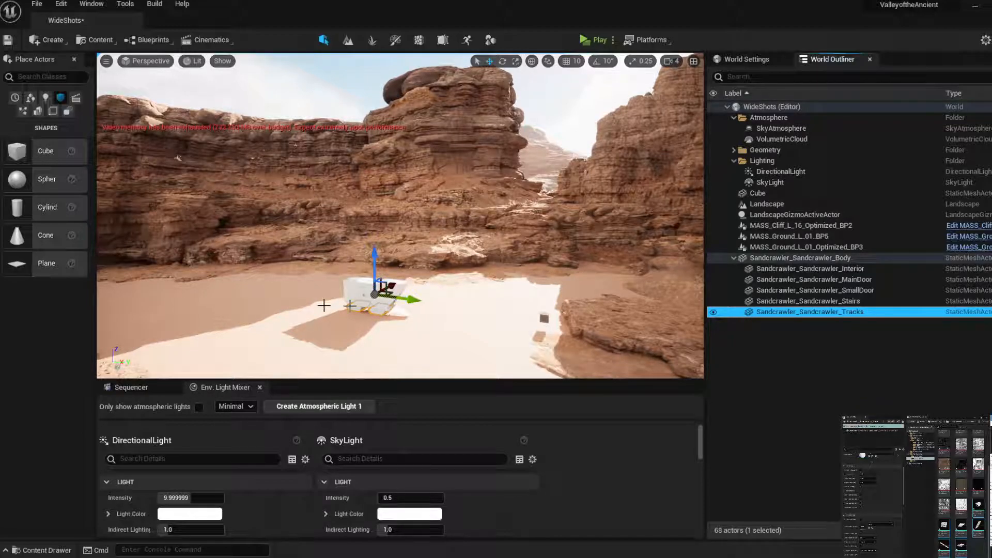
# Rotate the Sandcrawler's MainDoor ramp upward from its lowered position to the slope of the front opening
pyautogui.scroll(2, 369, 320)
pyautogui.scroll(6, 370, 319)
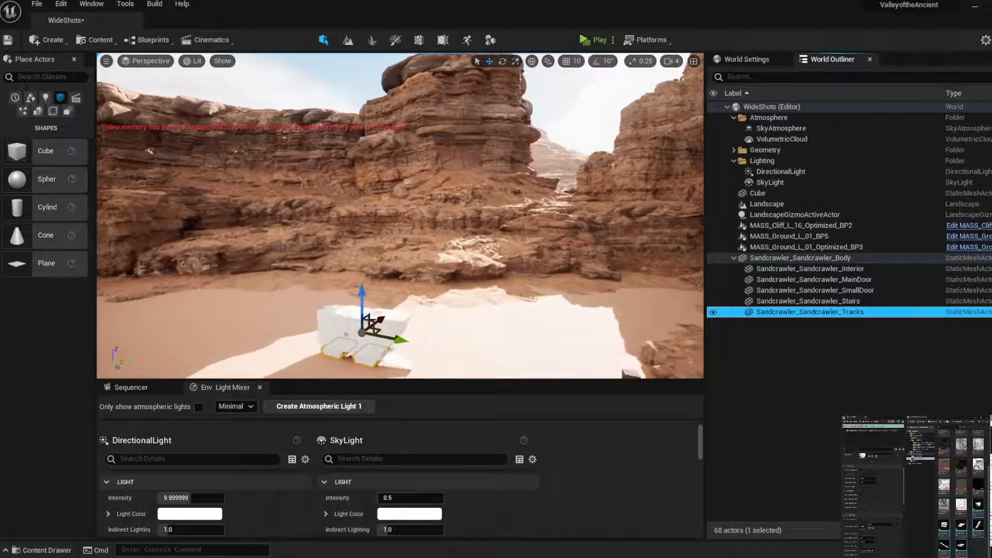
pyautogui.moveTo(398, 240); pyautogui.dragTo(395, 202, button='middle')
pyautogui.scroll(5, 395, 202)
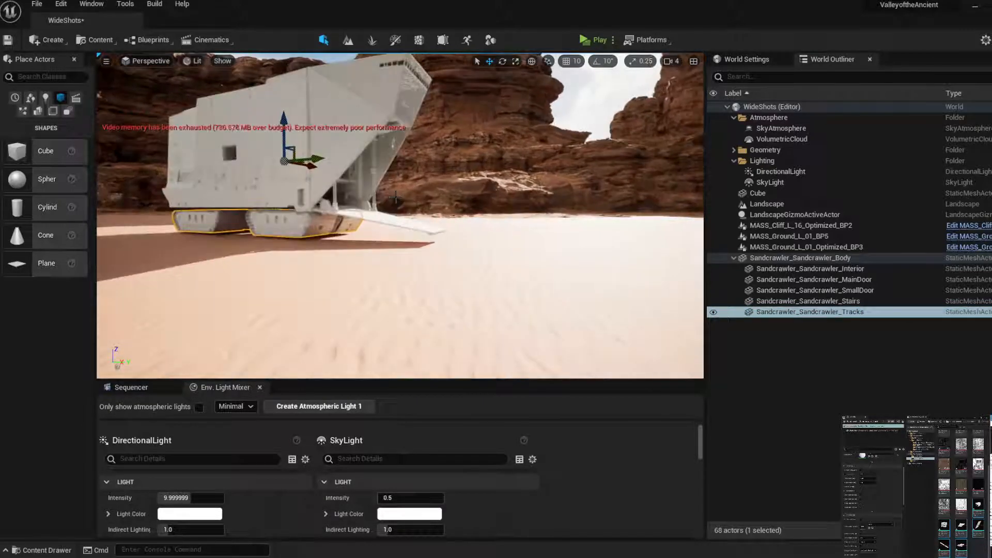
pyautogui.click(393, 225)
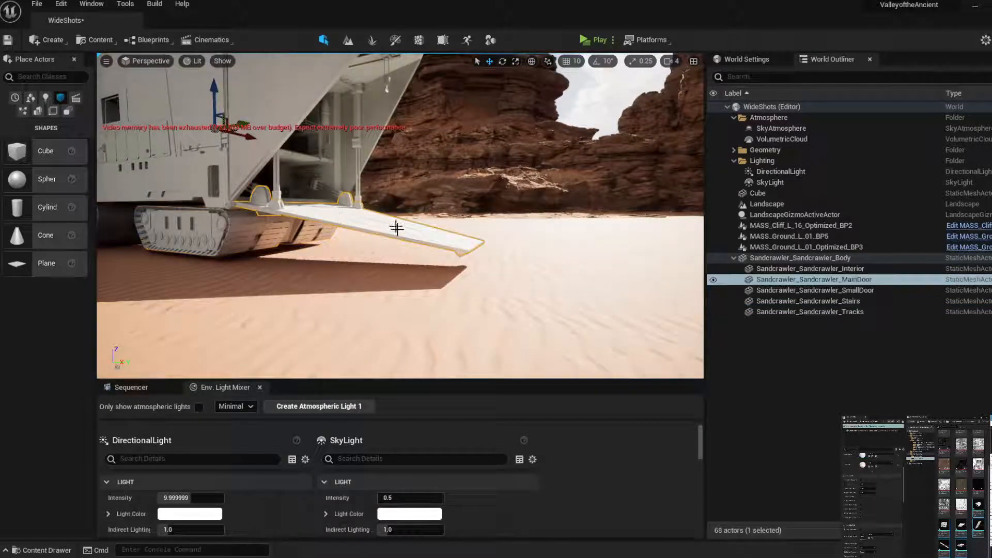
pyautogui.click(502, 62)
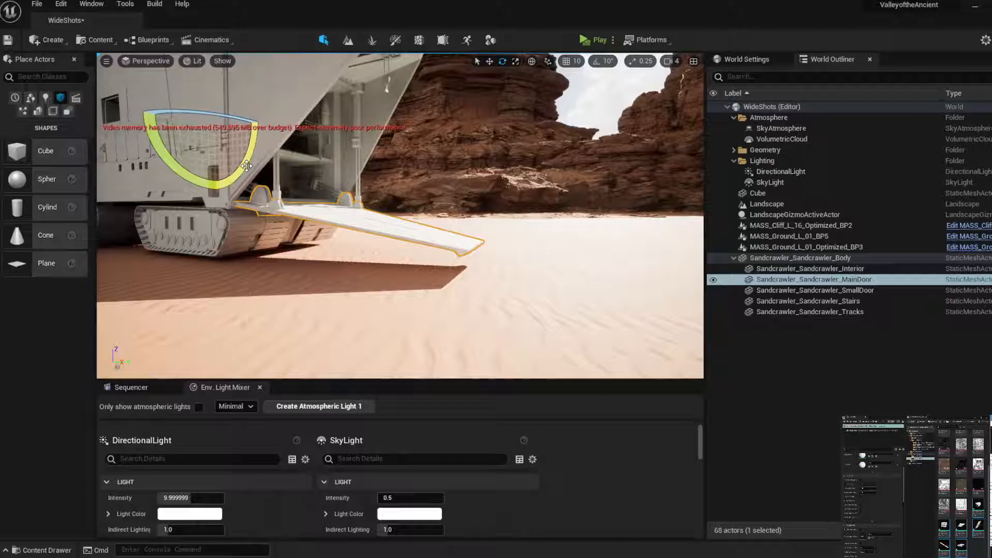
pyautogui.moveTo(247, 165); pyautogui.dragTo(476, 69)
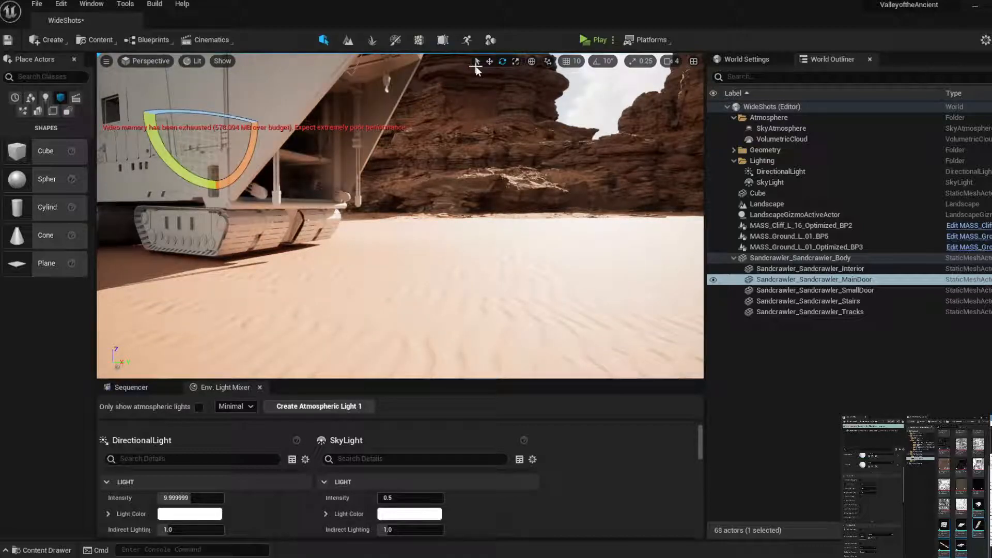
# Move the rotated MainDoor down and back, with its pivot placed near the hinge, so it closes the Sandcrawler's front opening
pyautogui.press('w')
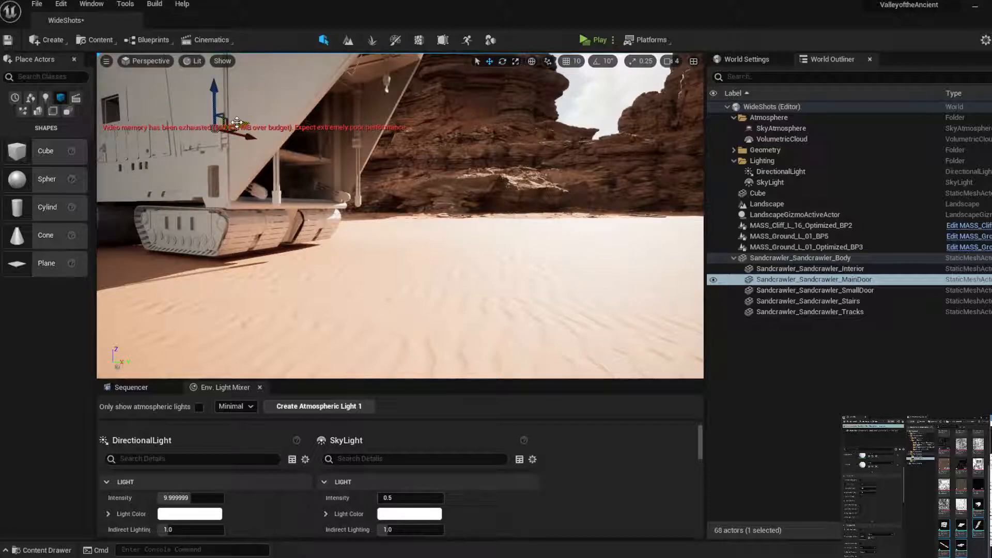
pyautogui.moveTo(237, 122); pyautogui.dragTo(274, 120)
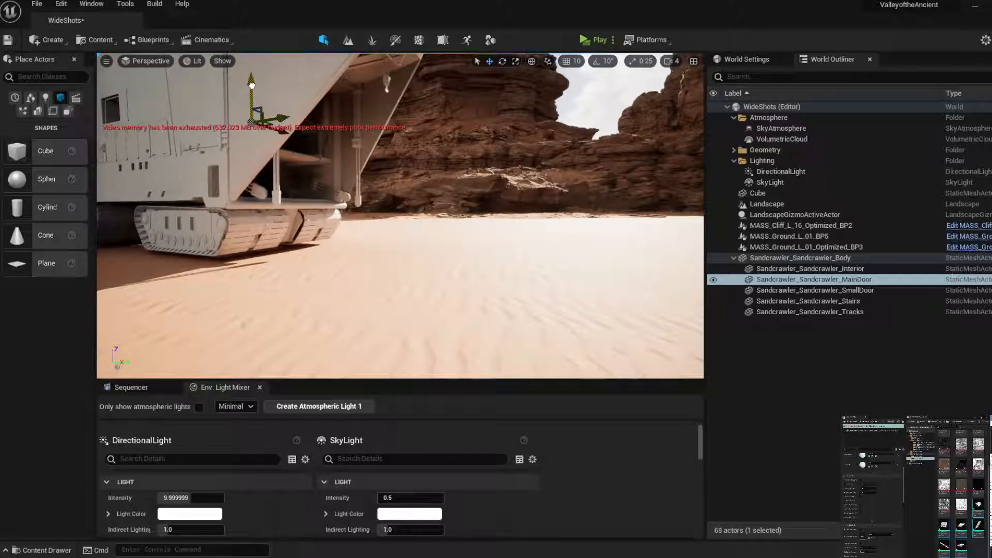
pyautogui.moveTo(251, 85); pyautogui.dragTo(238, 275)
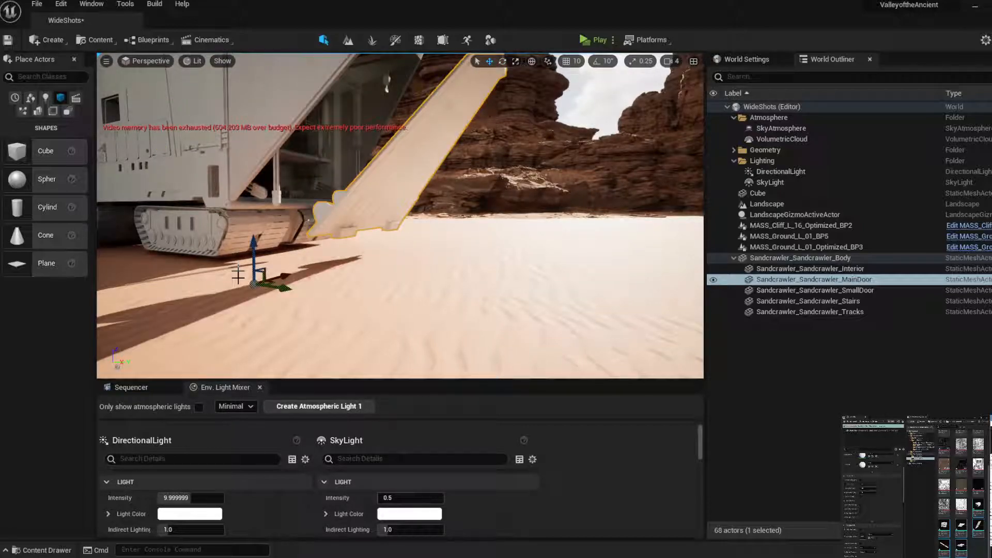
pyautogui.moveTo(254, 284); pyautogui.dragTo(332, 225, button='middle')
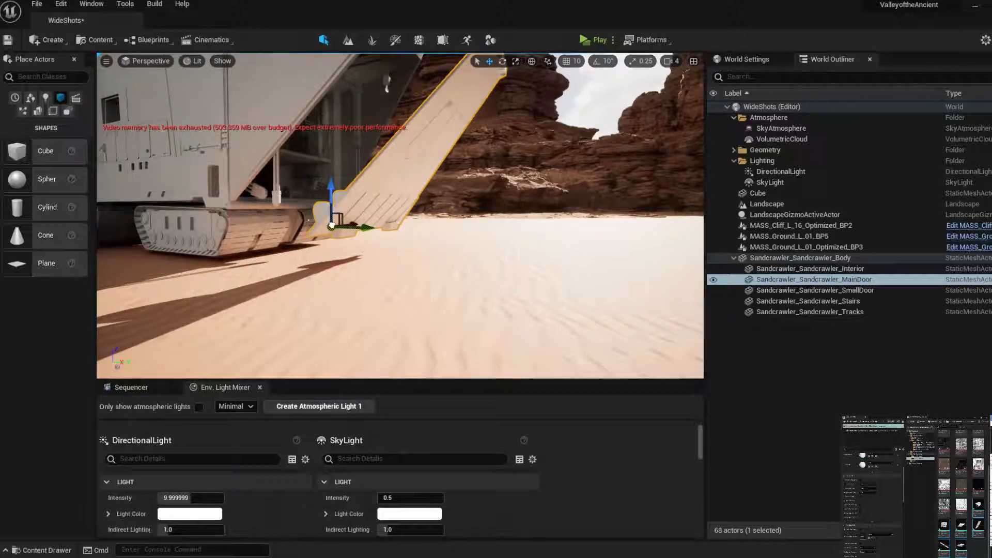
pyautogui.moveTo(363, 228); pyautogui.dragTo(323, 224)
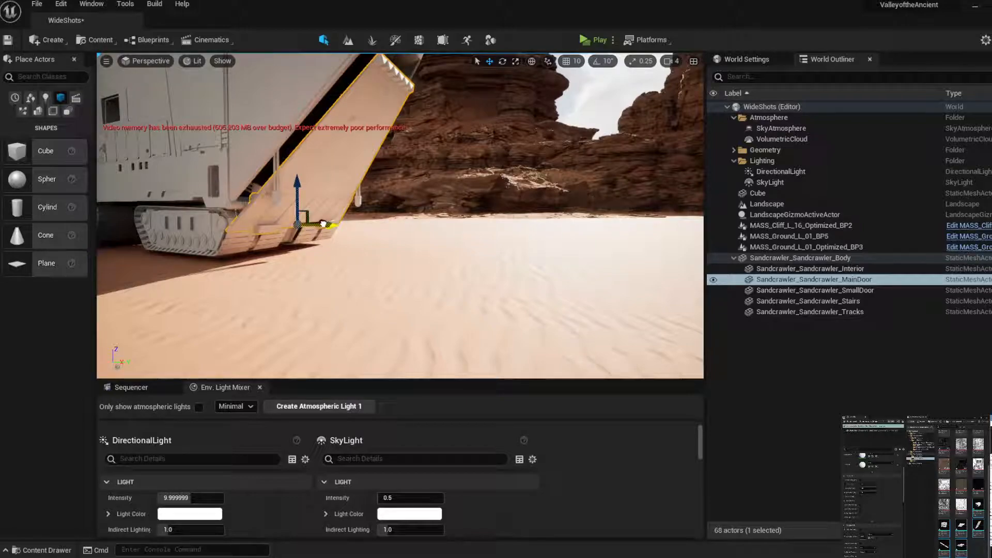
pyautogui.moveTo(306, 190); pyautogui.dragTo(308, 176)
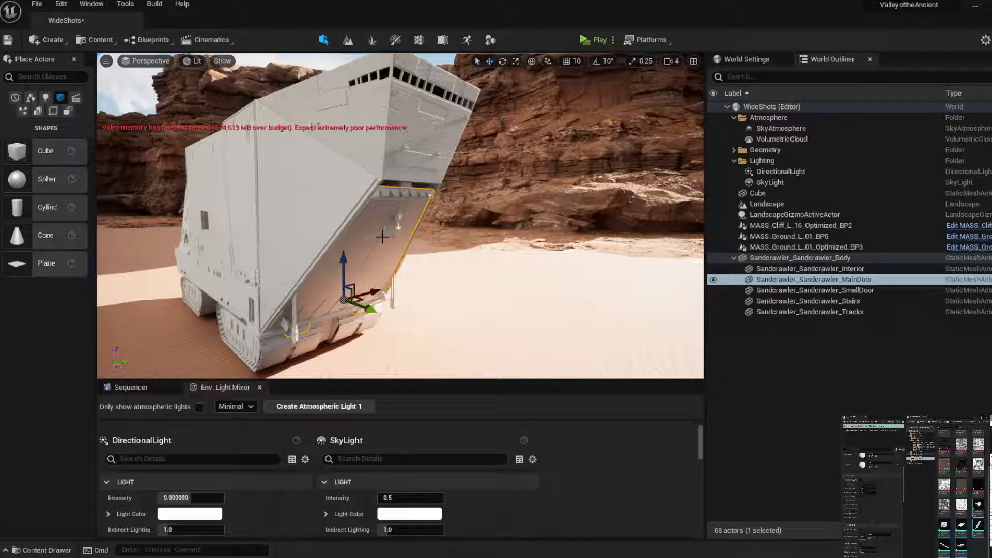
pyautogui.moveTo(346, 293); pyautogui.dragTo(371, 306)
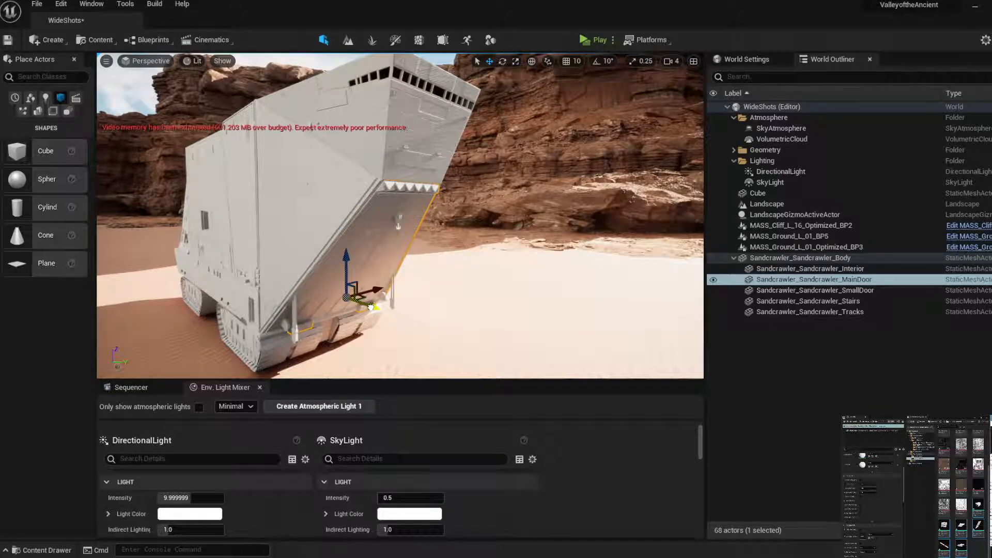
# Hide the Sandcrawler's Interior mesh, whose parts stick out through the closed door, and check the vehicle from other sides
pyautogui.click(297, 334)
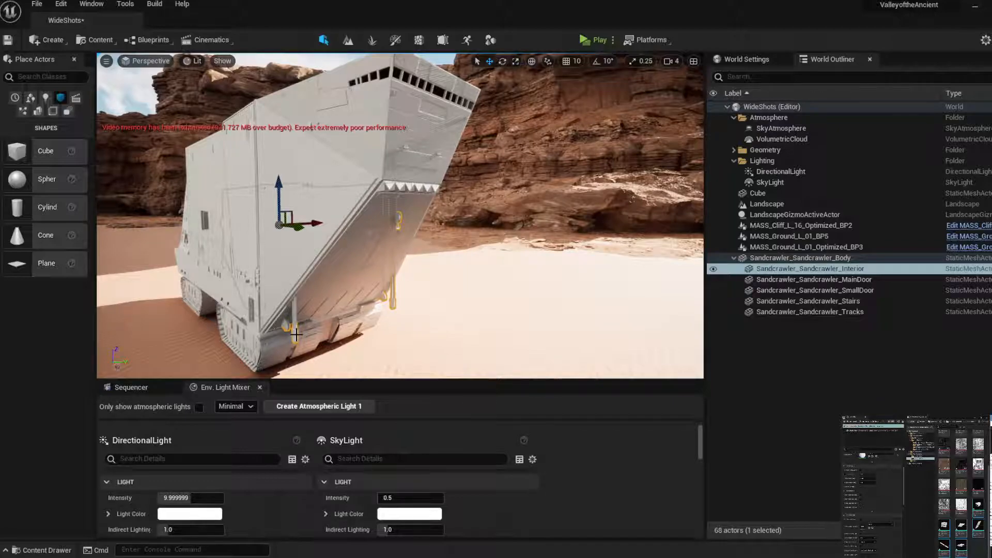
pyautogui.click(713, 269)
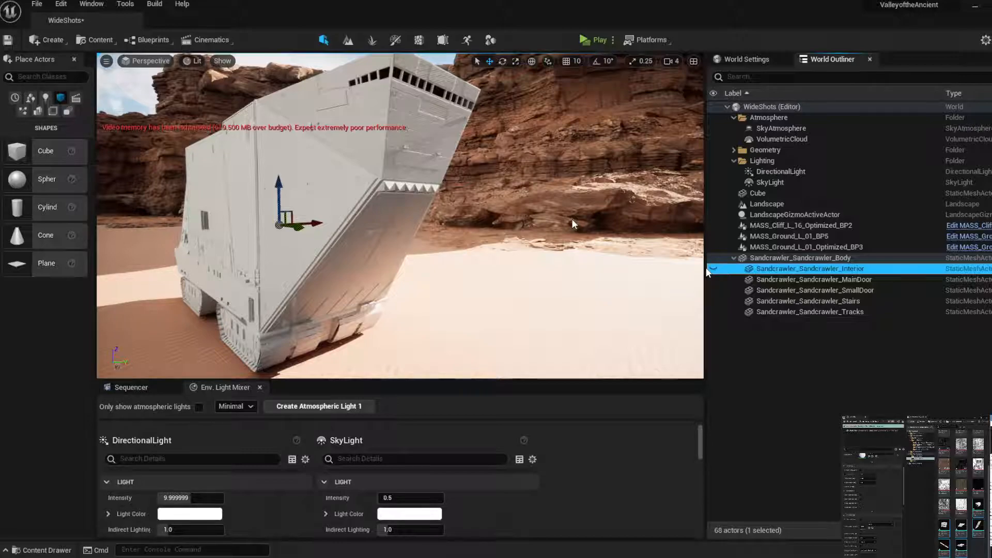
pyautogui.moveTo(571, 218); pyautogui.dragTo(380, 229, button='right')
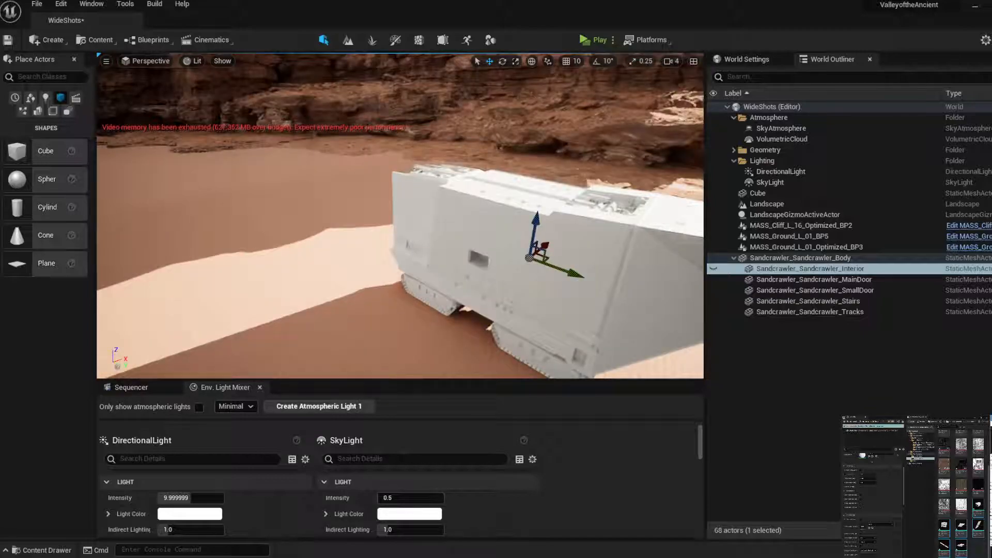
pyautogui.press('f')
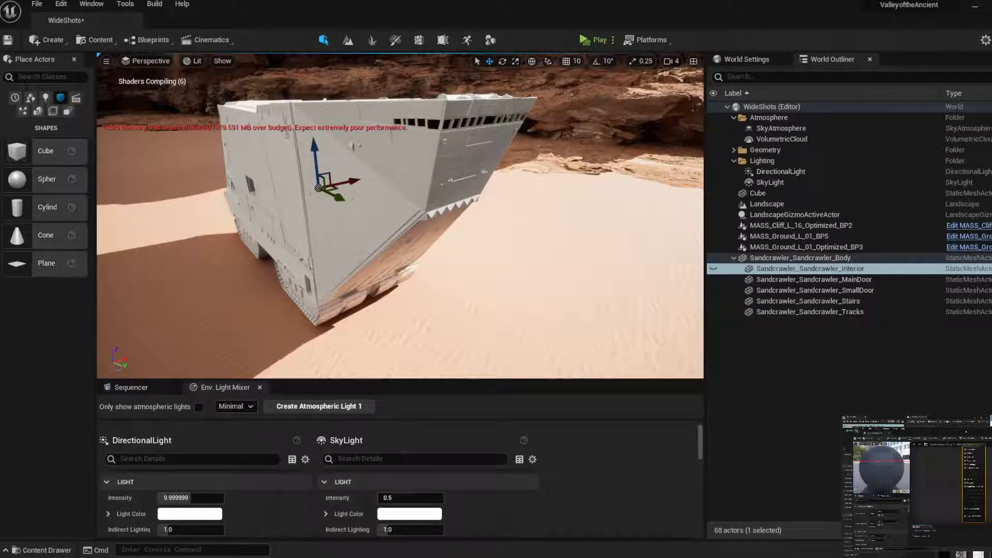
# Move the Sandcralwer_Body result node aside in its material graph and assign this material to the Sandcrawler's Body mesh
pyautogui.moveTo(963, 433); pyautogui.dragTo(504, 74)
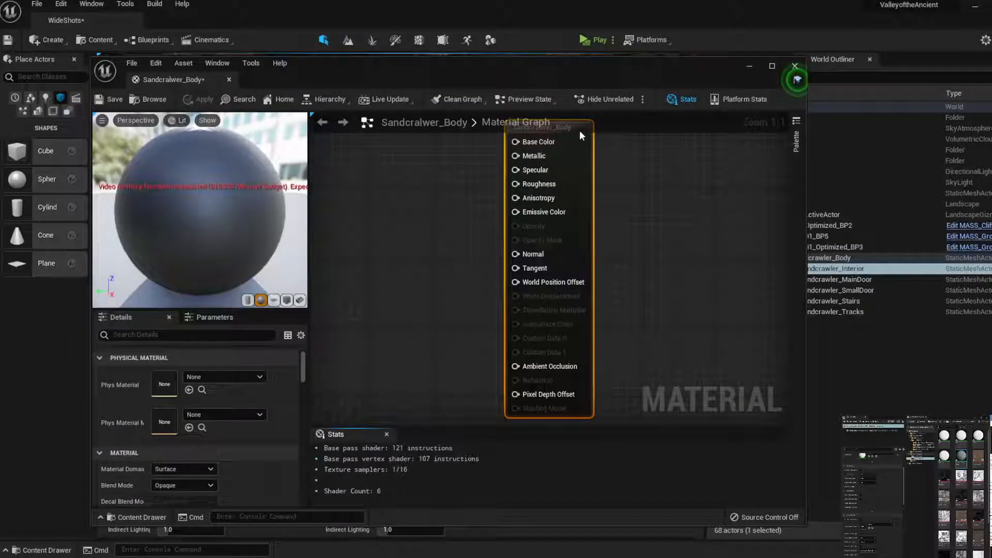
pyautogui.moveTo(582, 135); pyautogui.dragTo(728, 149)
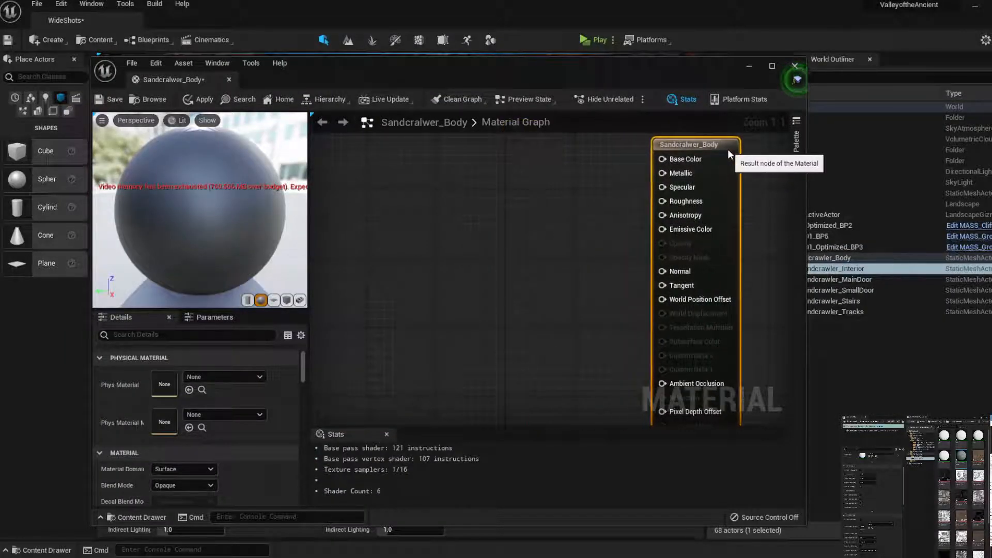
pyautogui.click(862, 256)
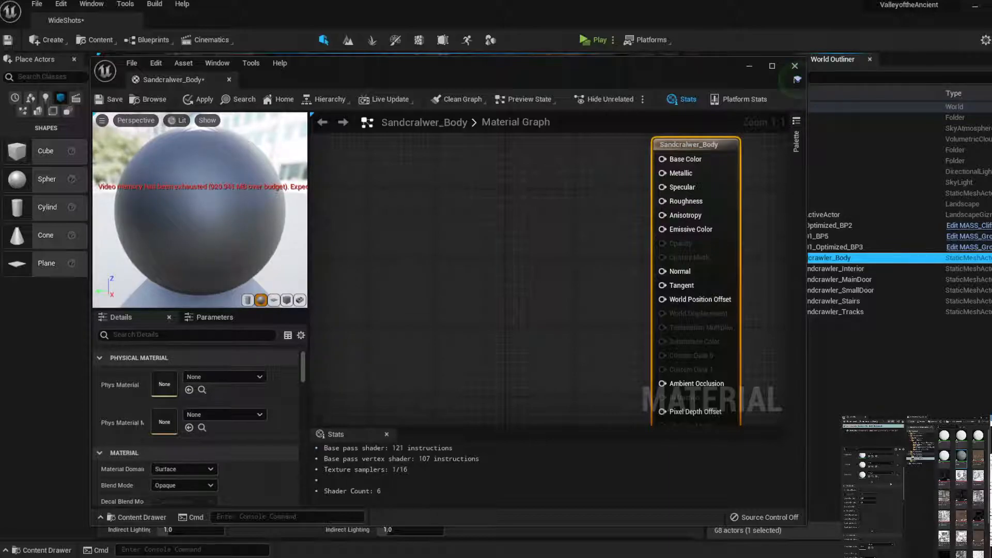
pyautogui.moveTo(961, 457); pyautogui.dragTo(873, 483)
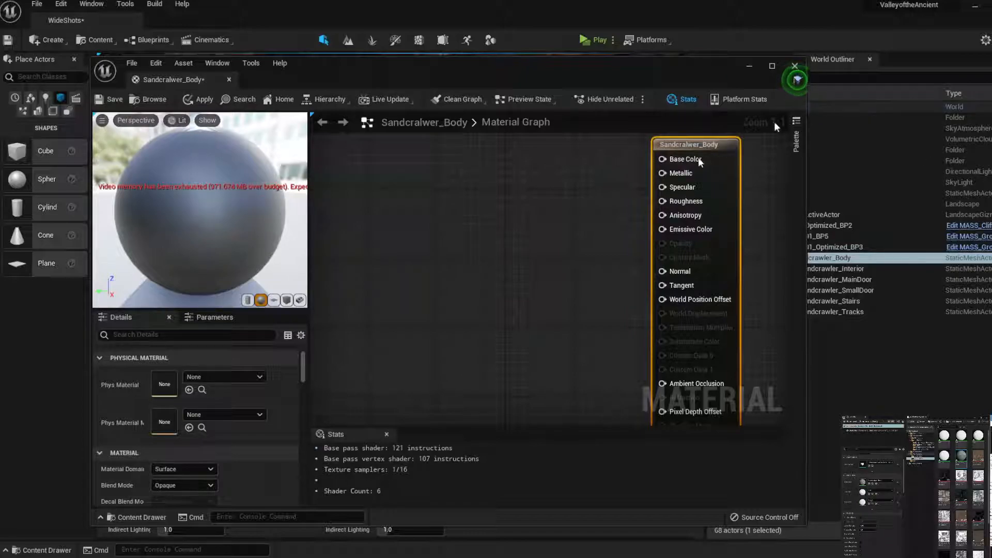
# Add the Sandcrawler_1 base color, metallic, mixed AO and roughness textures to the Sandcralwer_Body graph and connect the base color texture to Base Color
pyautogui.moveTo(581, 72); pyautogui.dragTo(702, 54)
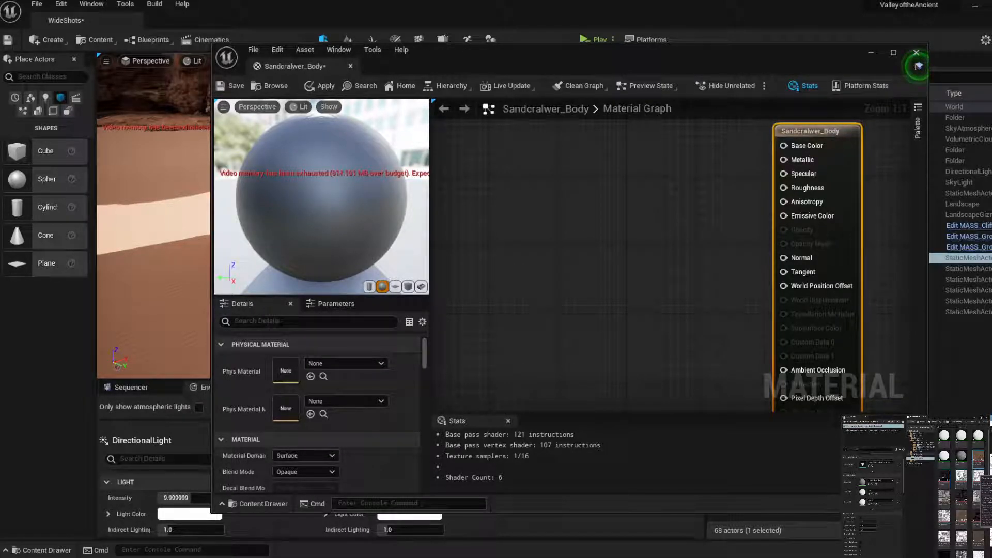
pyautogui.moveTo(978, 474); pyautogui.dragTo(499, 132)
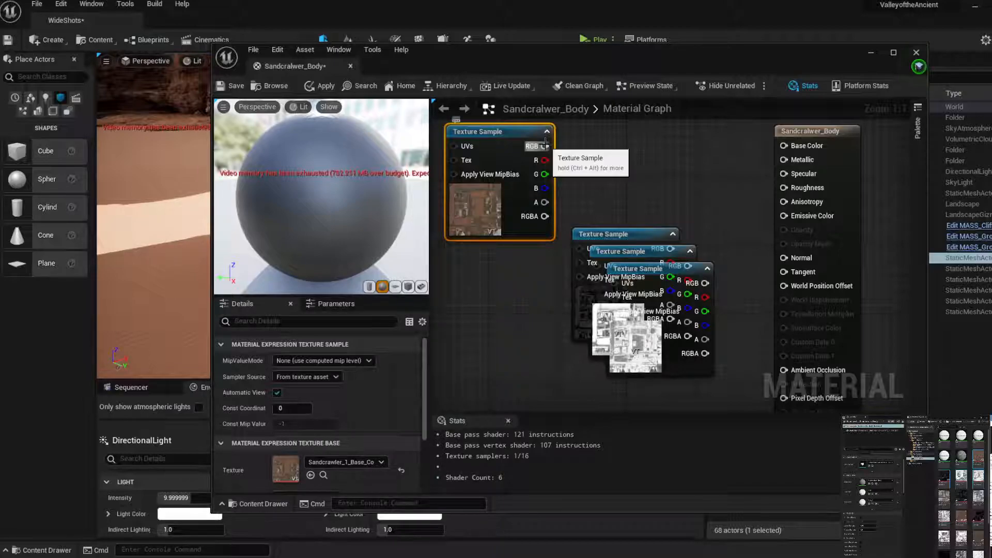
pyautogui.moveTo(546, 145); pyautogui.dragTo(796, 144)
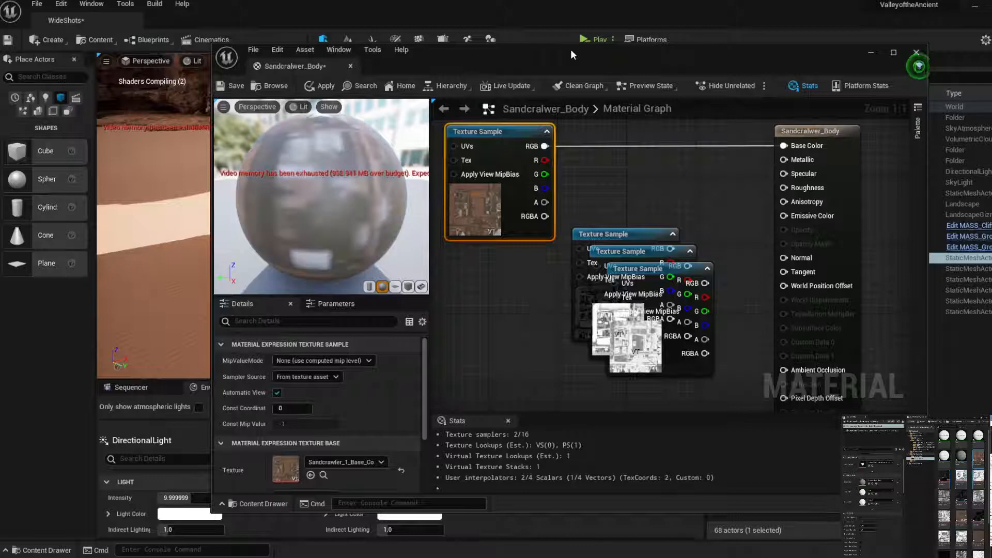
pyautogui.moveTo(575, 54); pyautogui.dragTo(706, 47)
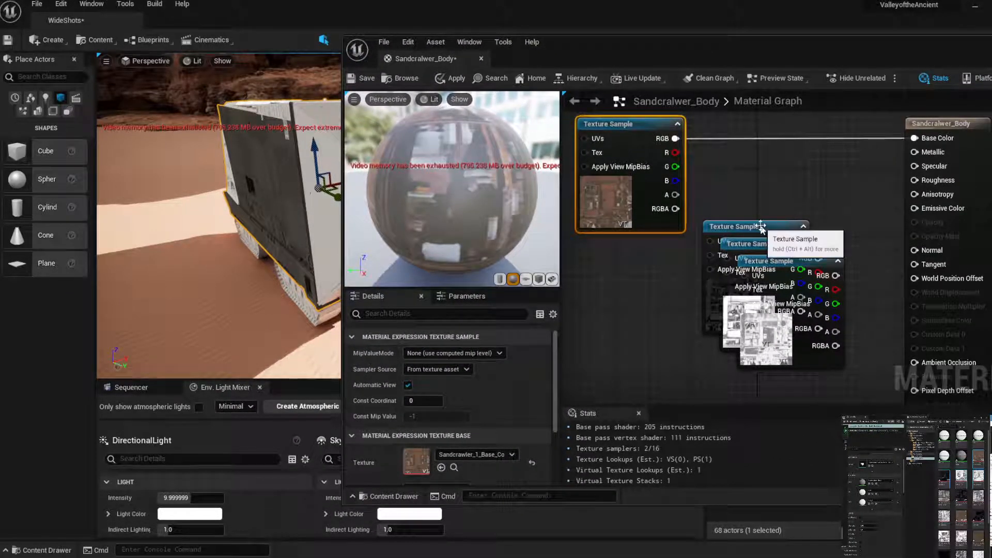
# Place the Sandcrawler_1_Metallic texture node below the base color node and connect its RGB output to Metallic
pyautogui.click(769, 228)
pyautogui.moveTo(769, 228); pyautogui.dragTo(916, 146)
pyautogui.click(766, 157)
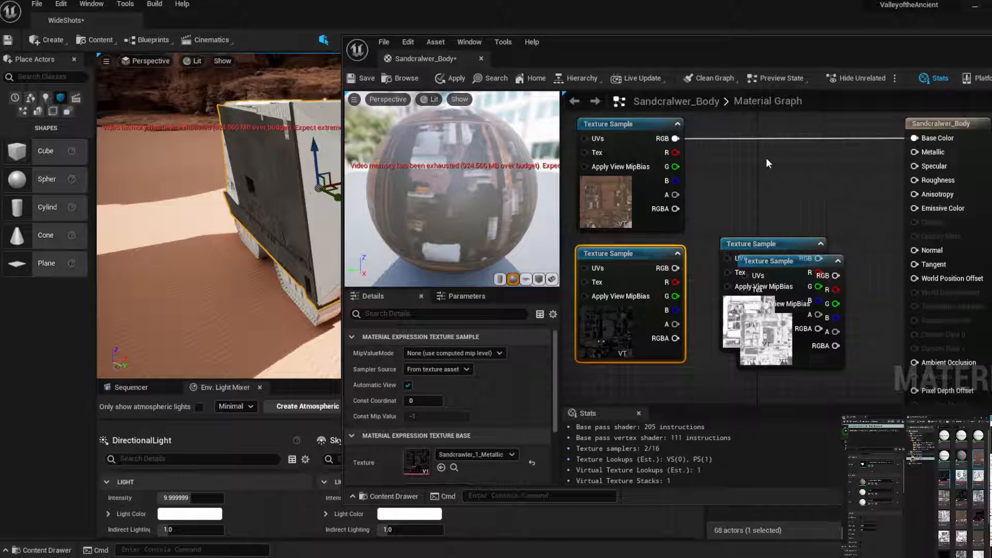
pyautogui.moveTo(675, 268); pyautogui.dragTo(916, 153)
# Connect the Sandcrawler_1_Mixed_AO texture to Ambient Occlusion and the Sandcrawler_1_Roughness texture to Specular
pyautogui.click(792, 244)
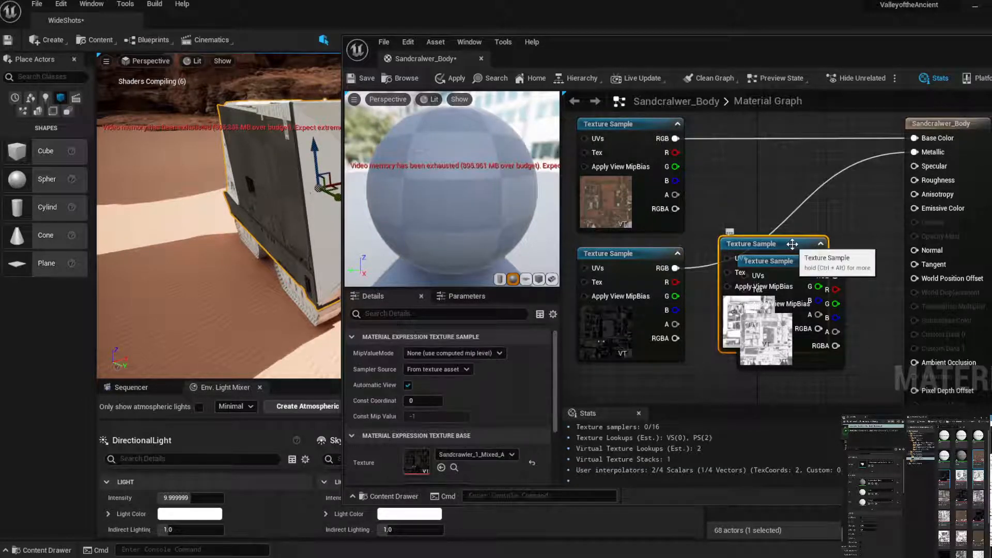
pyautogui.moveTo(792, 244); pyautogui.dragTo(695, 331)
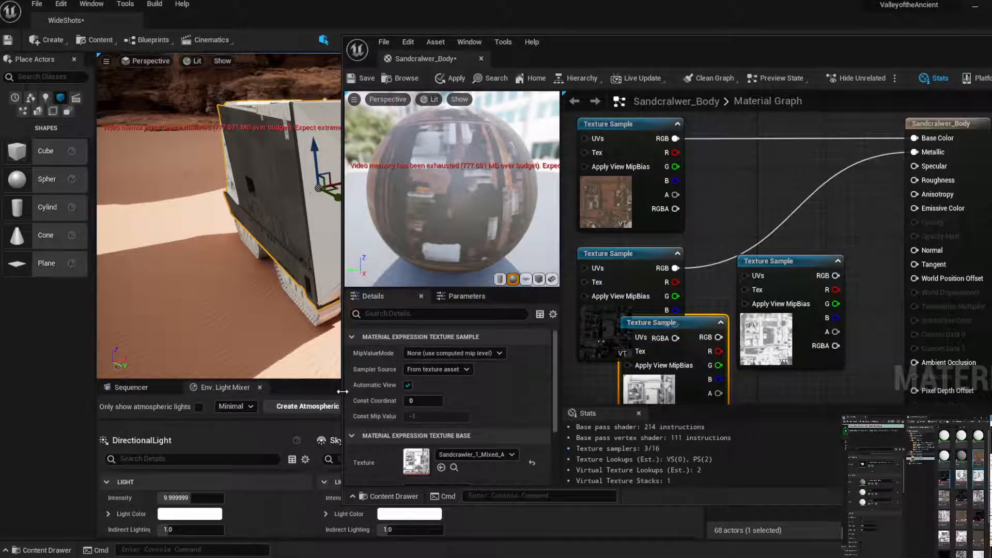
pyautogui.moveTo(342, 391); pyautogui.dragTo(225, 391)
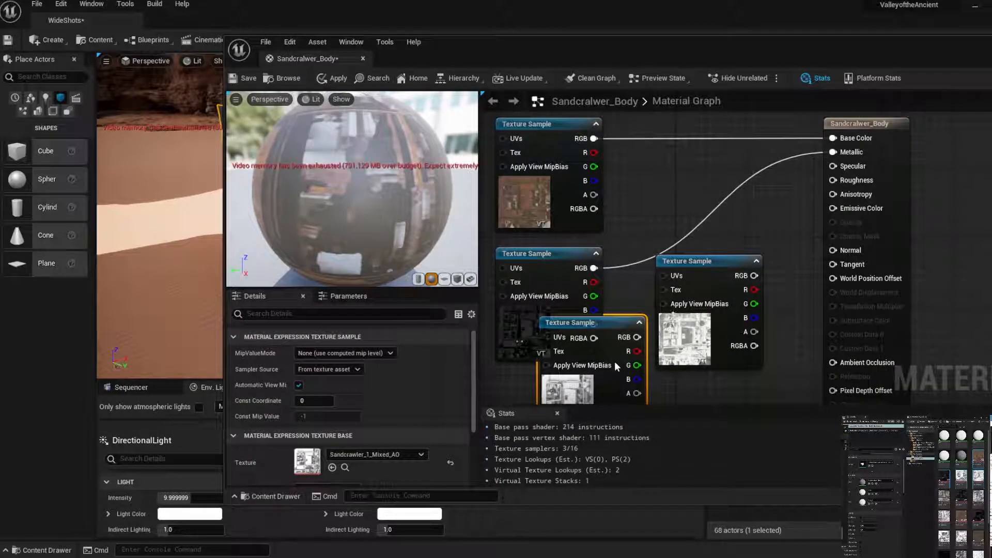
pyautogui.moveTo(637, 336); pyautogui.dragTo(832, 363)
pyautogui.click(691, 261)
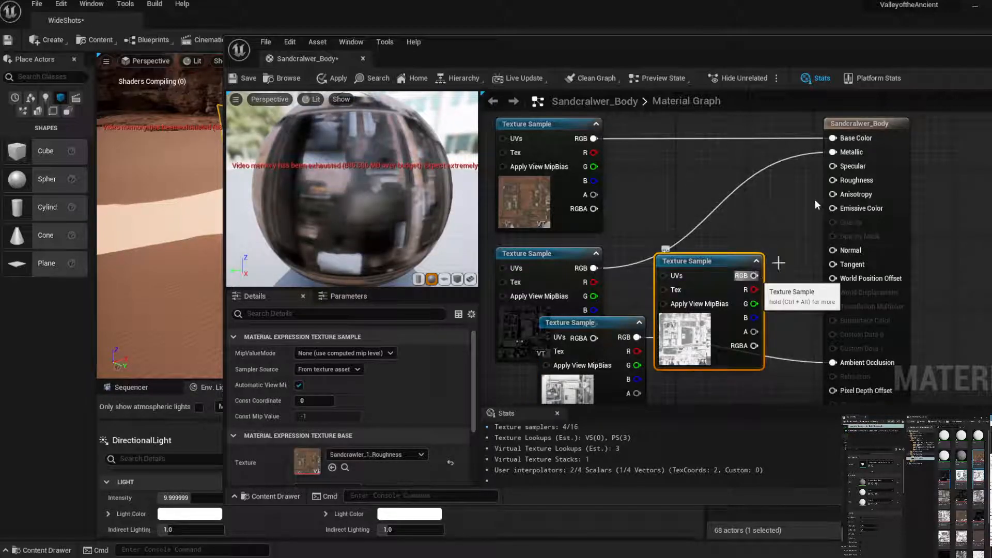
pyautogui.moveTo(754, 276); pyautogui.dragTo(833, 166)
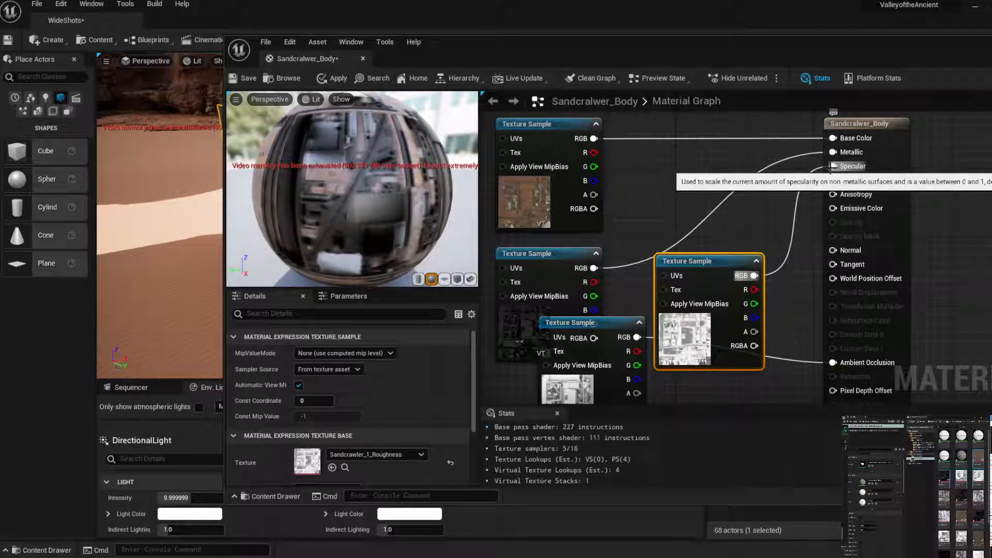
# Apply and save the Sandcralwer_Body material, with its editor moved off the vehicle
pyautogui.moveTo(575, 40); pyautogui.dragTo(715, 31)
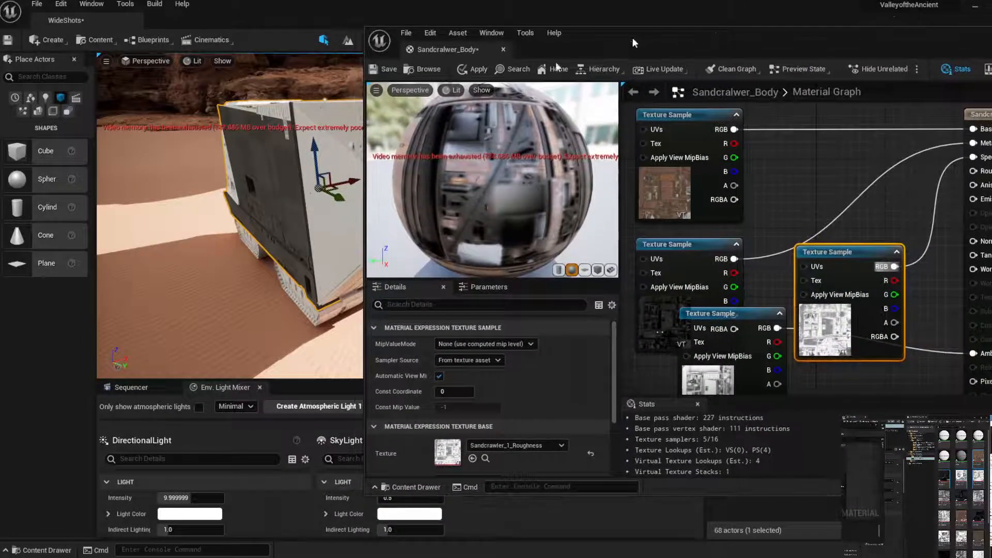
pyautogui.click(478, 70)
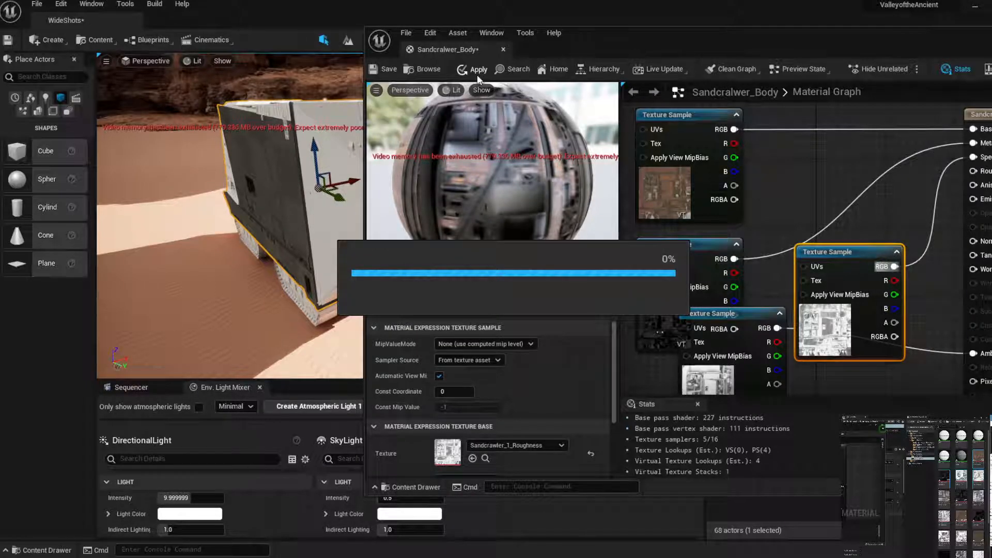
pyautogui.click(389, 69)
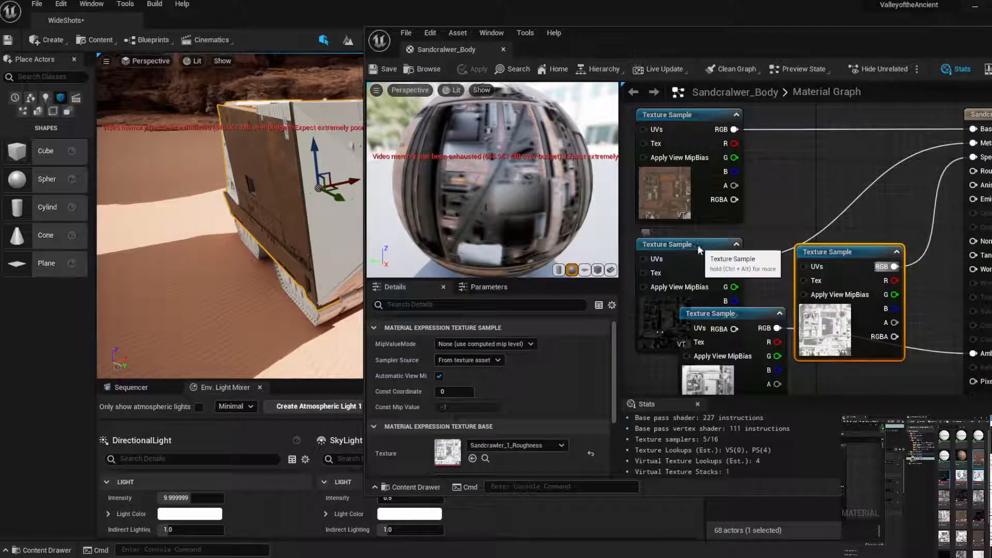
# Stack the four texture nodes of Sandcralwer_Body in one column beside the result node and apply the layout change
pyautogui.moveTo(698, 244); pyautogui.dragTo(696, 228)
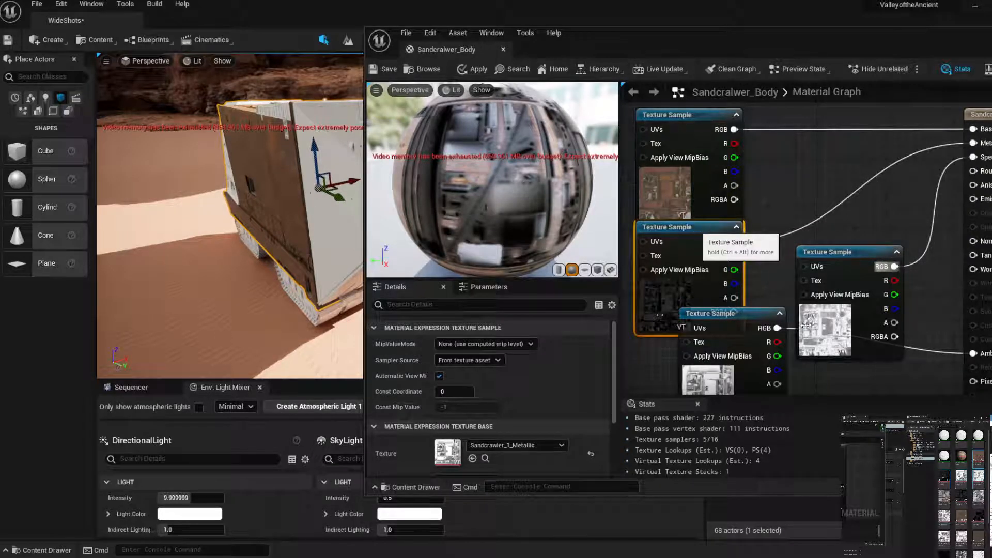
pyautogui.scroll(-5, 763, 307)
pyautogui.scroll(-3, 763, 306)
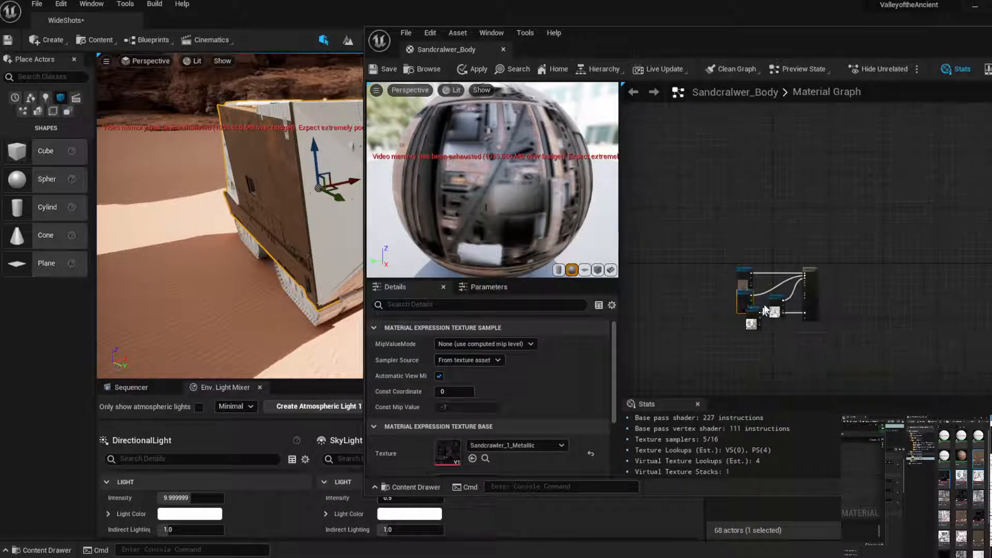
pyautogui.moveTo(755, 313); pyautogui.dragTo(792, 346)
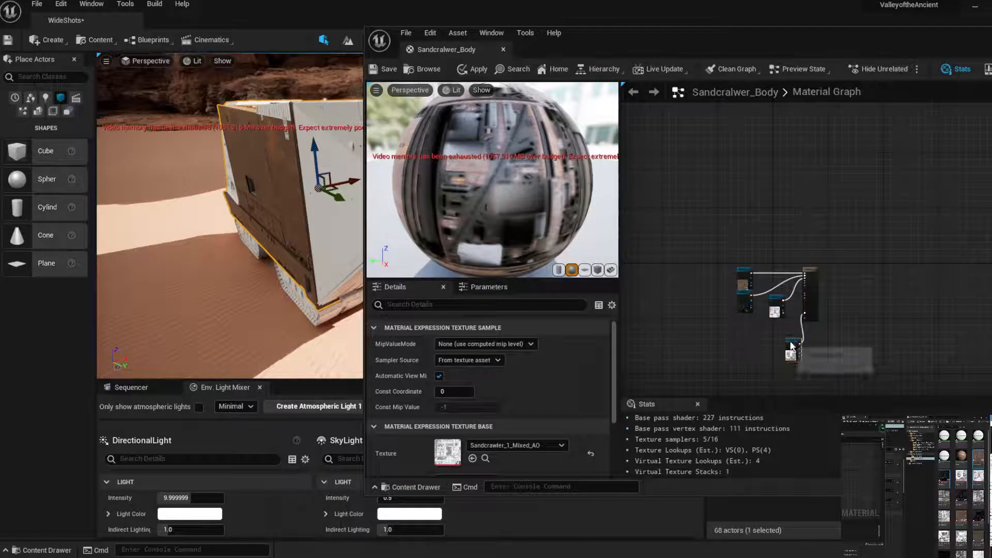
pyautogui.moveTo(780, 301); pyautogui.dragTo(747, 318)
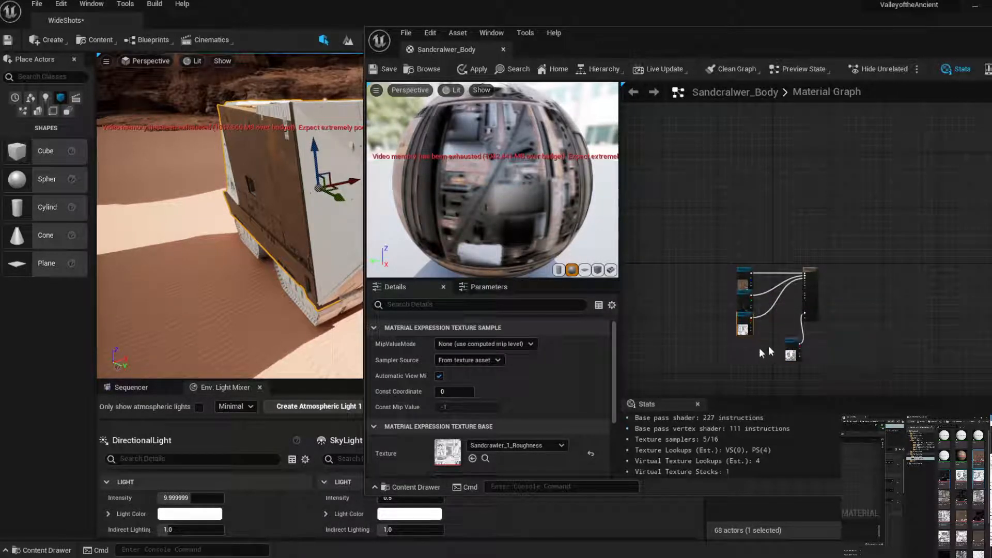
pyautogui.click(792, 341)
pyautogui.moveTo(792, 341); pyautogui.dragTo(746, 336)
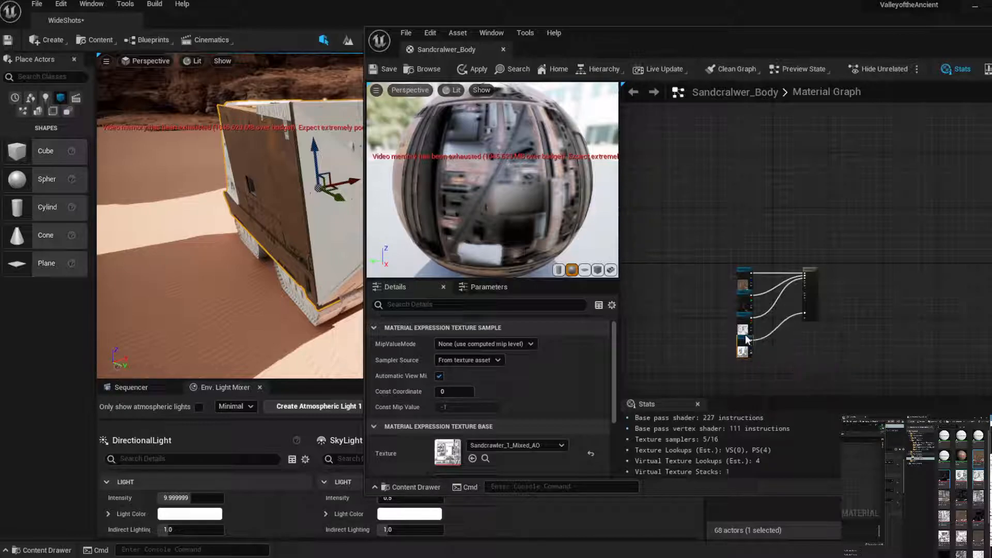
pyautogui.click(763, 185)
pyautogui.click(472, 69)
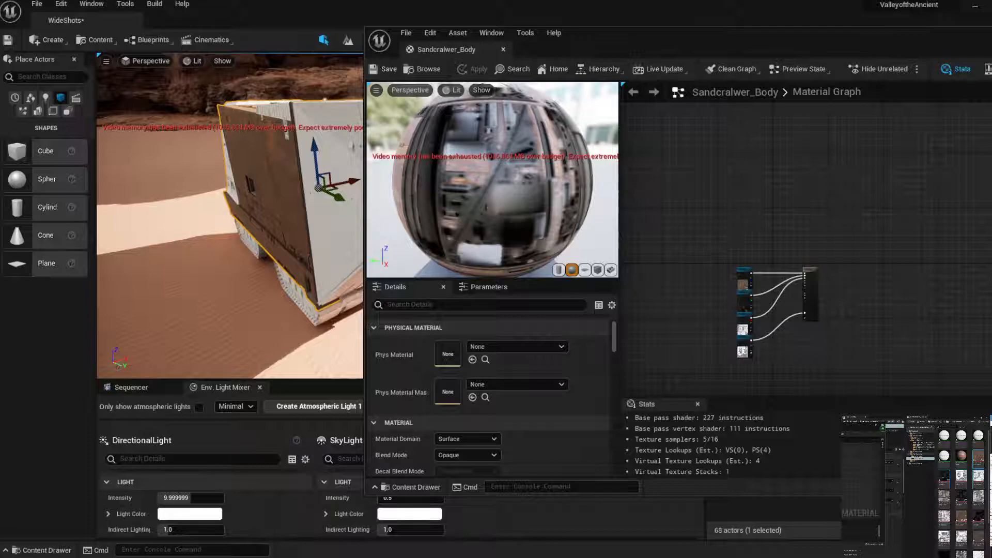
# Close the Sandcralwer_Body material and examine the textured Sandcrawler body up close, from the side and from further away
pyautogui.click(503, 50)
pyautogui.moveTo(537, 219); pyautogui.dragTo(491, 221, button='right')
pyautogui.moveTo(425, 311); pyautogui.dragTo(533, 273, button='right')
pyautogui.scroll(-4, 424, 325)
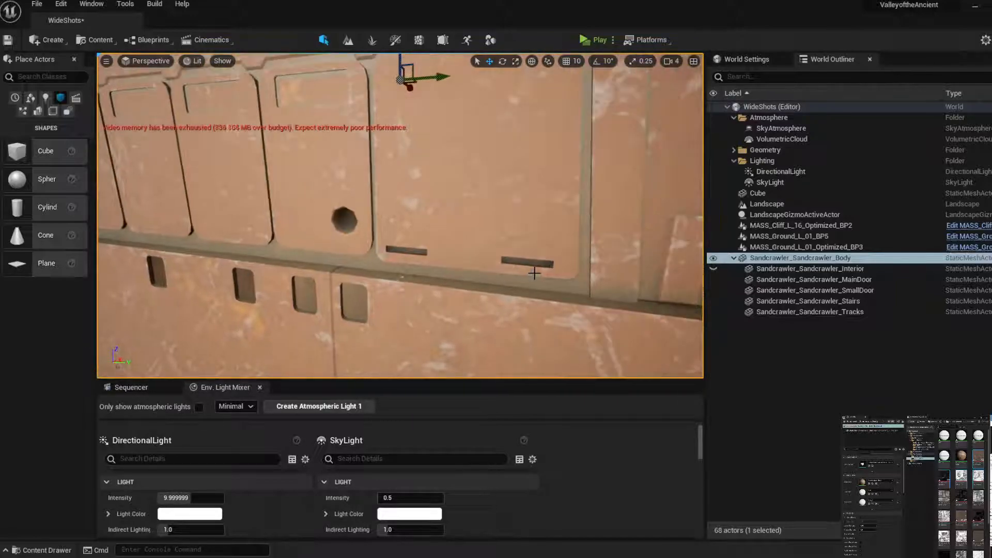
pyautogui.scroll(-5, 539, 274)
pyautogui.scroll(-6, 539, 275)
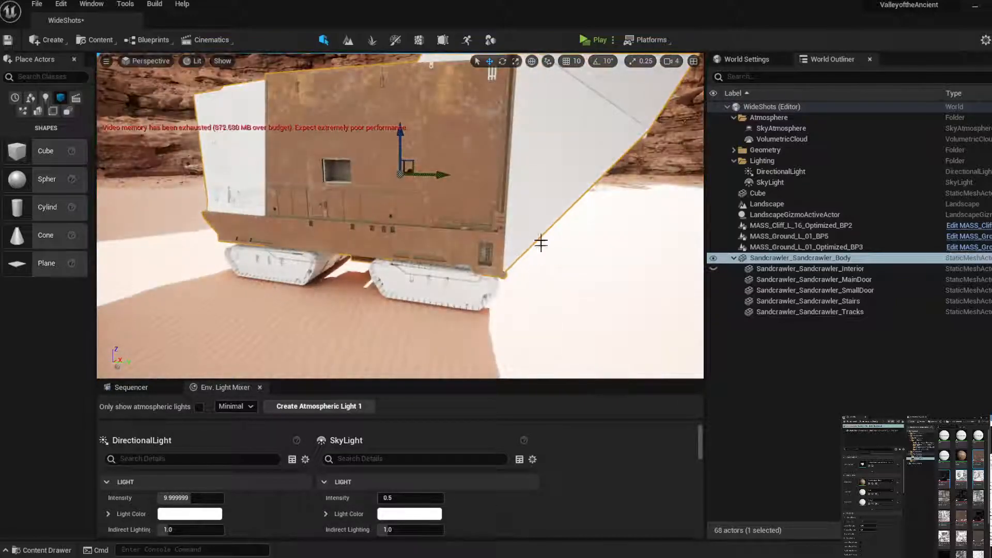
pyautogui.moveTo(542, 180); pyautogui.dragTo(571, 195, button='right')
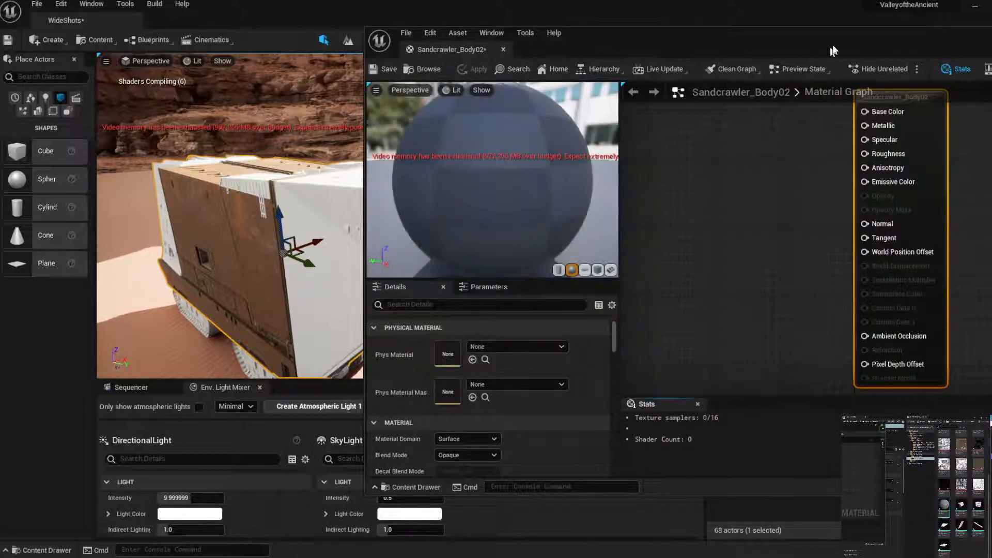
# Add the Sandcrawler_2 base color, metallic, mixed AO and roughness textures to the Sandcrawler_Body02 graph and spread the overlapping nodes around the result node
pyautogui.moveTo(837, 43); pyautogui.dragTo(562, 50)
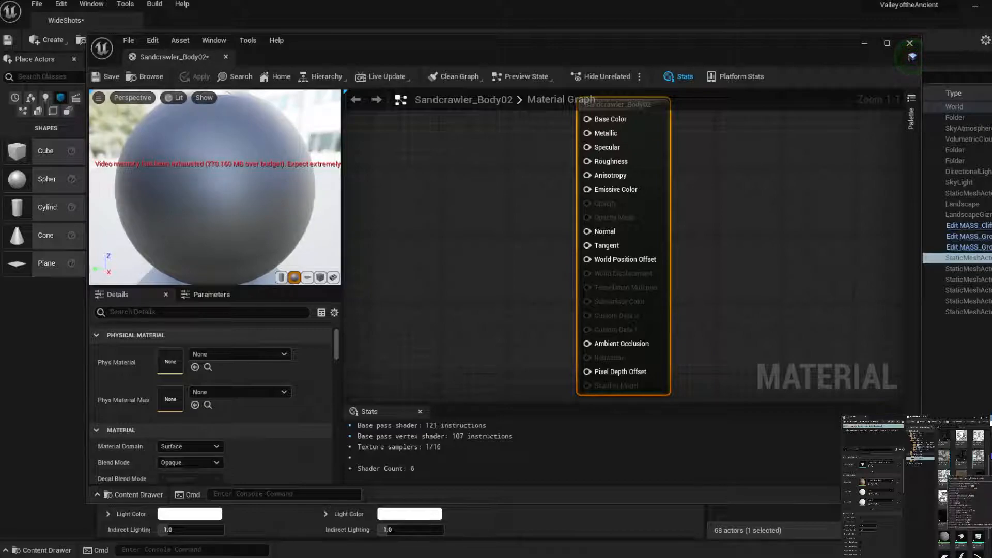
pyautogui.moveTo(982, 233); pyautogui.dragTo(450, 177)
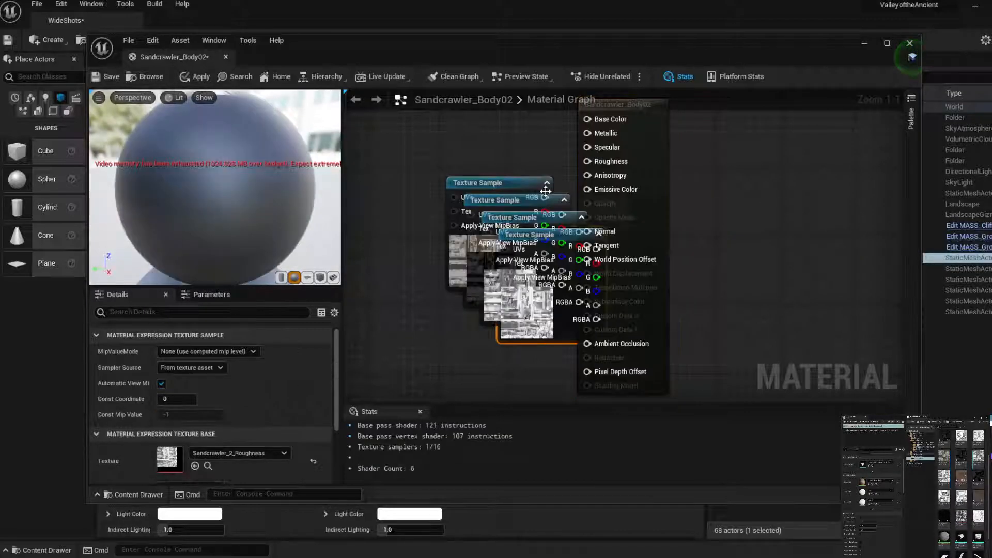
pyautogui.click(566, 161)
pyautogui.moveTo(496, 181); pyautogui.dragTo(409, 118)
pyautogui.click(519, 201)
pyautogui.moveTo(519, 201); pyautogui.dragTo(406, 245)
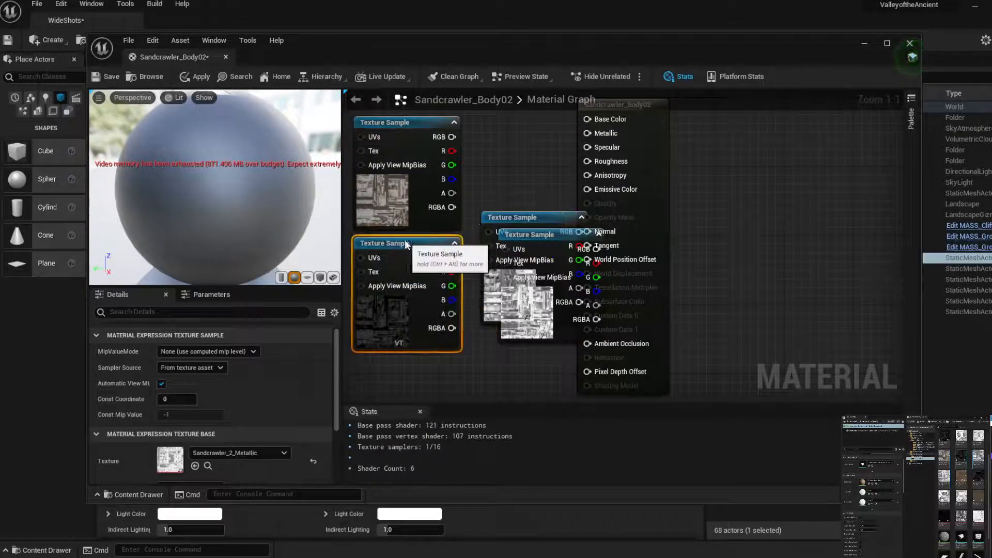
pyautogui.moveTo(530, 237); pyautogui.dragTo(800, 263)
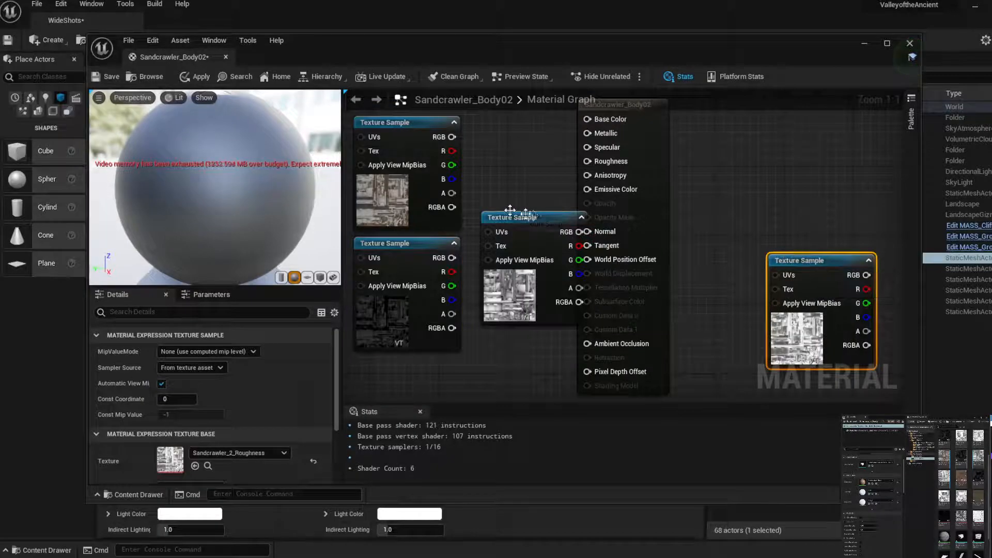
pyautogui.moveTo(510, 216); pyautogui.dragTo(486, 294)
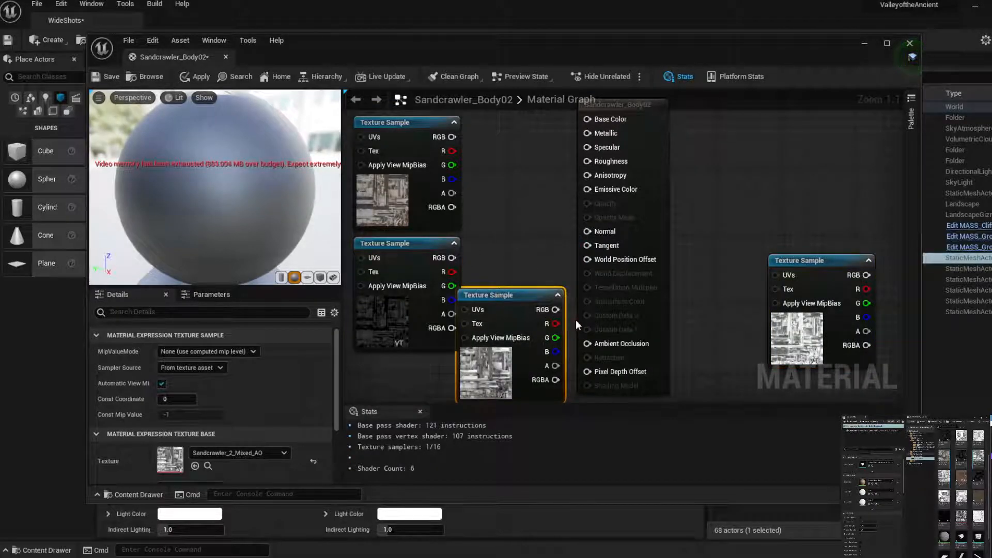
# Connect the Sandcrawler_2_Mixed_AO texture to Ambient Occlusion and the Sandcrawler_2_Roughness texture to Specular
pyautogui.moveTo(556, 309); pyautogui.dragTo(590, 341)
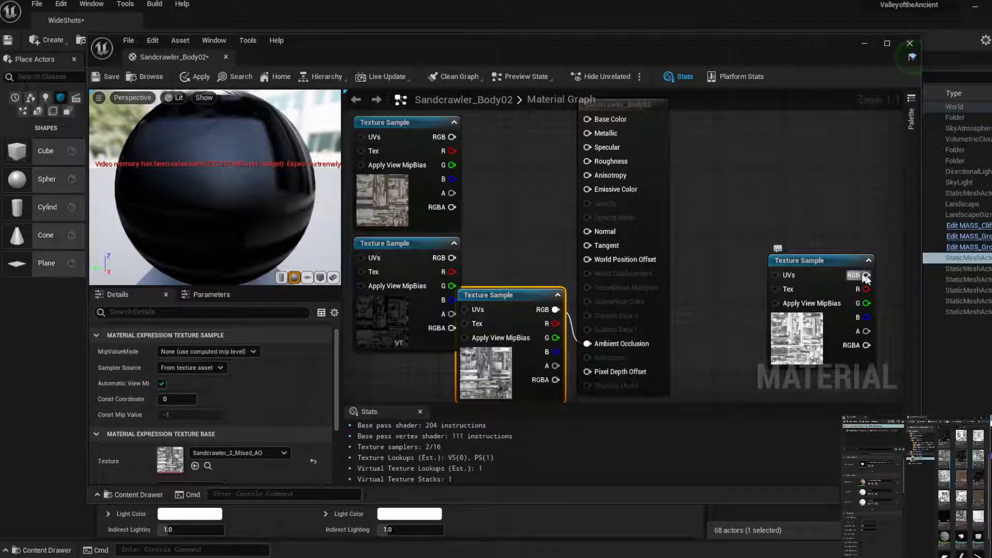
pyautogui.moveTo(865, 277); pyautogui.dragTo(587, 148)
pyautogui.rightClick(833, 270)
pyautogui.click(828, 262)
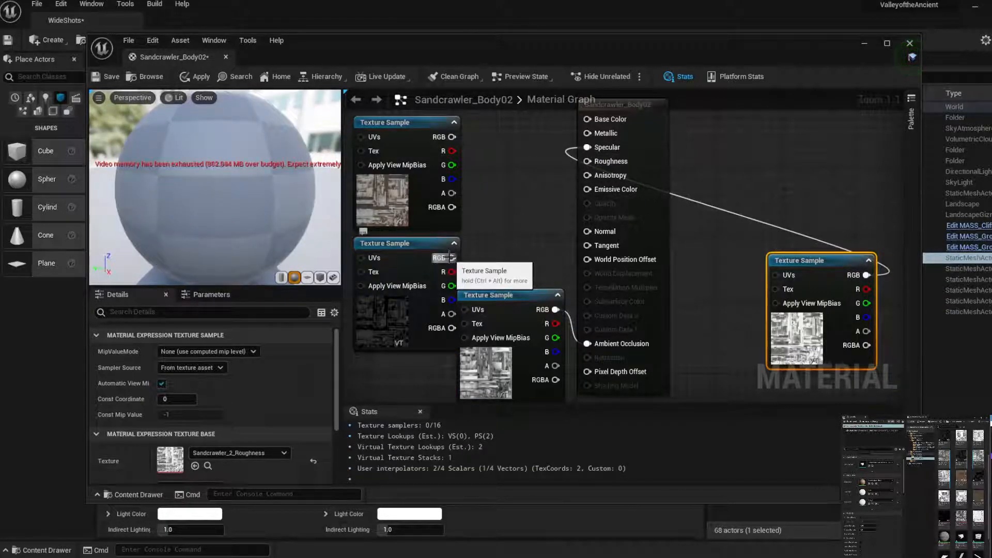
# Connect the Sandcrawler_2_Metallic texture to Metallic and the Sandcrawler_2 base color texture to Base Color
pyautogui.moveTo(451, 257); pyautogui.dragTo(588, 132)
pyautogui.moveTo(451, 137); pyautogui.dragTo(588, 119)
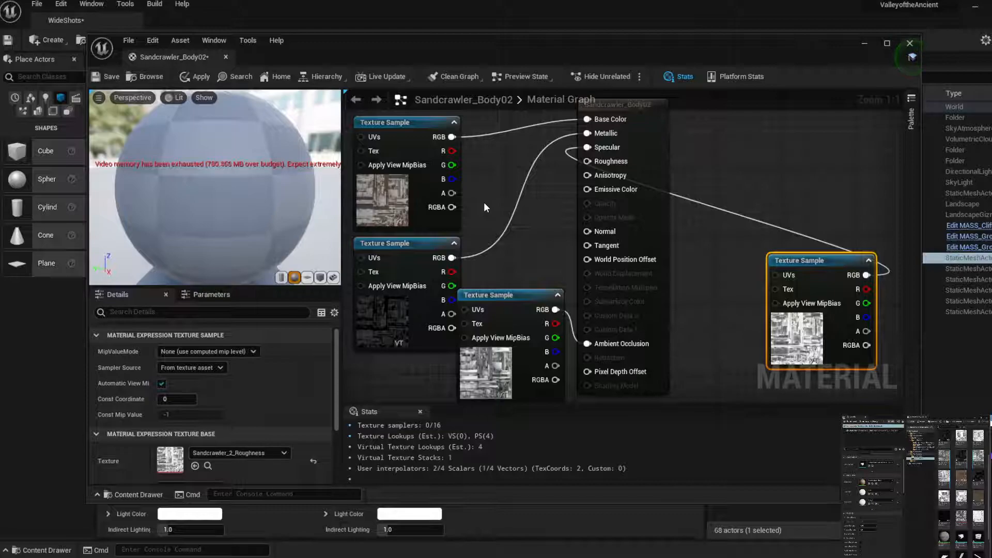
pyautogui.scroll(-6, 484, 207)
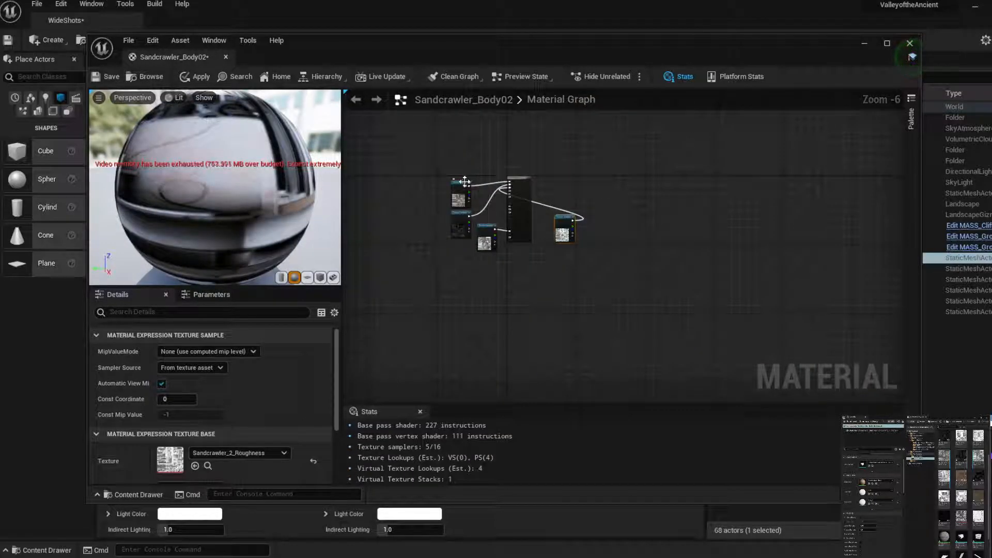
# Line up the four Sandcrawler_2 texture nodes in one column on the input side of the Sandcrawler_Body02 result node
pyautogui.moveTo(464, 182); pyautogui.dragTo(431, 174)
pyautogui.moveTo(463, 210); pyautogui.dragTo(430, 202)
pyautogui.moveTo(494, 227); pyautogui.dragTo(429, 264)
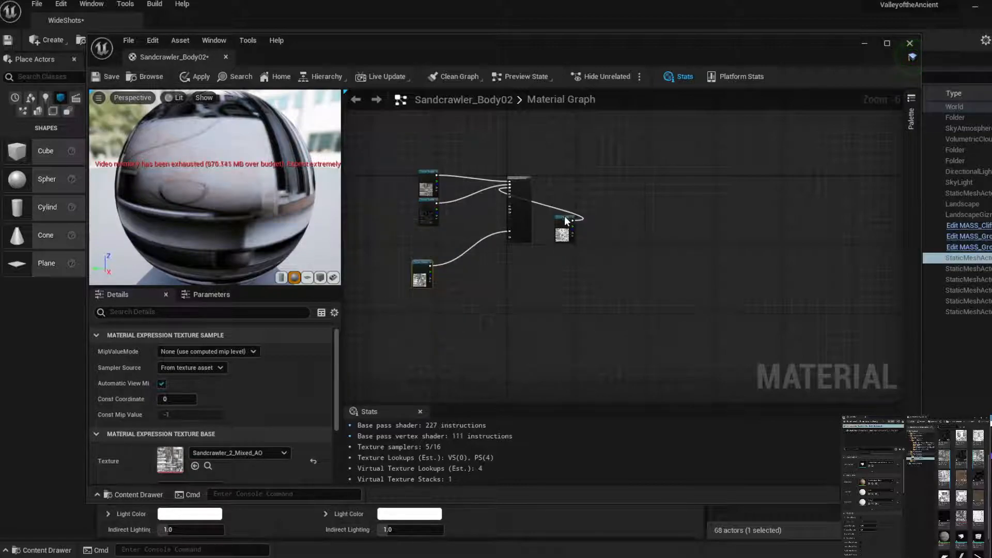
pyautogui.moveTo(566, 221); pyautogui.dragTo(429, 229)
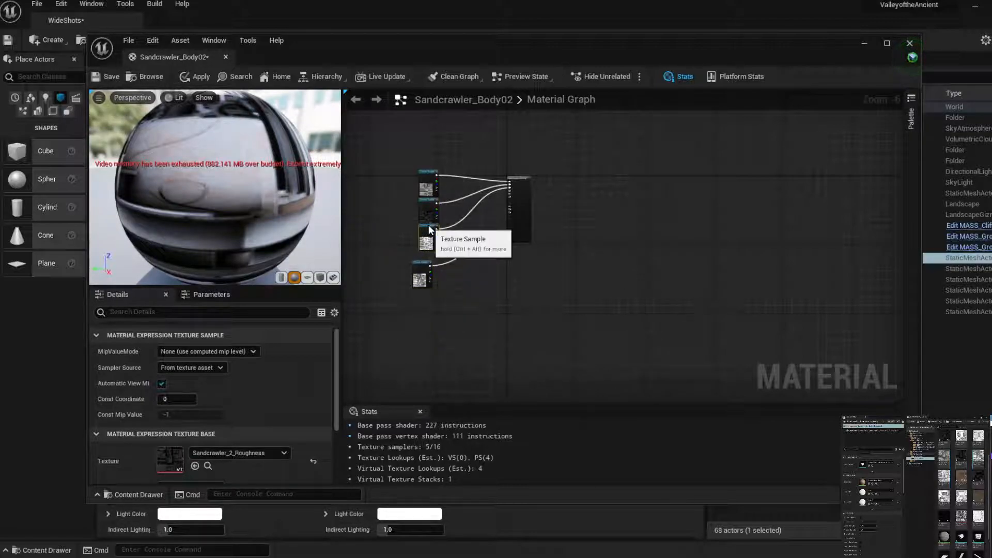
pyautogui.moveTo(428, 264); pyautogui.dragTo(430, 257)
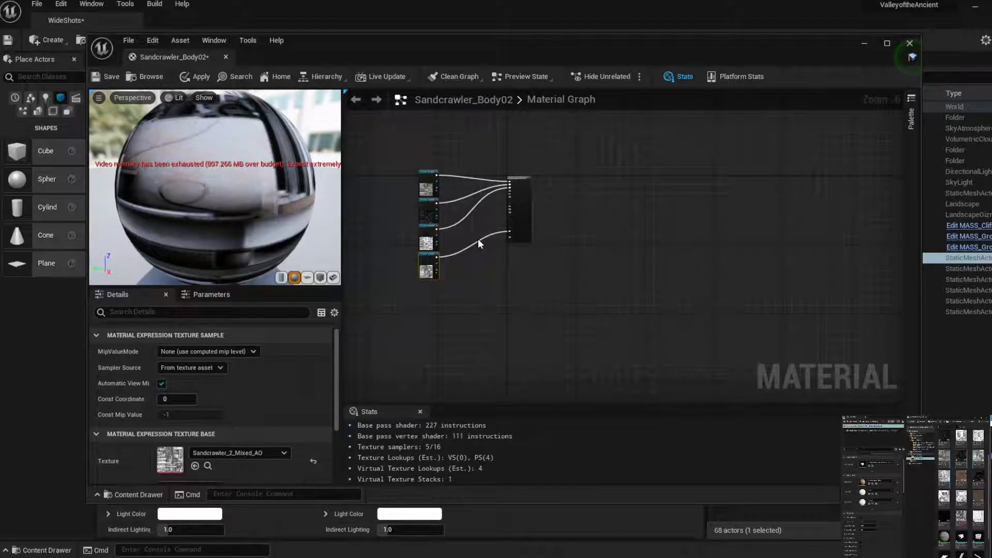
# Apply and save the Sandcrawler_Body02 material and close its editor
pyautogui.click(201, 77)
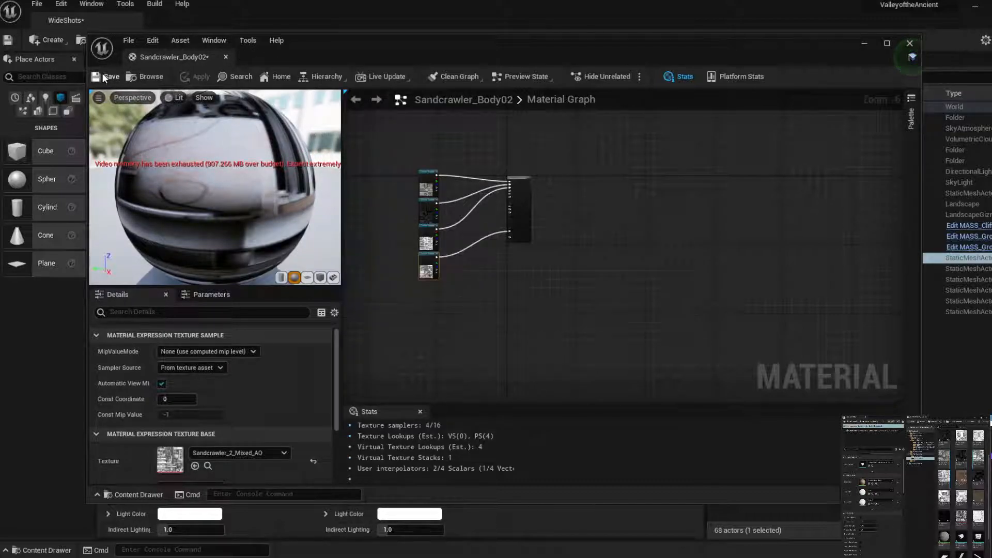
pyautogui.click(102, 73)
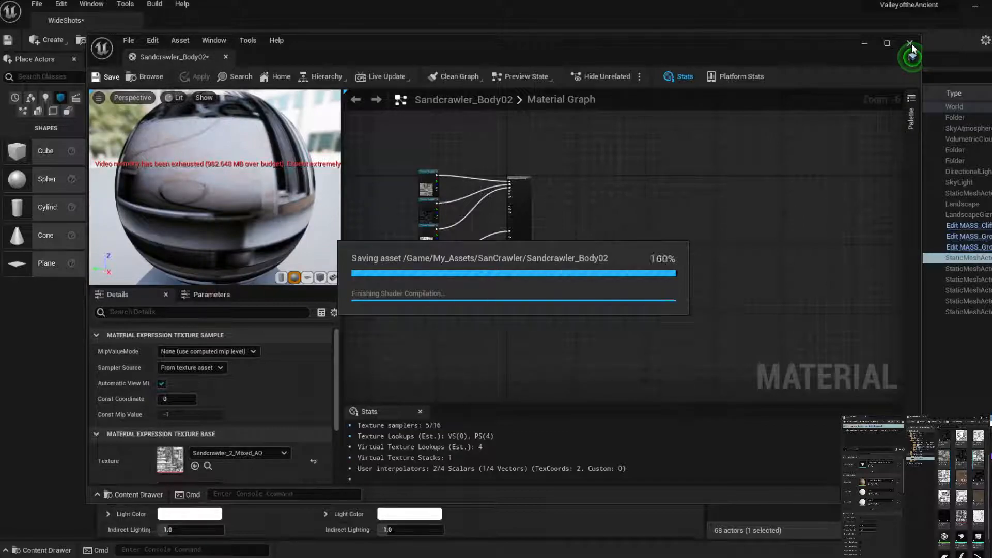
pyautogui.click(910, 44)
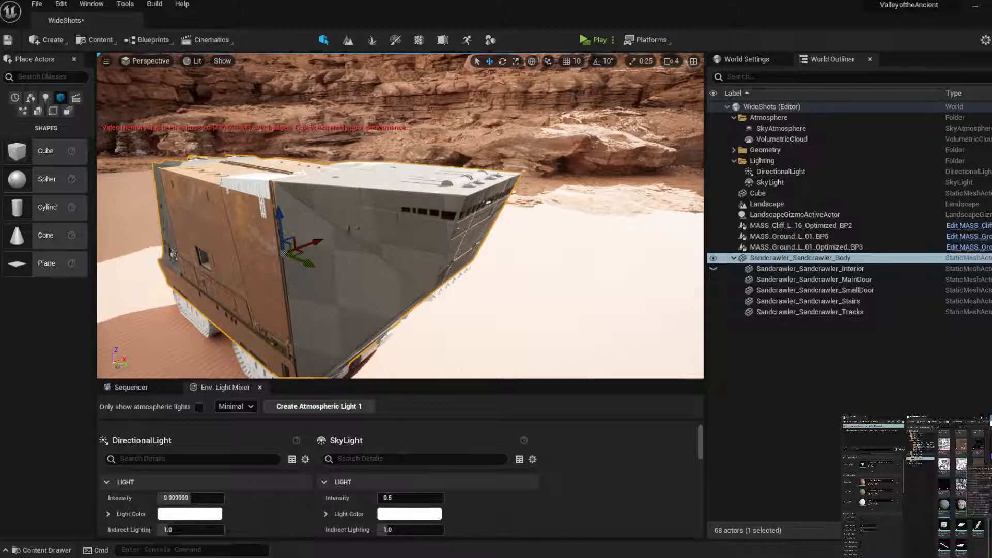
# Add the Sandcrawler_3 textures to the Sandcrawler_Body03 graph, spread the nodes around the result node, and connect the base color texture to Base Color
pyautogui.doubleClick(944, 505)
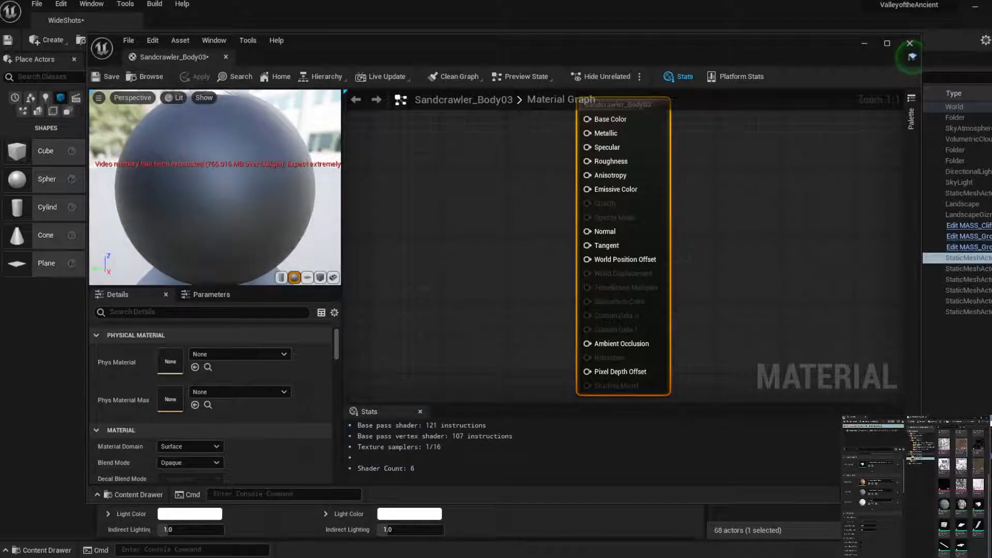
pyautogui.moveTo(961, 486); pyautogui.dragTo(413, 133)
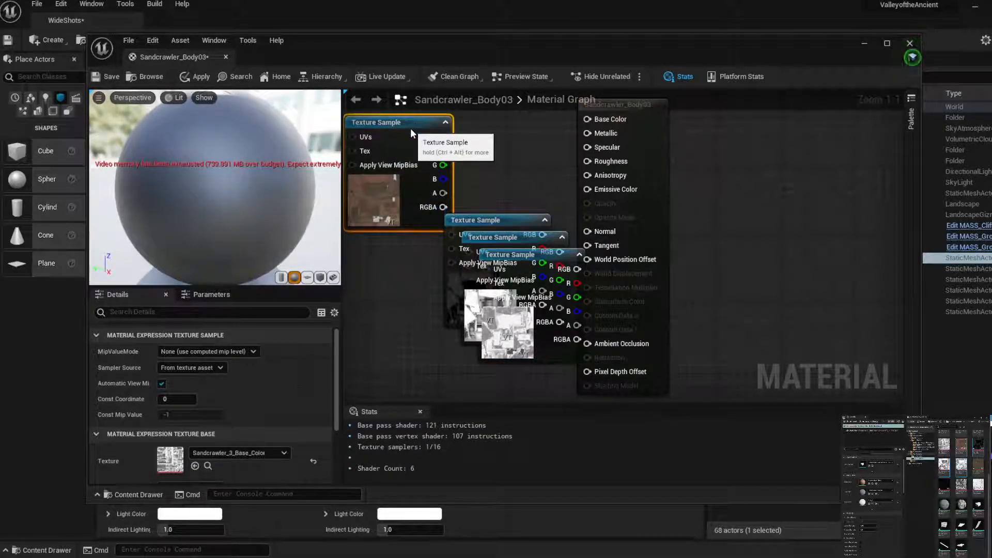
pyautogui.moveTo(483, 223); pyautogui.dragTo(383, 247)
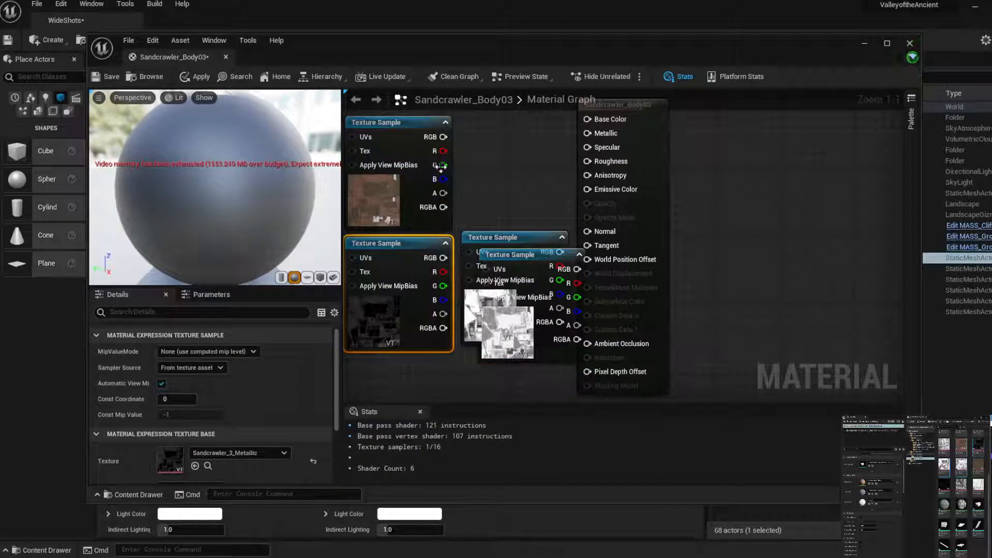
pyautogui.moveTo(443, 137); pyautogui.dragTo(588, 118)
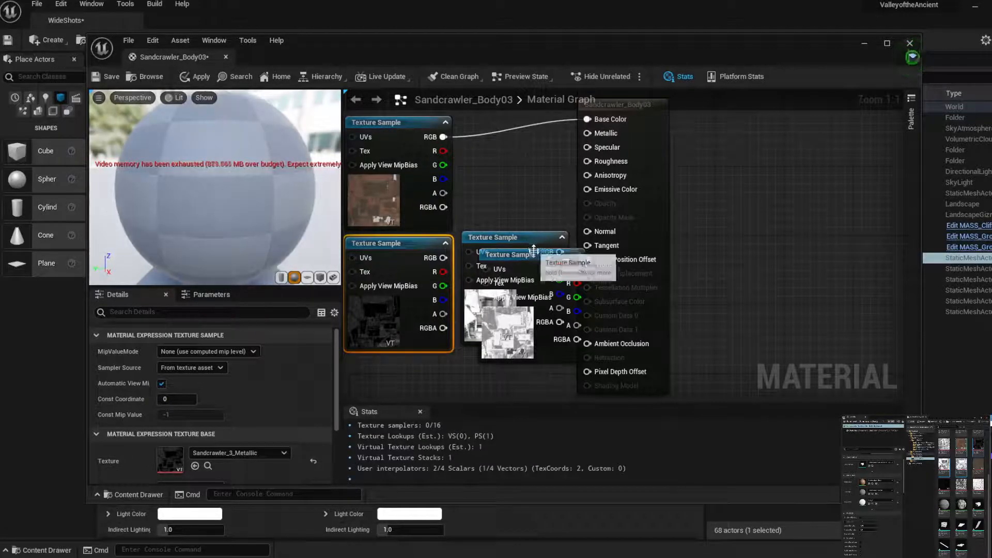
pyautogui.moveTo(534, 252); pyautogui.dragTo(752, 144)
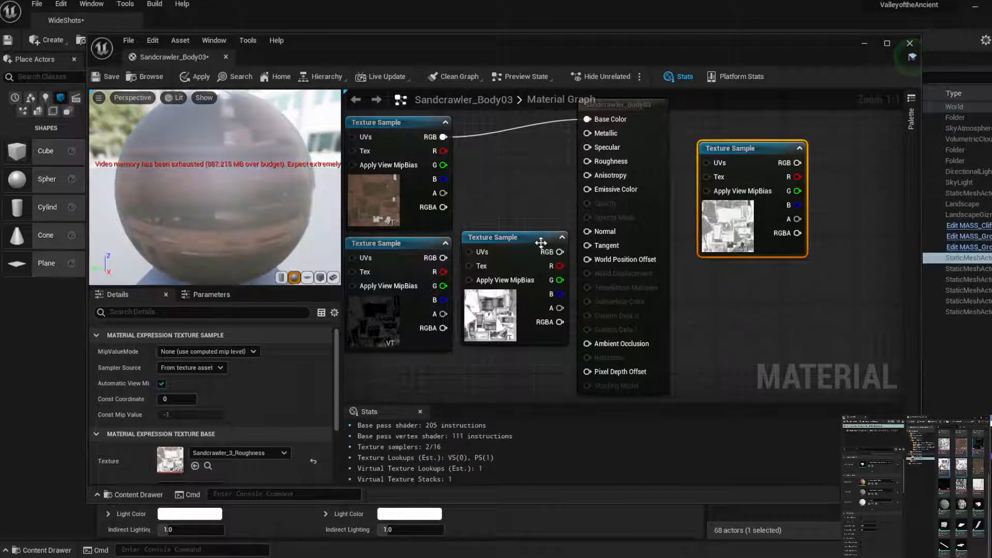
pyautogui.moveTo(541, 242); pyautogui.dragTo(777, 290)
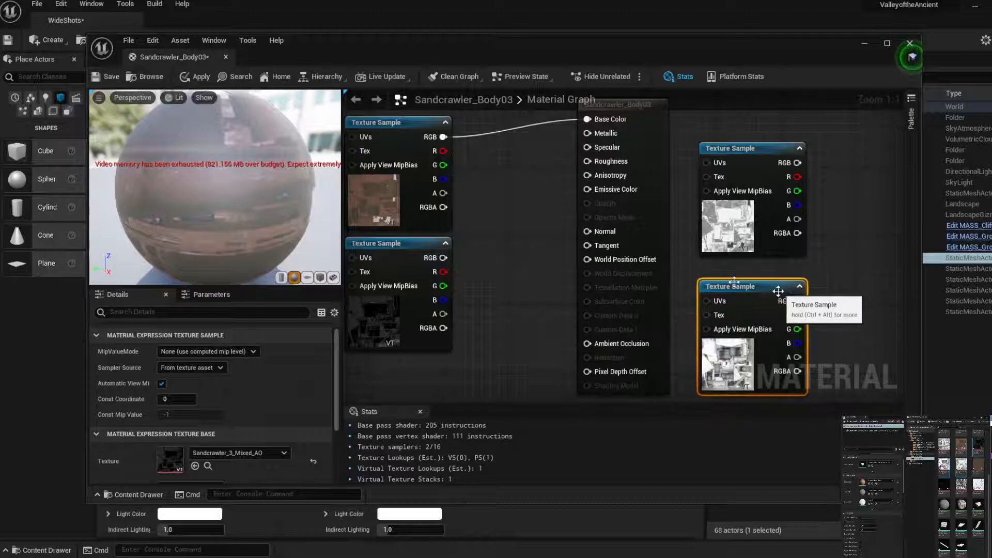
# Connect the Sandcrawler_3_Metallic texture to Metallic, Sandcrawler_3_Roughness to Specular, and Sandcrawler_3_Mixed_AO to Ambient Occlusion
pyautogui.click(438, 262)
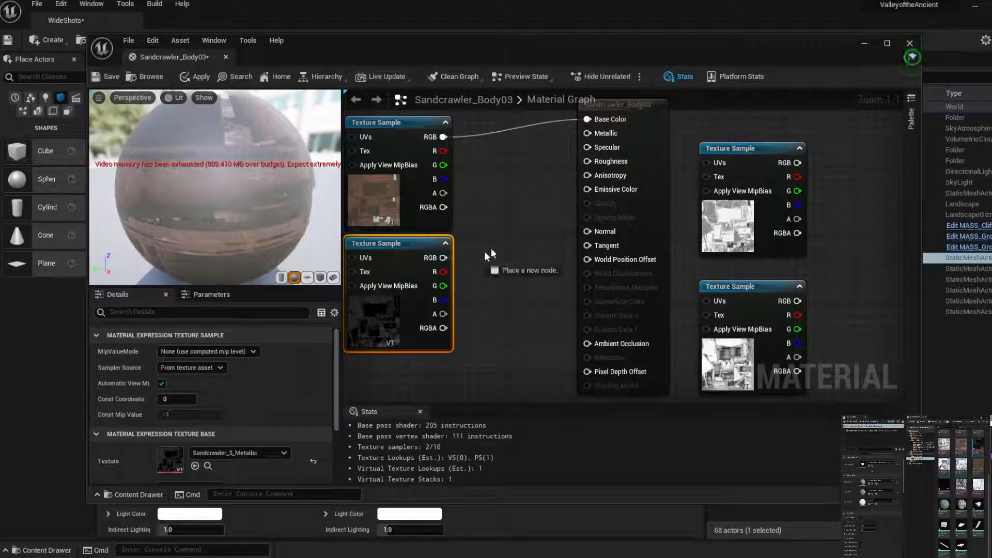
pyautogui.moveTo(491, 253); pyautogui.dragTo(588, 133)
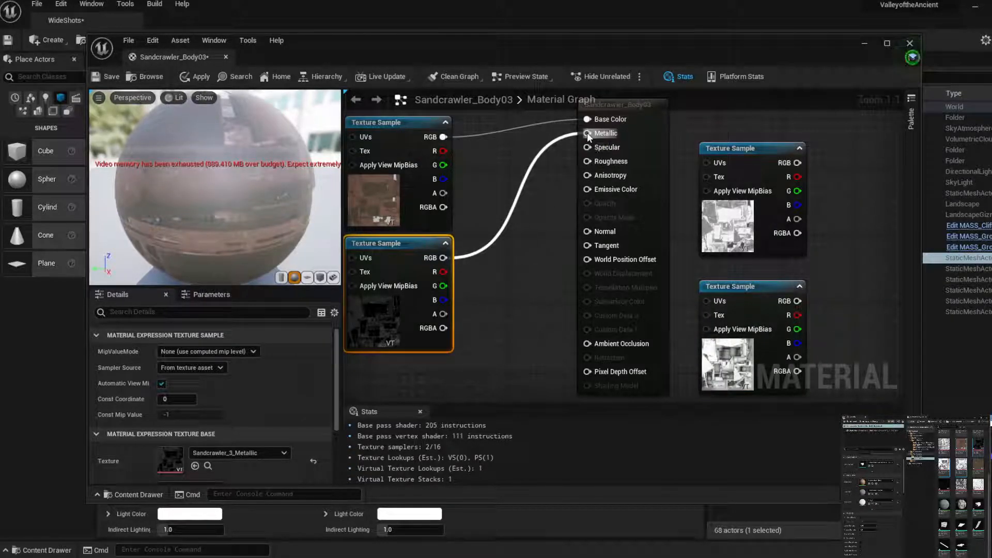
pyautogui.click(797, 164)
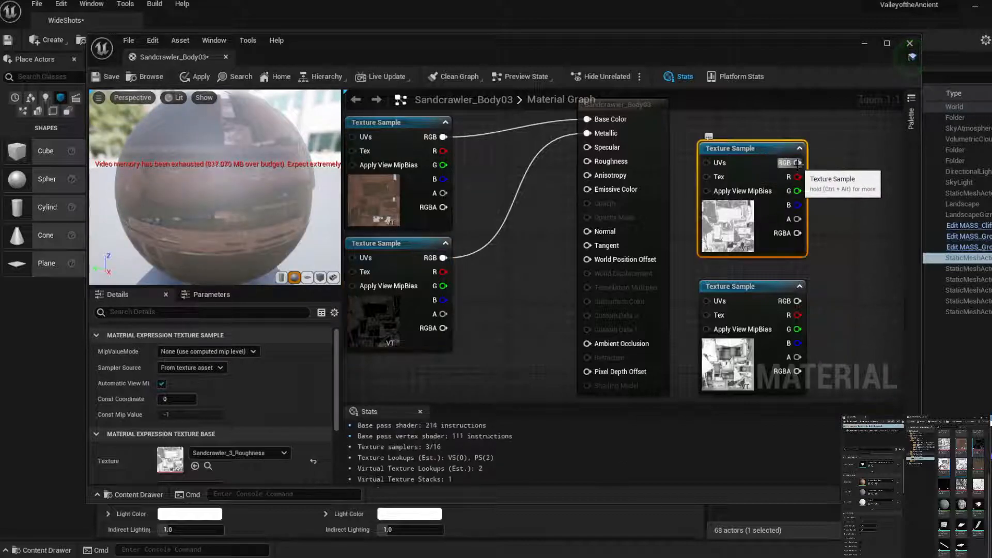
pyautogui.moveTo(797, 163); pyautogui.dragTo(599, 146)
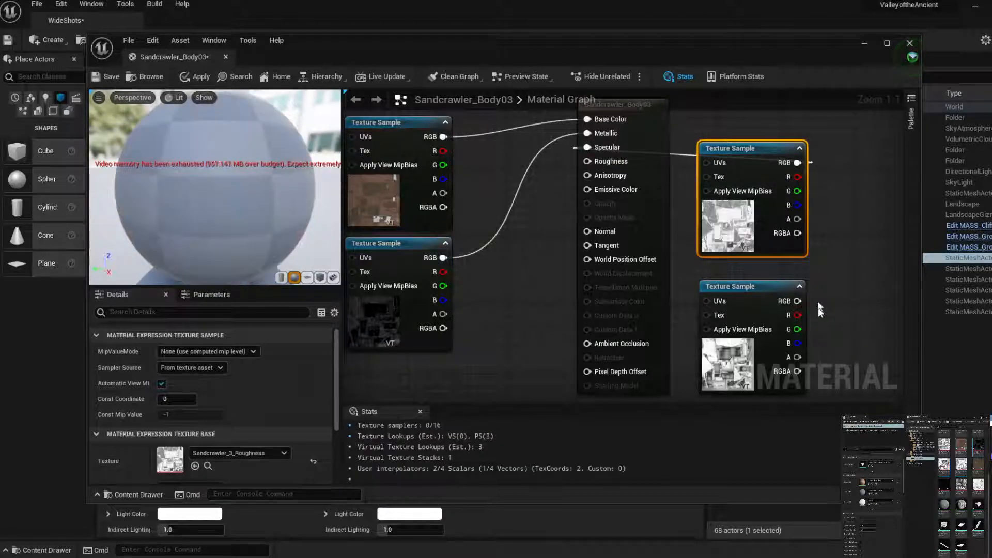
pyautogui.moveTo(801, 302); pyautogui.dragTo(615, 345)
# Apply the Sandcrawler_Body03 material, move its editor aside to check the body in the viewport, and close it
pyautogui.click(199, 76)
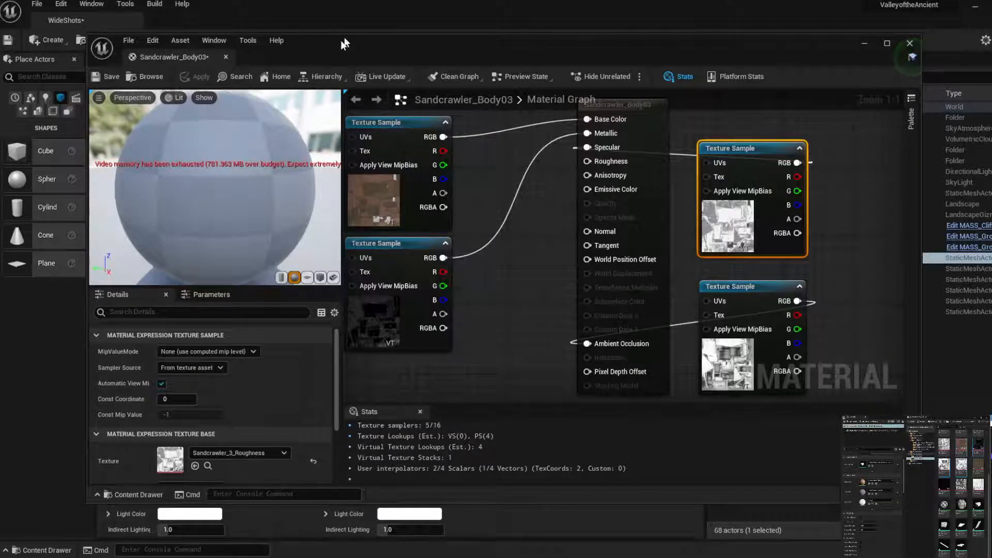
pyautogui.moveTo(315, 39); pyautogui.dragTo(672, 74)
pyautogui.moveTo(539, 148); pyautogui.dragTo(614, 167)
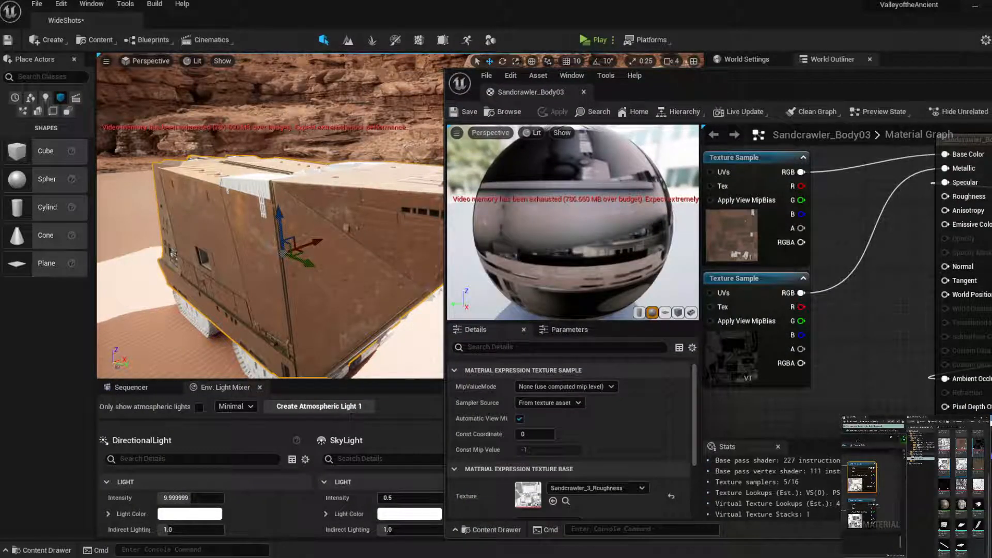
pyautogui.click(904, 434)
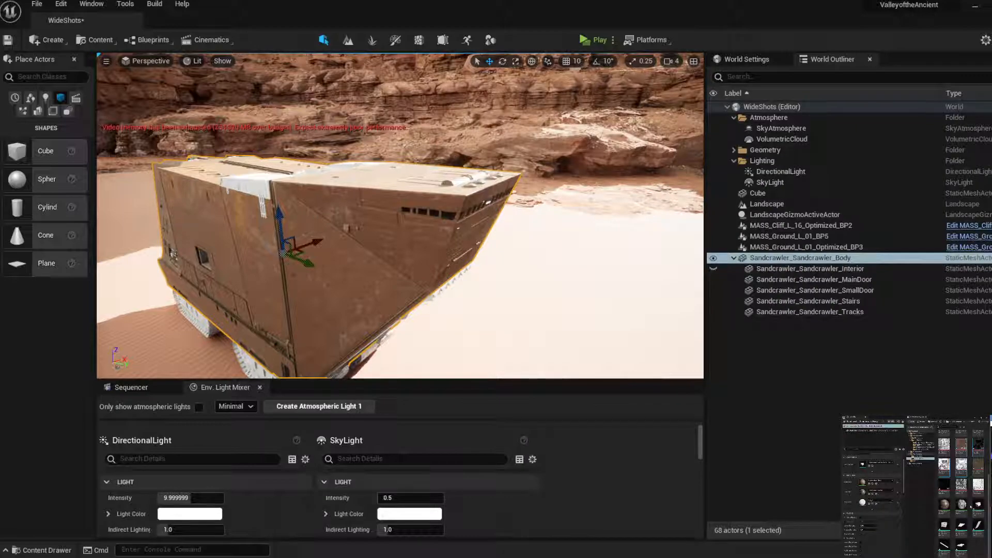
# Create the Sandcrawler_Body04 material, add the Sandcrawler_4 textures to its graph, and connect the base color texture to Base Color
pyautogui.rightClick(971, 507)
pyautogui.click(989, 506)
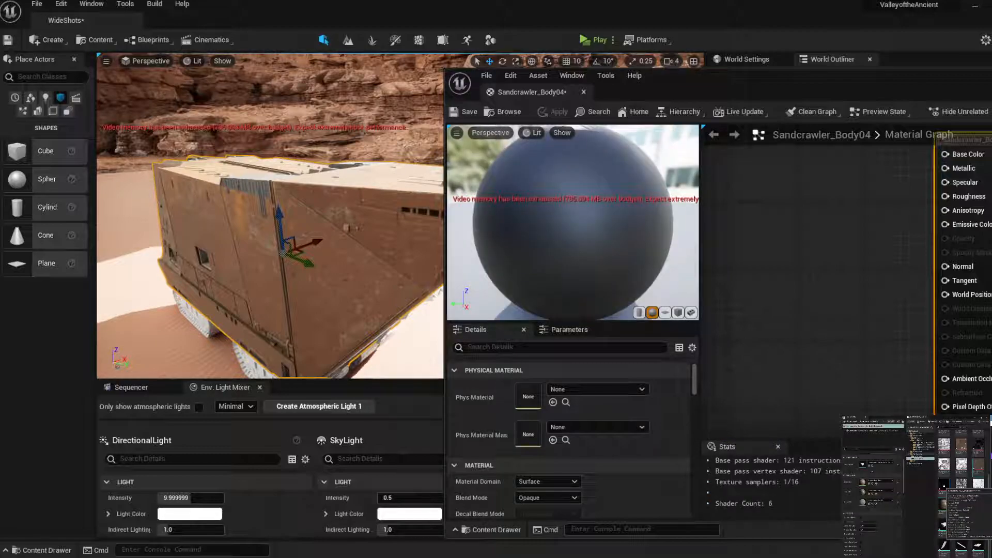
pyautogui.moveTo(979, 485); pyautogui.dragTo(944, 154)
pyautogui.click(794, 212)
pyautogui.moveTo(878, 257); pyautogui.dragTo(945, 378)
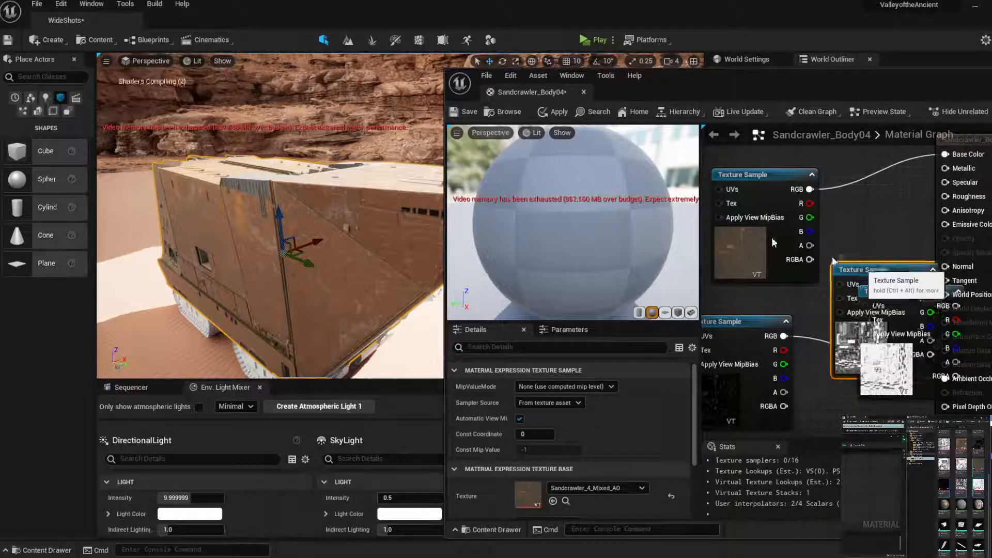
# Connect the Sandcrawler_4_Mixed_AO texture to Ambient Occlusion, Sandcrawler_4_Metallic to Metallic, and Sandcrawler_4_Roughness to Specular
pyautogui.moveTo(873, 269); pyautogui.dragTo(757, 236)
pyautogui.moveTo(819, 249); pyautogui.dragTo(948, 378)
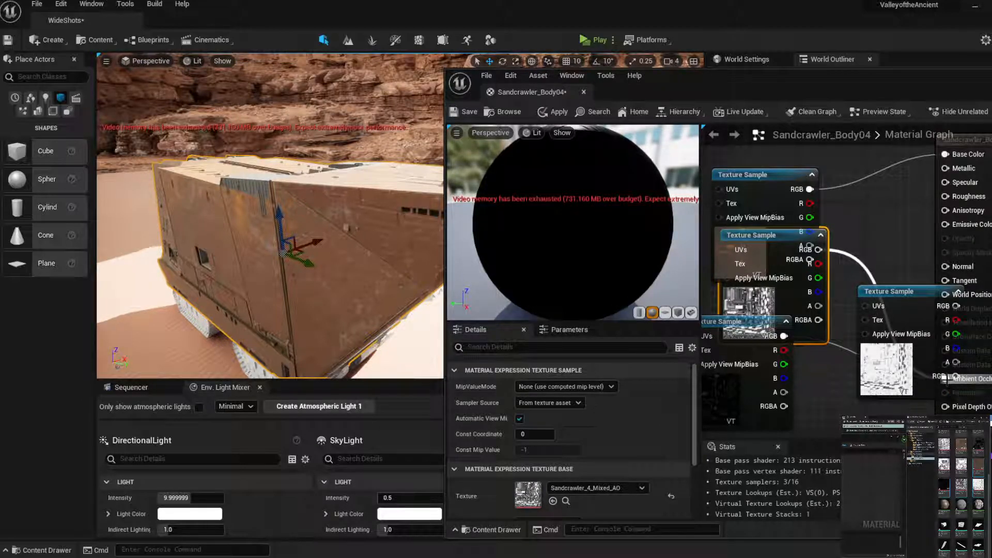
pyautogui.moveTo(898, 298); pyautogui.dragTo(845, 363)
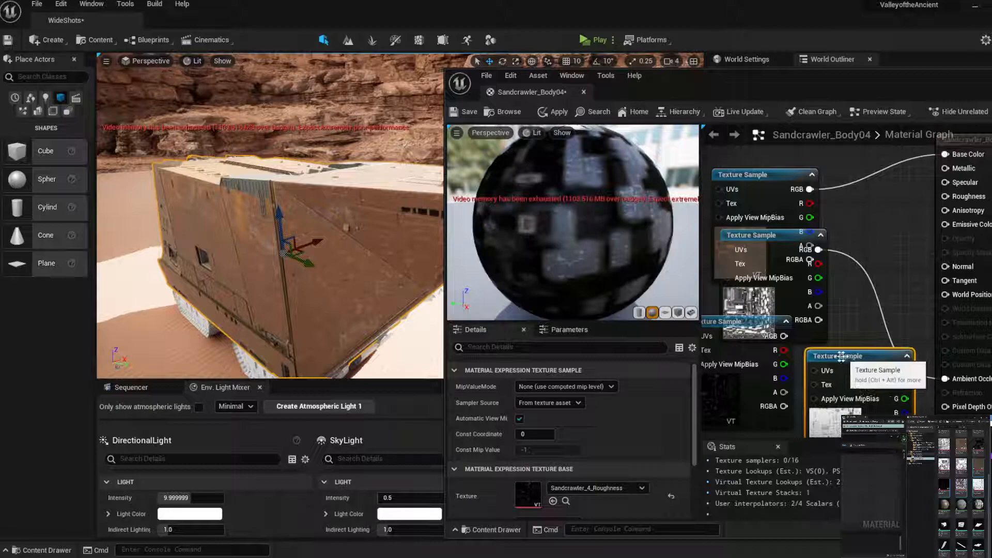
pyautogui.click(753, 324)
pyautogui.click(723, 323)
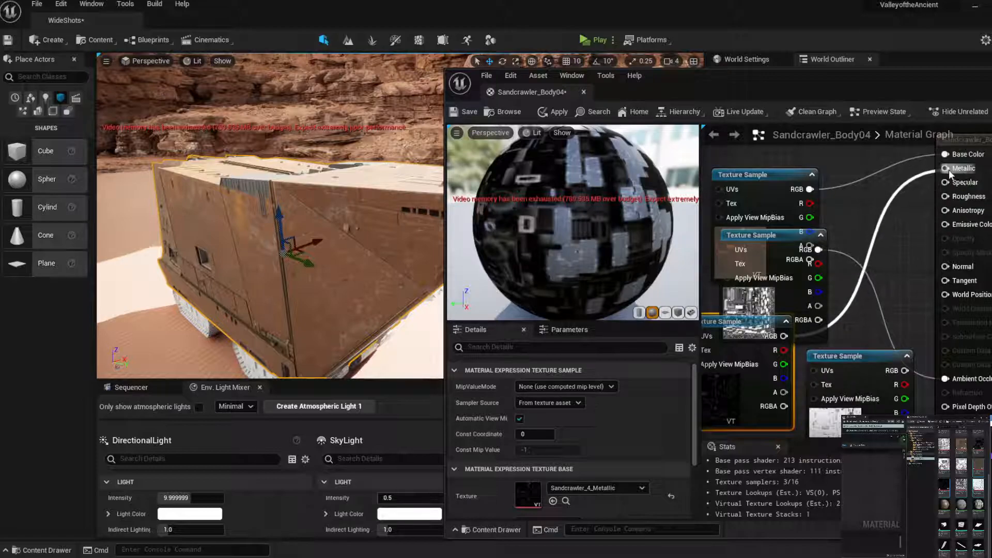
pyautogui.moveTo(949, 169)
pyautogui.keyDown('ctrl'); pyautogui.mouseDown()
pyautogui.moveTo(917, 434)
pyautogui.moveTo(930, 183)
pyautogui.moveTo(946, 182)
pyautogui.mouseUp(); pyautogui.keyUp('ctrl')
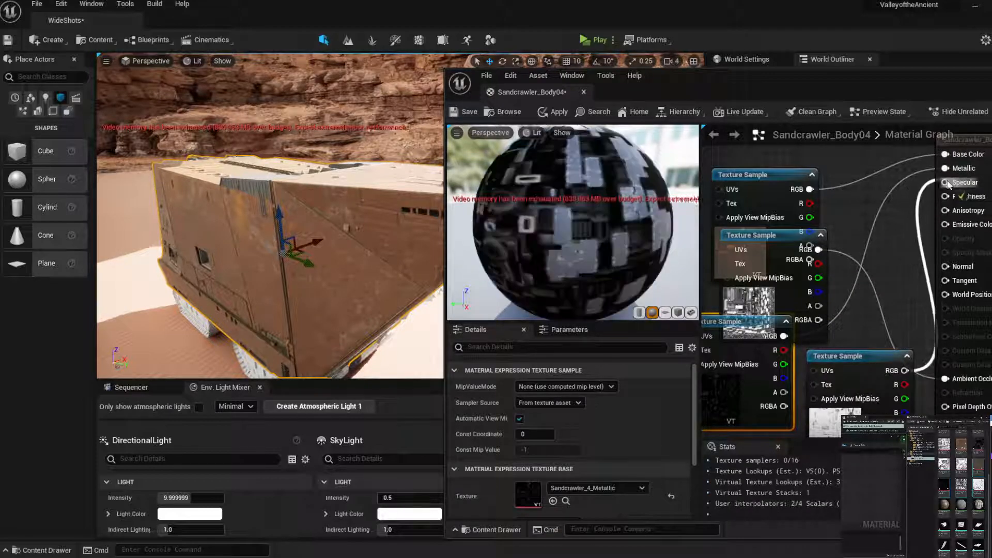
# Apply and save the Sandcrawler_Body04 material and close its editor
pyautogui.click(557, 112)
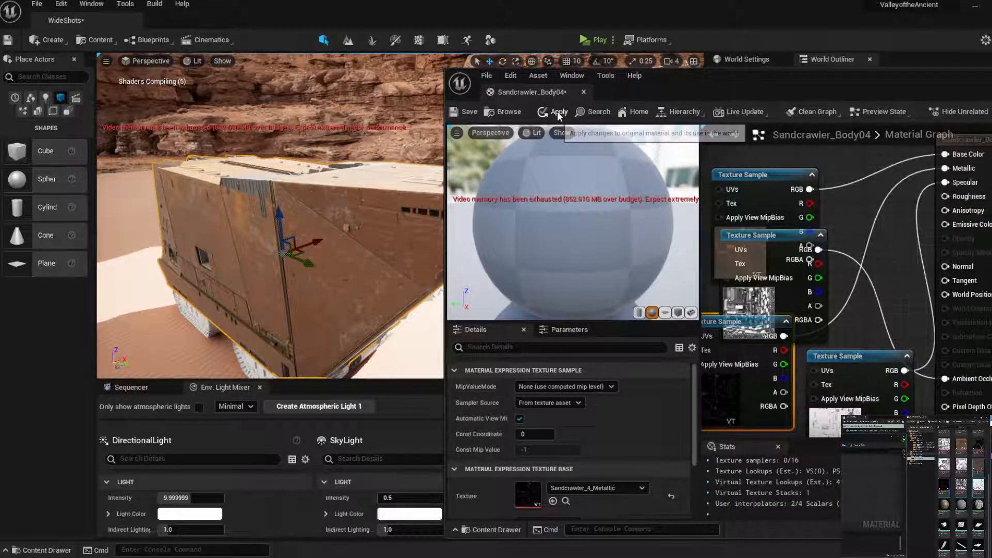
pyautogui.click(464, 113)
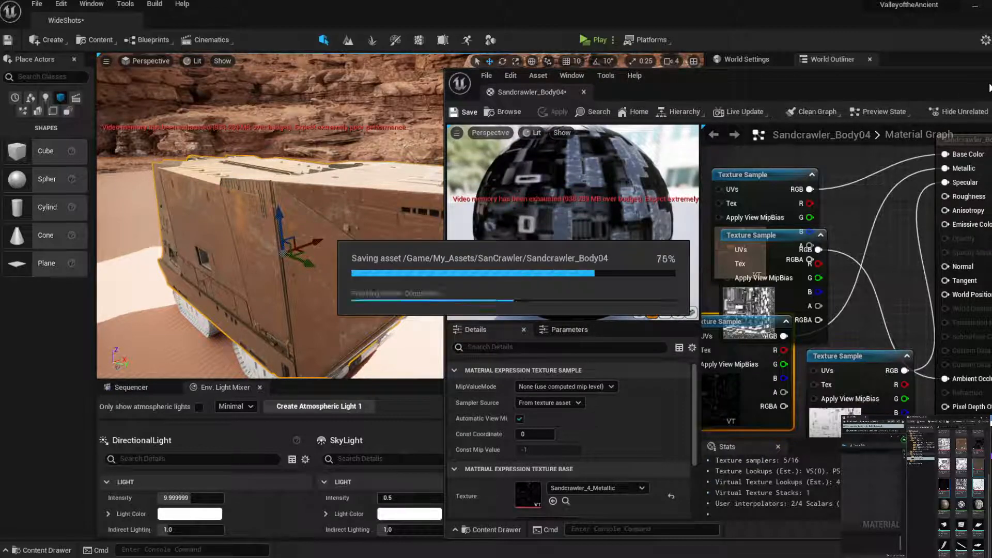
pyautogui.moveTo(991, 83); pyautogui.dragTo(825, 110)
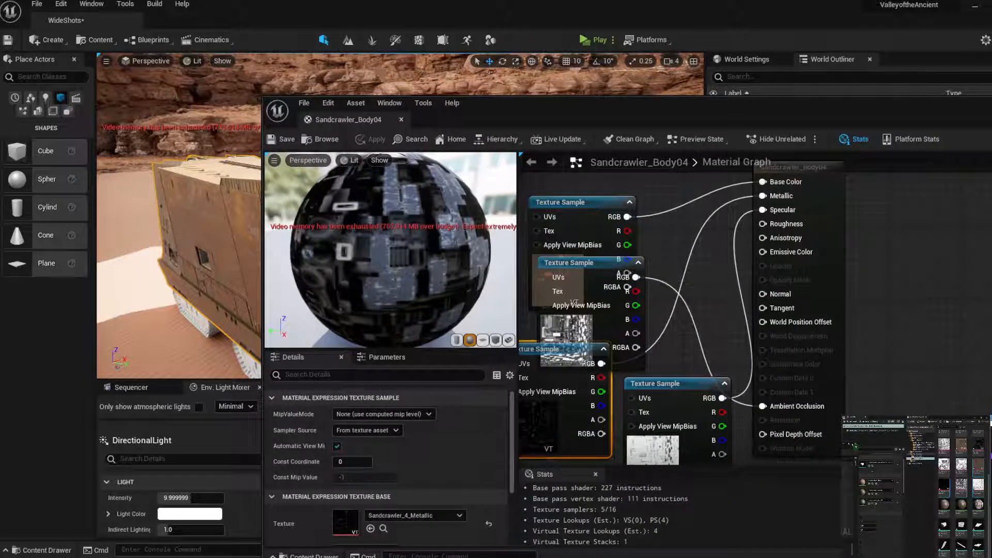
pyautogui.click(800, 51)
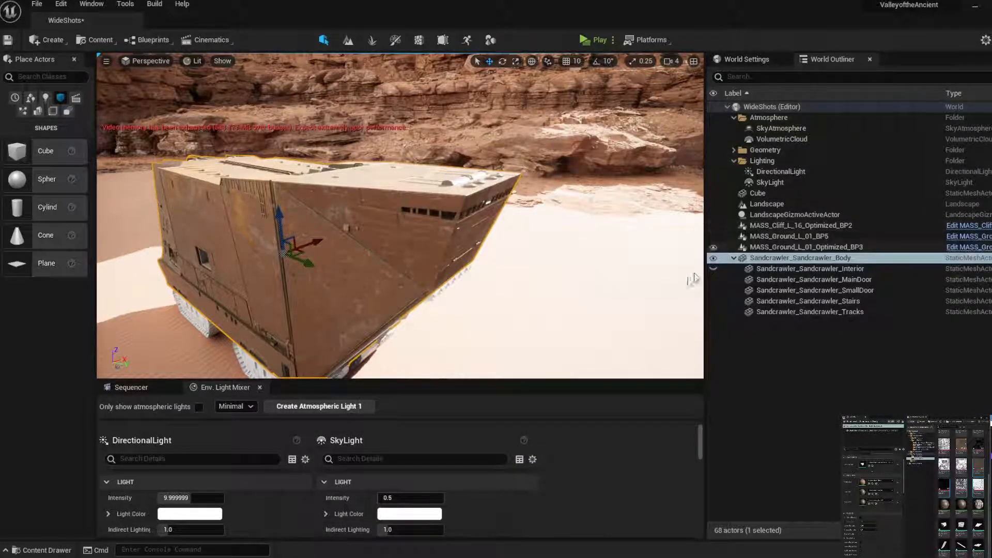
# Select the Sandcrawler's main door under the body's front and assign textured Sandcrawler materials to its slots
pyautogui.moveTo(612, 284); pyautogui.dragTo(414, 269, button='right')
pyautogui.click(840, 279)
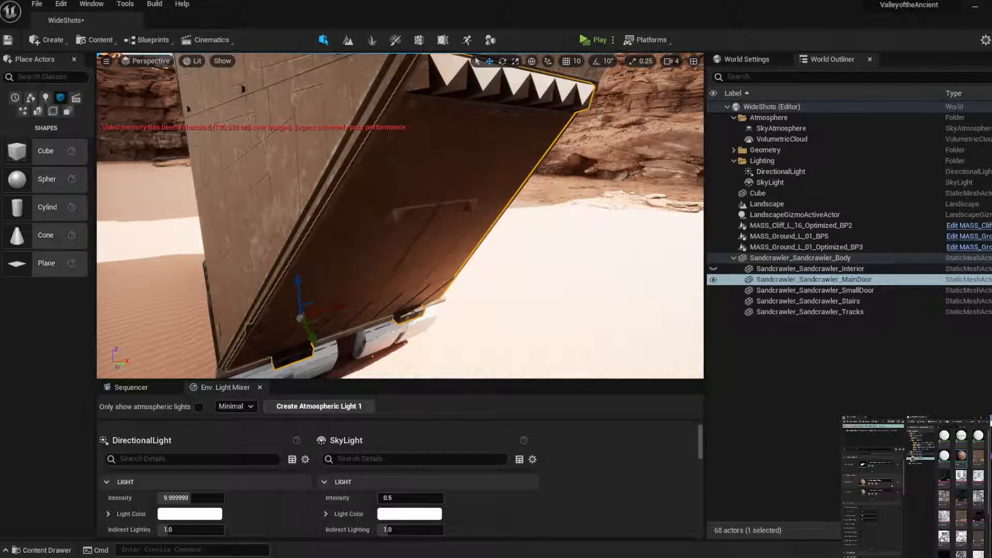
pyautogui.moveTo(400, 216); pyautogui.dragTo(699, 298, button='right')
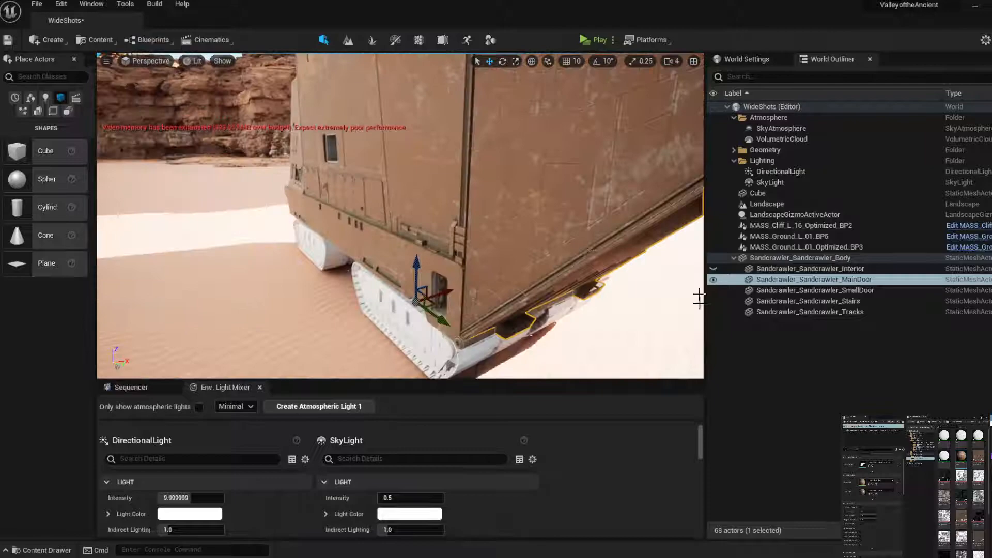
# Select the Sandcrawler's small door between the tracks and assign a textured Sandcrawler material to it
pyautogui.click(812, 290)
pyautogui.moveTo(400, 217)
pyautogui.mouseDown(button='right')
pyautogui.moveTo(289, 224)
pyautogui.moveTo(403, 225)
pyautogui.mouseUp(button='right')
pyautogui.moveTo(595, 166); pyautogui.dragTo(482, 151, button='right')
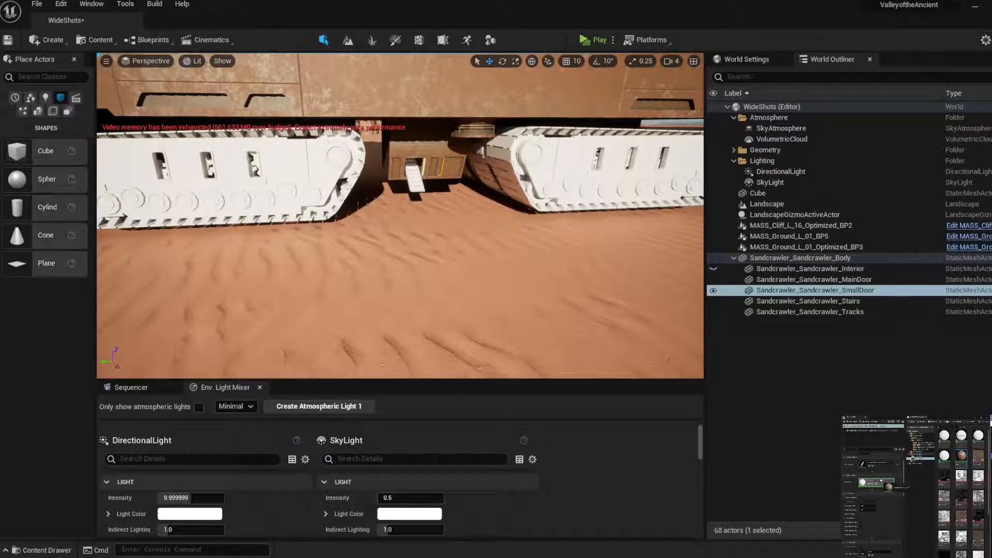
# Assign a textured Sandcrawler material to the stairs below the small door, and select the Sandcrawler's tracks
pyautogui.click(813, 302)
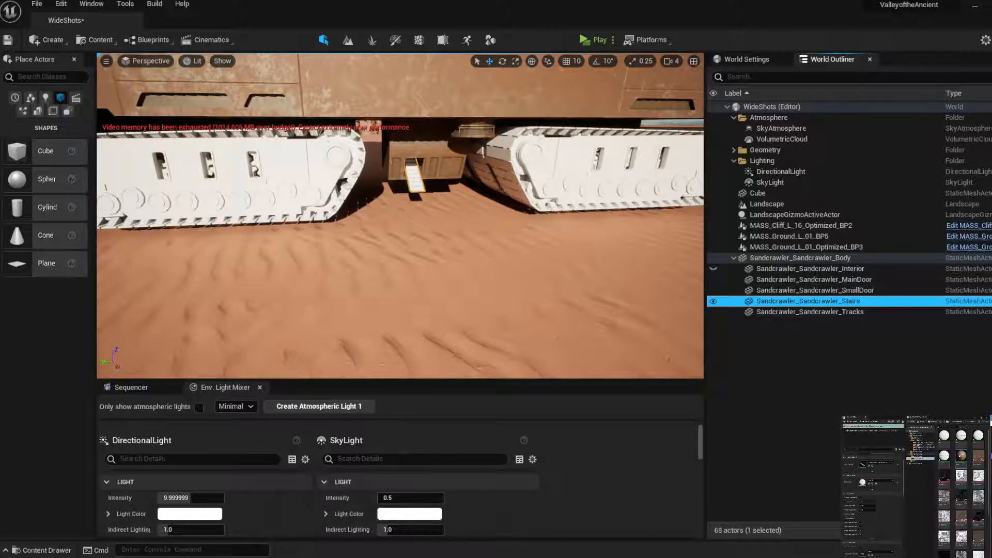
pyautogui.moveTo(960, 456); pyautogui.dragTo(870, 482)
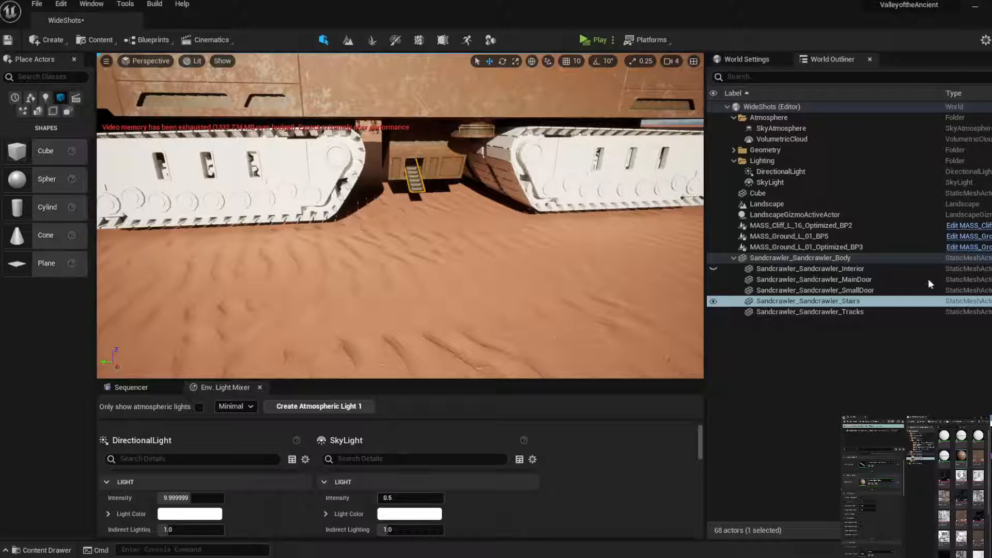
pyautogui.click(830, 312)
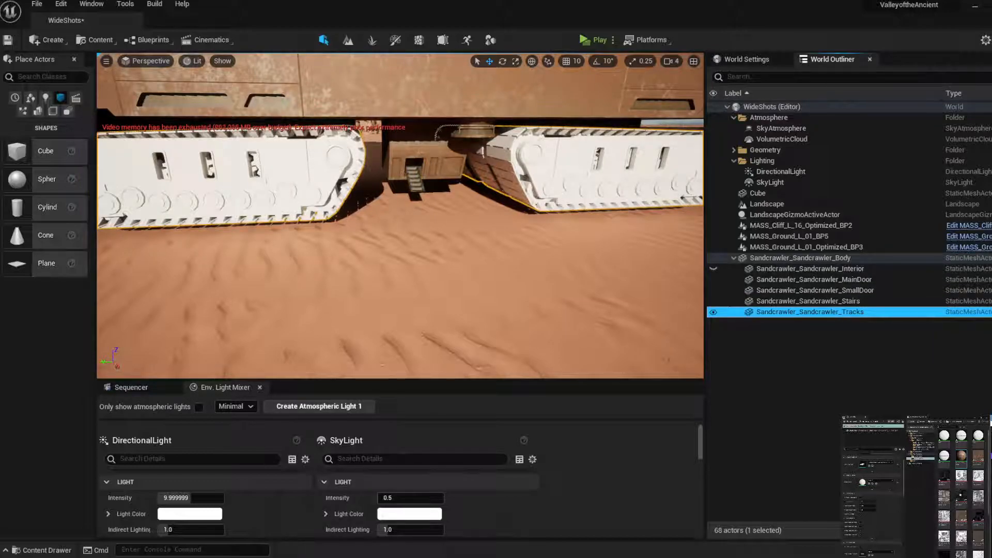
# Assign a textured Sandcrawler material to the Sandcrawler's tracks
pyautogui.scroll(-5, 961, 491)
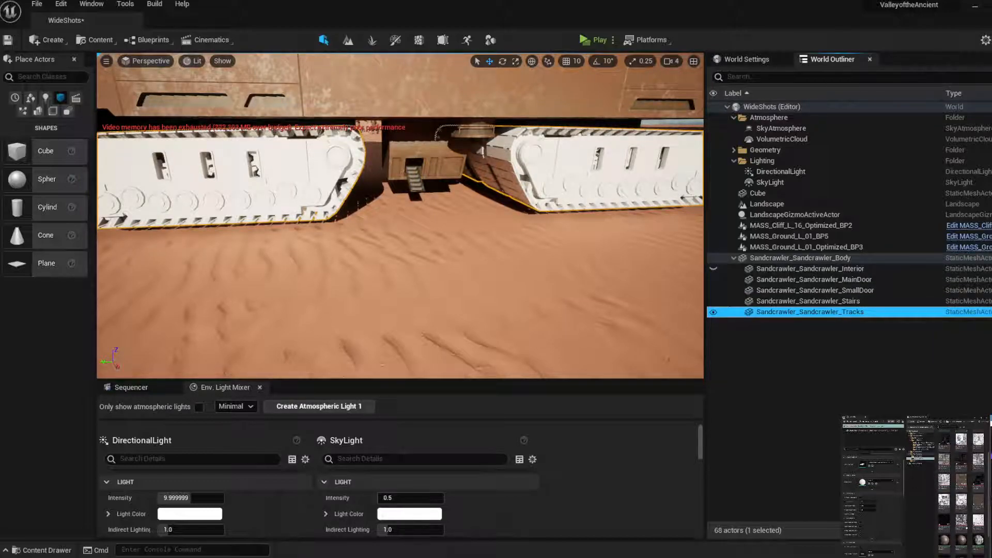
pyautogui.scroll(-2, 961, 491)
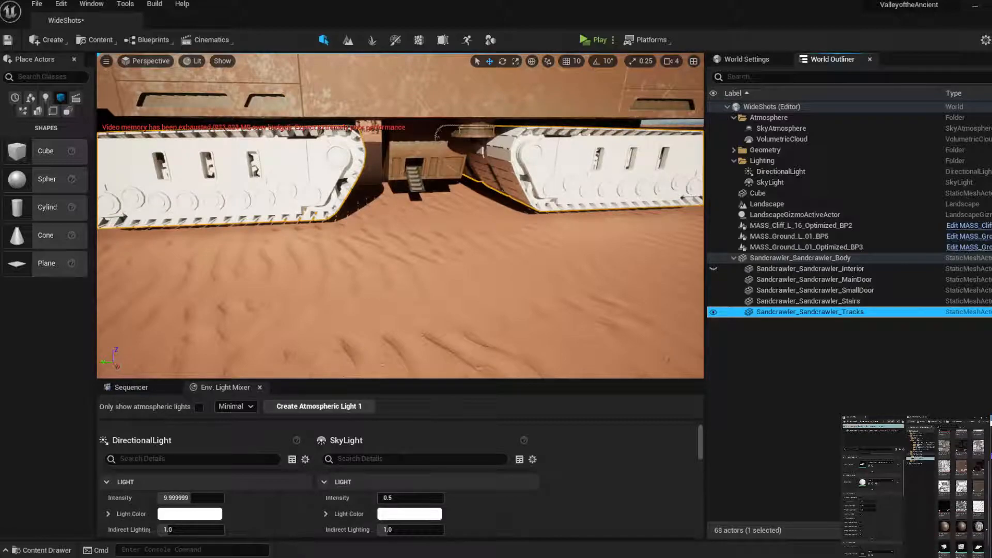
pyautogui.click(877, 482)
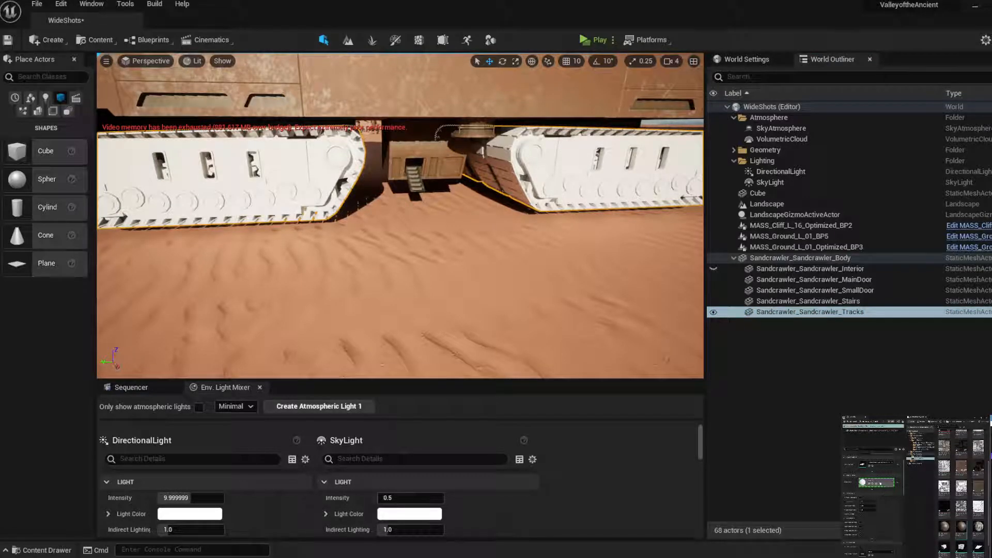
pyautogui.moveTo(880, 484); pyautogui.dragTo(879, 483)
# Lower the Sandcrawler body slightly into the sand and slide the whole vehicle along the Y axis into the shaded ground
pyautogui.moveTo(493, 166)
pyautogui.mouseDown(button='right')
pyautogui.moveTo(558, 148)
pyautogui.moveTo(485, 162)
pyautogui.moveTo(584, 173)
pyautogui.mouseUp(button='right')
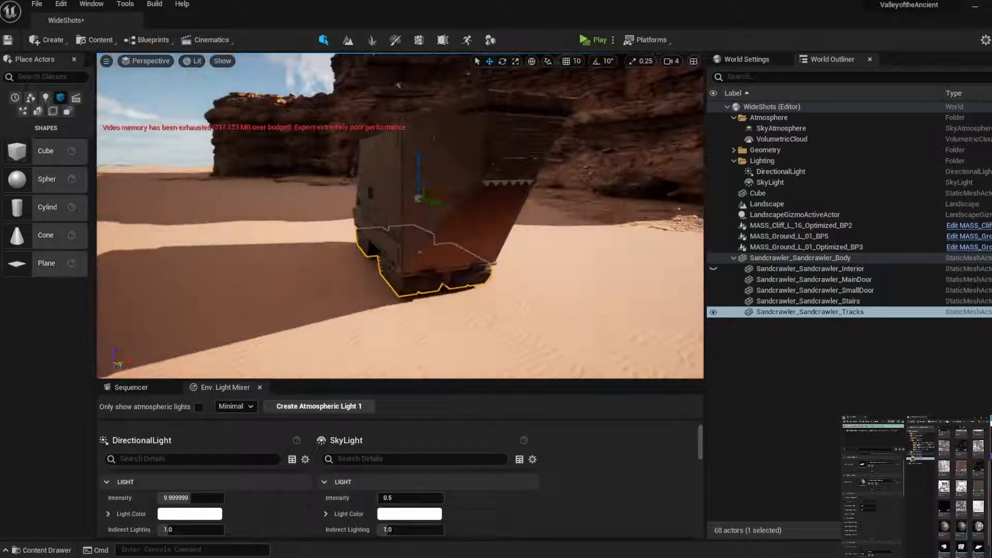
pyautogui.moveTo(535, 259)
pyautogui.mouseDown(button='right')
pyautogui.moveTo(526, 262)
pyautogui.moveTo(553, 265)
pyautogui.mouseUp(button='right')
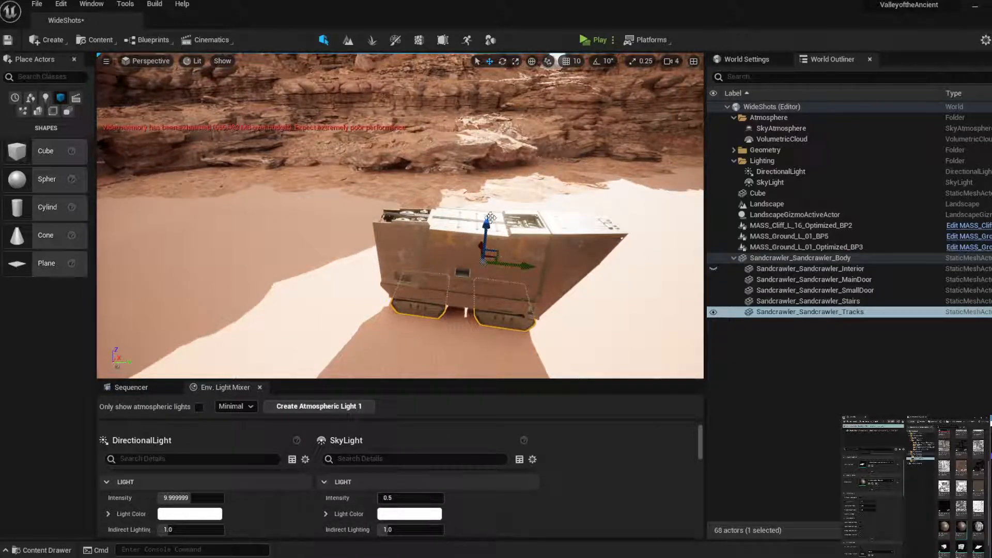
pyautogui.moveTo(487, 222); pyautogui.dragTo(481, 226)
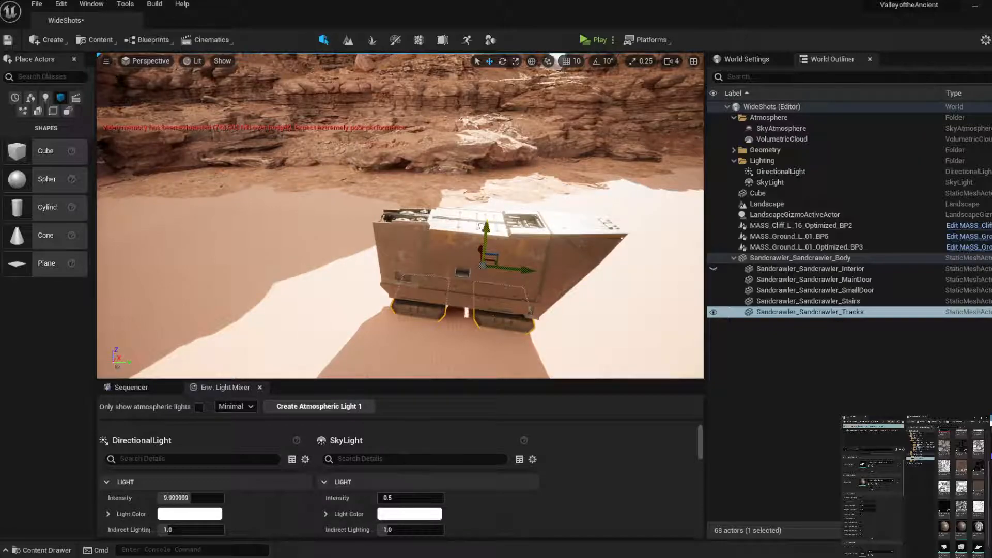
pyautogui.click(799, 258)
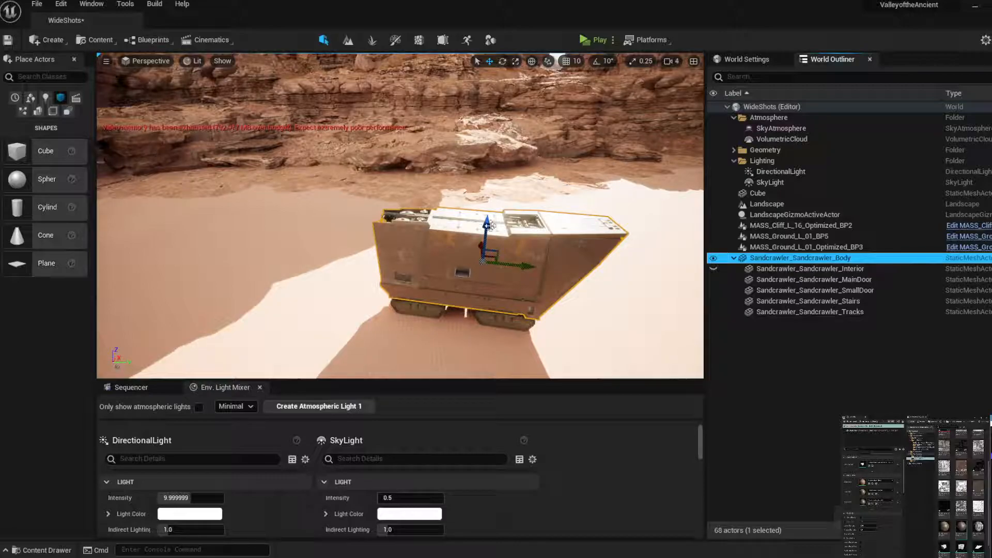
pyautogui.moveTo(484, 225); pyautogui.dragTo(479, 230)
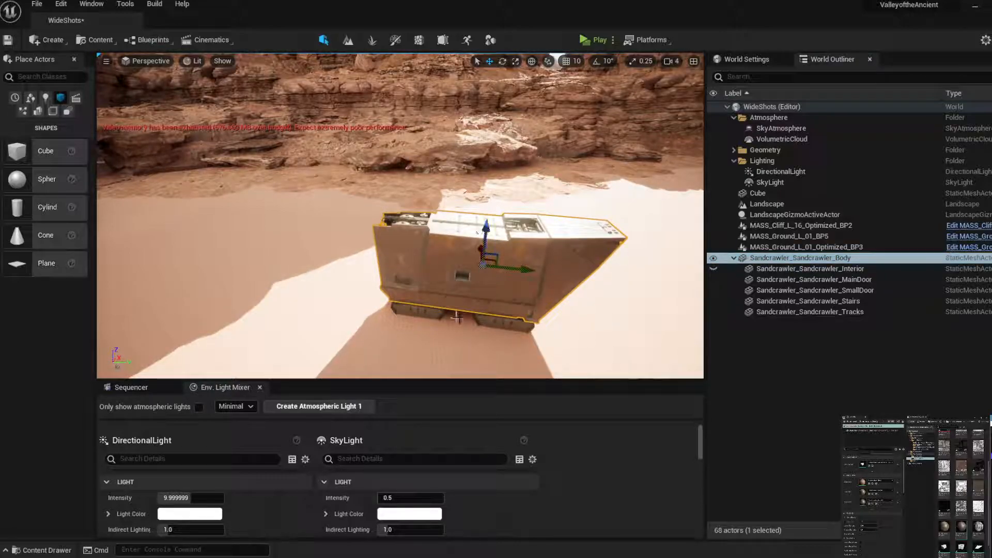
pyautogui.moveTo(529, 270); pyautogui.dragTo(254, 270)
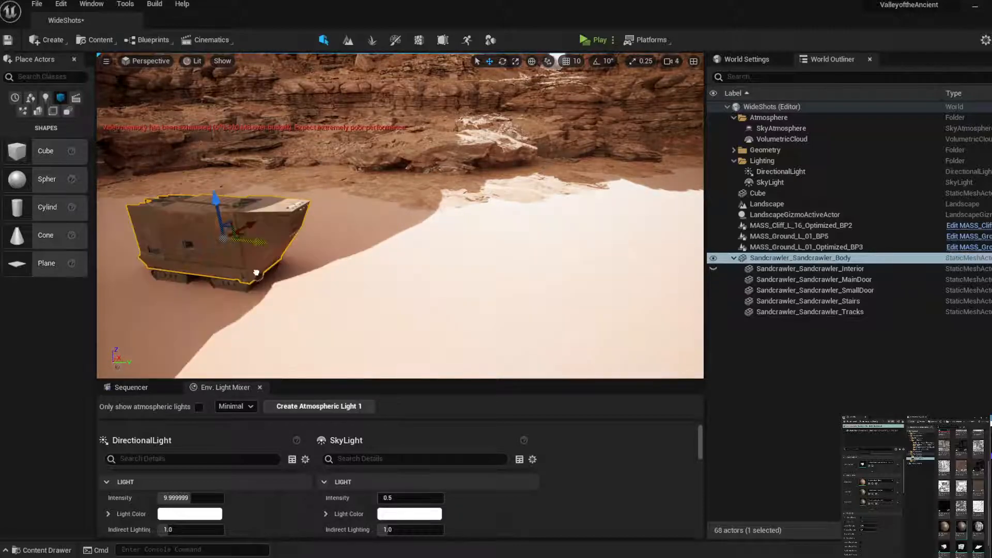
# Add a new level sequence and save it in the Content folder as Sequence_01_Hero_Intro
pyautogui.click(131, 386)
pyautogui.click(211, 39)
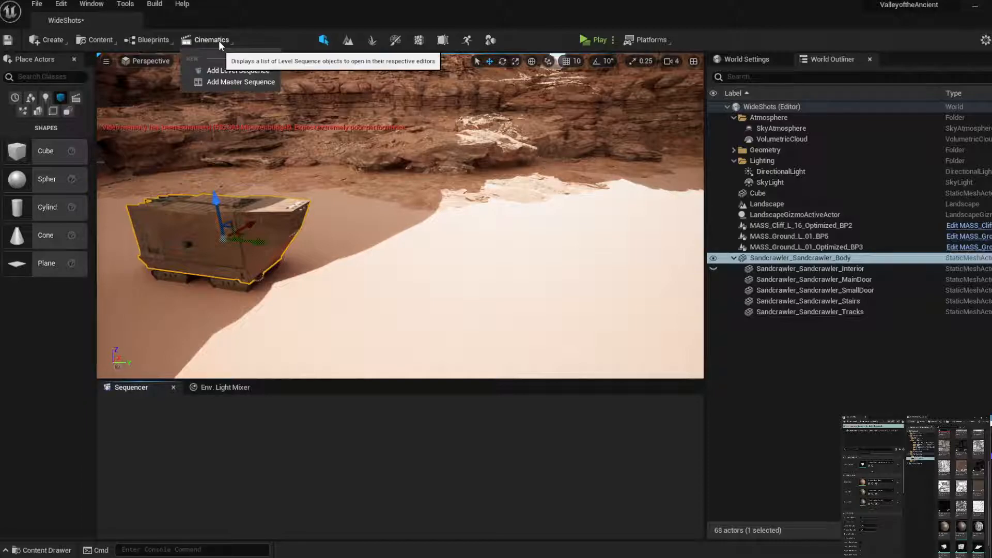
pyautogui.click(222, 68)
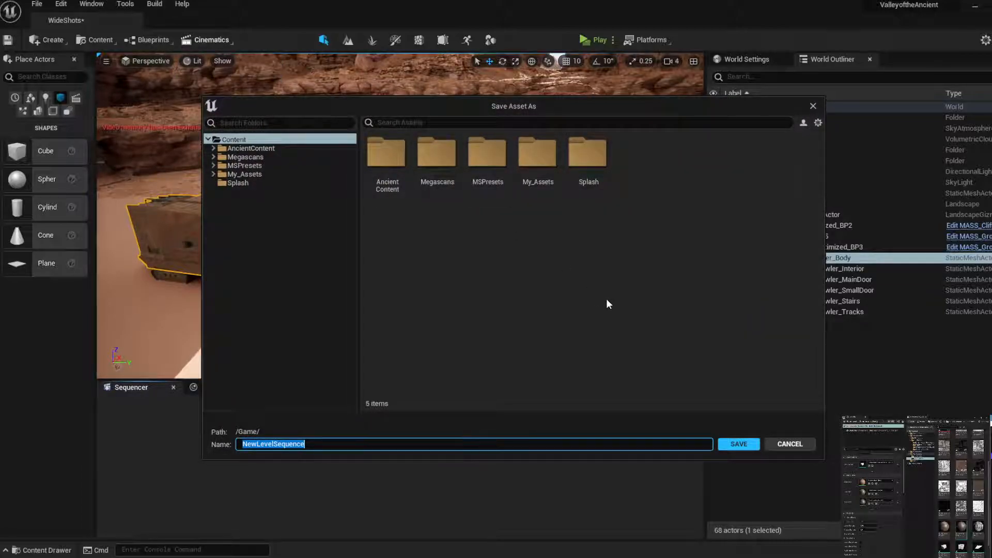
pyautogui.write('Se')
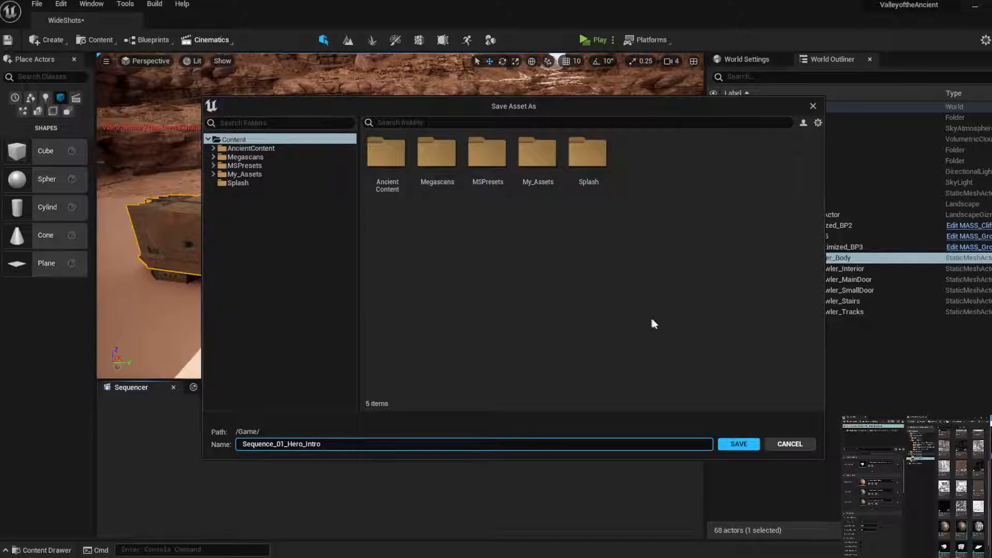
pyautogui.click(748, 444)
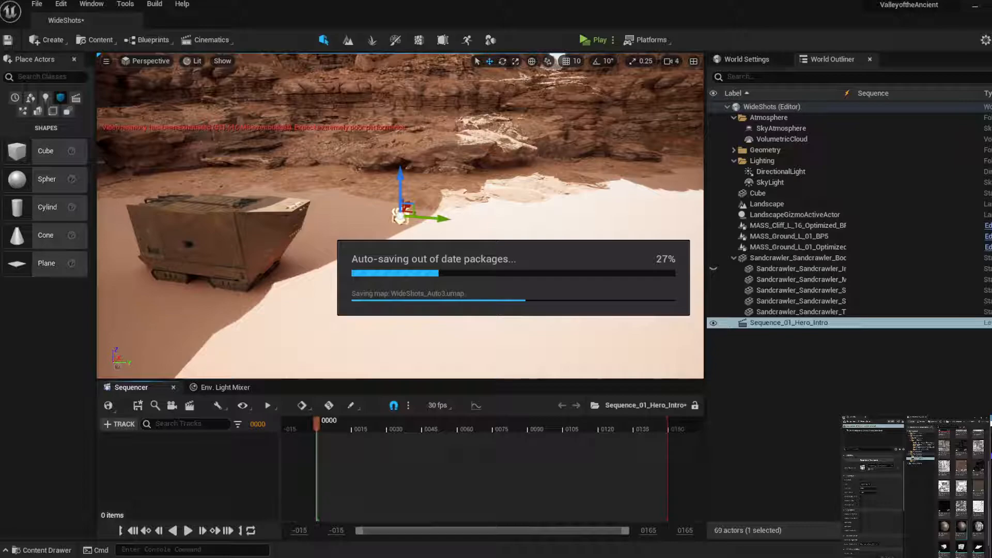
# Switch to the browser, examine the aerial desert shot around 3:37 in the Amazing Shots of DUNE video, and return to Unreal Editor
pyautogui.moveTo(326, 557)
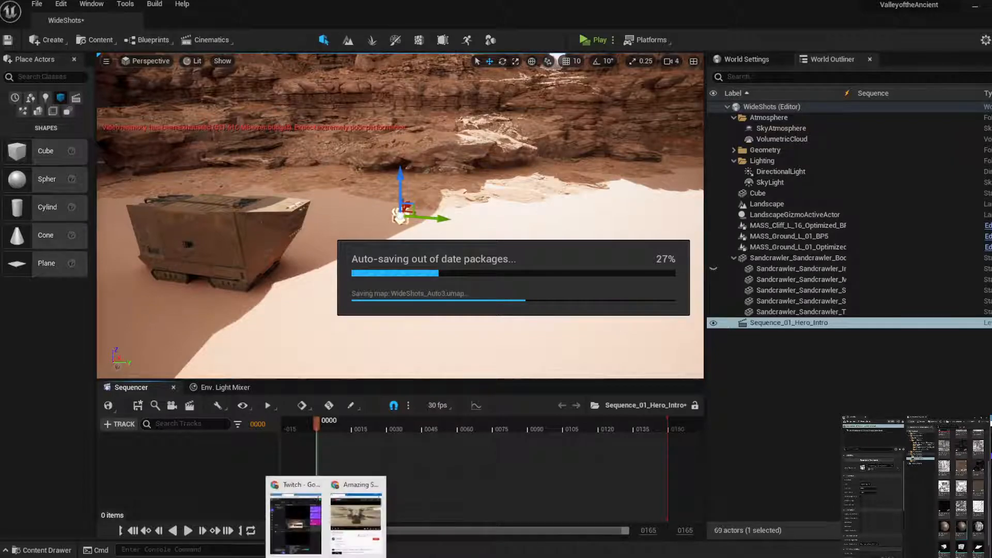
pyautogui.click(357, 514)
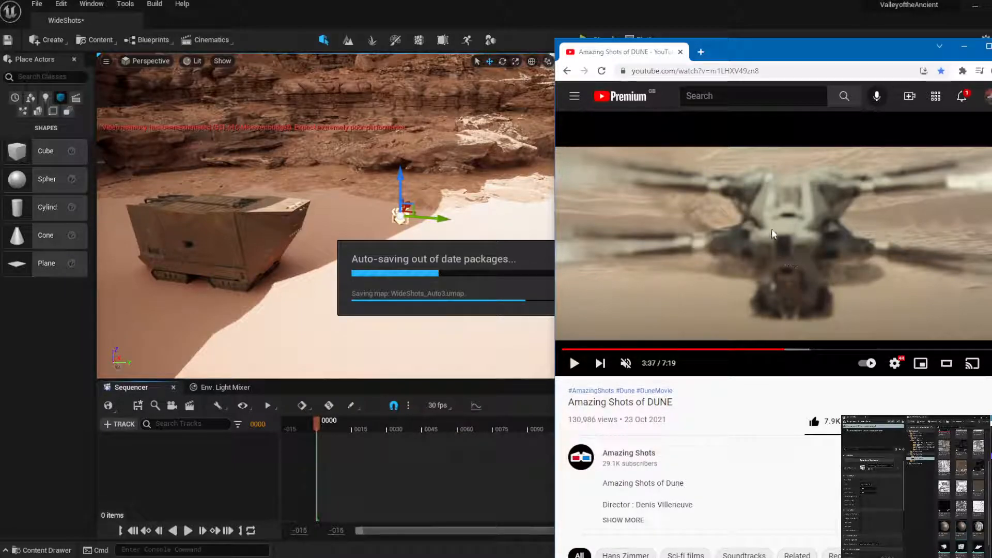
pyautogui.scroll(-10, 804, 249)
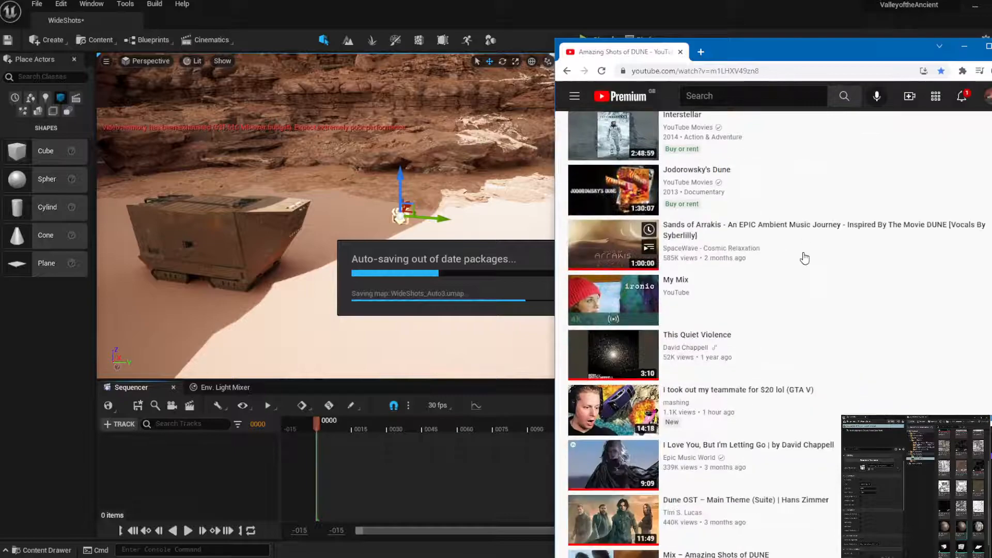
pyautogui.scroll(3, 804, 258)
pyautogui.scroll(3, 804, 258)
pyautogui.scroll(6, 804, 257)
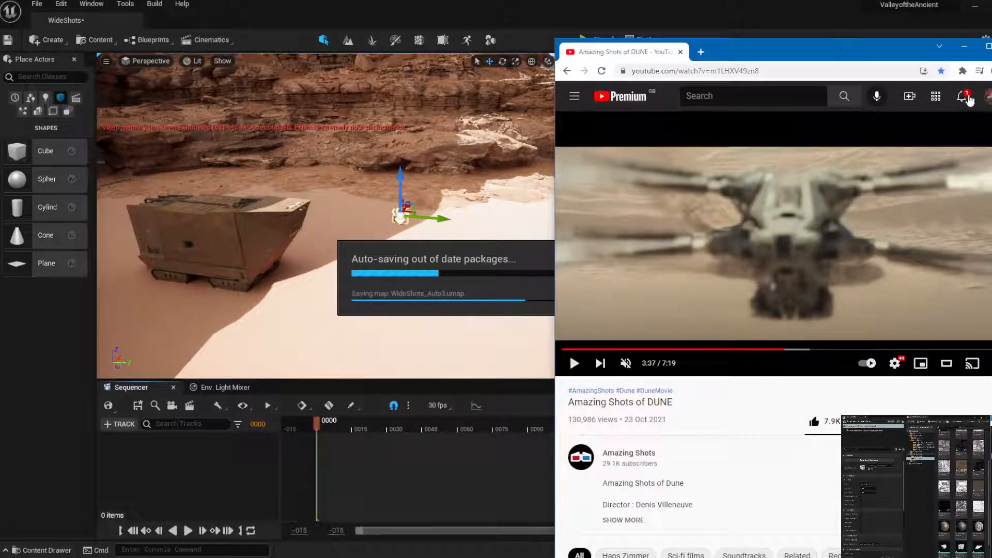
pyautogui.click(970, 50)
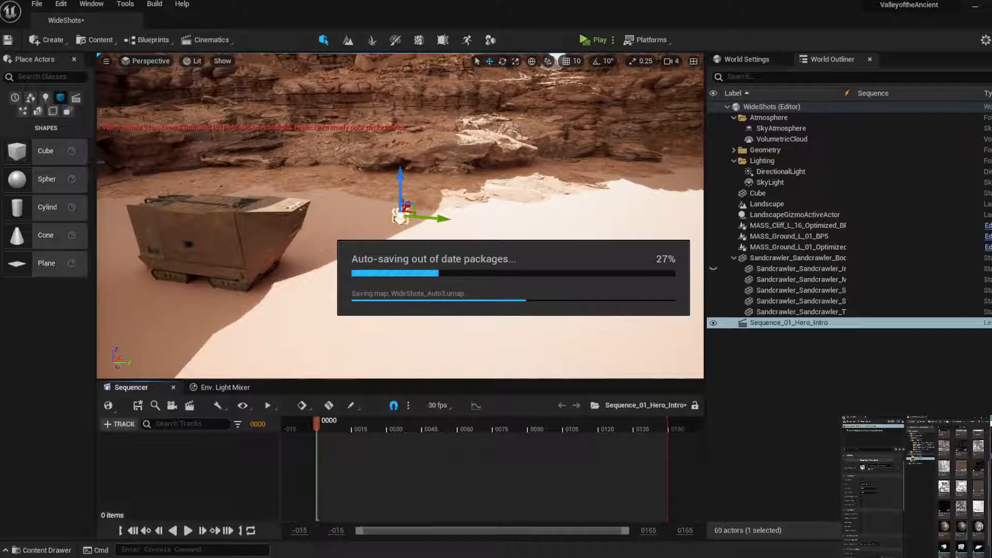
pyautogui.click(362, 511)
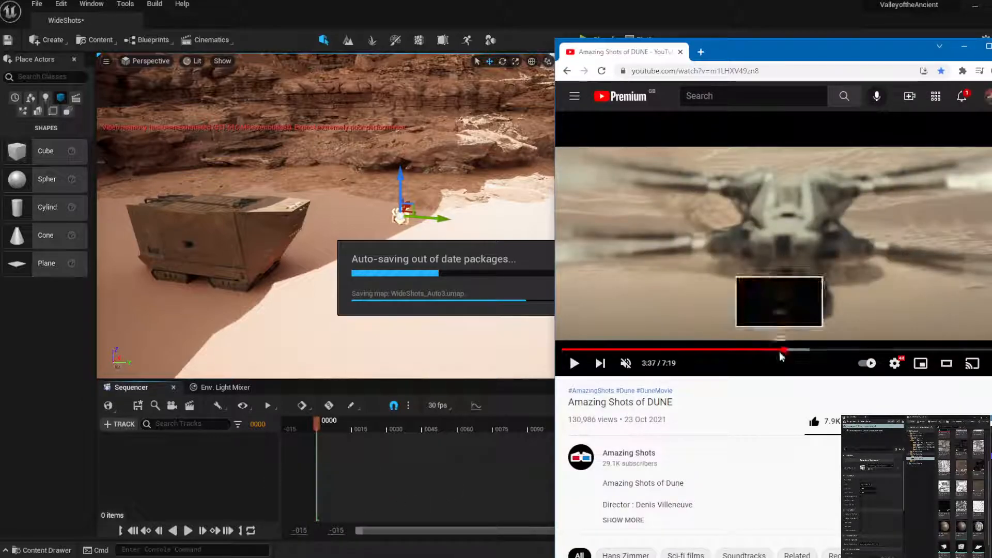
pyautogui.click(785, 350)
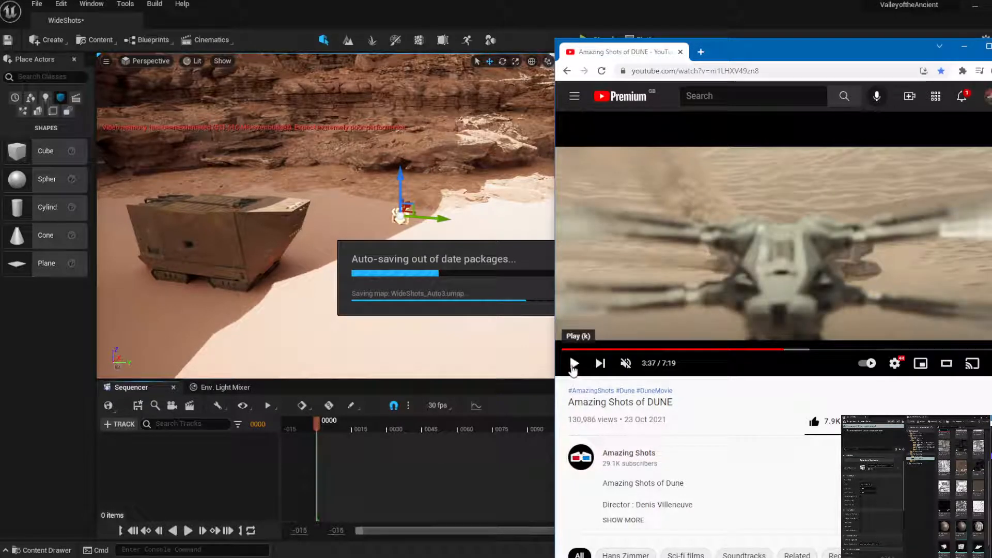
pyautogui.click(573, 364)
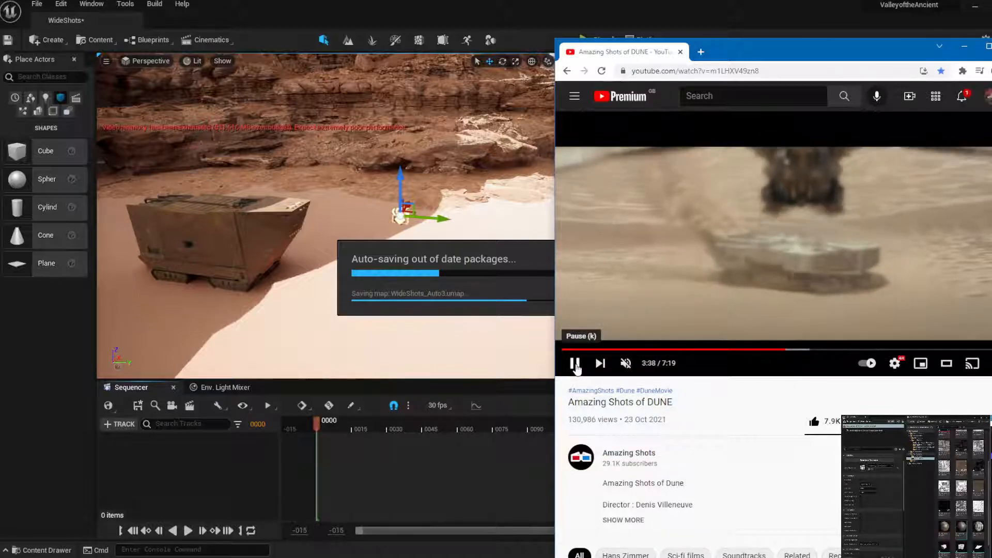
pyautogui.click(575, 364)
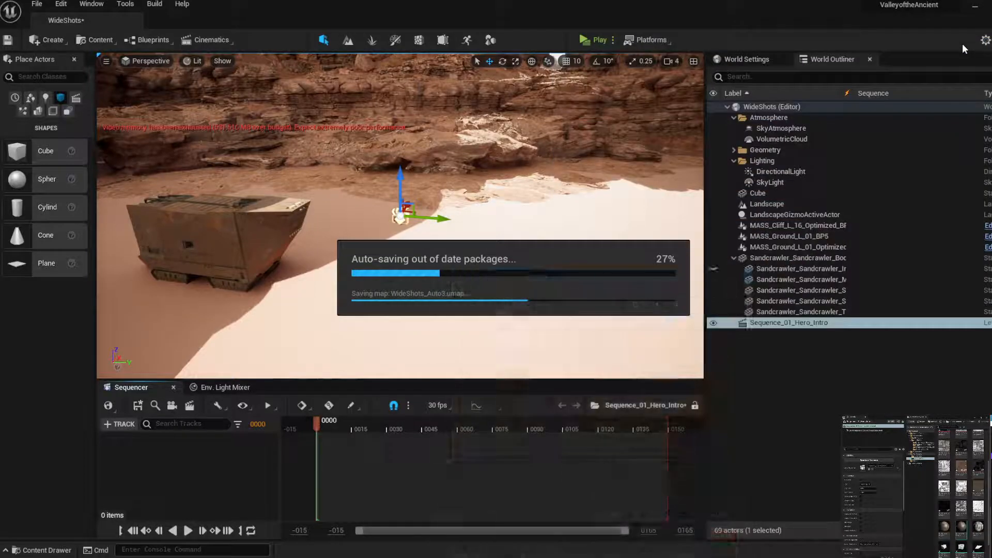
pyautogui.click(963, 49)
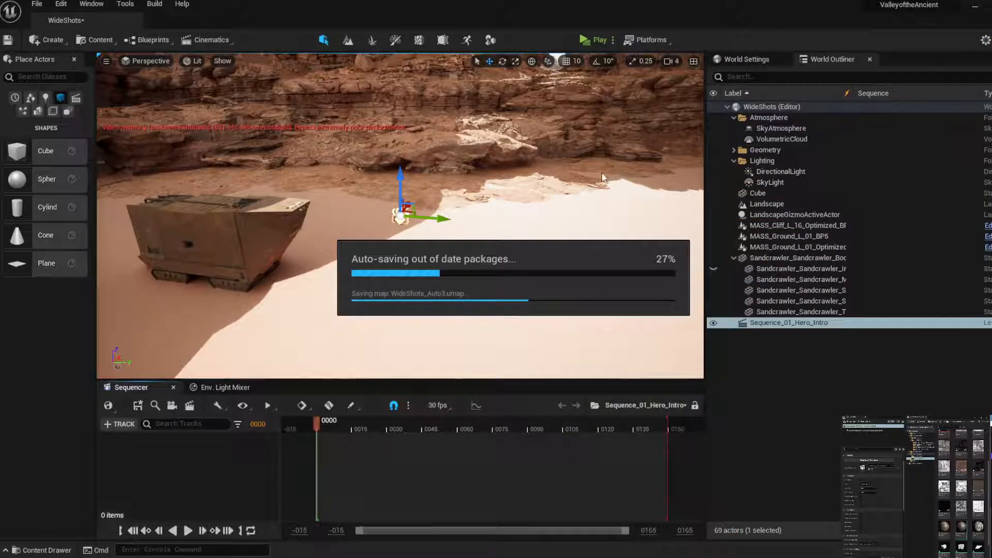
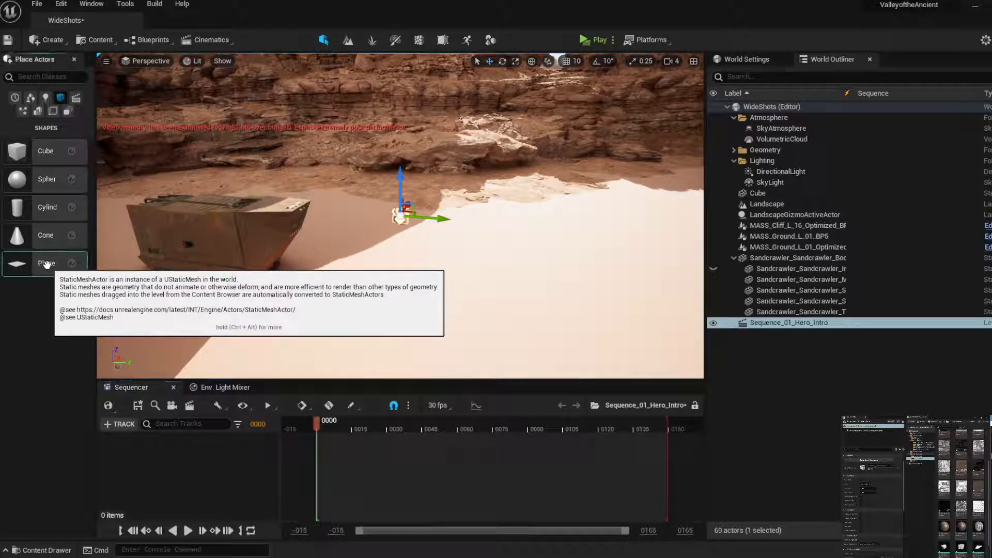
# Add a plane on the sand beside the Sandcrawler and scale it up uniformly to about the vehicle's size
pyautogui.moveTo(230, 249); pyautogui.dragTo(297, 266)
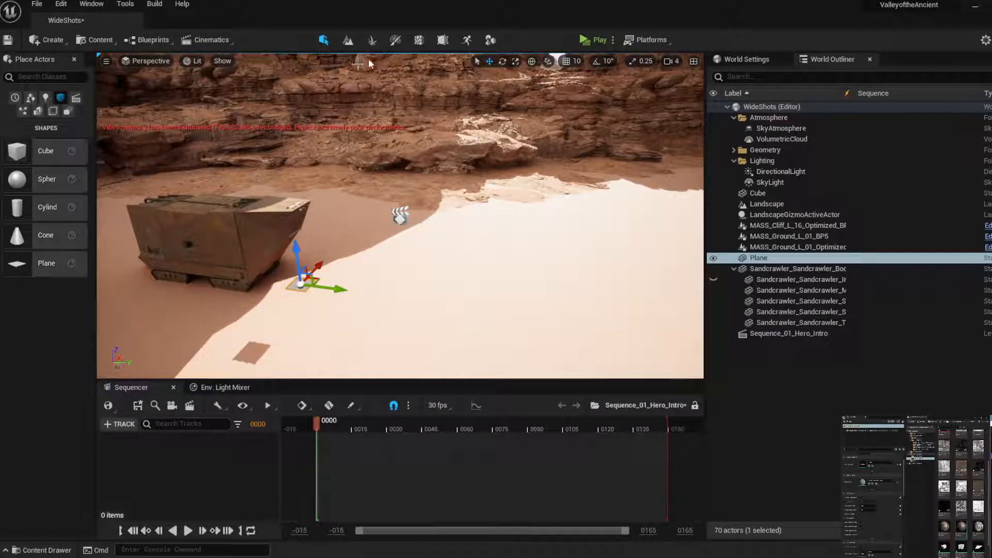
pyautogui.click(515, 61)
pyautogui.moveTo(301, 283); pyautogui.dragTo(398, 215)
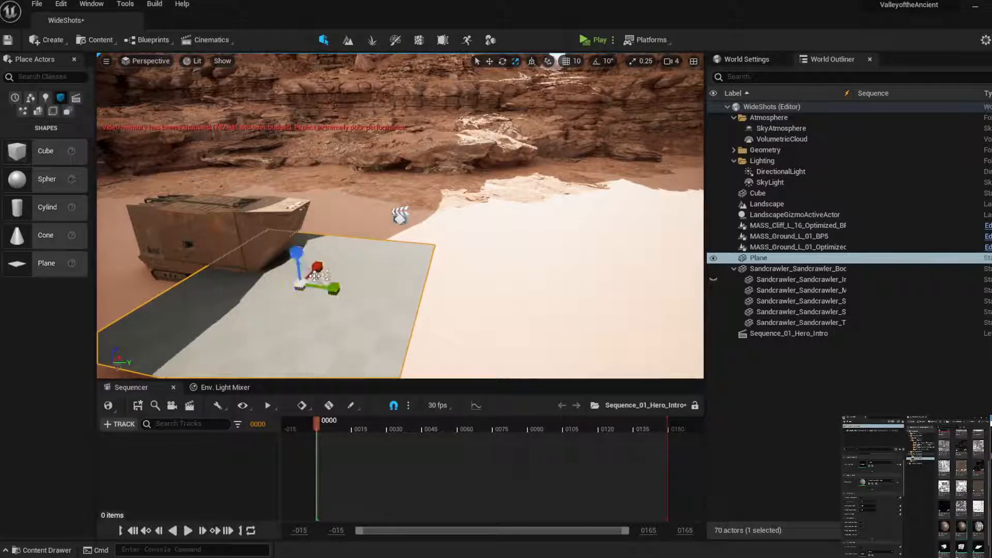
# Rotate the plane upright and move it alongside the Sandcrawler so it stands in front of the vehicle's side
pyautogui.click(490, 62)
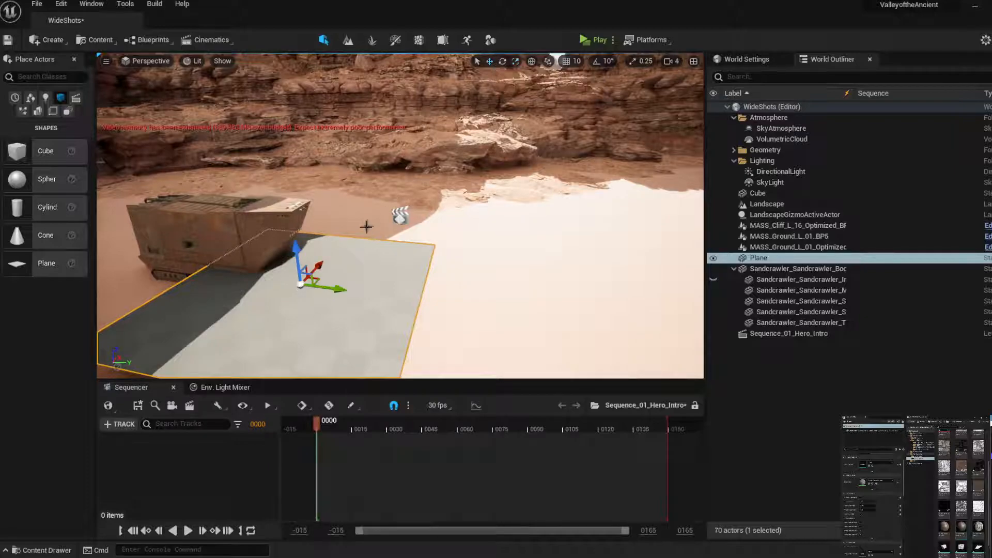
pyautogui.click(503, 61)
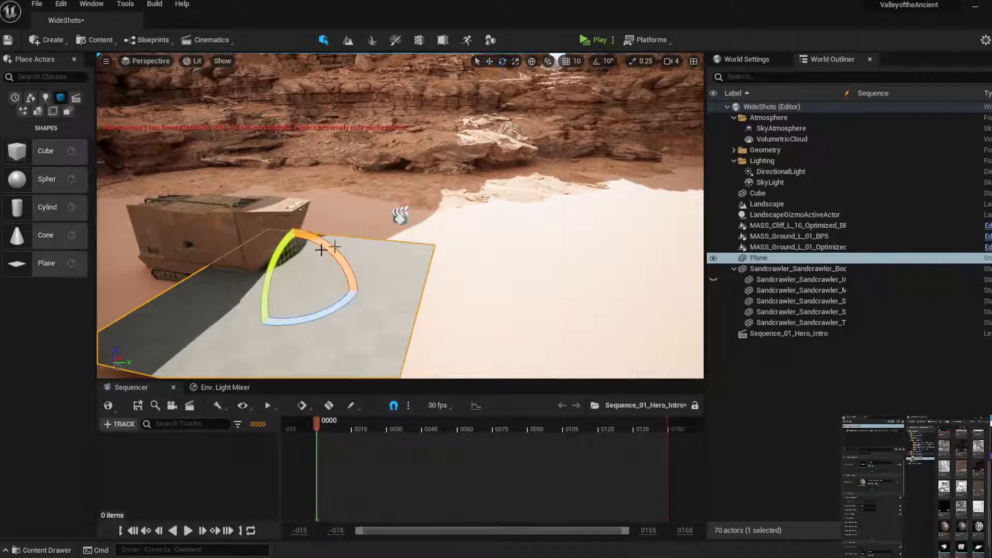
pyautogui.moveTo(297, 243)
pyautogui.mouseDown()
pyautogui.moveTo(313, 227)
pyautogui.moveTo(292, 225)
pyautogui.mouseUp()
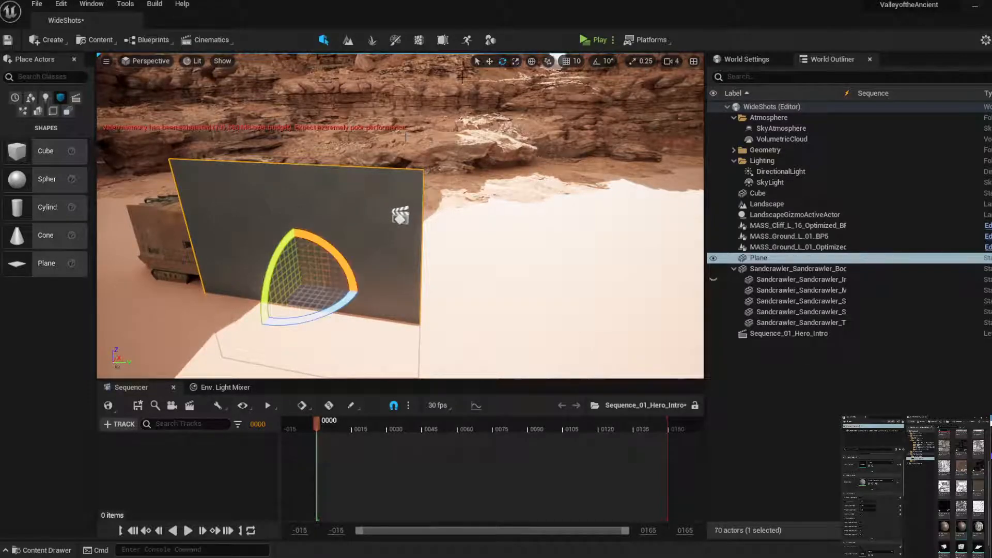
pyautogui.click(489, 61)
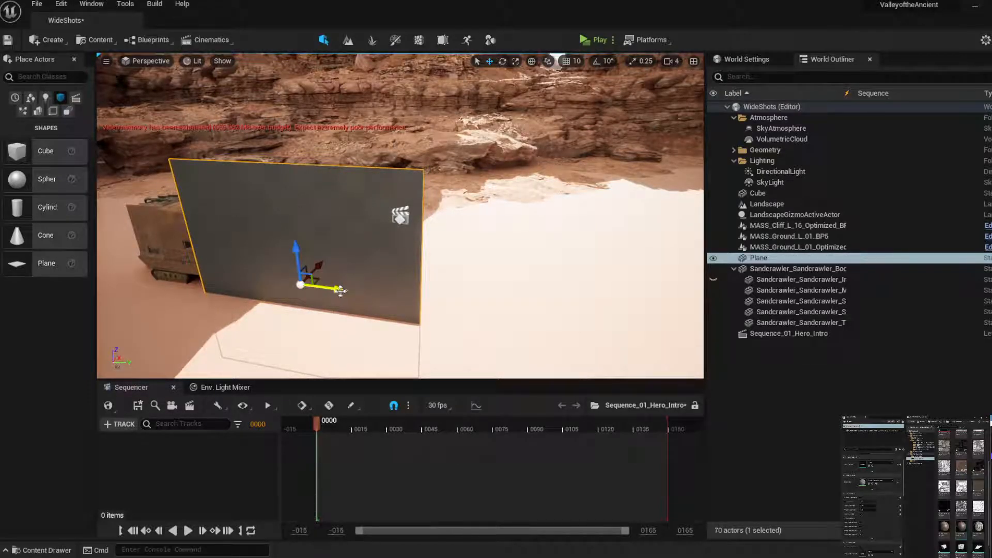
pyautogui.moveTo(336, 287); pyautogui.dragTo(193, 212)
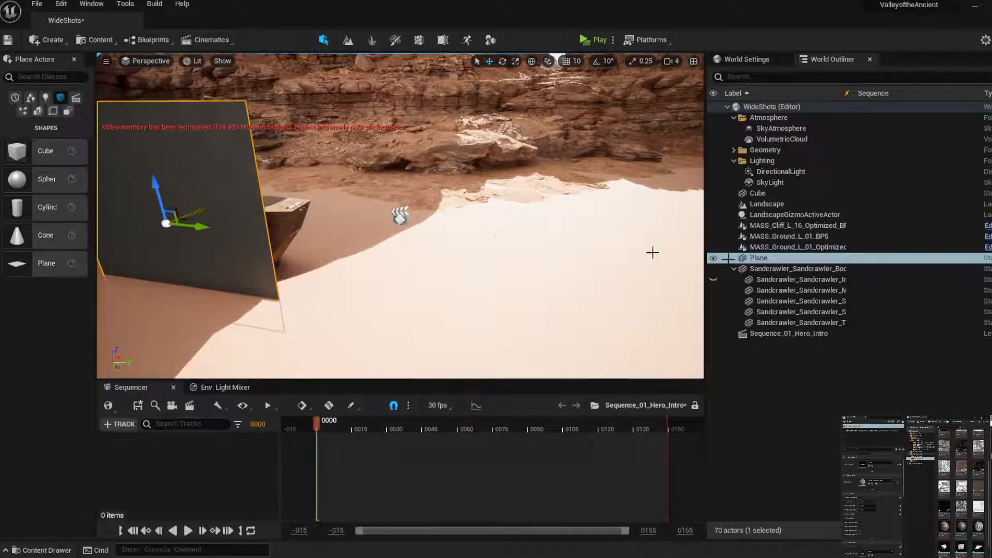
# Parent the plane to the Sandcrawler body, move the body with its attached parts along the Y axis, and select the plane
pyautogui.moveTo(806, 258); pyautogui.dragTo(814, 269)
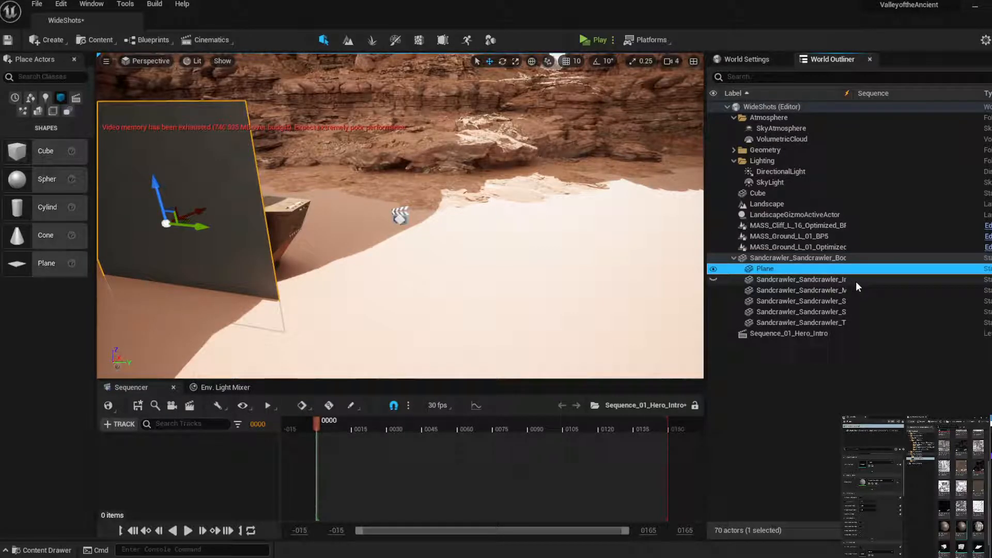
pyautogui.click(827, 257)
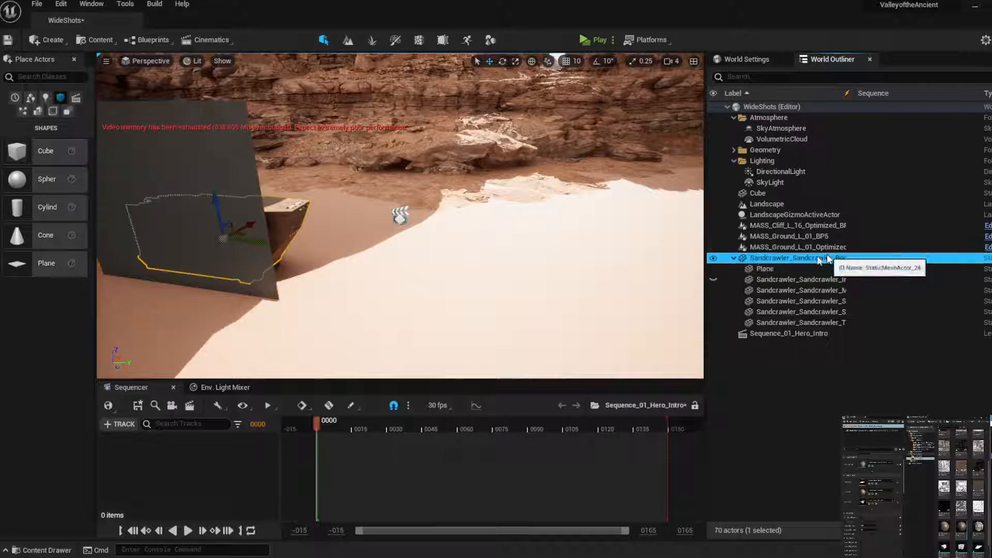
pyautogui.moveTo(280, 245); pyautogui.dragTo(370, 274)
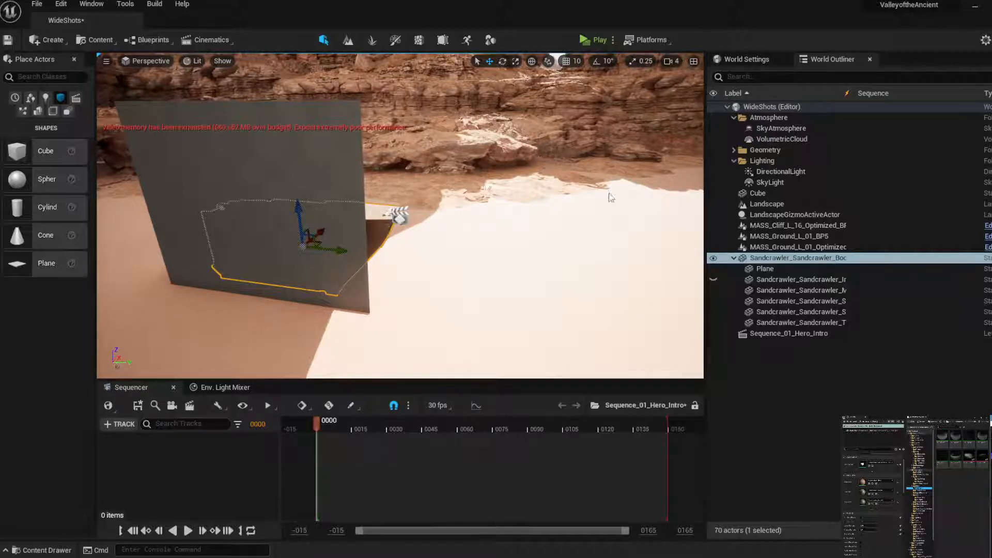
pyautogui.click(299, 154)
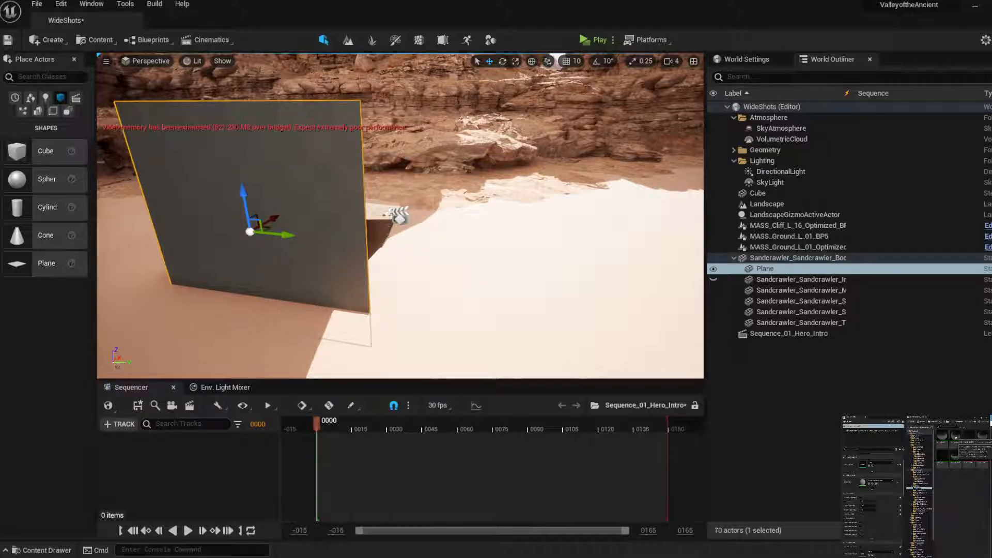
# Assign the MI_FogCardB_1 material instance to the plane beside the Sandcrawler
pyautogui.moveTo(954, 436); pyautogui.dragTo(877, 481)
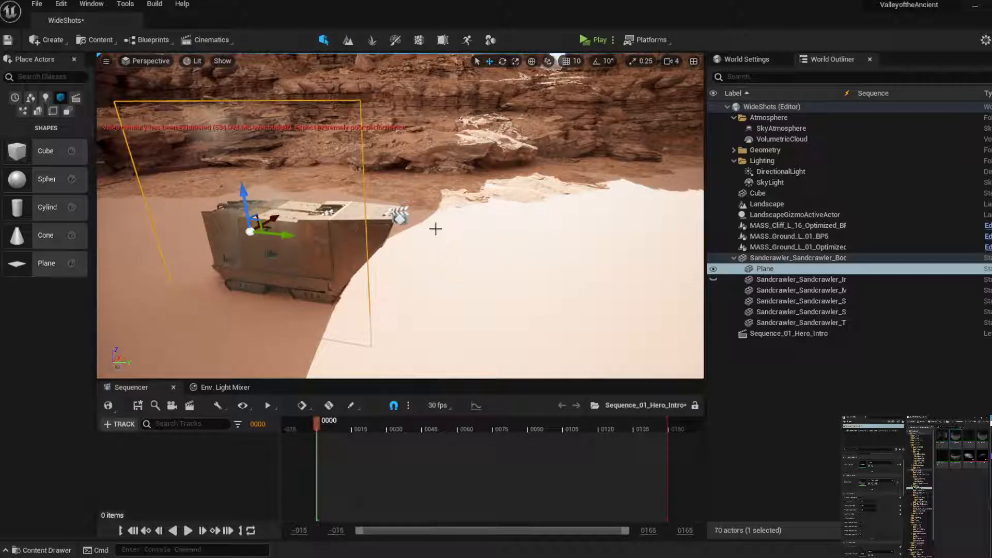
pyautogui.moveTo(436, 228); pyautogui.dragTo(428, 230, button='right')
pyautogui.press('a')
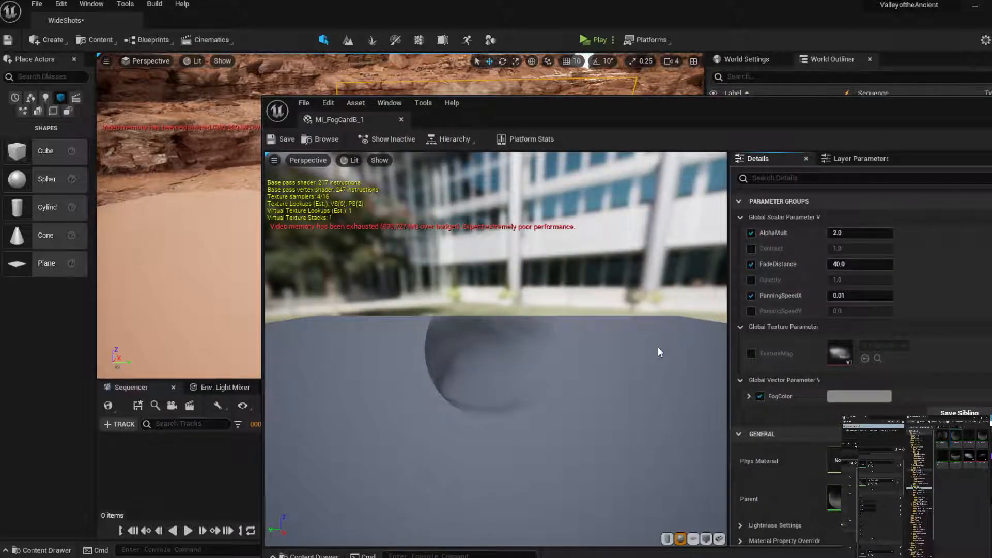
# Set PanningSpeedX of MI_FogCardB_1 to 0.17, save the material instance and close its editor
pyautogui.moveTo(778, 107); pyautogui.dragTo(661, 47)
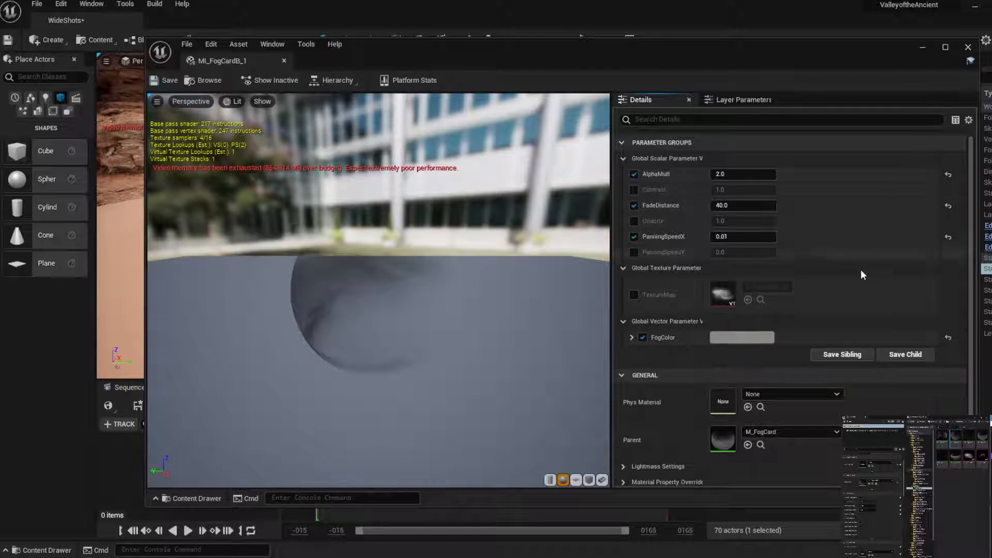
pyautogui.scroll(-3, 861, 272)
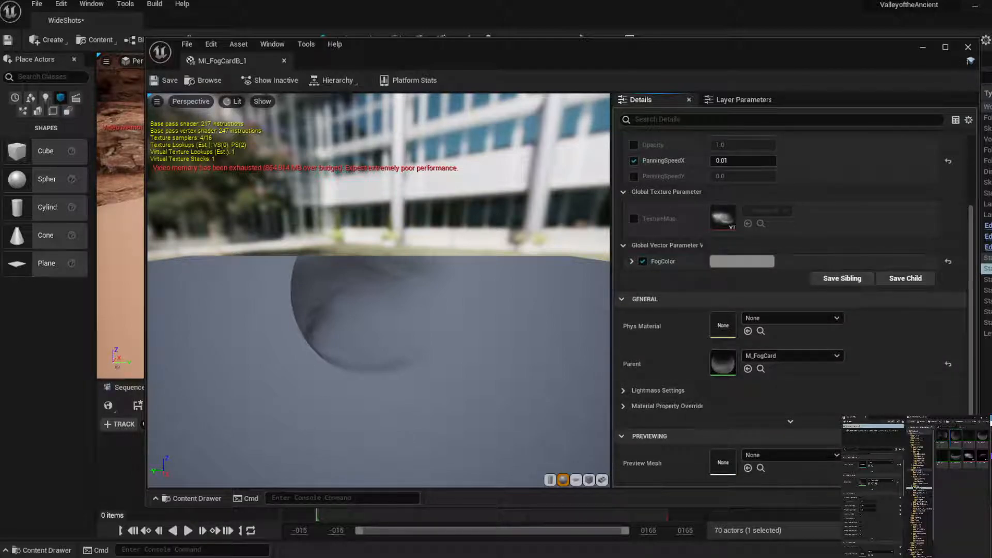
pyautogui.scroll(3, 791, 310)
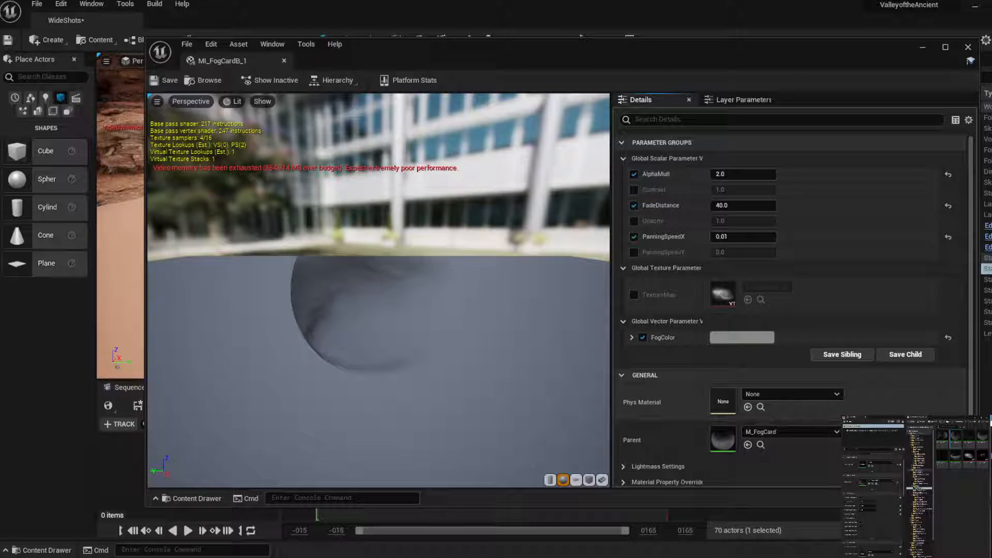
pyautogui.click(726, 238)
pyautogui.write('0.146')
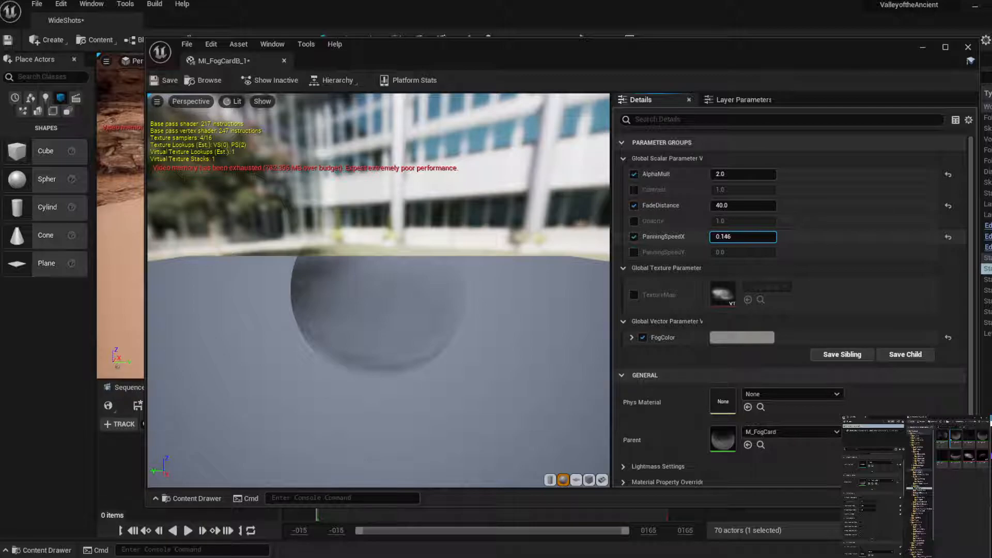
pyautogui.moveTo(726, 237); pyautogui.dragTo(738, 237)
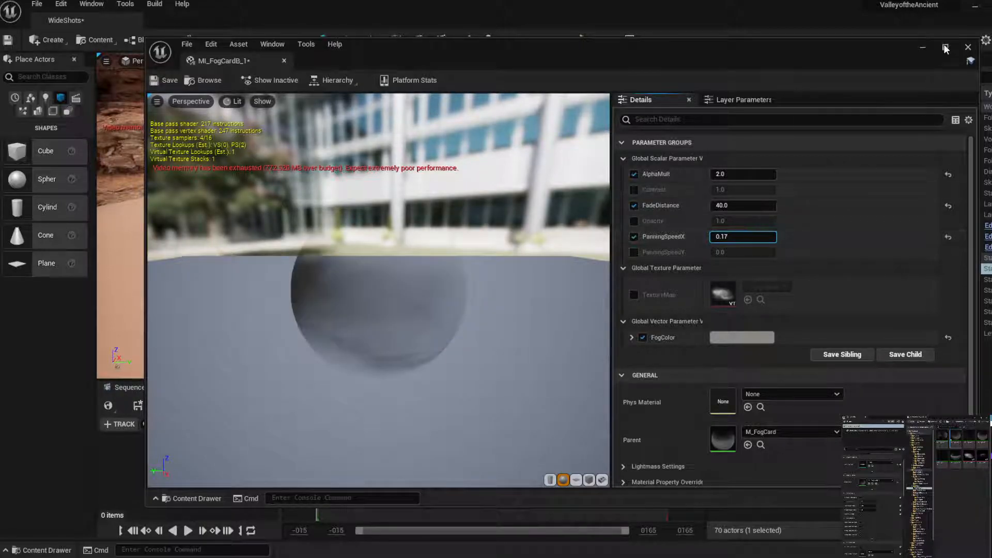
pyautogui.click(165, 81)
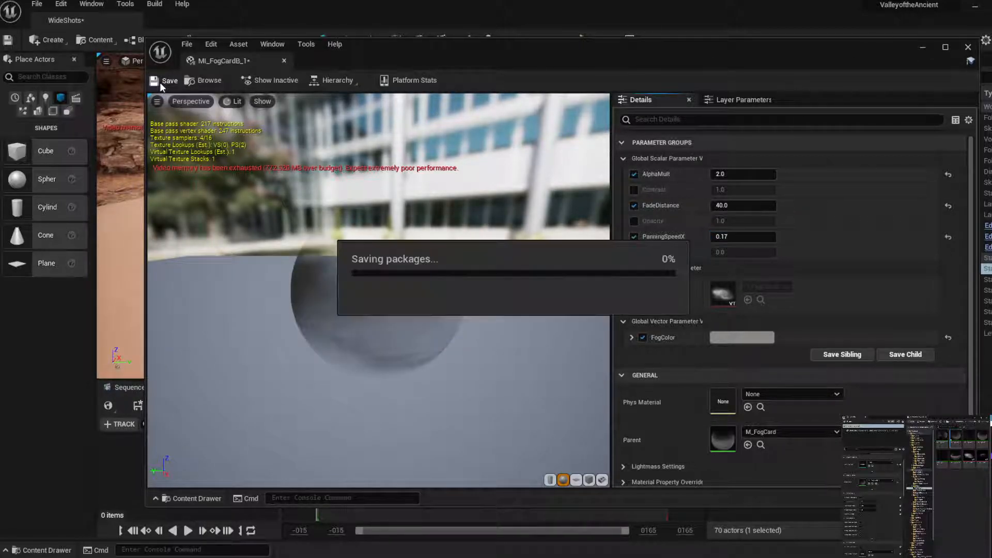
pyautogui.moveTo(925, 56); pyautogui.dragTo(802, 242)
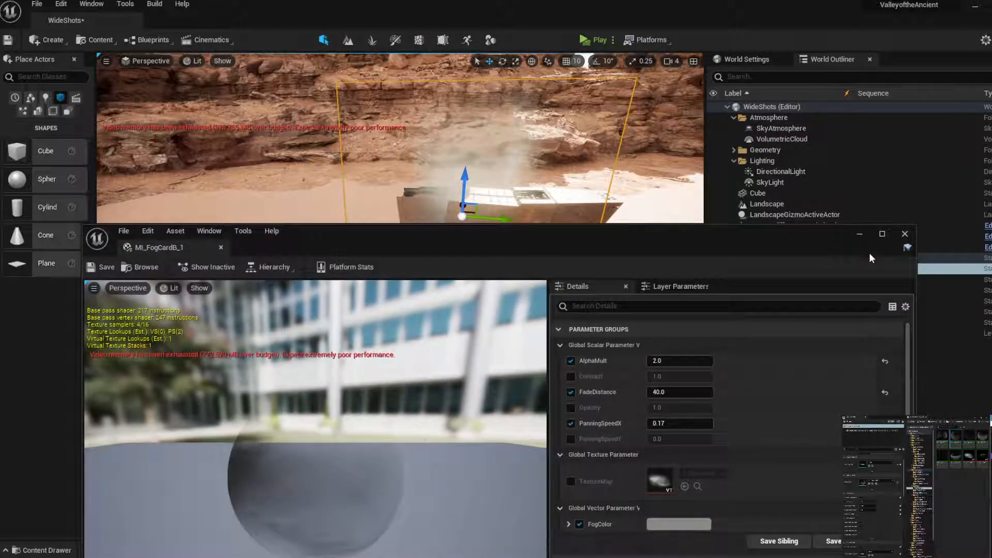
pyautogui.click(905, 234)
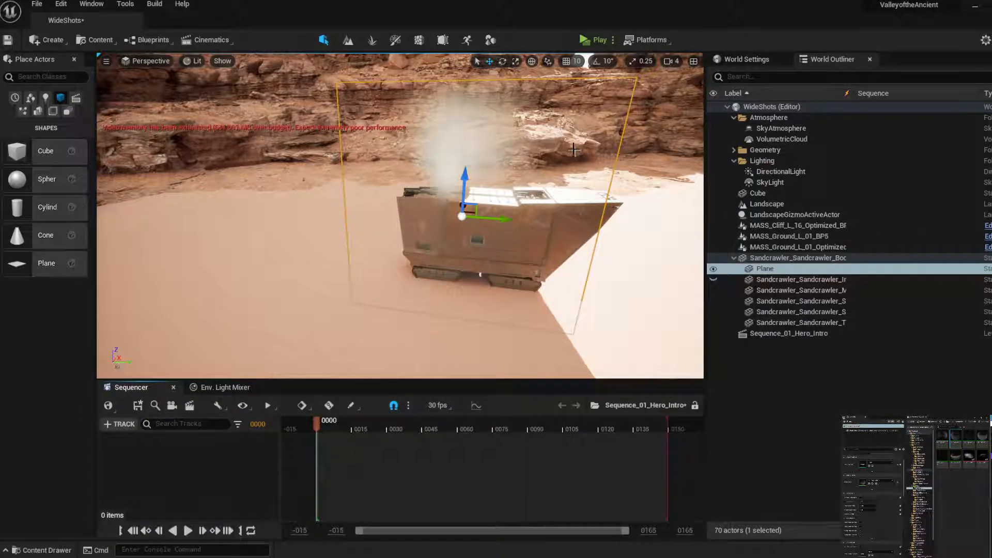
# Rotate the fog plane so its dust drifts sideways along the Sandcrawler's side, and stretch it wider along the vehicle
pyautogui.click(502, 61)
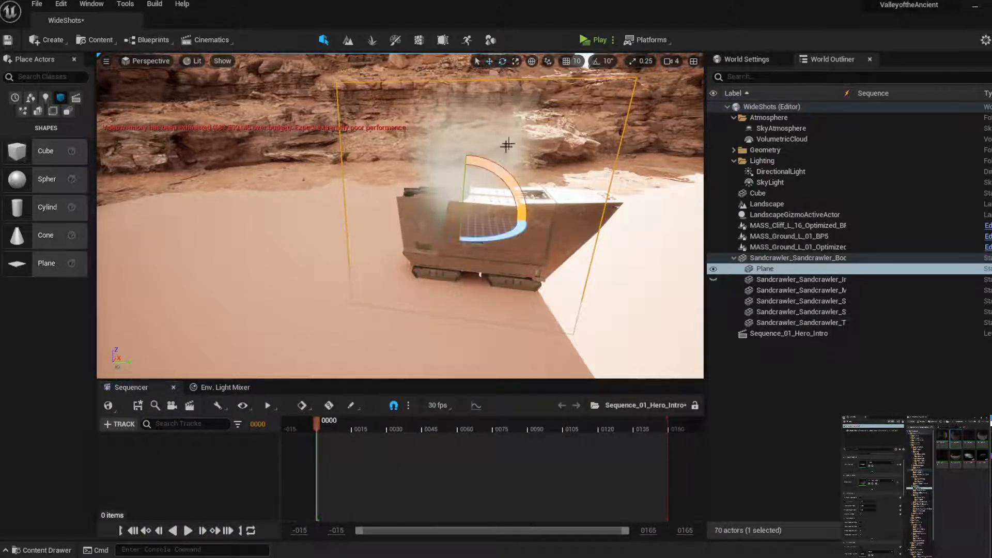
pyautogui.moveTo(496, 167); pyautogui.dragTo(523, 228)
pyautogui.click(515, 61)
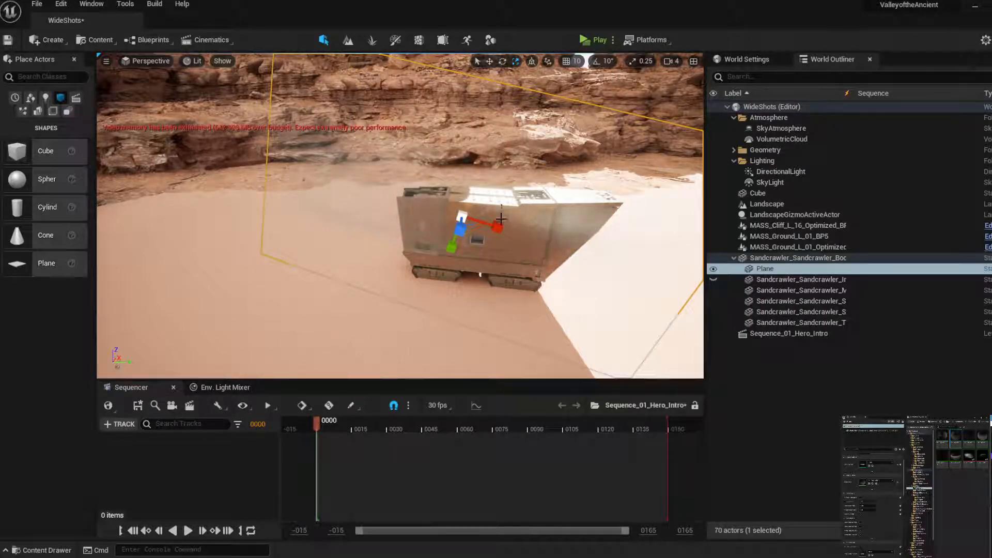
pyautogui.click(501, 61)
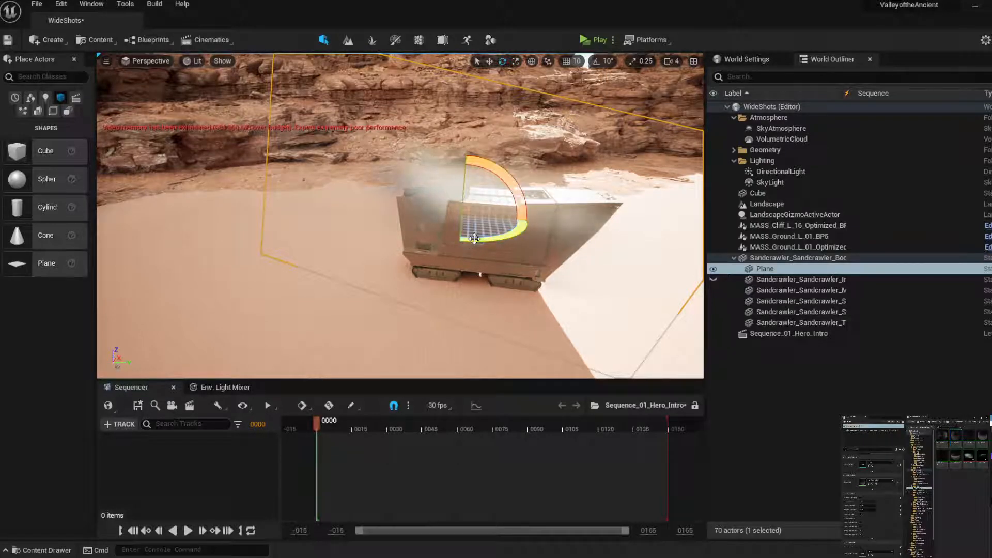
pyautogui.moveTo(476, 243); pyautogui.dragTo(468, 223)
pyautogui.click(488, 61)
pyautogui.moveTo(468, 222); pyautogui.dragTo(506, 163, button='right')
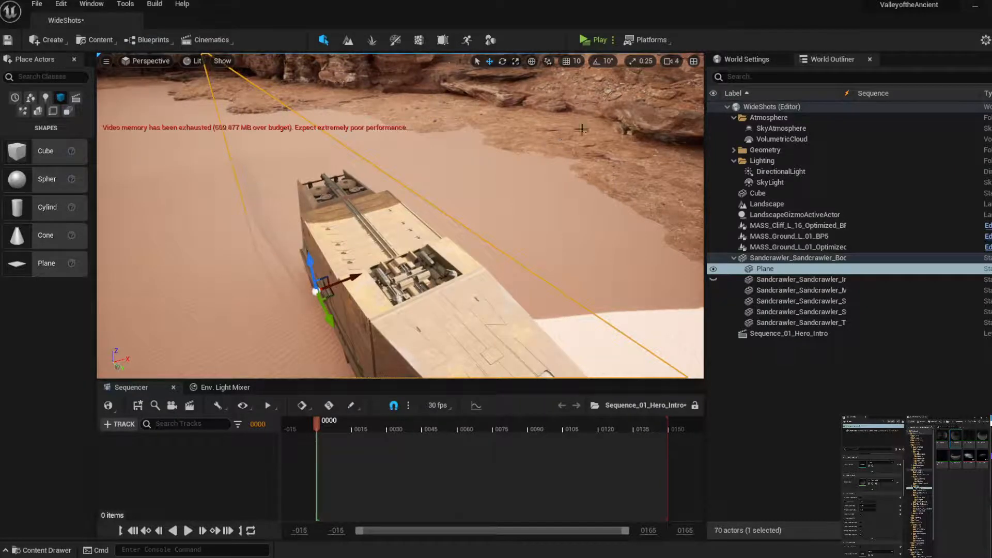
pyautogui.click(502, 60)
pyautogui.moveTo(282, 266); pyautogui.dragTo(281, 266)
pyautogui.moveTo(468, 207); pyautogui.dragTo(468, 207, button='right')
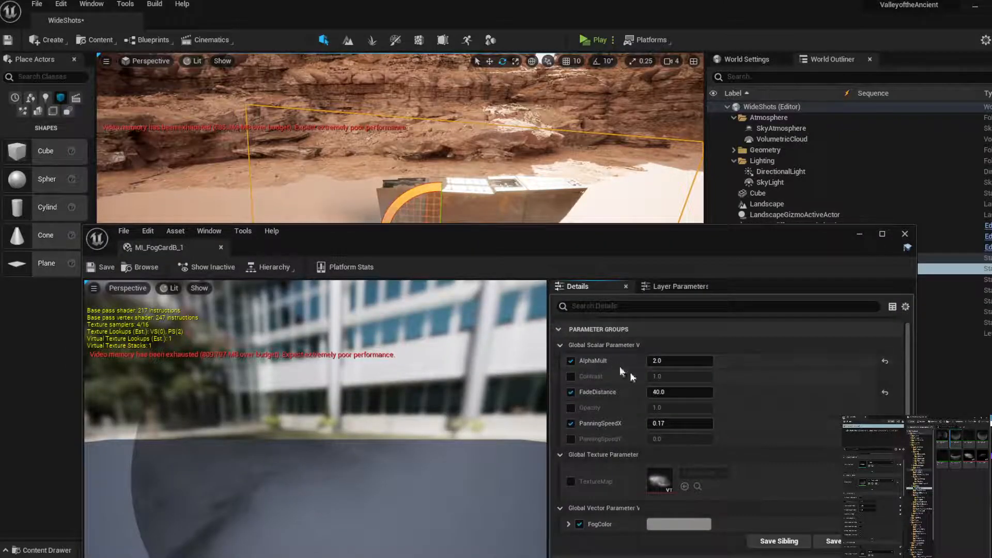
# Set the FogColor of MI_FogCardB_1 to a warm sandy tone of about R 0.43, G 0.27, B 0.19, and save it
pyautogui.scroll(-3, 795, 431)
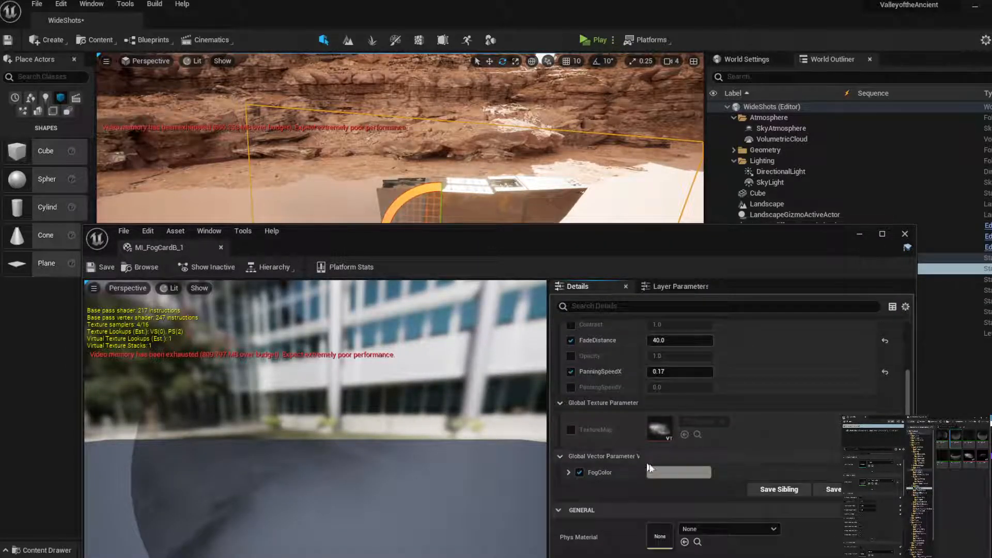
pyautogui.click(671, 472)
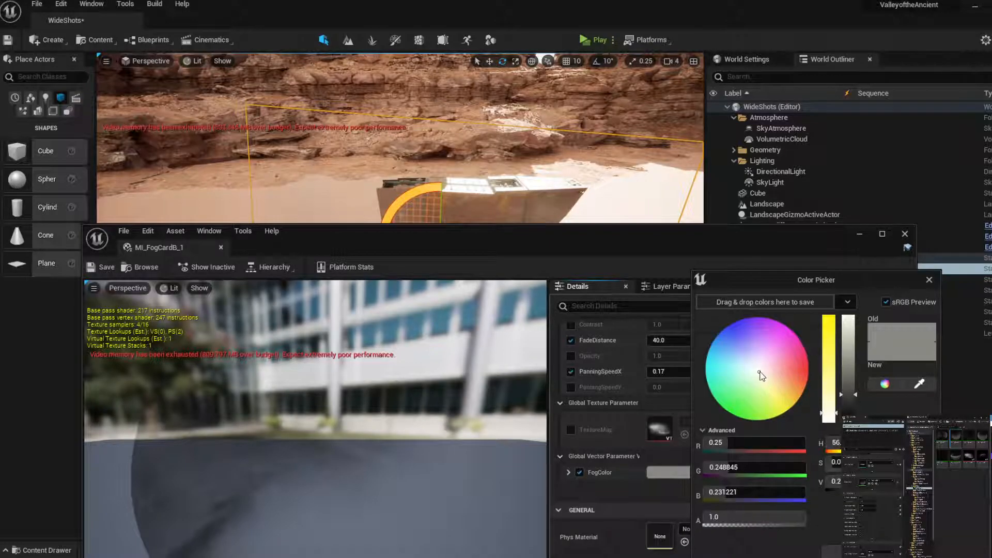
pyautogui.moveTo(760, 373); pyautogui.dragTo(768, 375)
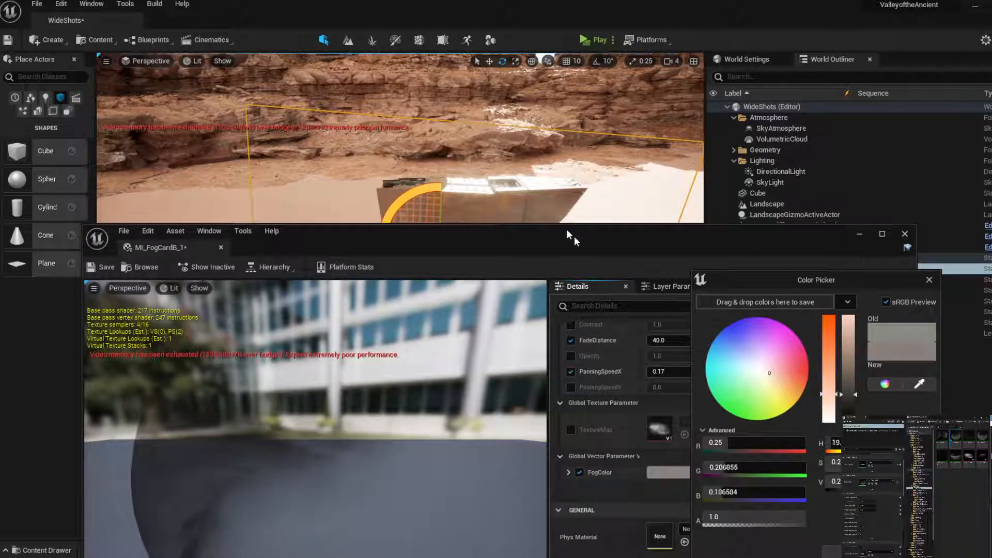
pyautogui.moveTo(568, 235); pyautogui.dragTo(482, 266)
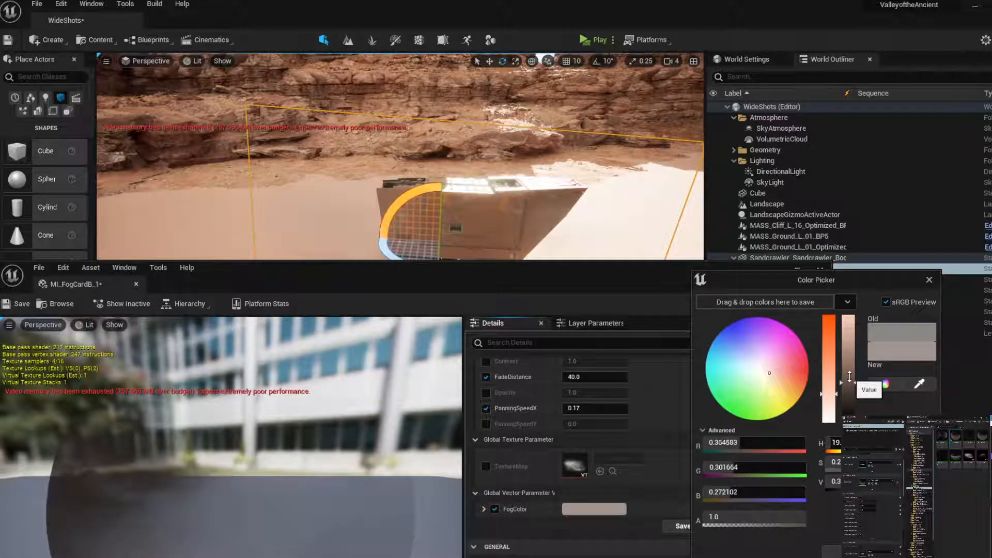
pyautogui.moveTo(853, 394); pyautogui.dragTo(838, 361)
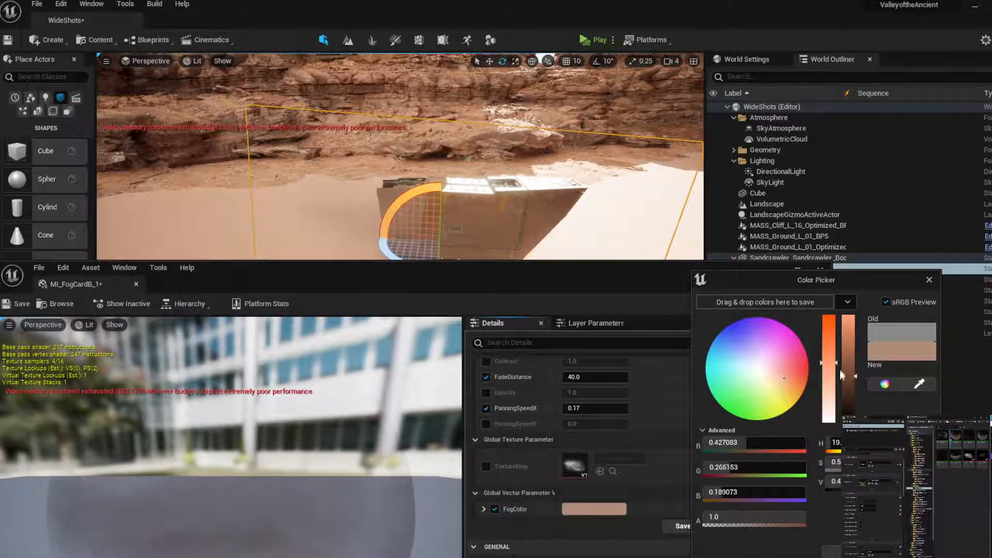
pyautogui.click(845, 553)
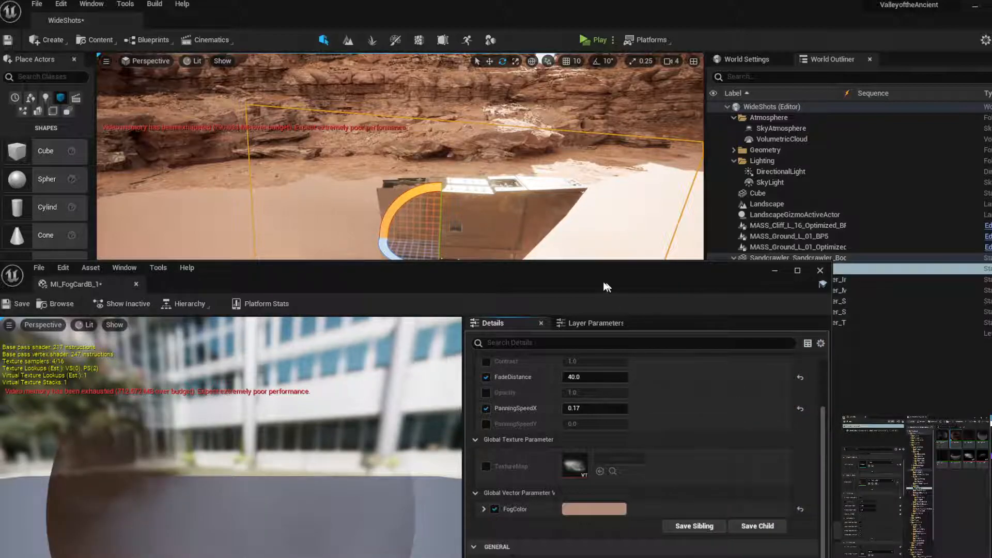
pyautogui.click(18, 304)
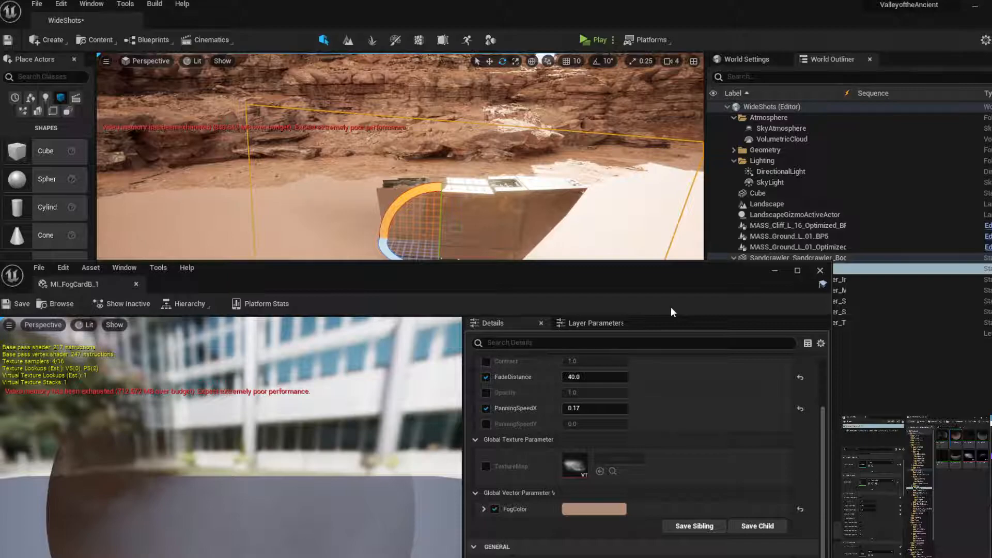
pyautogui.click(820, 270)
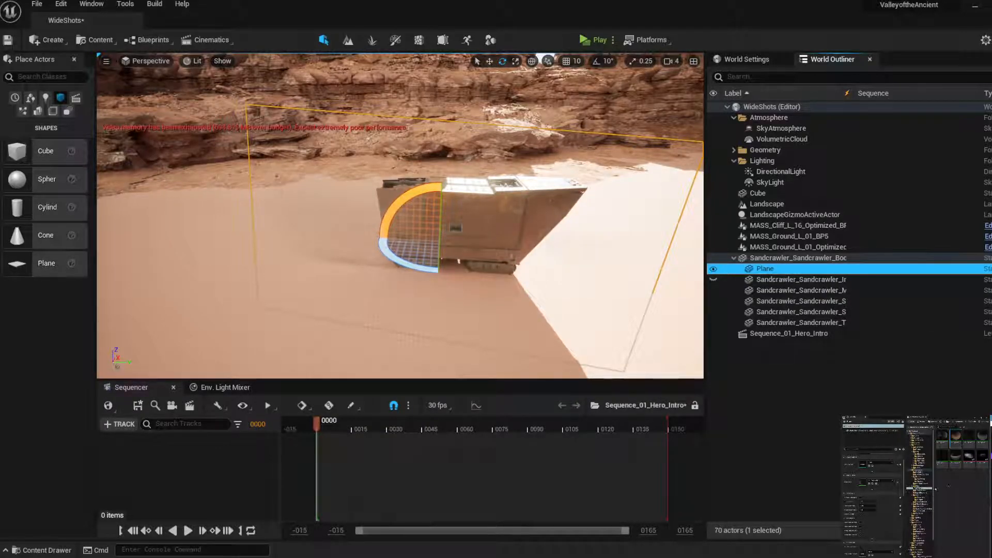
# Duplicate the fog plane and assign MI_FogCardB_3 to the copy
pyautogui.hotkey('ctrl', 'd')
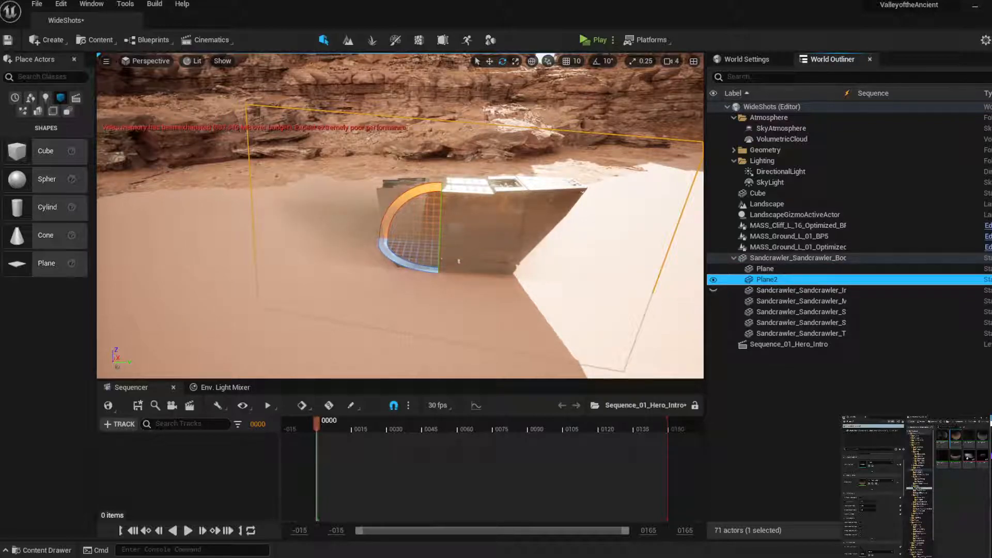
pyautogui.click(985, 437)
pyautogui.moveTo(985, 437); pyautogui.dragTo(881, 484)
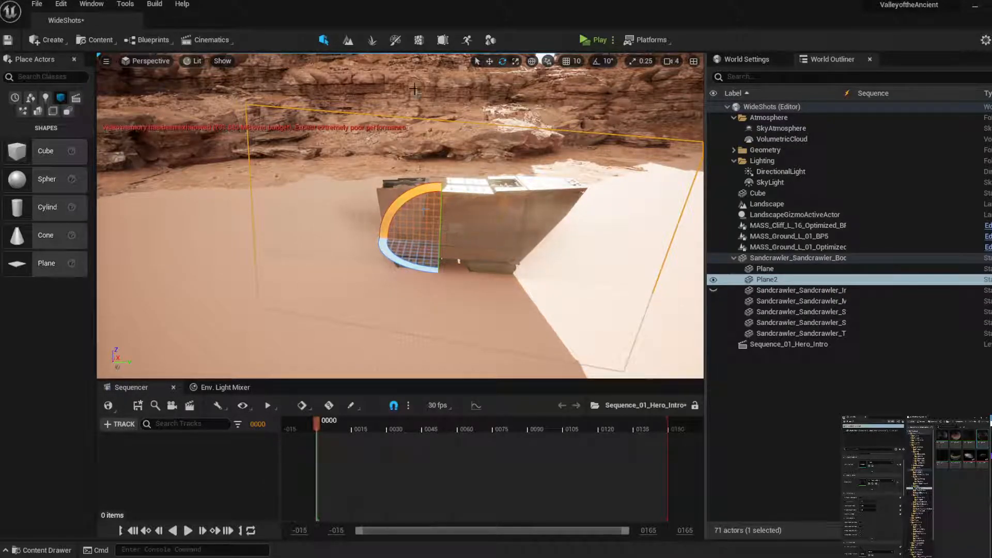
# Move the duplicated fog plane along its Y axis so it extends behind the Sandcrawler's rear
pyautogui.click(490, 61)
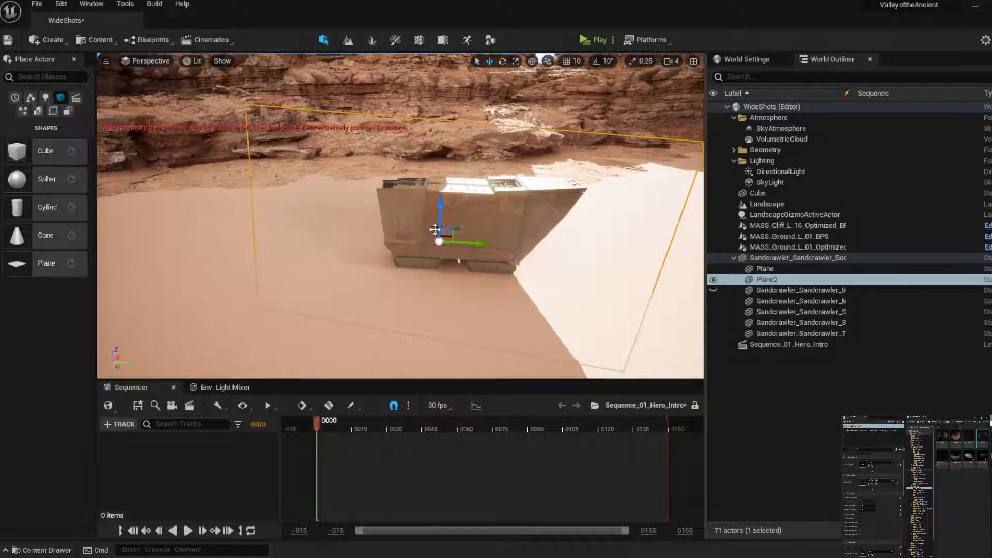
pyautogui.moveTo(436, 230)
pyautogui.mouseDown()
pyautogui.moveTo(402, 253)
pyautogui.moveTo(363, 250)
pyautogui.mouseUp()
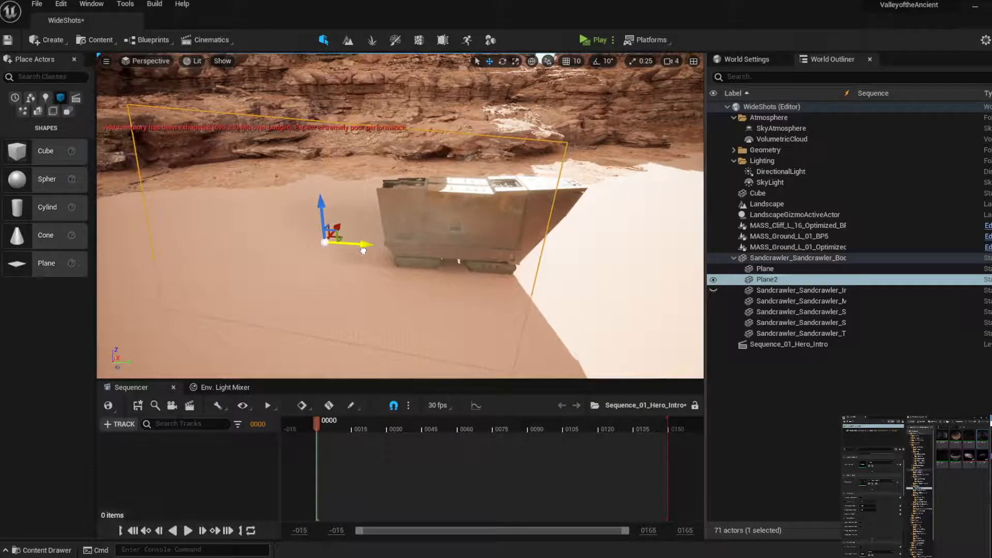
pyautogui.moveTo(410, 273); pyautogui.dragTo(413, 273)
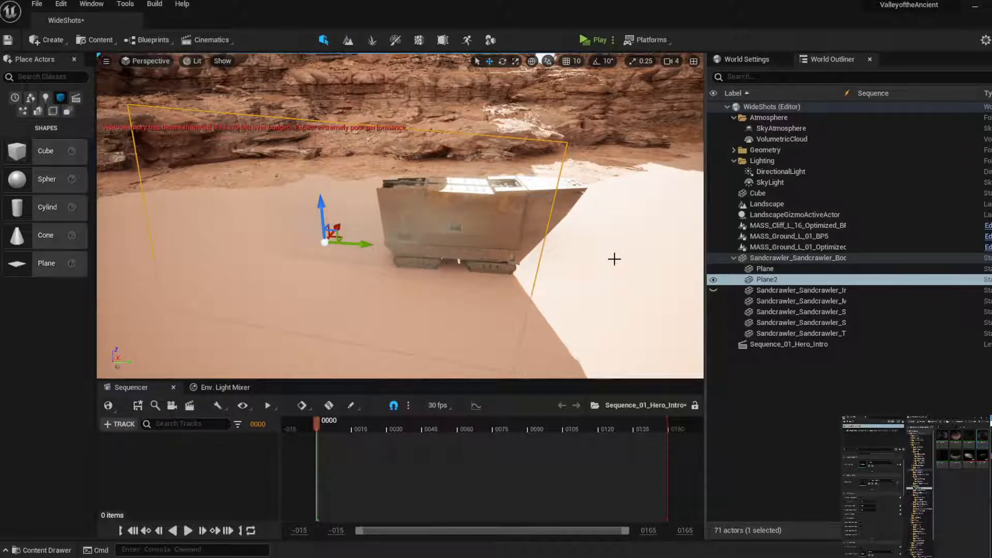
# Set PanningSpeedX of MI_FogCardB_3 to 0.114 and close the material instance editor
pyautogui.scroll(5, 416, 253)
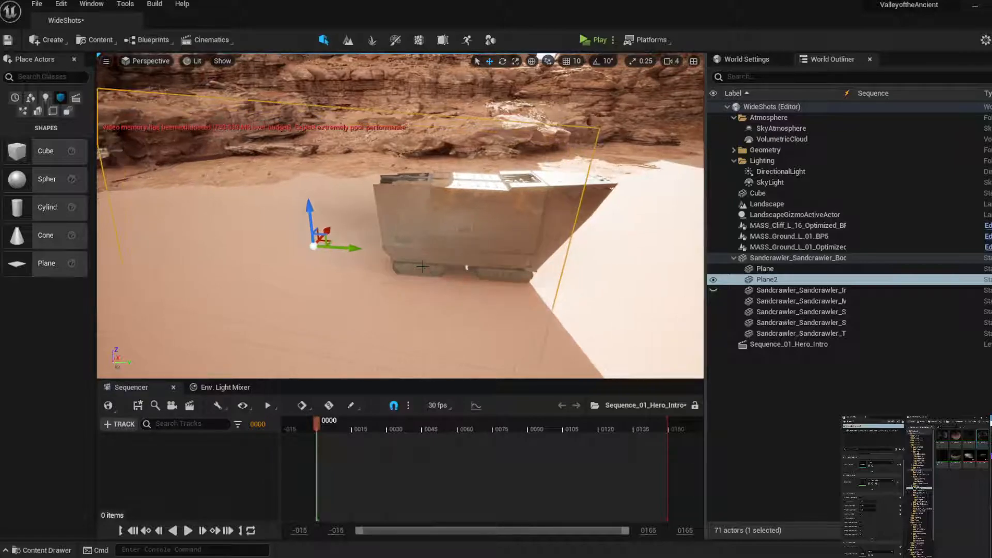
pyautogui.scroll(2, 419, 252)
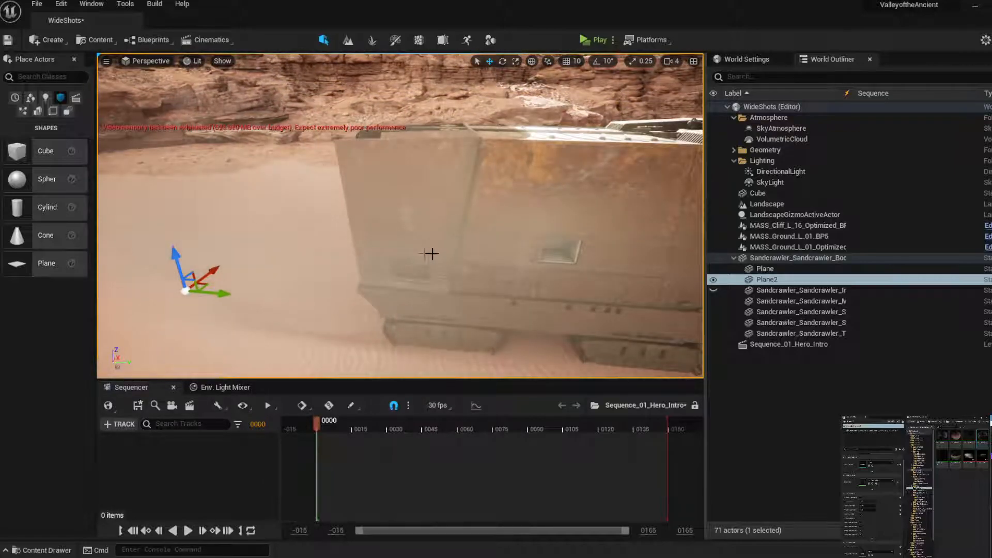
pyautogui.doubleClick(863, 484)
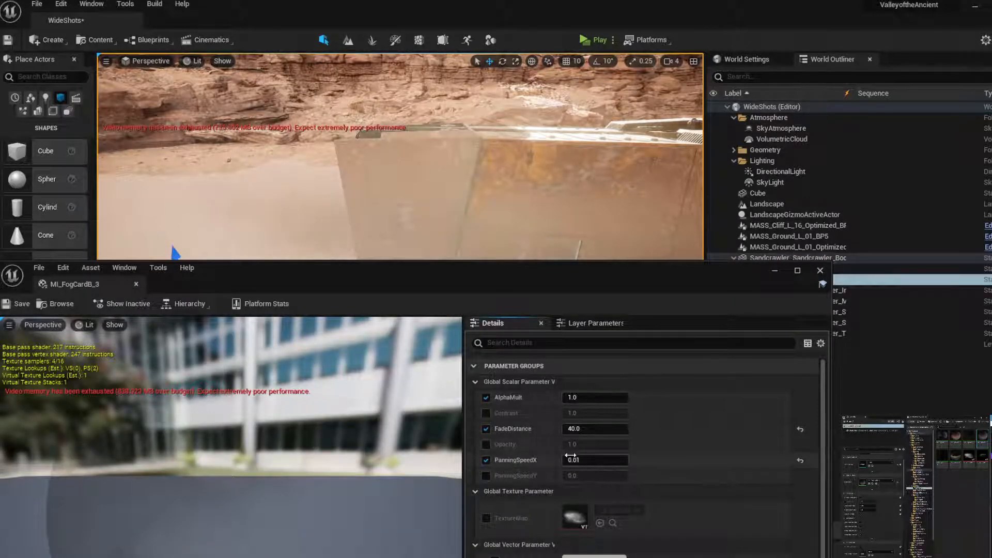
pyautogui.moveTo(569, 460); pyautogui.dragTo(627, 460)
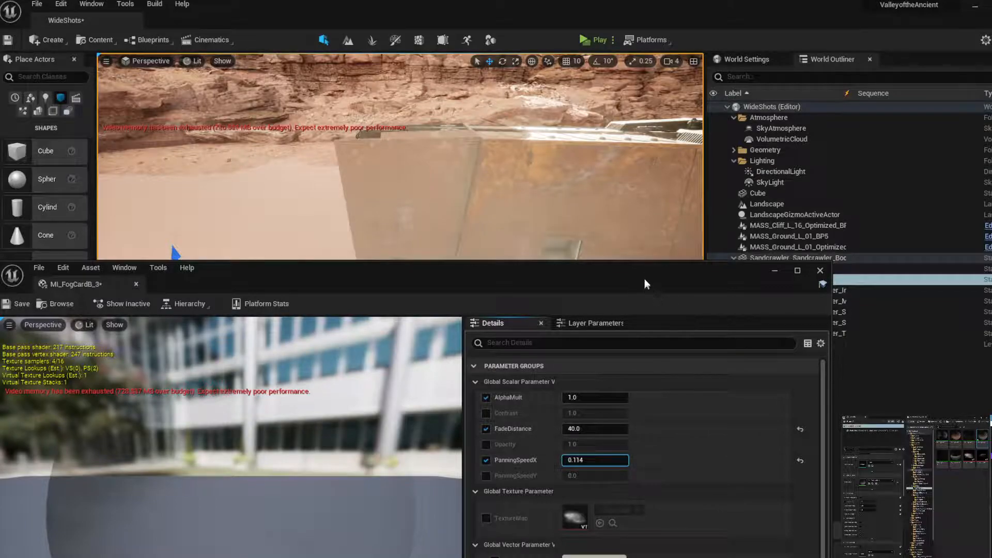
pyautogui.moveTo(644, 278); pyautogui.dragTo(708, 214)
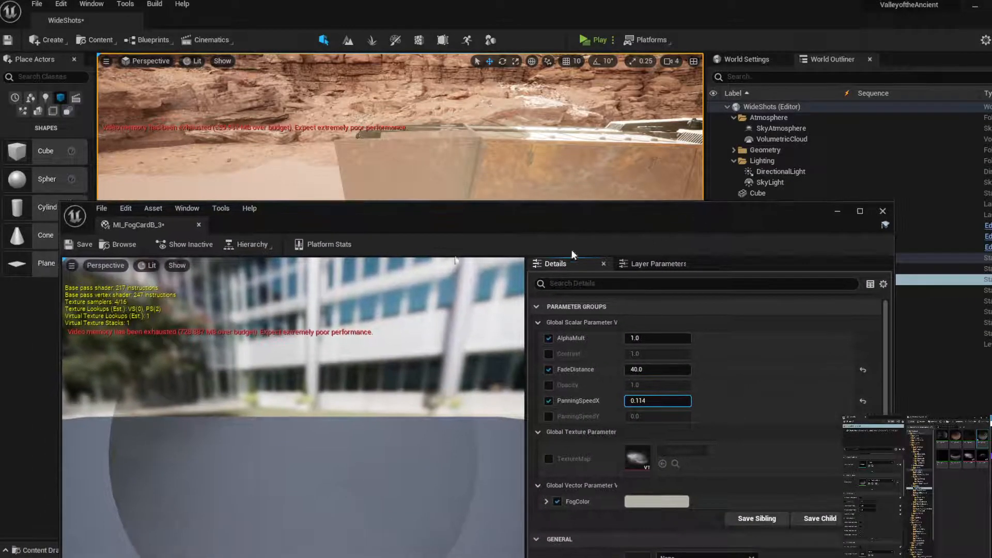
pyautogui.click(884, 211)
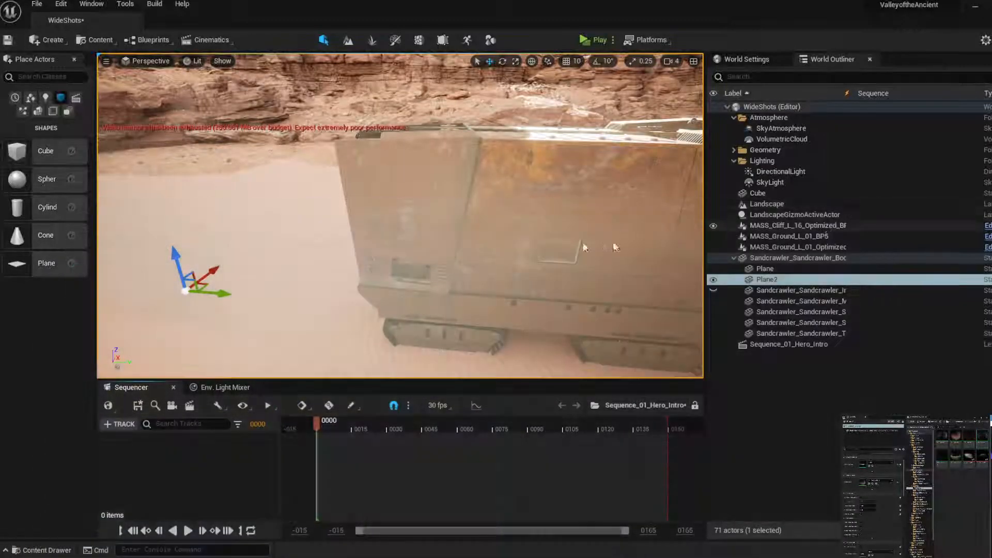
pyautogui.scroll(-6, 576, 264)
pyautogui.scroll(-5, 581, 265)
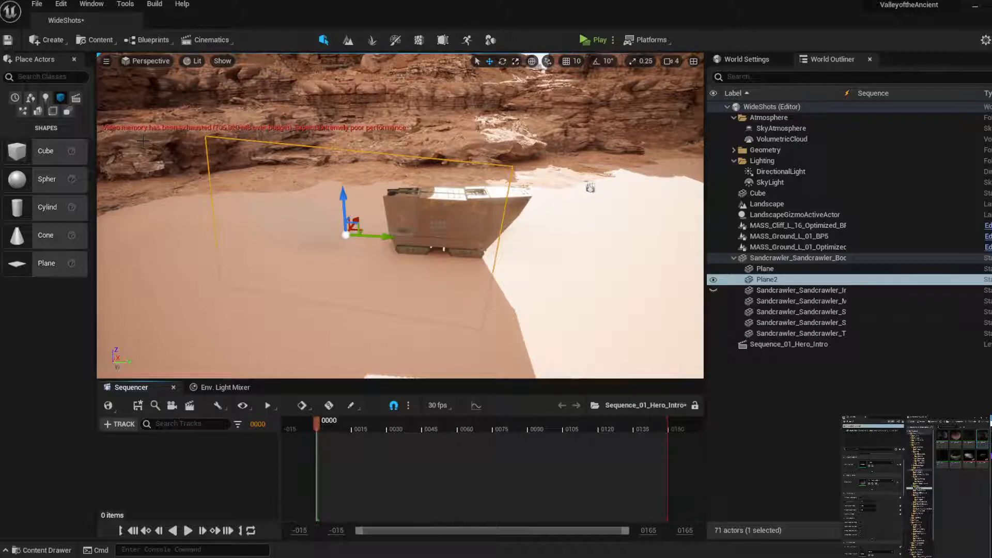
# Add a new plane, scale it up uniformly, and position it flat around the Sandcrawler's base, just behind its rear
pyautogui.moveTo(46, 263); pyautogui.dragTo(394, 257)
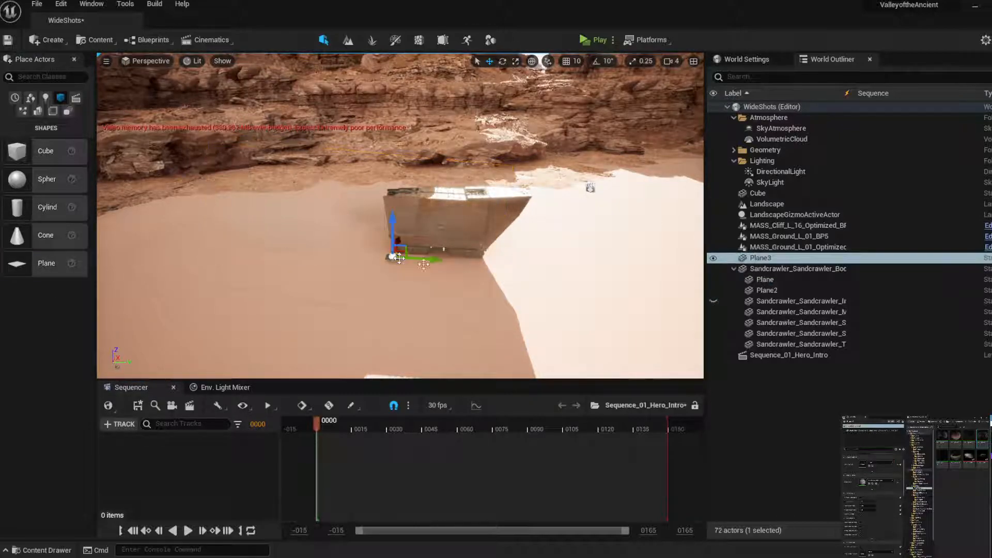
pyautogui.click(515, 61)
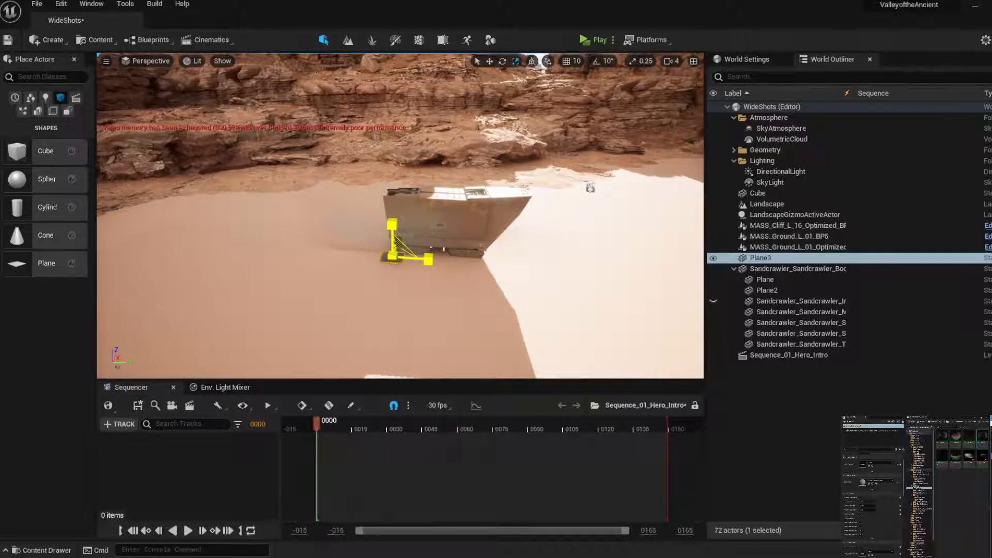
pyautogui.moveTo(395, 243); pyautogui.dragTo(470, 161)
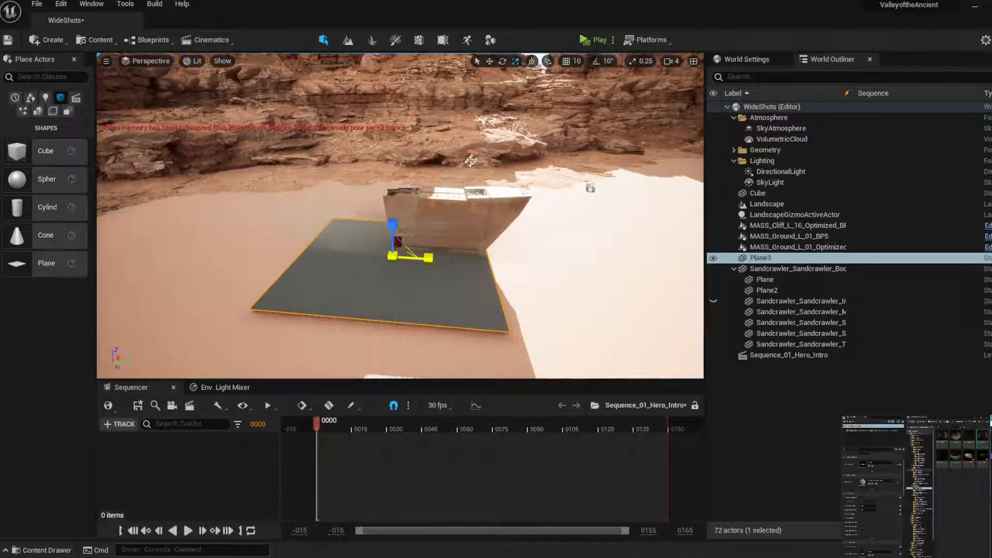
pyautogui.click(491, 61)
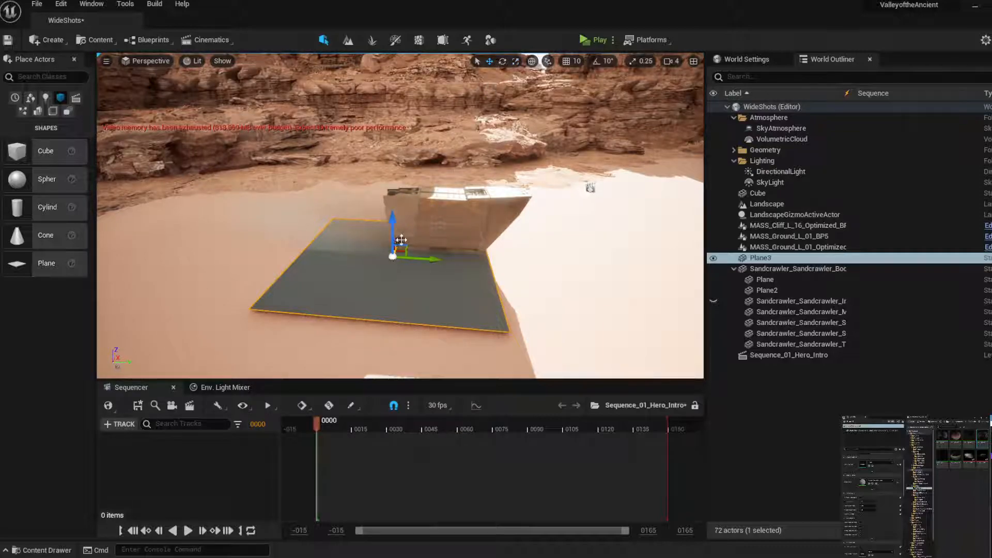
pyautogui.moveTo(401, 239); pyautogui.dragTo(424, 220)
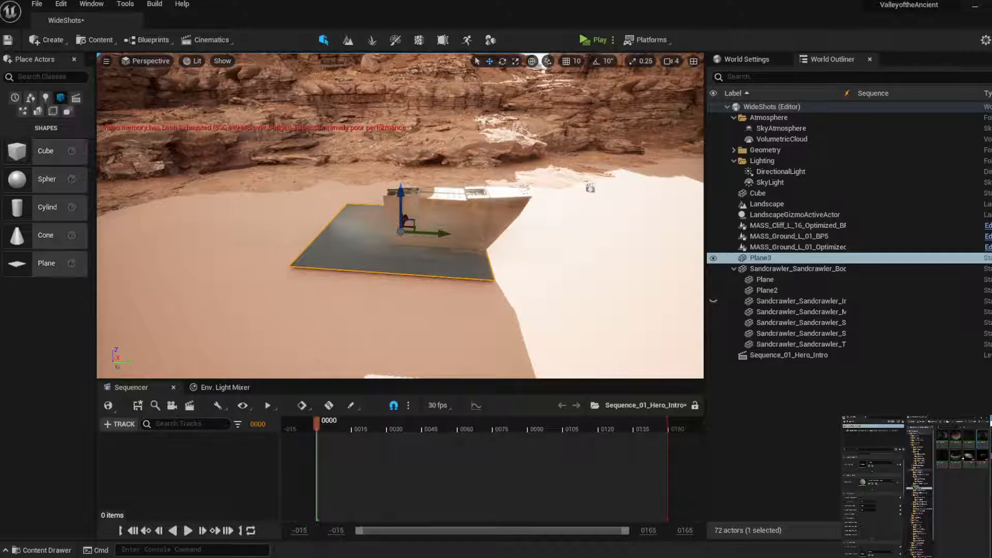
# Assign MI_FogCardC_5 to the new plane, set the material instance's PanningSpeedX to 0.276, save it and close its editor
pyautogui.moveTo(957, 458); pyautogui.dragTo(880, 482)
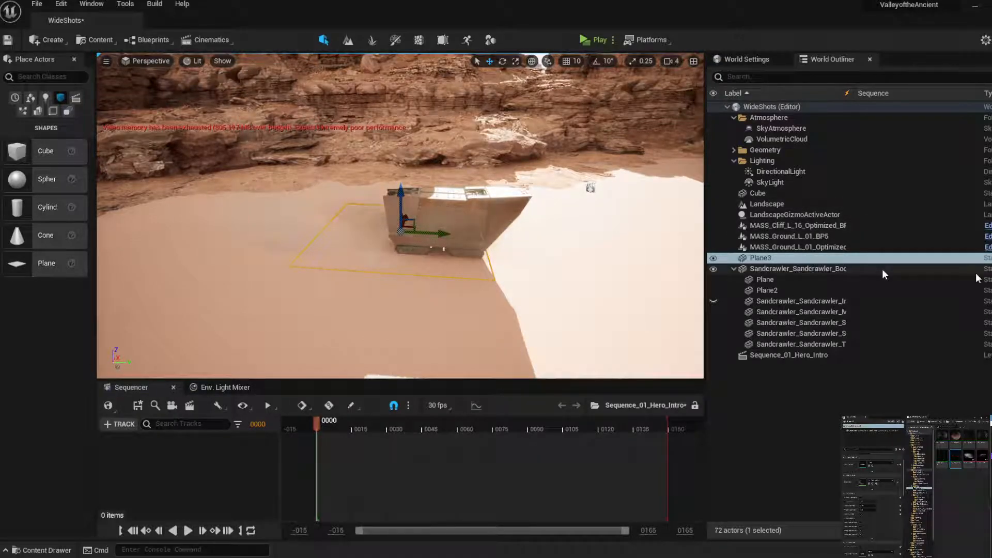
pyautogui.doubleClick(956, 457)
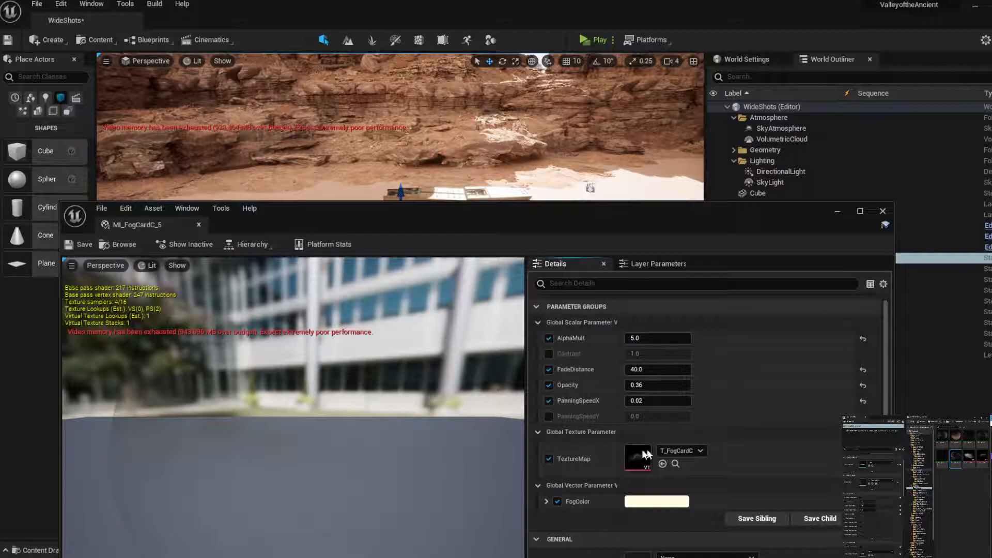
pyautogui.moveTo(641, 400); pyautogui.dragTo(703, 401)
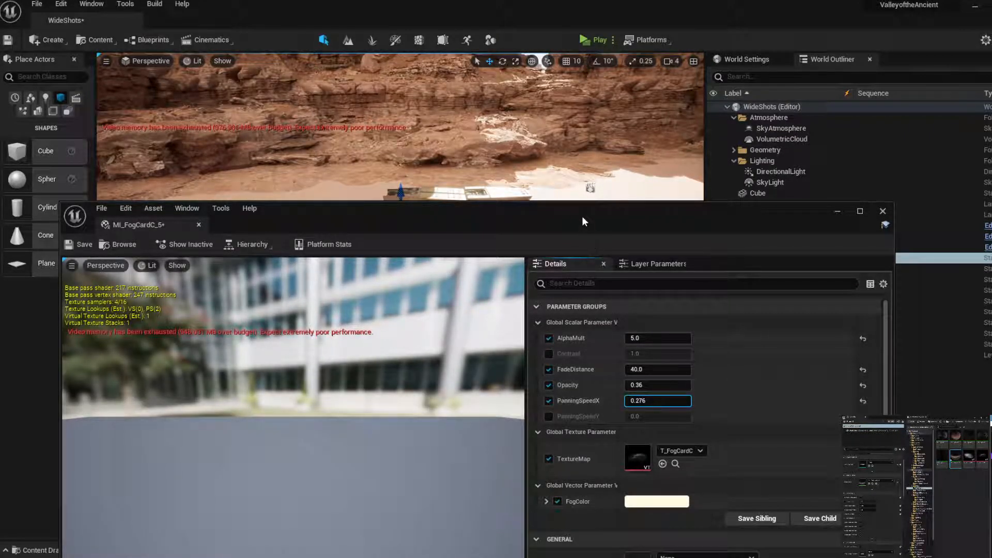
pyautogui.moveTo(582, 217); pyautogui.dragTo(640, 305)
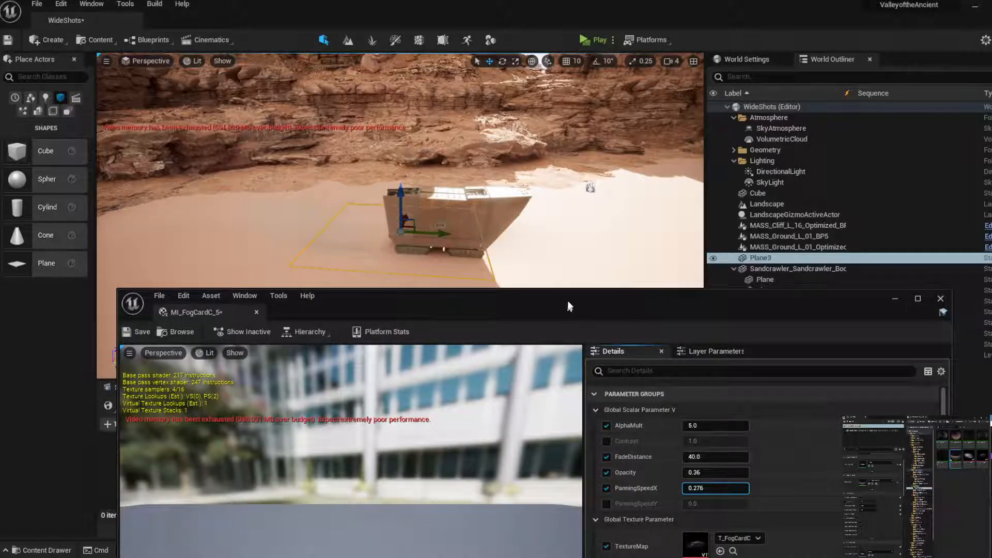
pyautogui.click(136, 332)
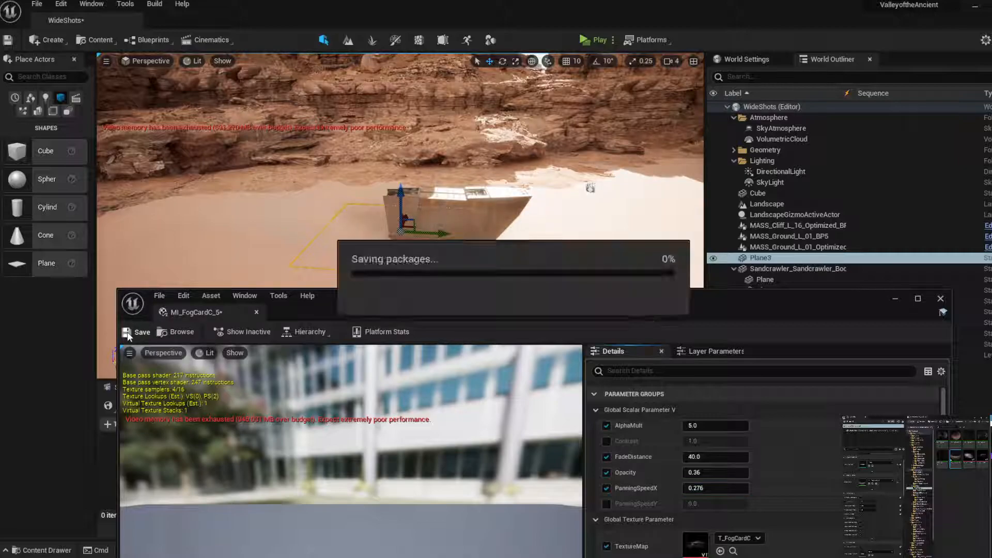
pyautogui.click(940, 299)
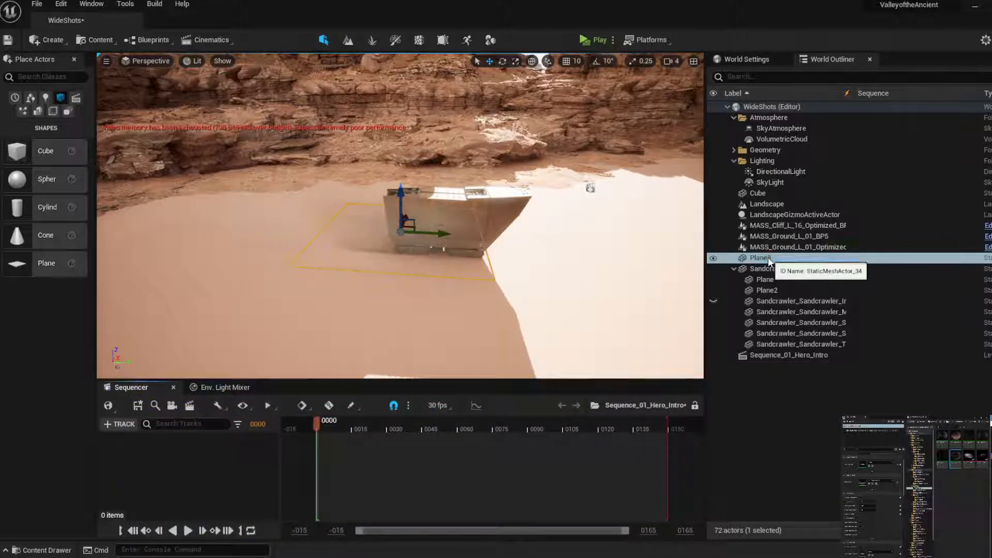
# Attach Plane3 to the Sandcrawler body, and reposition and turn the body on the canyon floor
pyautogui.moveTo(768, 257); pyautogui.dragTo(773, 267)
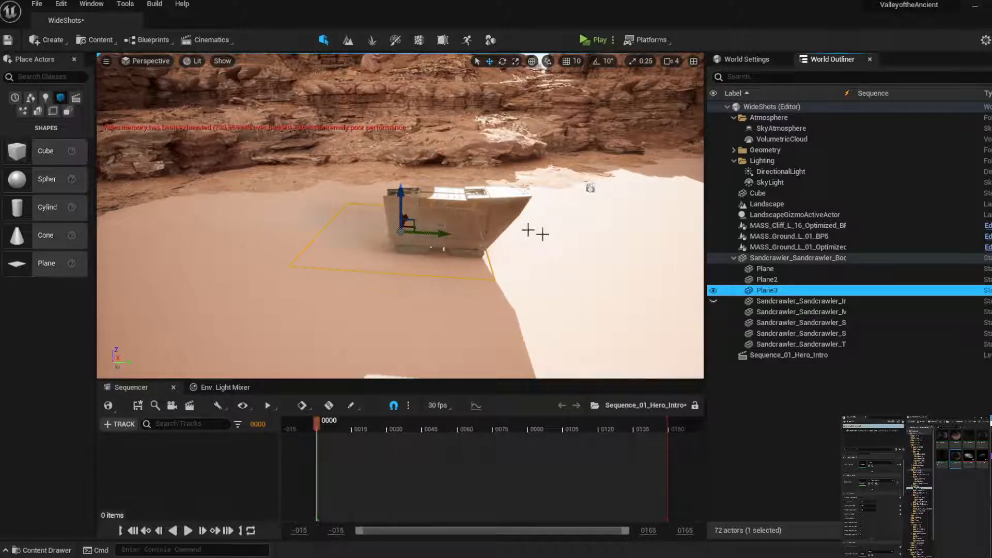
pyautogui.click(780, 255)
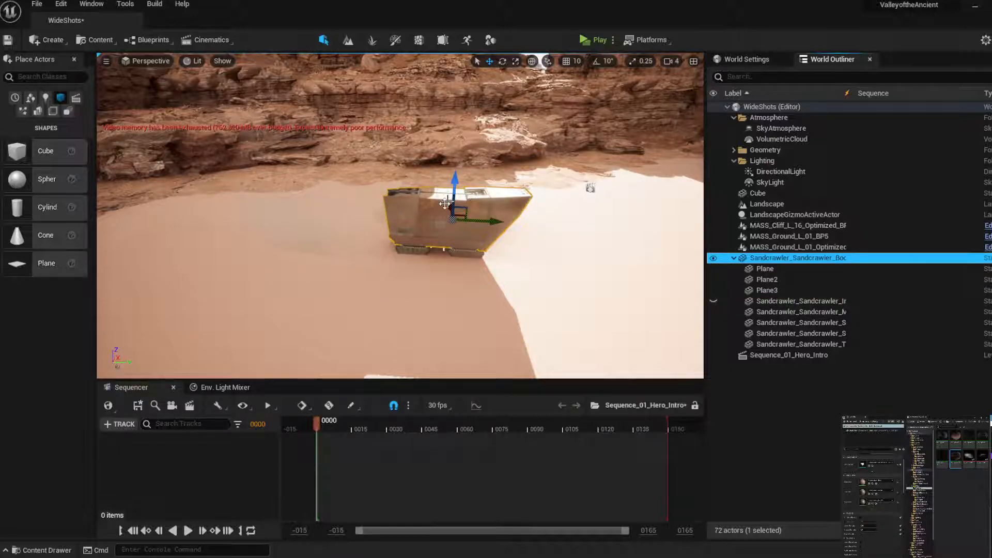
pyautogui.moveTo(449, 207); pyautogui.dragTo(462, 262)
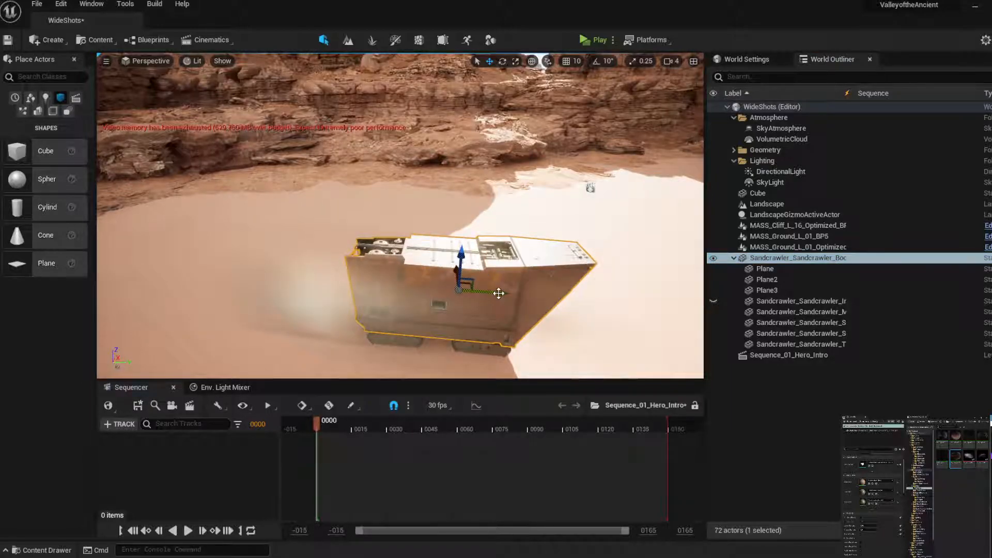
pyautogui.moveTo(498, 293); pyautogui.dragTo(384, 289)
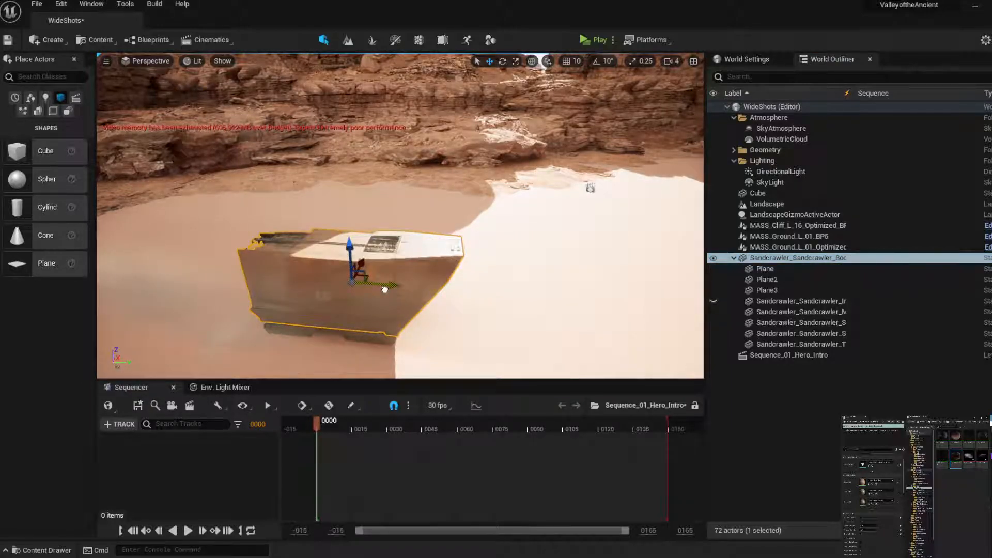
pyautogui.click(502, 61)
pyautogui.moveTo(356, 316); pyautogui.dragTo(432, 289)
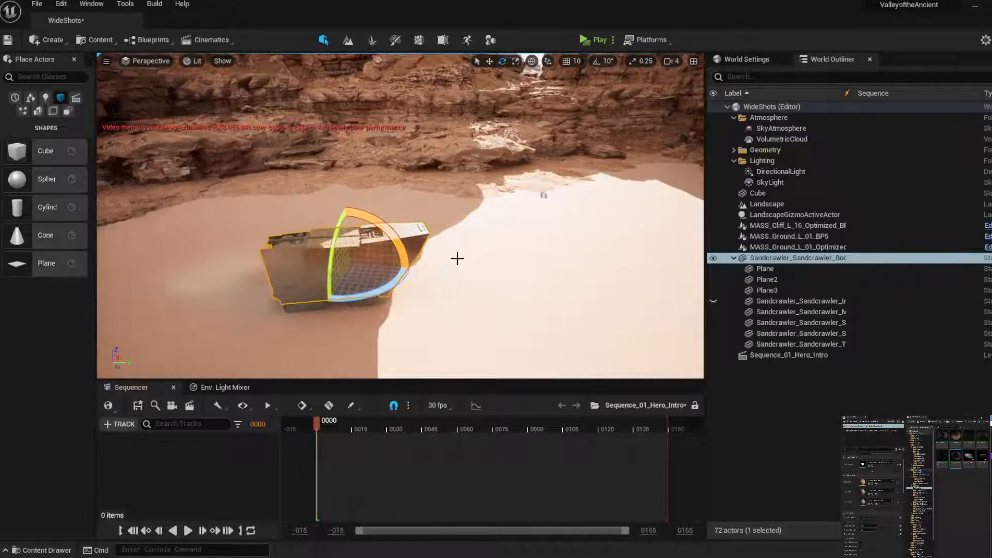
# Set Sequence_01_Hero_Intro to 24 fps and extend its playback range to end at frame 240
pyautogui.scroll(-8, 457, 258)
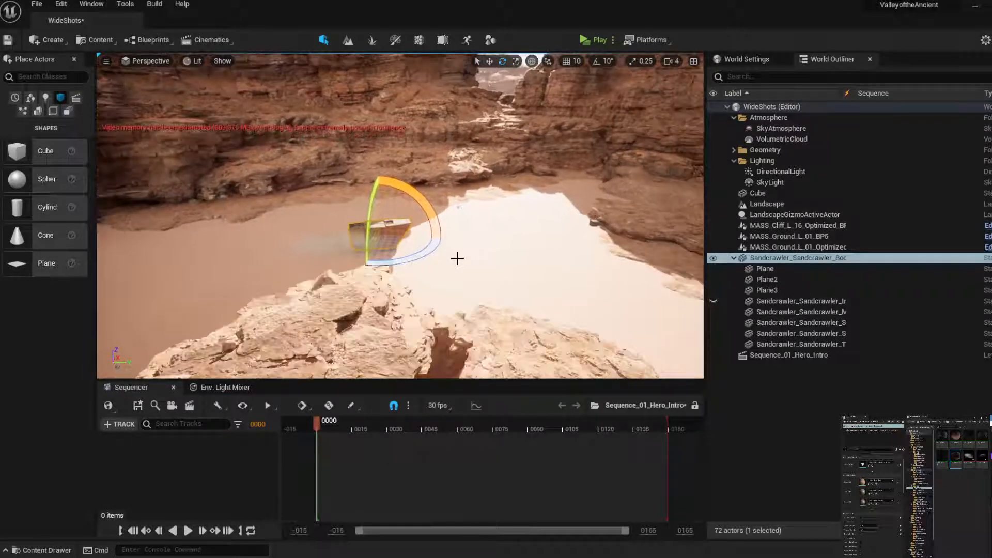
pyautogui.scroll(-1, 457, 258)
pyautogui.moveTo(473, 249); pyautogui.dragTo(414, 249, button='right')
pyautogui.moveTo(475, 250); pyautogui.dragTo(492, 239, button='middle')
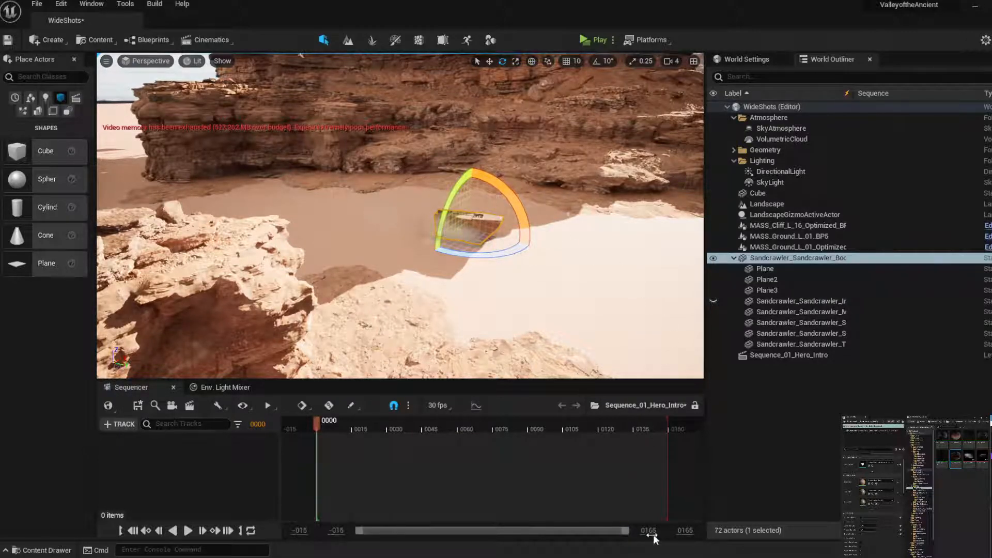
pyautogui.click(438, 405)
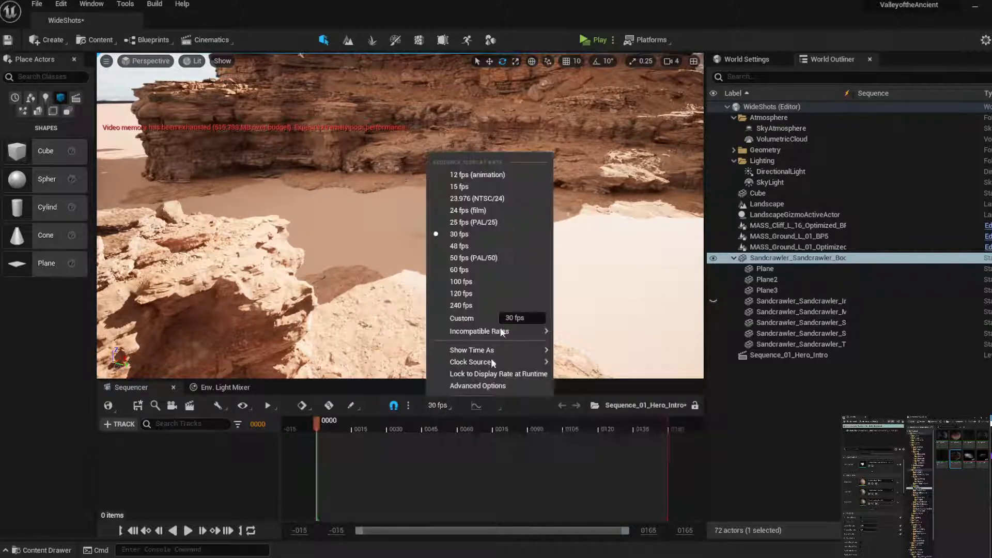
pyautogui.click(495, 212)
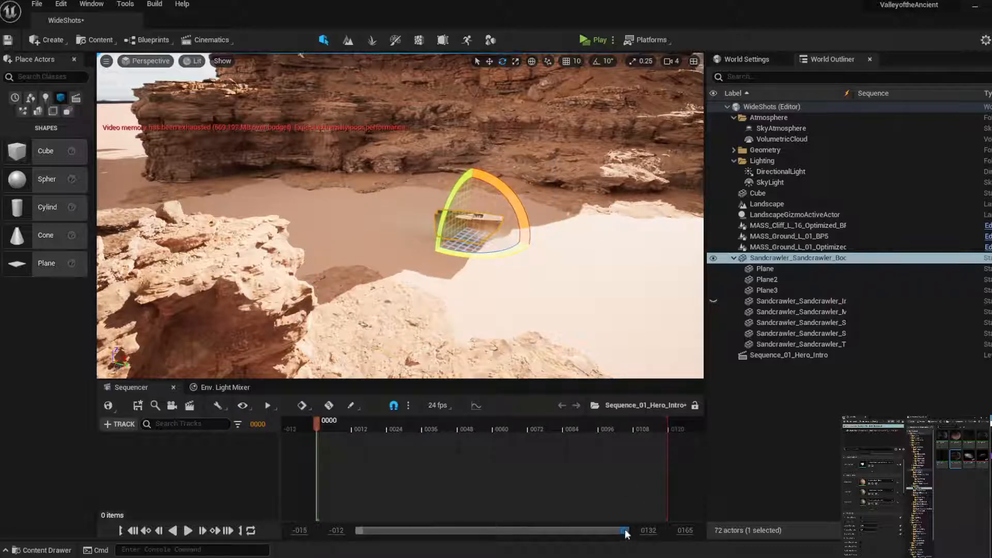
pyautogui.moveTo(648, 532); pyautogui.dragTo(749, 531)
pyautogui.moveTo(553, 426); pyautogui.dragTo(598, 435)
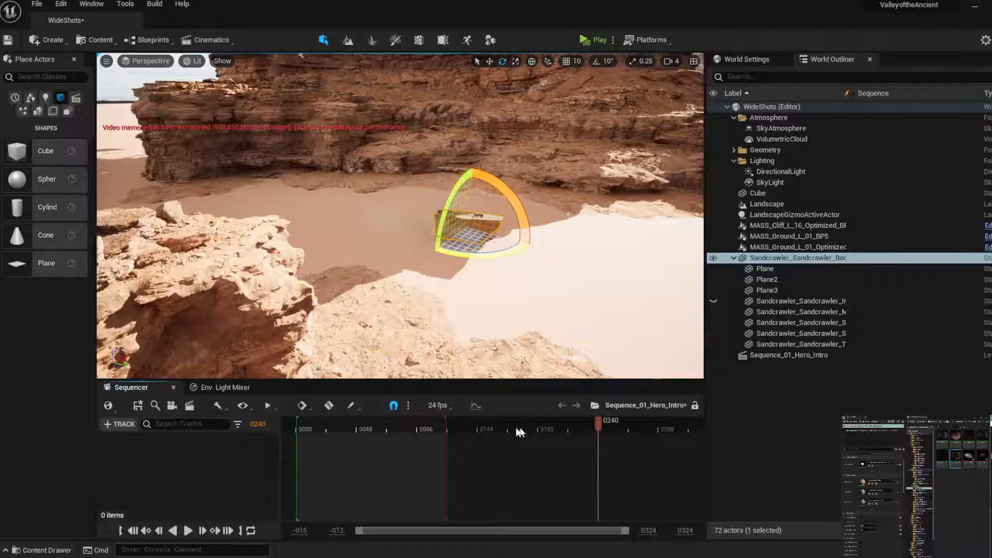
pyautogui.moveTo(448, 423); pyautogui.dragTo(599, 447)
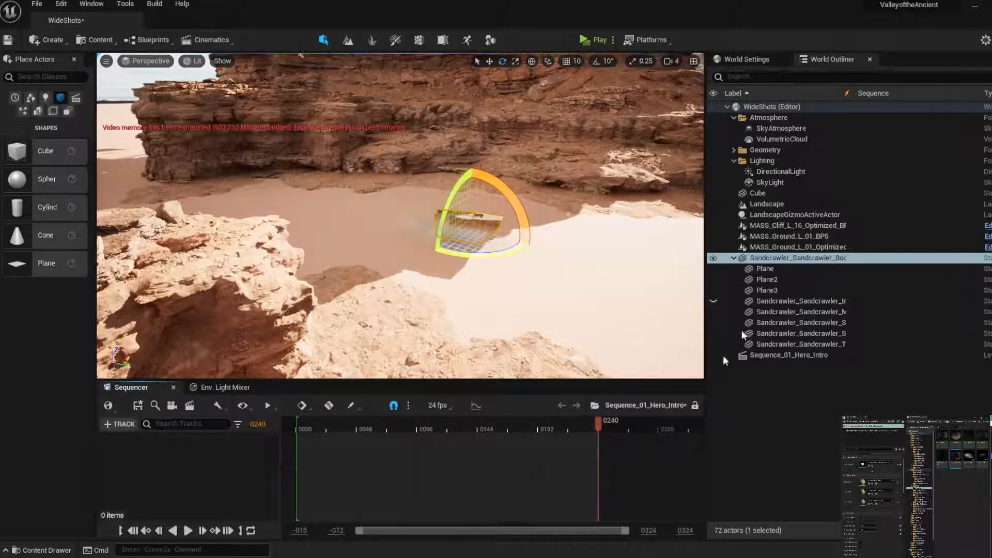
# Add the Sandcrawler body to the sequence as a track and key its transform at frame 1
pyautogui.moveTo(818, 258); pyautogui.dragTo(144, 443)
pyautogui.moveTo(163, 443); pyautogui.dragTo(163, 444)
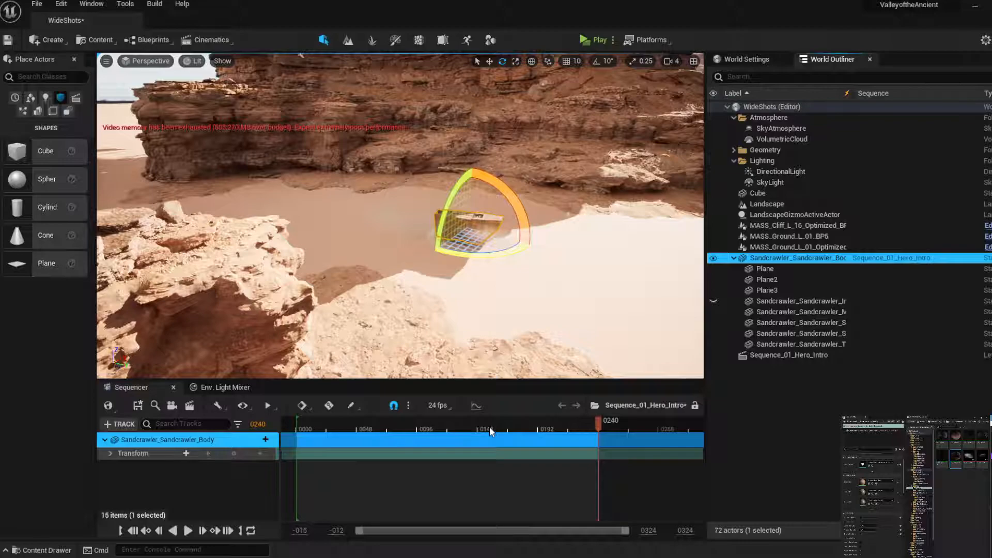
pyautogui.moveTo(489, 426); pyautogui.dragTo(298, 426)
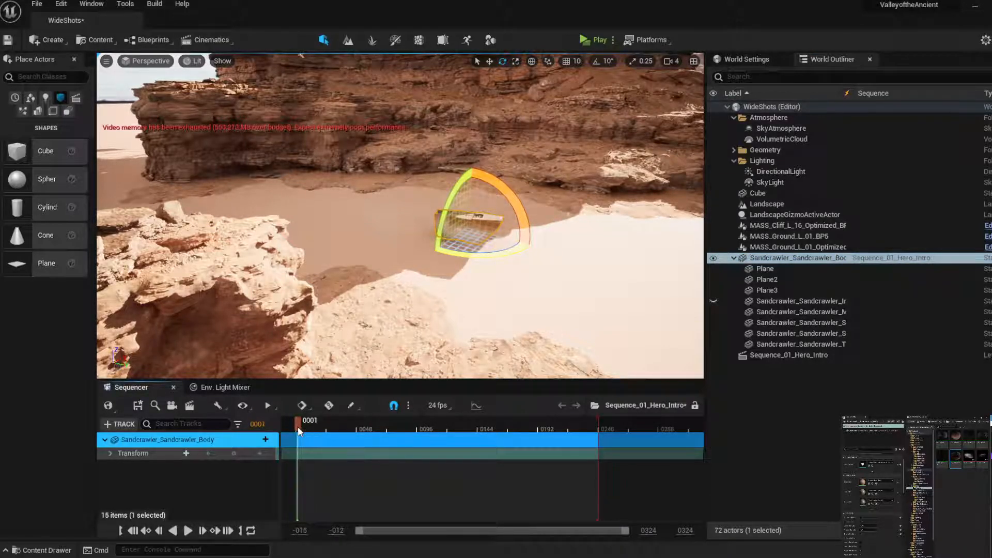
pyautogui.click(234, 453)
# Change the interpolation type of the Sandcrawler body's first transform key
pyautogui.moveTo(509, 258)
pyautogui.mouseDown(button='right')
pyautogui.moveTo(534, 271)
pyautogui.moveTo(509, 258)
pyautogui.mouseUp(button='right')
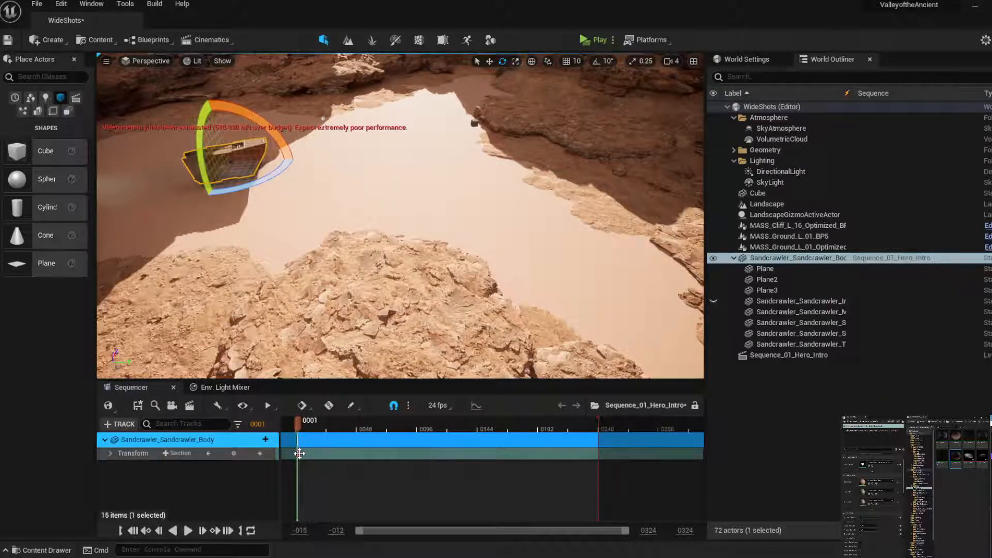
pyautogui.moveTo(298, 454); pyautogui.dragTo(297, 455)
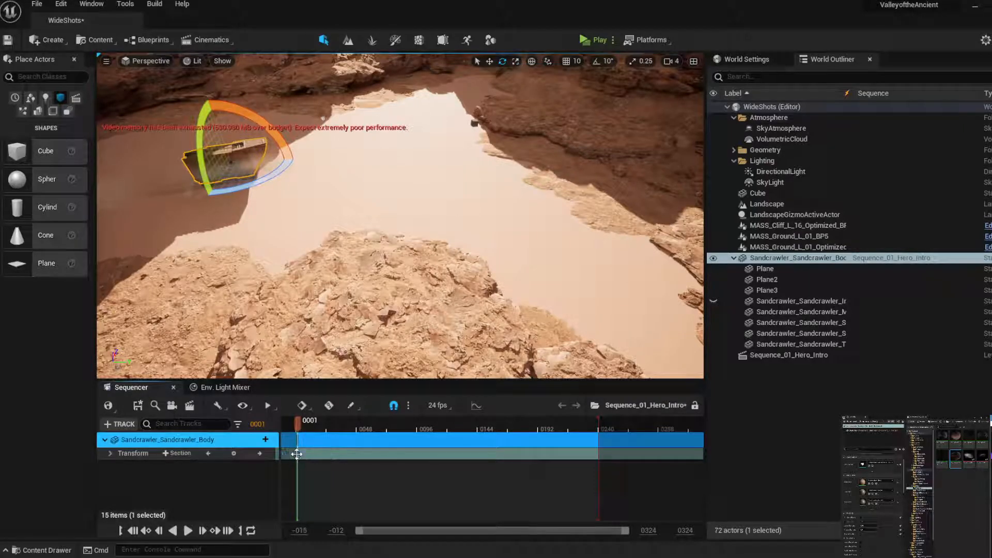
pyautogui.rightClick(296, 454)
pyautogui.click(339, 367)
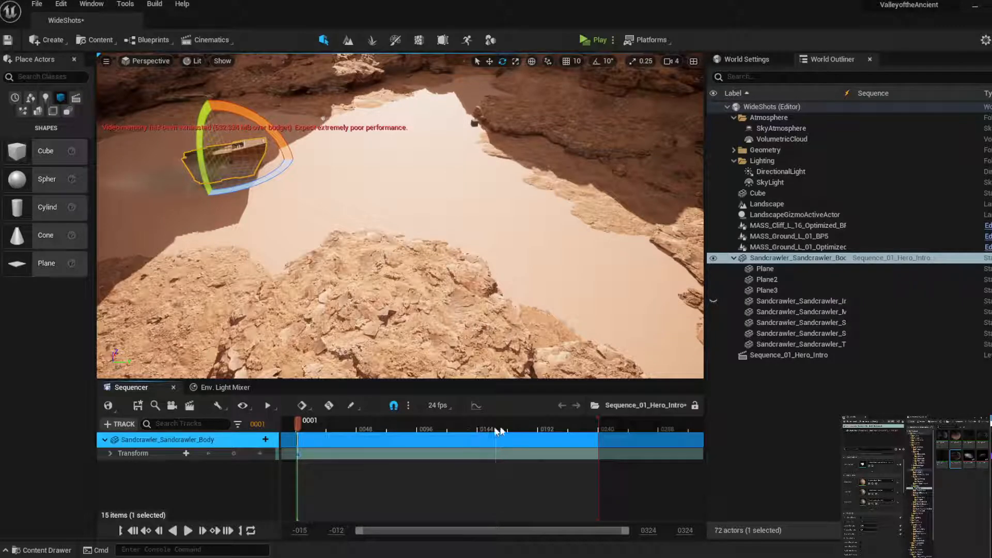
# At frame 240, move the Sandcrawler forward across the canyon floor, rotate it slightly towards the open ground, and key its transform
pyautogui.moveTo(499, 430); pyautogui.dragTo(600, 432)
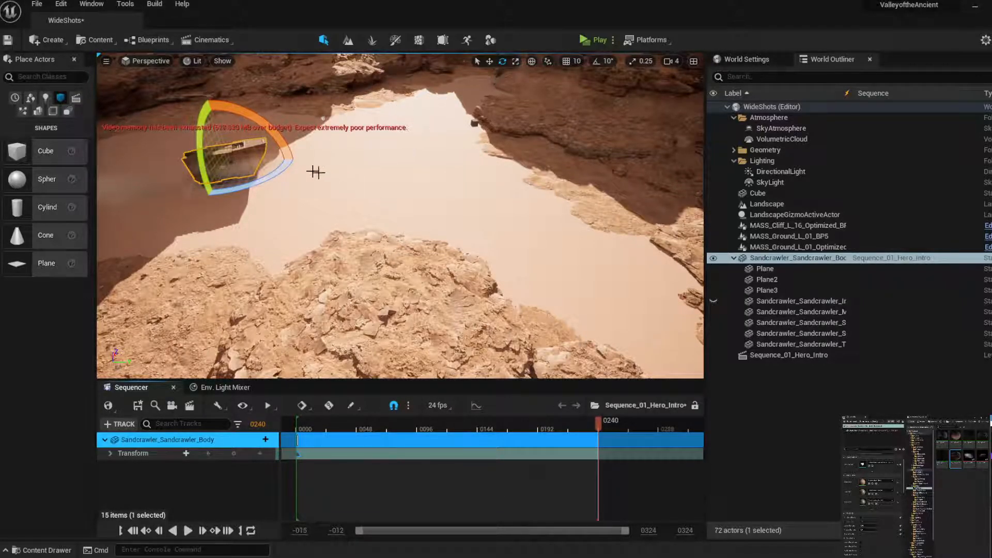
pyautogui.moveTo(289, 168); pyautogui.dragTo(457, 170)
pyautogui.click(489, 61)
pyautogui.click(531, 61)
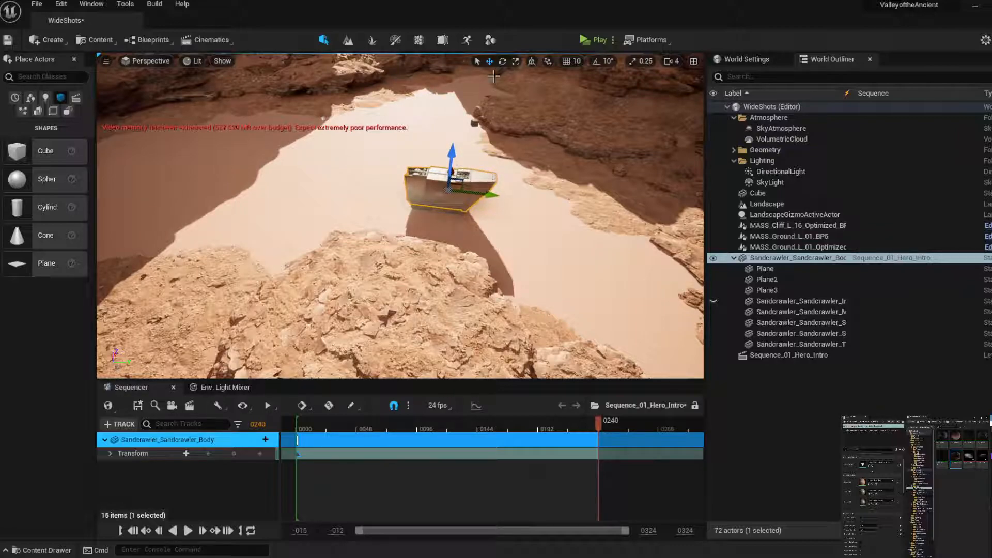
pyautogui.click(502, 61)
pyautogui.moveTo(506, 207); pyautogui.dragTo(504, 227)
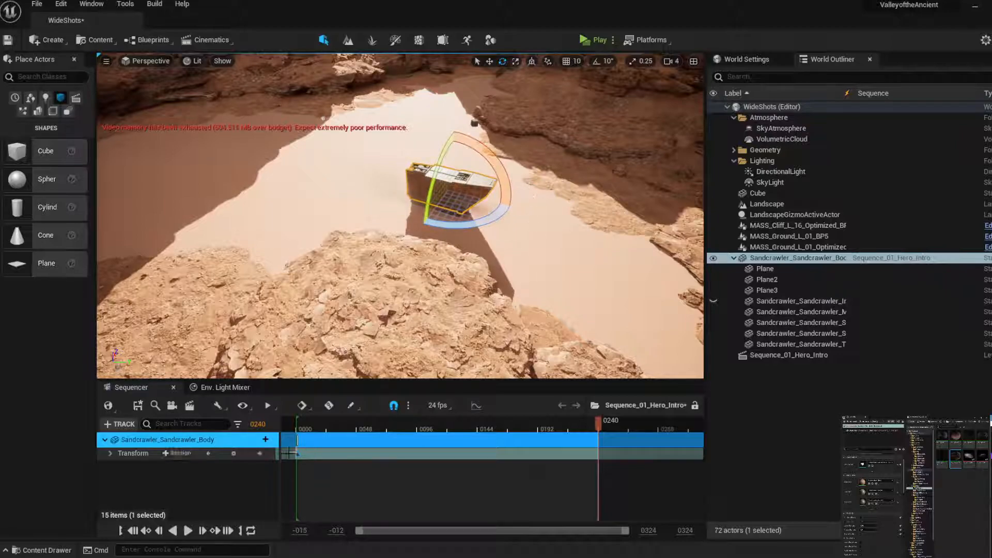
pyautogui.click(236, 454)
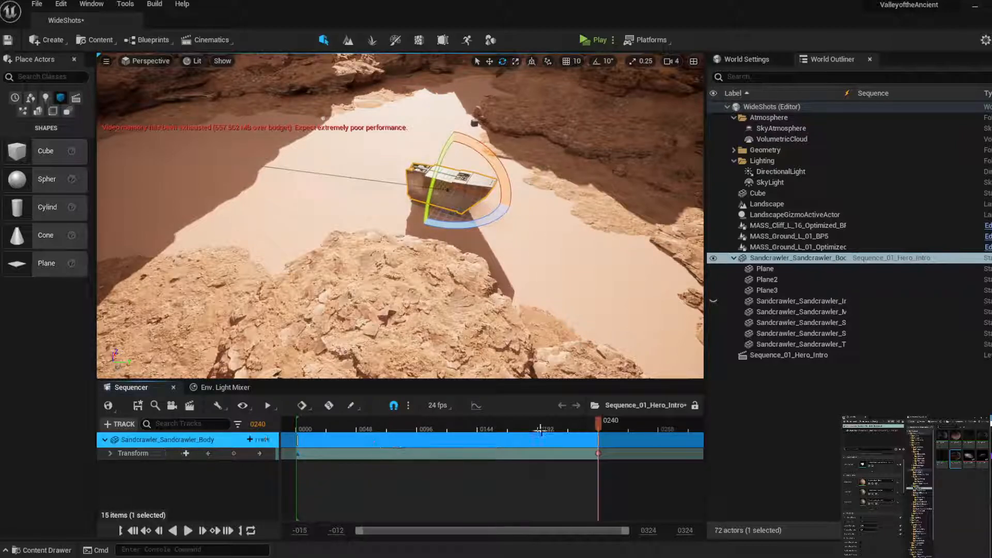
# At frame 102, shift the Sandcrawler off its straight path towards the far cliffs and key its transform to curve the route
pyautogui.moveTo(545, 426); pyautogui.dragTo(424, 433)
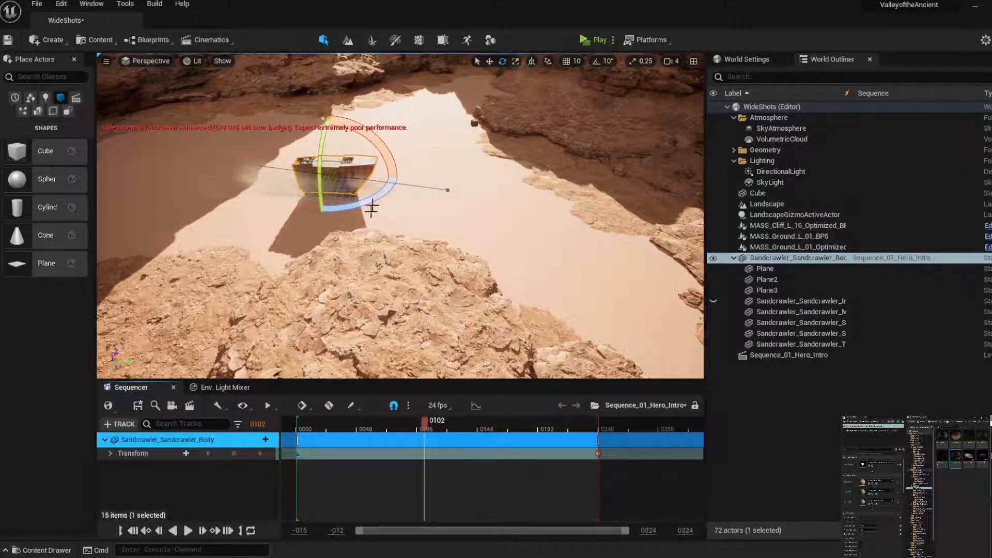
pyautogui.click(490, 62)
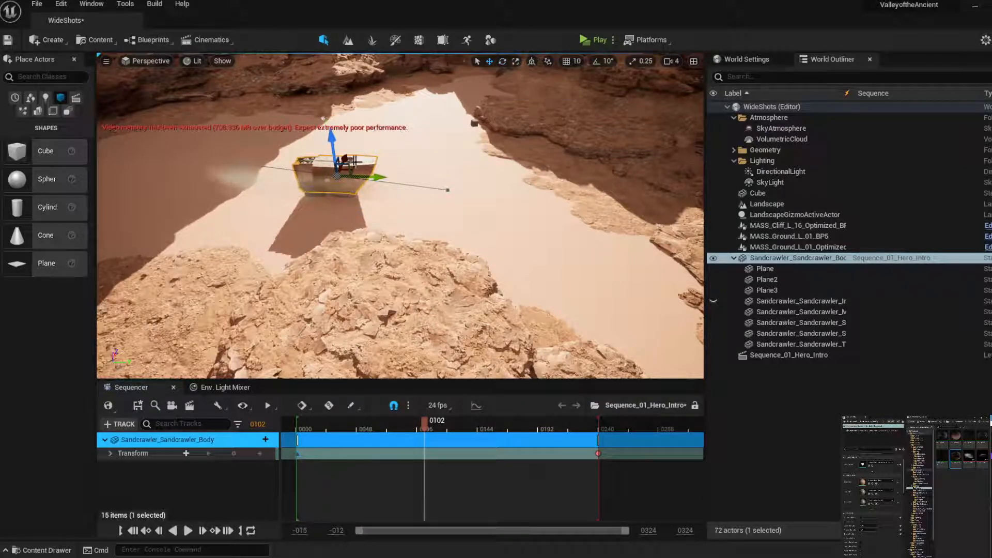
pyautogui.moveTo(344, 161); pyautogui.dragTo(364, 148)
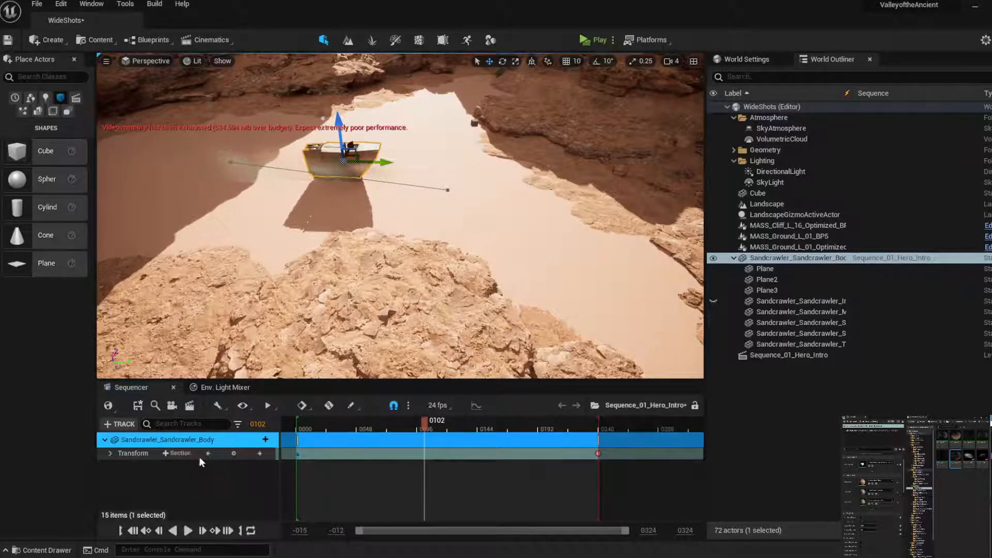
pyautogui.click(234, 453)
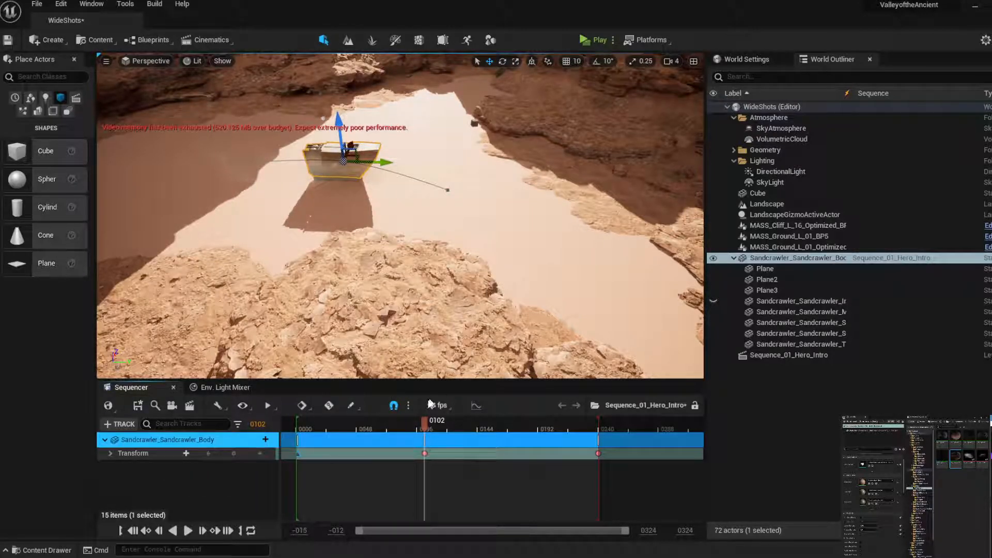
# Expand the Sandcrawler body's Transform track in the sequence down to its individual Rotation channels
pyautogui.moveTo(424, 430)
pyautogui.mouseDown()
pyautogui.moveTo(331, 430)
pyautogui.moveTo(485, 431)
pyautogui.moveTo(520, 442)
pyautogui.moveTo(410, 437)
pyautogui.moveTo(427, 438)
pyautogui.mouseUp()
pyautogui.scroll(10, 274, 149)
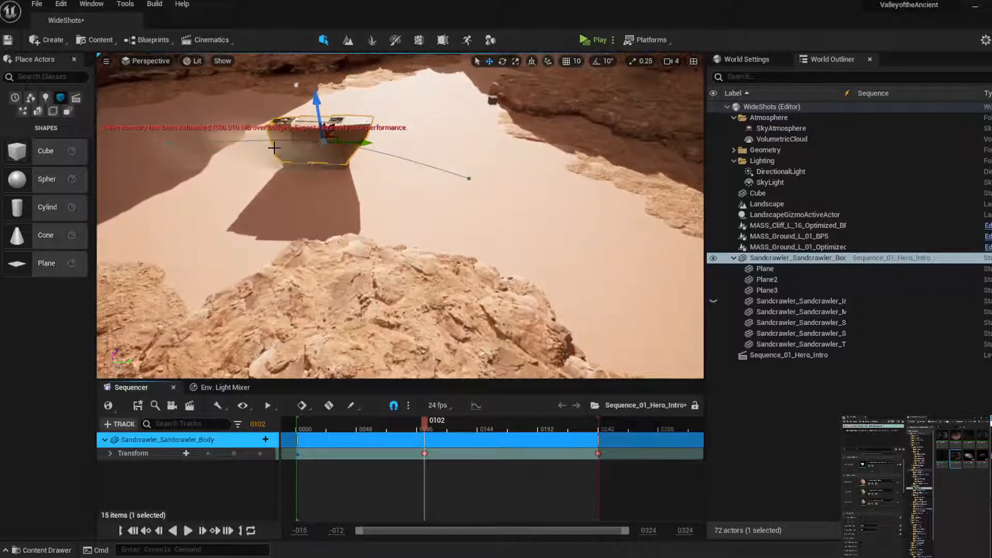
pyautogui.moveTo(436, 214); pyautogui.dragTo(564, 214, button='right')
pyautogui.moveTo(481, 236)
pyautogui.mouseDown(button='right')
pyautogui.moveTo(517, 236)
pyautogui.moveTo(440, 240)
pyautogui.moveTo(450, 253)
pyautogui.moveTo(481, 236)
pyautogui.mouseUp(button='right')
pyautogui.scroll(-5, 481, 236)
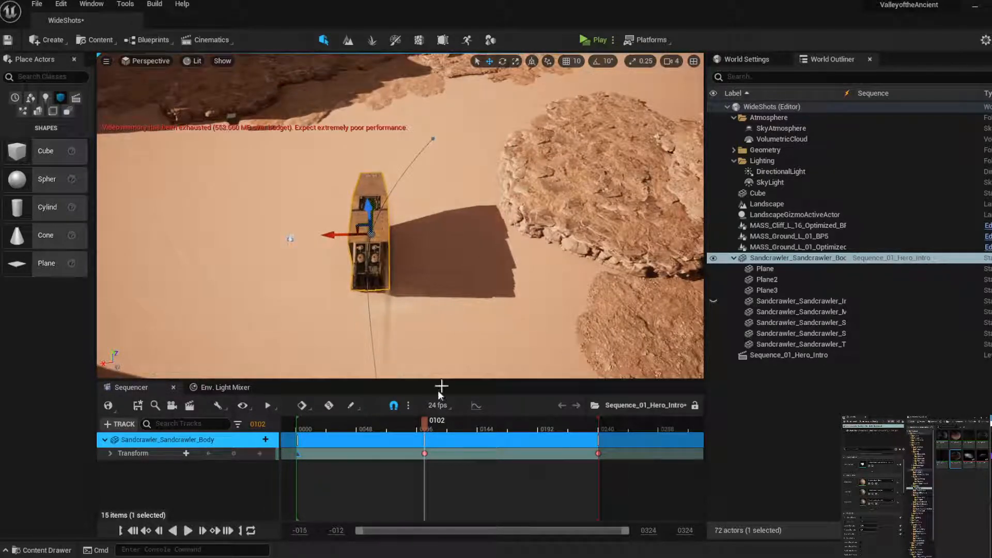
pyautogui.click(111, 453)
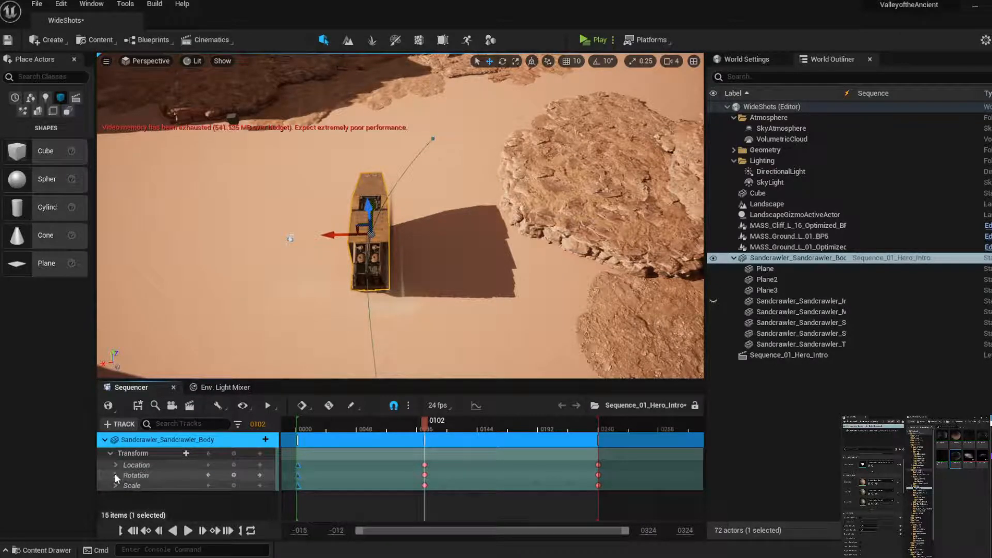
pyautogui.click(116, 474)
# At frame 1, set the Sandcrawler's yaw to about 5.2 so that its nose follows the start of the path
pyautogui.click(304, 428)
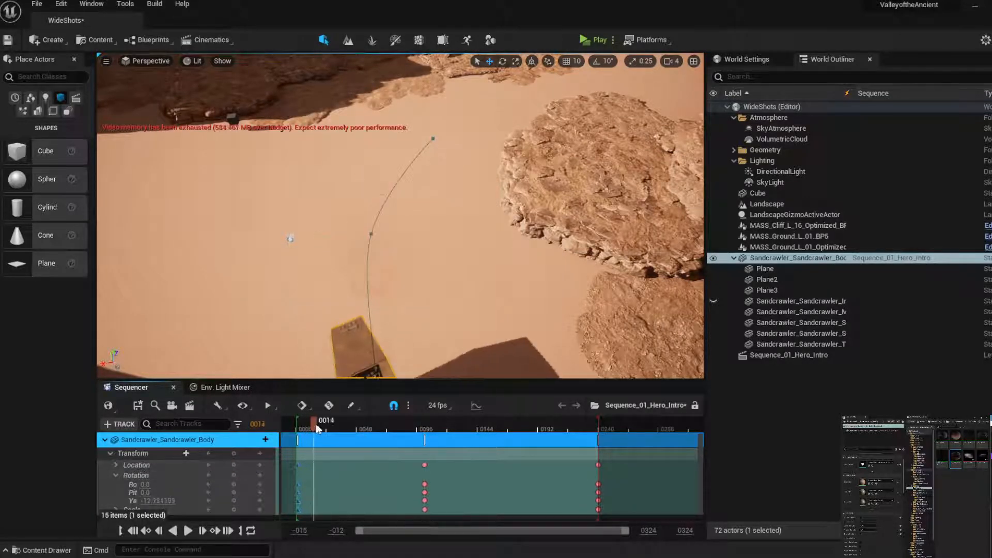
pyautogui.moveTo(301, 424); pyautogui.dragTo(296, 425)
pyautogui.press('s')
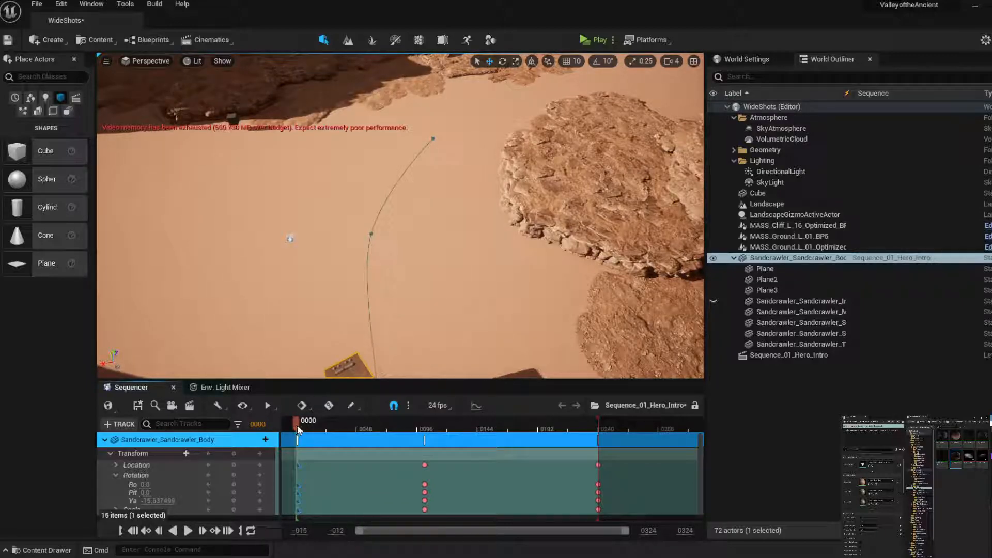
pyautogui.press('Right')
pyautogui.press('Right')
pyautogui.press('Right')
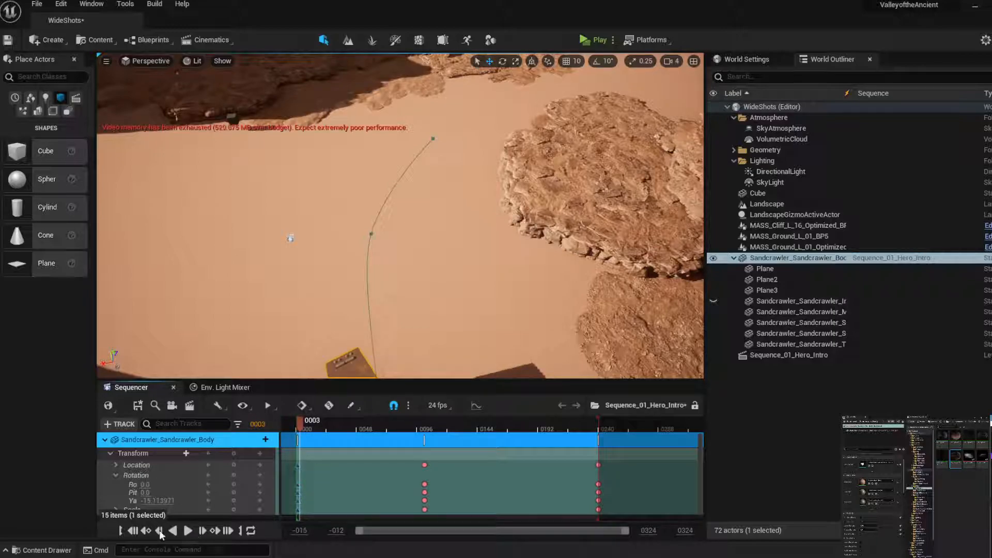
pyautogui.click(159, 531)
pyautogui.click(159, 531)
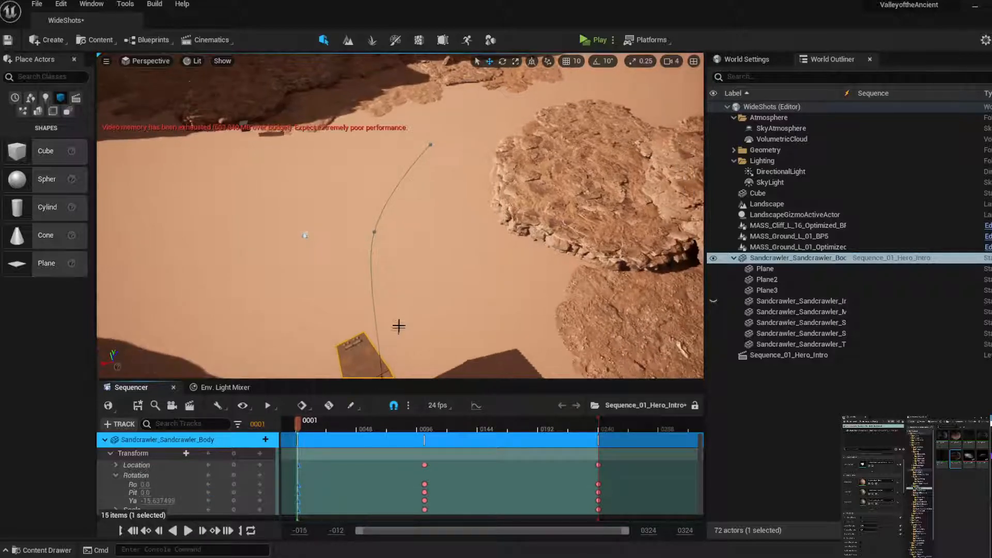
pyautogui.press('f')
pyautogui.scroll(-5, 366, 317)
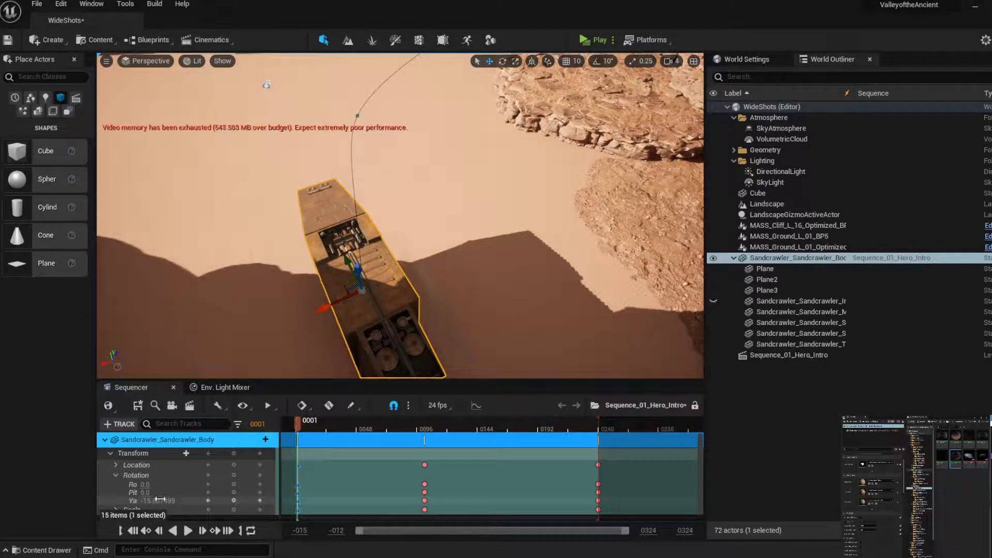
pyautogui.moveTo(159, 498); pyautogui.dragTo(216, 498)
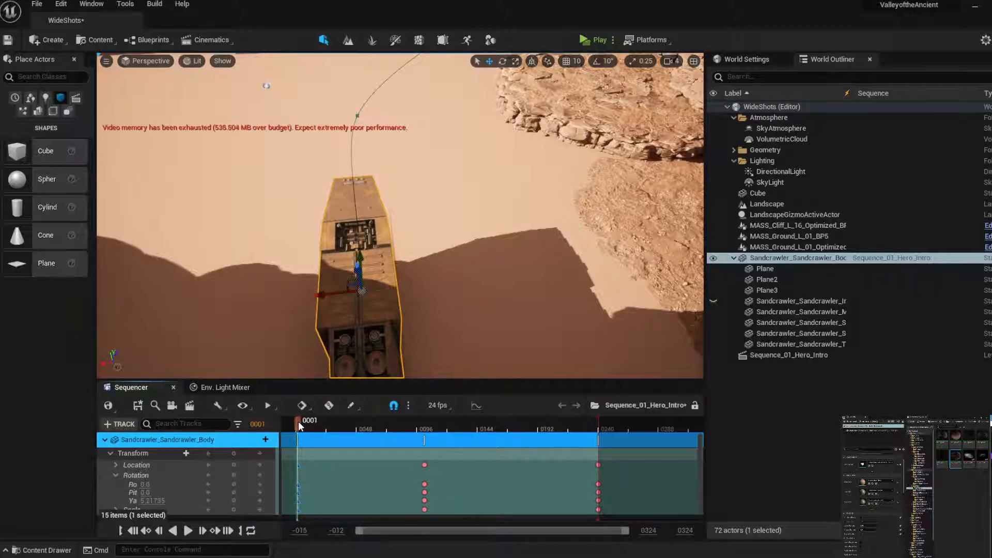
# Key the Sandcrawler's yaw at frame 22 and turn it to about 39.2 at frame 102
pyautogui.moveTo(299, 425); pyautogui.dragTo(324, 426)
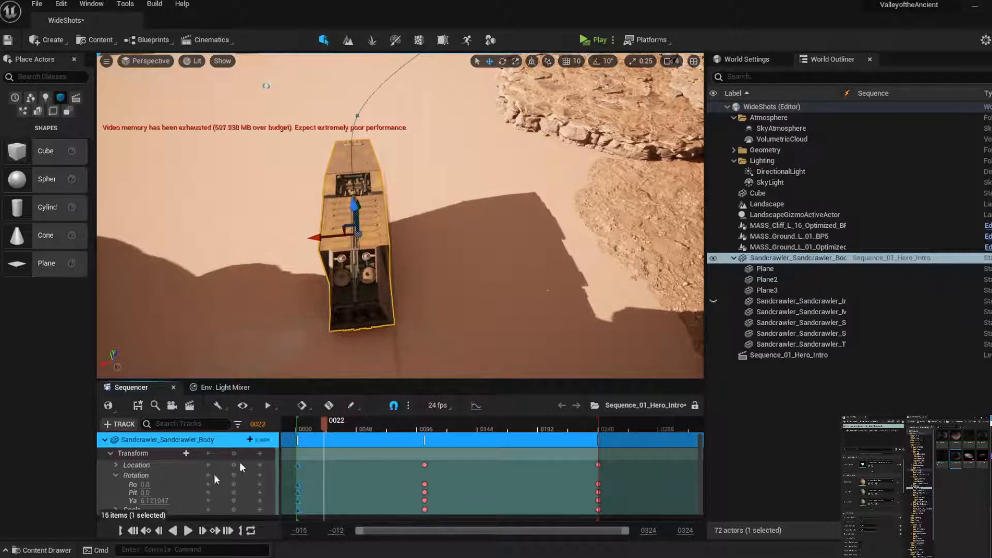
pyautogui.click(235, 501)
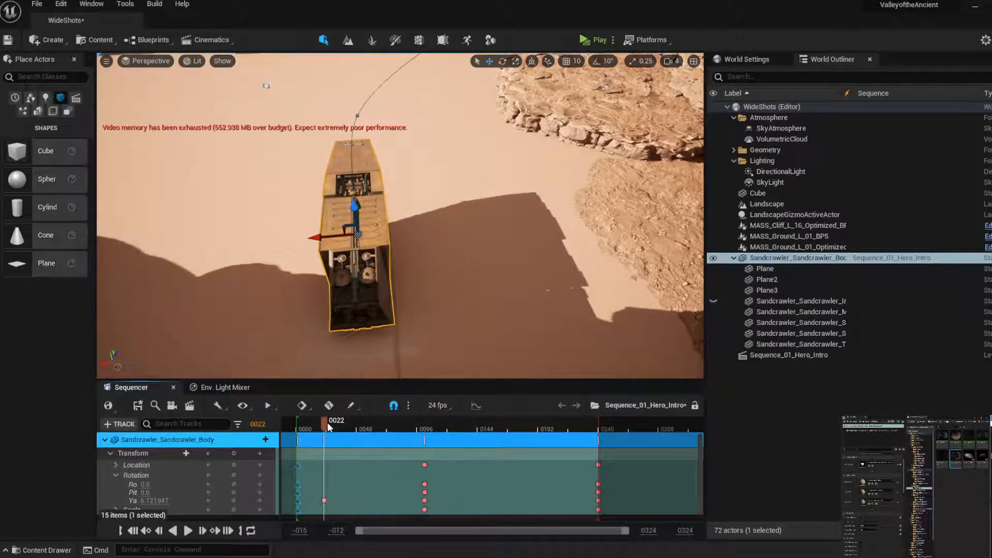
pyautogui.moveTo(331, 426); pyautogui.dragTo(425, 431)
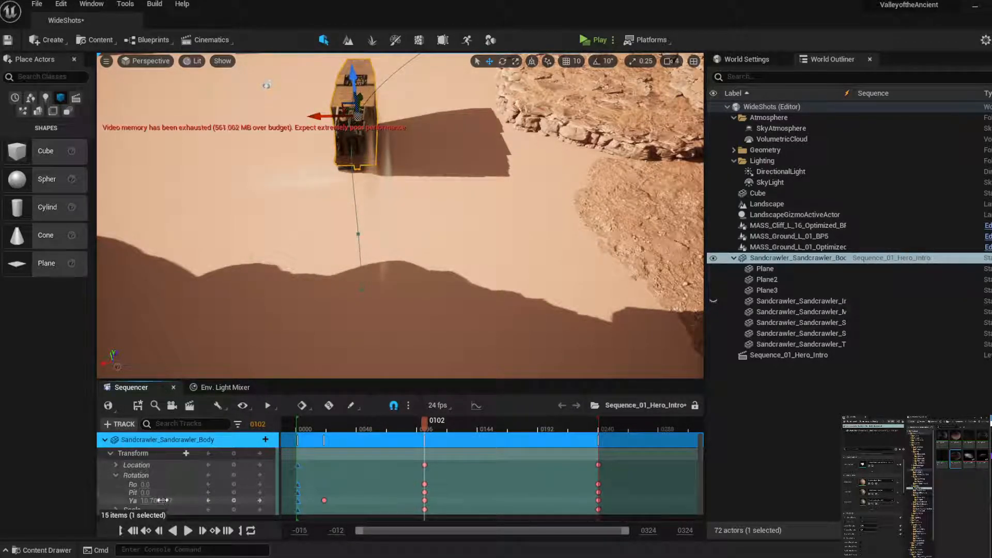
pyautogui.moveTo(162, 500); pyautogui.dragTo(192, 500)
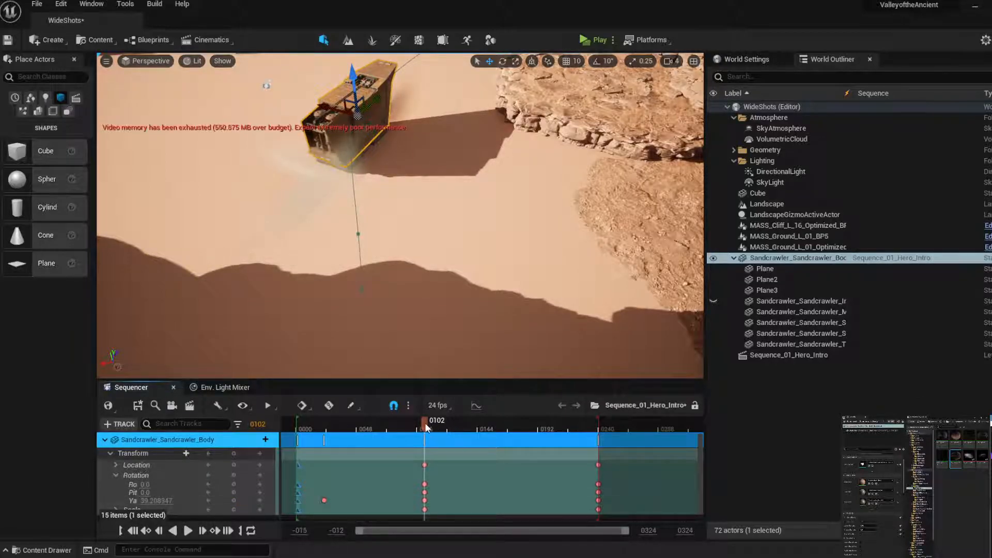
# At frame 240, set the Sandcrawler's yaw to about 45.1
pyautogui.moveTo(418, 429); pyautogui.dragTo(472, 440)
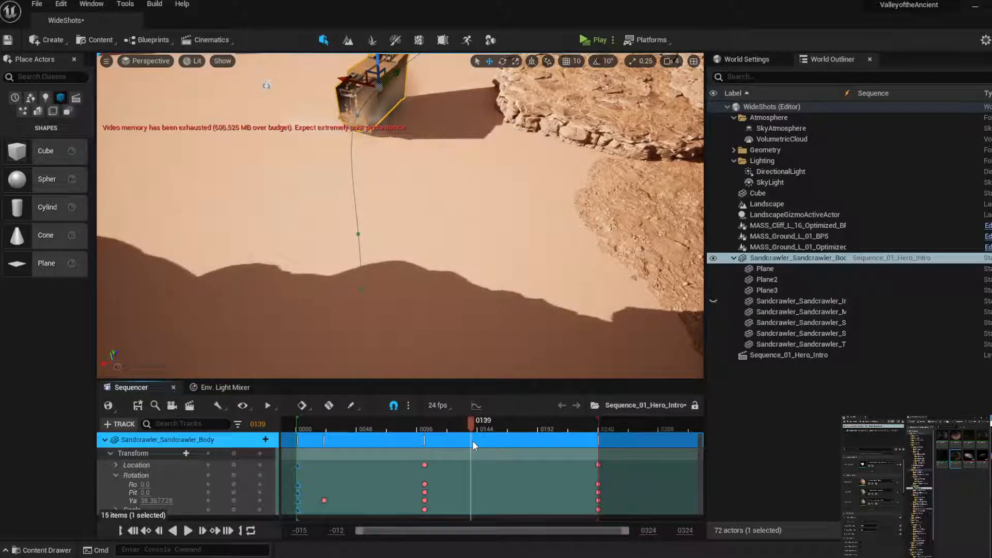
pyautogui.press('f')
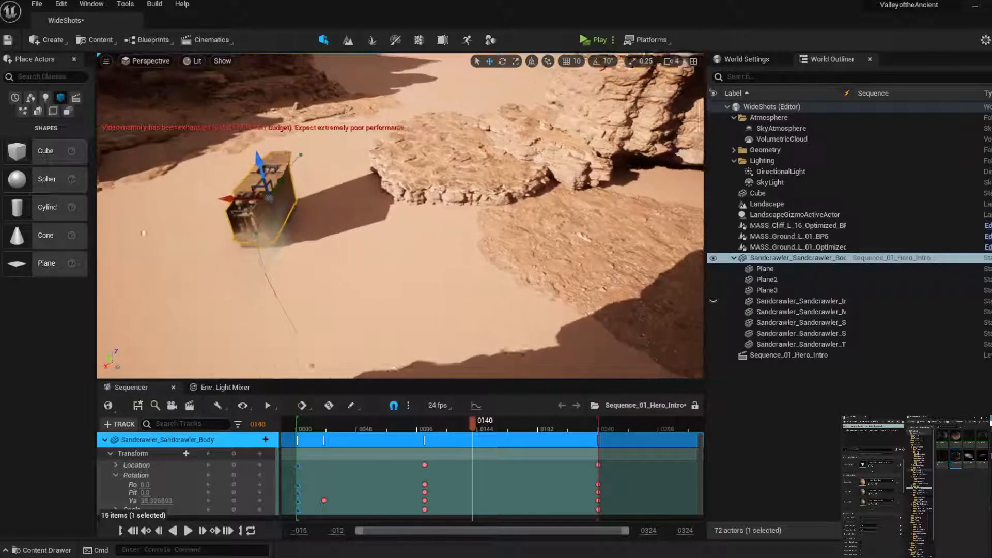
pyautogui.scroll(6, 444, 158)
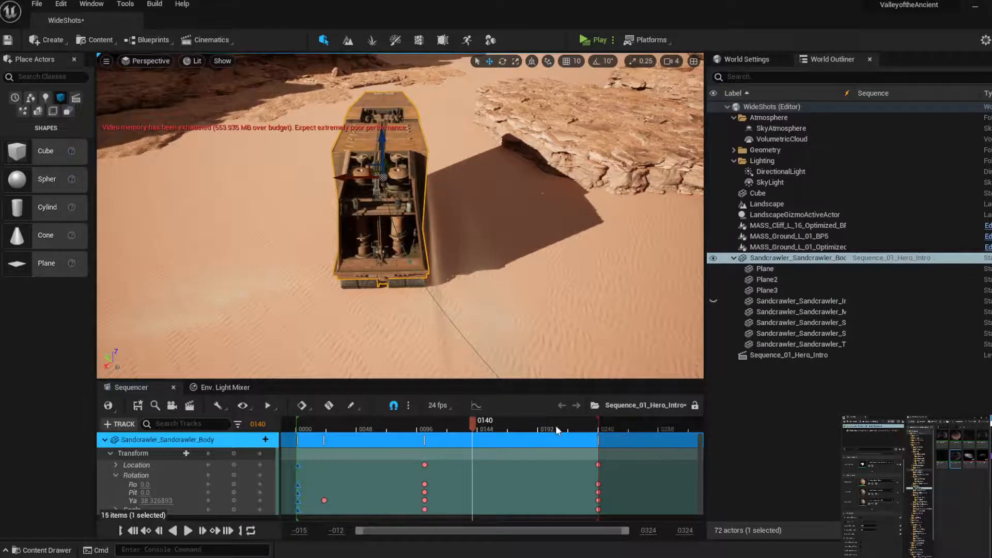
pyautogui.click(599, 426)
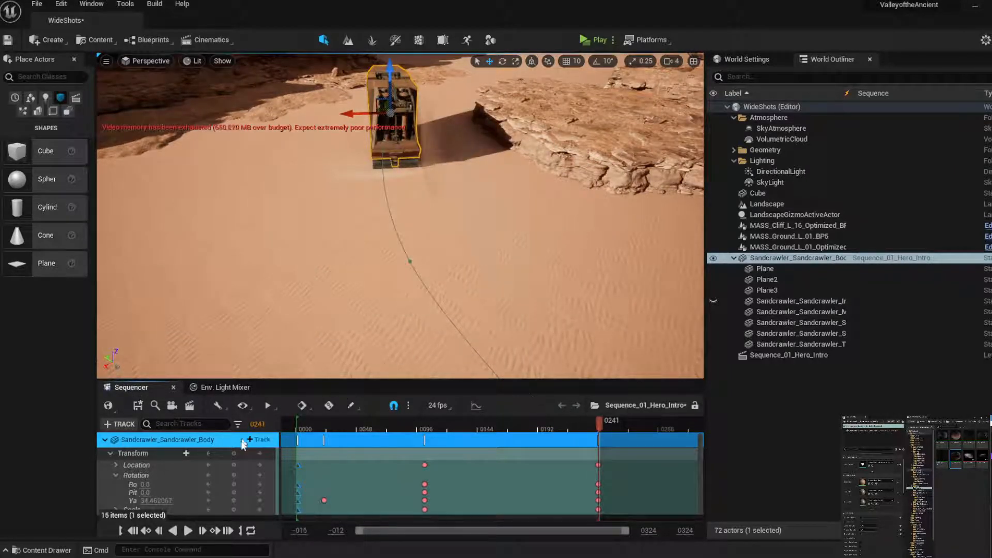
pyautogui.click(159, 530)
pyautogui.click(159, 530)
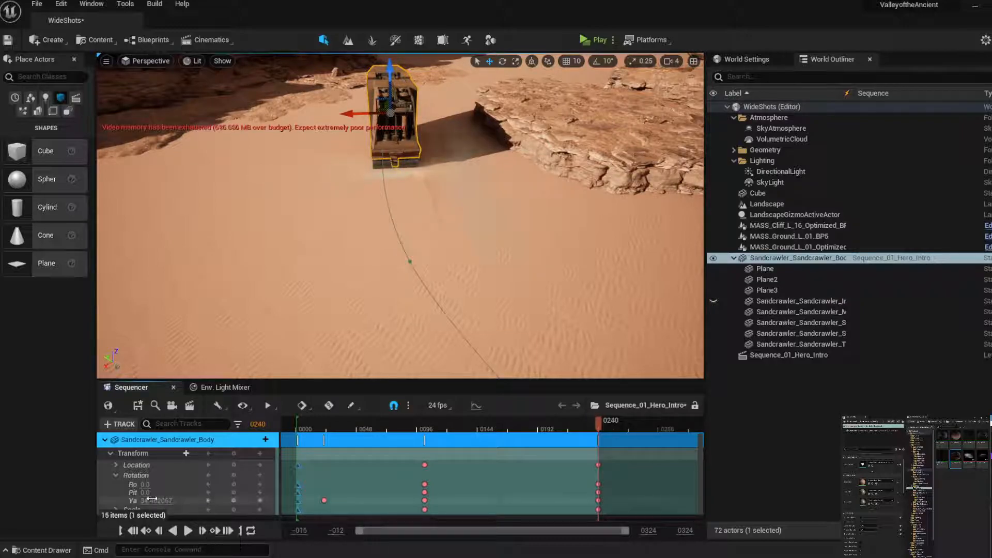
pyautogui.moveTo(146, 501); pyautogui.dragTo(165, 500)
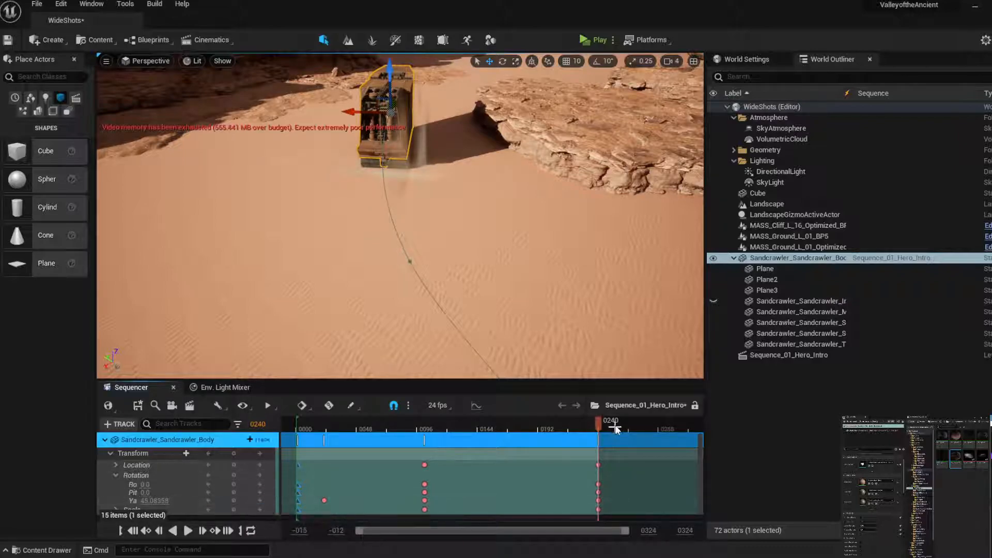
# Set the Sandcrawler's yaw to about 33.8 at frame 135 and to about 27.6 at frame 102
pyautogui.moveTo(598, 423); pyautogui.dragTo(466, 440)
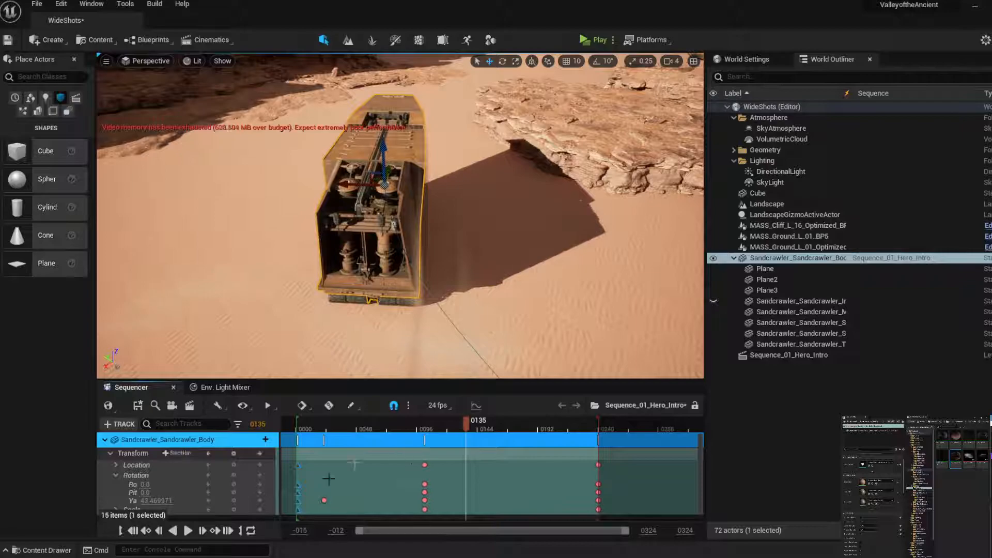
pyautogui.moveTo(162, 501); pyautogui.dragTo(138, 501)
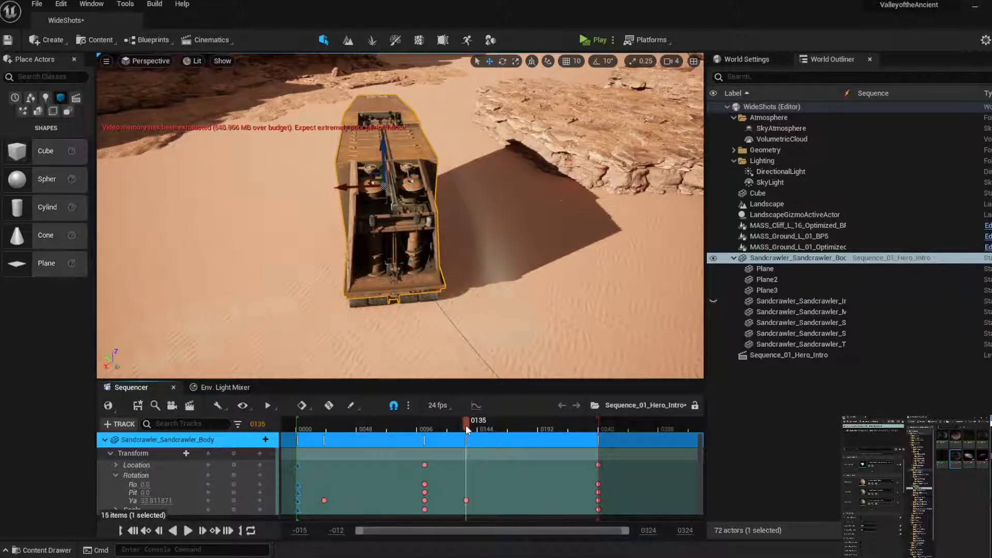
pyautogui.moveTo(466, 424); pyautogui.dragTo(425, 426)
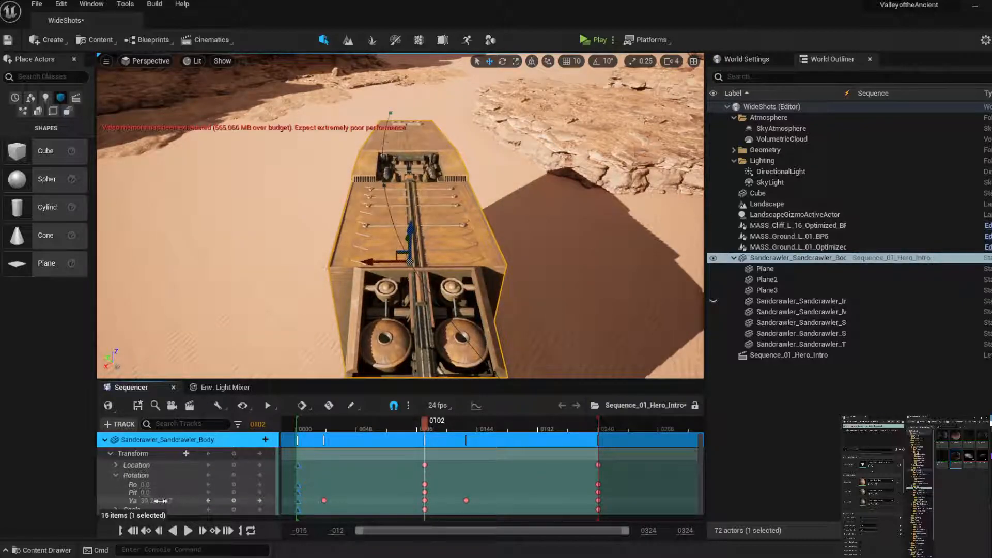
pyautogui.moveTo(158, 500); pyautogui.dragTo(140, 501)
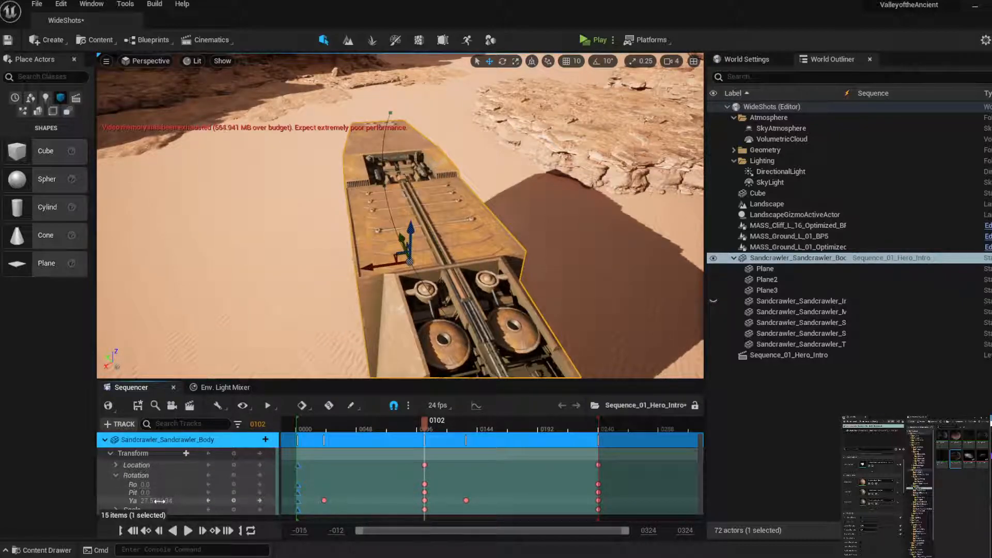
pyautogui.click(235, 501)
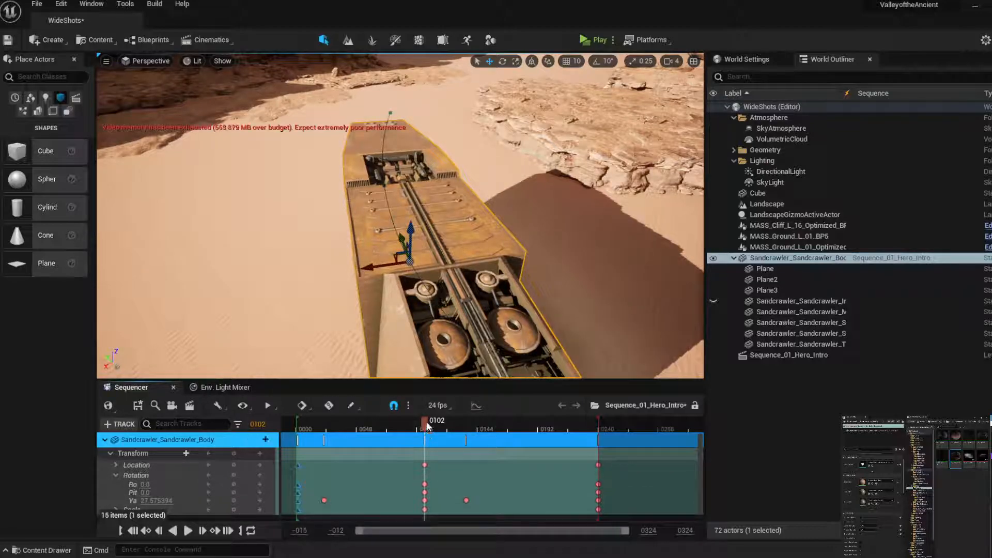
# Key the Sandcrawler's yaw at frame 45 and set it to about 0.16
pyautogui.moveTo(426, 424); pyautogui.dragTo(353, 422)
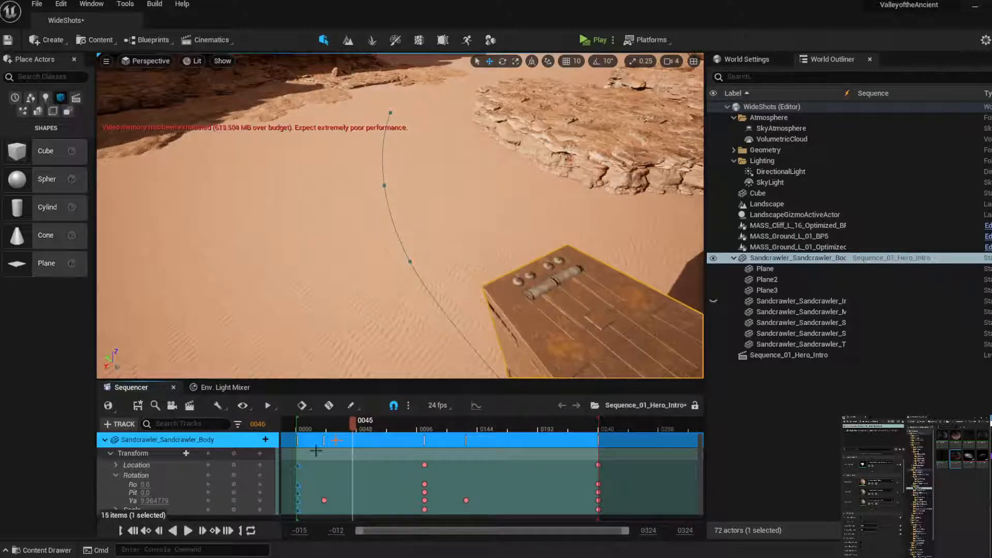
pyautogui.click(235, 500)
pyautogui.moveTo(155, 501); pyautogui.dragTo(137, 500)
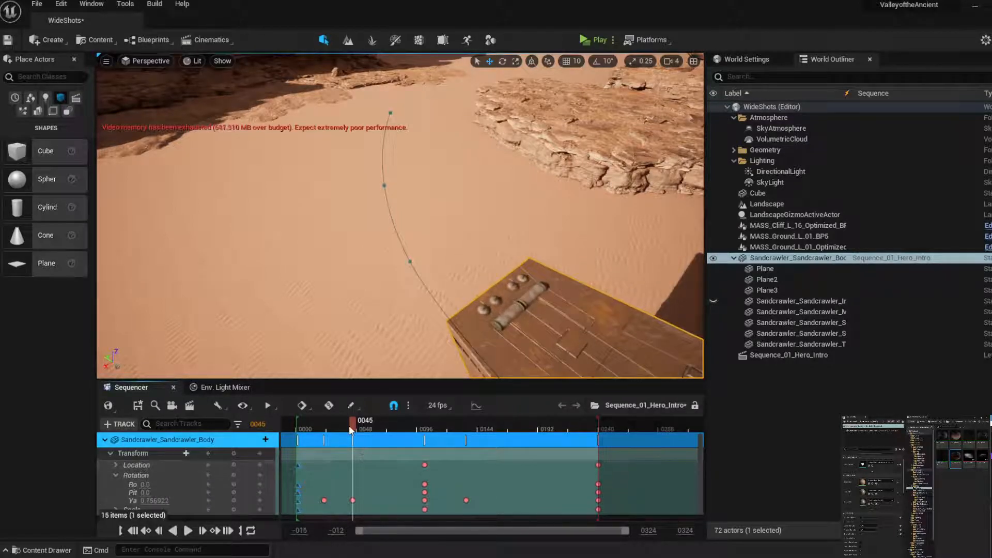
# Play the sequence from a wide, elevated canyon view and examine how the Sandcrawler turns along its path
pyautogui.moveTo(352, 424); pyautogui.dragTo(331, 426)
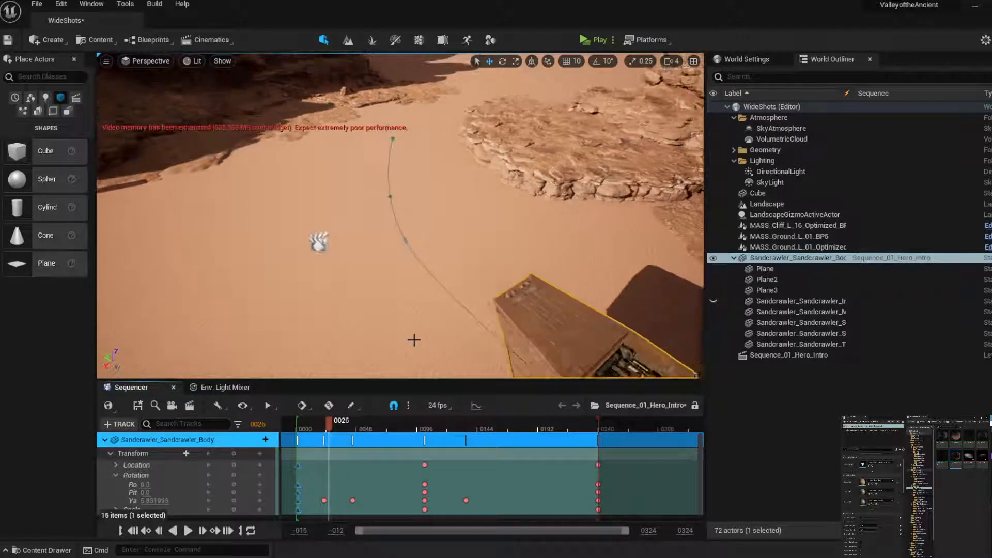
pyautogui.moveTo(327, 426); pyautogui.dragTo(306, 437)
pyautogui.moveTo(372, 248); pyautogui.dragTo(207, 258, button='right')
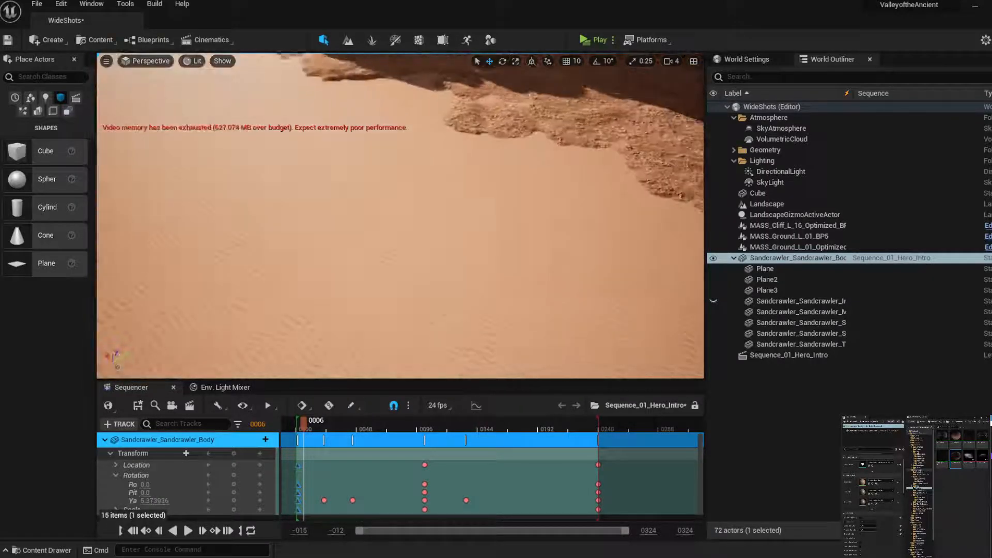
pyautogui.moveTo(385, 225); pyautogui.dragTo(381, 222, button='right')
pyautogui.scroll(-8, 395, 287)
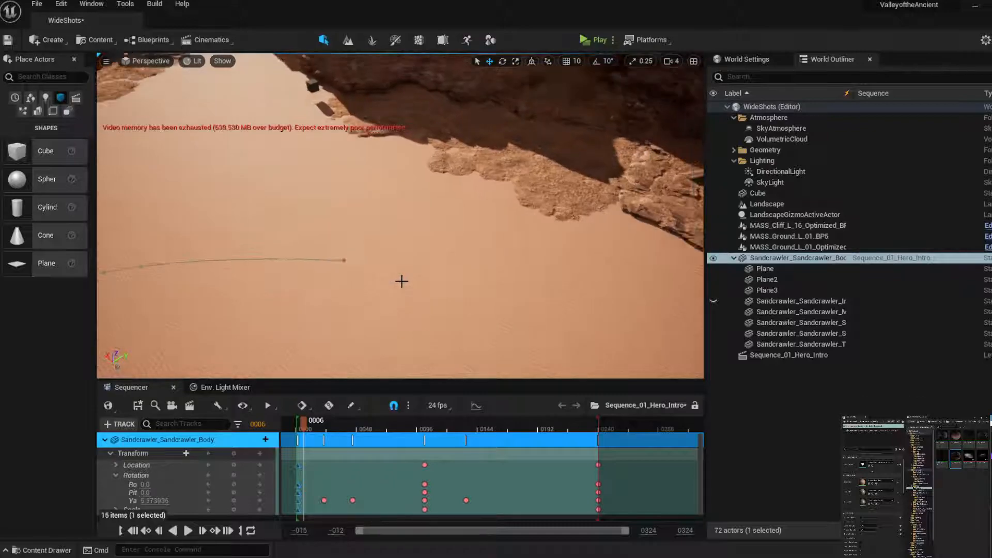
pyautogui.scroll(-2, 402, 281)
pyautogui.moveTo(477, 230); pyautogui.dragTo(394, 200, button='right')
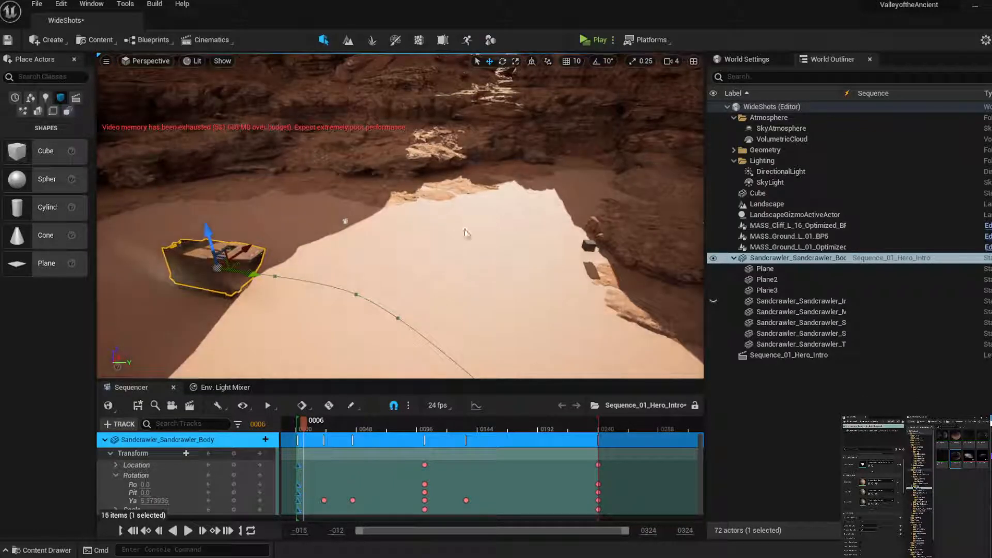
pyautogui.rightClick(465, 232)
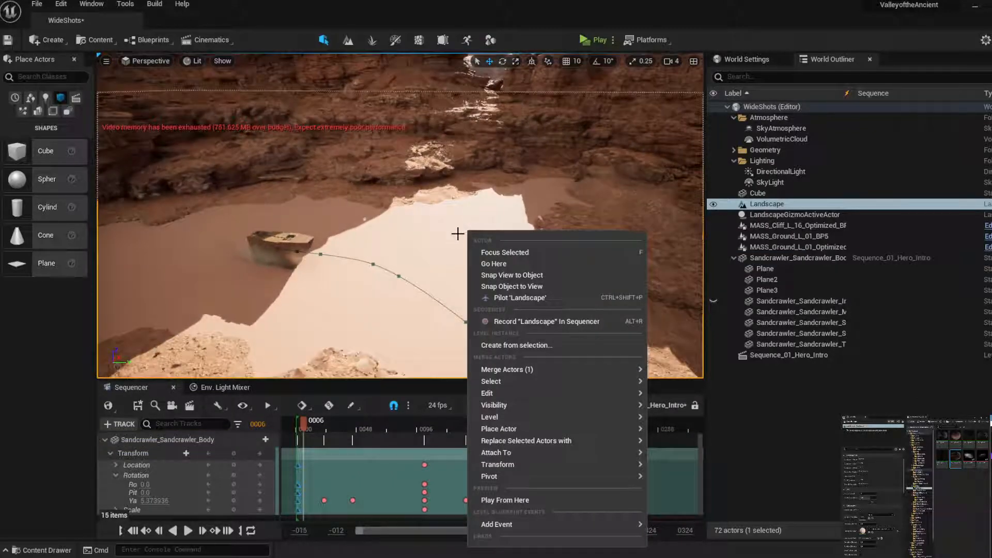
pyautogui.click(458, 234)
pyautogui.moveTo(458, 239); pyautogui.dragTo(458, 234, button='right')
pyautogui.scroll(-10, 455, 263)
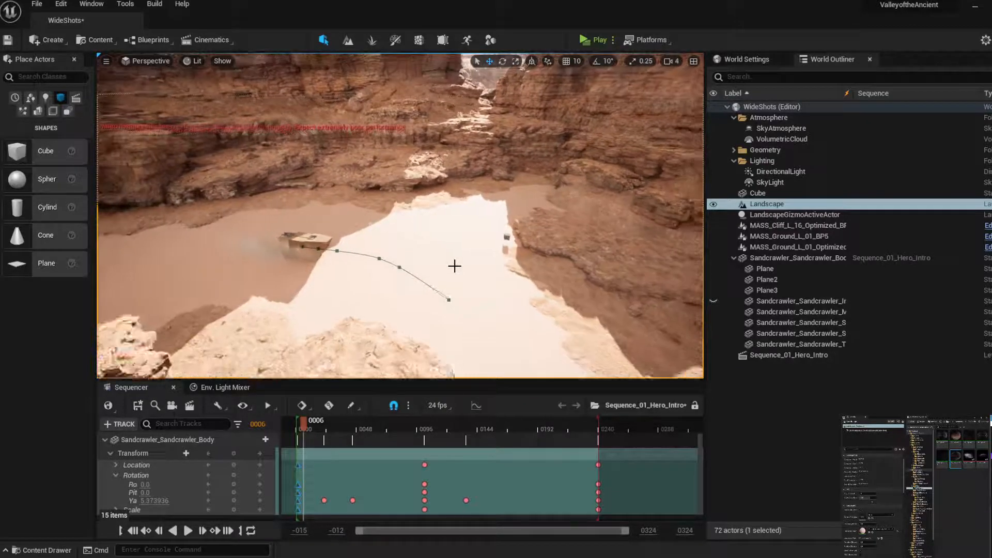
pyautogui.moveTo(400, 215); pyautogui.dragTo(399, 228, button='right')
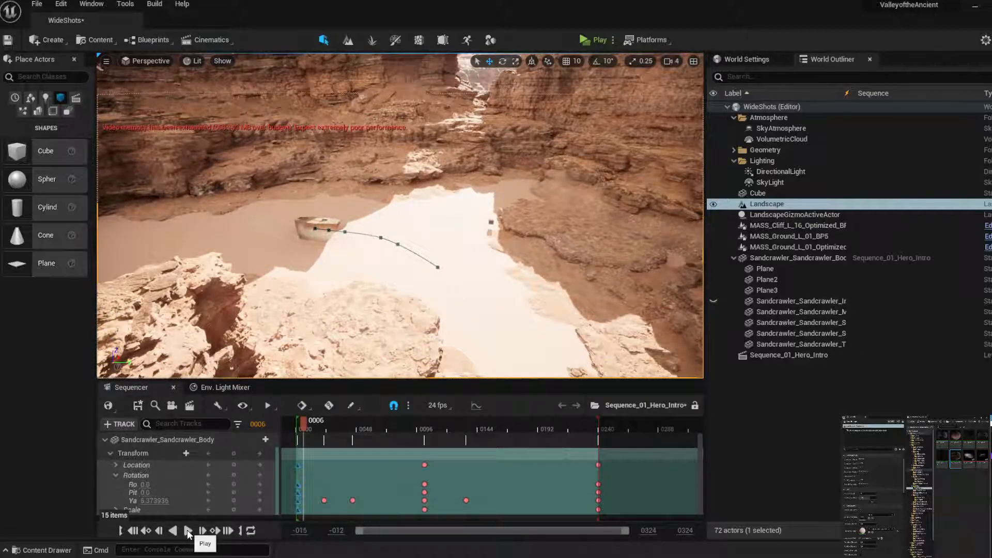
pyautogui.click(188, 531)
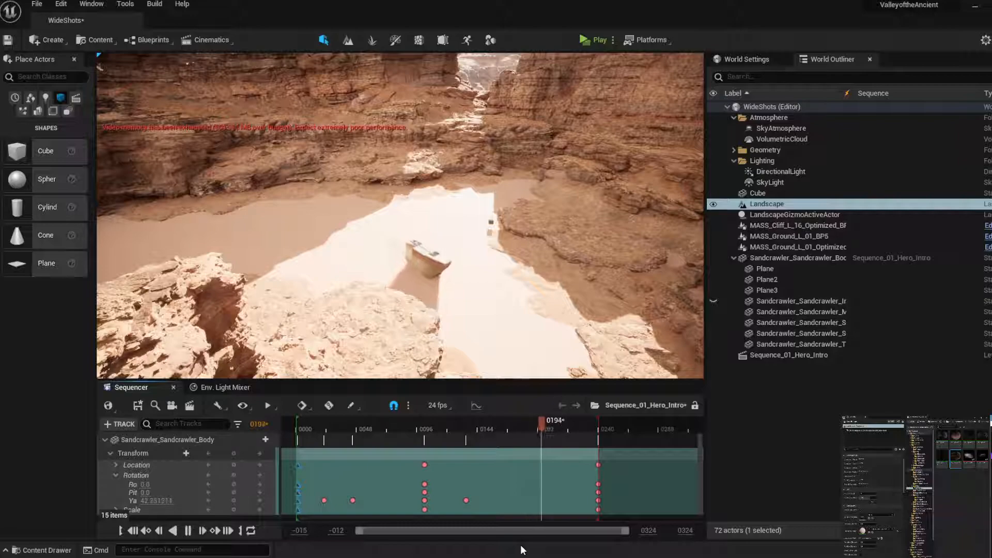
# Delete the Sandcrawler's yaw key at frame 22
pyautogui.click(322, 500)
pyautogui.click(385, 513)
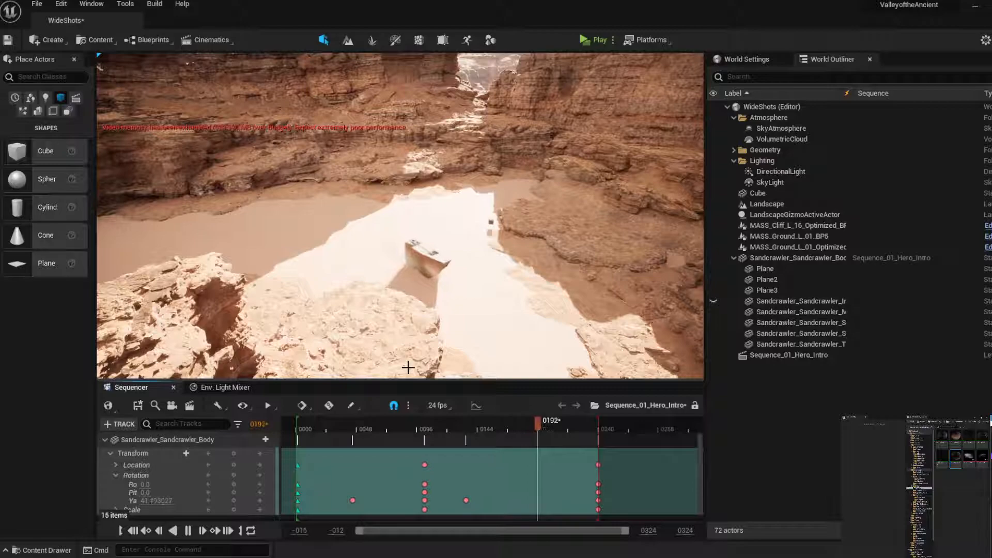
# Delete the cube on the canyon floor and place the X-Fighter meshes on the sand beside the foreground rocks
pyautogui.click(492, 221)
pyautogui.press('Delete')
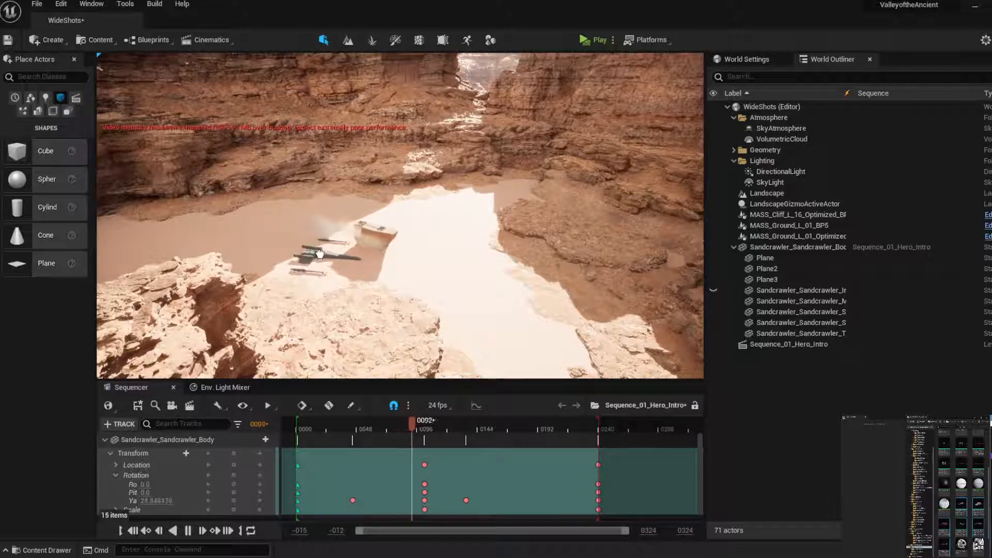
pyautogui.click(318, 248)
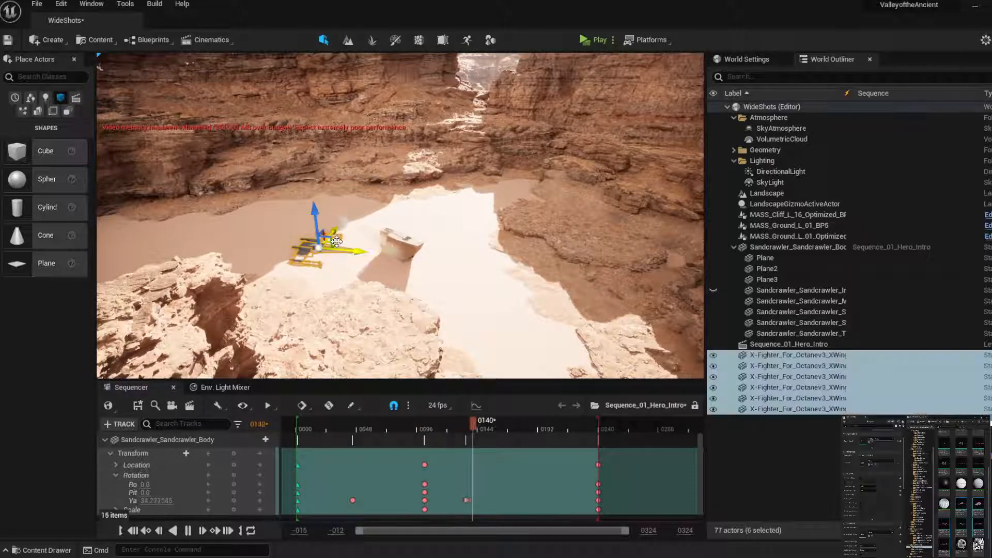
pyautogui.moveTo(315, 224); pyautogui.dragTo(290, 236)
pyautogui.click(253, 234)
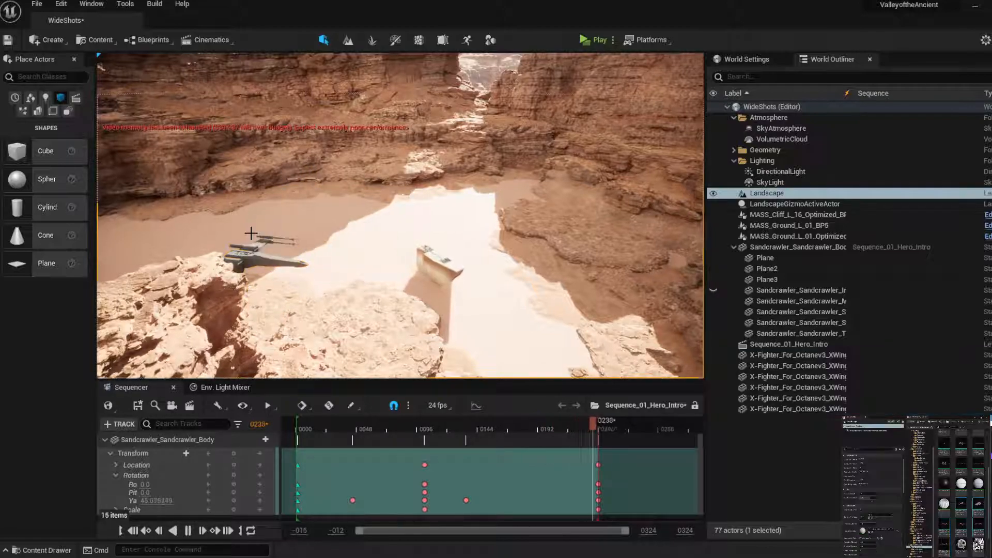
# Parent all the other X-Fighter parts under the first X-Fighter part in the scene hierarchy
pyautogui.click(257, 252)
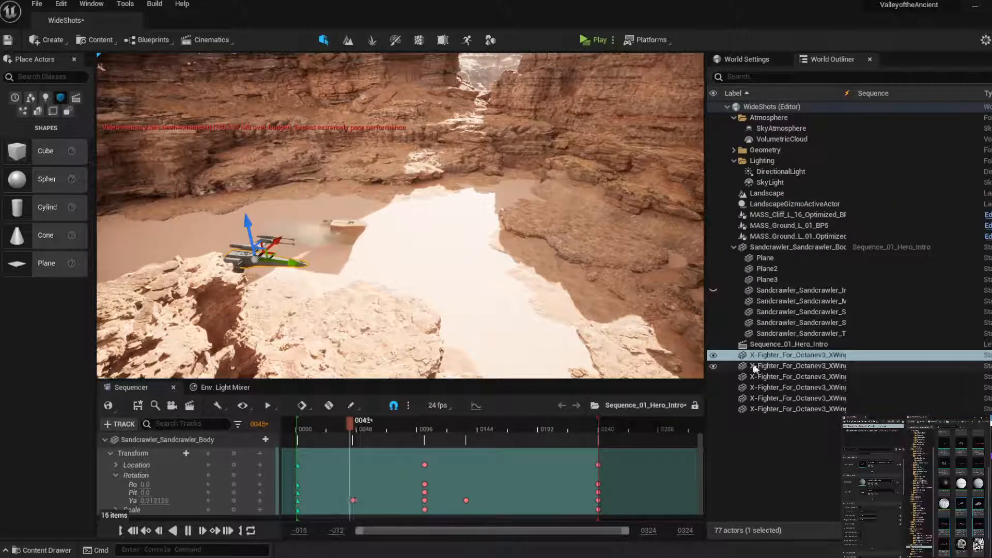
pyautogui.click(810, 366)
pyautogui.moveTo(812, 366); pyautogui.dragTo(813, 354)
pyautogui.click(813, 398)
pyautogui.moveTo(813, 403); pyautogui.dragTo(810, 356)
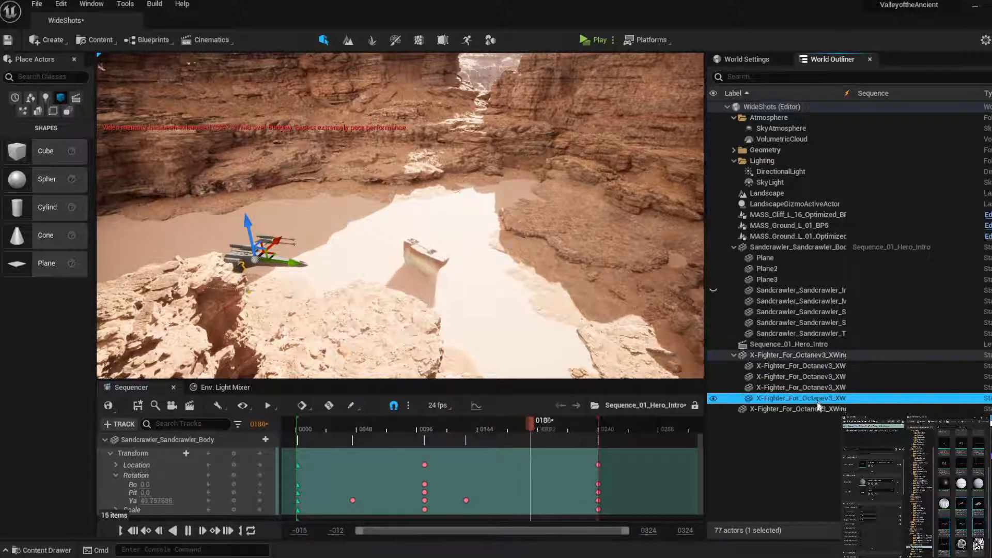
pyautogui.click(813, 409)
pyautogui.moveTo(814, 409); pyautogui.dragTo(817, 355)
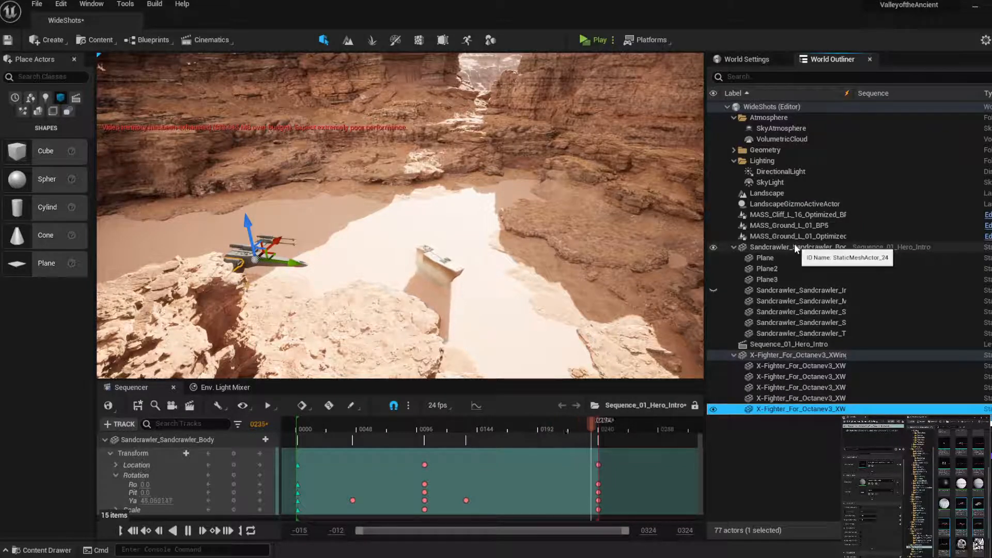
# Stop playback and delete all of the Sandcrawler body's scale keys
pyautogui.click(796, 247)
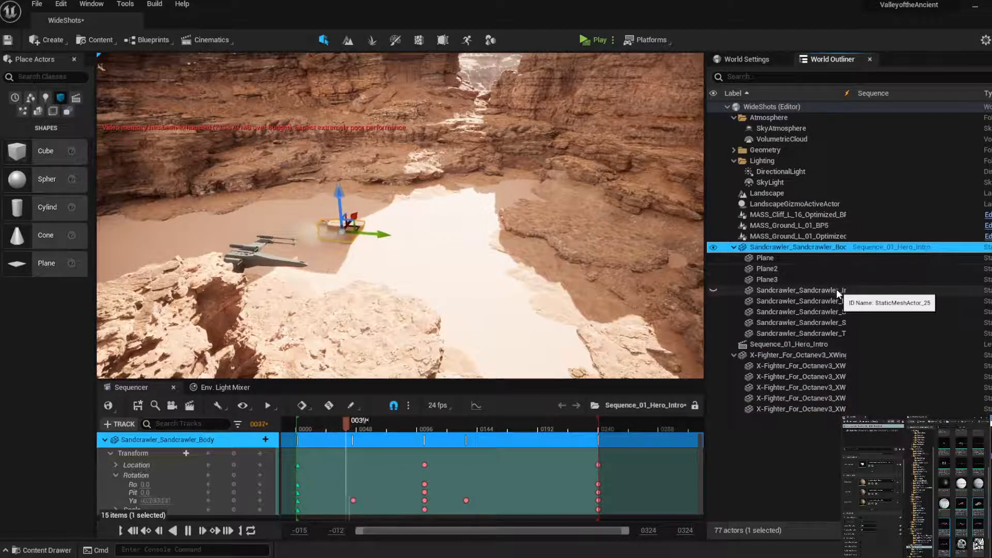
pyautogui.keyDown('shift'); pyautogui.click(832, 332); pyautogui.keyUp('shift')
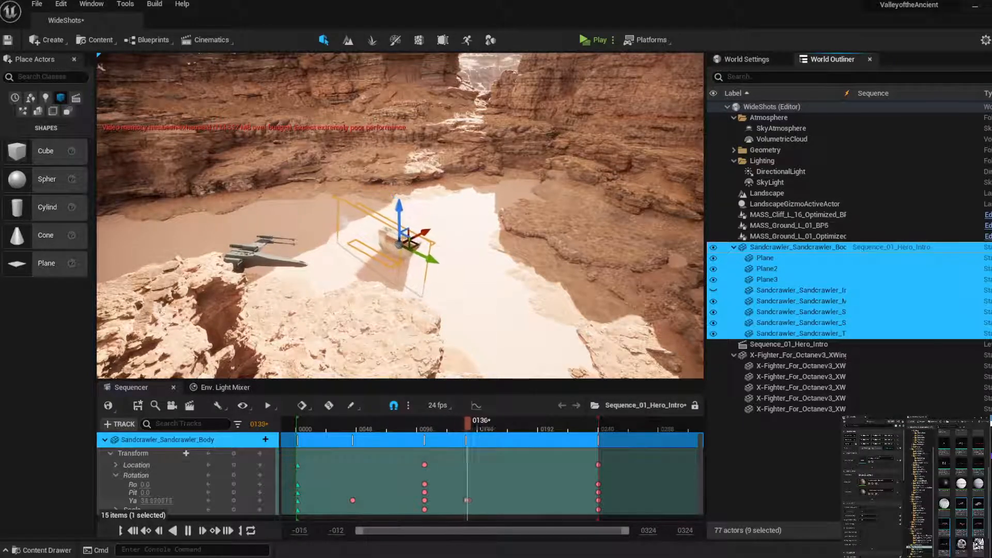
pyautogui.click(873, 247)
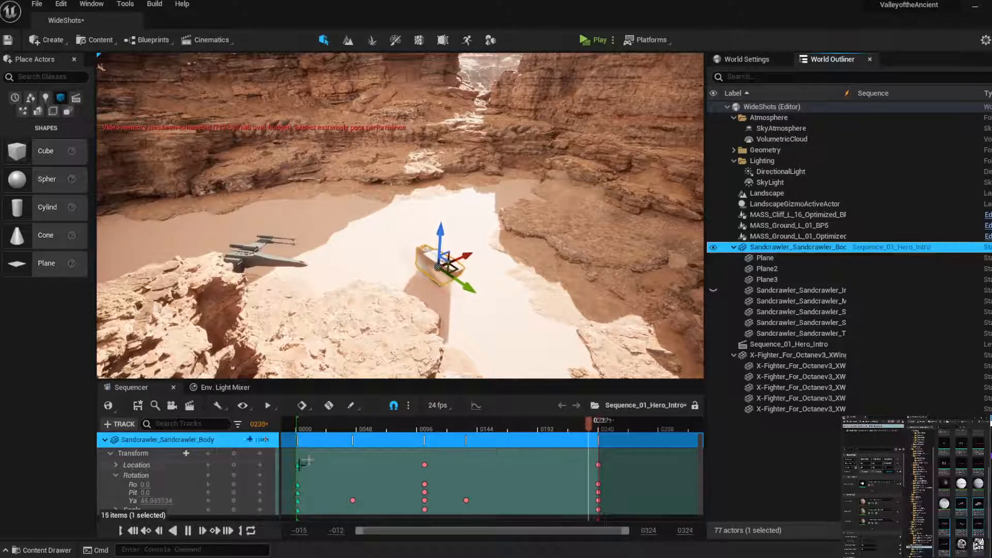
pyautogui.scroll(-1, 499, 456)
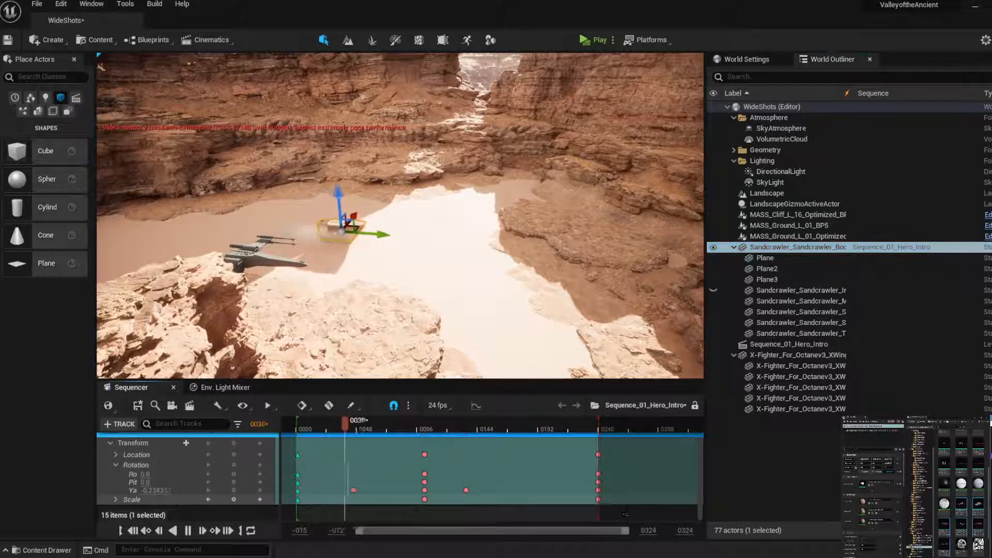
pyautogui.click(188, 531)
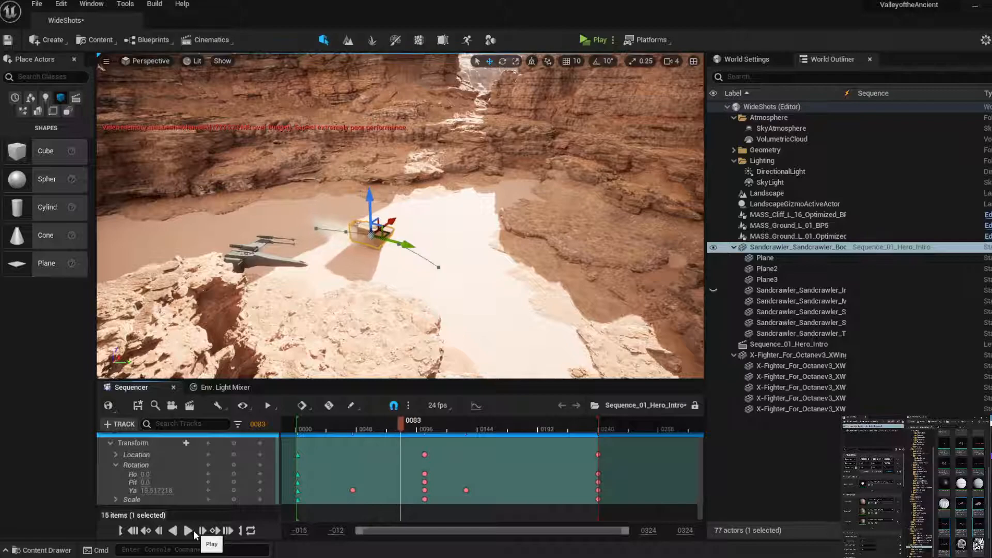
pyautogui.moveTo(621, 511); pyautogui.dragTo(314, 498)
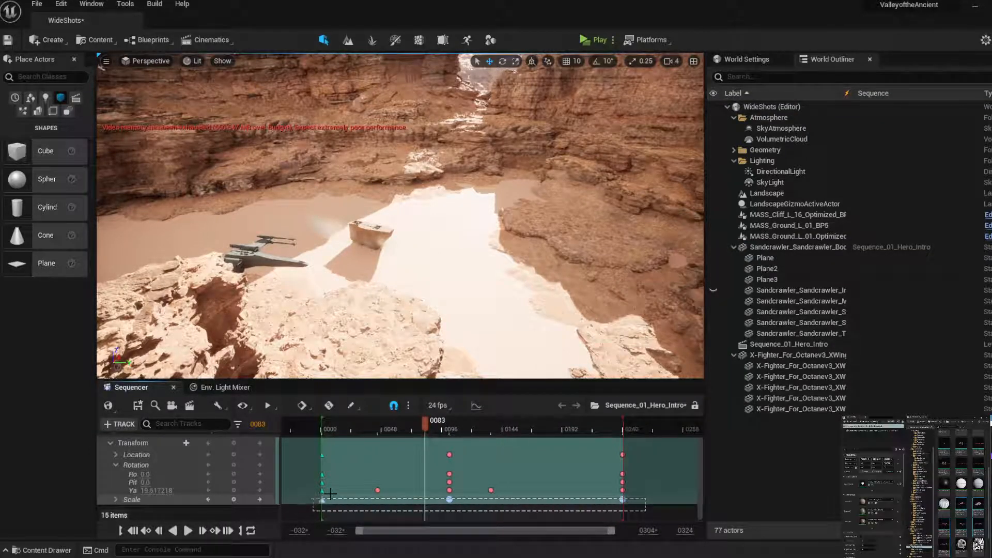
pyautogui.click(316, 497)
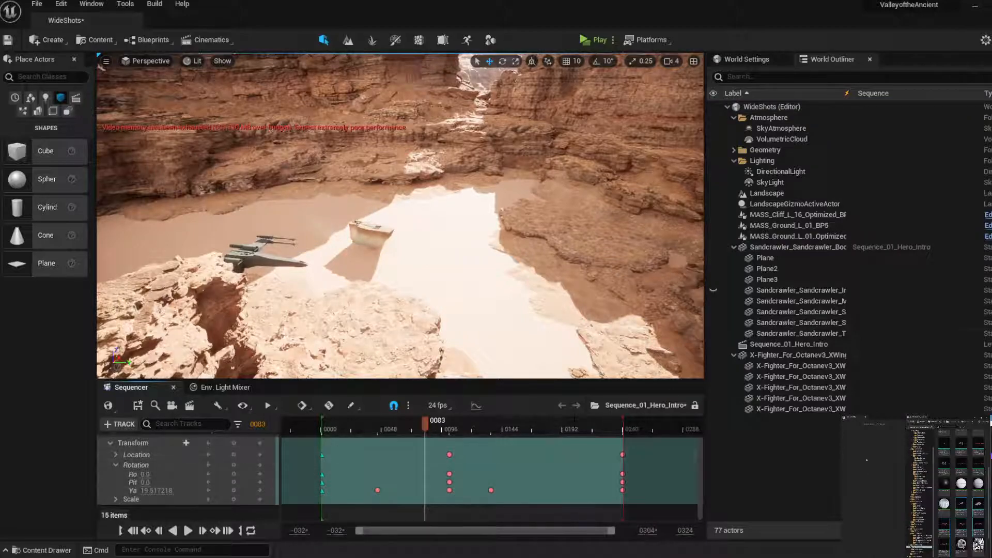
# Enlarge the Sandcrawler until it dwarfs the X-Fighter and delete all its remaining location and rotation keys
pyautogui.click(788, 247)
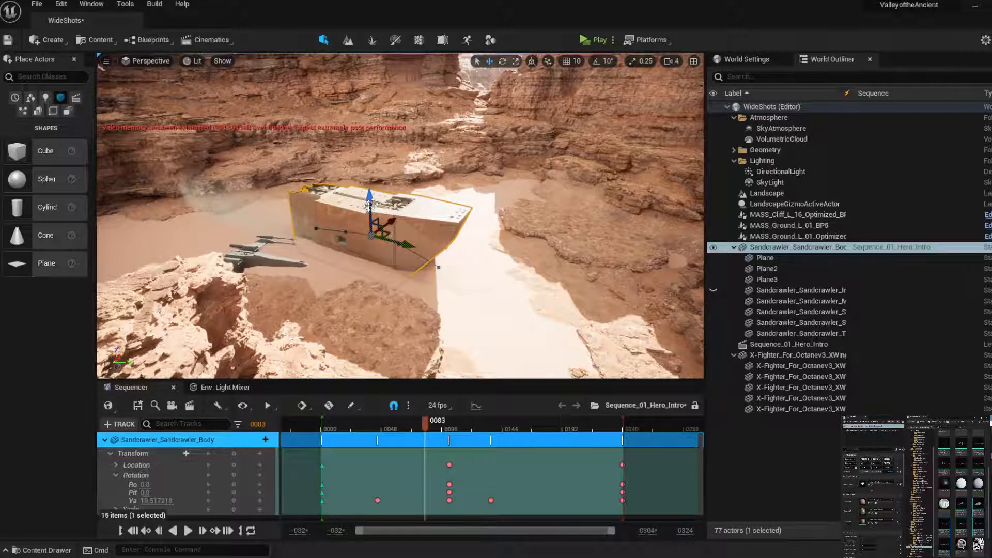
pyautogui.moveTo(369, 206); pyautogui.dragTo(372, 159)
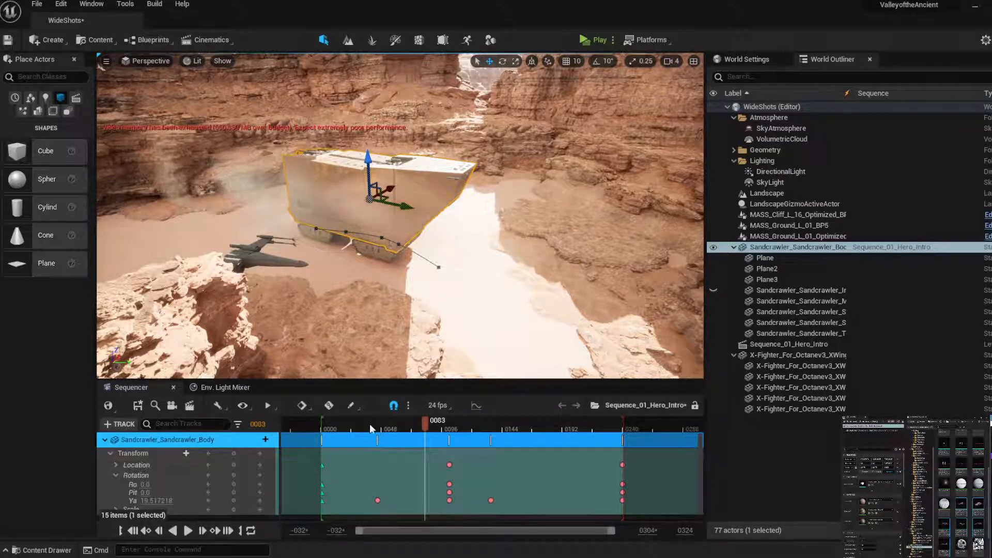
pyautogui.moveTo(370, 424); pyautogui.dragTo(326, 461)
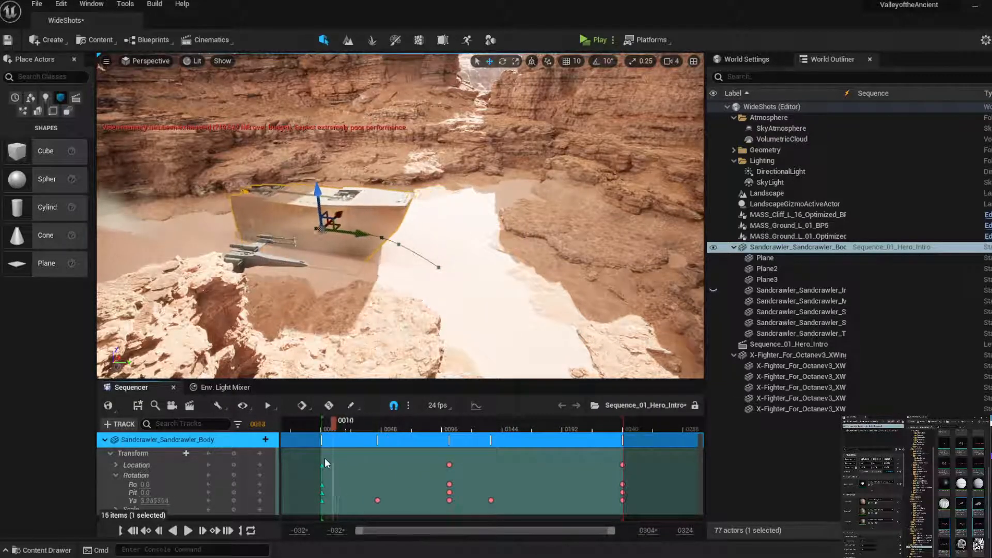
pyautogui.moveTo(664, 505); pyautogui.dragTo(292, 456)
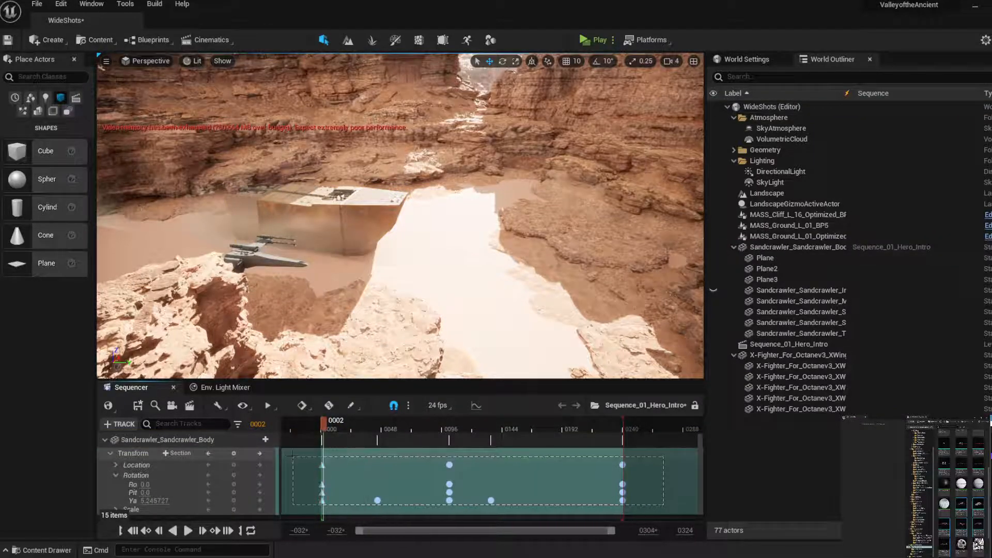
pyautogui.press('Delete')
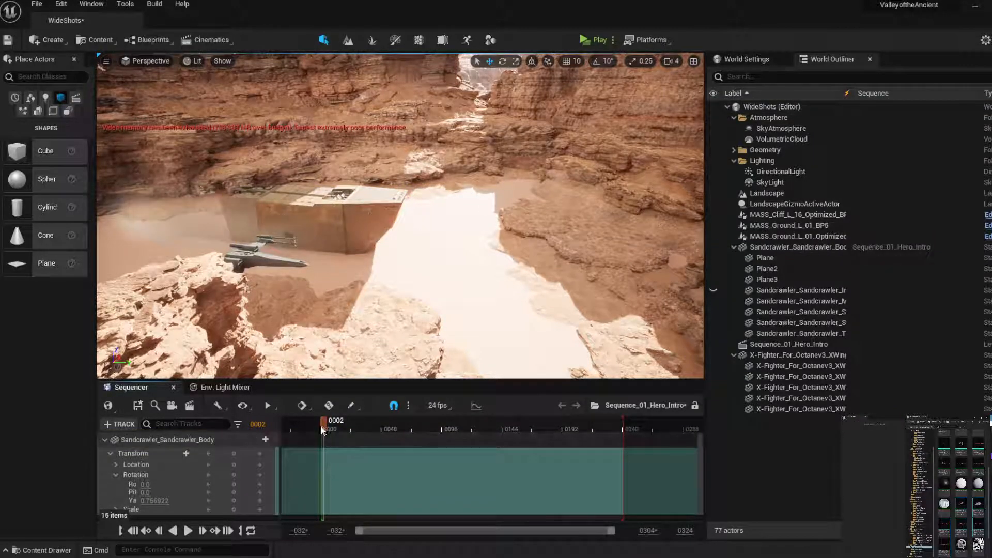
# Raise the enlarged Sandcrawler out of the canyon floor at frame 0 and key its location and rotation there
pyautogui.moveTo(324, 422); pyautogui.dragTo(319, 423)
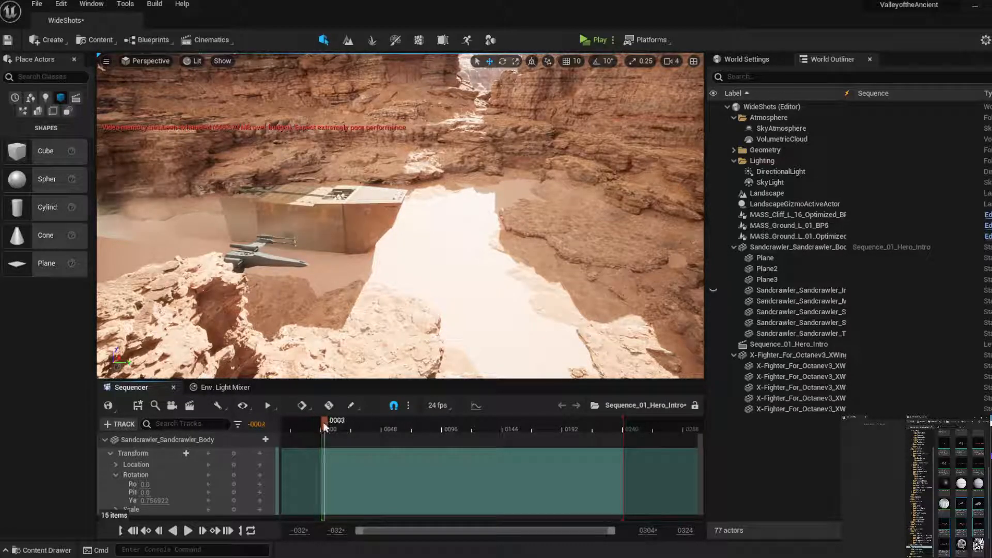
pyautogui.click(161, 529)
pyautogui.click(161, 529)
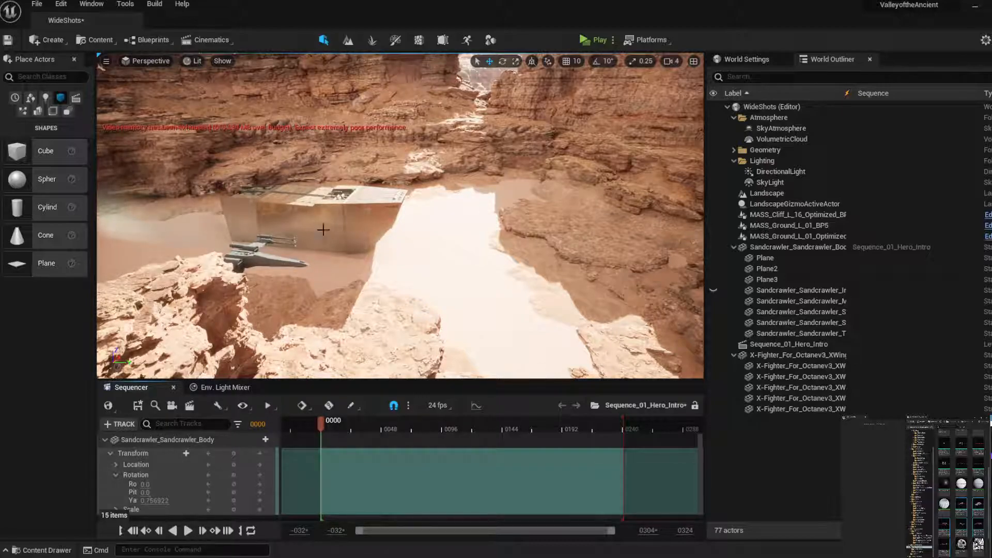
pyautogui.click(786, 247)
pyautogui.moveTo(309, 191); pyautogui.dragTo(308, 155)
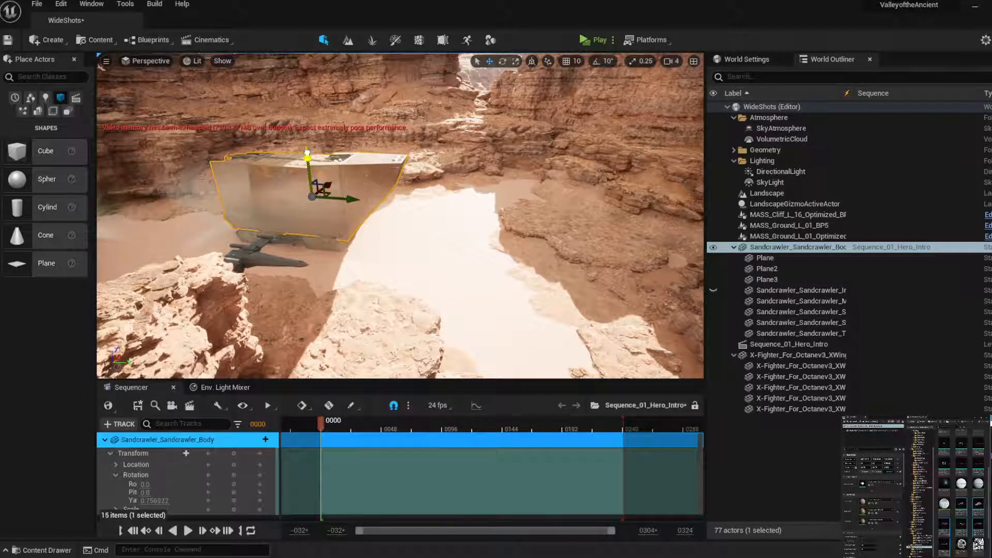
pyautogui.click(233, 475)
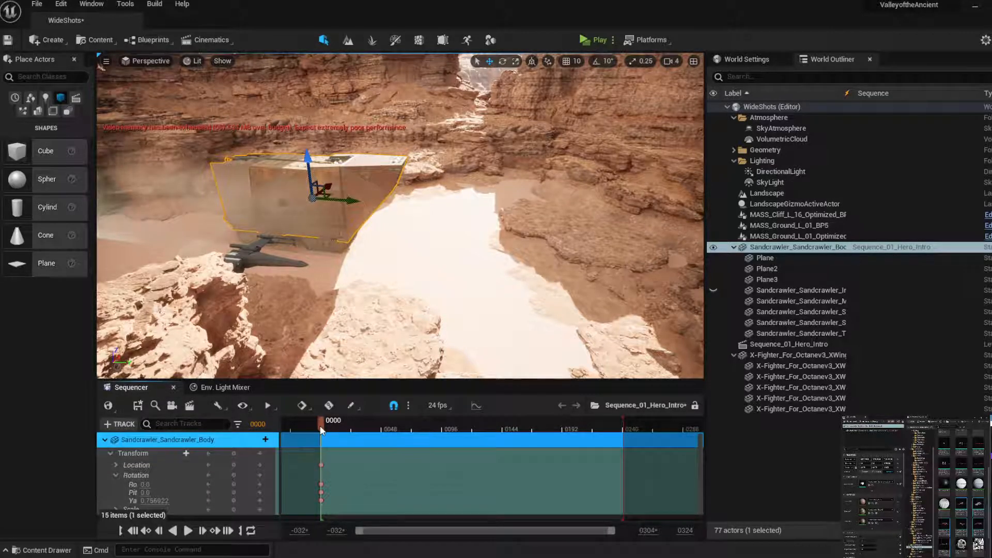
# Move the Sandcrawler forward past the X-Fighter at frame 240 and key its location and rotation there
pyautogui.moveTo(321, 425); pyautogui.dragTo(575, 440)
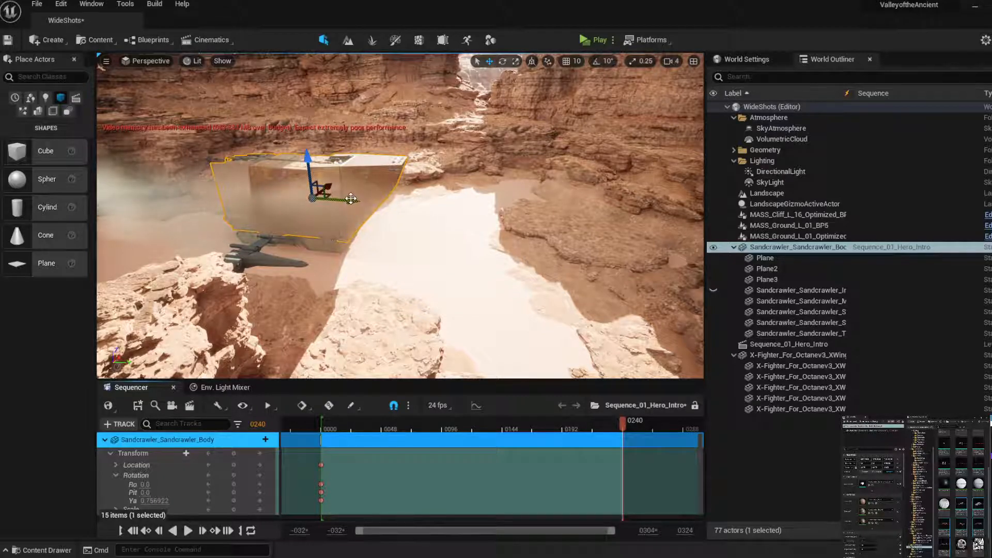
pyautogui.moveTo(356, 199); pyautogui.dragTo(408, 216)
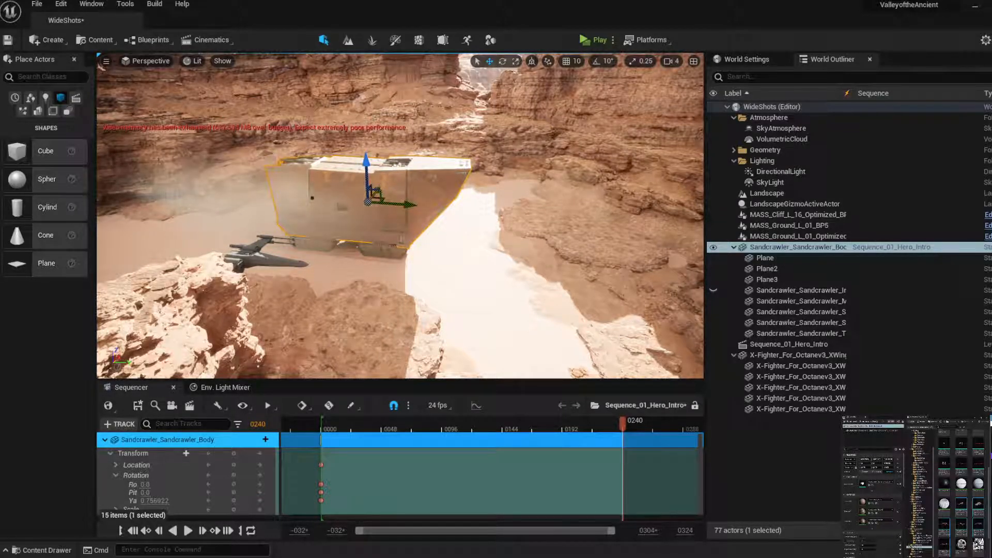
pyautogui.moveTo(382, 189); pyautogui.dragTo(379, 195)
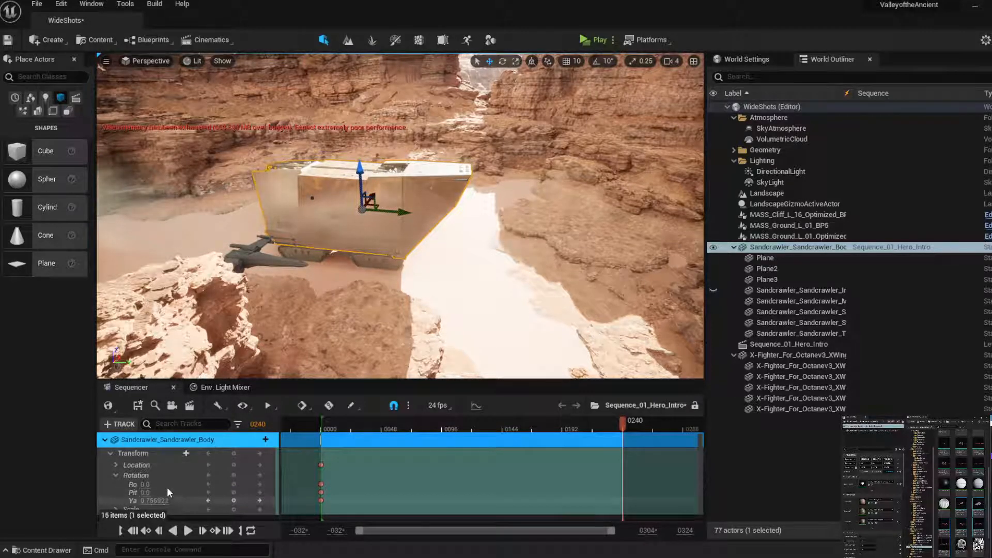
pyautogui.click(234, 500)
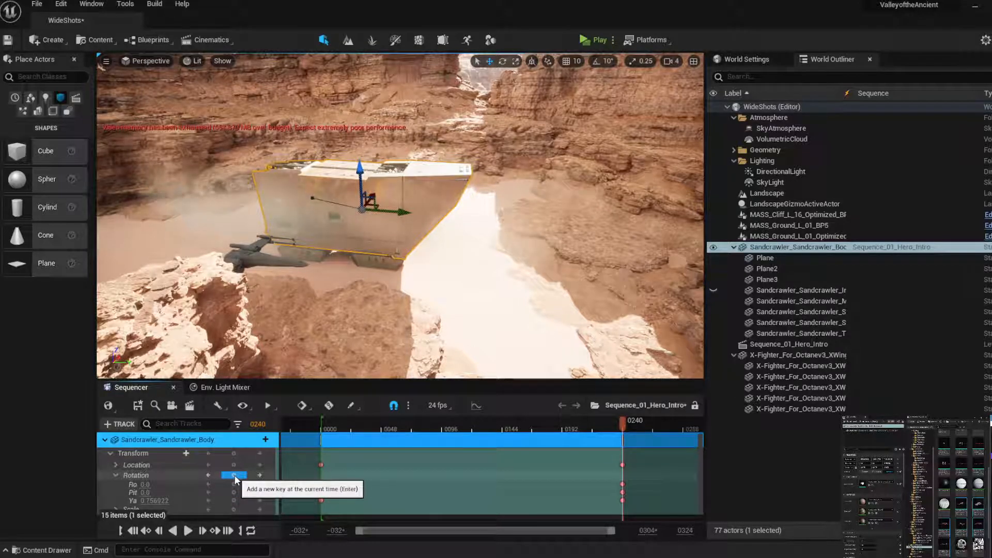
pyautogui.click(235, 475)
pyautogui.scroll(-1, 465, 483)
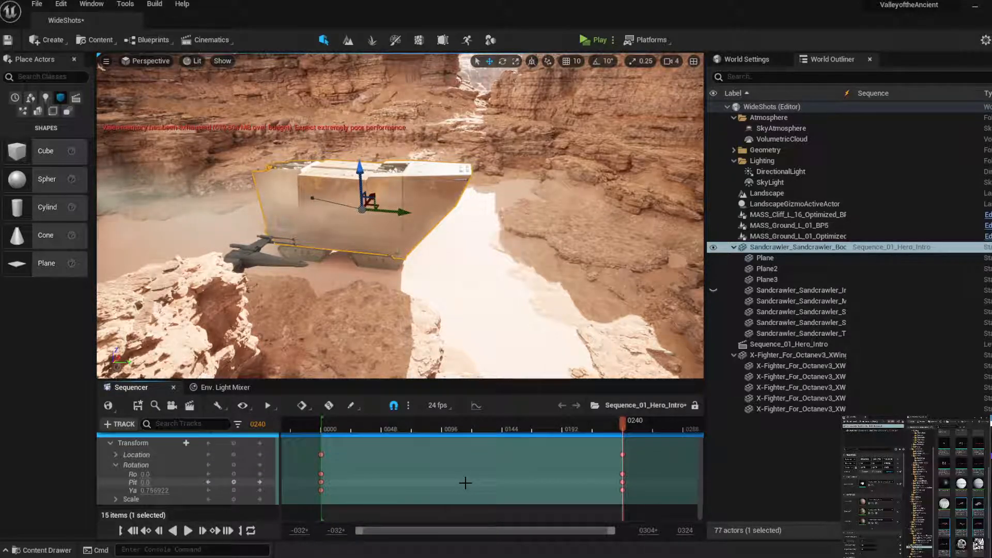
pyautogui.scroll(1, 465, 483)
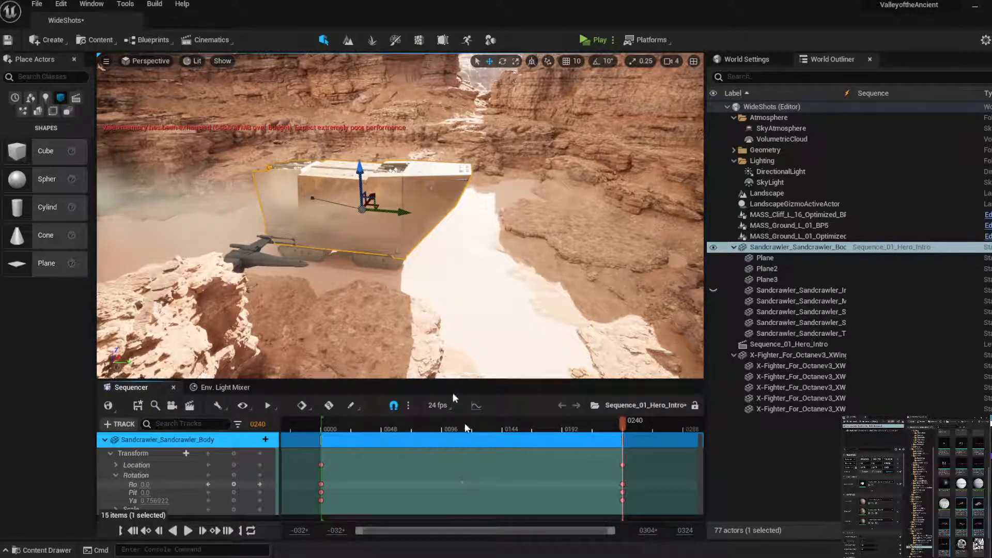
# Turn the Sandcrawler slightly at frame 240, setting its yaw key to about 7.5
pyautogui.click(502, 61)
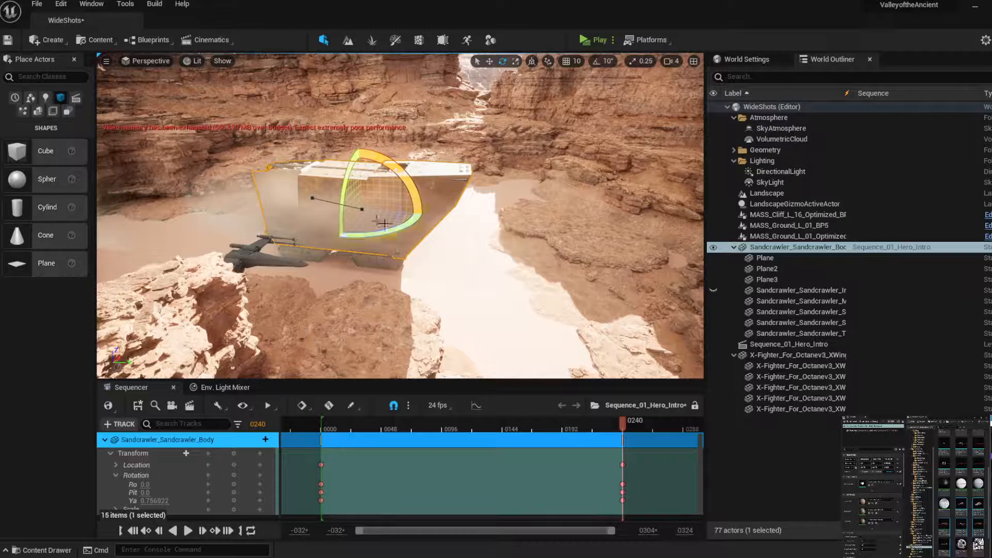
pyautogui.moveTo(399, 228)
pyautogui.mouseDown()
pyautogui.moveTo(429, 228)
pyautogui.moveTo(416, 228)
pyautogui.mouseUp()
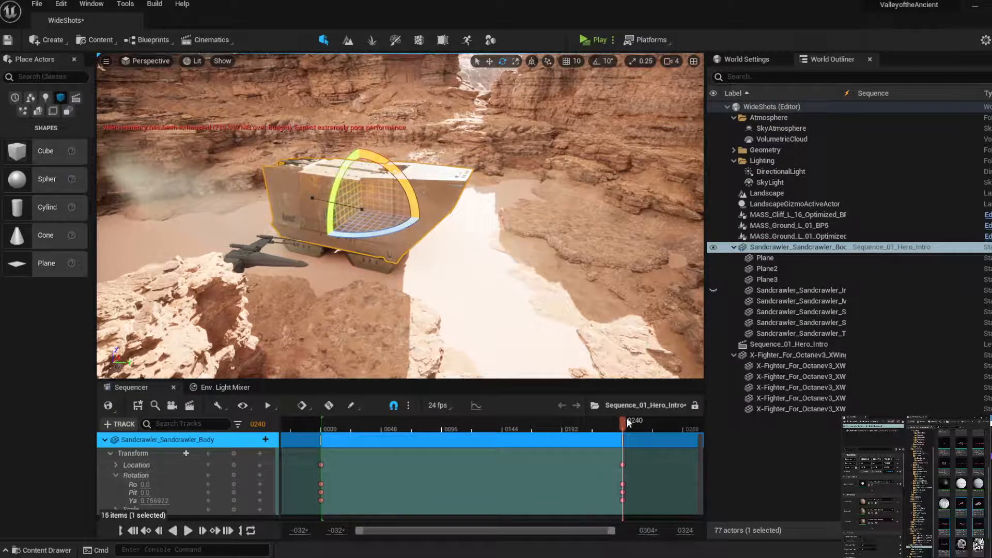
pyautogui.moveTo(623, 425)
pyautogui.mouseDown()
pyautogui.moveTo(573, 424)
pyautogui.moveTo(621, 429)
pyautogui.mouseUp()
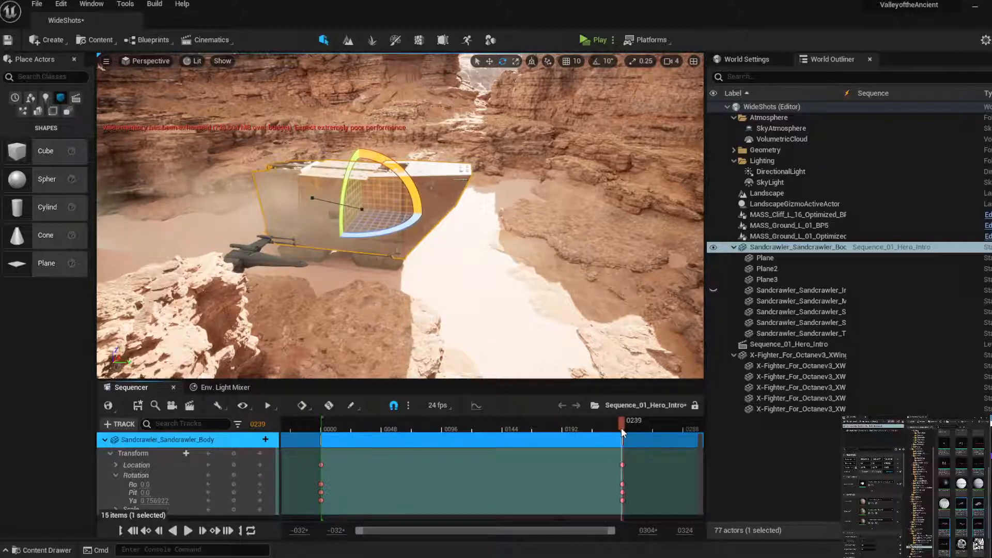
pyautogui.click(621, 501)
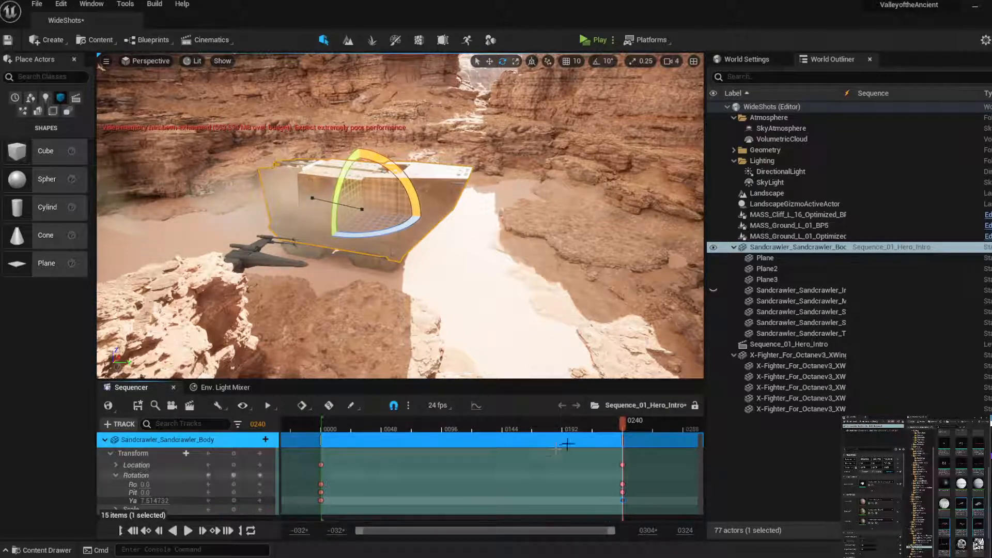
# Set the Sandcrawler's starting yaw to about 9 and align that yaw key exactly with frame 0
pyautogui.moveTo(617, 430); pyautogui.dragTo(323, 473)
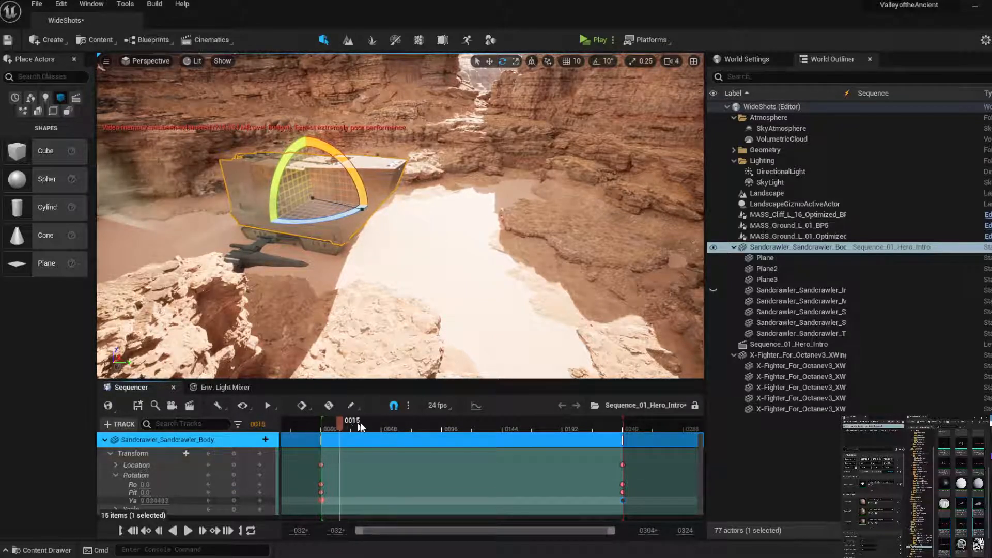
pyautogui.moveTo(361, 427); pyautogui.dragTo(321, 430)
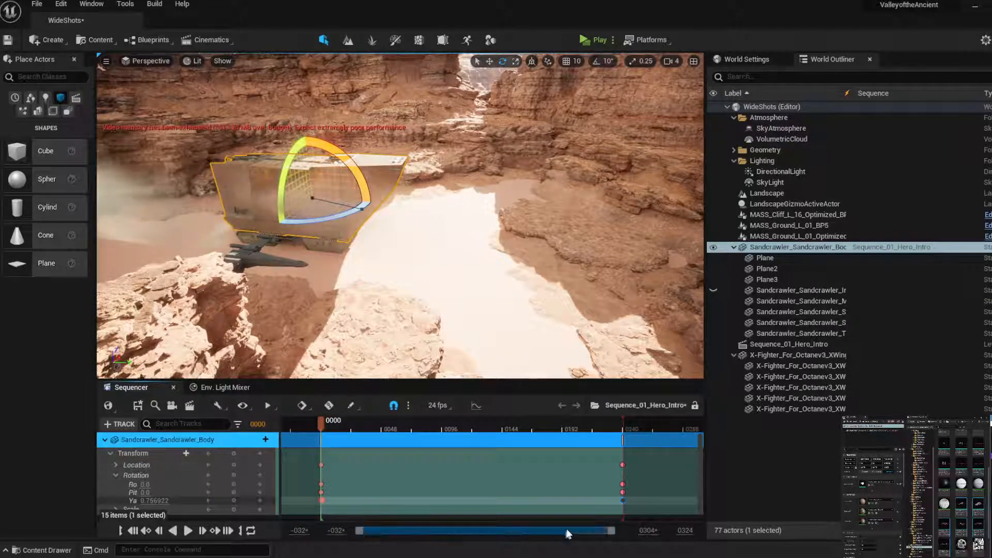
pyautogui.moveTo(611, 531); pyautogui.dragTo(417, 542)
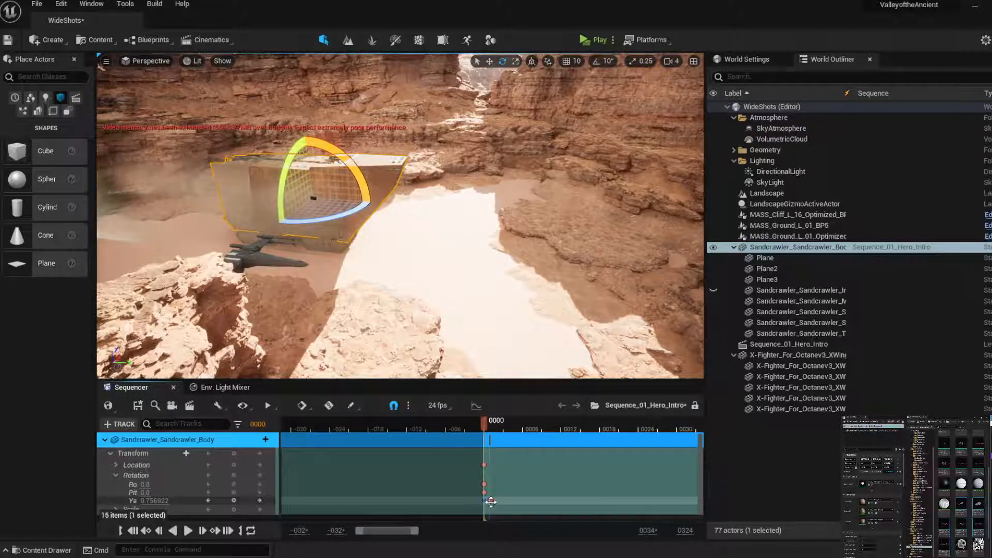
pyautogui.moveTo(491, 501); pyautogui.dragTo(484, 503)
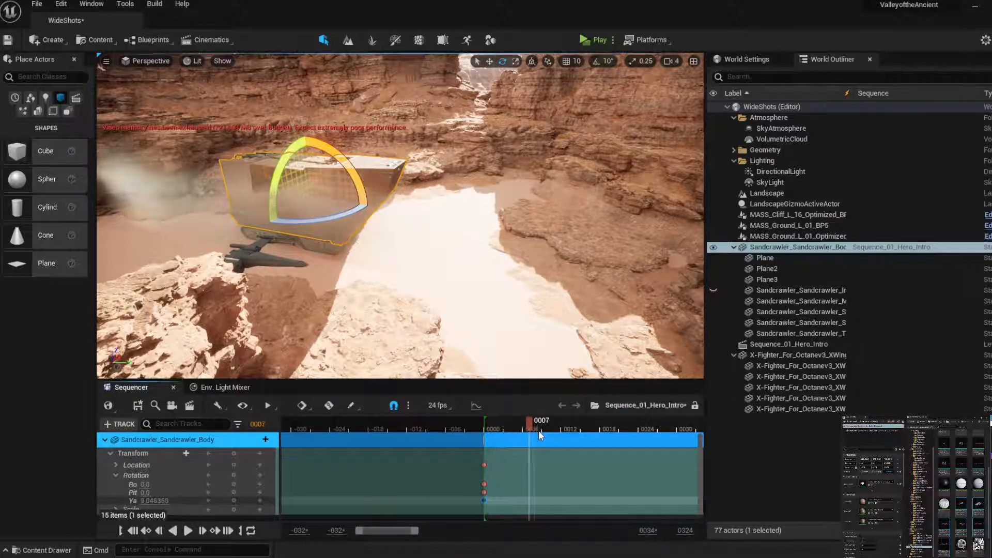
pyautogui.moveTo(539, 435); pyautogui.dragTo(670, 436)
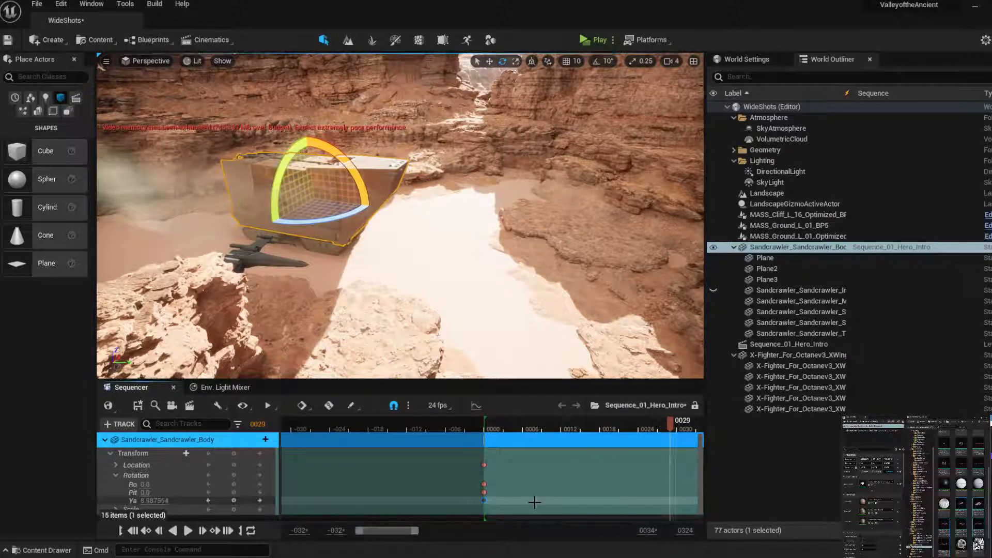
# Set the Sandcrawler's location and rotation keys at frame 0 to Linear interpolation
pyautogui.moveTo(533, 503); pyautogui.dragTo(446, 454)
pyautogui.rightClick(484, 465)
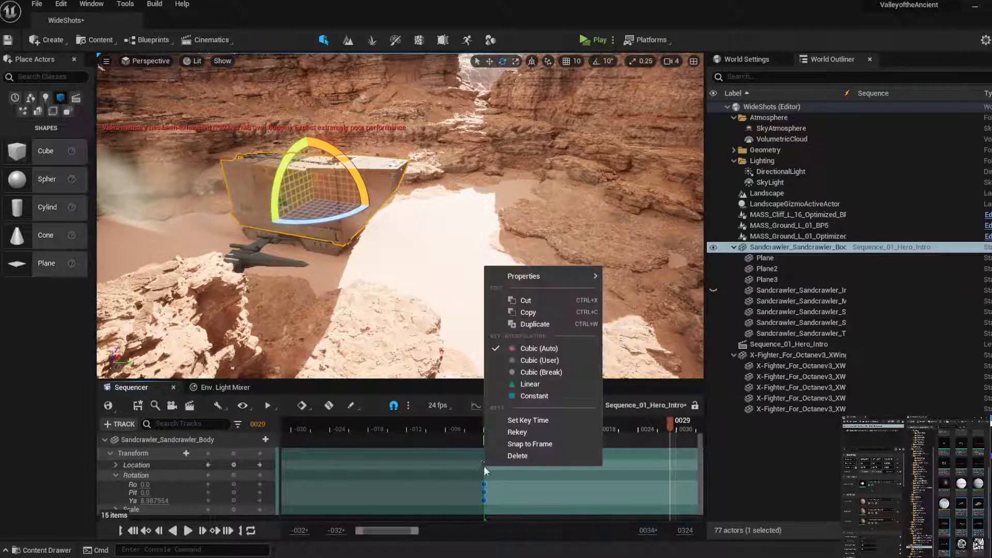
pyautogui.click(530, 384)
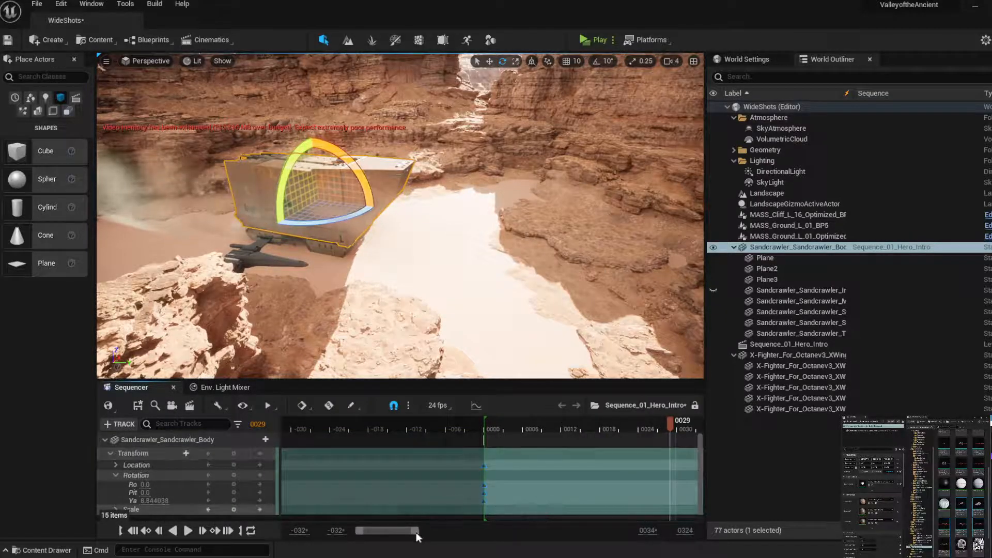
# Extend the visible timeline range beyond frame 240 and play the sandcrawler animation from frame 0
pyautogui.moveTo(417, 533); pyautogui.dragTo(665, 534)
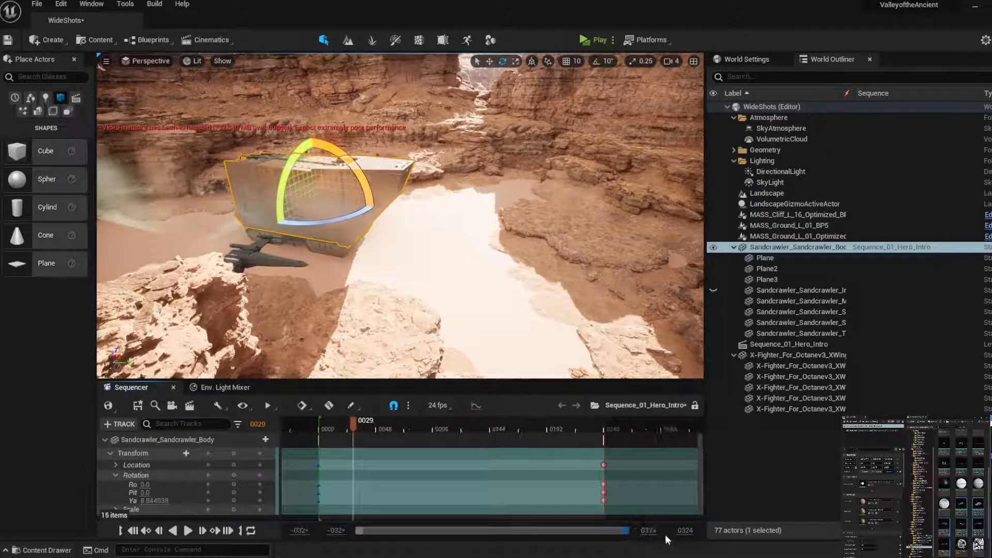
pyautogui.click(321, 423)
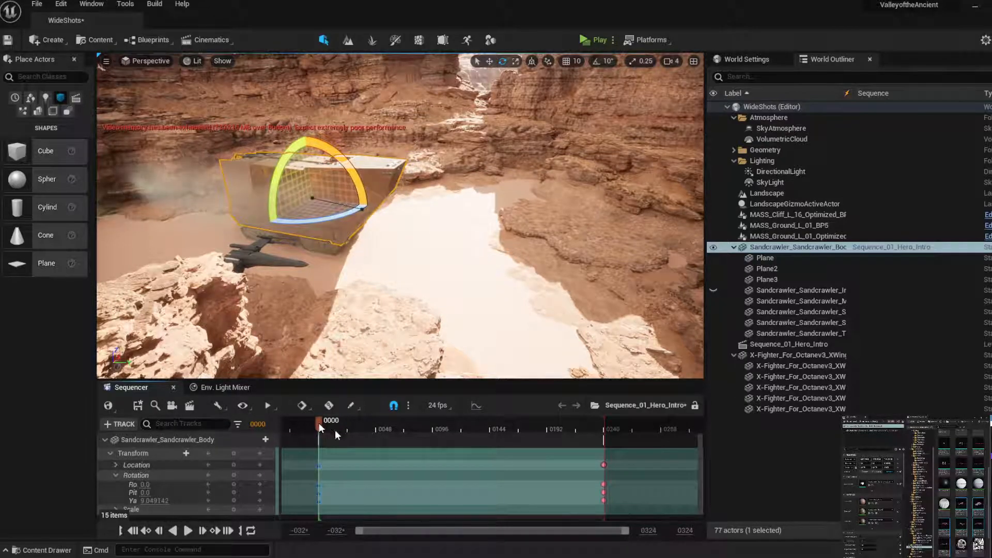
pyautogui.press('space')
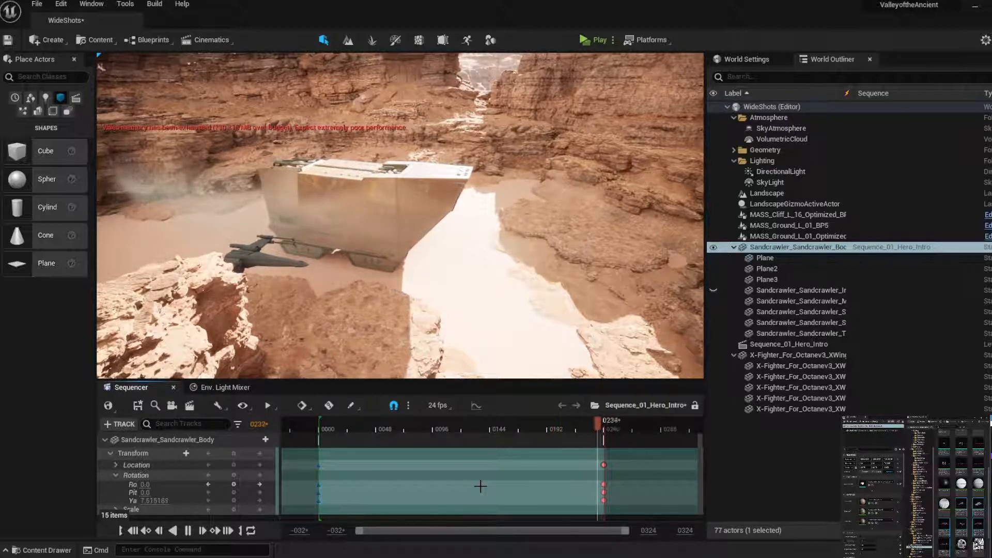
pyautogui.click(602, 465)
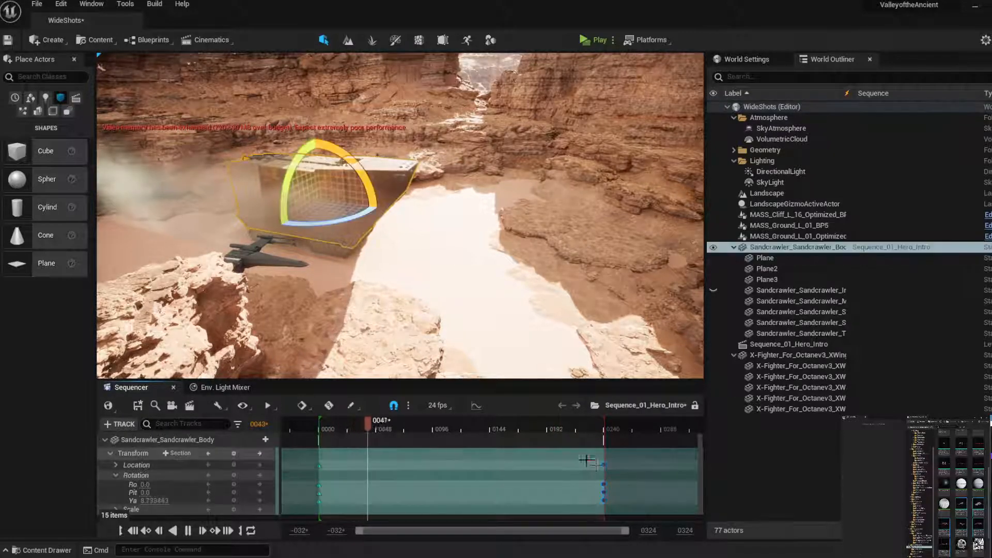
pyautogui.rightClick(603, 467)
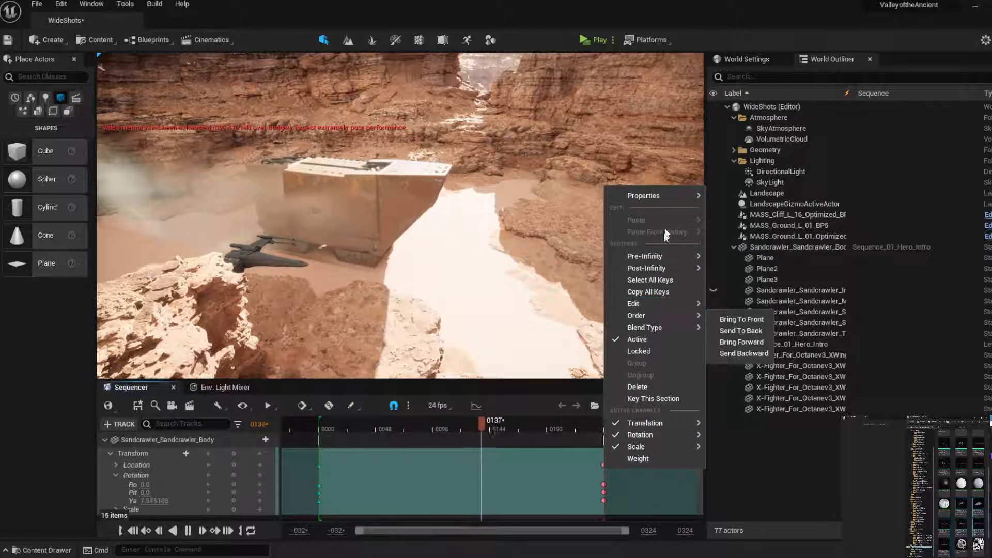
pyautogui.moveTo(635, 303)
pyautogui.click(621, 504)
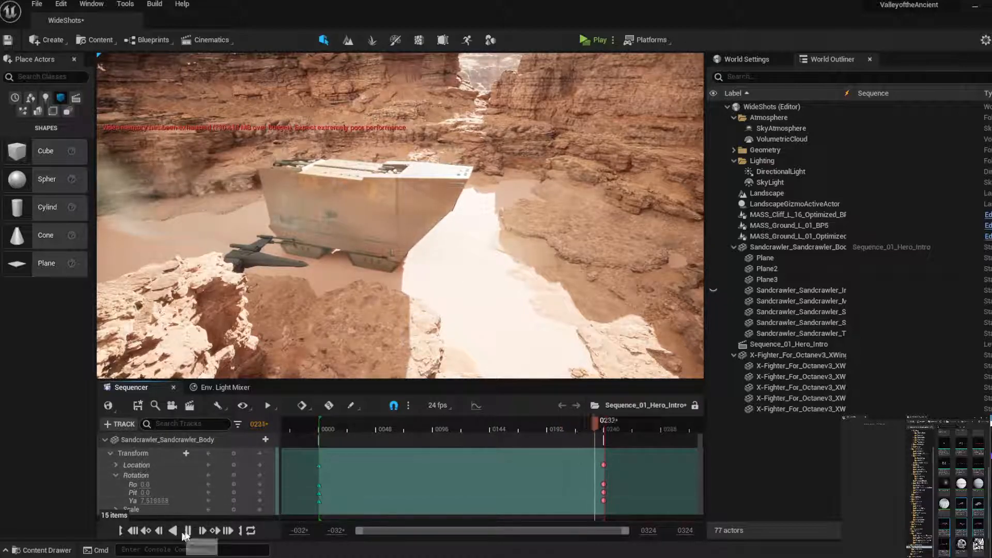
# Stop playback and set the interpolation of the sandcrawler body's location and rotation keys at frame 240 to Linear
pyautogui.click(187, 530)
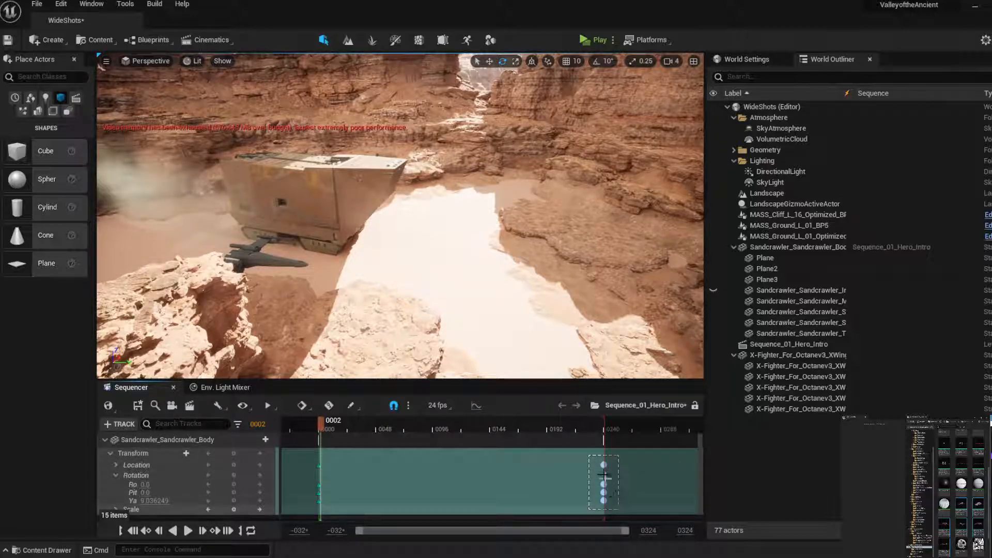
pyautogui.click(605, 467)
pyautogui.rightClick(605, 466)
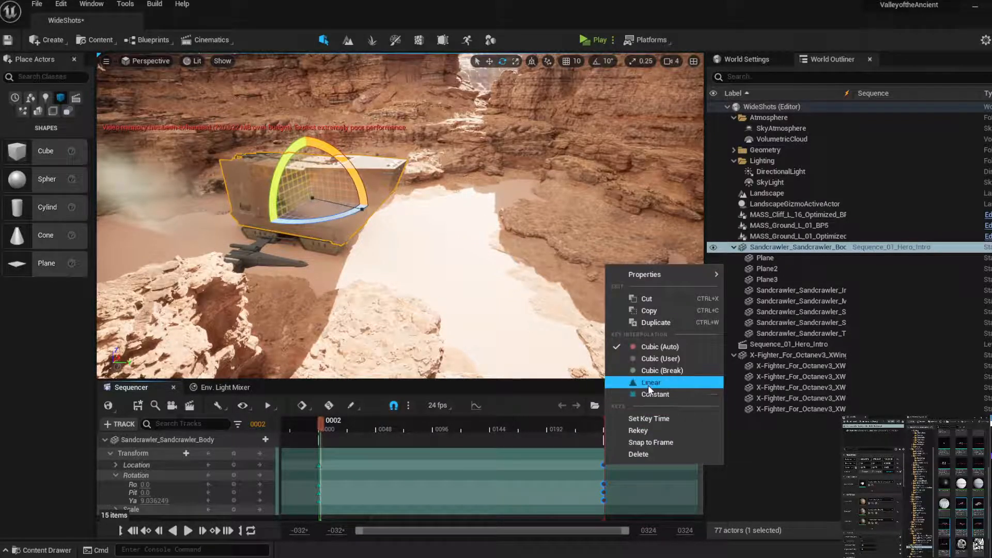
pyautogui.click(648, 386)
# Set the sandcrawler body's yaw at frame 0 to about 18.5 degrees, checking its heading from above
pyautogui.moveTo(439, 206); pyautogui.dragTo(496, 264, button='right')
pyautogui.press('a')
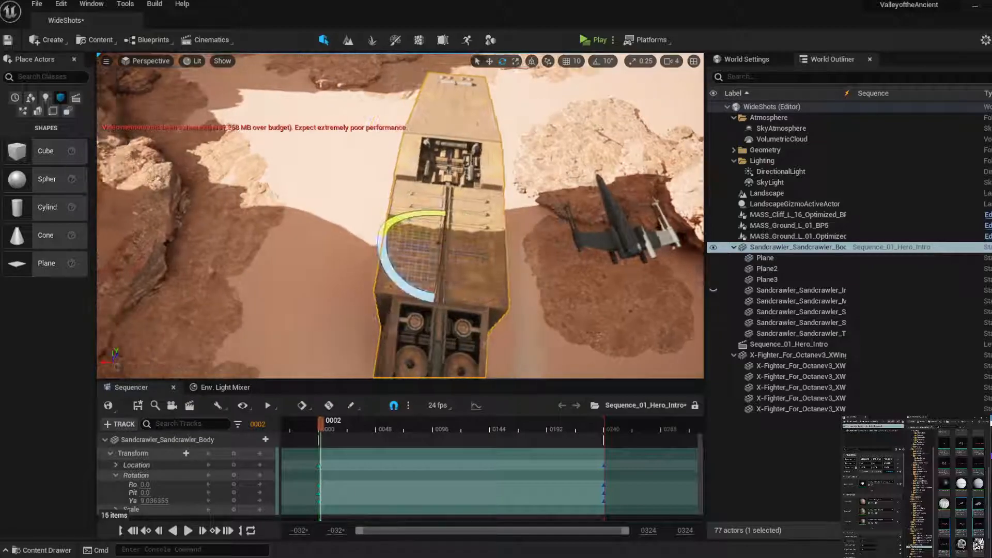
pyautogui.press('a')
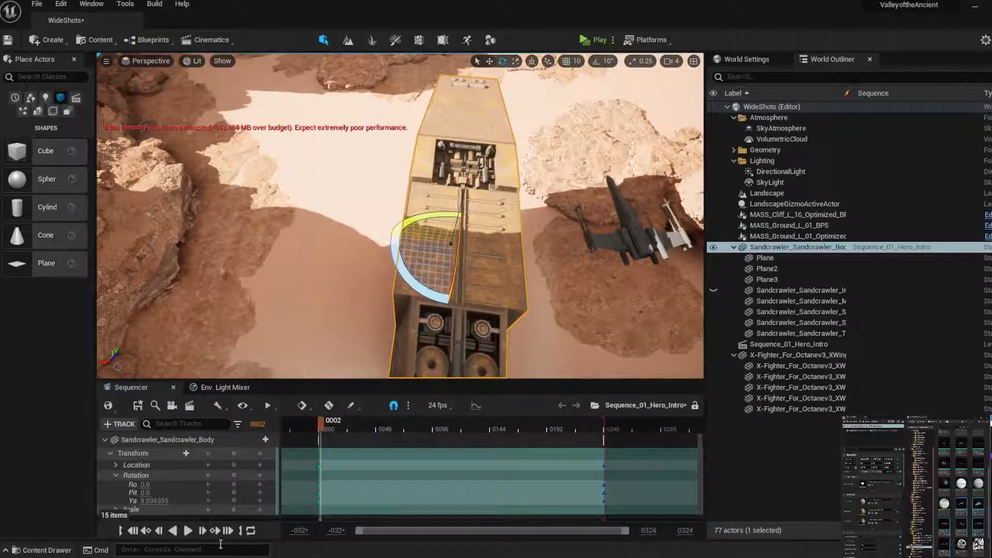
pyautogui.click(158, 531)
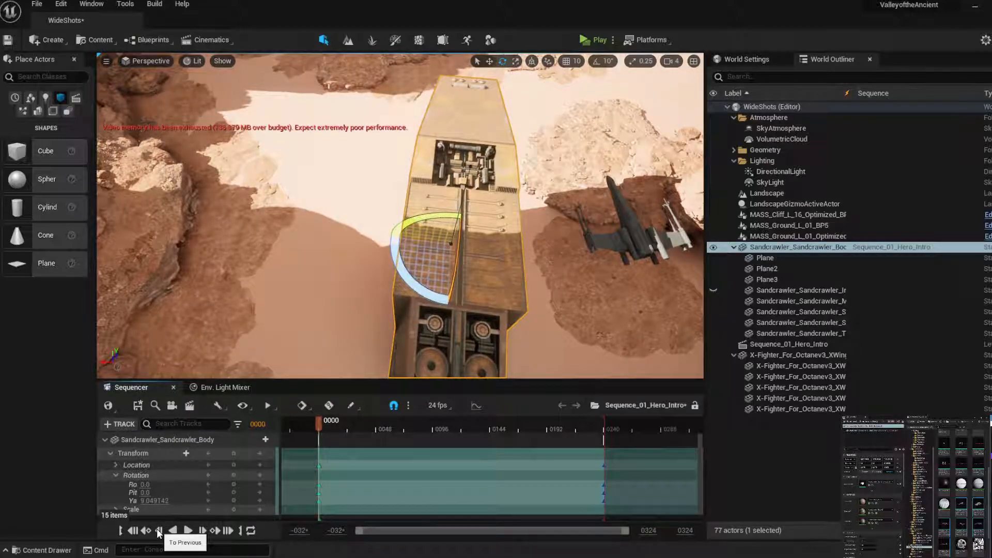
pyautogui.moveTo(155, 501)
pyautogui.mouseDown()
pyautogui.moveTo(179, 501)
pyautogui.moveTo(160, 498)
pyautogui.mouseUp()
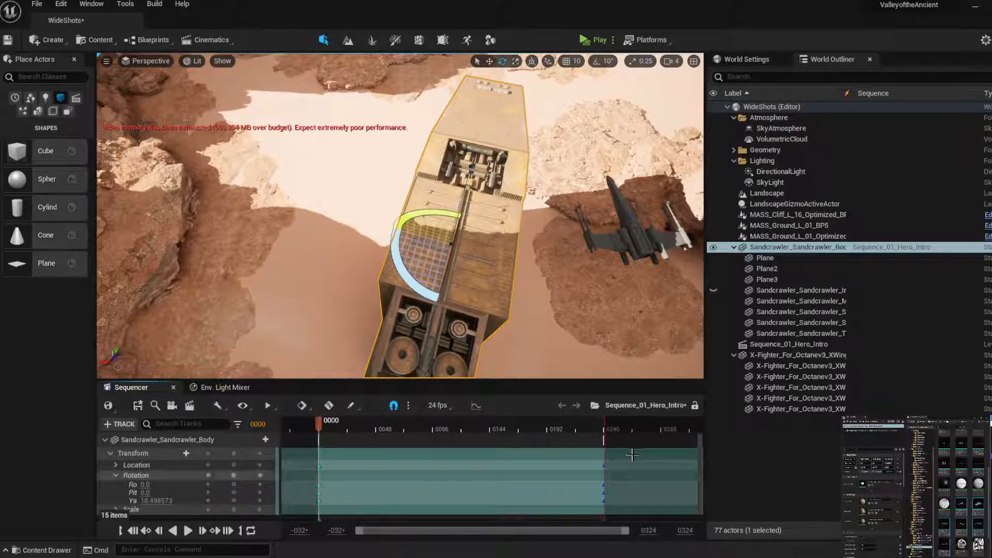
# Rotate the sandcrawler body at frame 240 to a yaw of about 19.5 degrees and scrub back to the start
pyautogui.click(604, 430)
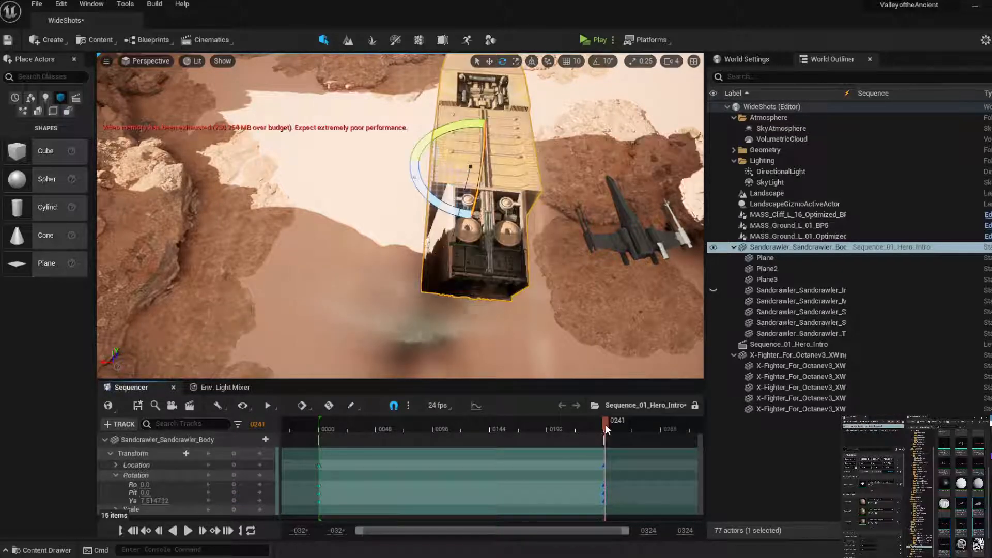
pyautogui.click(160, 532)
pyautogui.click(160, 531)
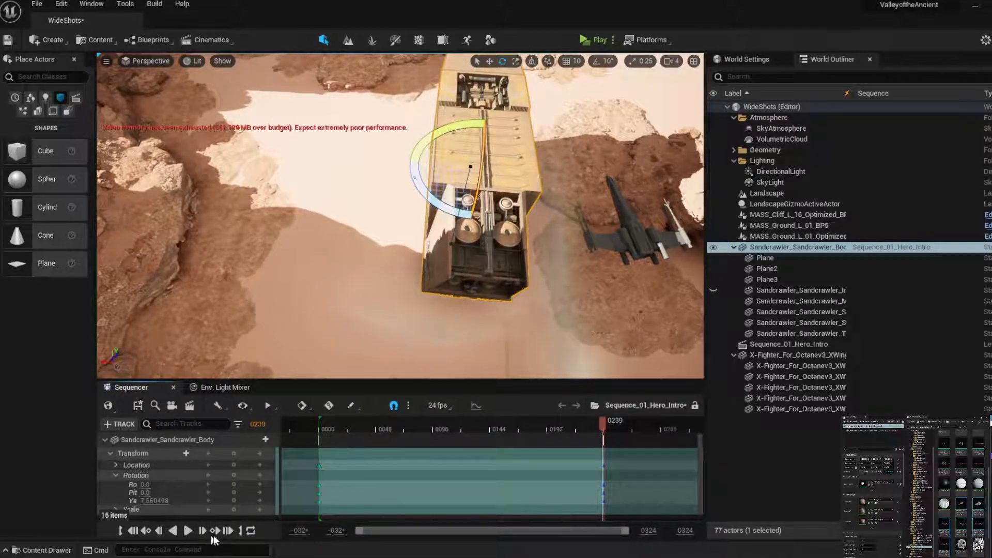
pyautogui.click(202, 531)
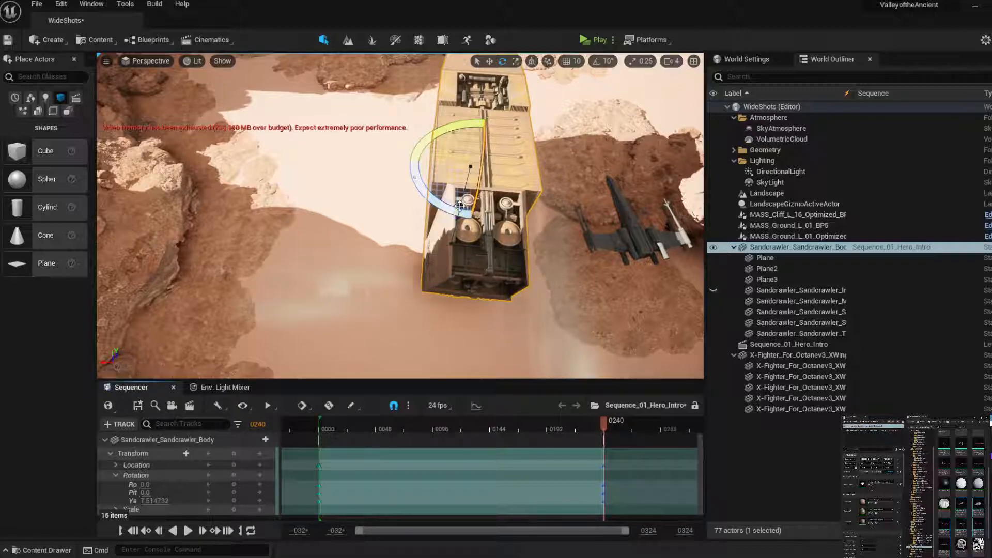
pyautogui.moveTo(451, 218); pyautogui.dragTo(351, 228)
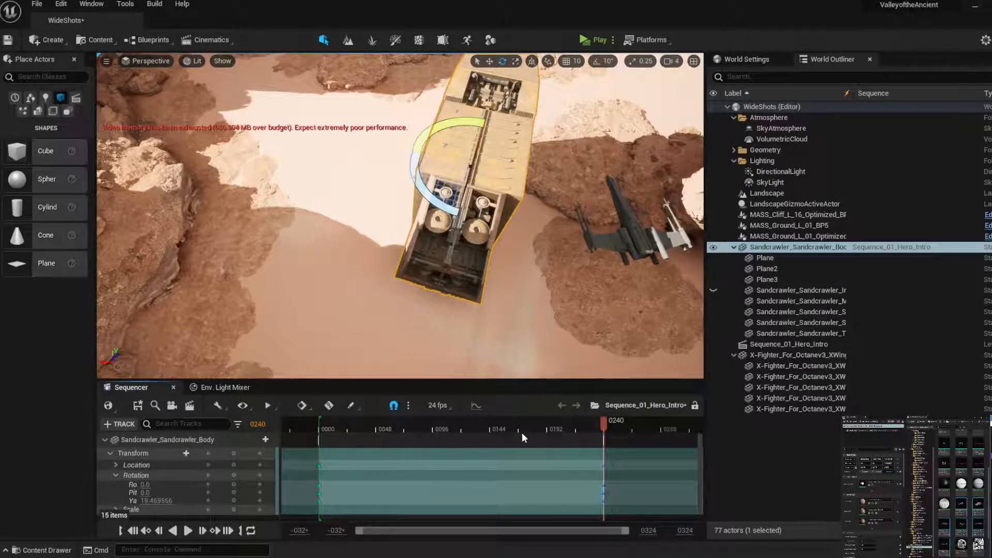
pyautogui.moveTo(522, 432); pyautogui.dragTo(317, 437)
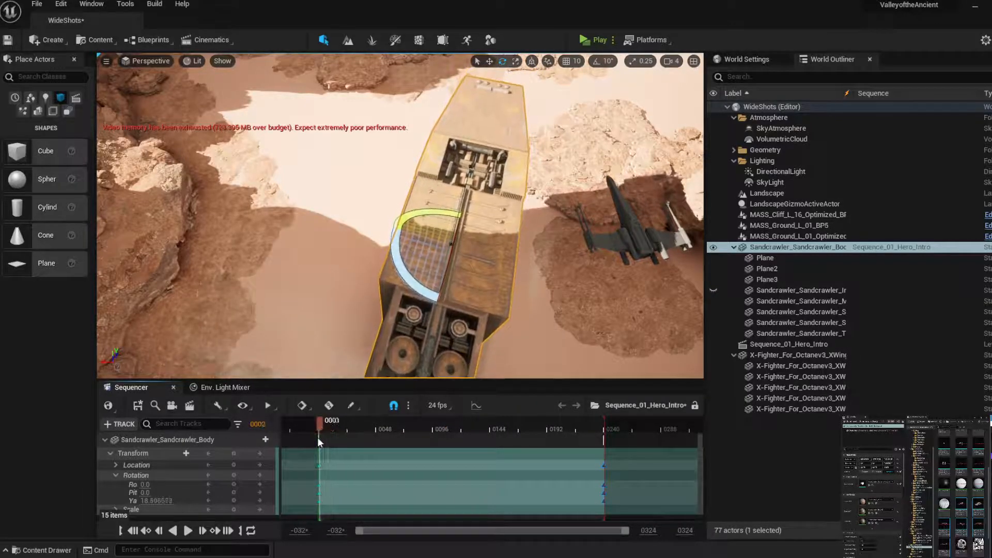
# Rotate the MASS_Cliff_XL_01_BP3 cliff wall by about 4 degrees
pyautogui.moveTo(438, 279); pyautogui.dragTo(438, 280, button='right')
pyautogui.scroll(-6, 438, 280)
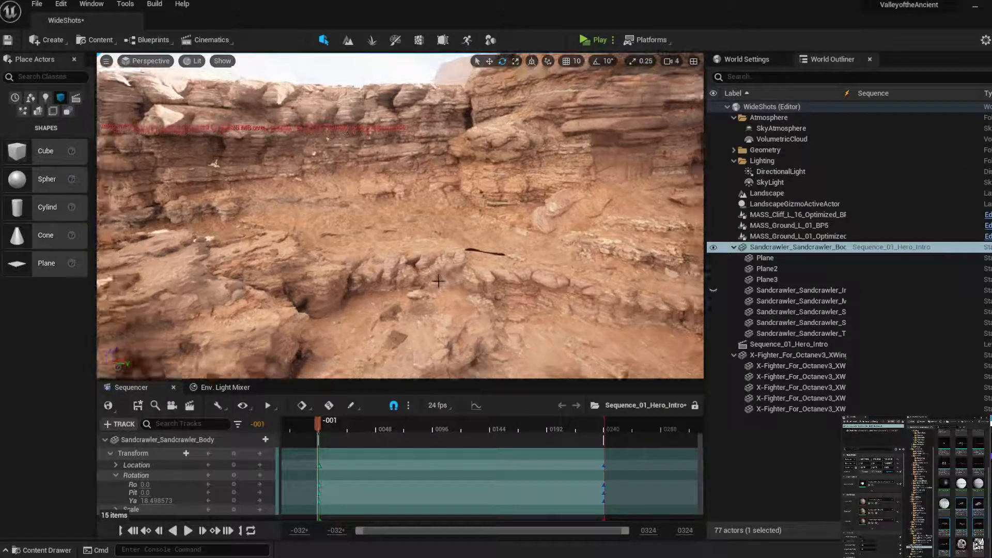
pyautogui.moveTo(505, 266); pyautogui.dragTo(505, 266, button='right')
pyautogui.click(397, 220)
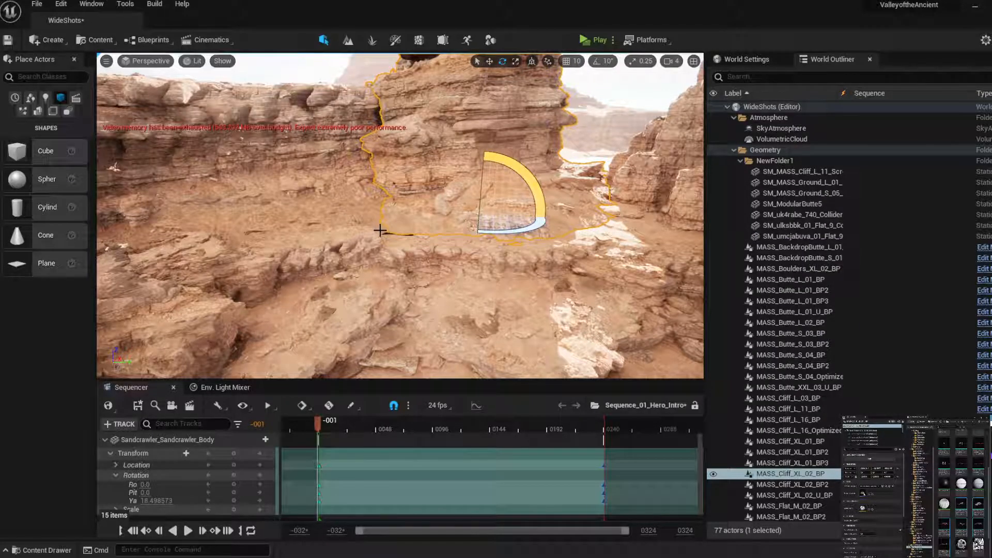
pyautogui.hotkey('ctrl', 'd')
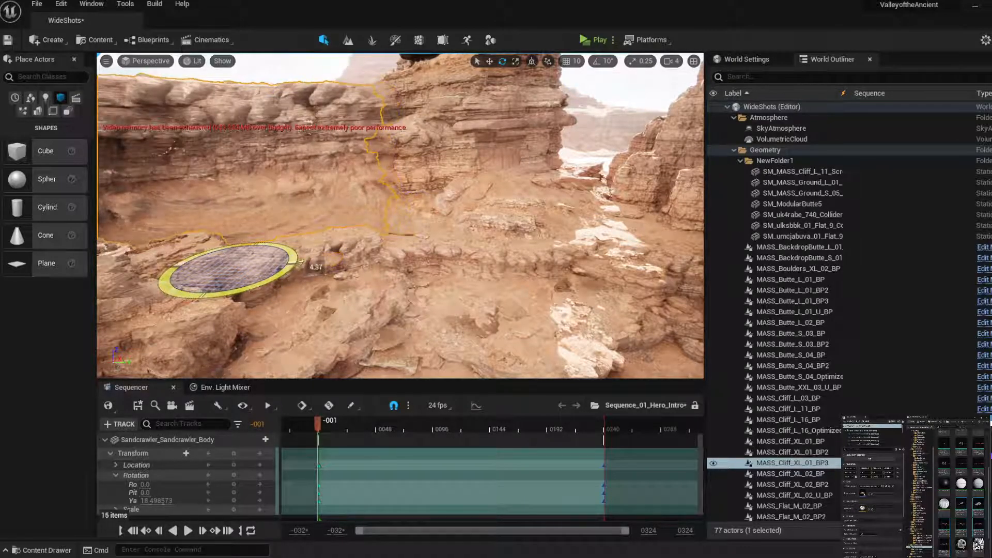
# Move the MASS_Cliff_XL_01_BP3 cliff wall sideways so it overlaps the neighbouring tall butte further, and deselect it
pyautogui.click(489, 62)
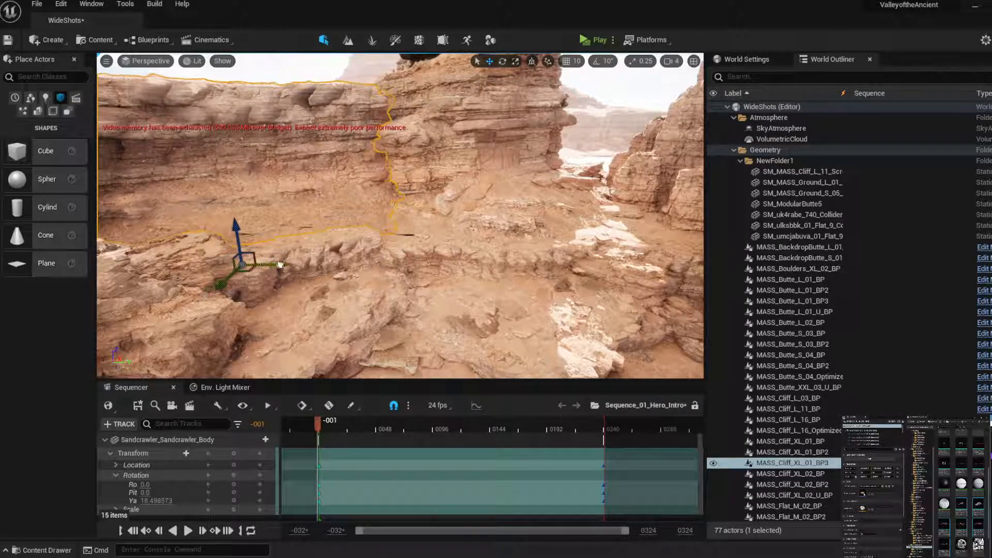
pyautogui.moveTo(280, 265)
pyautogui.mouseDown()
pyautogui.moveTo(305, 269)
pyautogui.moveTo(267, 281)
pyautogui.moveTo(273, 275)
pyautogui.mouseUp()
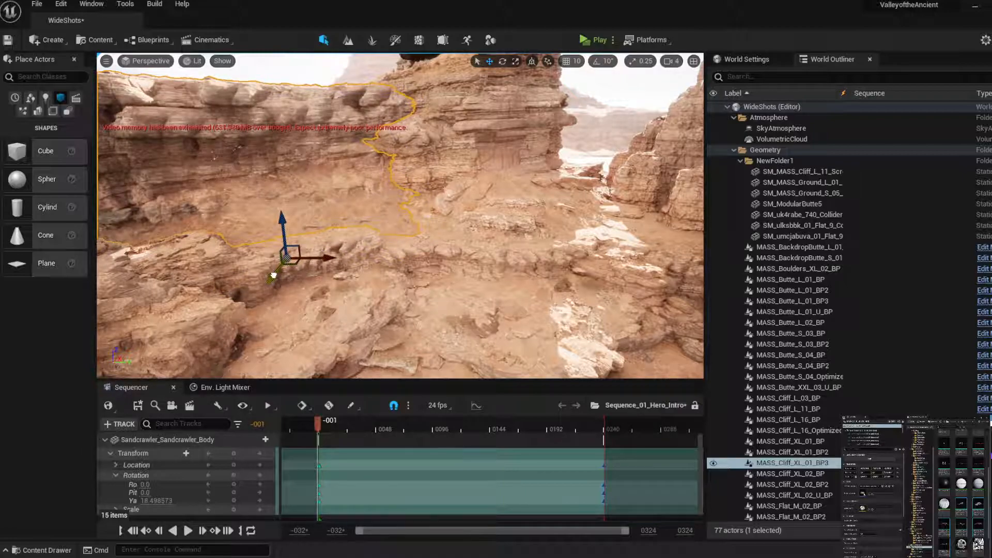
pyautogui.scroll(-3, 379, 217)
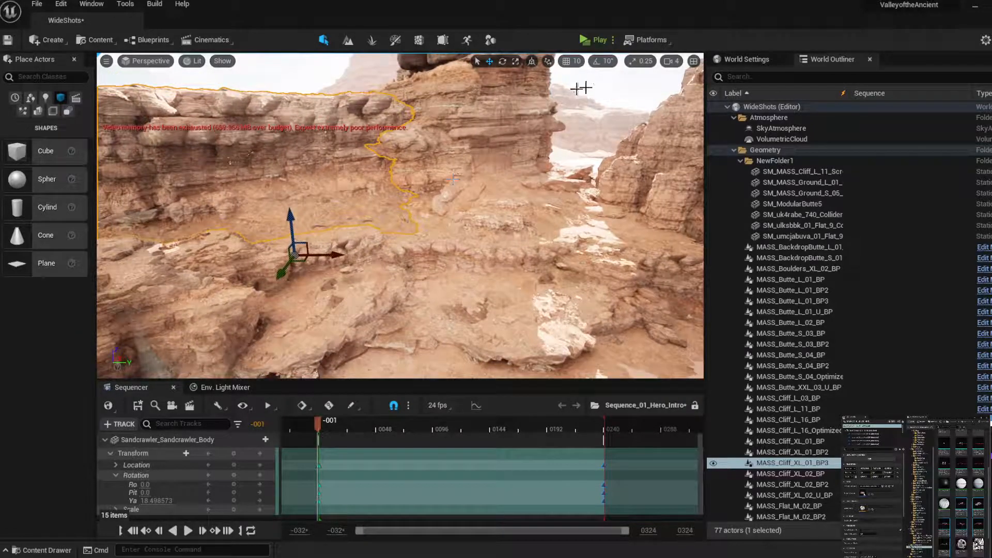
pyautogui.click(606, 87)
# Raise the dust planes Plane2 and Plane behind the sandcrawler slightly
pyautogui.scroll(-6, 494, 296)
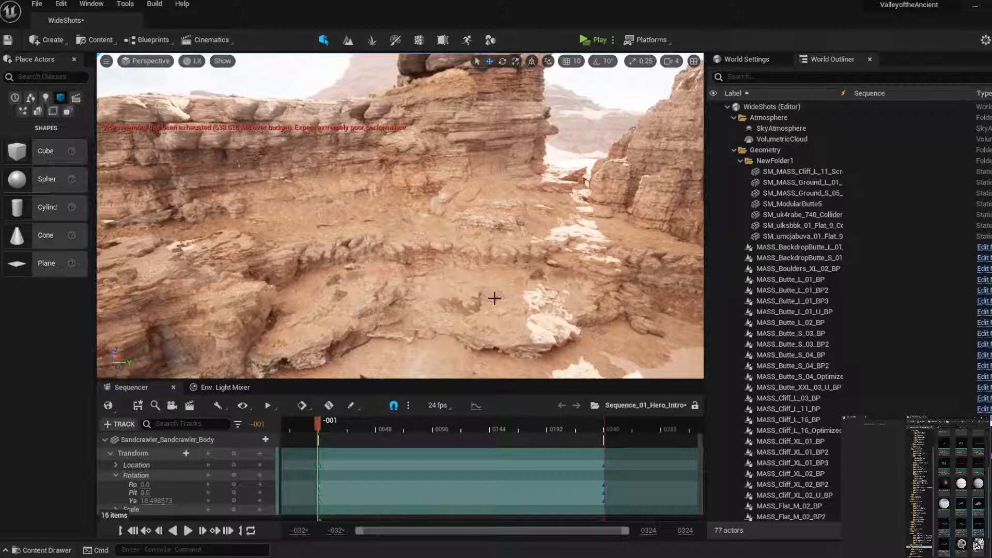
pyautogui.scroll(-4, 494, 298)
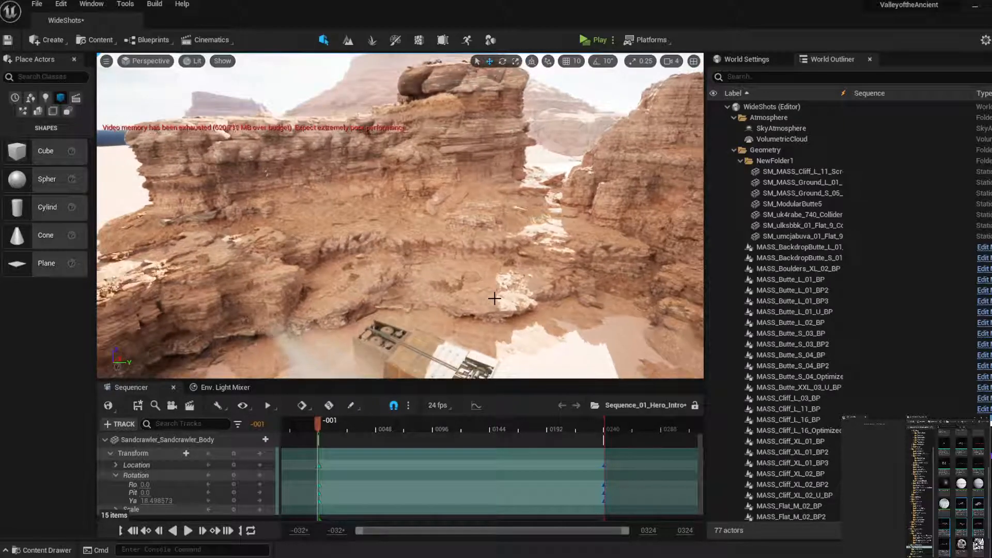
pyautogui.scroll(-4, 494, 299)
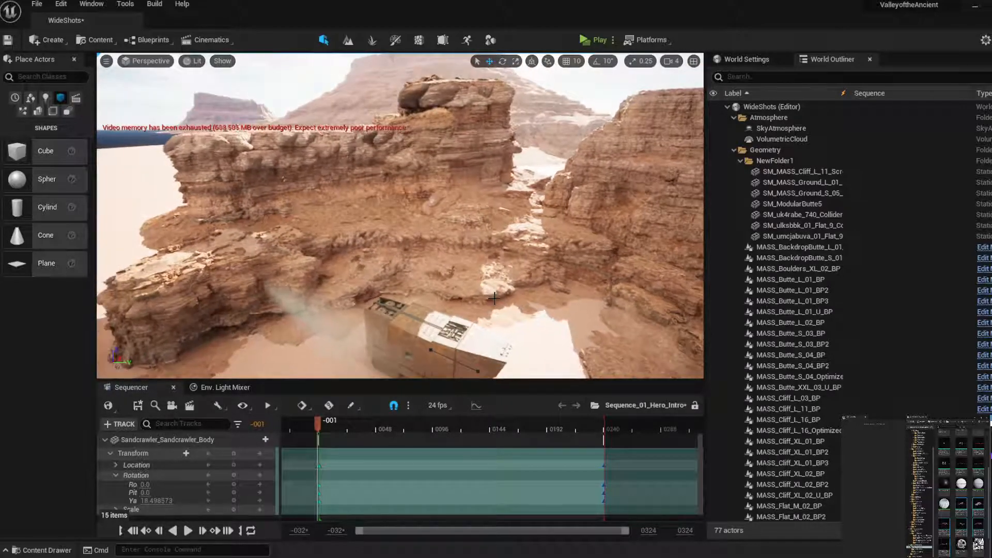
pyautogui.scroll(-2, 494, 298)
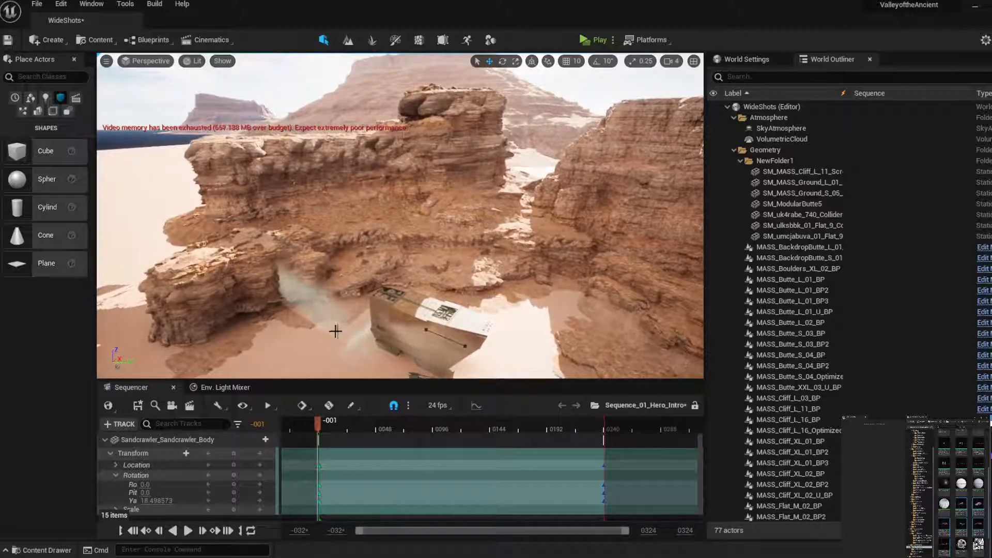
pyautogui.click(321, 322)
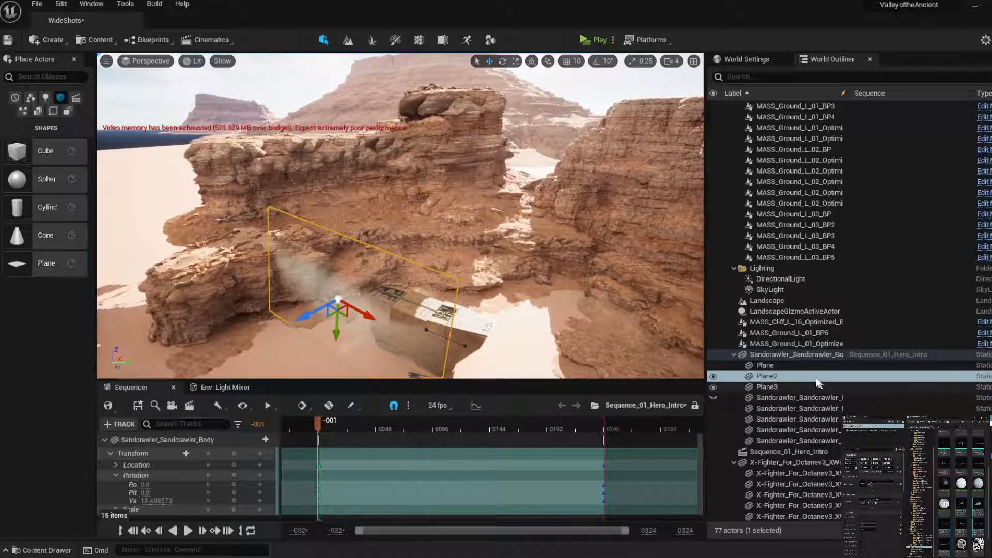
pyautogui.click(777, 387)
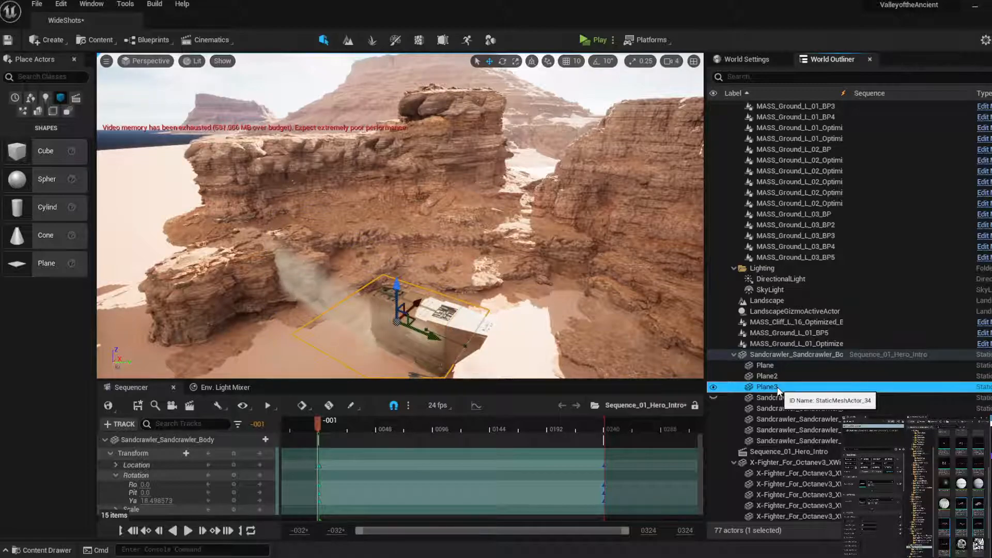
pyautogui.click(778, 376)
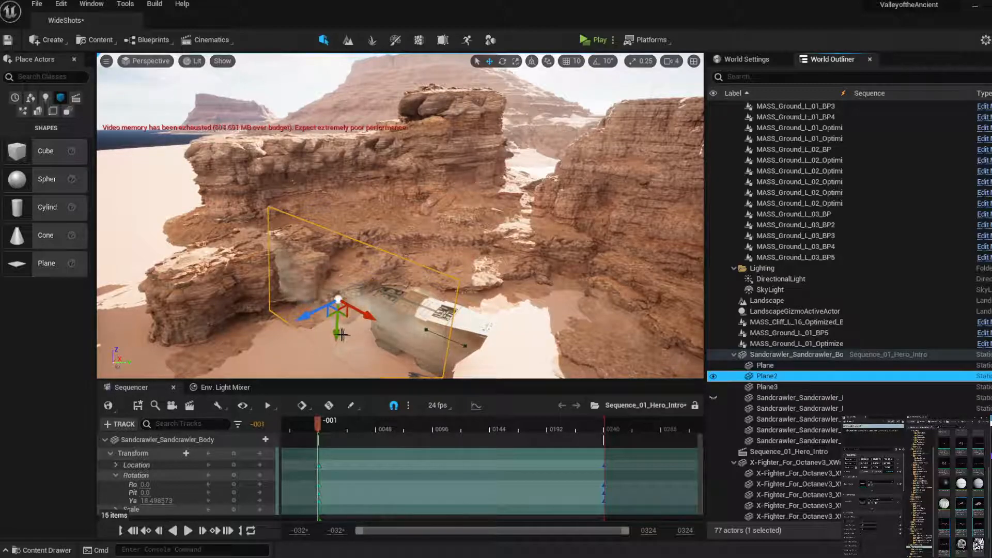
pyautogui.moveTo(338, 334); pyautogui.dragTo(337, 331)
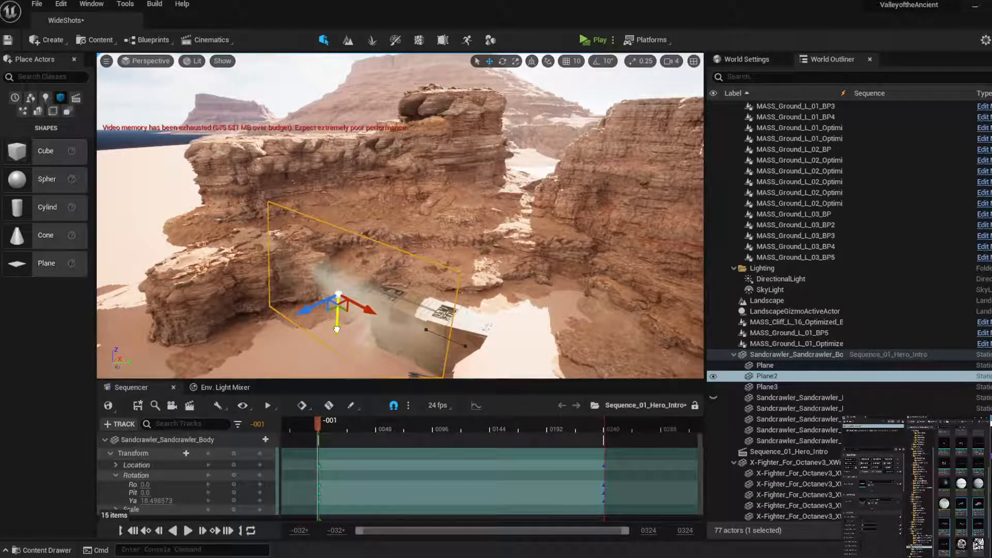
pyautogui.click(765, 366)
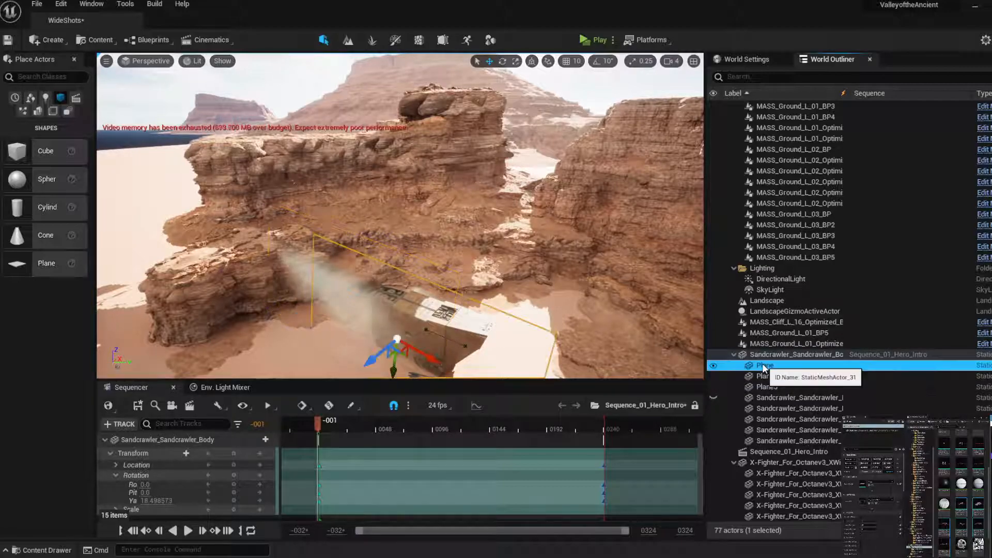
pyautogui.click(394, 365)
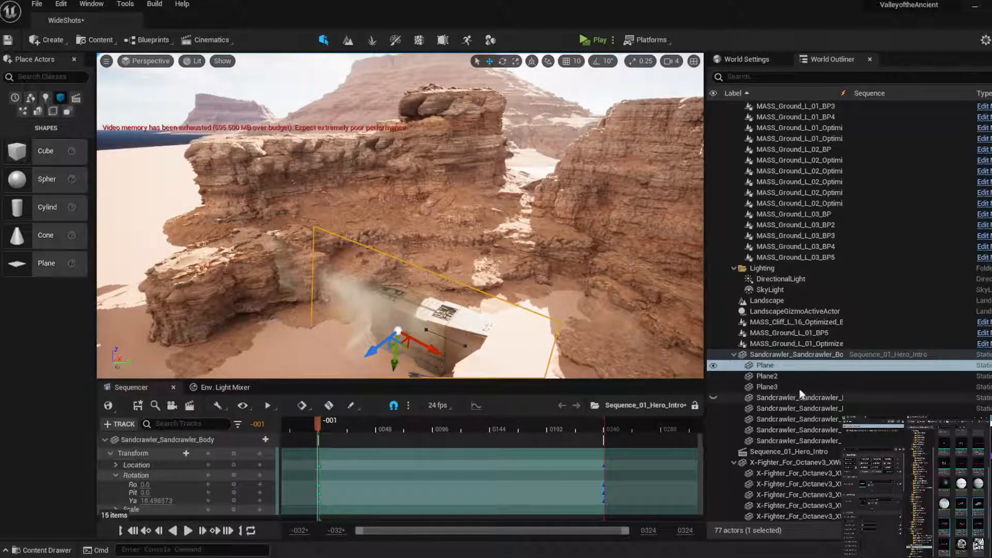
# Scale the dust plane Plane2 narrower, move it closer to the rear of the sandcrawler, and deselect it
pyautogui.click(767, 386)
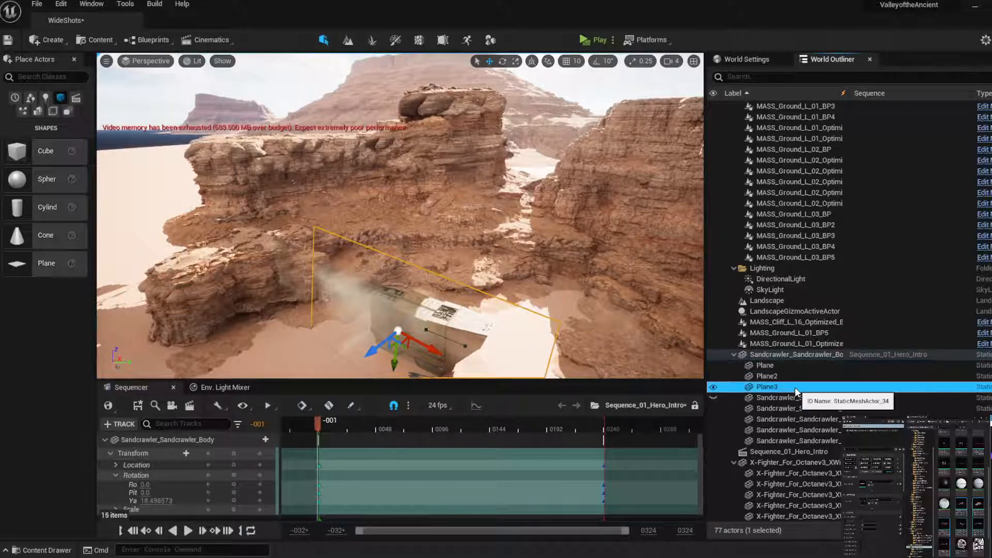
pyautogui.click(502, 61)
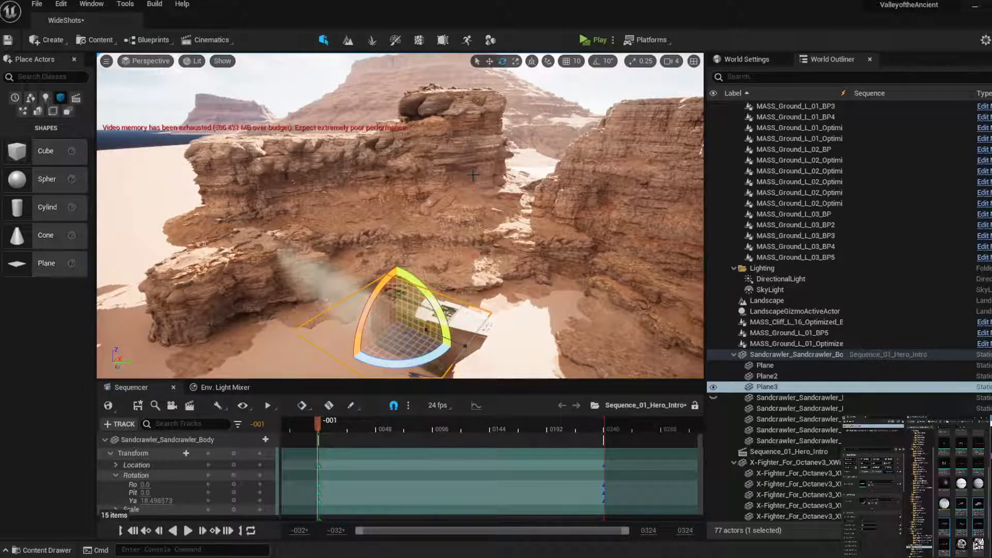
pyautogui.moveTo(484, 188); pyautogui.dragTo(496, 233, button='middle')
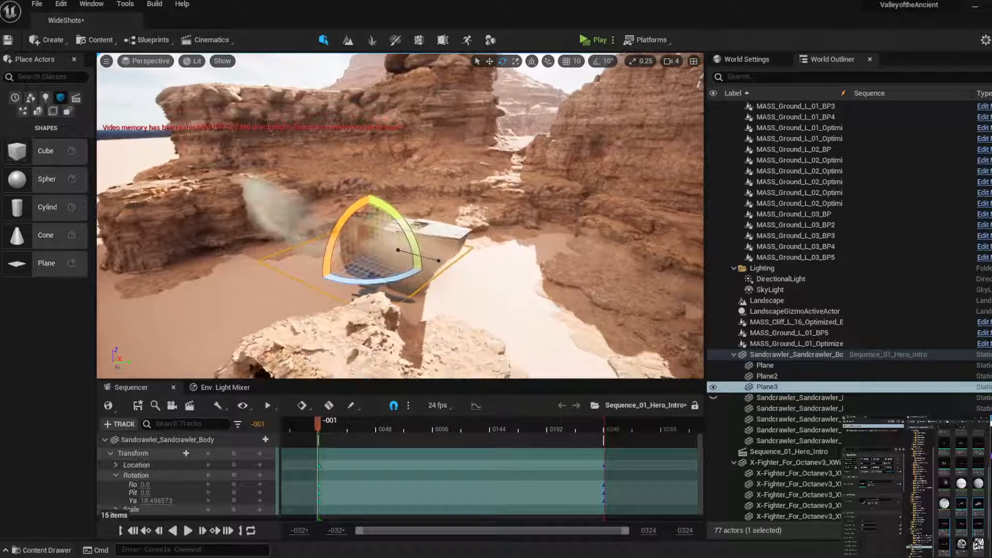
pyautogui.click(268, 208)
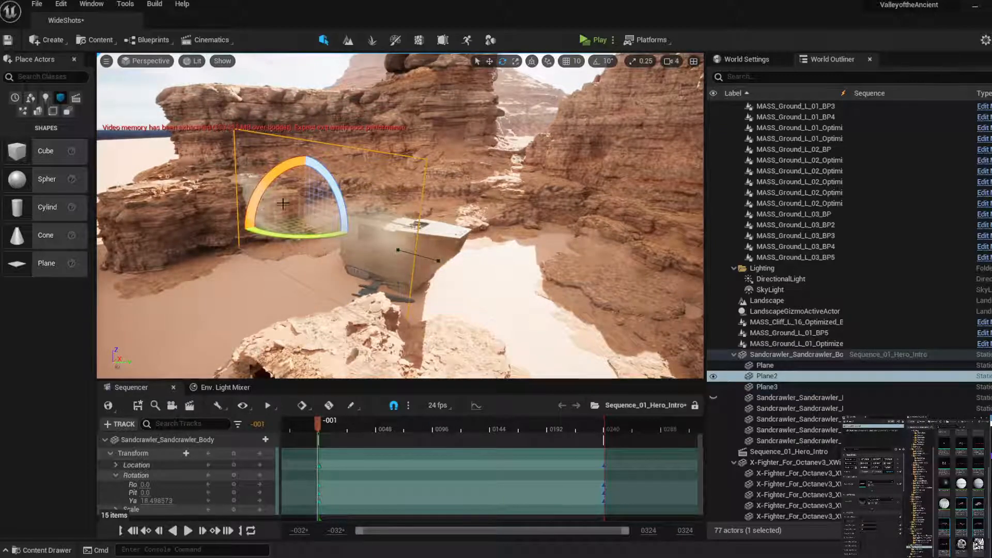
pyautogui.click(516, 61)
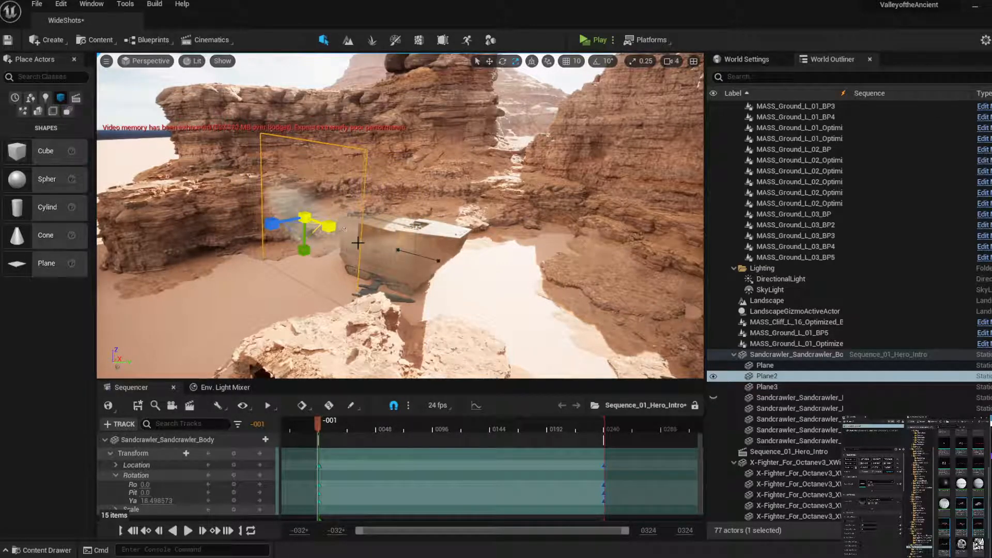
pyautogui.click(490, 61)
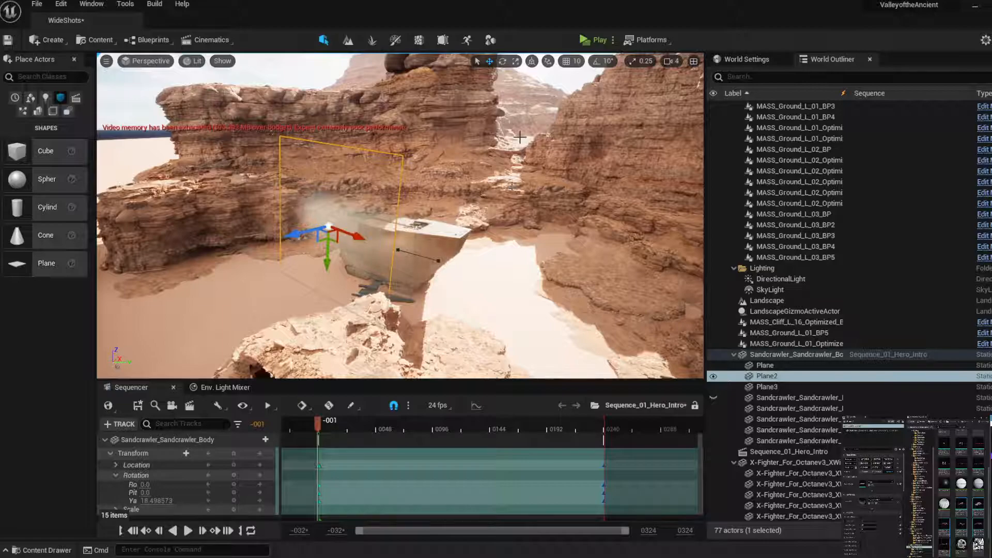
pyautogui.click(549, 77)
# Select the X-Fighter beside the sandcrawler and move it up off the ground and out over the foreground
pyautogui.moveTo(498, 195); pyautogui.dragTo(515, 175, button='right')
pyautogui.press('d')
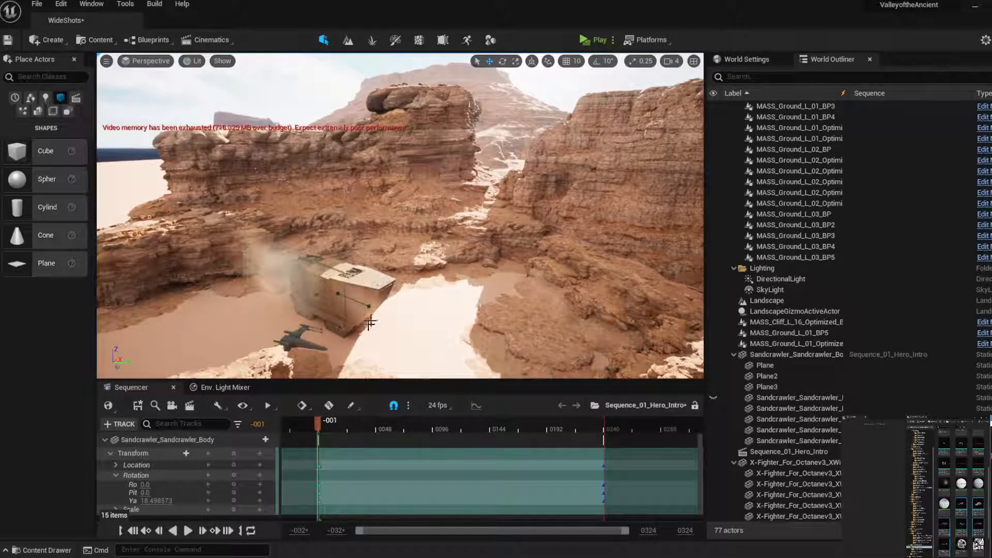
pyautogui.moveTo(415, 277); pyautogui.dragTo(418, 279, button='right')
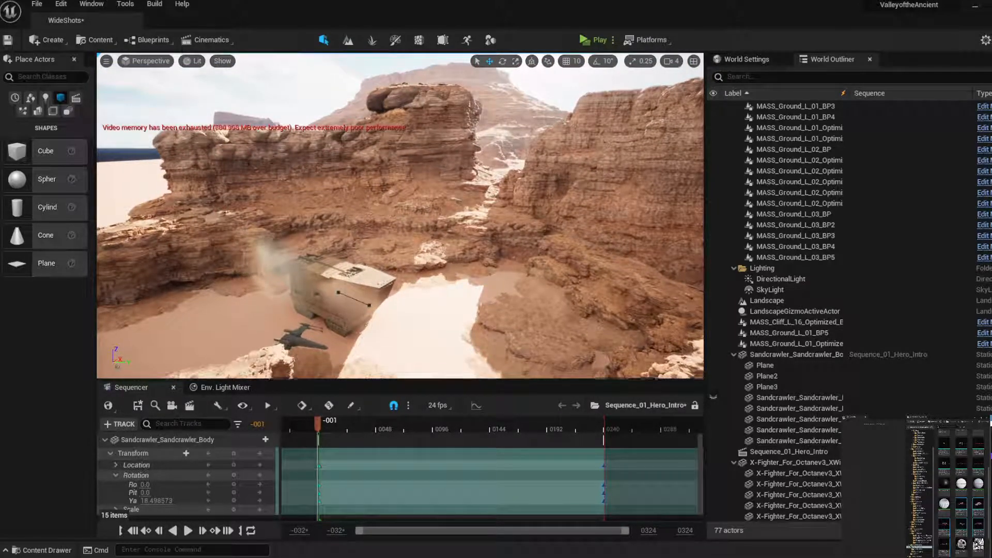
pyautogui.click(302, 340)
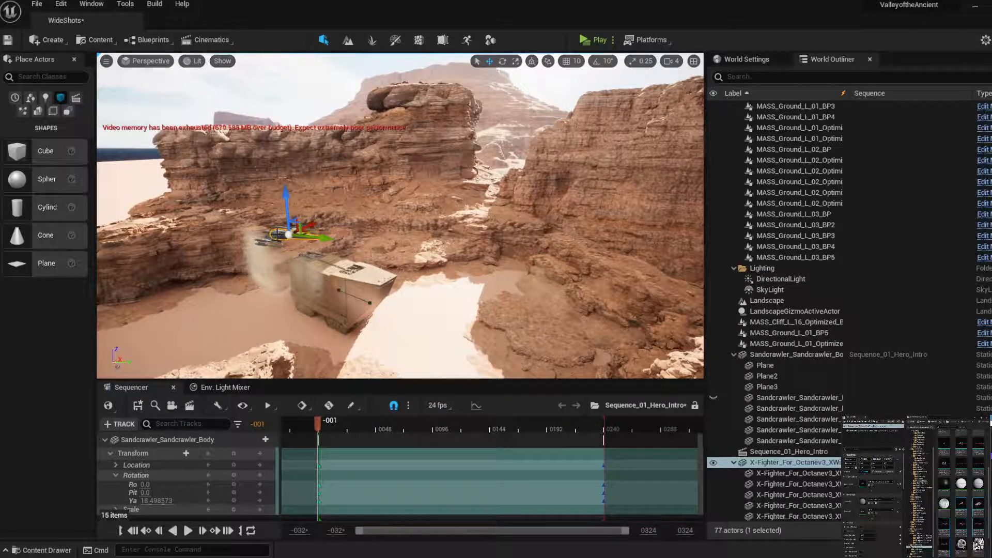
pyautogui.moveTo(430, 255); pyautogui.dragTo(347, 374)
pyautogui.moveTo(380, 250); pyautogui.dragTo(380, 250, button='right')
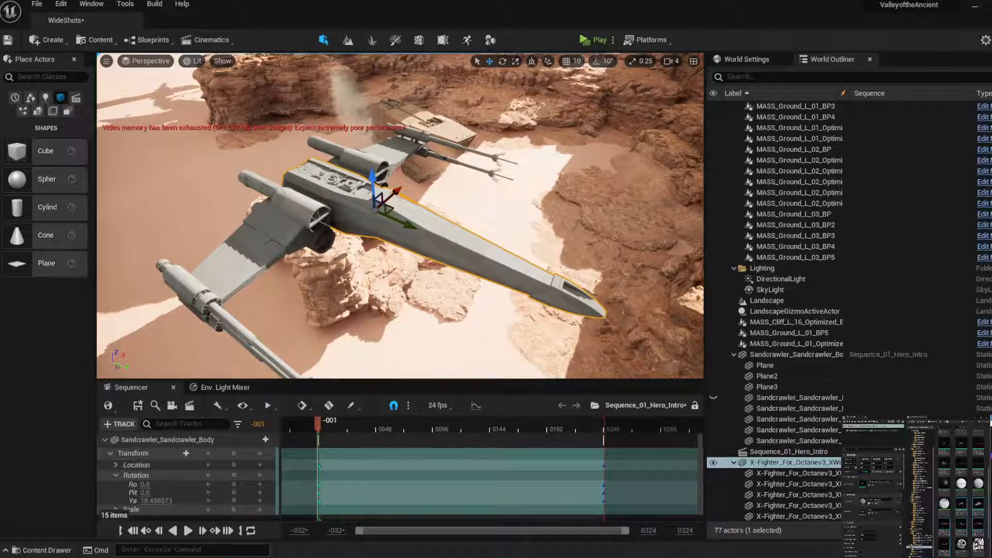
# Apply the red-striped white body material to the X-Fighter's fuselage
pyautogui.click(810, 464)
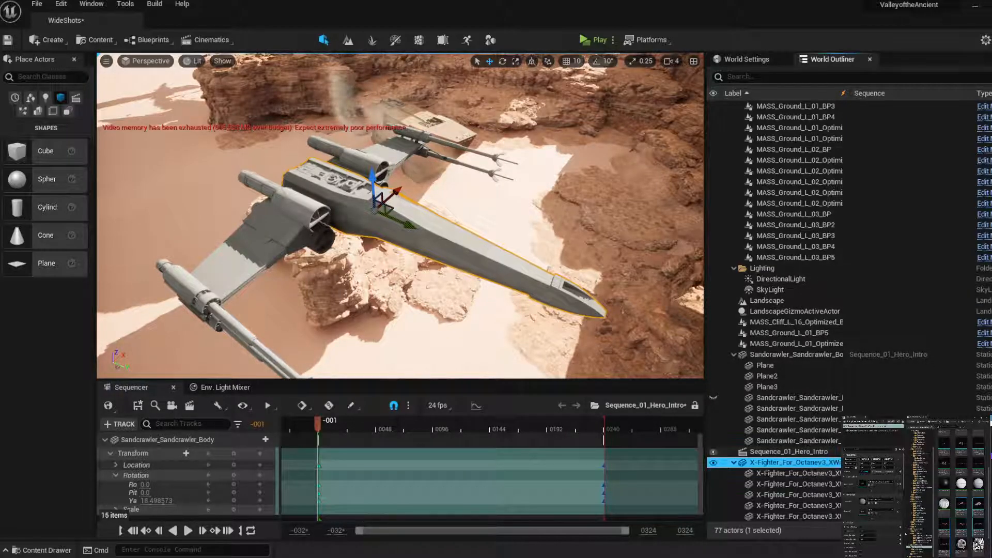
pyautogui.scroll(-1, 965, 547)
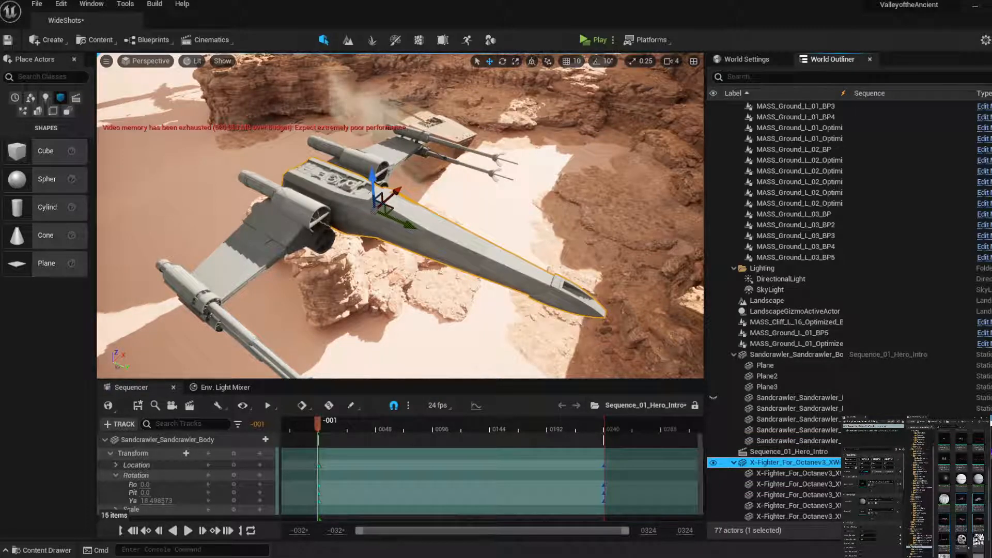
pyautogui.moveTo(963, 541); pyautogui.dragTo(872, 502)
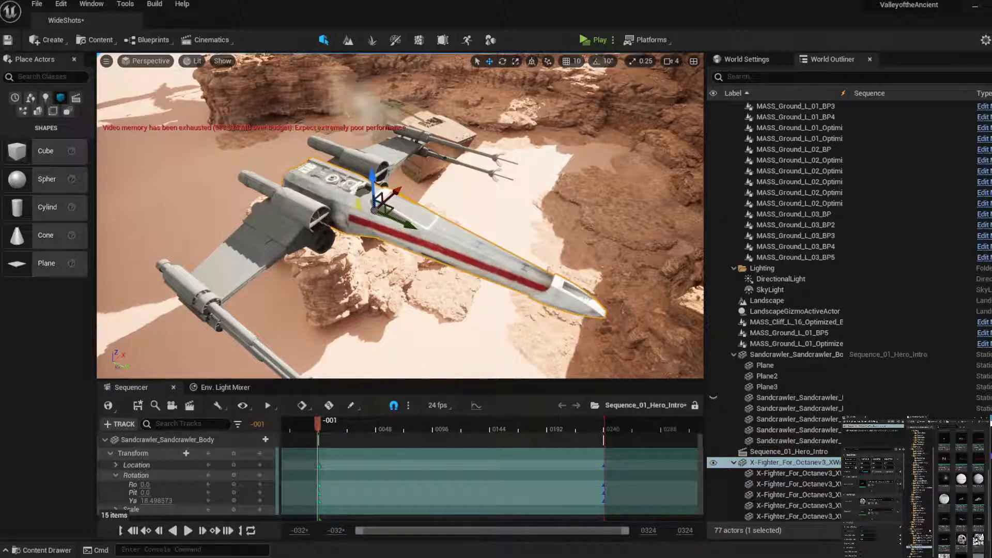
# Apply the matching white and red wing material to each of the X-Fighter's four wing parts
pyautogui.click(826, 483)
pyautogui.moveTo(961, 539); pyautogui.dragTo(871, 502)
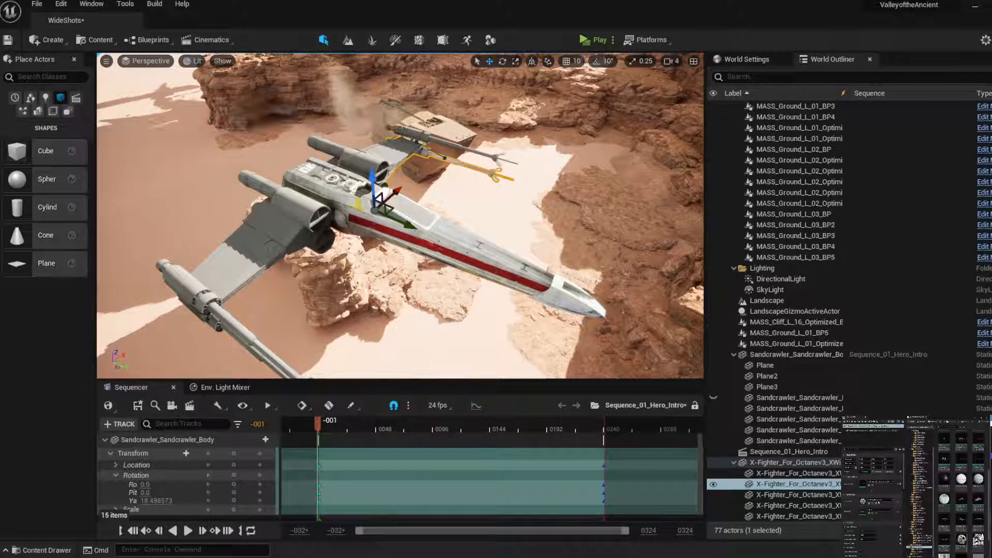
pyautogui.click(817, 495)
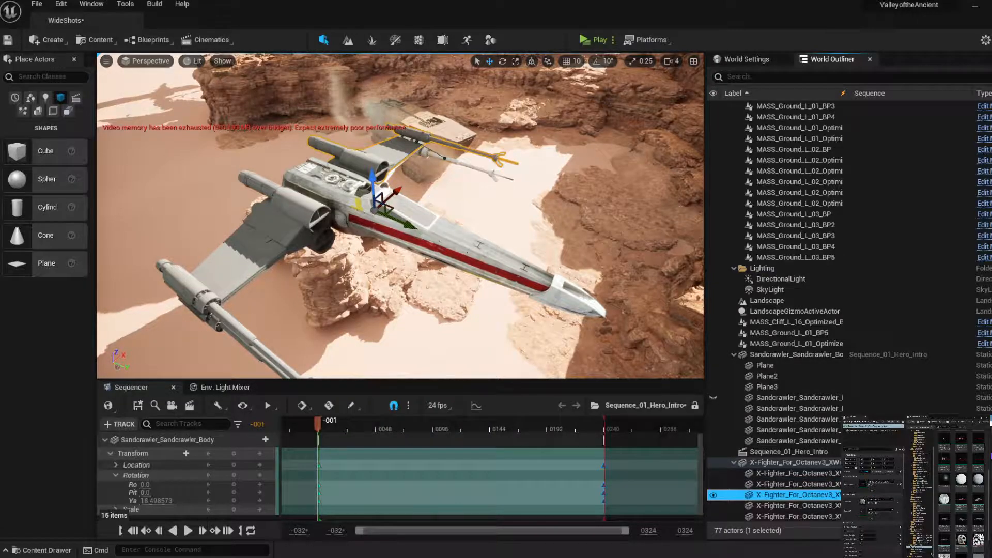
pyautogui.moveTo(978, 539); pyautogui.dragTo(978, 540)
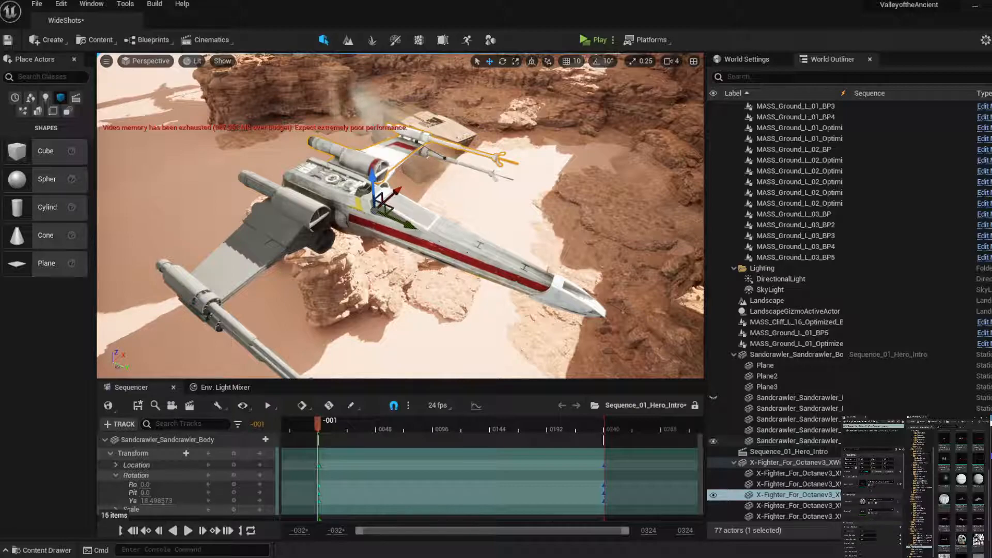
pyautogui.click(814, 506)
pyautogui.moveTo(978, 539); pyautogui.dragTo(871, 502)
pyautogui.click(819, 517)
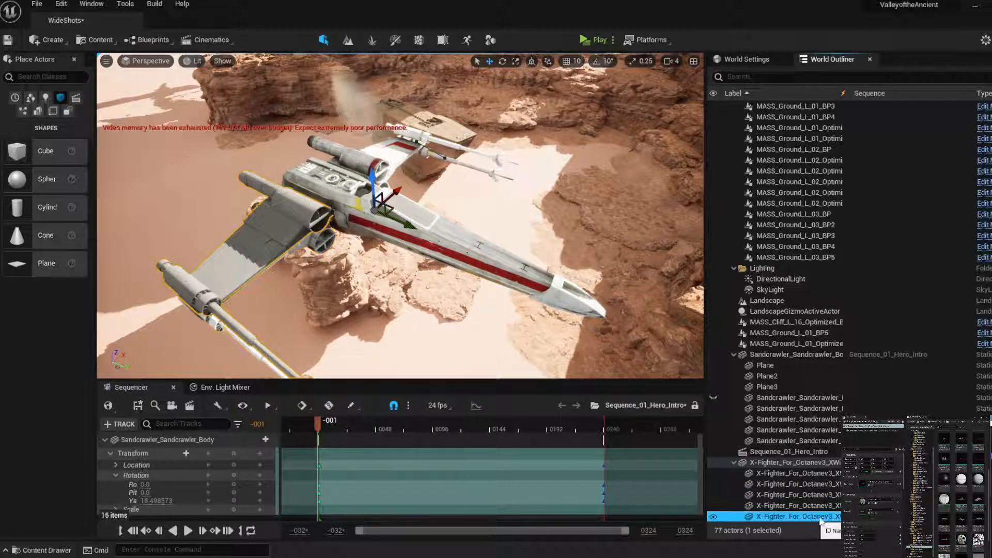
pyautogui.moveTo(978, 539); pyautogui.dragTo(873, 509)
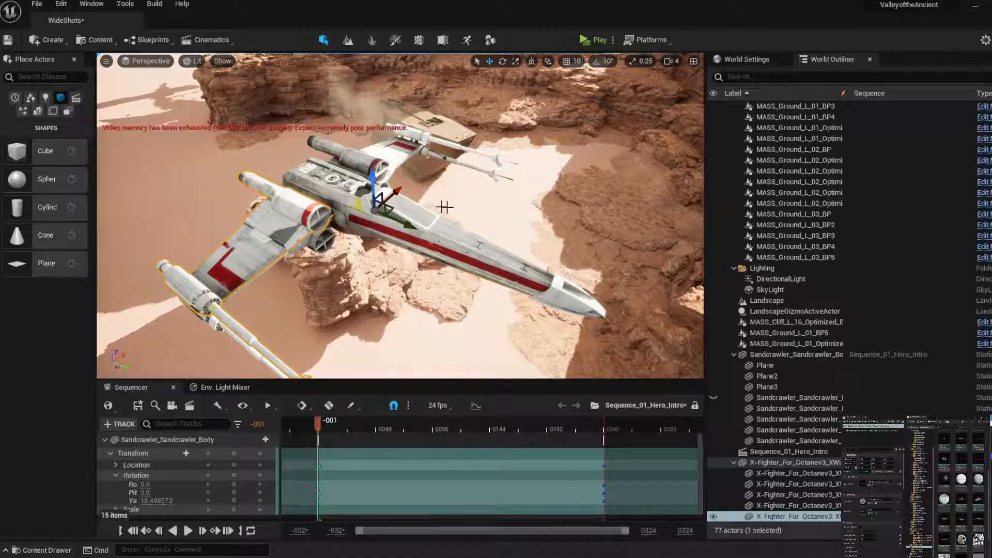
# Rotate the whole X-Fighter about its vertical axis so its nose points toward the gap between the cliffs
pyautogui.click(501, 62)
pyautogui.moveTo(357, 250); pyautogui.dragTo(387, 258)
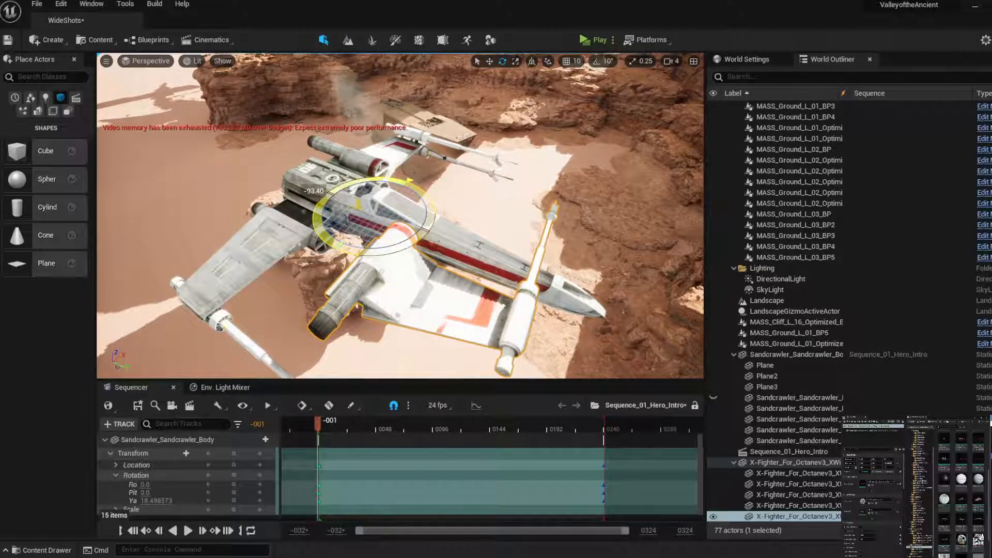
pyautogui.click(804, 453)
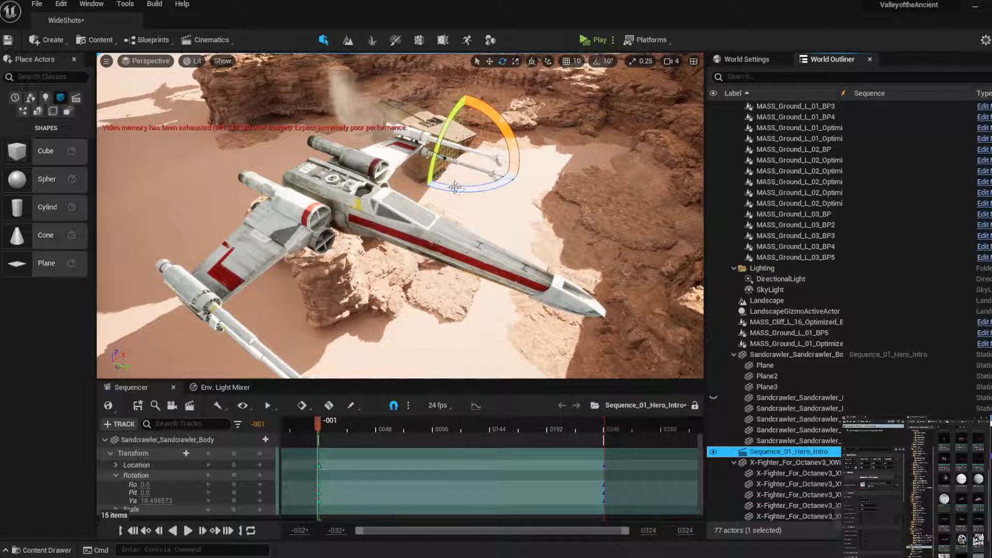
pyautogui.click(797, 463)
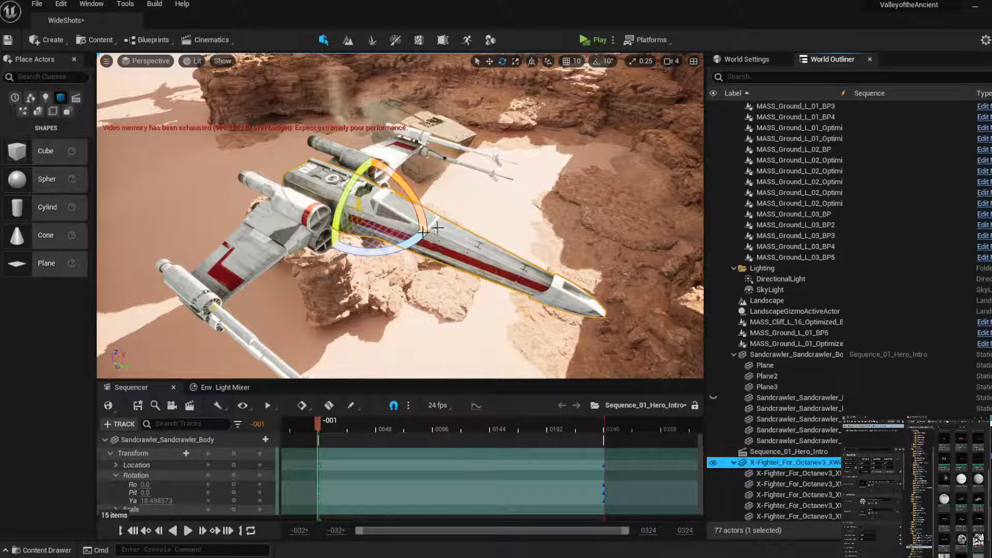
pyautogui.moveTo(371, 250); pyautogui.dragTo(464, 201)
pyautogui.moveTo(494, 179); pyautogui.dragTo(492, 138, button='right')
pyautogui.press('a')
pyautogui.press('d')
pyautogui.press('e')
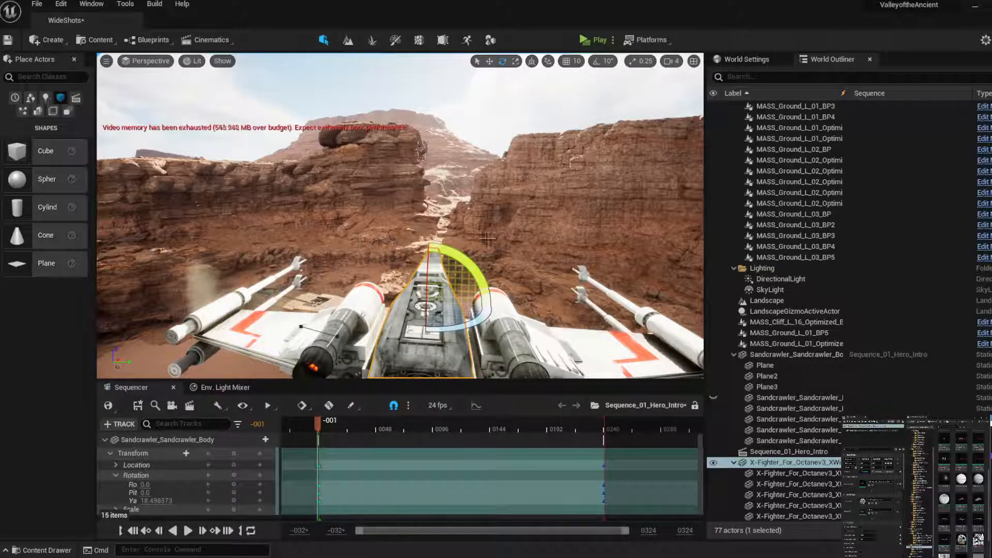
# Place another MASS_Cliff_L_03_BP cliff from the content library in the foreground beside the small MASS_Cliff_L_16_BP rock
pyautogui.scroll(-7, 447, 236)
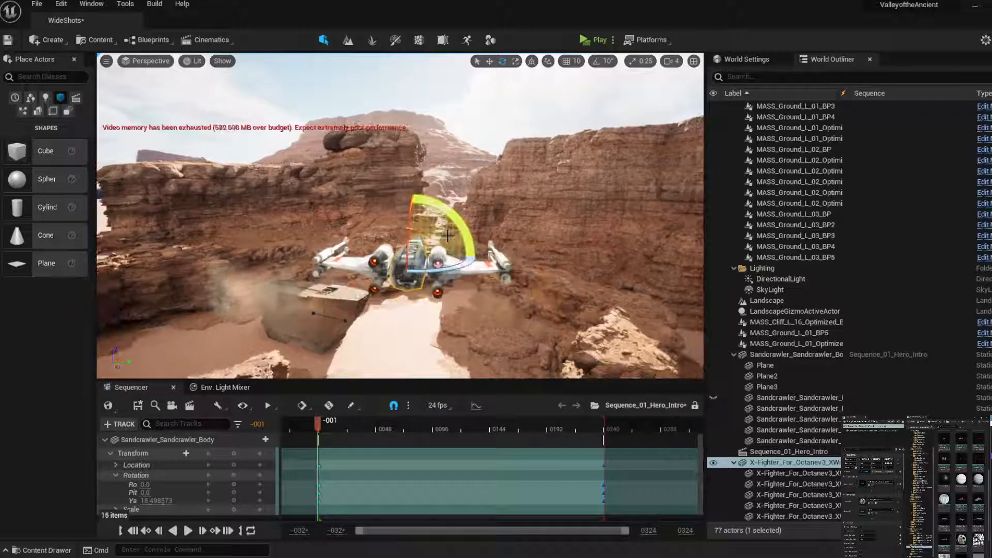
pyautogui.scroll(-5, 448, 236)
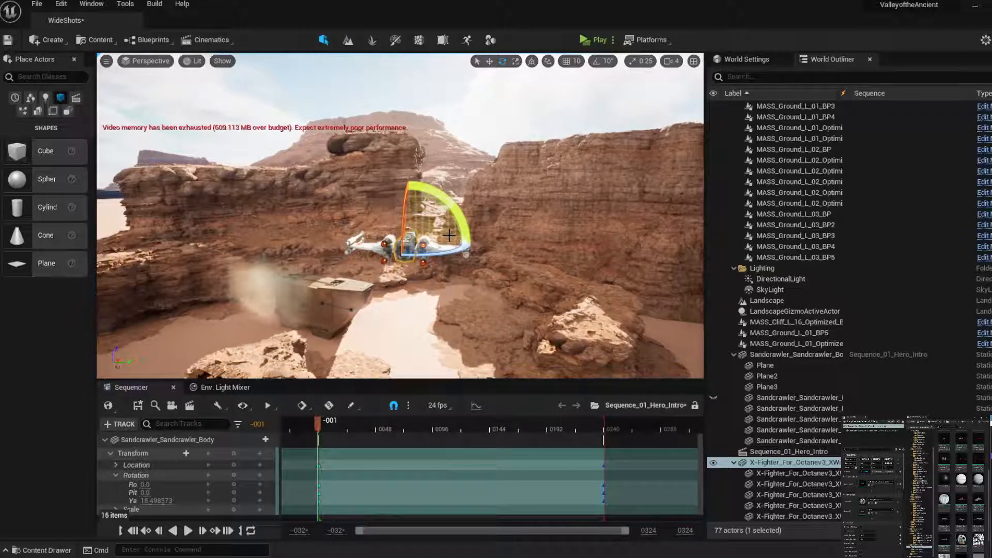
pyautogui.scroll(-4, 449, 235)
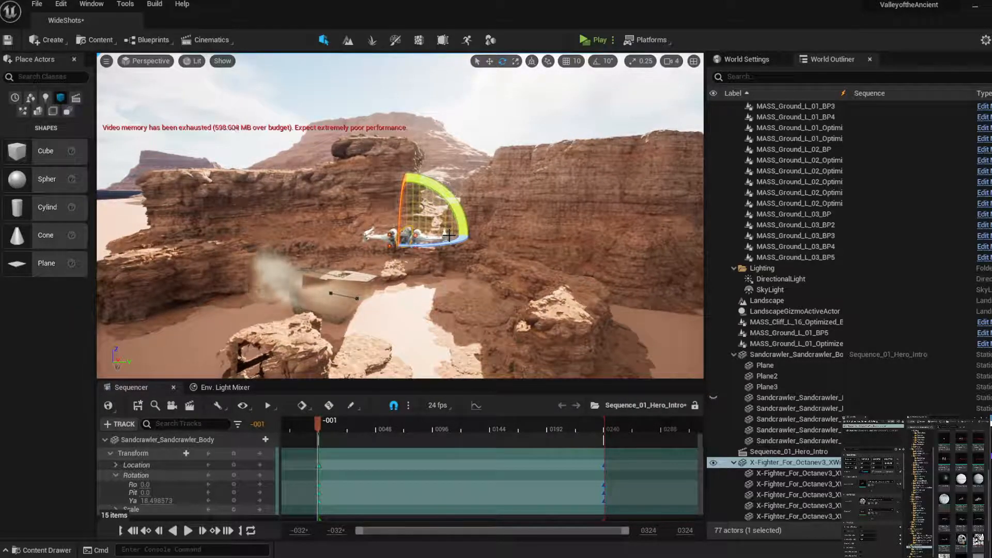
pyautogui.scroll(-2, 449, 236)
pyautogui.click(283, 347)
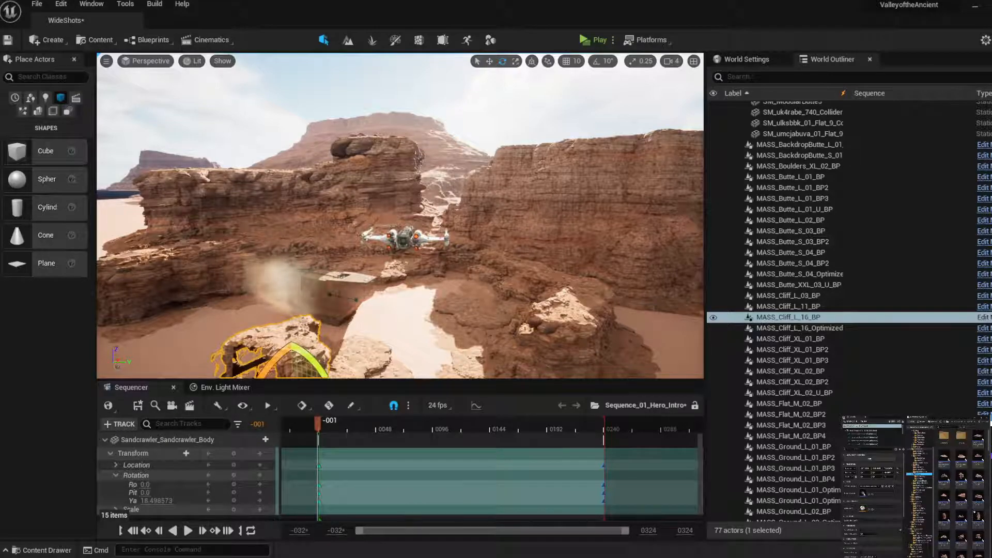
pyautogui.moveTo(978, 456); pyautogui.dragTo(191, 371)
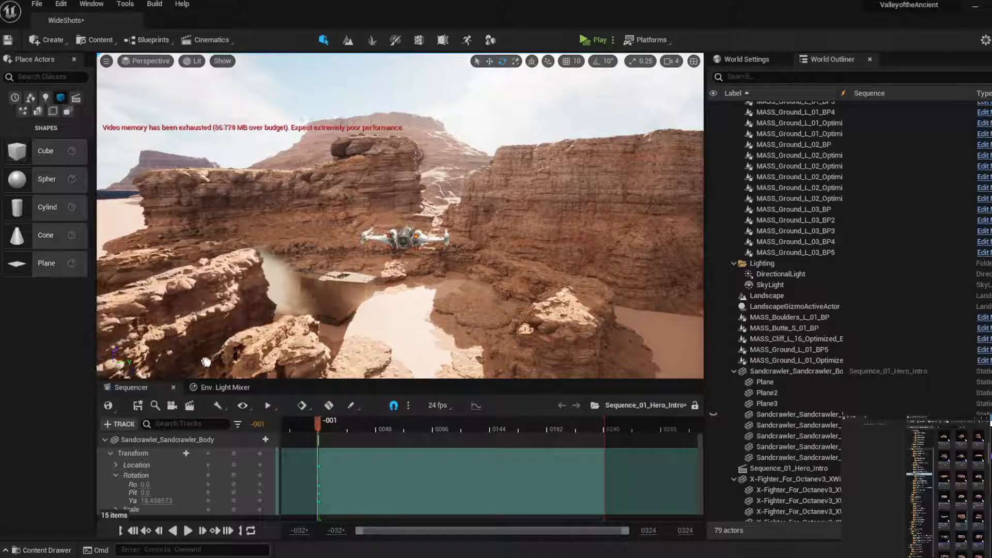
pyautogui.moveTo(206, 362); pyautogui.dragTo(237, 363)
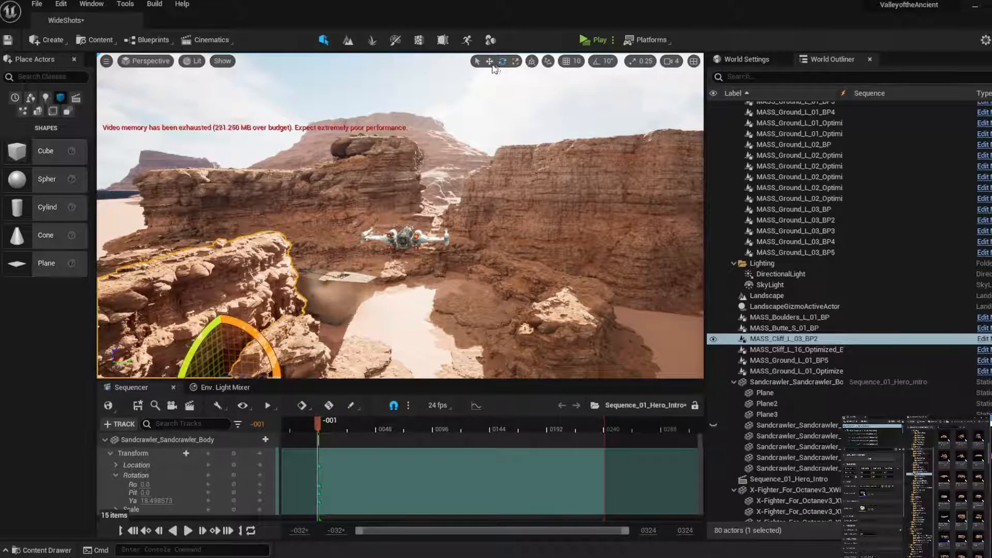
# Rotate the MASS_Cliff_L_03_BP2 cliff about its vertical axis and lower it into the sand against the foreground rocks
pyautogui.press('f')
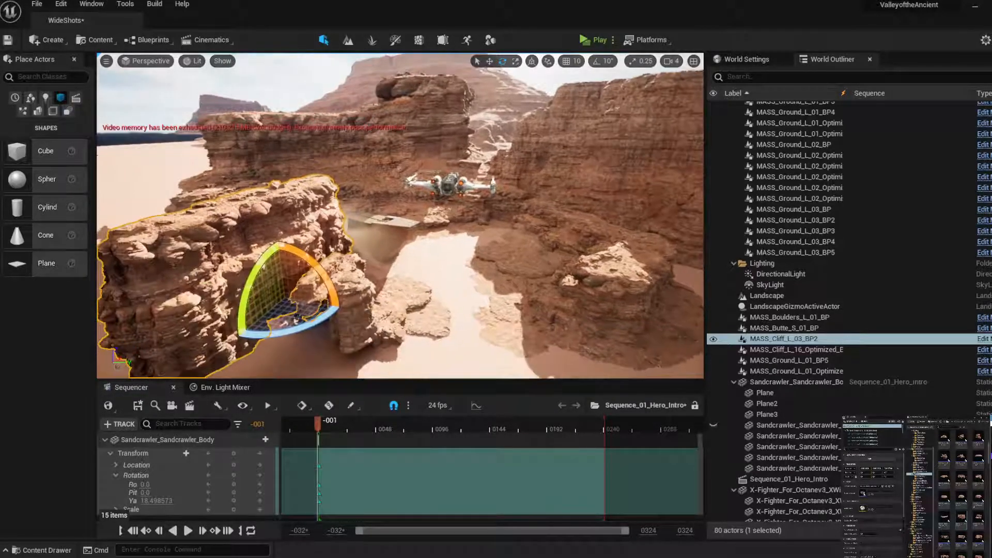
pyautogui.moveTo(295, 300); pyautogui.dragTo(465, 107)
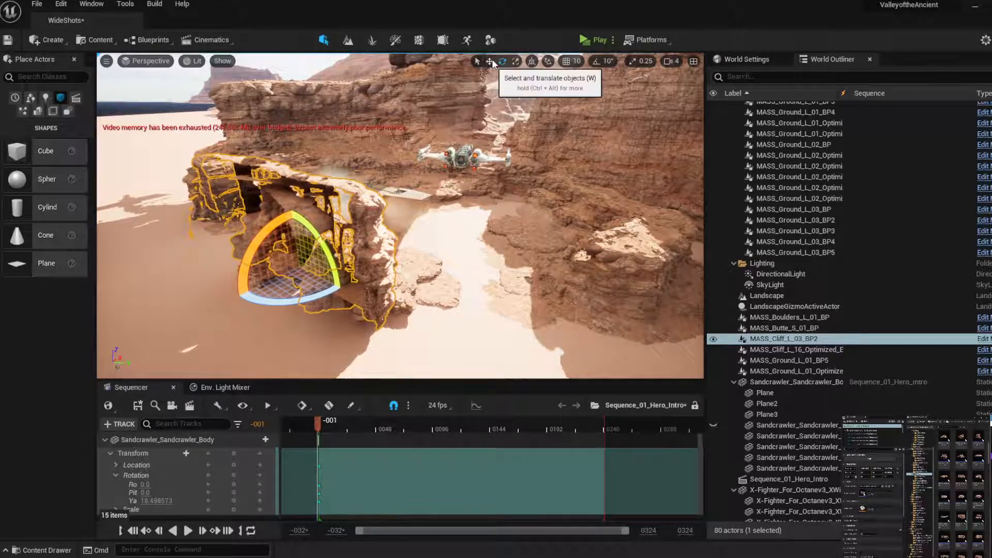
pyautogui.click(490, 62)
pyautogui.moveTo(297, 224); pyautogui.dragTo(304, 277)
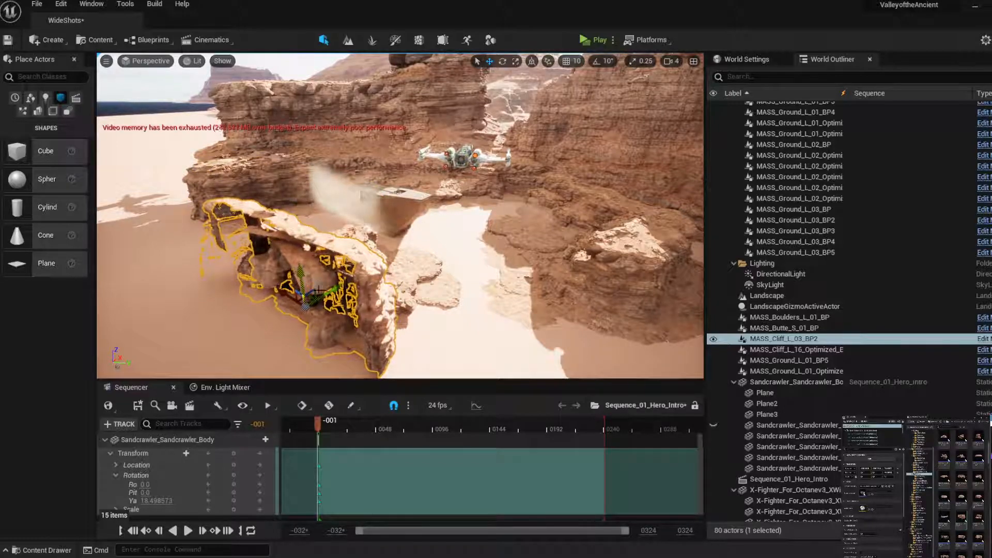
pyautogui.moveTo(405, 192); pyautogui.dragTo(322, 208, button='right')
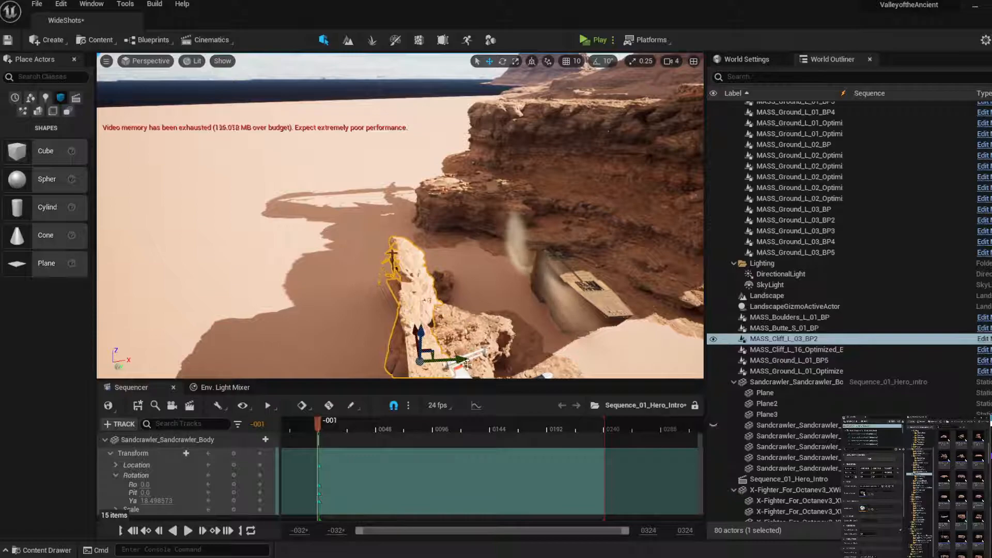
pyautogui.moveTo(422, 333)
pyautogui.mouseDown()
pyautogui.moveTo(438, 332)
pyautogui.moveTo(437, 343)
pyautogui.mouseUp()
pyautogui.moveTo(437, 343); pyautogui.dragTo(473, 376, button='right')
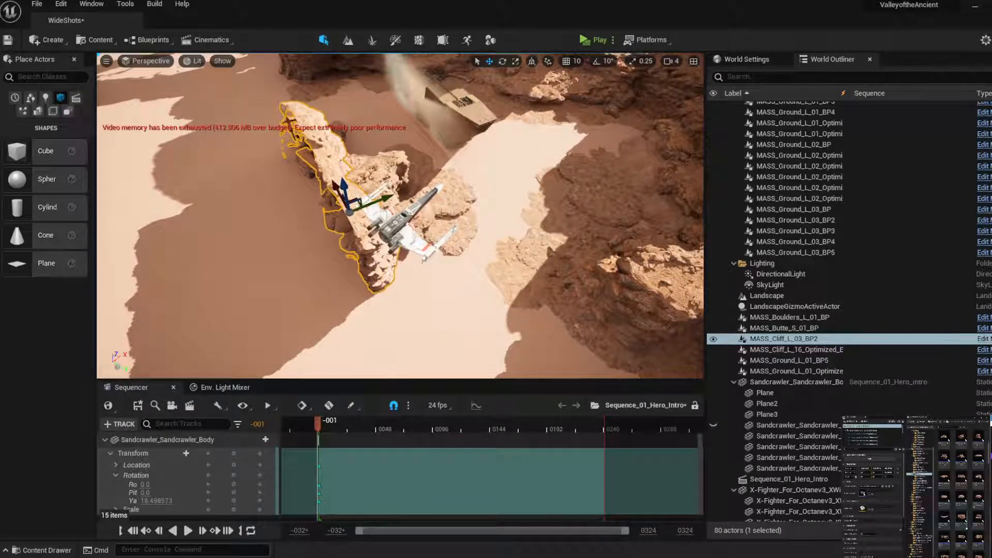
# Place a MASS_Cliff_L_13_BP cliff in the foreground behind the X-Fighter, rotate it and shift it against the existing rocks
pyautogui.moveTo(977, 536); pyautogui.dragTo(347, 342)
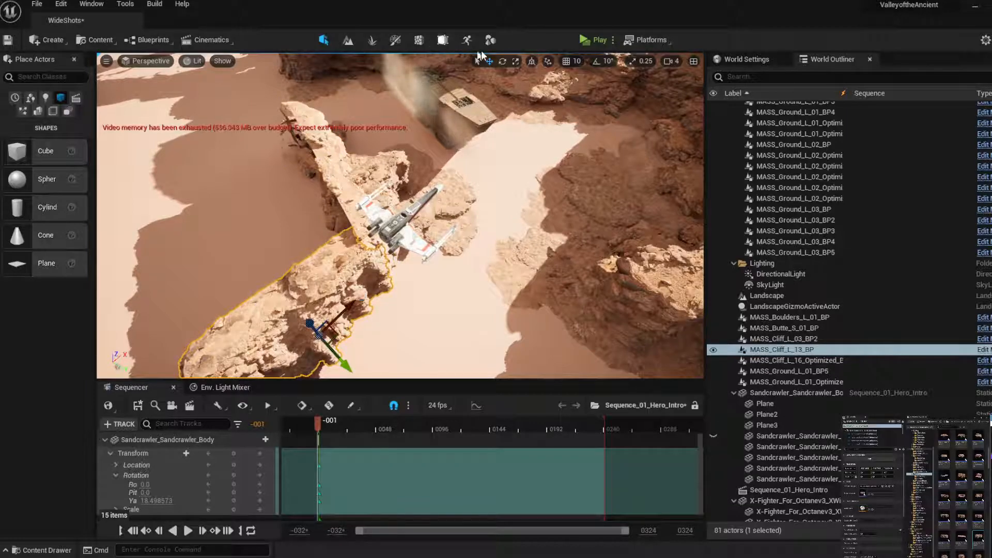
pyautogui.click(502, 61)
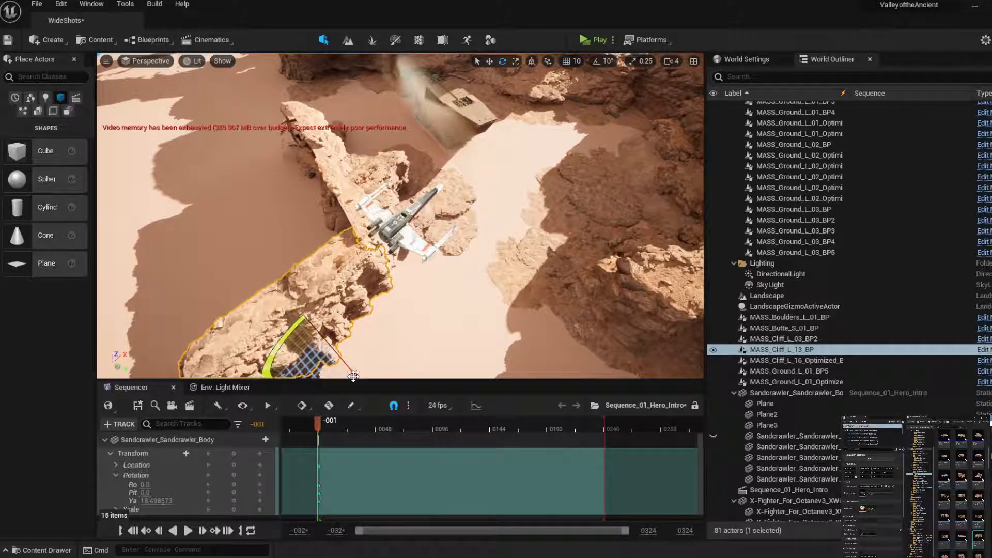
pyautogui.scroll(-3, 367, 305)
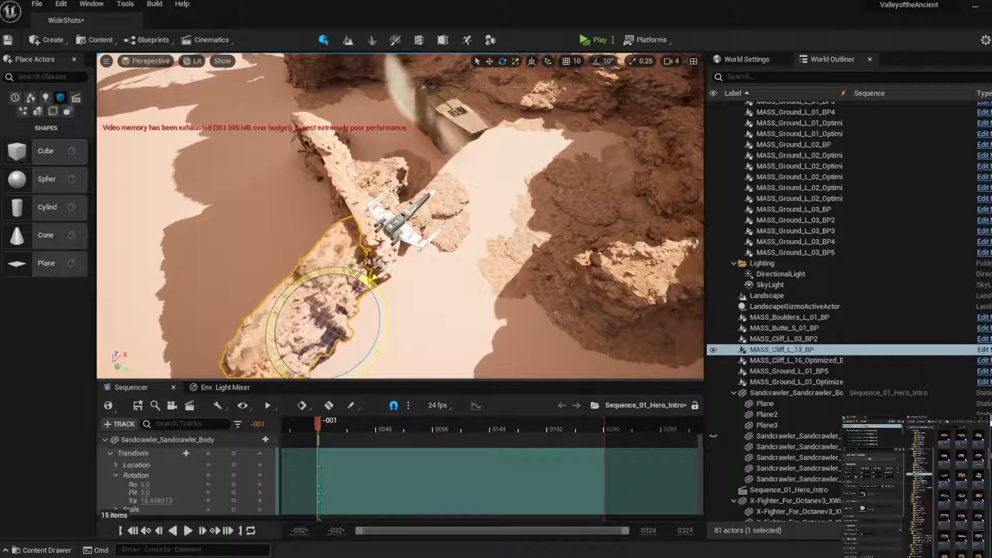
pyautogui.click(490, 63)
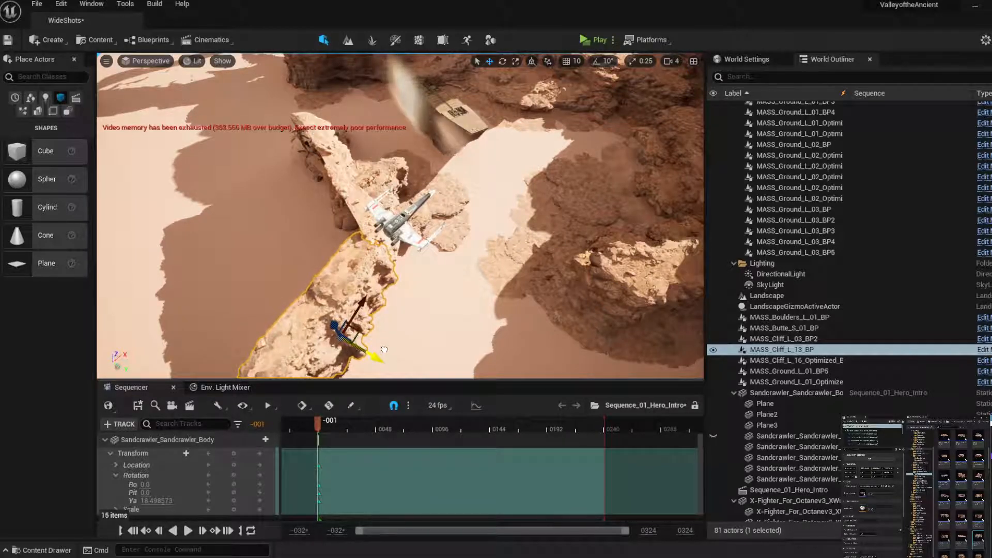
pyautogui.moveTo(499, 281); pyautogui.dragTo(484, 274, button='right')
pyautogui.moveTo(549, 79); pyautogui.dragTo(549, 79, button='right')
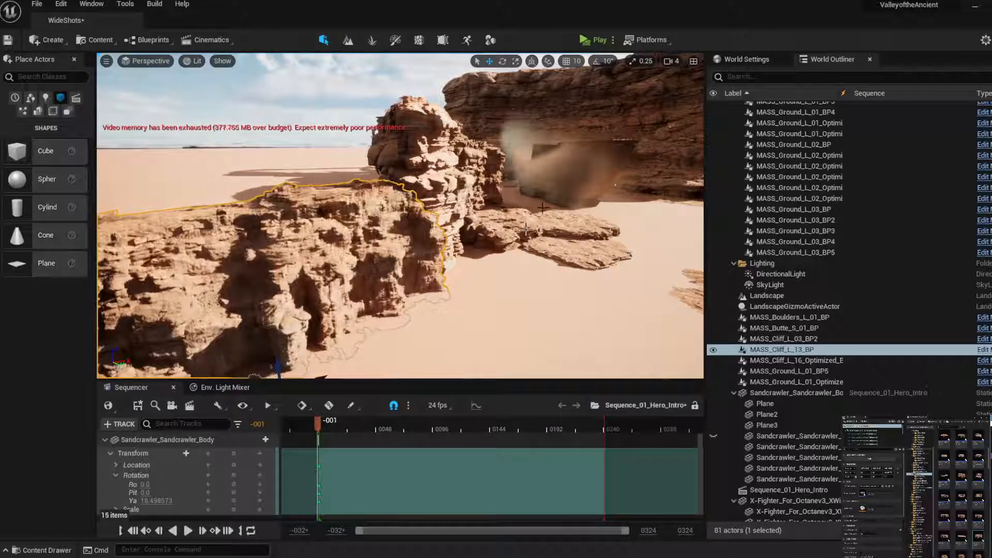
# Scale up the MASS_Cliff_L_13_BP cliff and reposition it so it joins the foreground rocks
pyautogui.click(516, 62)
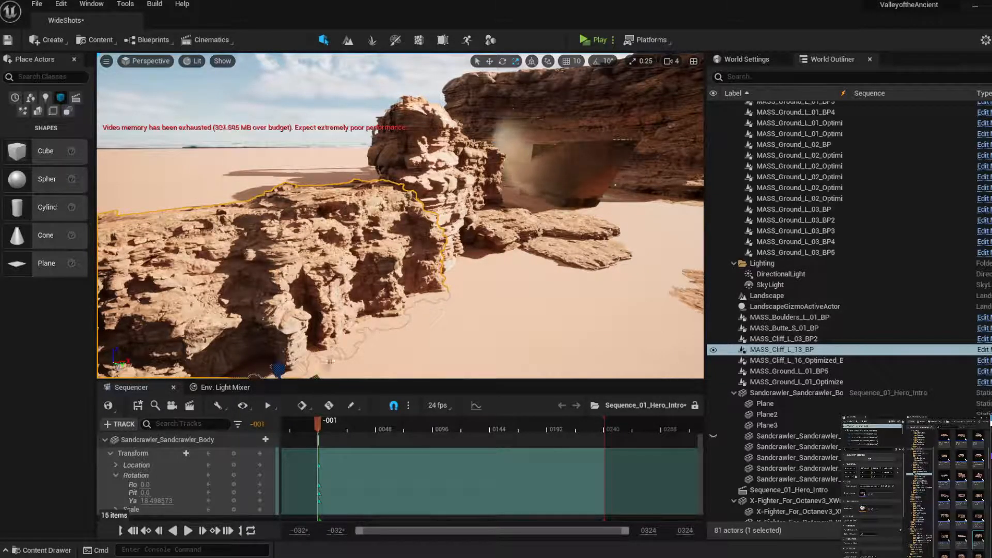
pyautogui.moveTo(370, 269); pyautogui.dragTo(369, 269, button='right')
pyautogui.moveTo(346, 279); pyautogui.dragTo(370, 260)
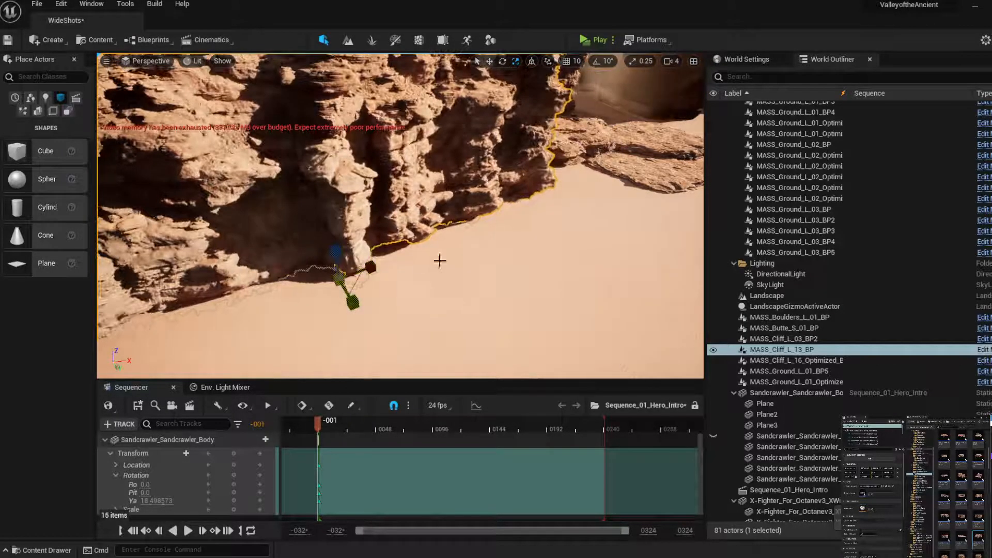
pyautogui.moveTo(558, 308); pyautogui.dragTo(558, 266, button='right')
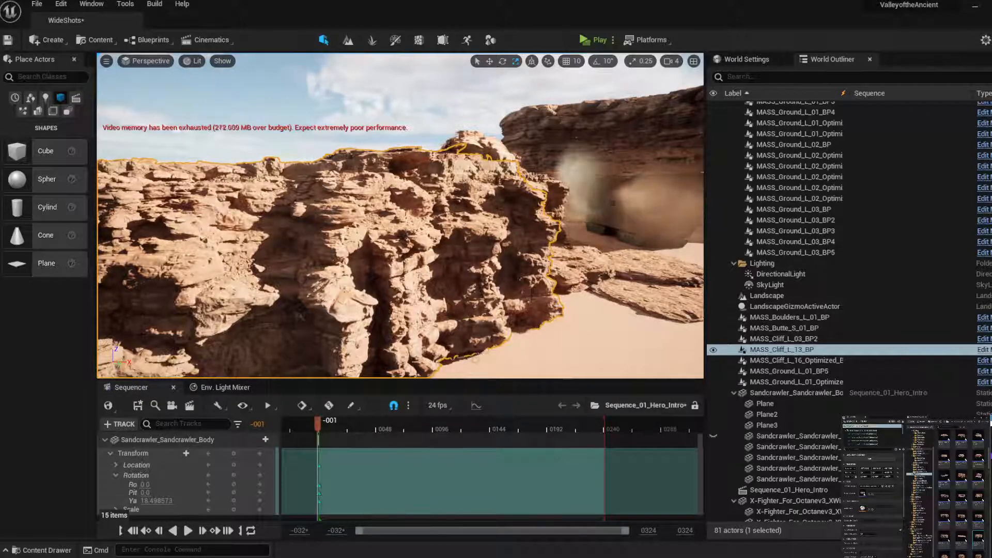
pyautogui.moveTo(558, 308); pyautogui.dragTo(465, 305, button='right')
pyautogui.scroll(-10, 671, 269)
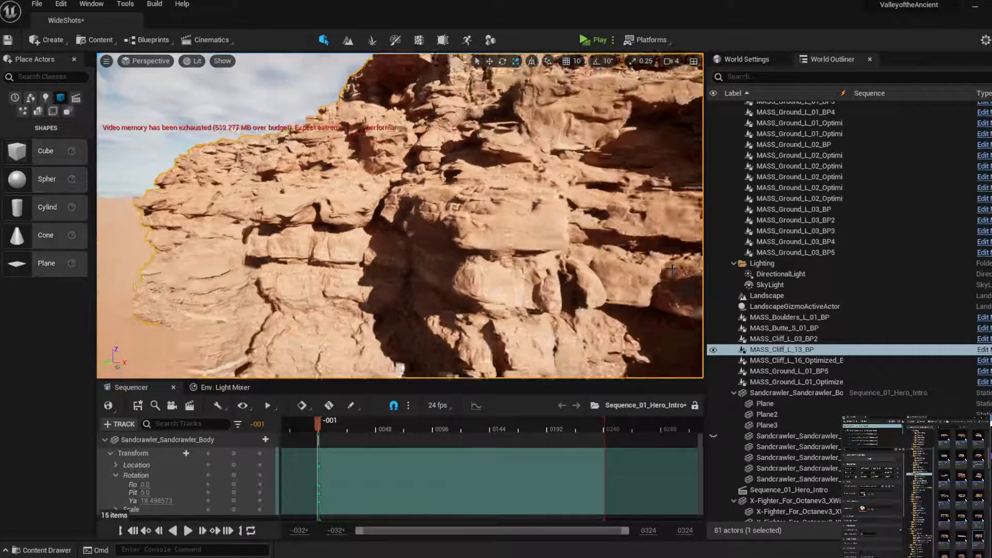
pyautogui.scroll(-2, 576, 271)
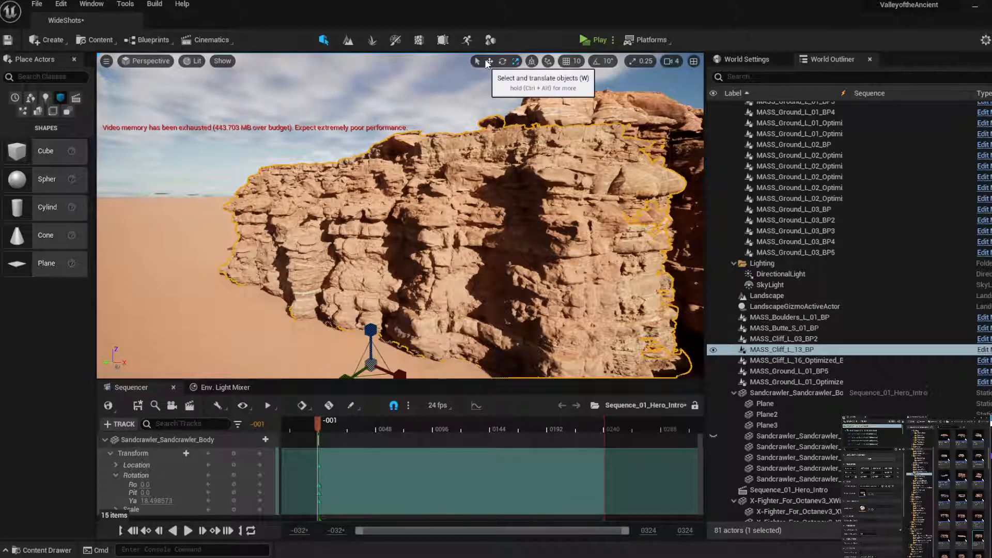
pyautogui.moveTo(354, 376); pyautogui.dragTo(408, 319)
pyautogui.moveTo(408, 319); pyautogui.dragTo(370, 306, button='right')
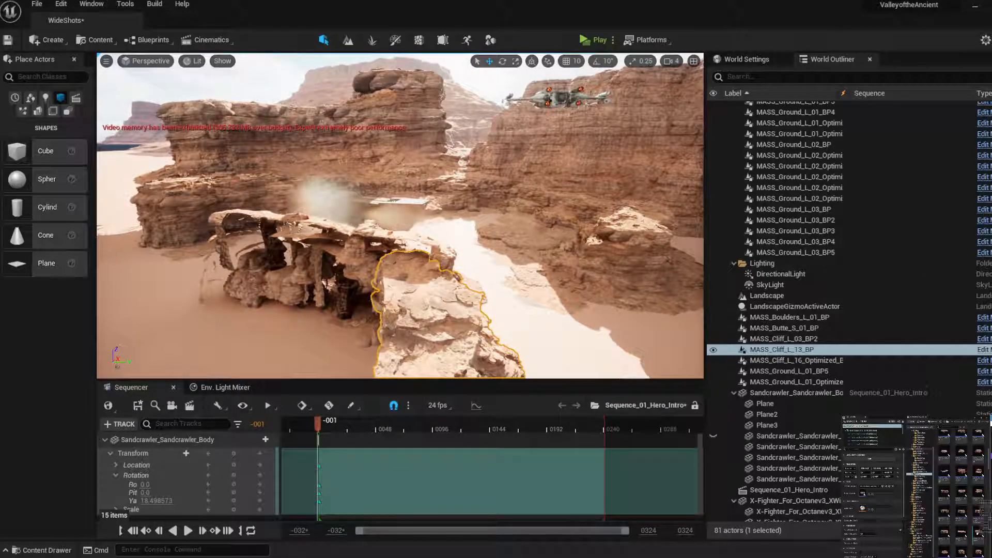
# Place a second MASS_Cliff_L_16_Optimized cliff on the foreground rocks, rotate it about its vertical axis and sink it among them
pyautogui.moveTo(872, 380); pyautogui.dragTo(375, 305)
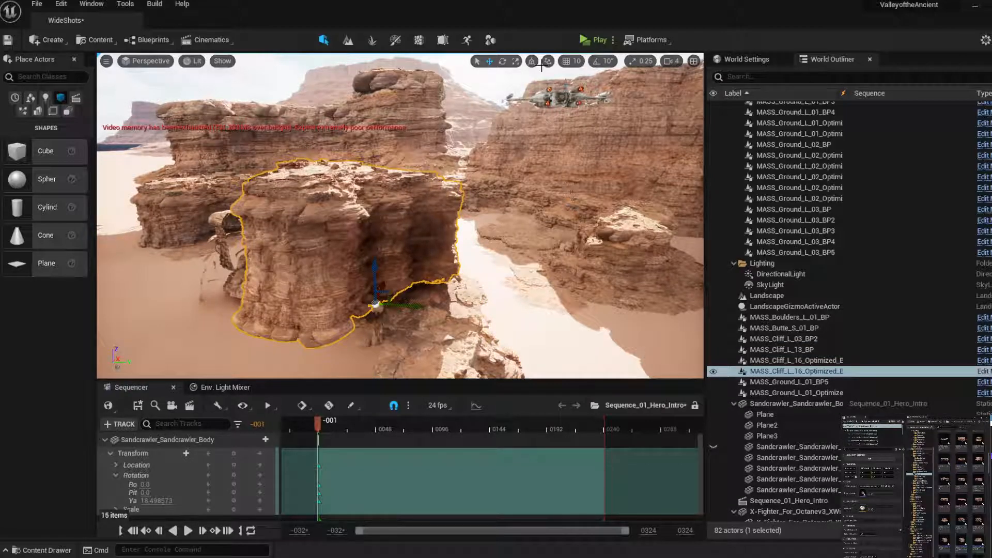
pyautogui.click(502, 61)
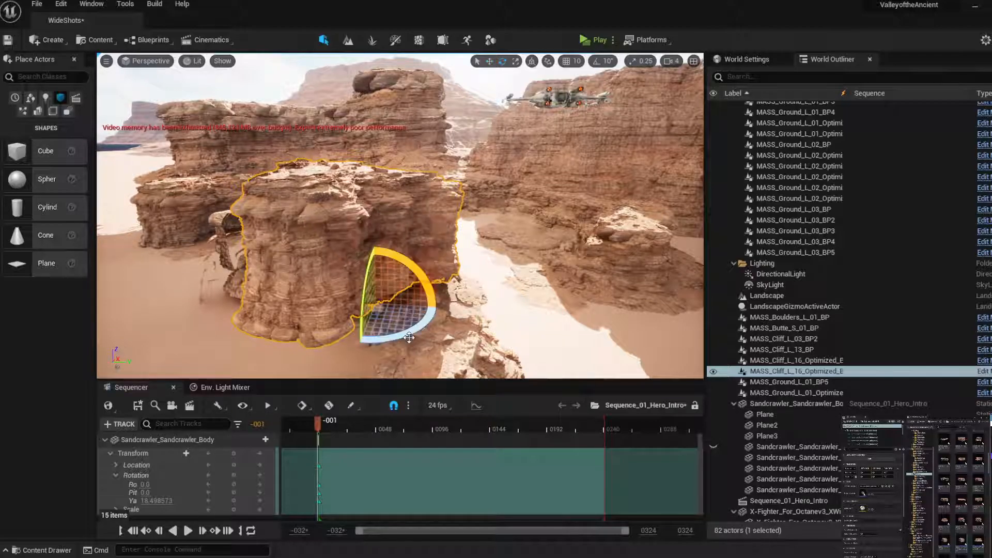
pyautogui.moveTo(408, 338); pyautogui.dragTo(373, 315)
pyautogui.click(490, 61)
pyautogui.moveTo(373, 315); pyautogui.dragTo(408, 308, button='right')
pyautogui.moveTo(509, 238)
pyautogui.mouseDown(button='right')
pyautogui.moveTo(501, 233)
pyautogui.moveTo(509, 238)
pyautogui.mouseUp(button='right')
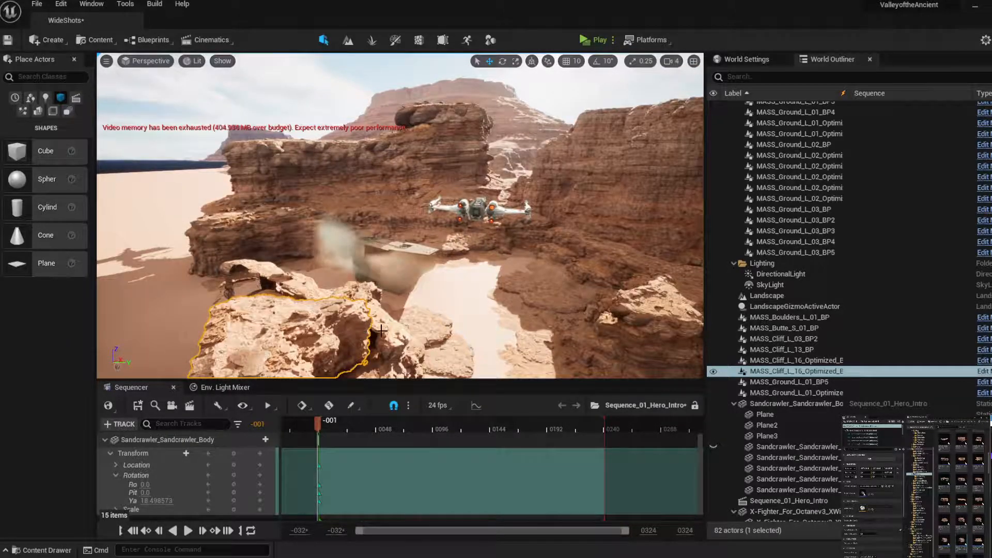
# Lower the MASS_Cliff_L_03_BP2 cliff slightly so it blends into the neighbouring foreground rocks
pyautogui.click(326, 326)
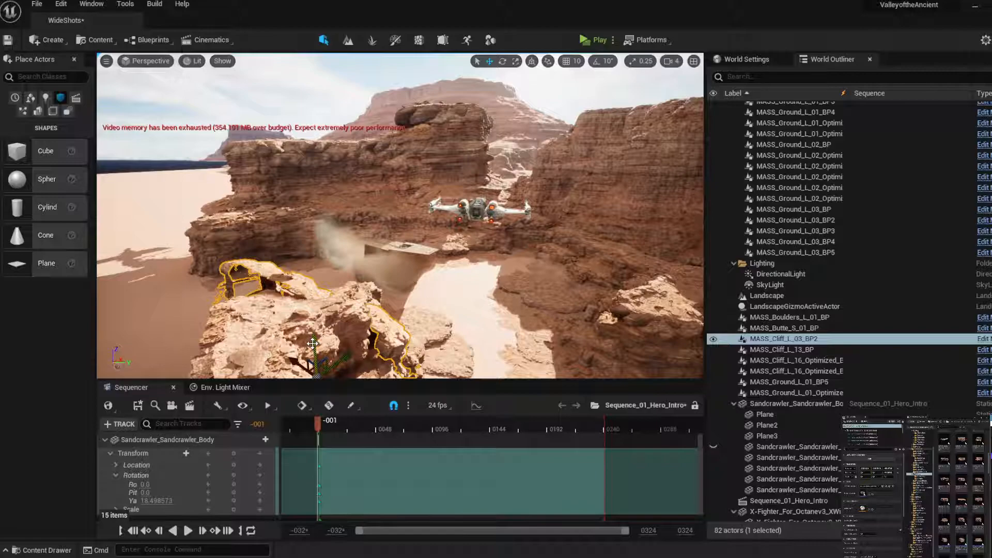
pyautogui.moveTo(314, 345); pyautogui.dragTo(312, 358)
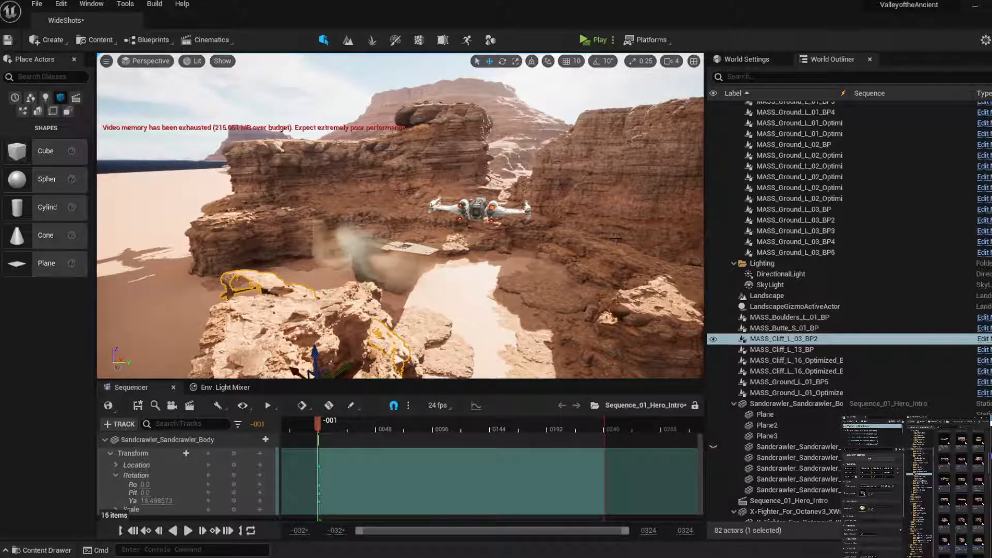
pyautogui.press('a')
pyautogui.moveTo(637, 237); pyautogui.dragTo(619, 238, button='right')
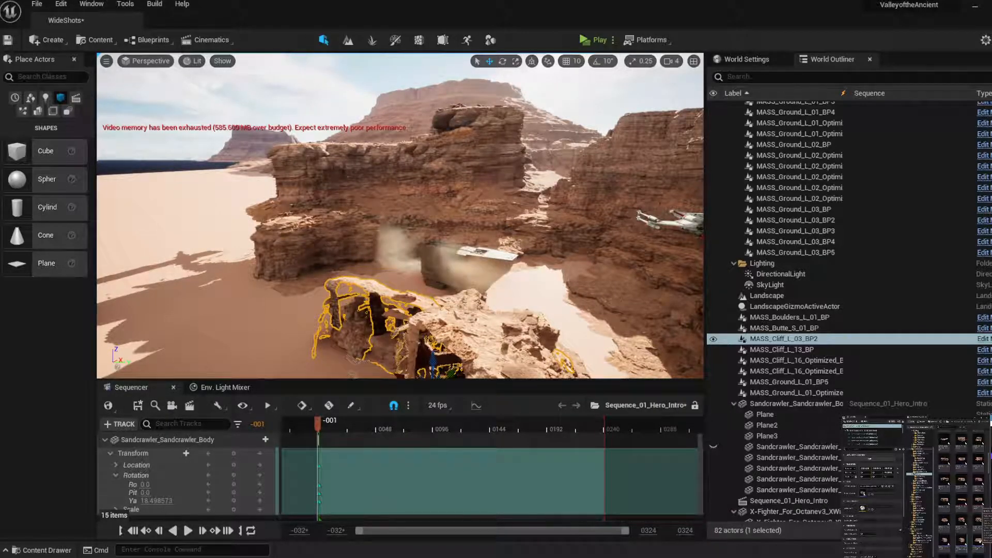
# Place a MASS_Cliff_XL_01_BP cliff beside the foreground rocks, lower it and move it sideways away from the sandcrawler
pyautogui.moveTo(979, 541); pyautogui.dragTo(414, 336)
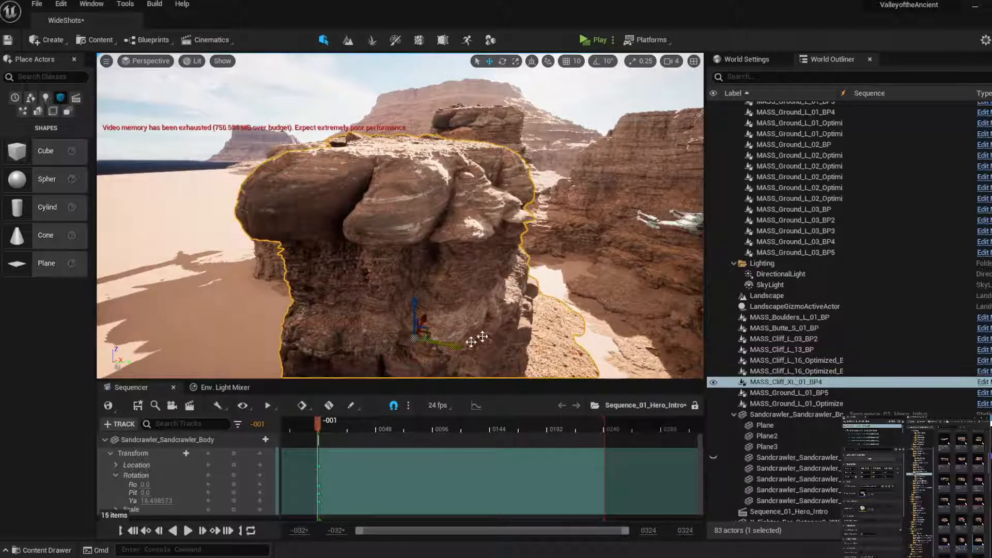
pyautogui.moveTo(583, 264)
pyautogui.mouseDown(button='right')
pyautogui.moveTo(537, 258)
pyautogui.moveTo(584, 265)
pyautogui.mouseUp(button='right')
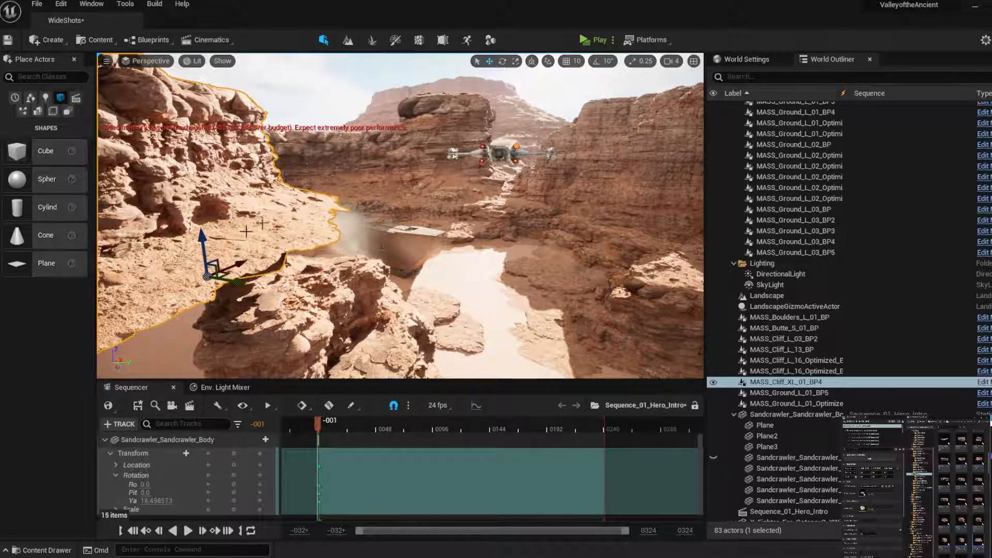
pyautogui.moveTo(202, 242); pyautogui.dragTo(209, 288)
pyautogui.moveTo(246, 338); pyautogui.dragTo(219, 337)
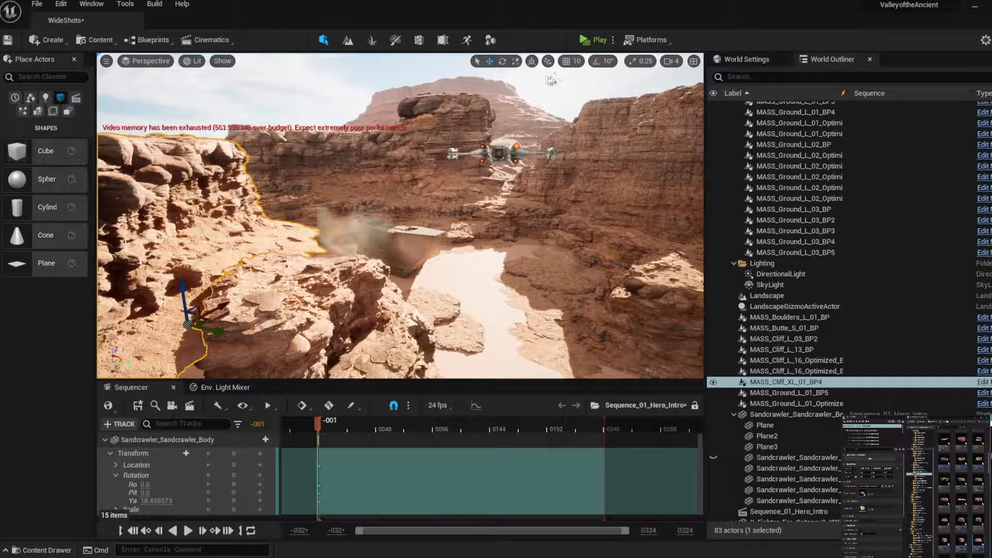
# Rotate the MASS_Cliff_XL_01_BP4 cliff about its vertical axis, move it farther out from the foreground rocks and raise it slightly
pyautogui.click(502, 61)
pyautogui.moveTo(210, 346); pyautogui.dragTo(176, 346)
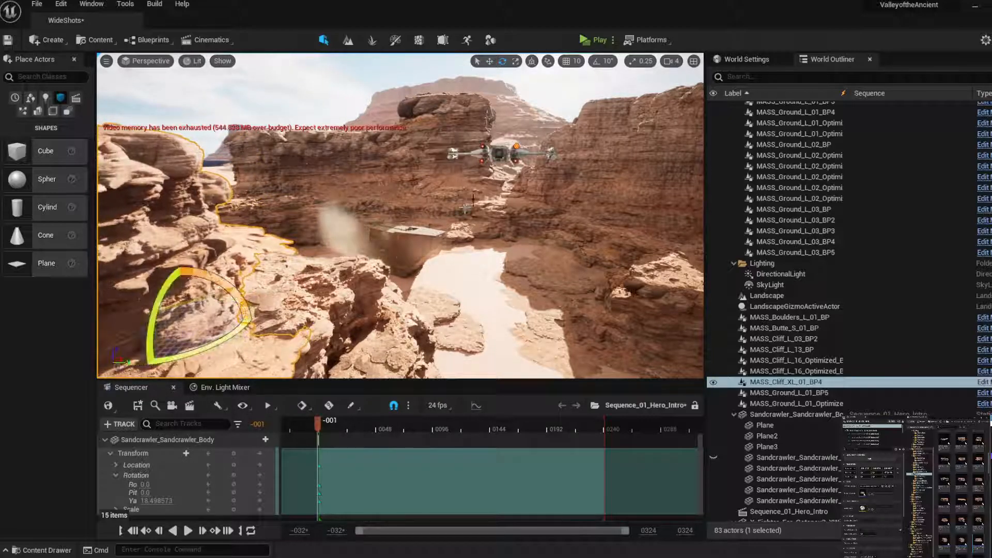
pyautogui.click(490, 61)
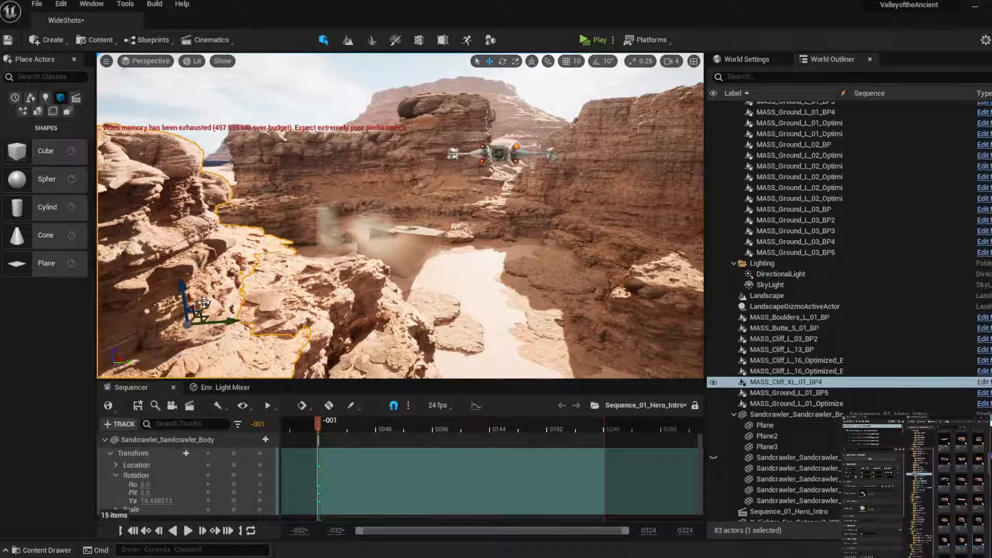
pyautogui.moveTo(230, 320); pyautogui.dragTo(143, 313)
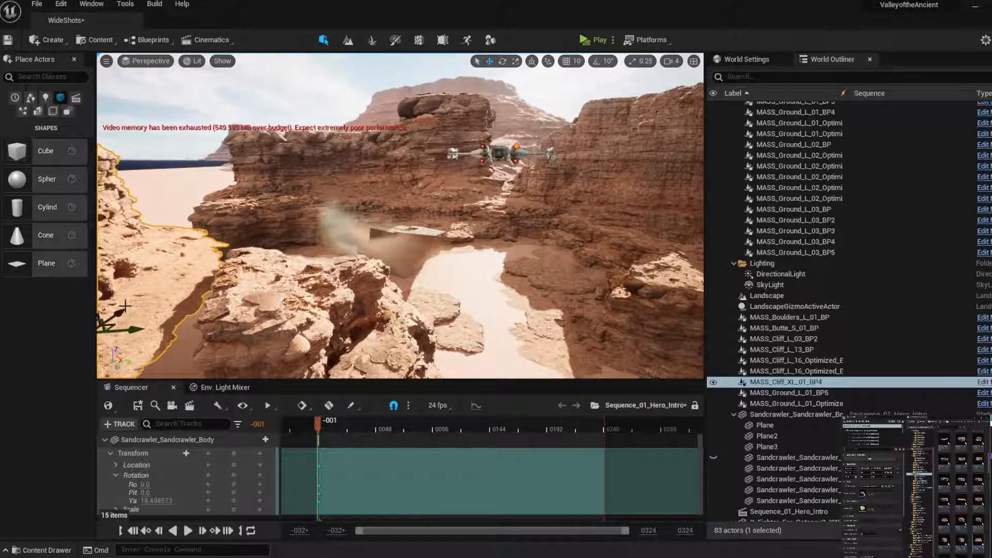
pyautogui.moveTo(179, 233); pyautogui.dragTo(179, 231, button='right')
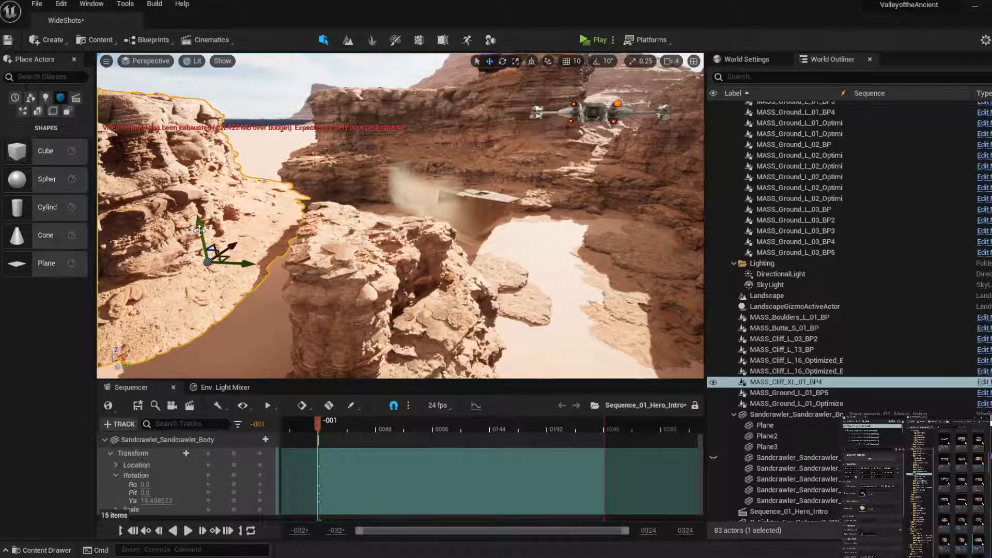
pyautogui.moveTo(199, 231); pyautogui.dragTo(198, 219)
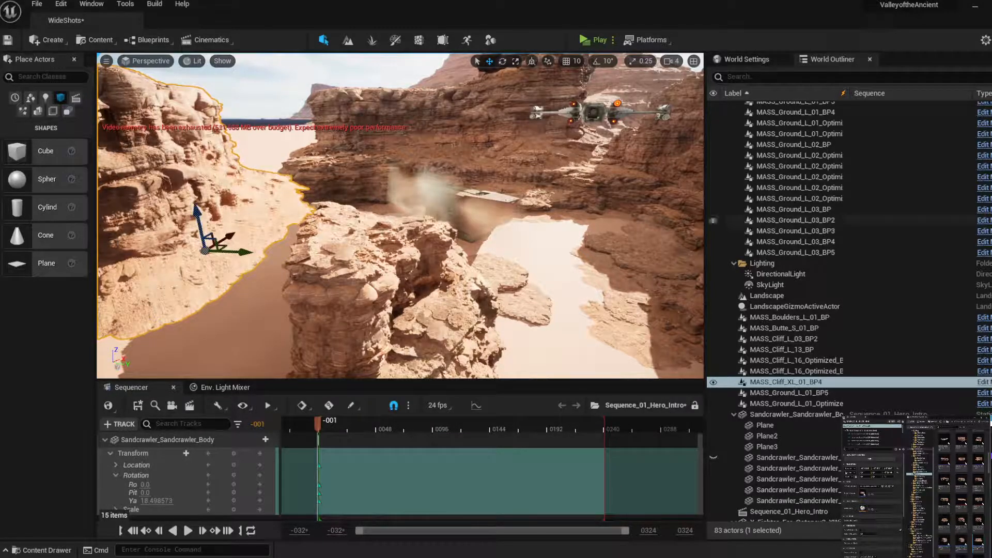
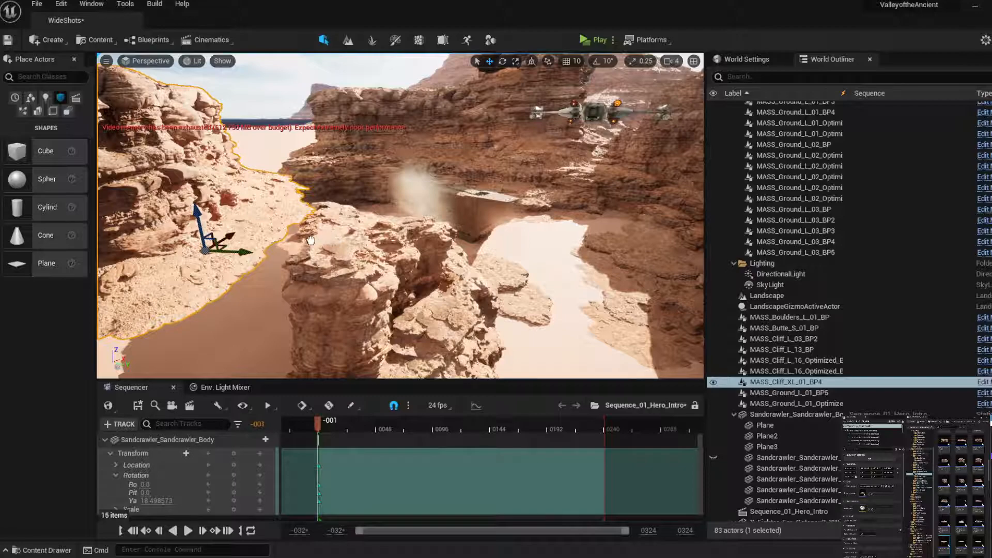
# Place a MASS_Flat_M_02_BP rock and a MASS_Darkworld_Ground_S piece on top of the foreground rocks
pyautogui.moveTo(308, 240); pyautogui.dragTo(309, 243)
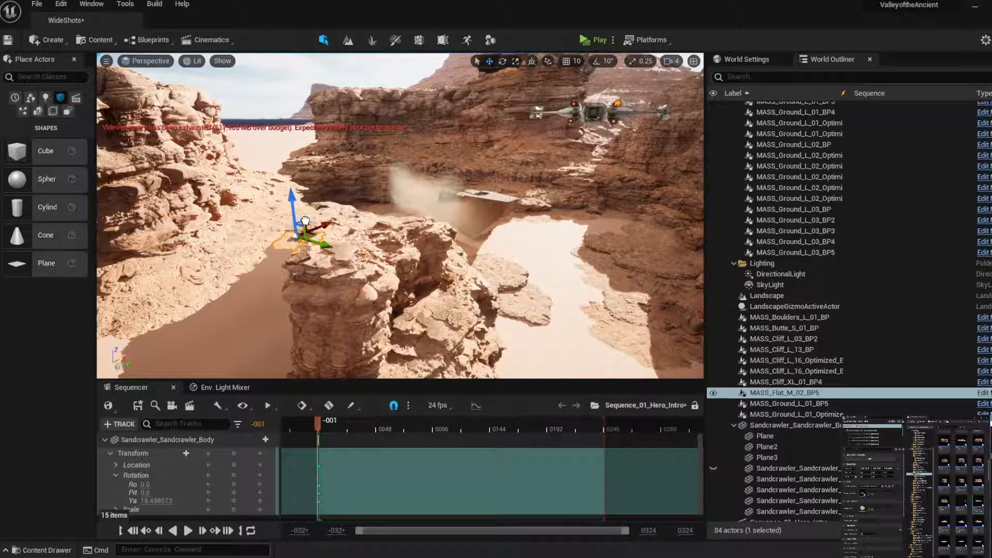
pyautogui.moveTo(299, 222); pyautogui.dragTo(306, 221)
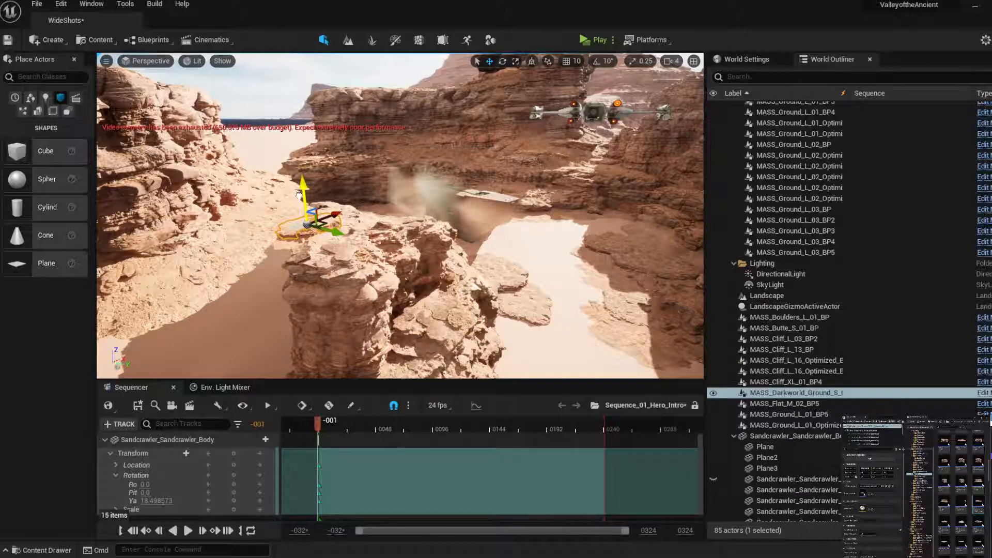
pyautogui.moveTo(447, 199); pyautogui.dragTo(443, 197, button='right')
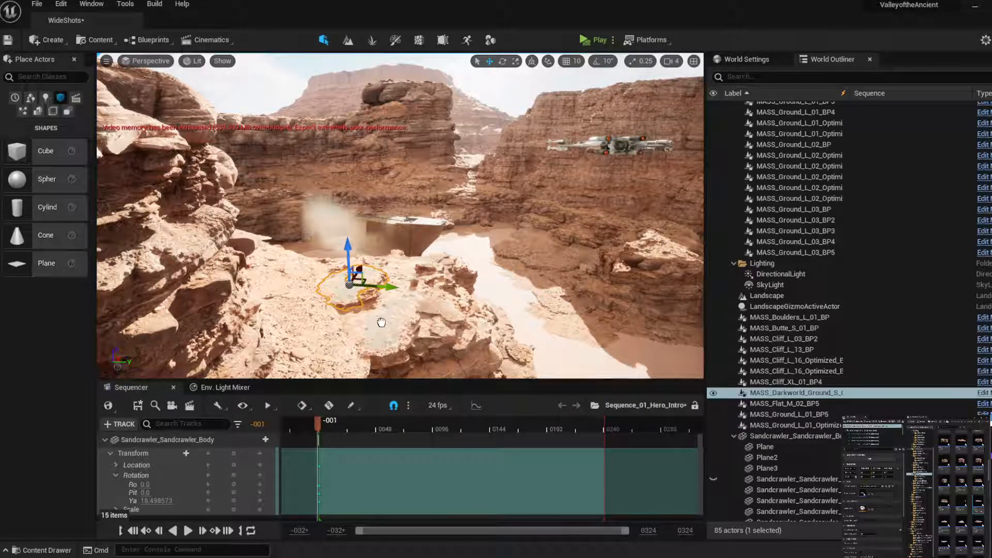
# Try a second MASS_Darkworld_Ground_S piece on the foreground rocks and delete it
pyautogui.moveTo(382, 323); pyautogui.dragTo(382, 323)
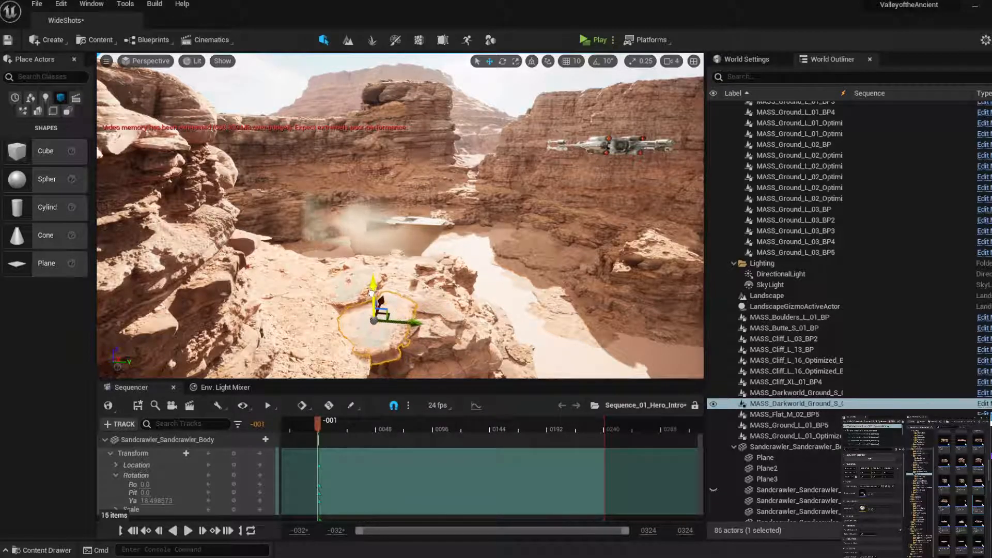
pyautogui.moveTo(465, 235); pyautogui.dragTo(385, 243, button='right')
pyautogui.press('Delete')
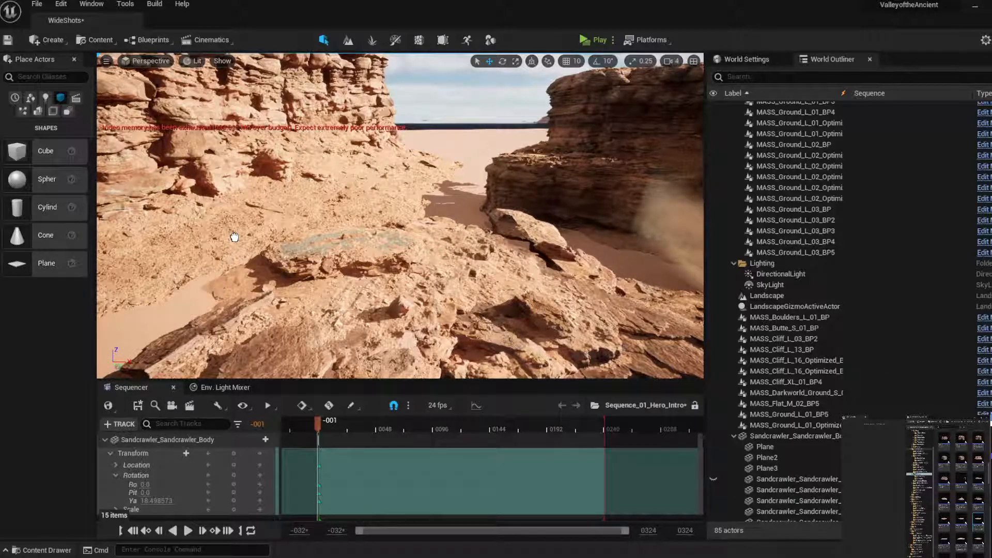
pyautogui.hotkey('ctrl', 'z')
# Lower a MASS_Ground_L_01_Optimized slab into the foreground rocks and place a MASS_Ground_L_02_Optimized slab beside it
pyautogui.scroll(-5, 357, 248)
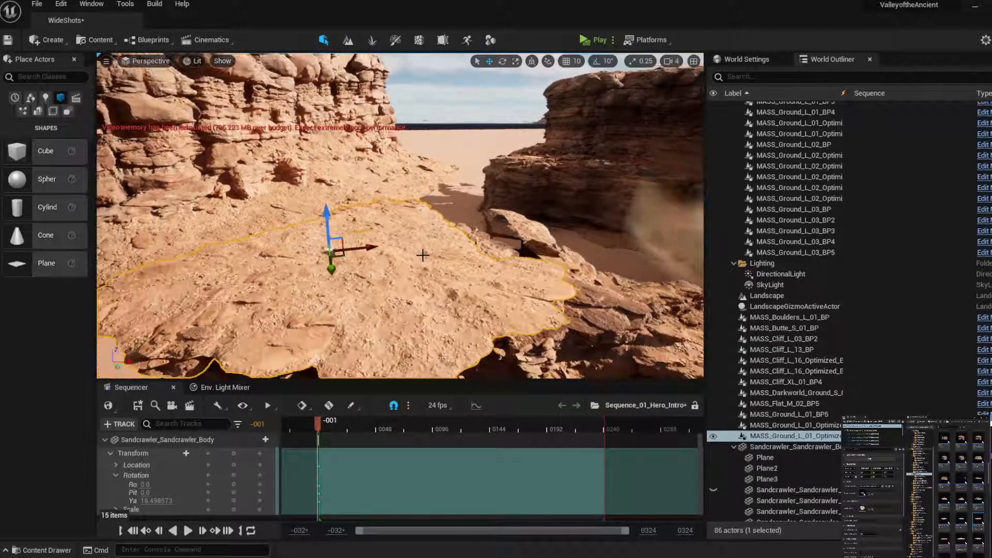
pyautogui.scroll(-3, 356, 254)
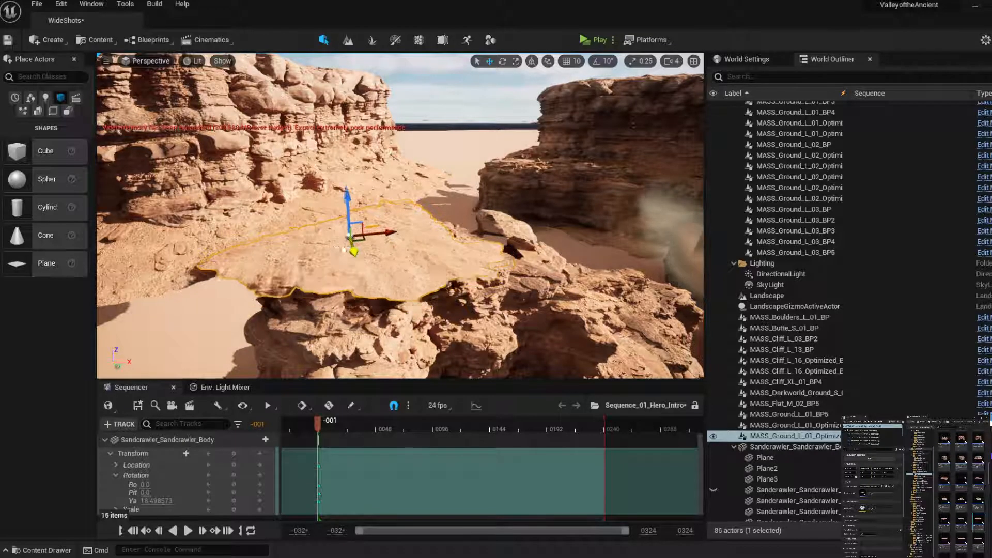
pyautogui.moveTo(342, 204); pyautogui.dragTo(337, 214)
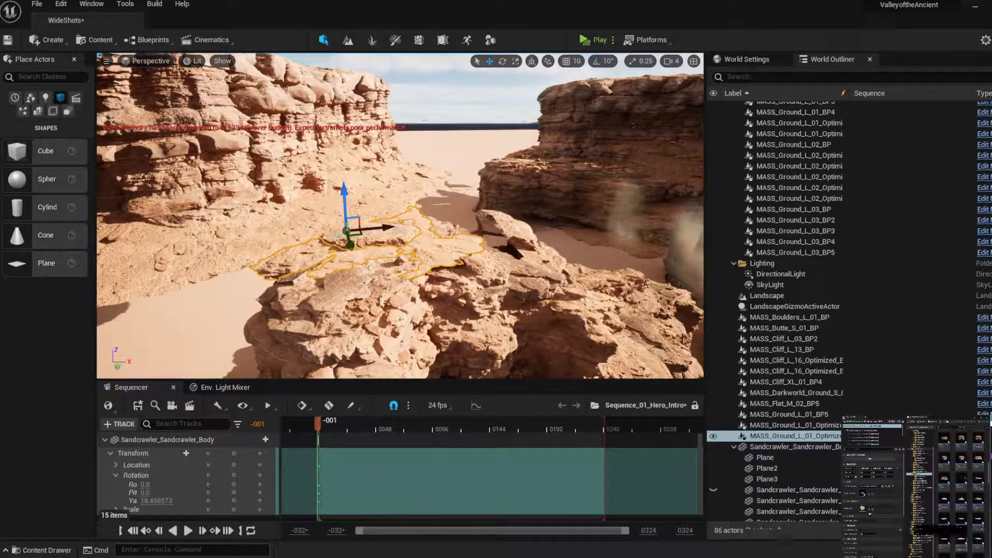
pyautogui.moveTo(445, 220); pyautogui.dragTo(468, 239)
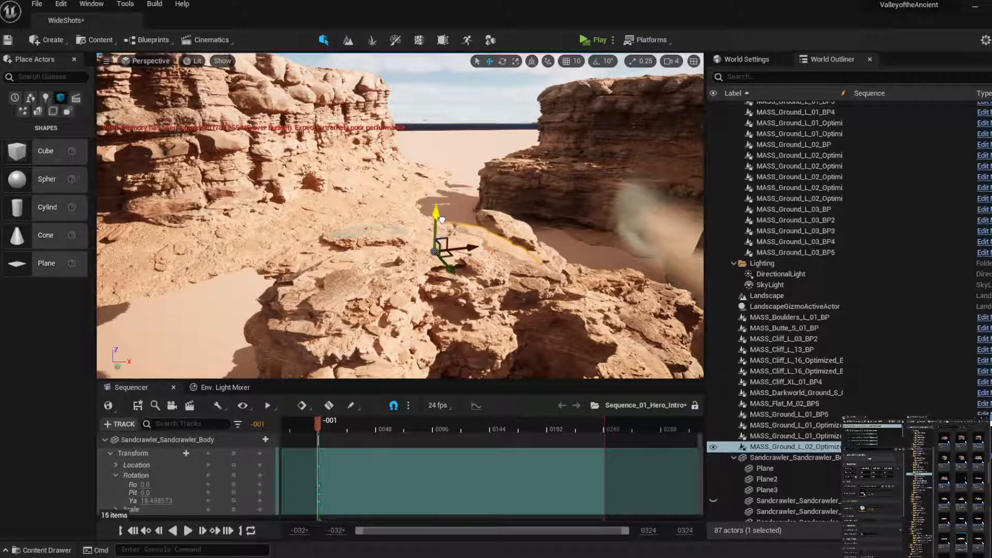
# Raise the MASS_Ground_L_02_Optimized slab out of the foreground rocks and reposition it over the gap along their edge
pyautogui.moveTo(445, 231); pyautogui.dragTo(444, 204)
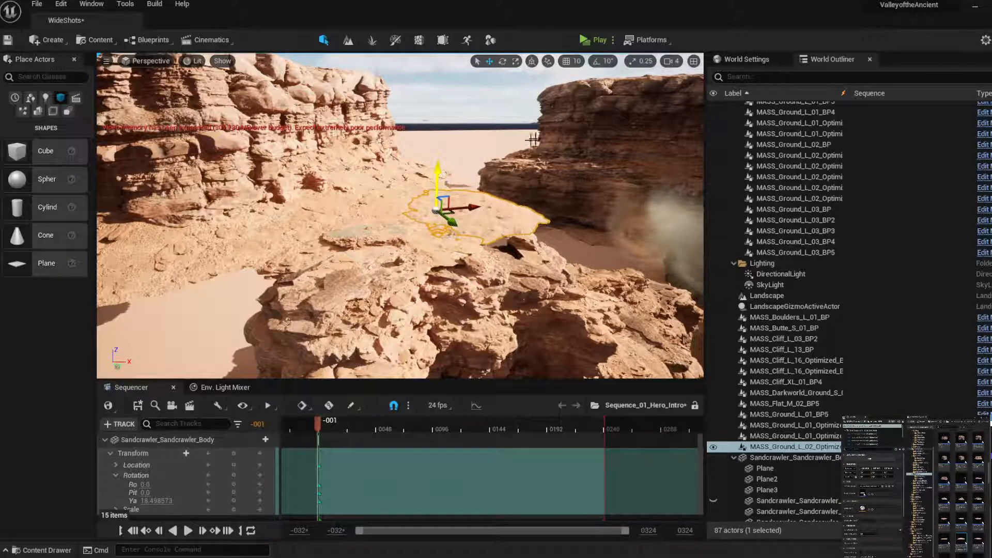
pyautogui.moveTo(533, 139); pyautogui.dragTo(641, 131, button='right')
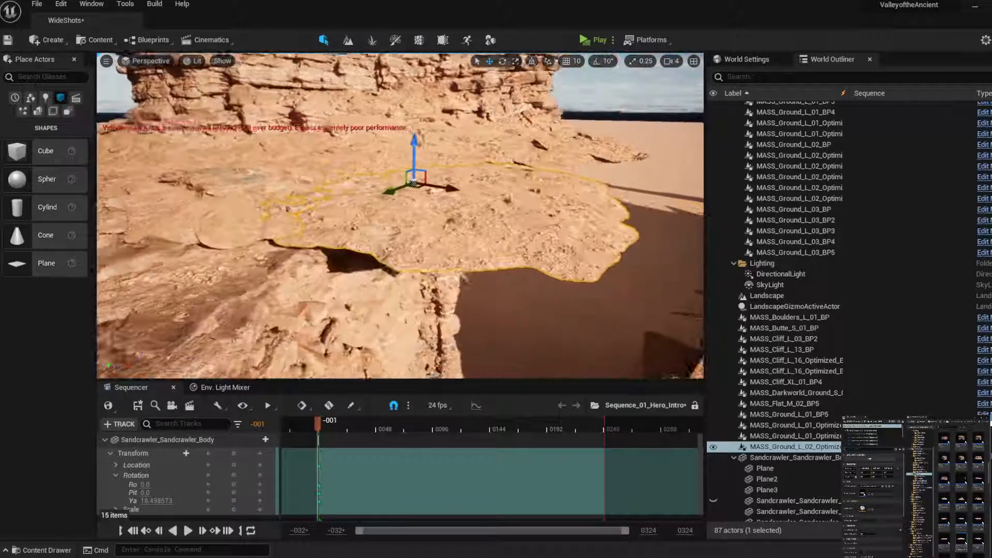
pyautogui.moveTo(442, 175)
pyautogui.mouseDown(button='right')
pyautogui.moveTo(467, 187)
pyautogui.moveTo(435, 164)
pyautogui.moveTo(429, 173)
pyautogui.mouseUp(button='right')
pyautogui.moveTo(357, 162); pyautogui.dragTo(440, 296)
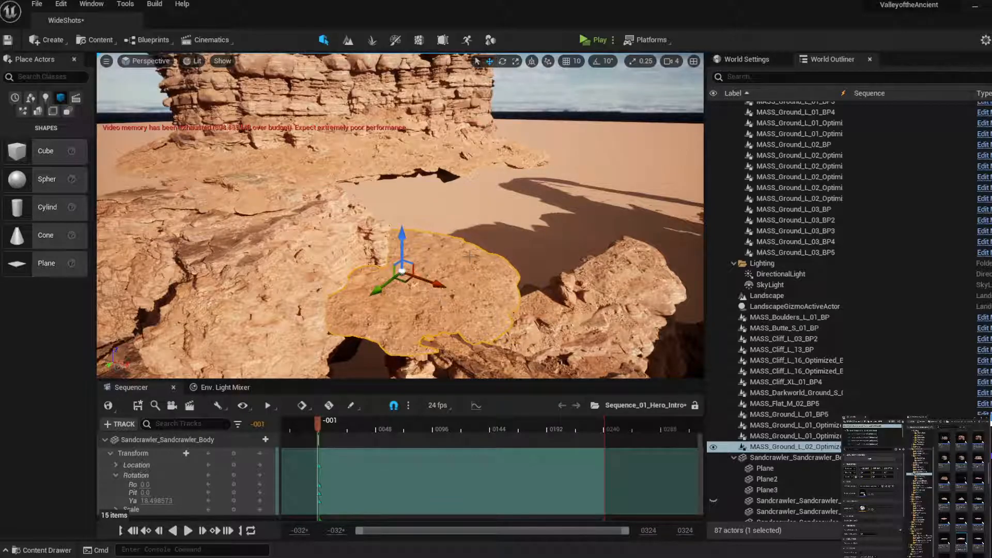
pyautogui.moveTo(470, 256); pyautogui.dragTo(447, 284, button='right')
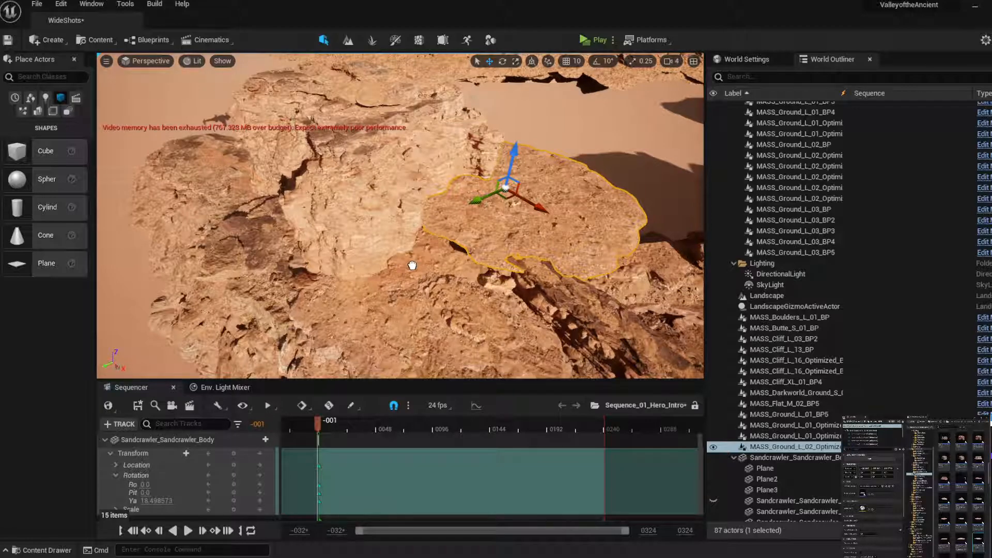
# Place two MASS_Ground_L_03_BP pieces and a MASS_Ground_L_02_BP piece on the foreground rocks, shifting the last one farther onto the rocks
pyautogui.moveTo(412, 265); pyautogui.dragTo(412, 266)
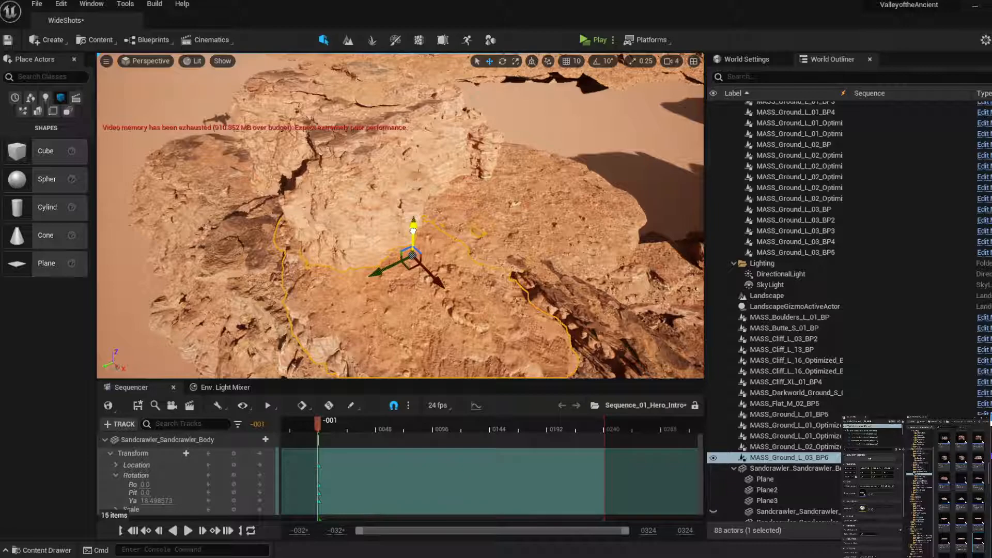
pyautogui.moveTo(414, 233); pyautogui.dragTo(393, 243, button='right')
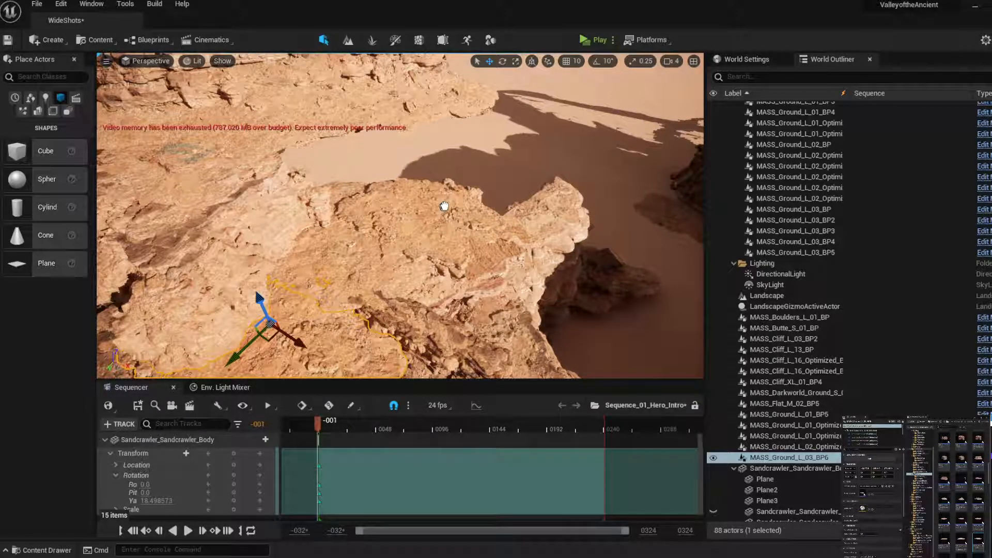
pyautogui.moveTo(445, 207); pyautogui.dragTo(436, 213)
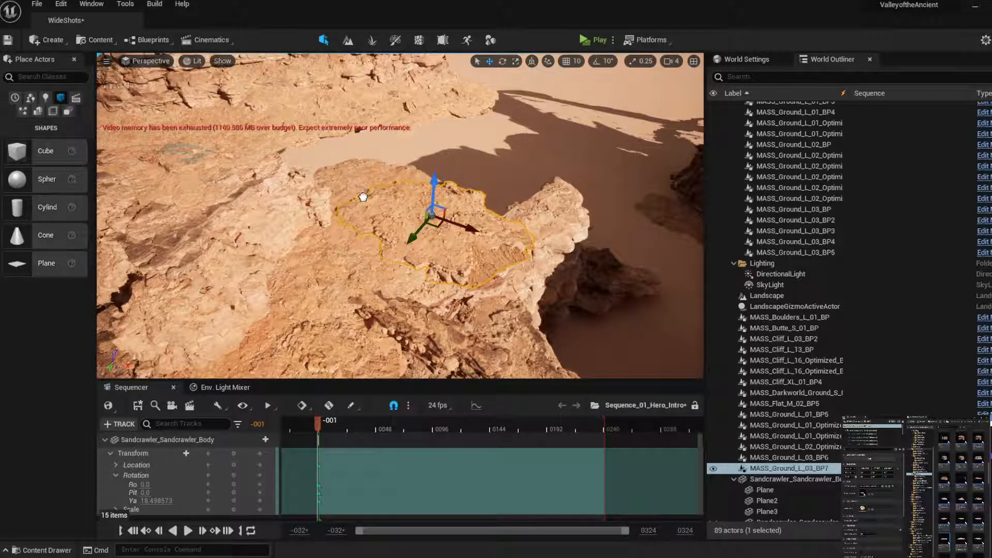
pyautogui.moveTo(364, 197); pyautogui.dragTo(357, 138)
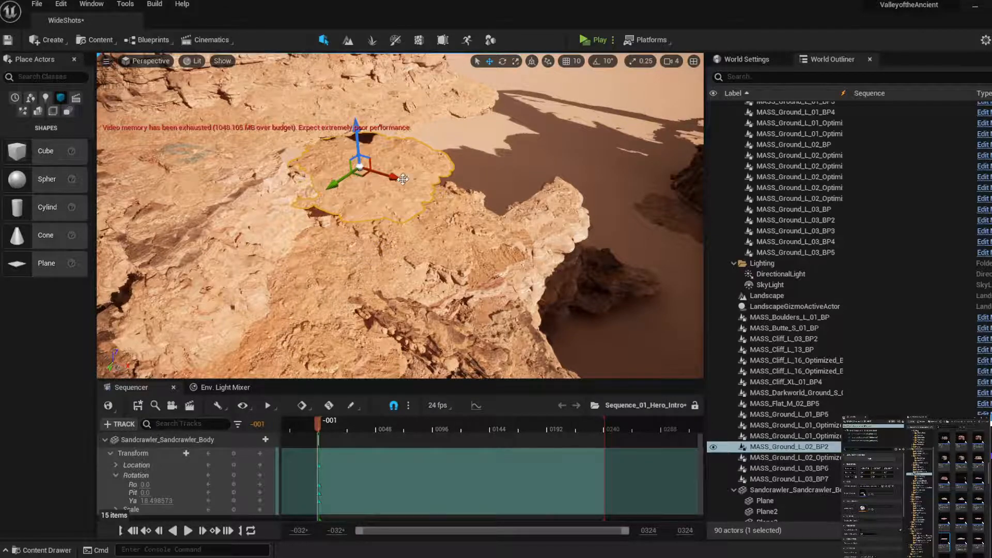
pyautogui.moveTo(403, 179); pyautogui.dragTo(357, 174)
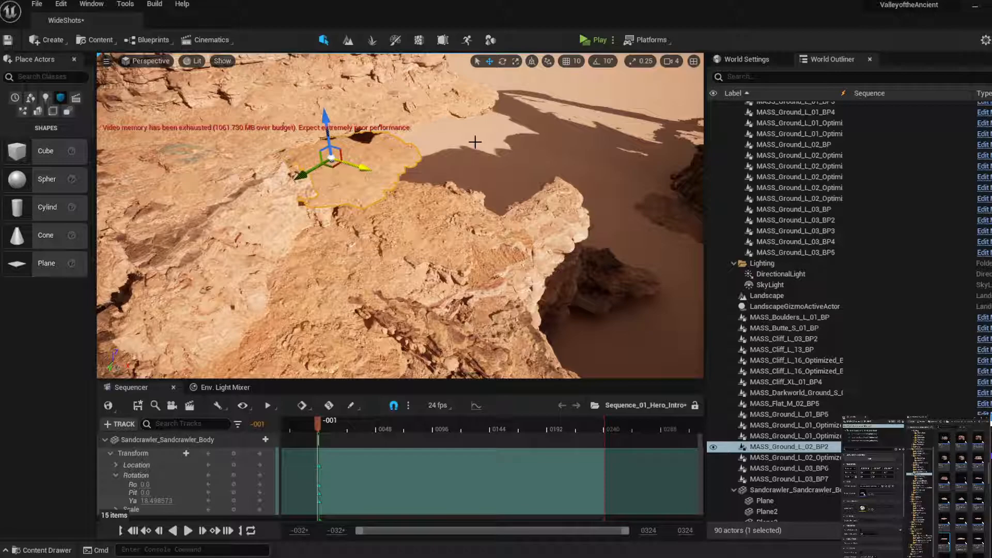
# Place MASS_Cliff_XL_02_BP cliffs on the foreground rocks and sink the MASS_Cliff_XL_02_BP4 cliff lower into them
pyautogui.press('1')
pyautogui.press('2')
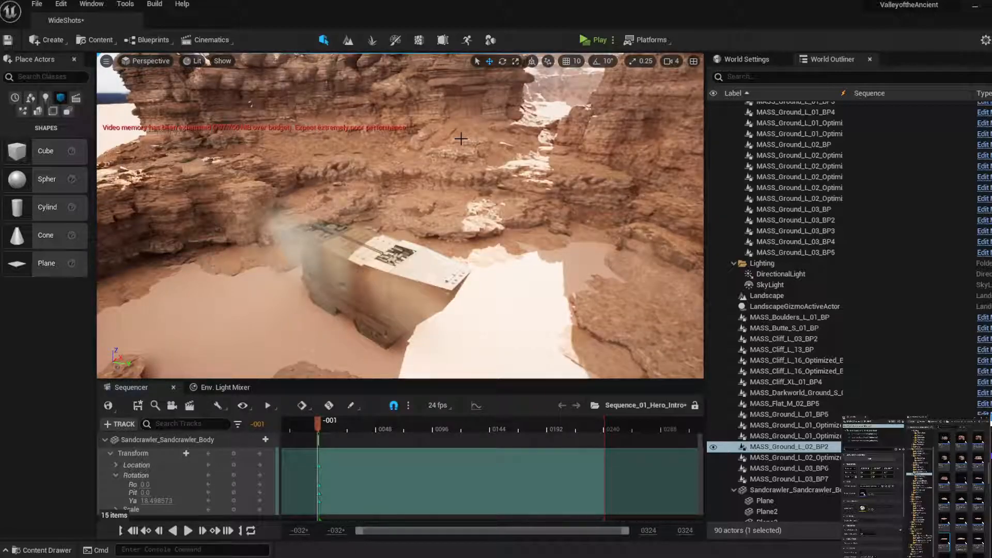
pyautogui.scroll(-3, 461, 139)
pyautogui.scroll(-3, 460, 139)
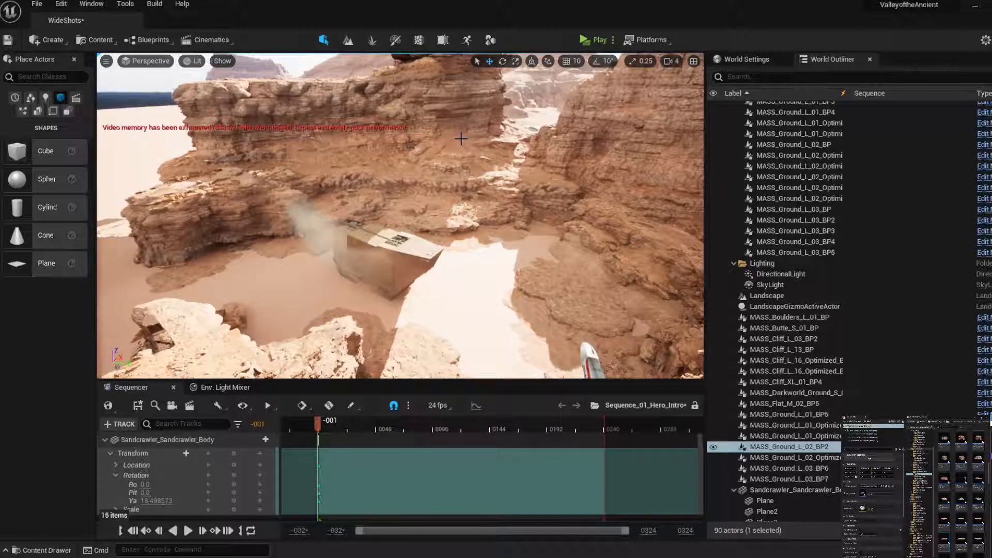
pyautogui.scroll(-3, 461, 139)
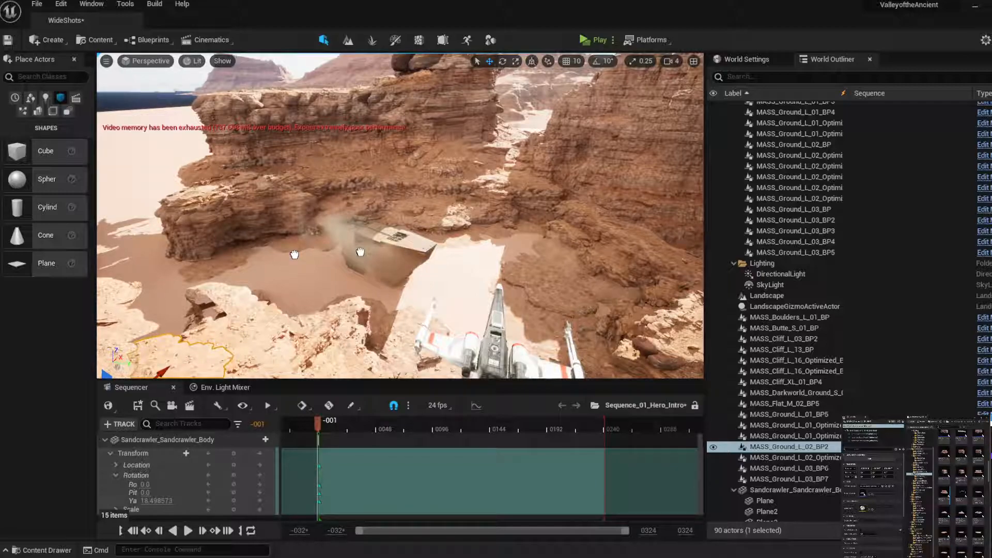
pyautogui.moveTo(295, 255); pyautogui.dragTo(177, 349)
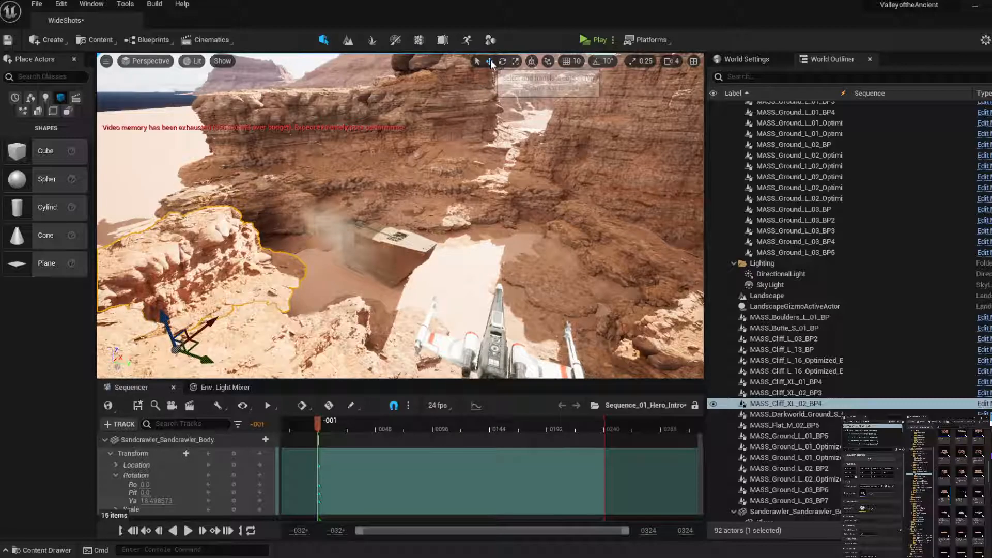
pyautogui.moveTo(161, 325); pyautogui.dragTo(145, 382)
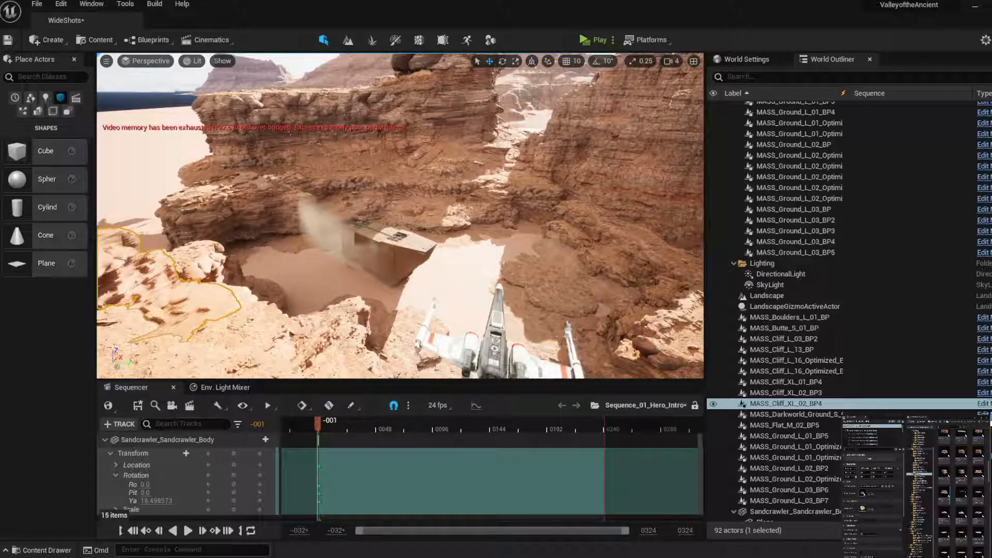
# Add another MASS_Cliff_XL_02_BP cliff nearer the camera and fit it into the side of the foreground rock formation
pyautogui.moveTo(400, 216); pyautogui.dragTo(441, 183, button='right')
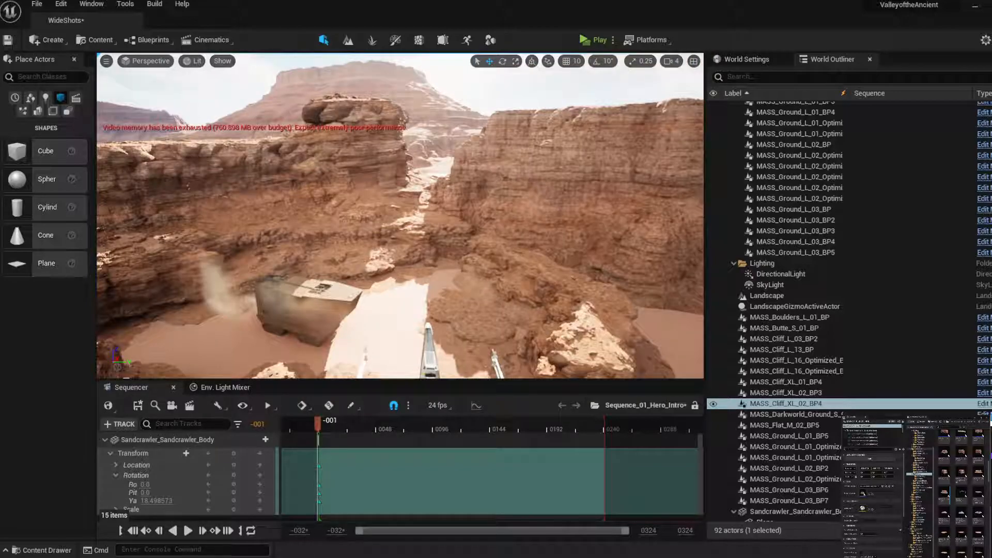
pyautogui.scroll(-3, 333, 207)
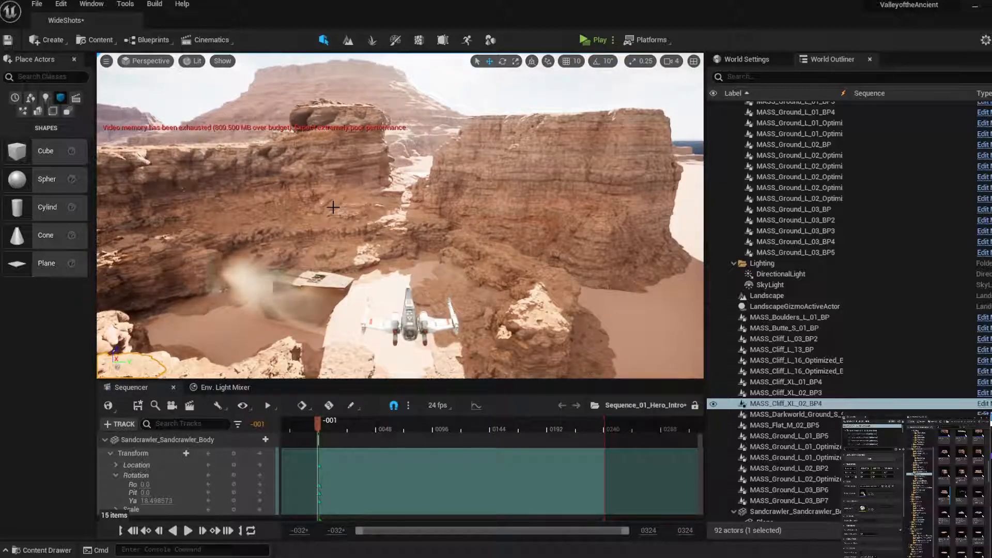
pyautogui.moveTo(333, 207); pyautogui.dragTo(333, 238)
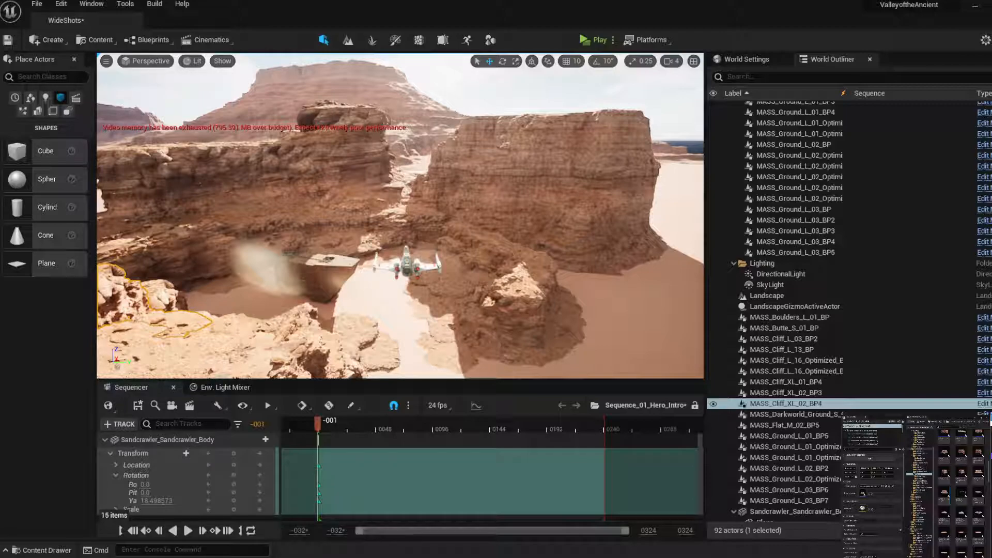
pyautogui.moveTo(400, 216); pyautogui.dragTo(377, 269, button='right')
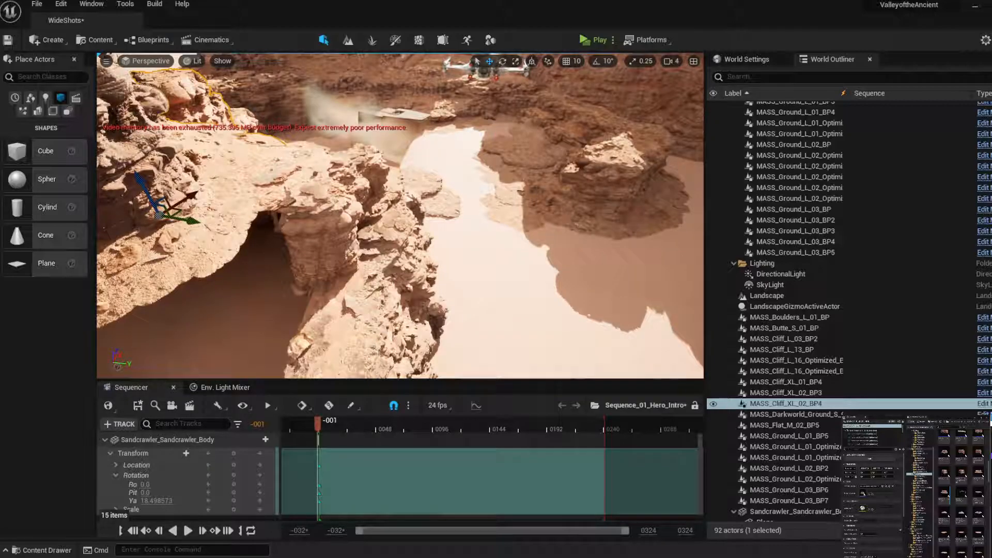
pyautogui.moveTo(666, 289); pyautogui.dragTo(317, 304, button='right')
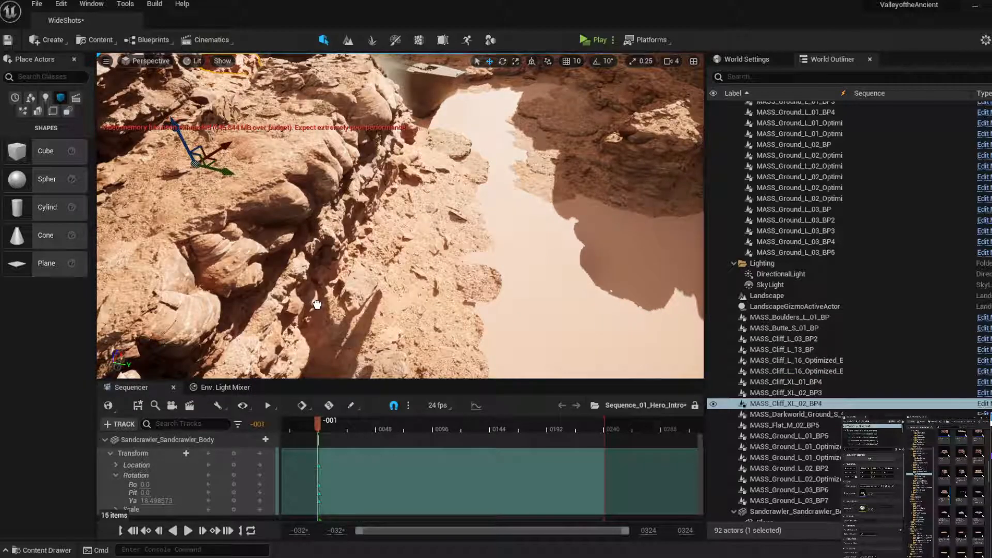
pyautogui.hotkey('ctrl', 'd')
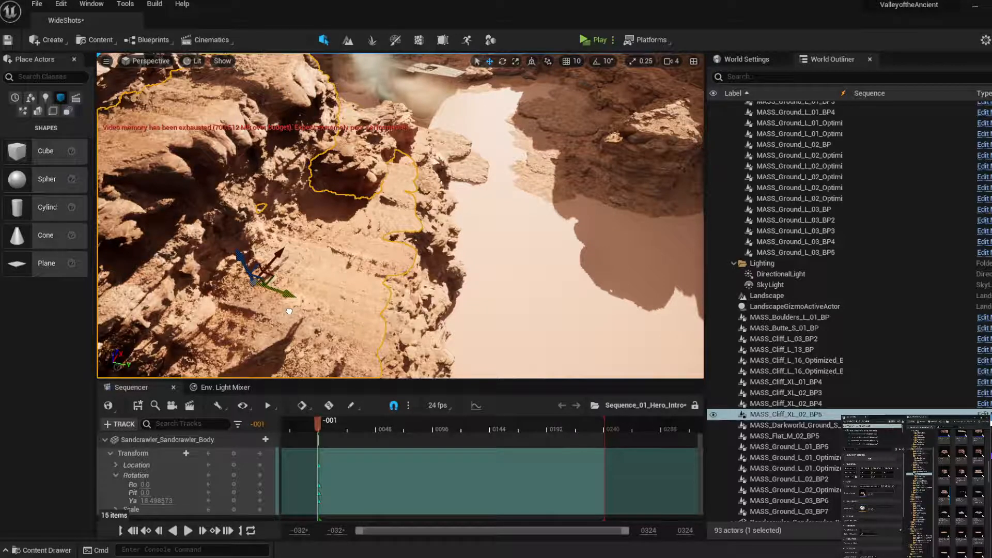
pyautogui.moveTo(289, 311)
pyautogui.mouseDown()
pyautogui.moveTo(232, 277)
pyautogui.moveTo(287, 309)
pyautogui.mouseUp()
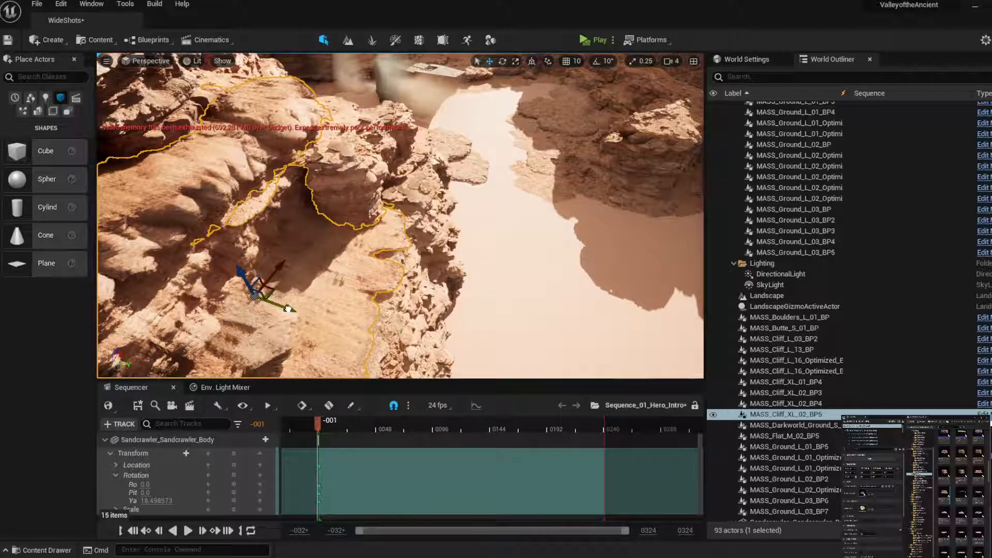
pyautogui.moveTo(287, 309); pyautogui.dragTo(260, 294)
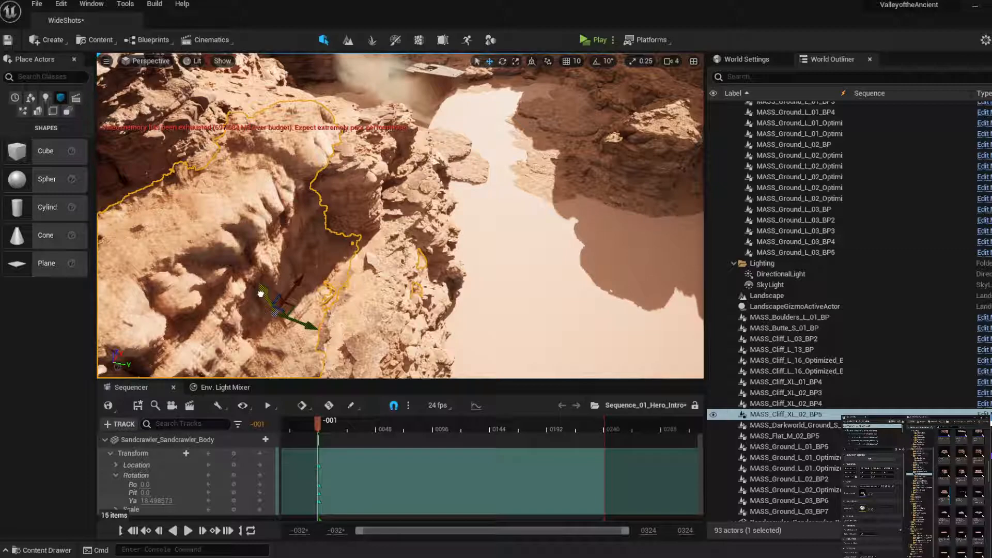
pyautogui.moveTo(261, 293); pyautogui.dragTo(298, 326)
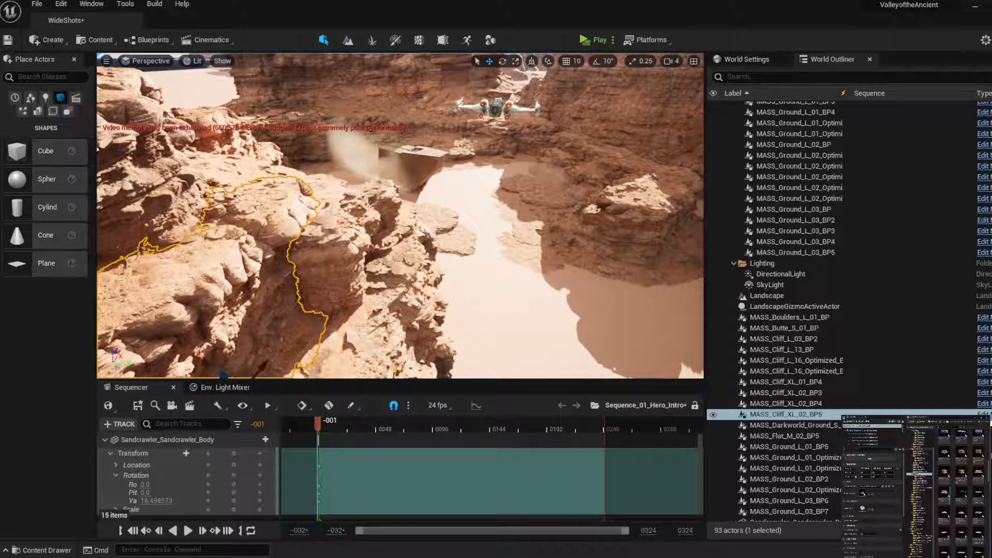
# Duplicate the whole foreground rock set, from MASS_Boulders_L_01_BP through MASS_Ground_L_03_BP7, by copying and pasting it
pyautogui.moveTo(457, 217); pyautogui.dragTo(458, 218, button='right')
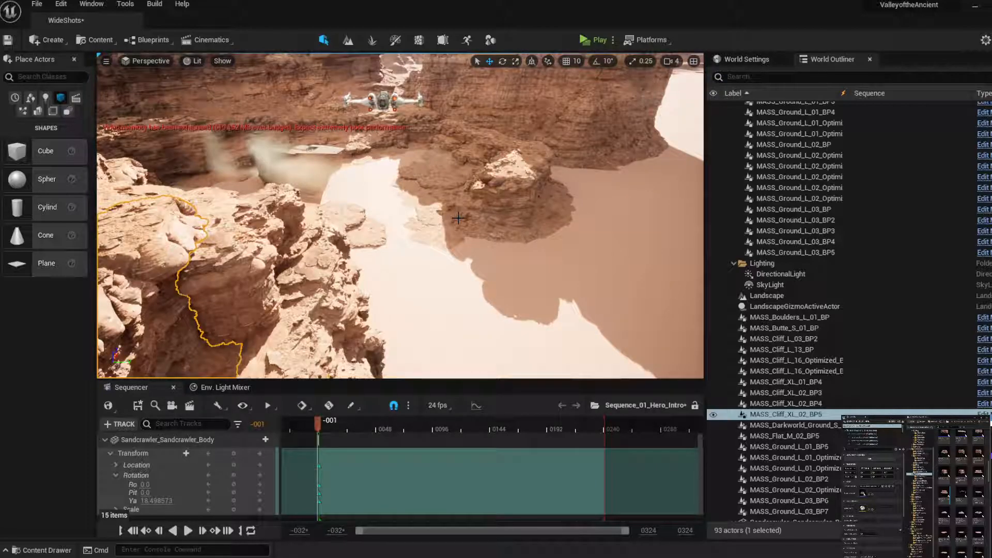
pyautogui.moveTo(458, 218); pyautogui.dragTo(459, 210, button='right')
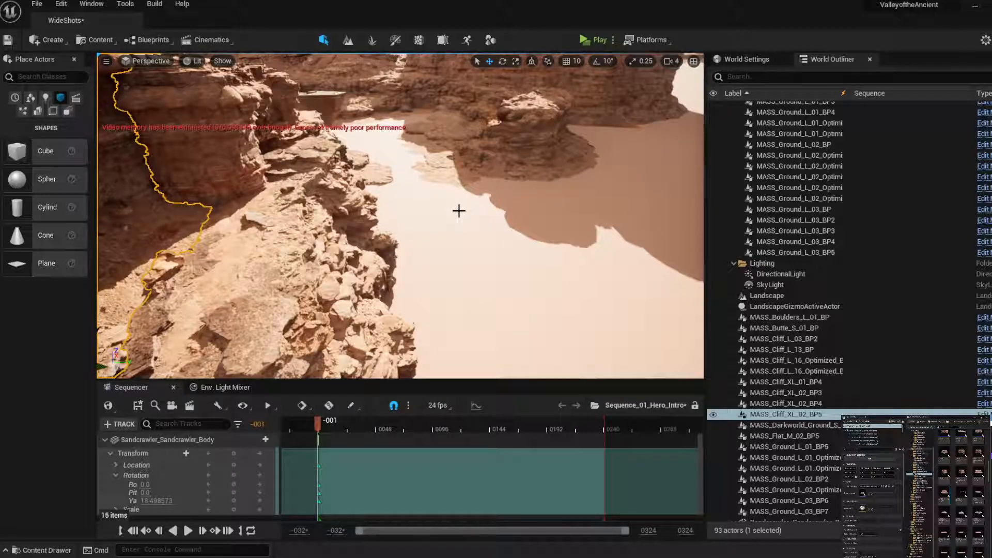
pyautogui.moveTo(459, 210); pyautogui.dragTo(509, 180, button='right')
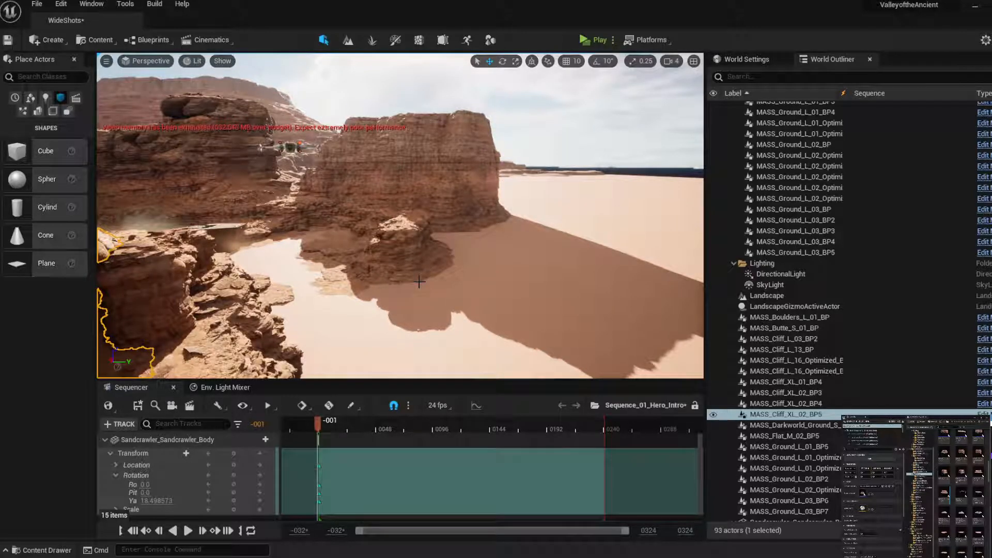
pyautogui.press('f')
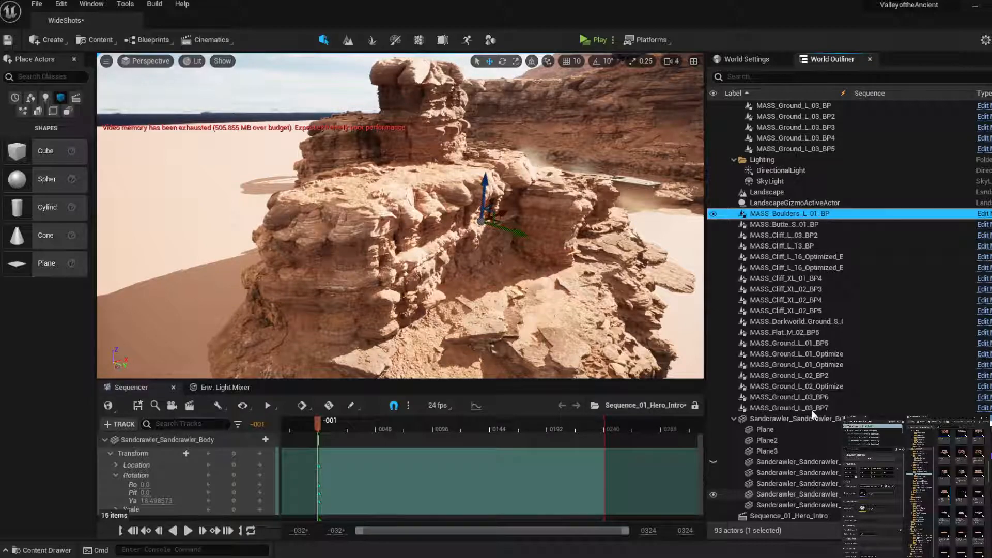
pyautogui.keyDown('shift'); pyautogui.click(811, 410); pyautogui.keyUp('shift')
pyautogui.rightClick(758, 235)
pyautogui.moveTo(840, 406)
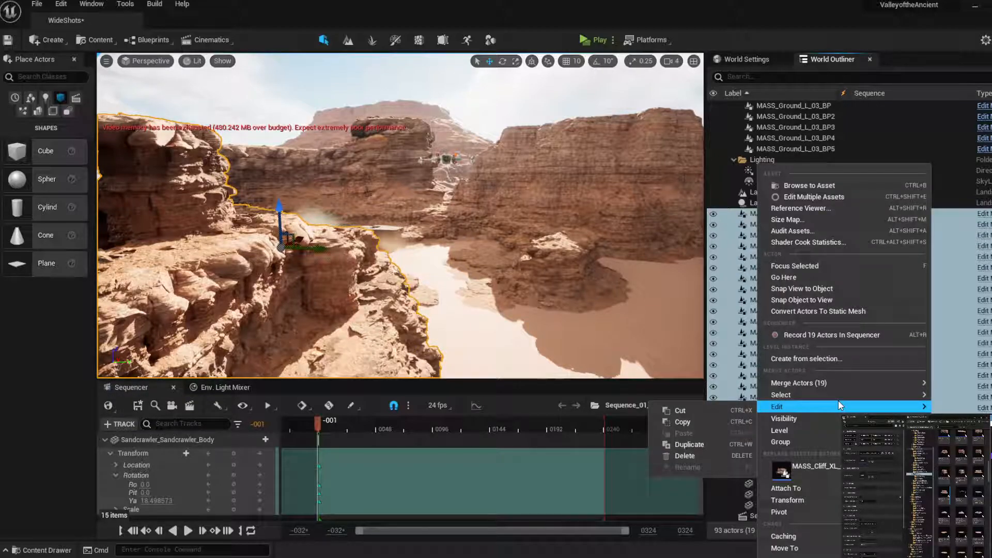
pyautogui.click(682, 422)
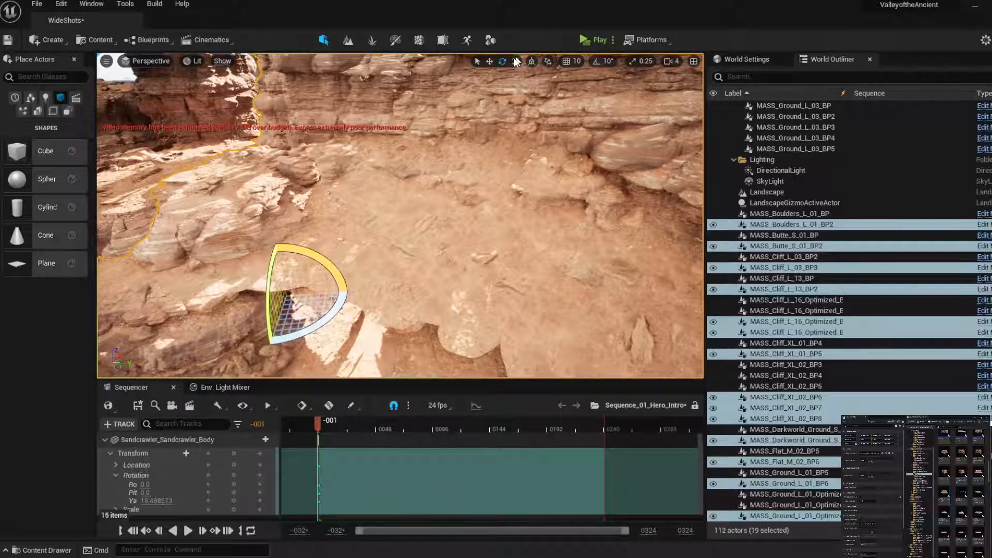
# Move the duplicated rock set onto the open sand across from the original and turn it about its vertical axis, undoing the last adjustment
pyautogui.click(490, 61)
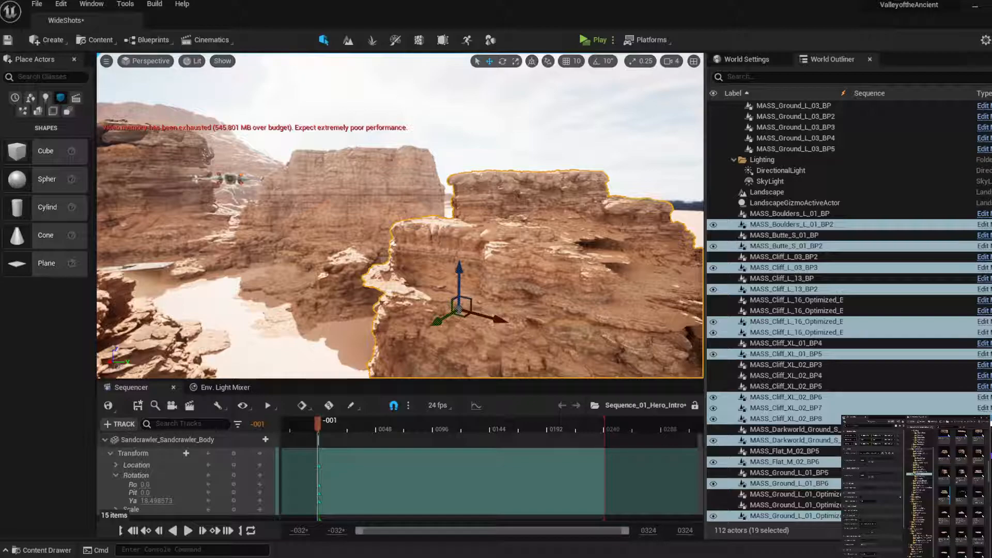
pyautogui.moveTo(482, 316); pyautogui.dragTo(416, 296)
pyautogui.press('e')
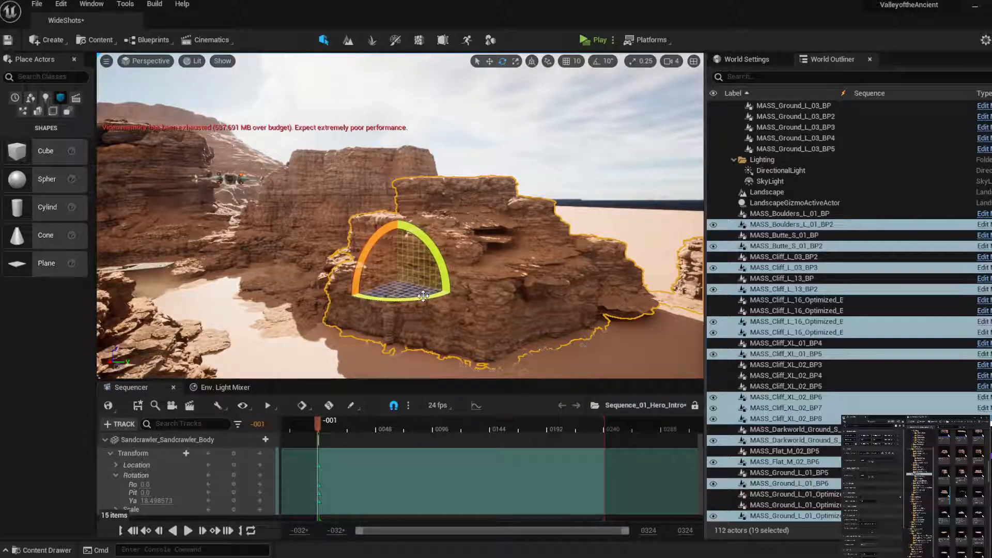
pyautogui.moveTo(423, 296); pyautogui.dragTo(378, 300)
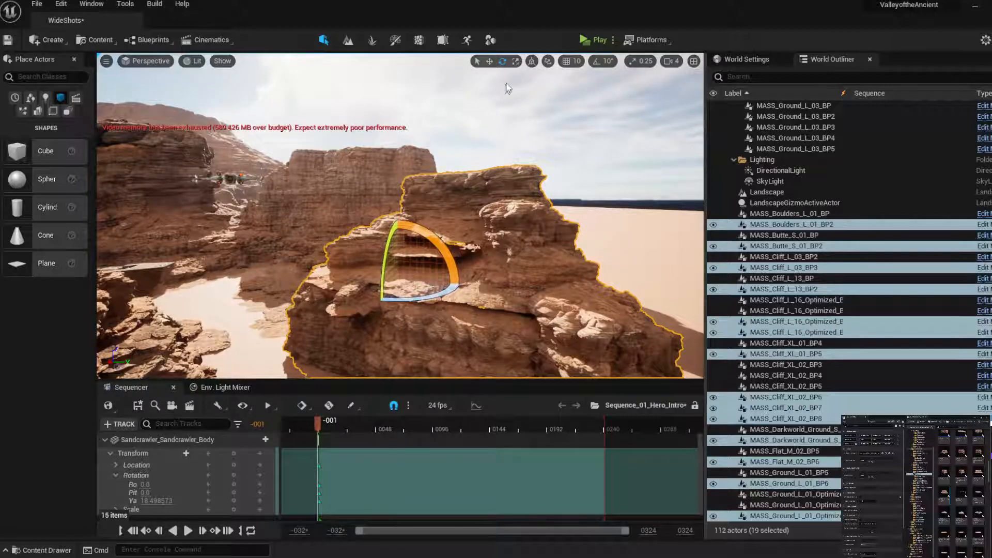
pyautogui.hotkey('ctrl', 'z')
# Move the duplicated rock set further across the sand so it sits against the canyon rocks behind it
pyautogui.press('w')
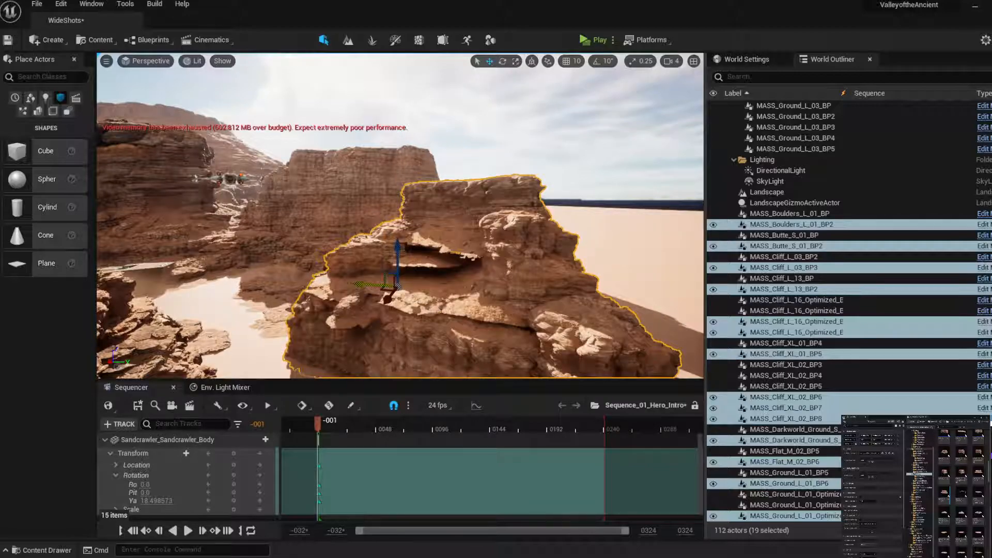
pyautogui.moveTo(387, 297); pyautogui.dragTo(410, 299)
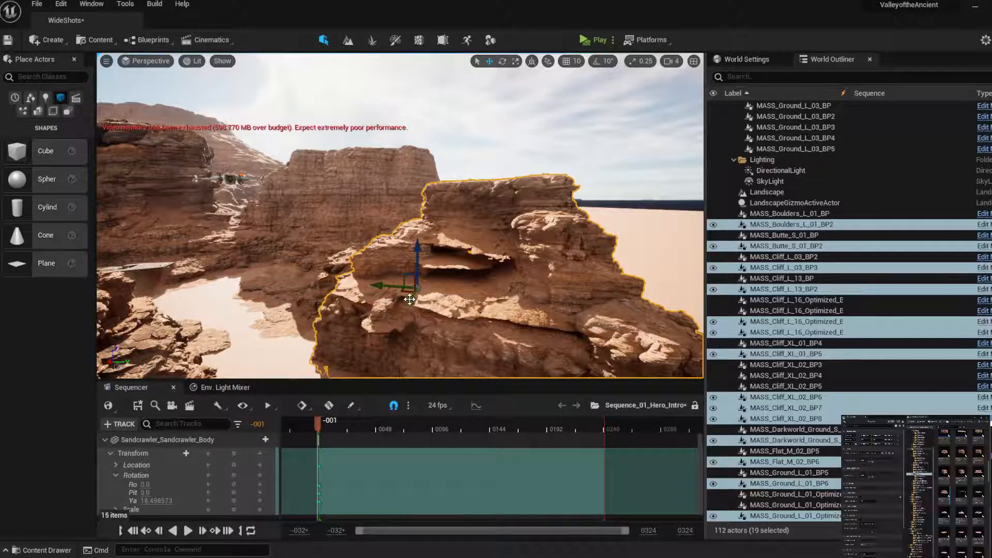
pyautogui.moveTo(410, 299); pyautogui.dragTo(429, 287)
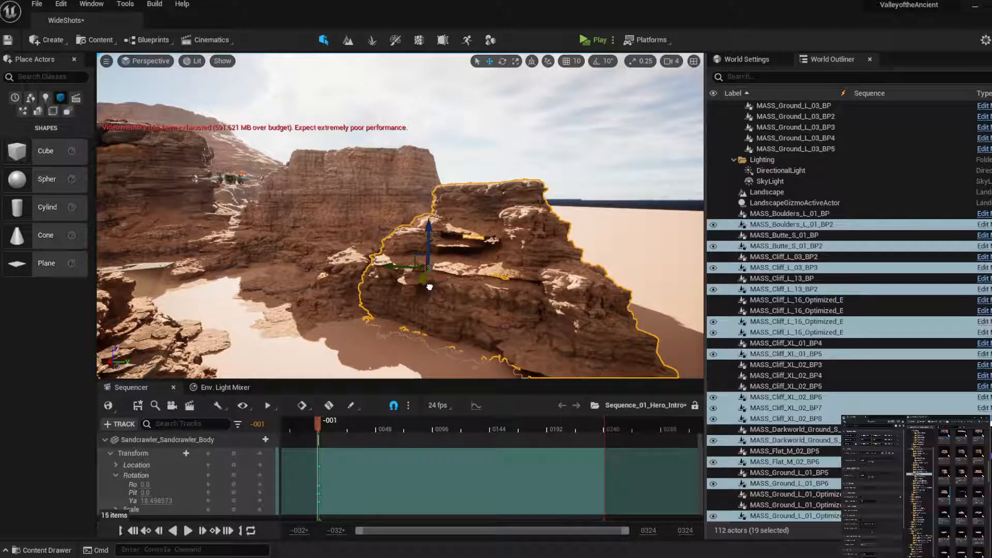
# Delete surplus pieces from the duplicated rock set, including MASS_Ground_L_03_BP9, MASS_Ground_L_02_BP3 and MASS_Cliff_XL_02_BP7
pyautogui.click(455, 265)
pyautogui.scroll(3, 452, 256)
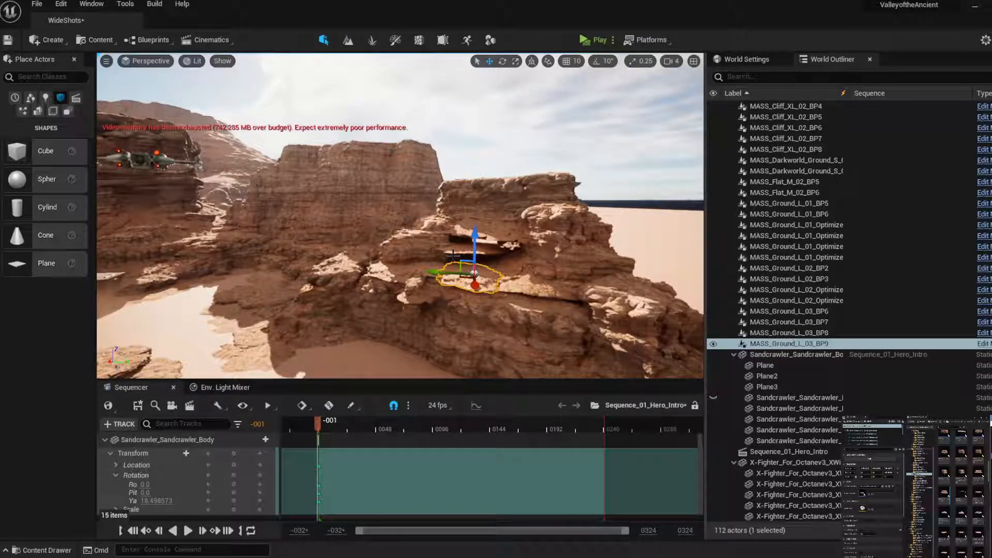
pyautogui.scroll(3, 453, 255)
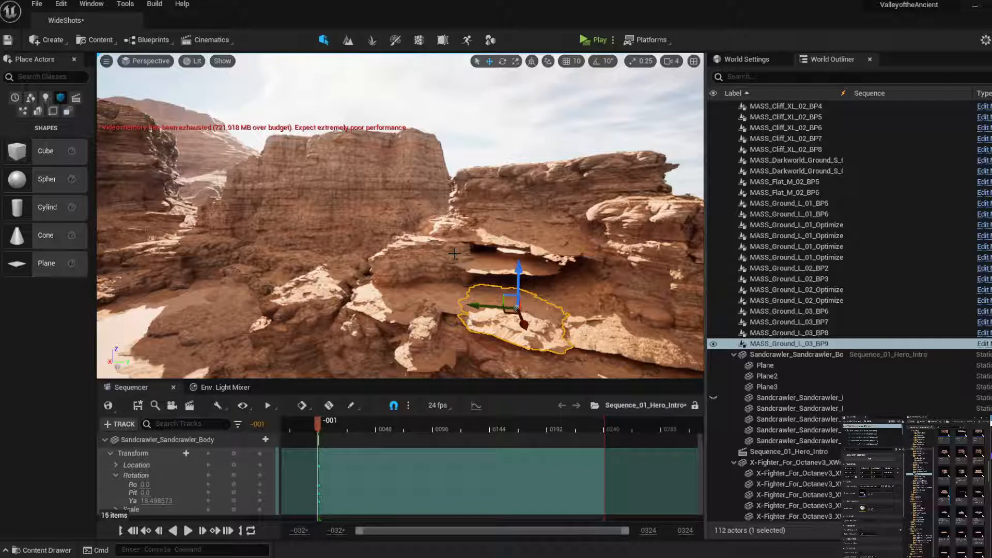
pyautogui.scroll(3, 454, 254)
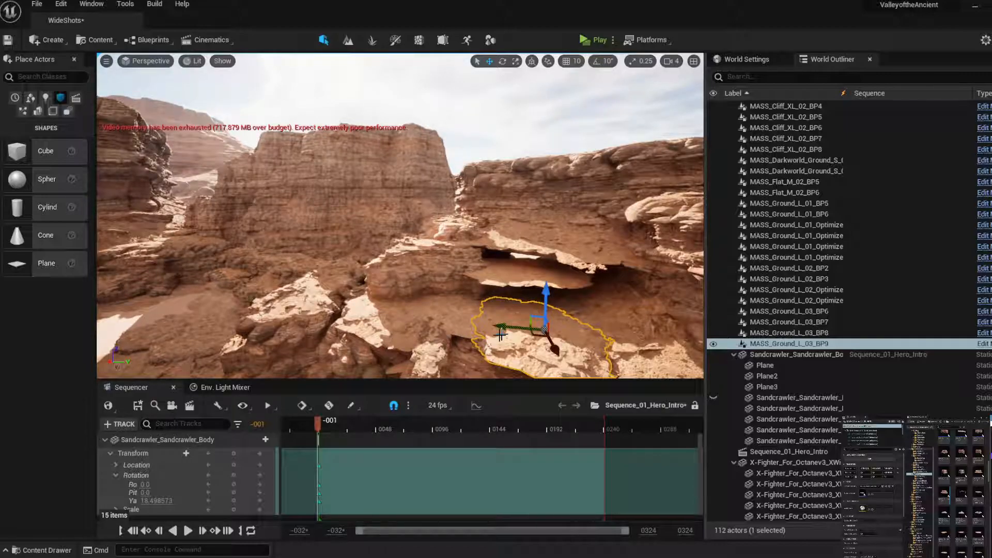
pyautogui.press('Delete')
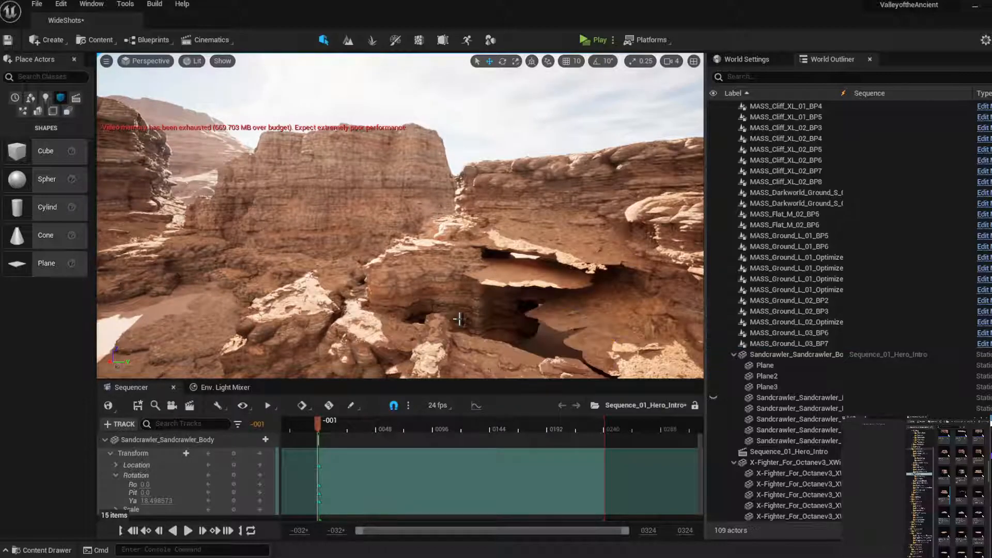
pyautogui.click(583, 308)
pyautogui.press('Delete')
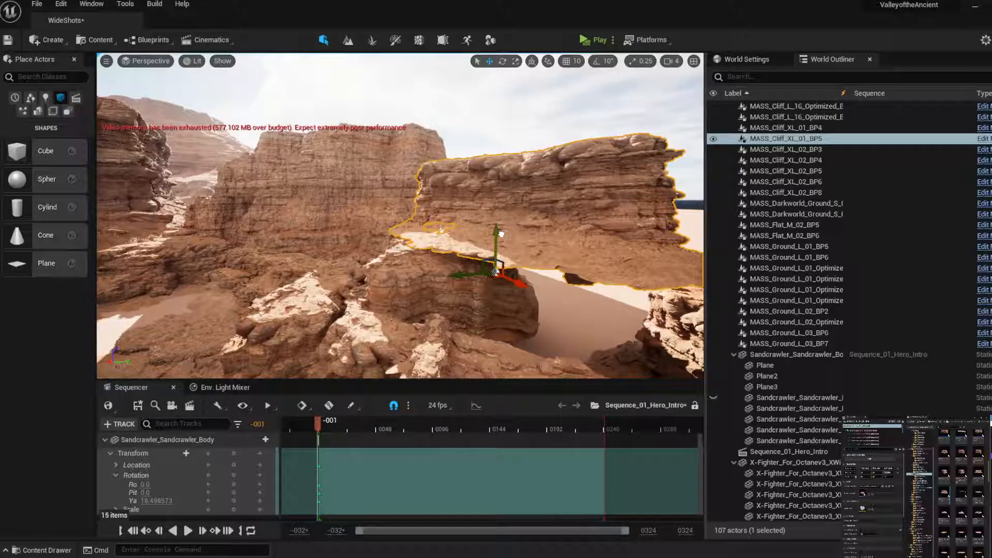
# Lower the MASS_Cliff_XL_01_BP5 cliff and shift it to fit into the back of the duplicated rock formation
pyautogui.moveTo(500, 233); pyautogui.dragTo(388, 362)
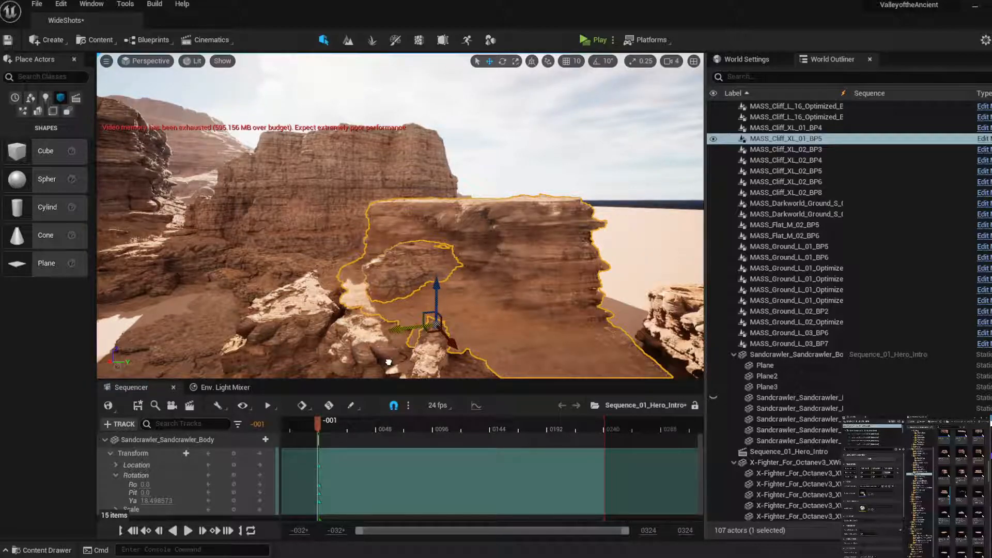
pyautogui.moveTo(388, 361); pyautogui.dragTo(517, 312)
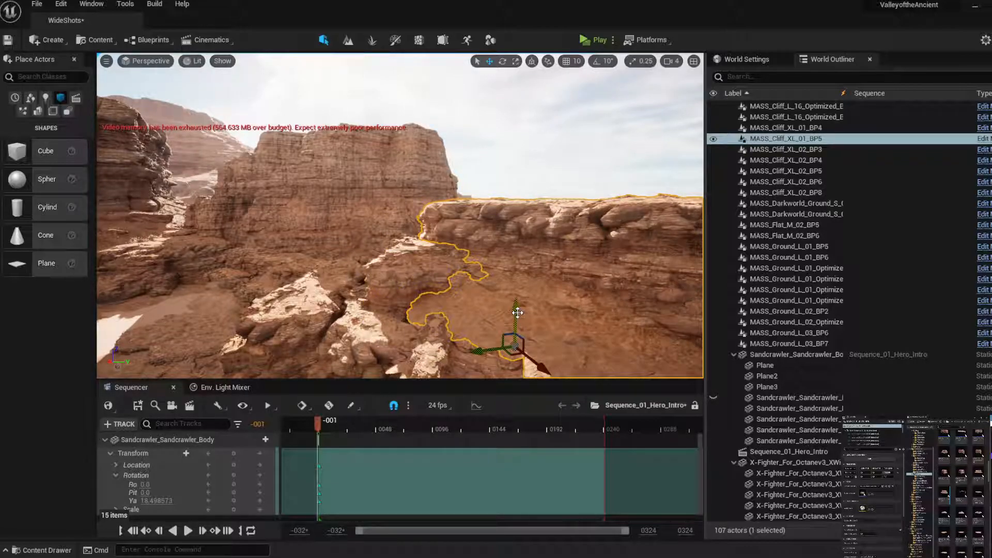
pyautogui.press('f')
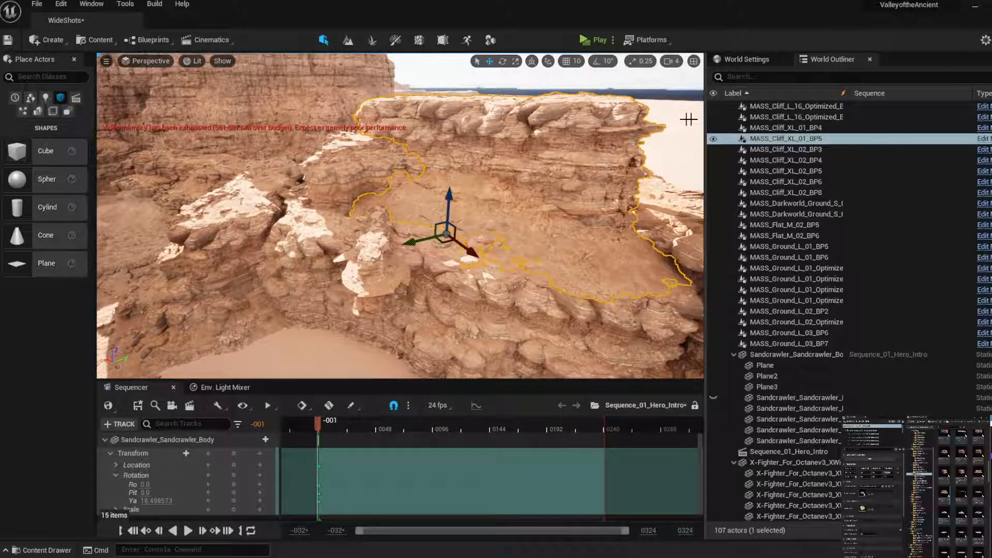
# Add a MASS_Ground_L_01_BP ground piece on the duplicated formation's rock ledge and push it toward the cliff
pyautogui.click(689, 119)
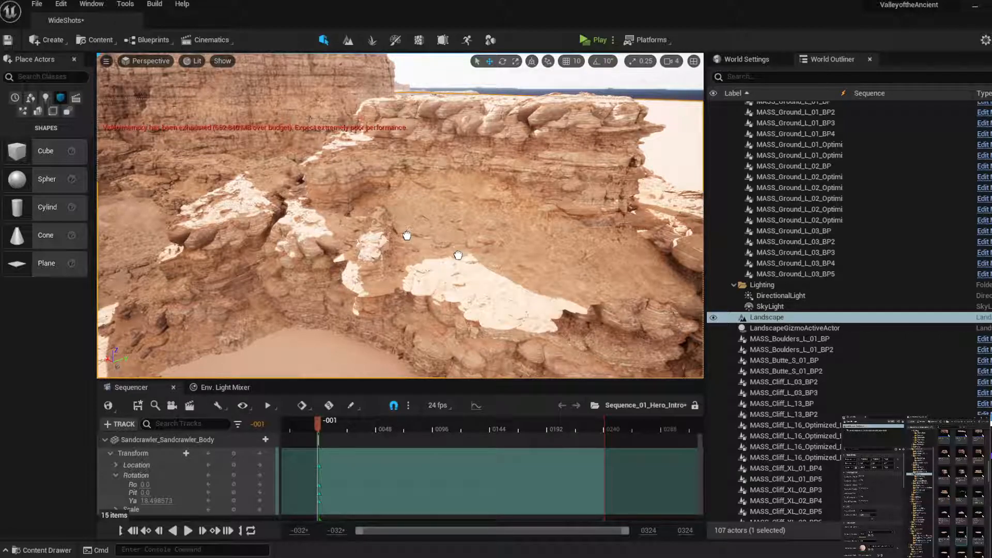
pyautogui.click(320, 220)
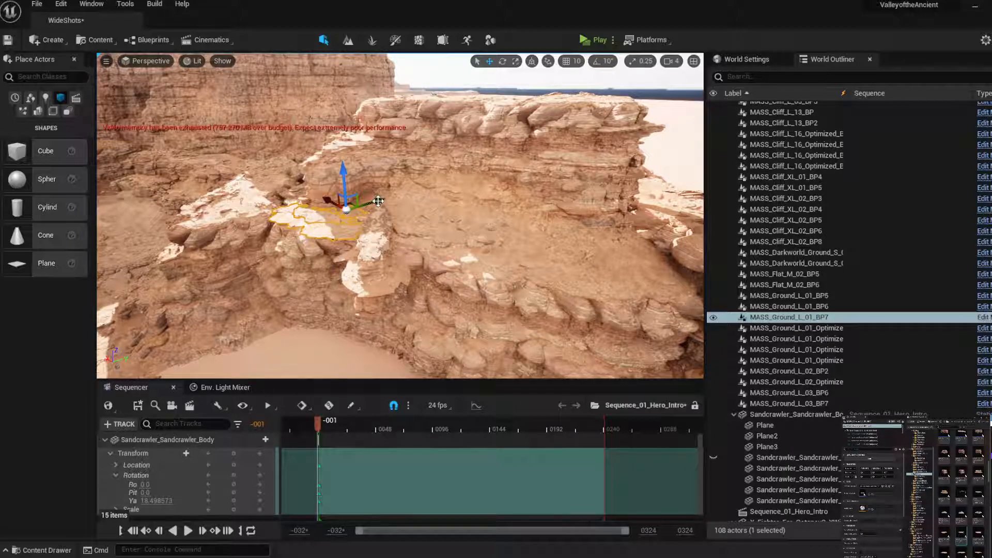
pyautogui.moveTo(379, 200); pyautogui.dragTo(453, 201)
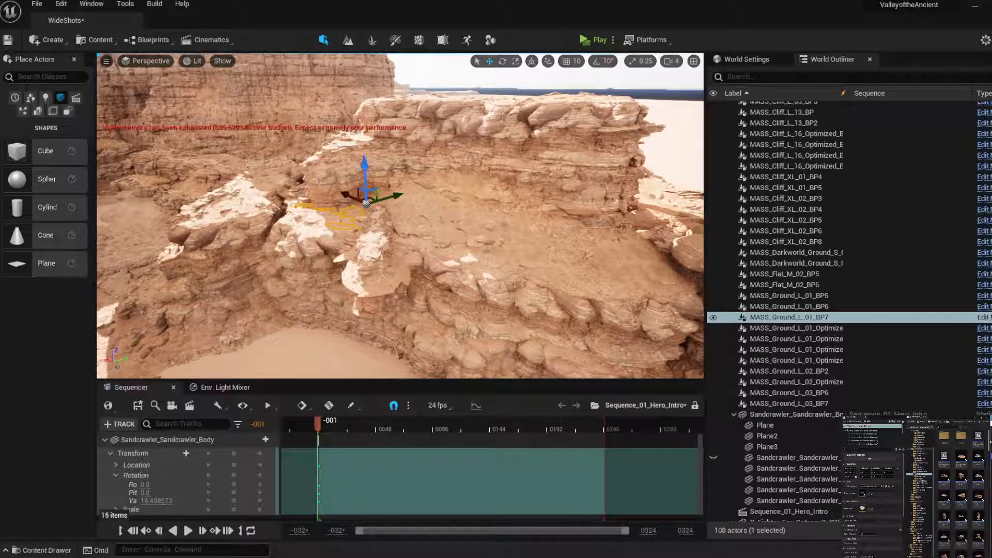
# Place a MASS_BackdropButte_L_01_BP butte on the open desert behind the duplicated rocks and lower it onto the ground
pyautogui.moveTo(400, 215); pyautogui.dragTo(485, 195, button='right')
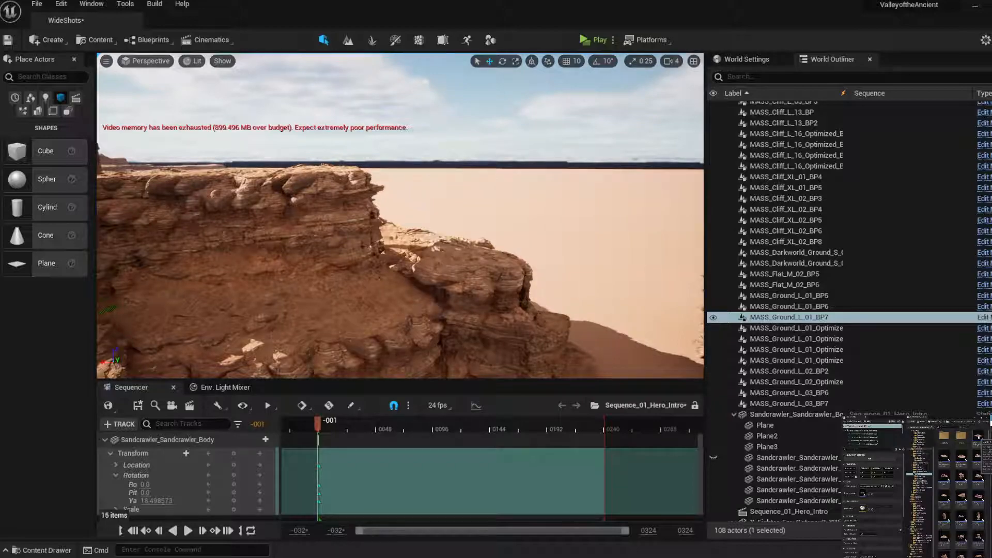
pyautogui.moveTo(978, 437); pyautogui.dragTo(517, 166)
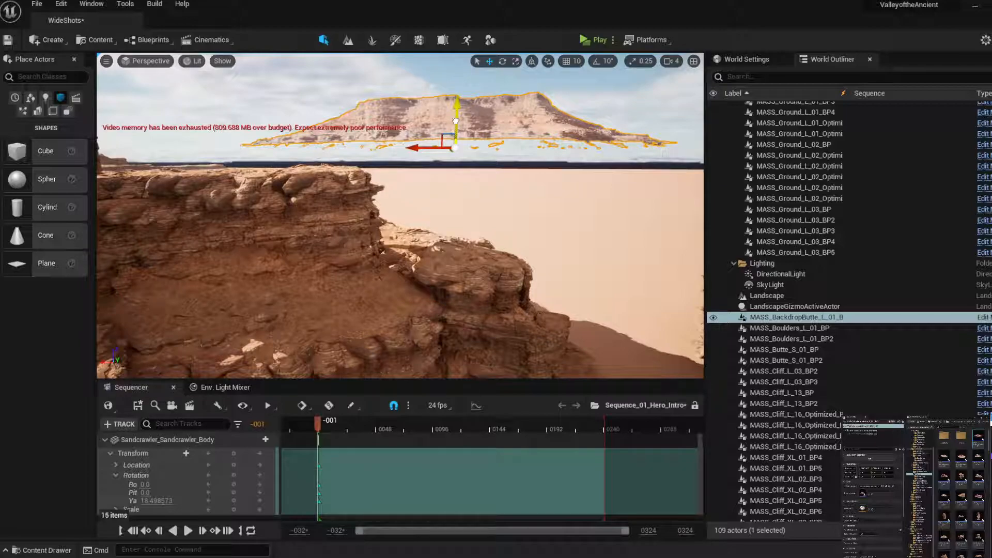
pyautogui.moveTo(456, 121); pyautogui.dragTo(448, 167)
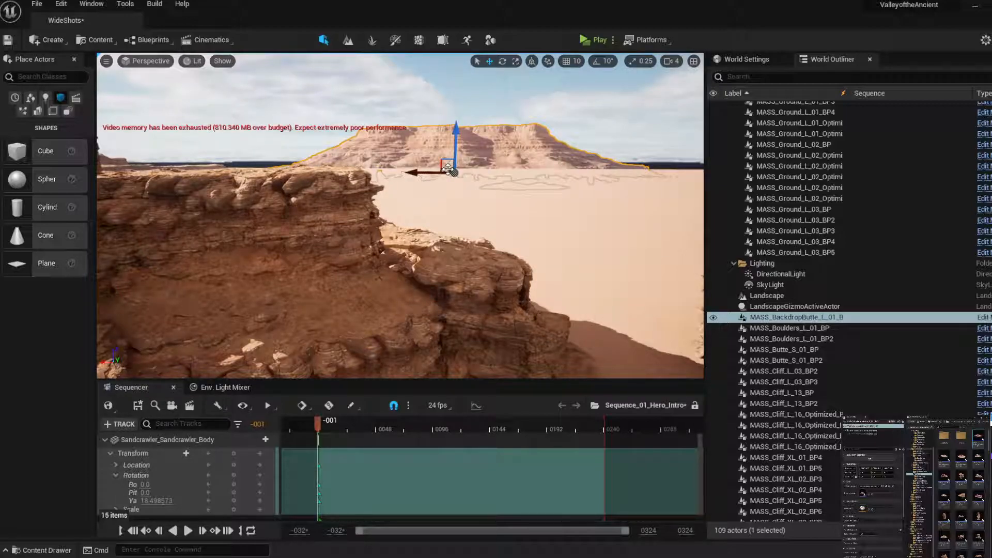
pyautogui.moveTo(448, 168); pyautogui.dragTo(494, 107)
# Add a MASS_BackdropButte_M_01 butte, lower it to the ground and shift it behind the duplicated rock formation
pyautogui.moveTo(495, 107); pyautogui.dragTo(362, 112, button='right')
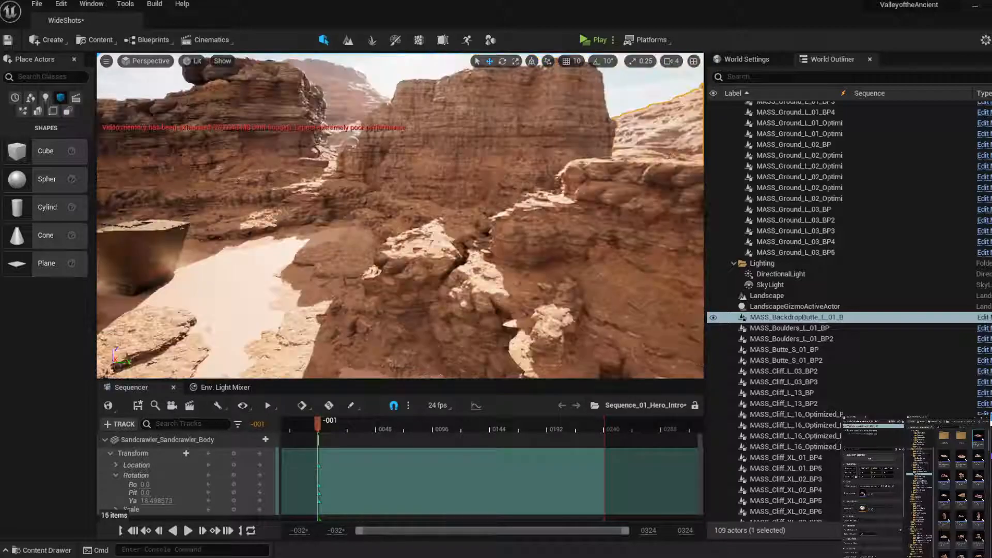
pyautogui.moveTo(495, 104); pyautogui.dragTo(434, 85, button='right')
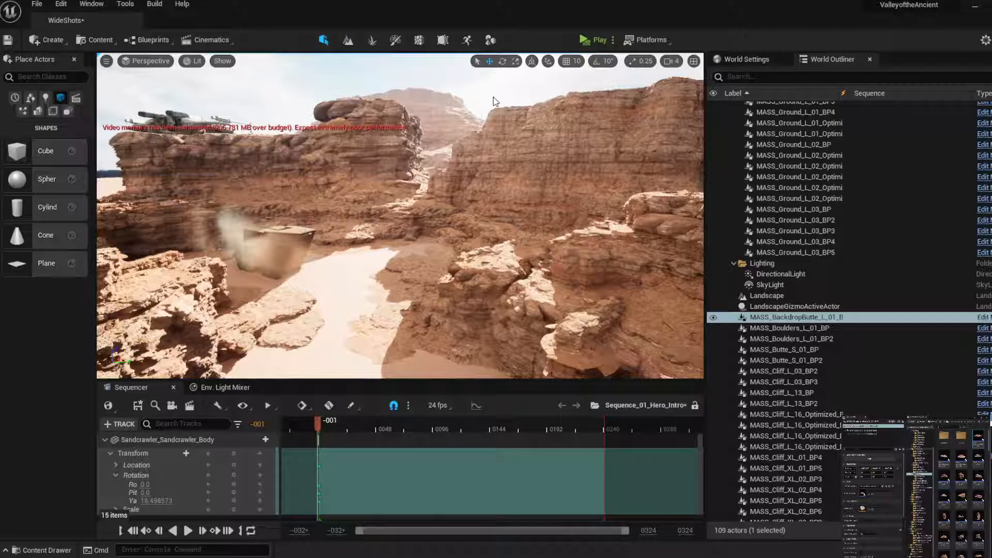
pyautogui.moveTo(493, 101); pyautogui.dragTo(530, 213, button='right')
pyautogui.moveTo(530, 213); pyautogui.dragTo(480, 208, button='right')
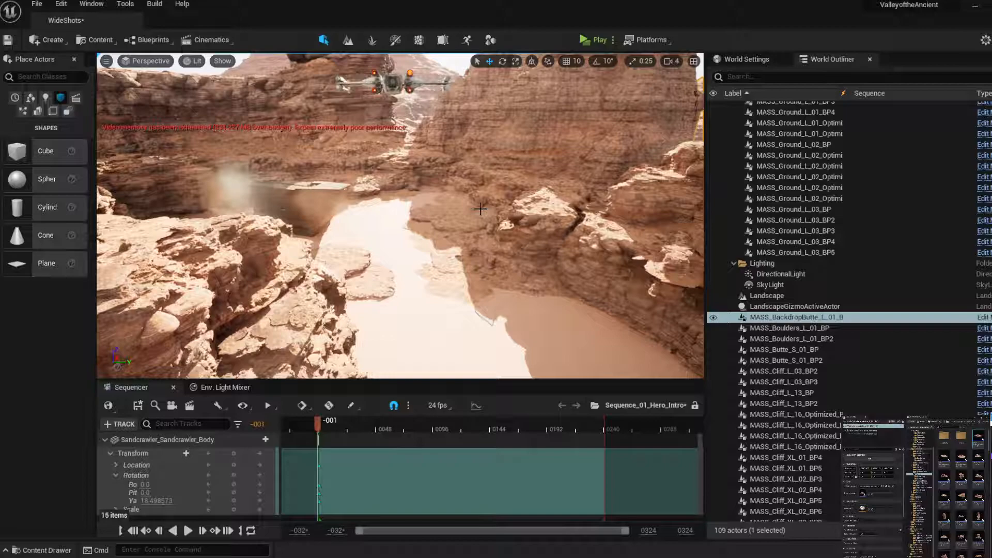
pyautogui.scroll(-3, 478, 205)
pyautogui.scroll(2, 477, 206)
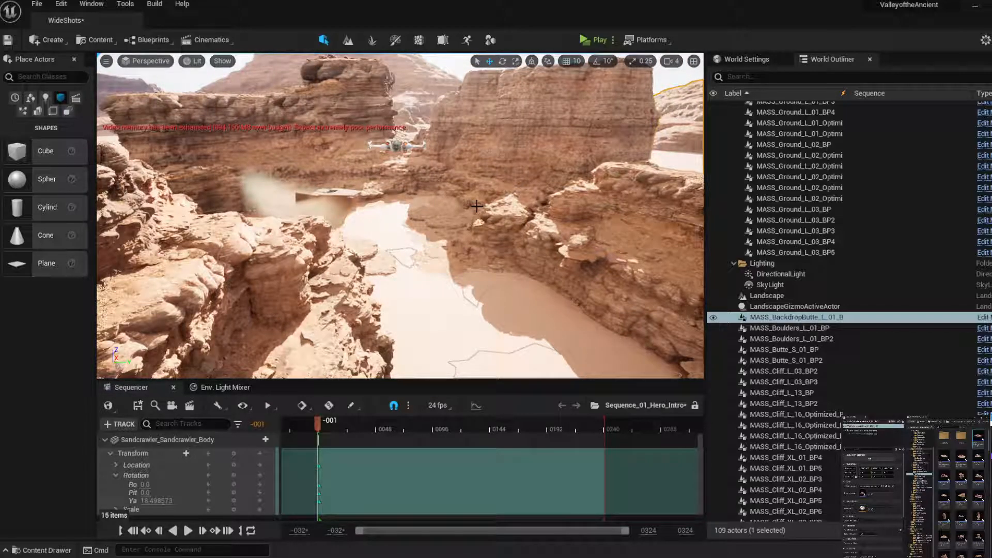
pyautogui.moveTo(943, 457); pyautogui.dragTo(691, 129)
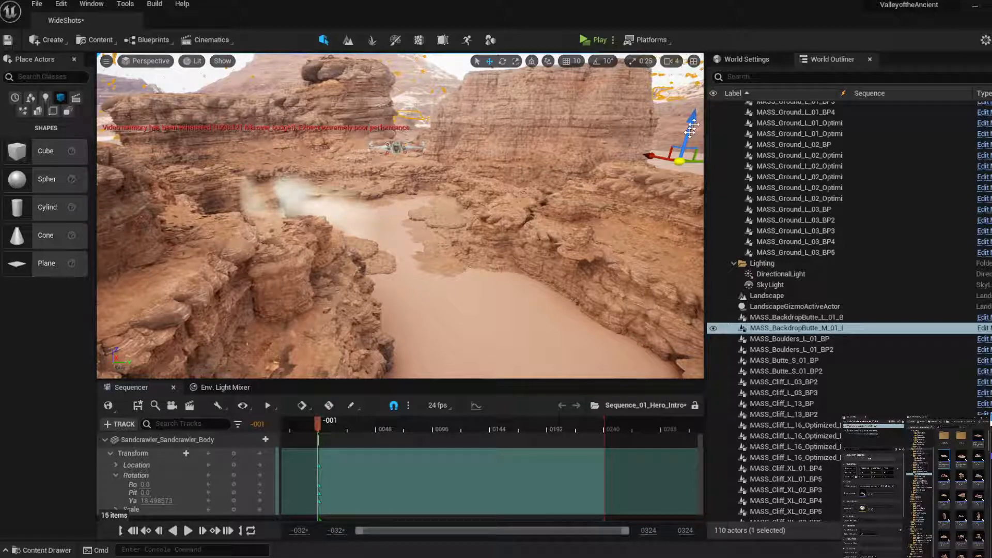
pyautogui.moveTo(691, 129); pyautogui.dragTo(639, 295)
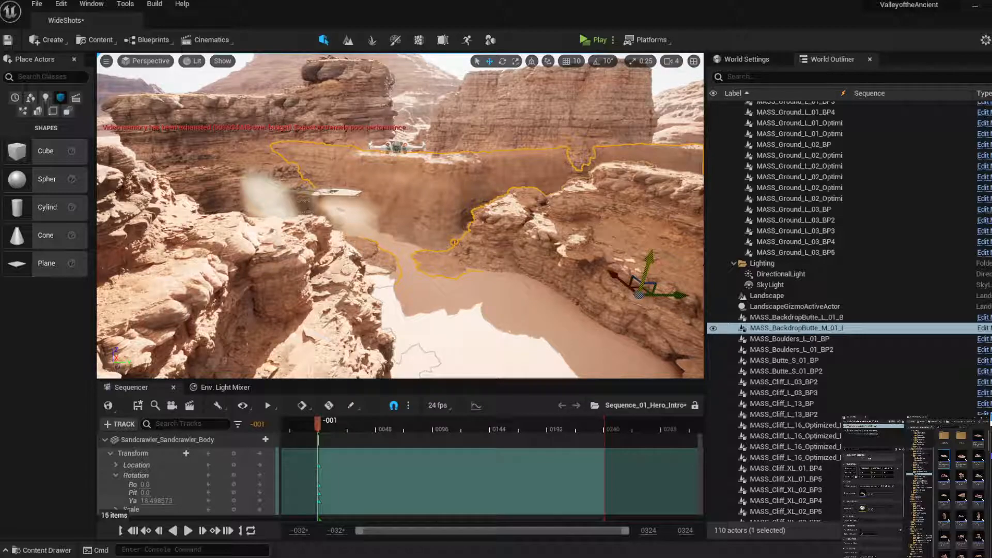
pyautogui.moveTo(639, 294); pyautogui.dragTo(628, 234)
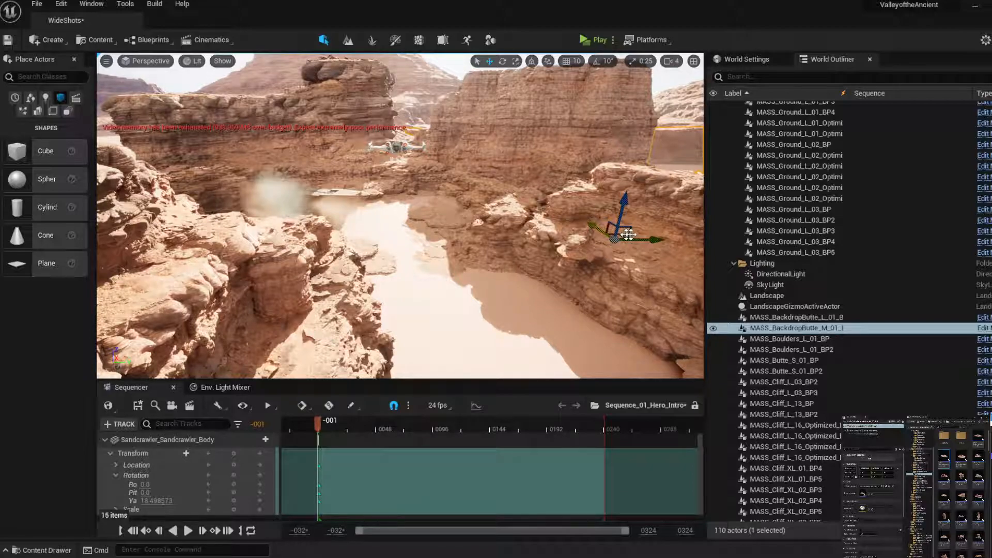
# Rotate the MASS_BackdropButte_M_01 butte and move it close behind the duplicated rocks to form the canyon wall
pyautogui.press('f')
pyautogui.moveTo(422, 170); pyautogui.dragTo(545, 187)
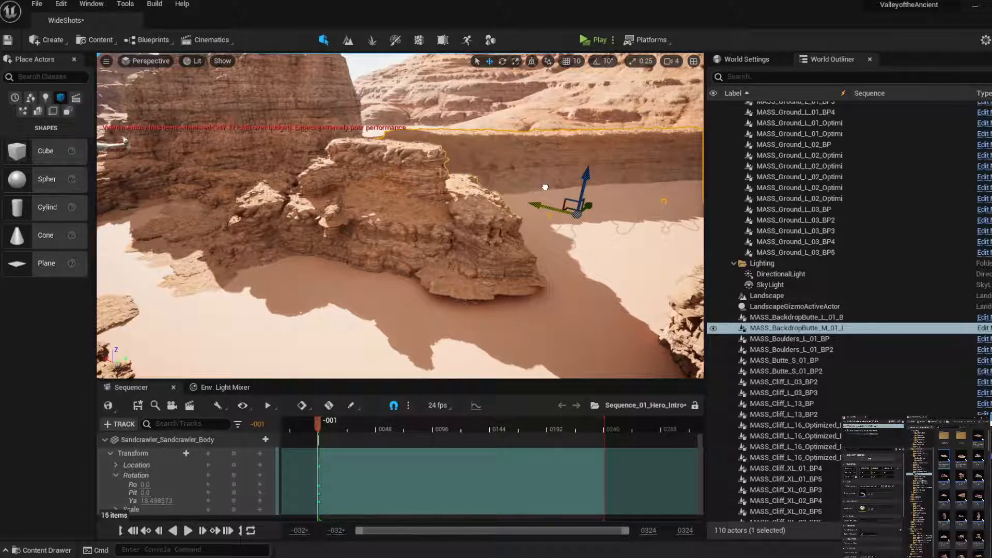
pyautogui.press('e')
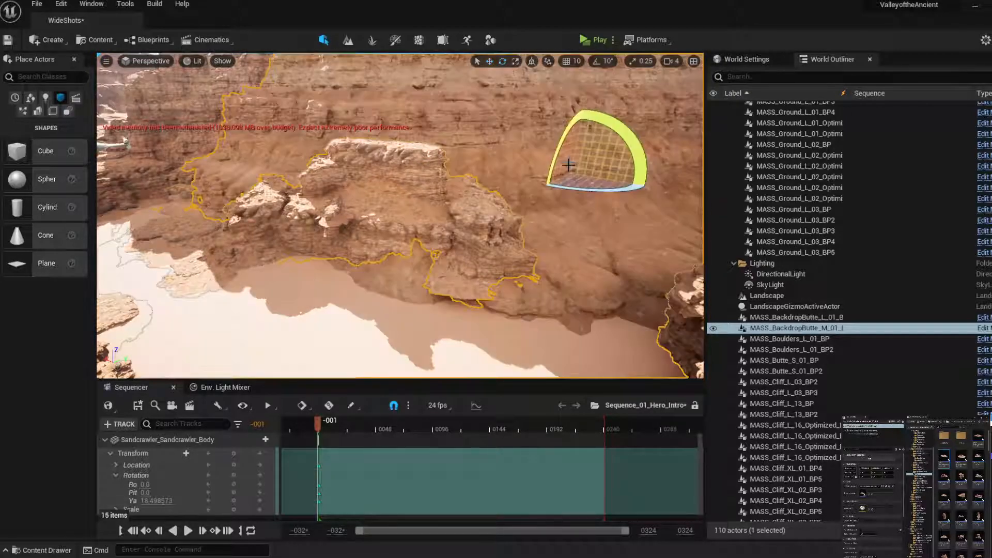
pyautogui.moveTo(569, 165); pyautogui.dragTo(540, 168)
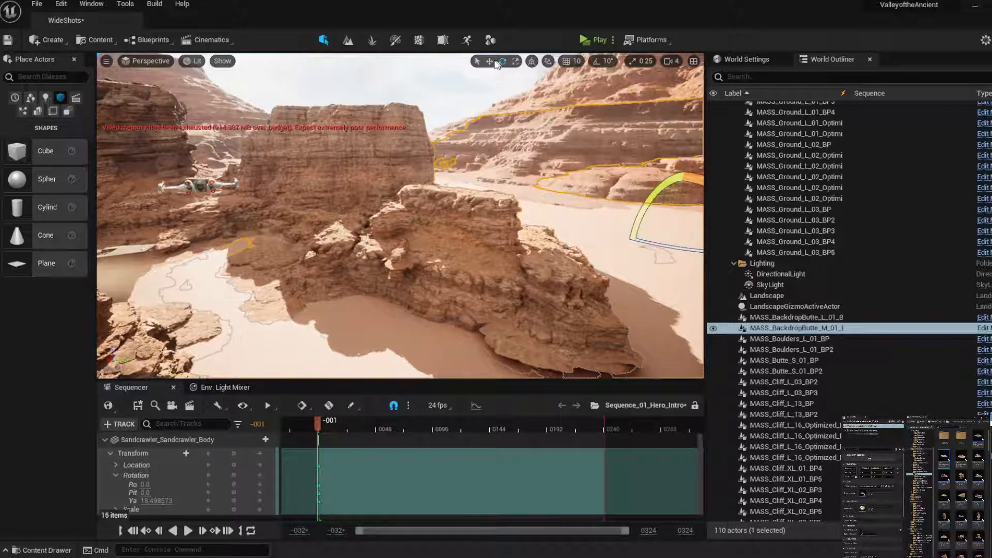
pyautogui.click(490, 61)
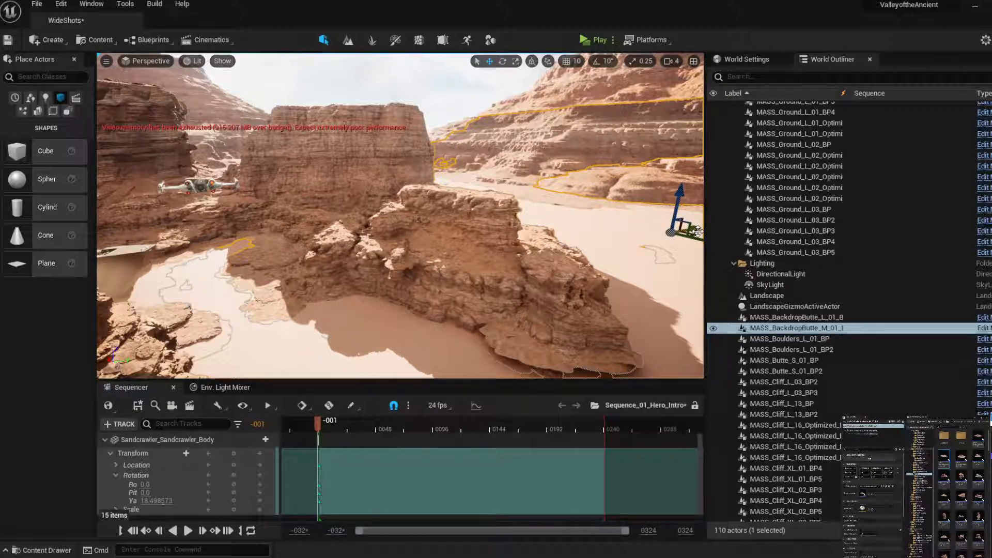
pyautogui.moveTo(698, 231); pyautogui.dragTo(519, 308)
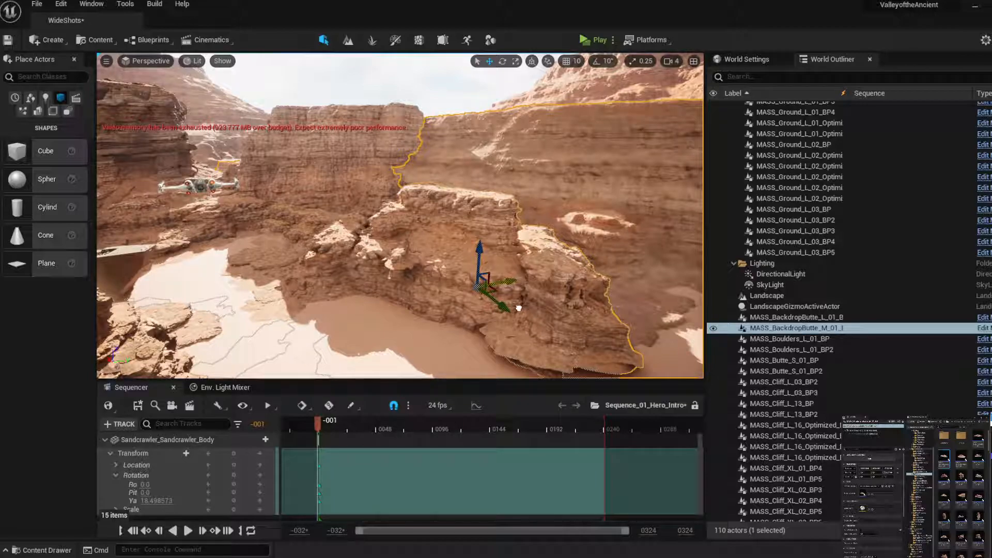
# Push the protruding MASS_Butte_S_01_BP2 rock back into the canyon-side formation and clear the selection
pyautogui.moveTo(519, 308); pyautogui.dragTo(480, 344, button='right')
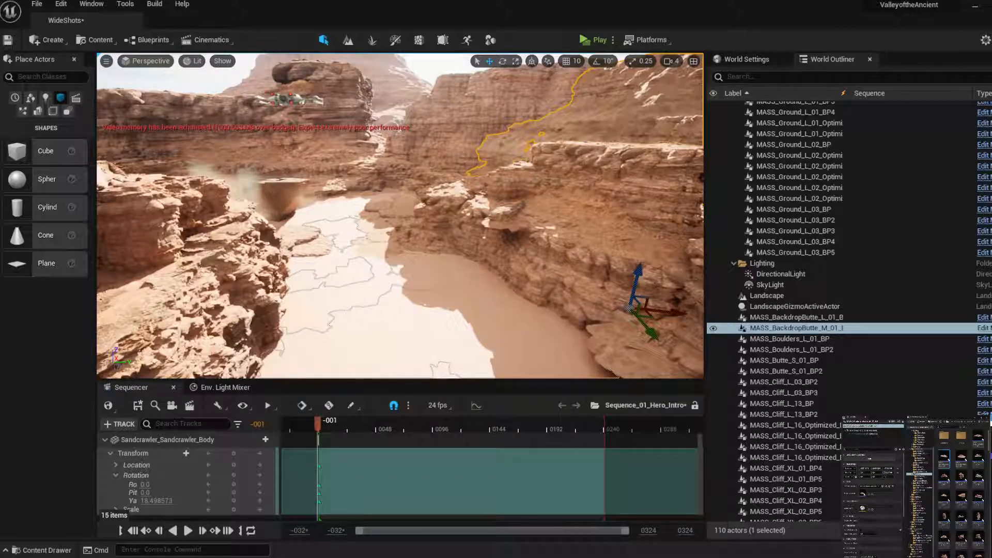
pyautogui.moveTo(542, 183); pyautogui.dragTo(527, 179, button='right')
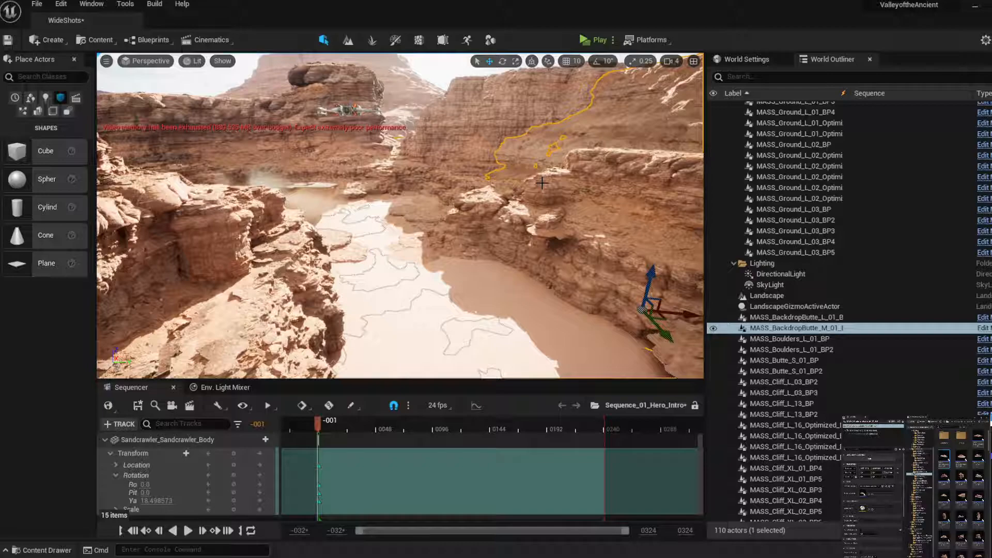
pyautogui.click(543, 230)
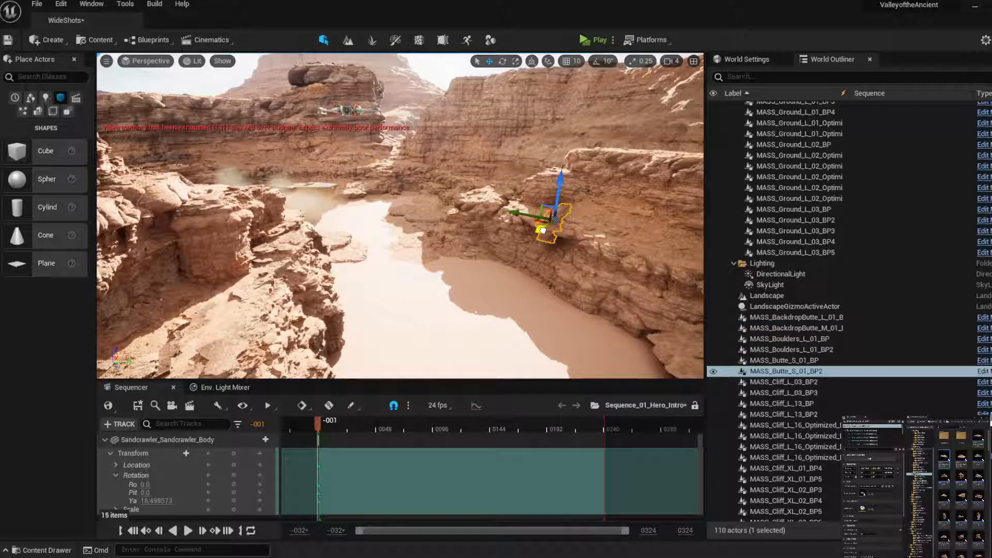
pyautogui.moveTo(543, 231); pyautogui.dragTo(549, 227)
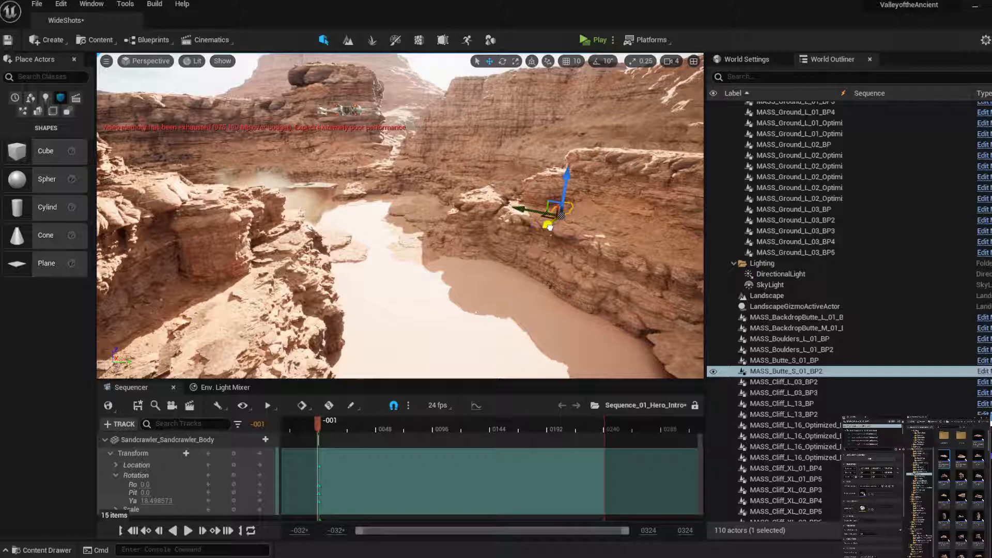
pyautogui.press('Escape')
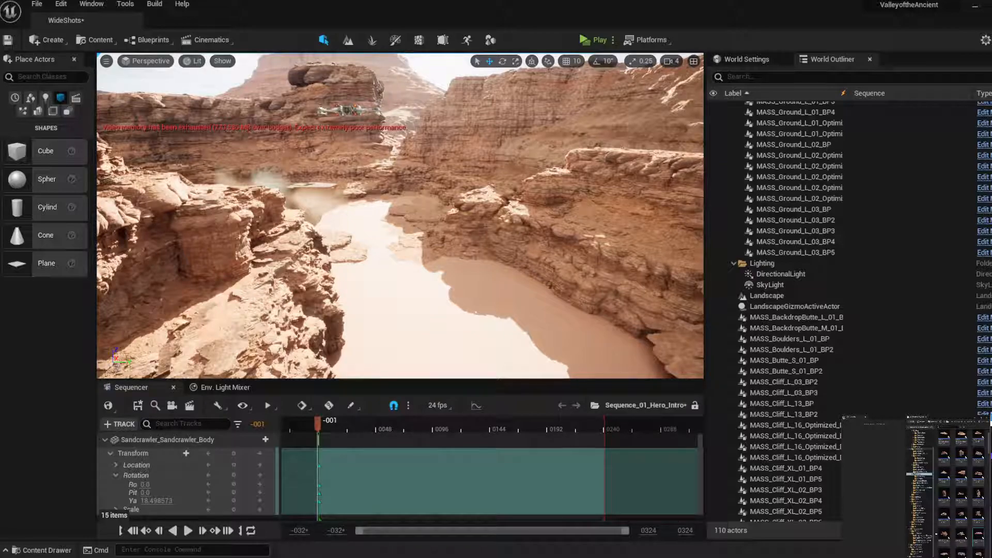
# Paste a MASS_Butte_L_01_BP4 rock low against the canyon wall and lay MASS_Ground_L_05 and MASS_Ground_L_02 pieces along the riverbed
pyautogui.hotkey('ctrl', 'v')
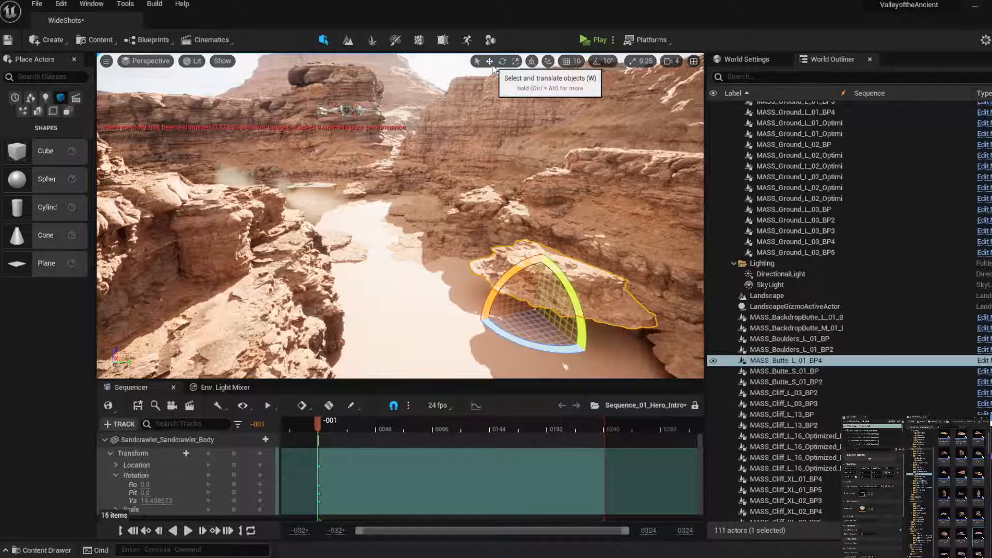
pyautogui.click(491, 63)
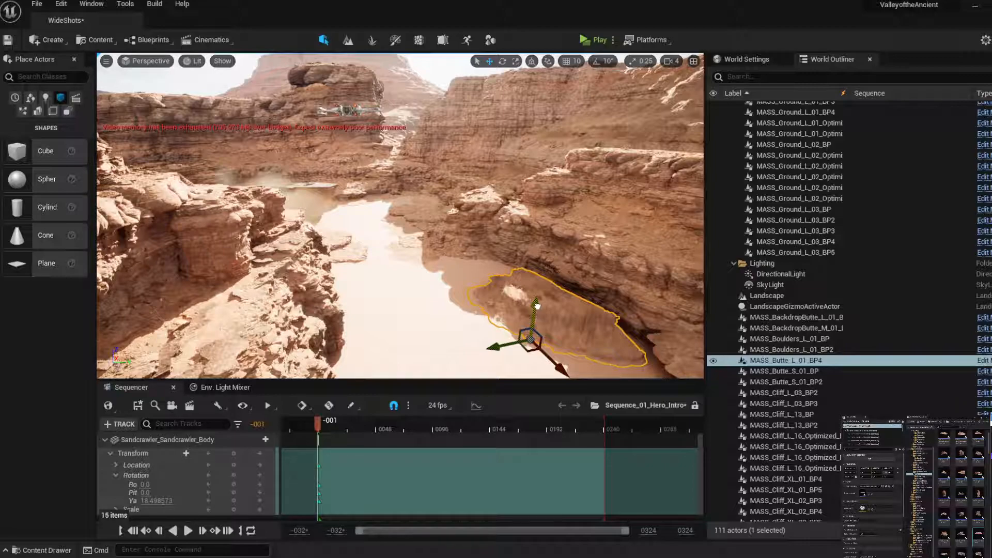
pyautogui.moveTo(537, 306); pyautogui.dragTo(560, 299)
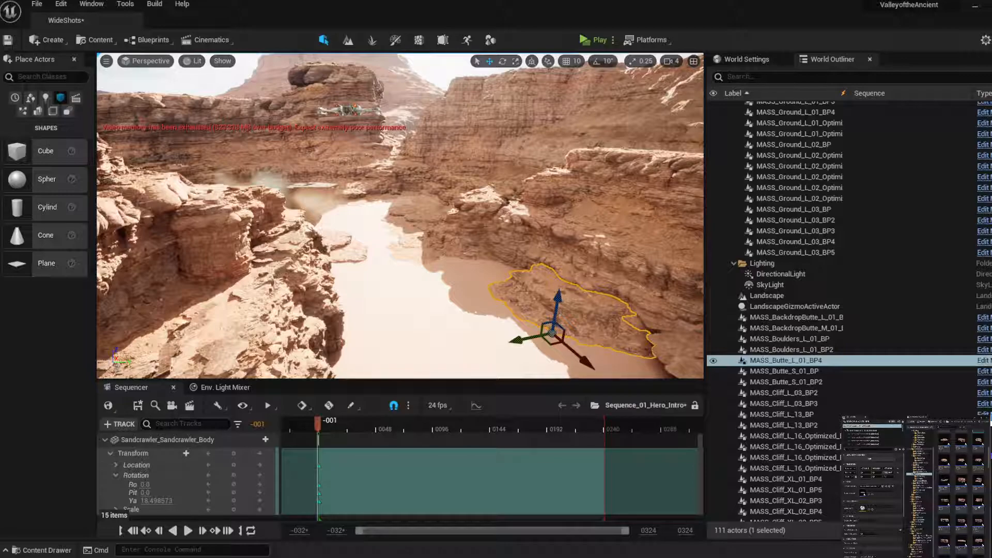
pyautogui.click(490, 276)
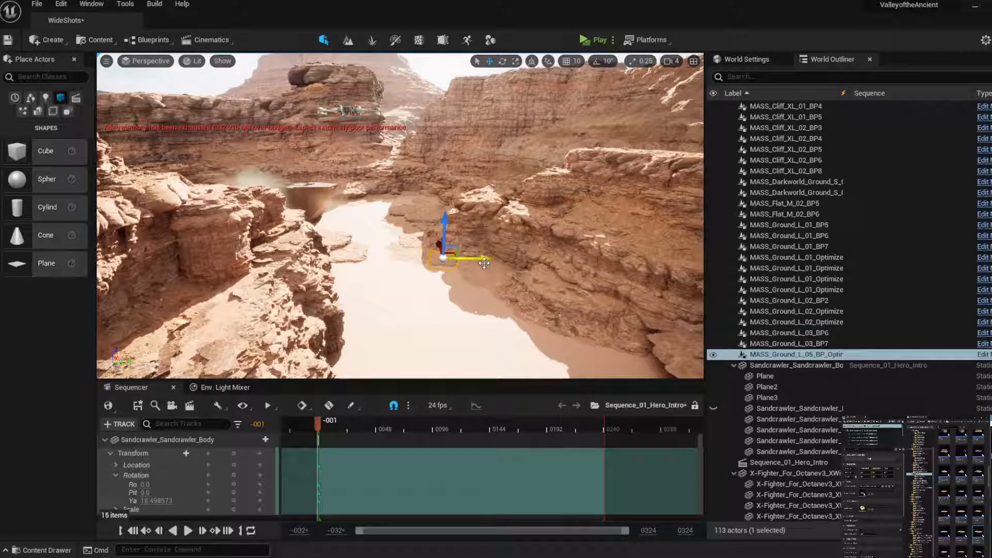
pyautogui.moveTo(484, 263); pyautogui.dragTo(492, 259)
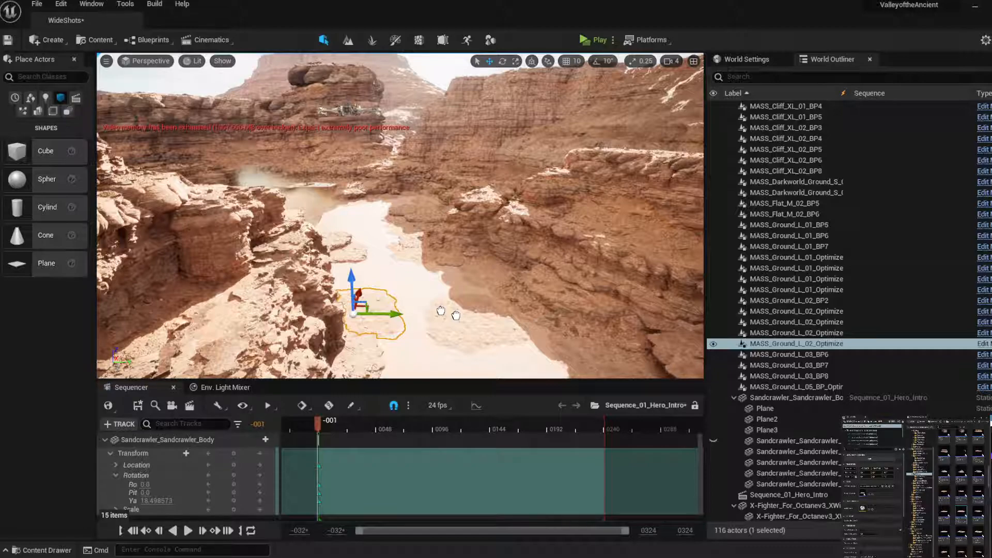
pyautogui.press('space')
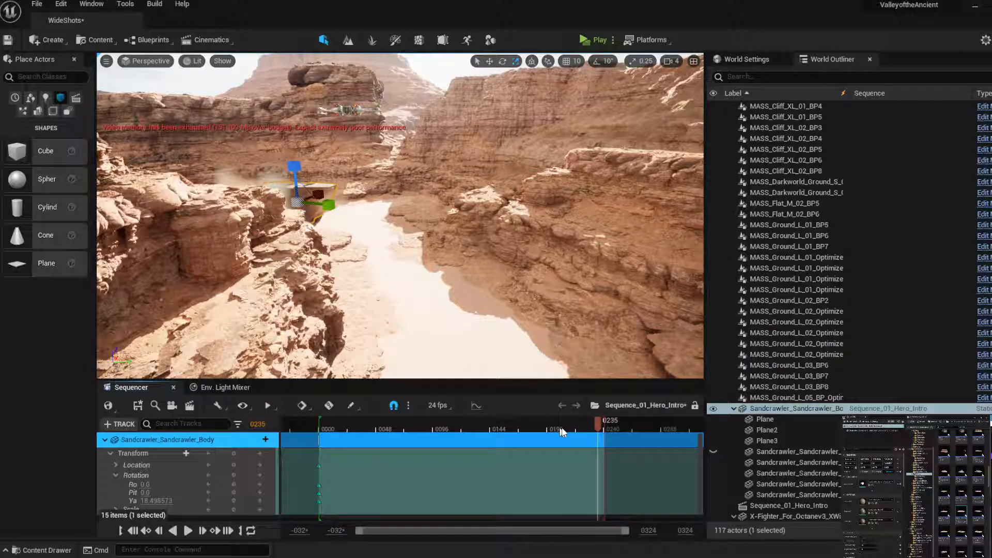
# Key the sandcrawler farther along the riverbed at the end of the sequence and play the shot back
pyautogui.click(606, 425)
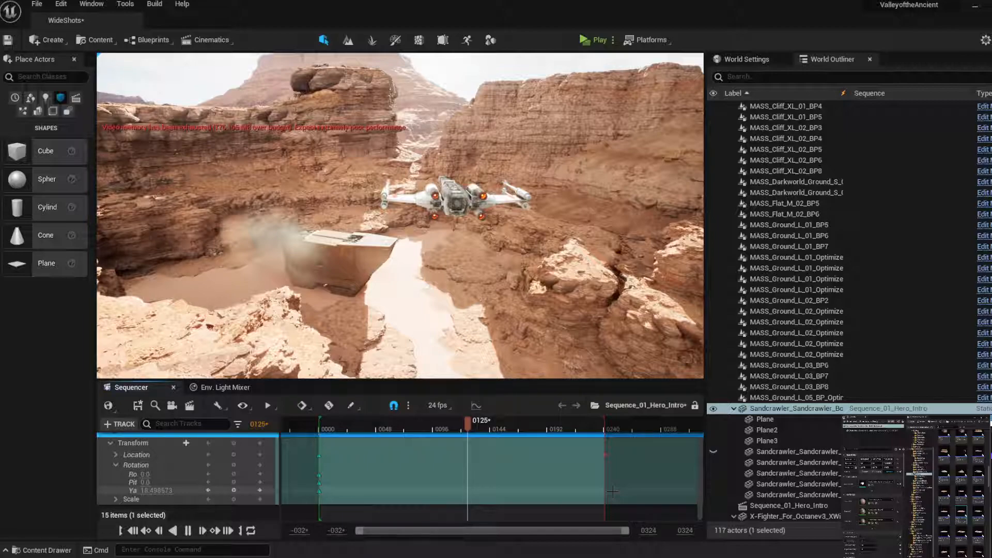
pyautogui.press('space')
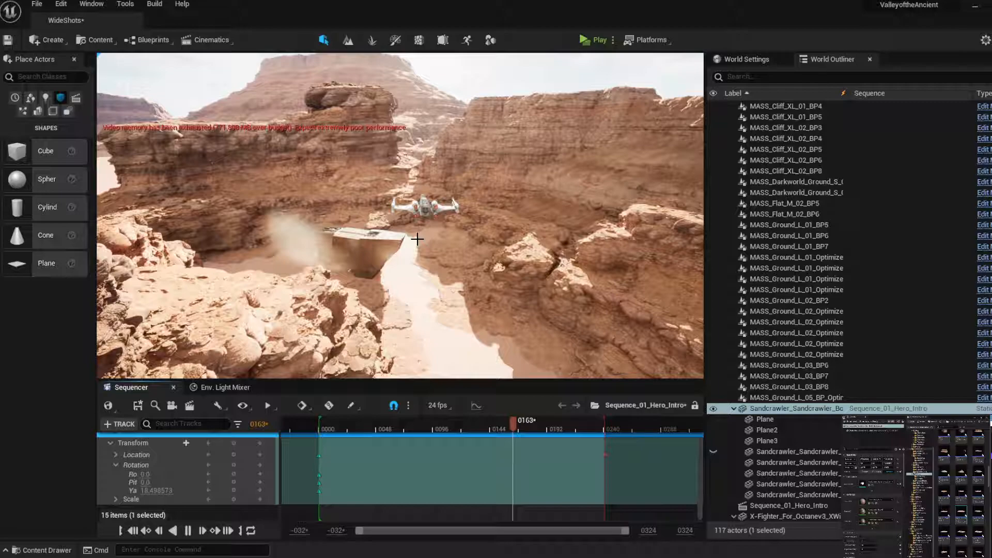
pyautogui.click(413, 203)
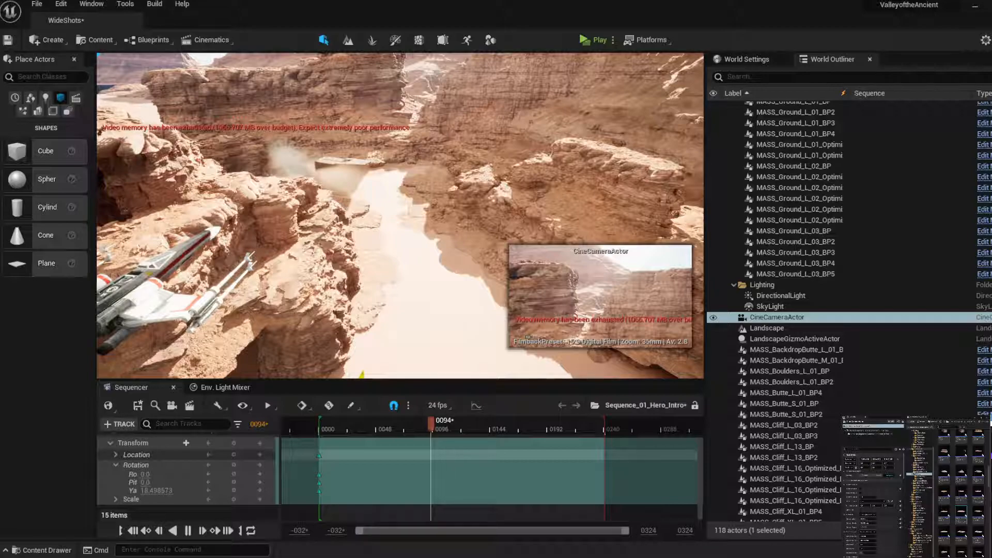
# Position the new CineCameraActor beside the X-Fighter above the canyon and switch the viewport to look through it
pyautogui.moveTo(363, 376); pyautogui.dragTo(374, 62)
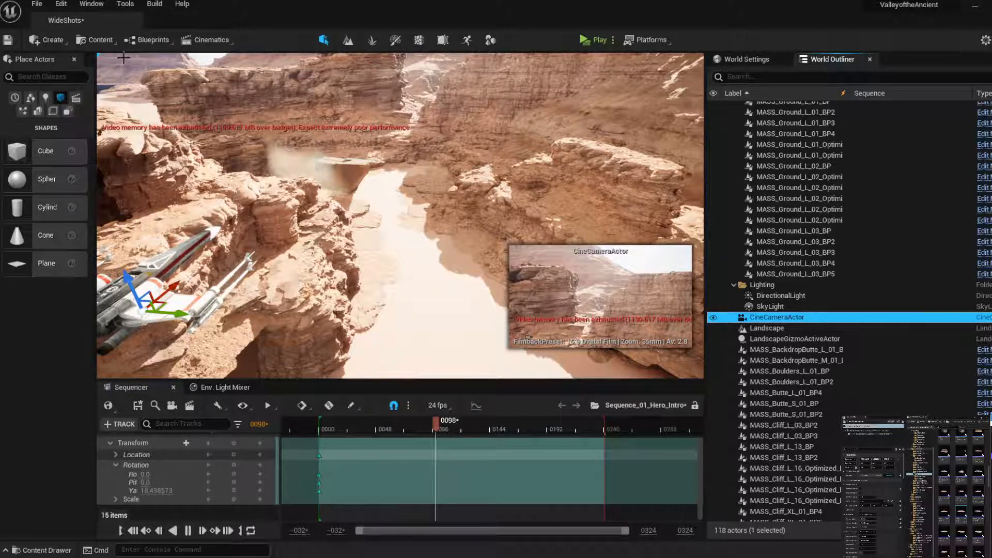
pyautogui.click(98, 5)
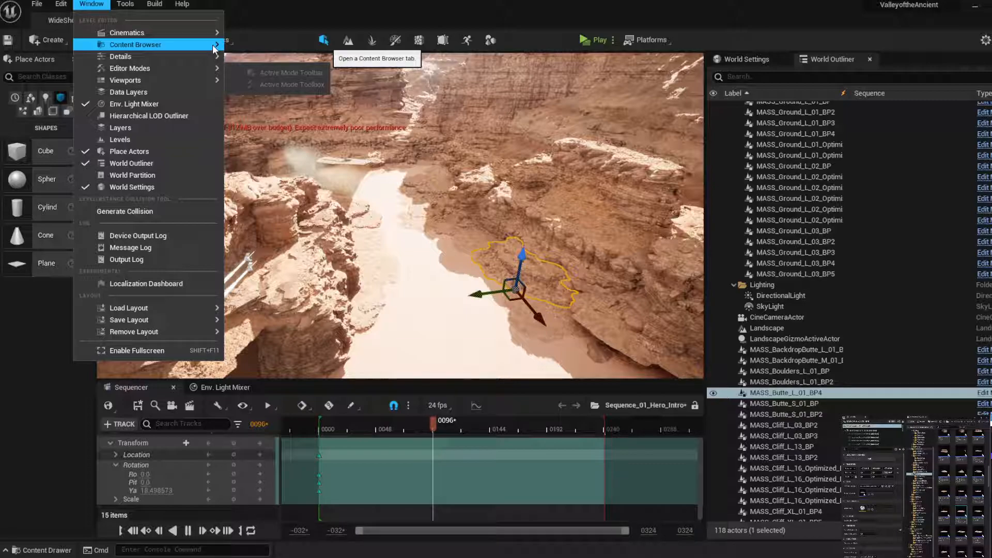
pyautogui.click(360, 39)
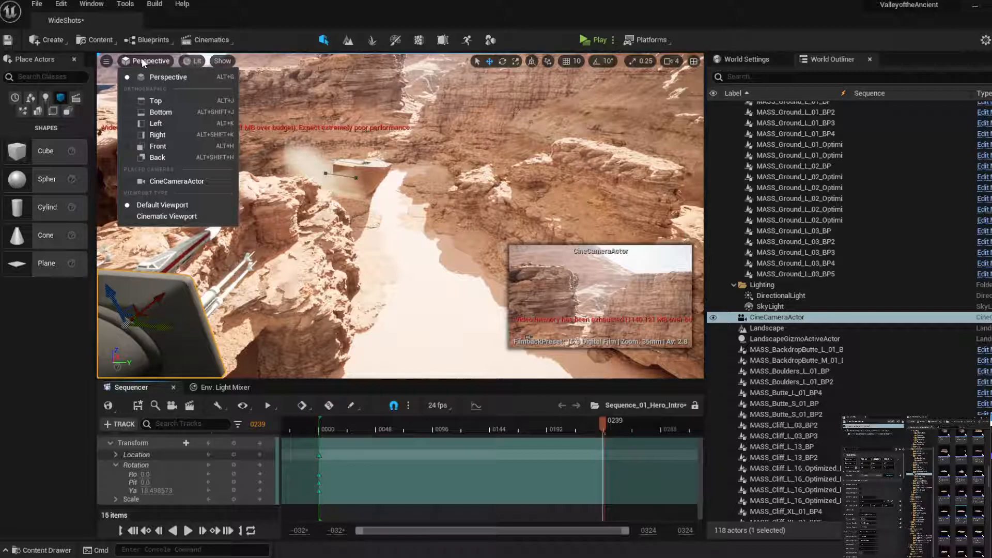
pyautogui.click(176, 181)
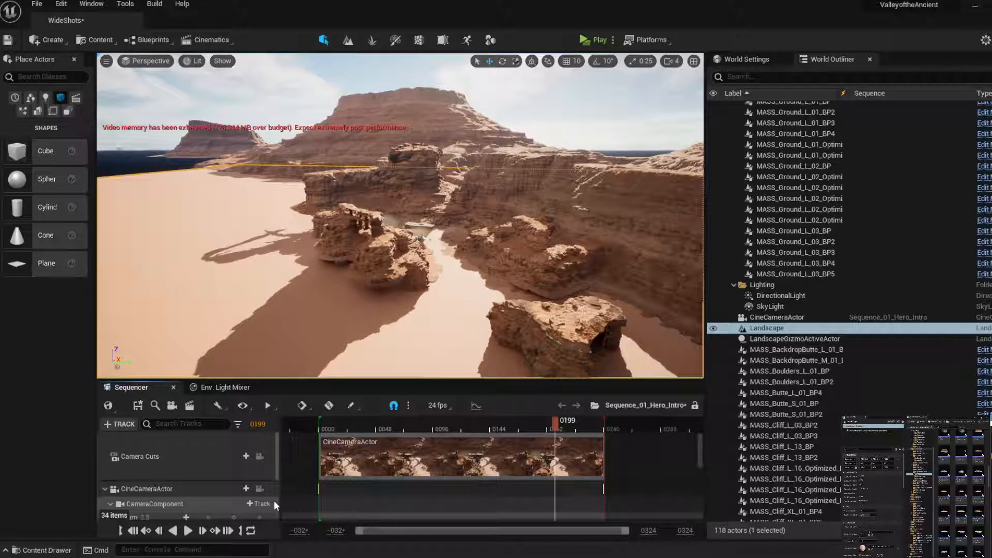
# Pilot the CineCameraActor to follow the X-Fighter, keying its pitch and yaw at frames 103 and 159
pyautogui.click(260, 489)
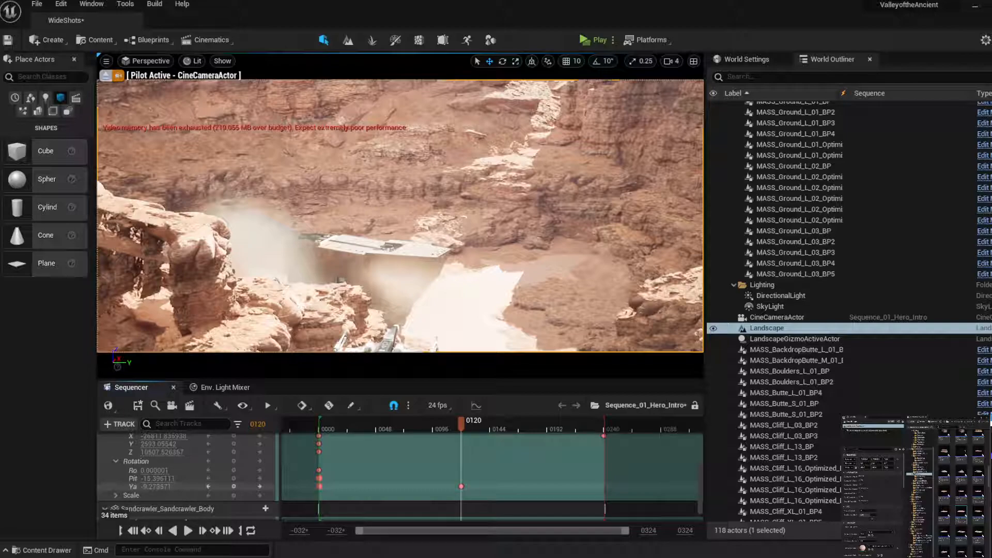
pyautogui.moveTo(461, 485); pyautogui.dragTo(510, 476)
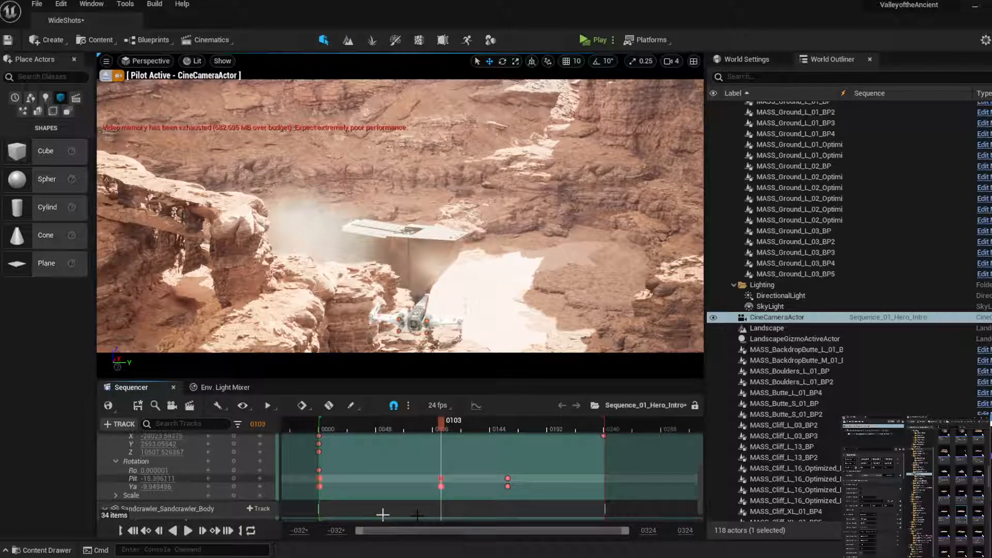
pyautogui.doubleClick(387, 527)
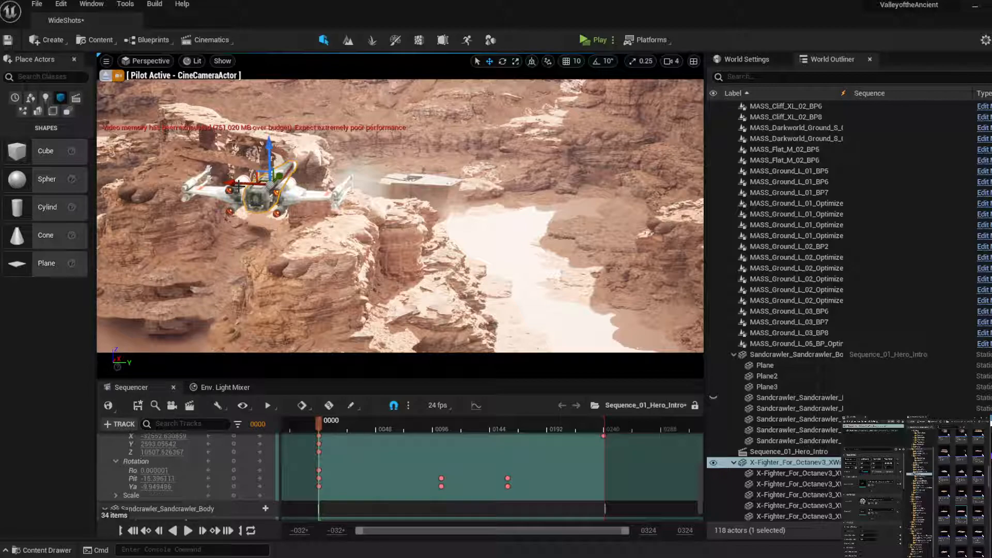
# Move the X-Fighter out of the camera's view at frame 0 and adjust its flight position in front of the camera at frame 100
pyautogui.moveTo(239, 187); pyautogui.dragTo(504, 144)
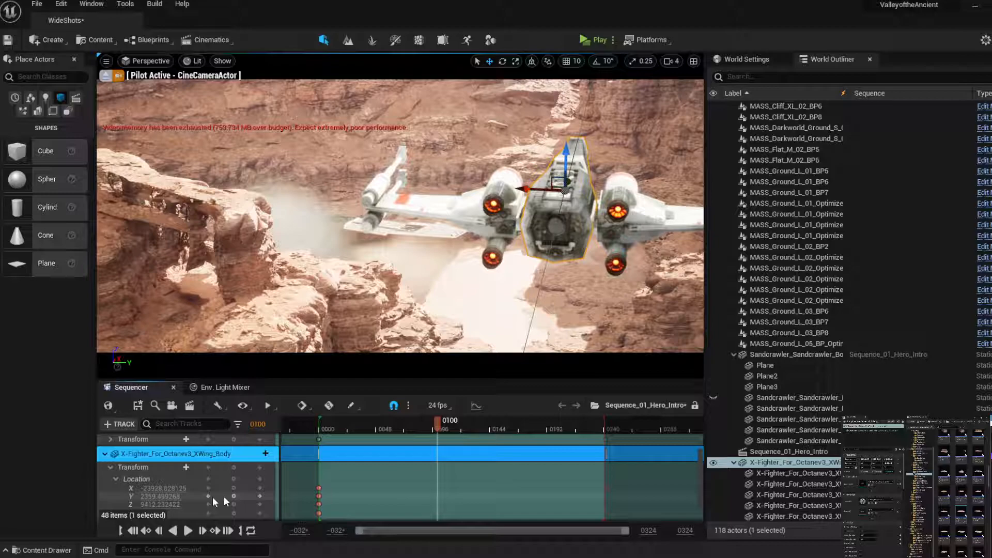
pyautogui.moveTo(161, 504); pyautogui.dragTo(202, 504)
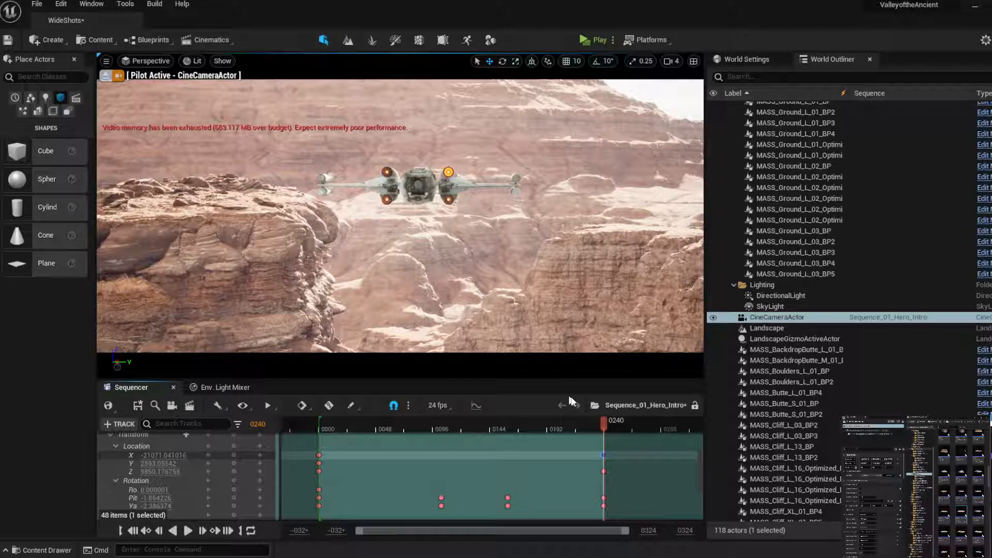
# Remove the camera's rotation keys at frame 103 and key its transform at about frame 68 instead
pyautogui.click(395, 427)
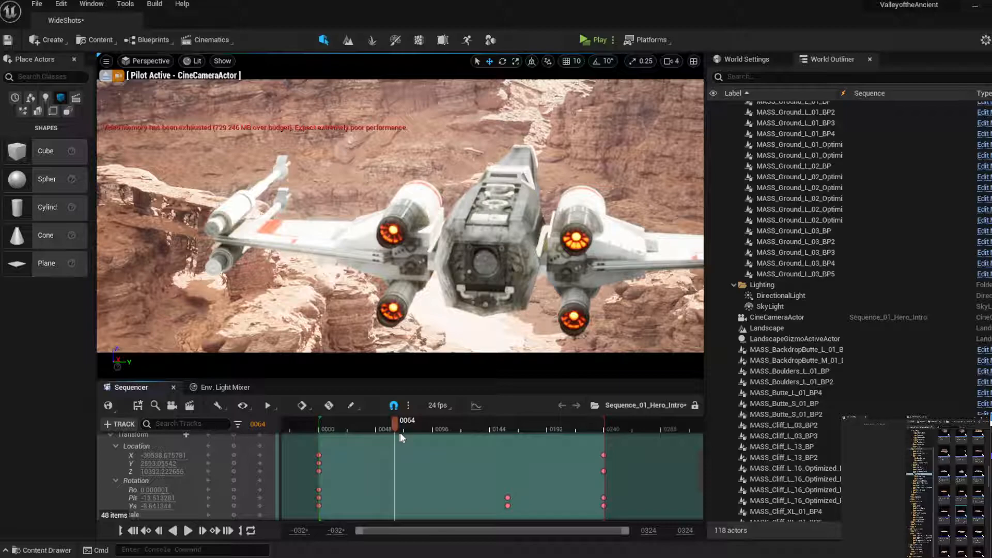
pyautogui.click(461, 427)
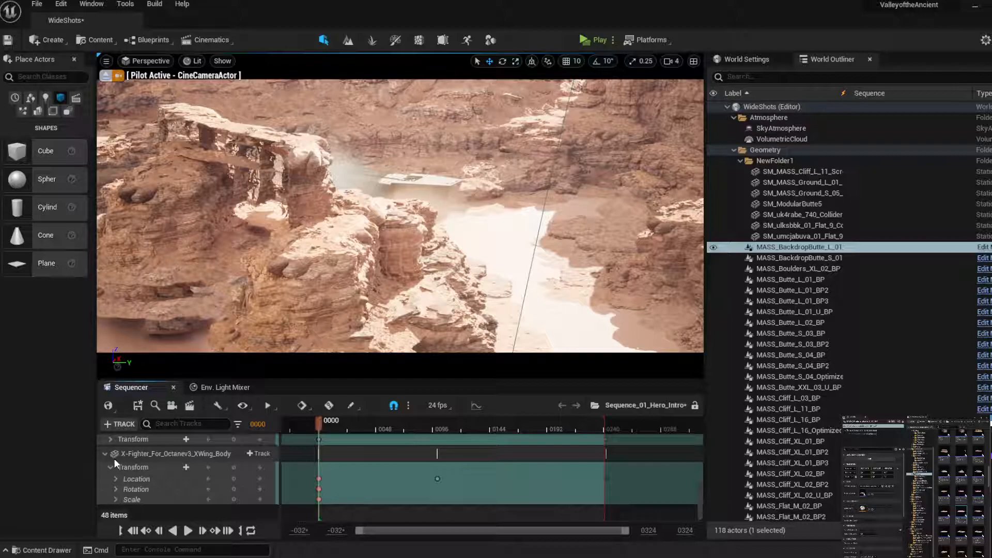
# Key the camera's manual focus distance of 100000.0 at frame 0 and display its debug focus plane
pyautogui.scroll(5, 114, 458)
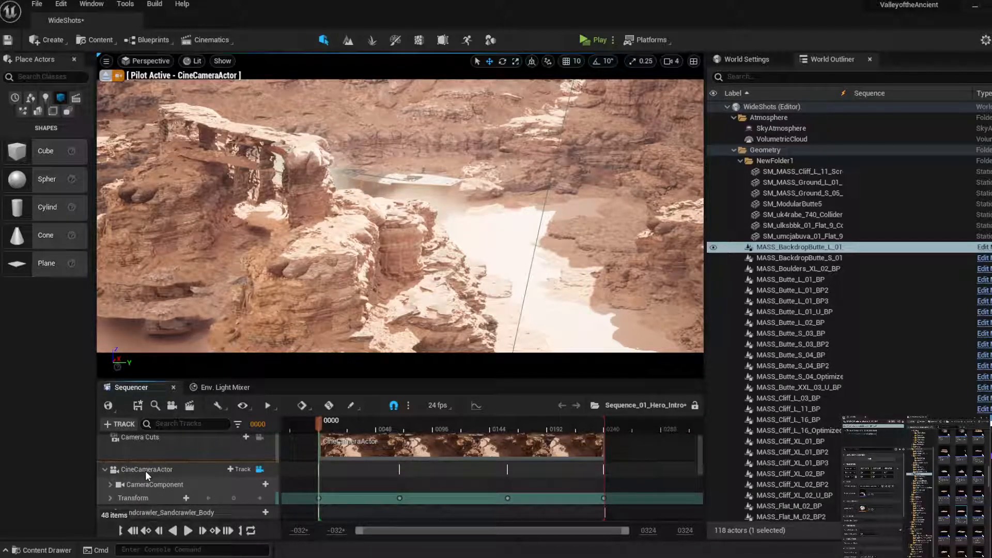
pyautogui.click(110, 484)
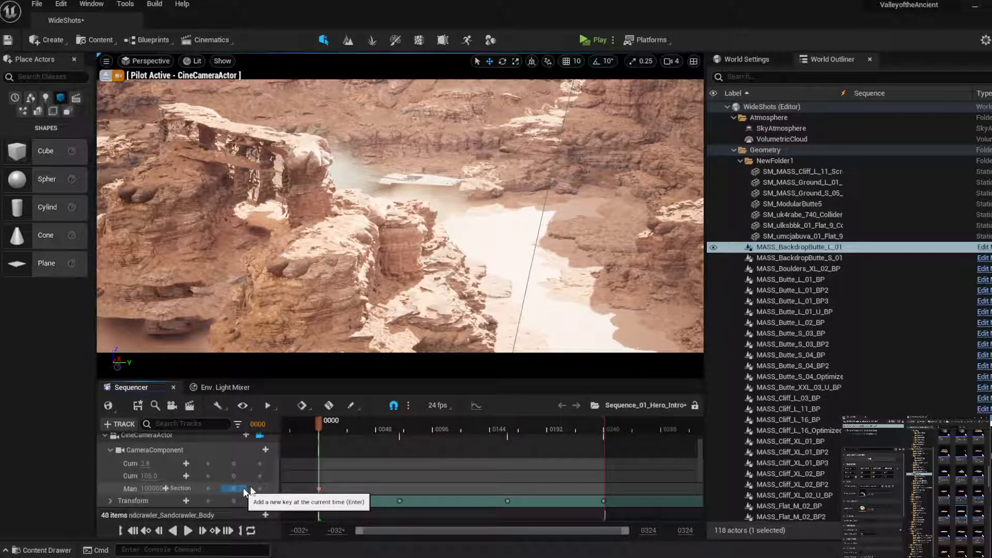
pyautogui.click(243, 488)
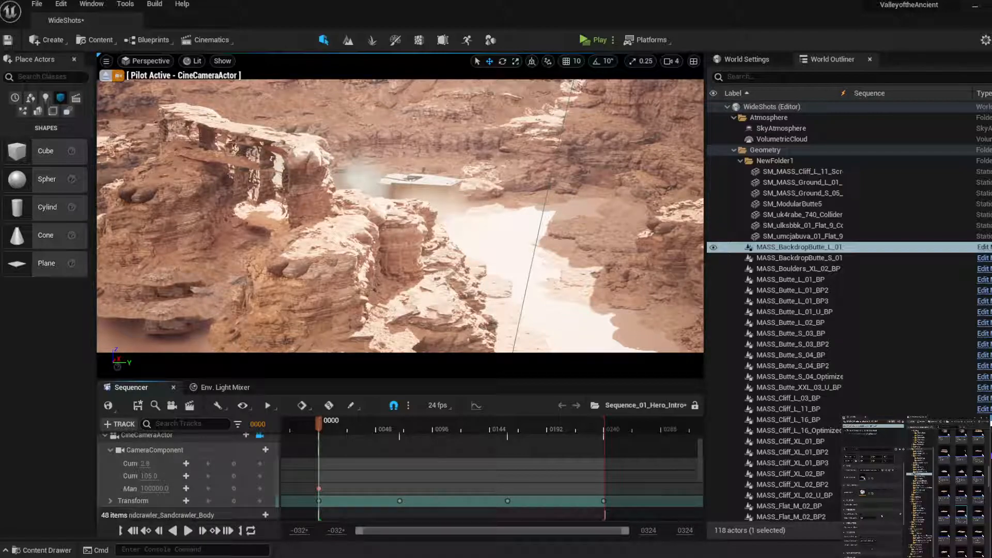
pyautogui.click(733, 150)
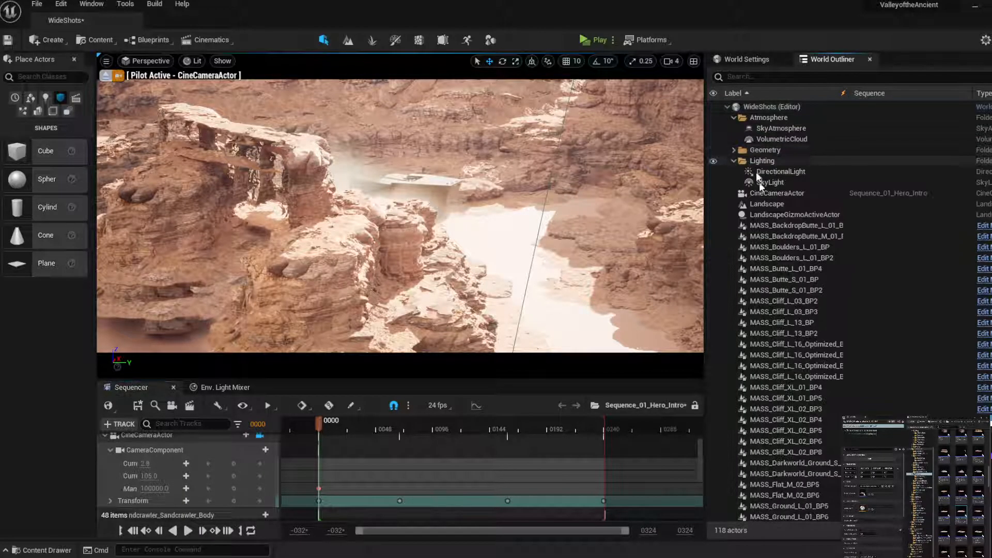
pyautogui.click(150, 451)
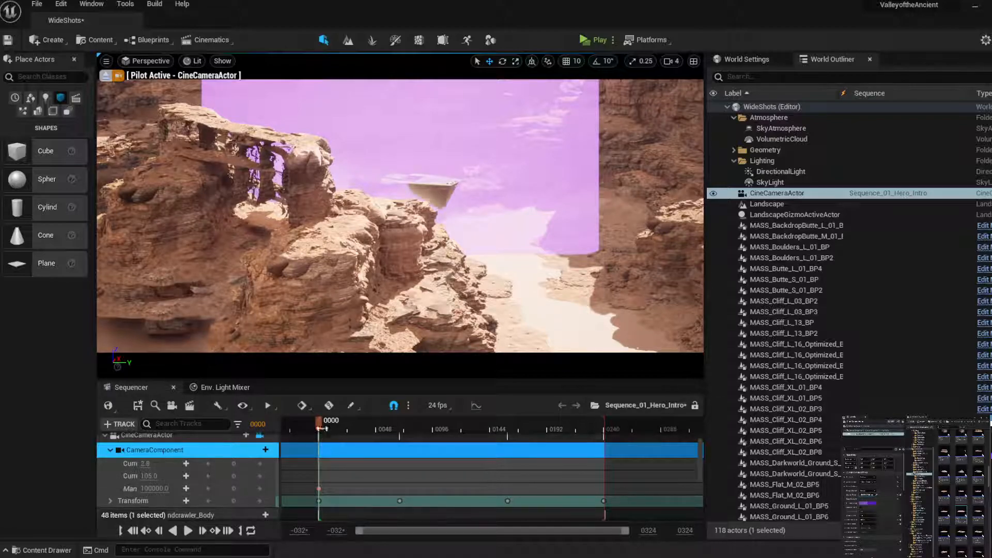
# Set the camera's manual focus distance to about 33374 at frame 69 and key it
pyautogui.moveTo(322, 430); pyautogui.dragTo(401, 429)
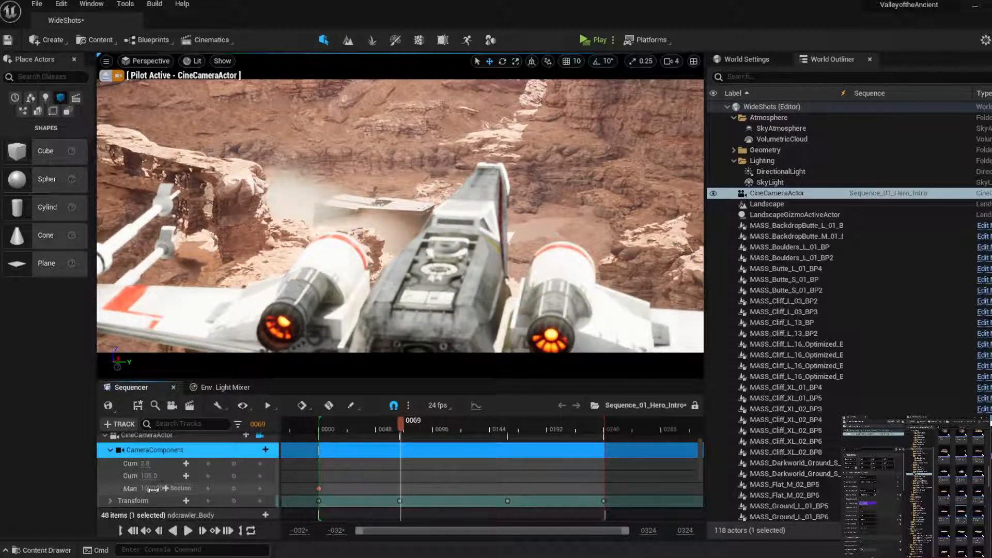
pyautogui.moveTo(151, 488); pyautogui.dragTo(142, 488)
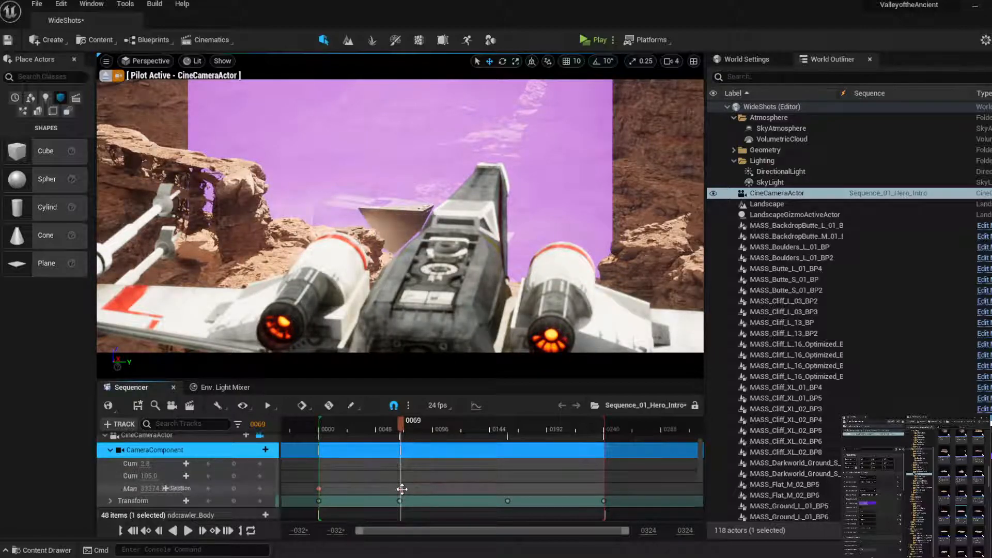
pyautogui.click(403, 422)
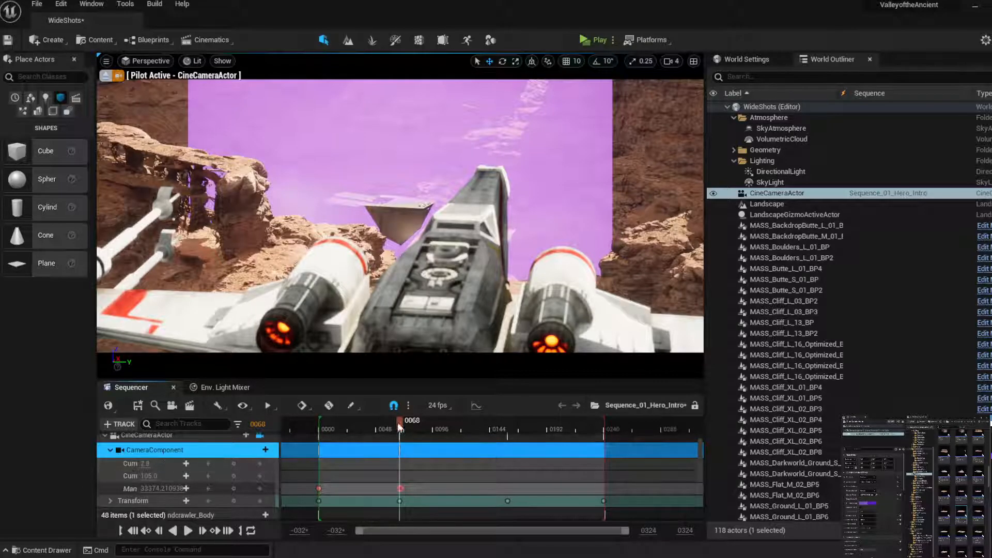
# Key the manual focus distance at frame 111, and pull the focus in to the X-Fighter at frame 159
pyautogui.moveTo(404, 420); pyautogui.dragTo(452, 420)
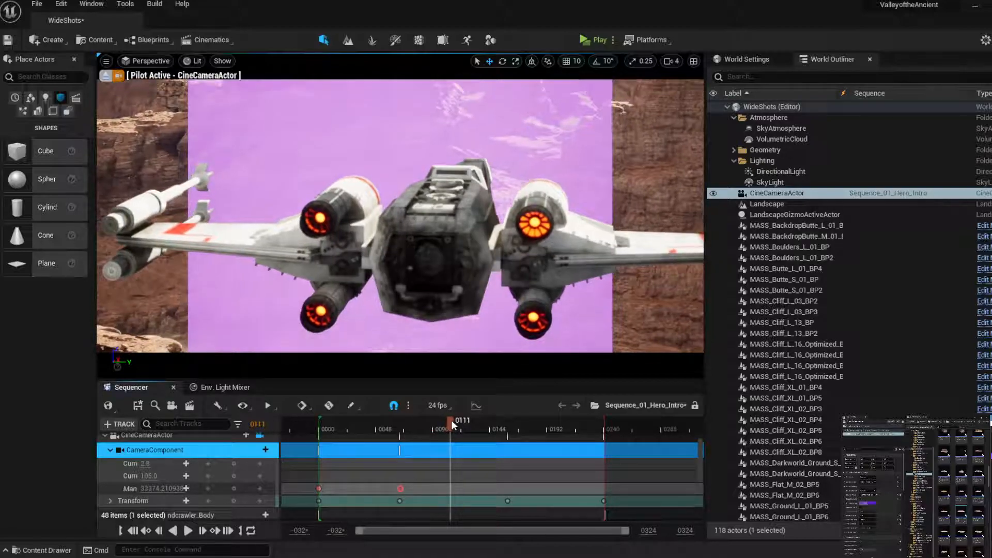
pyautogui.click(233, 488)
pyautogui.moveTo(454, 421); pyautogui.dragTo(509, 424)
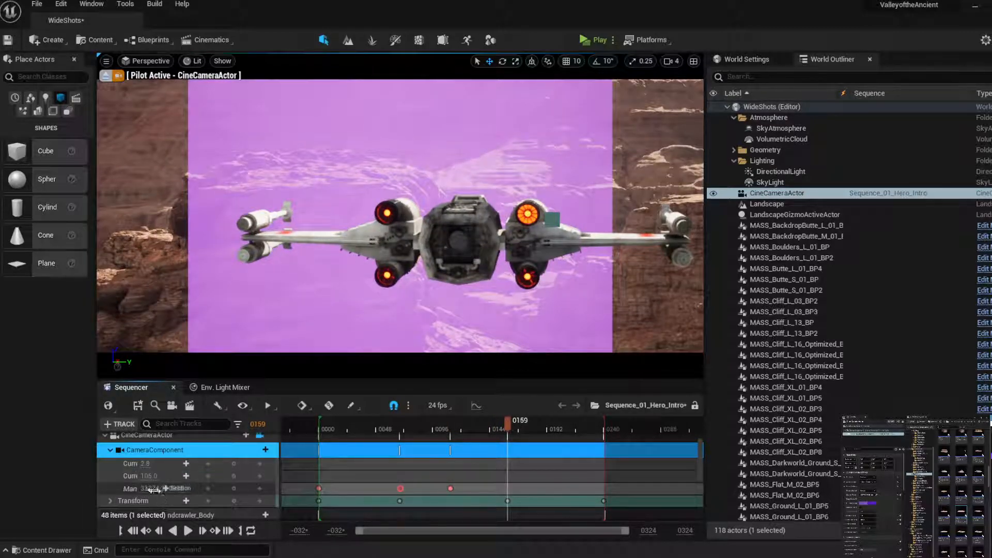
pyautogui.moveTo(164, 488); pyautogui.dragTo(149, 489)
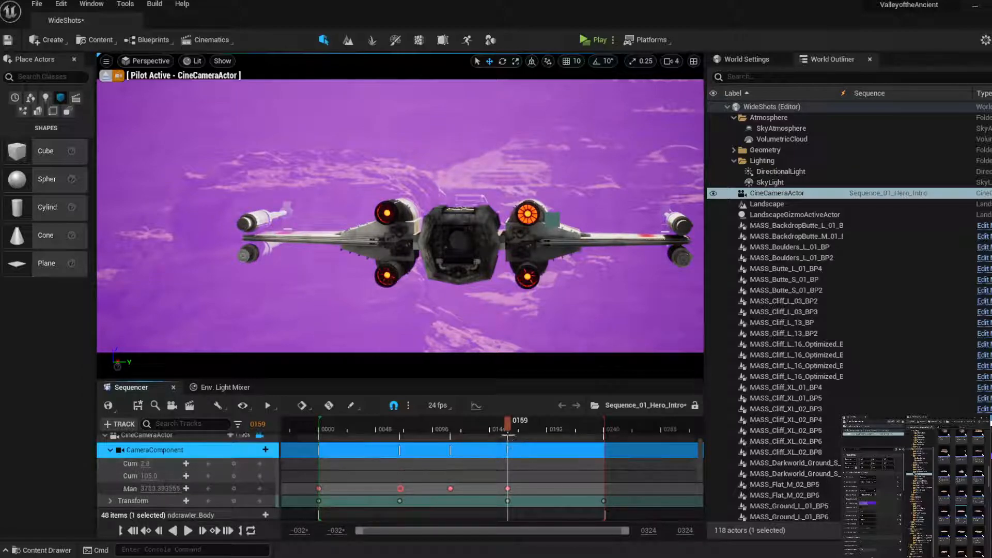
# Set the manual focus distance to about 8463 at frame 241 and play the sequence from its start
pyautogui.moveTo(507, 426); pyautogui.dragTo(606, 438)
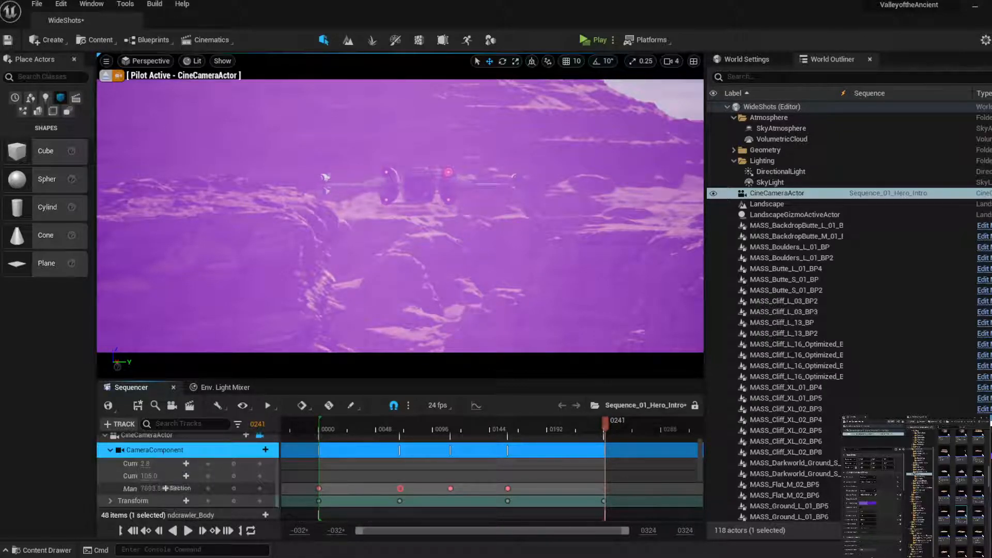
pyautogui.moveTo(165, 488); pyautogui.dragTo(165, 488)
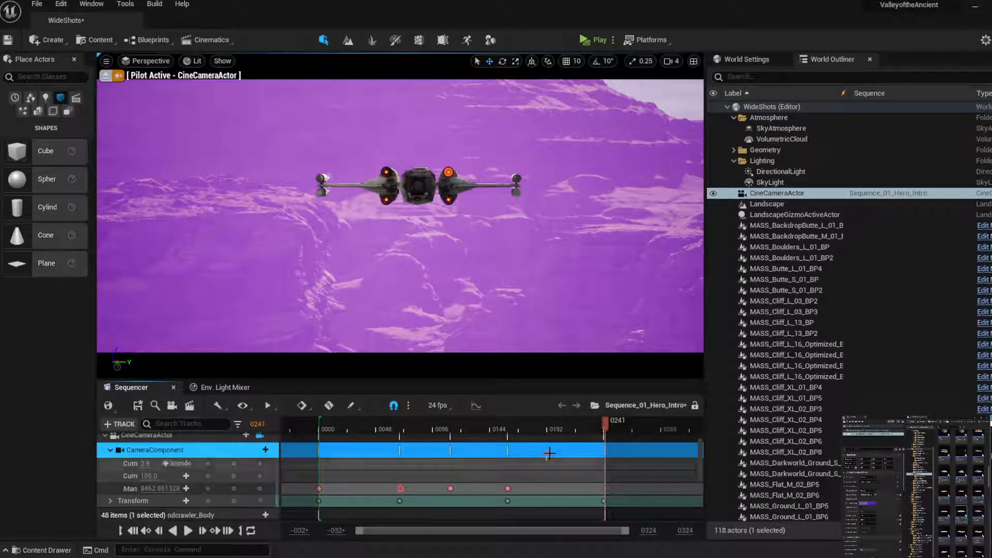
pyautogui.moveTo(605, 428); pyautogui.dragTo(321, 474)
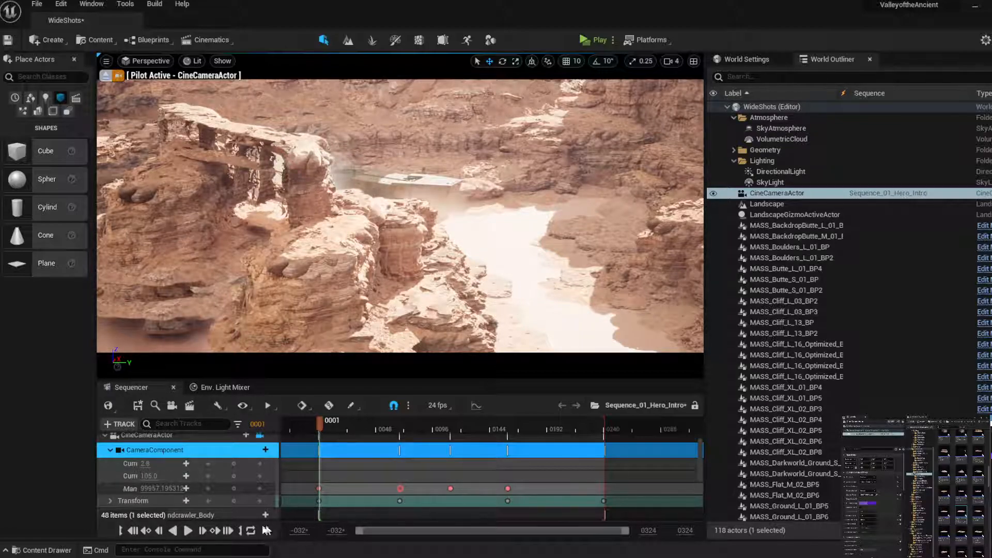
pyautogui.click(188, 531)
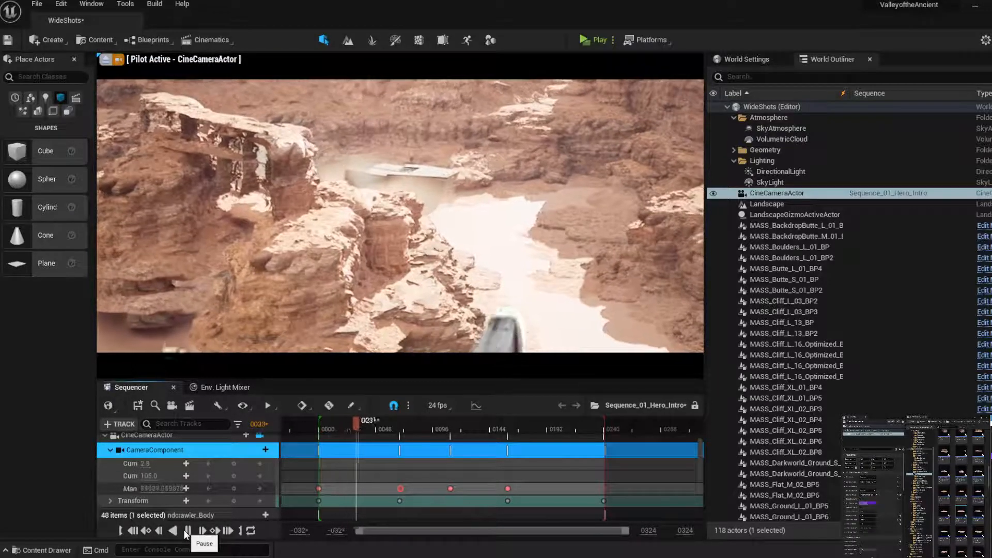
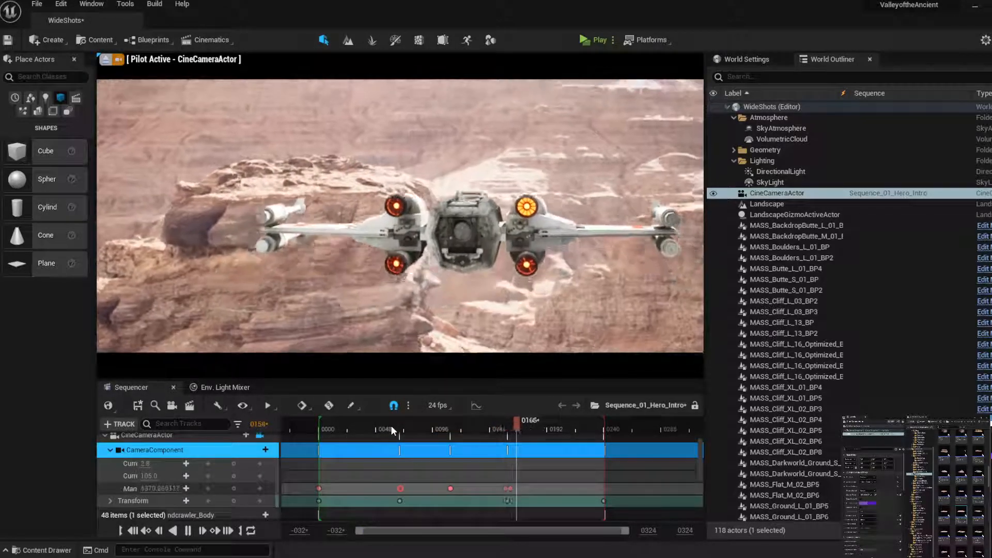
# Scrub to frame 142 to check the focus on the X-Fighter, then replay the sequence from its start
pyautogui.moveTo(391, 429); pyautogui.dragTo(487, 433)
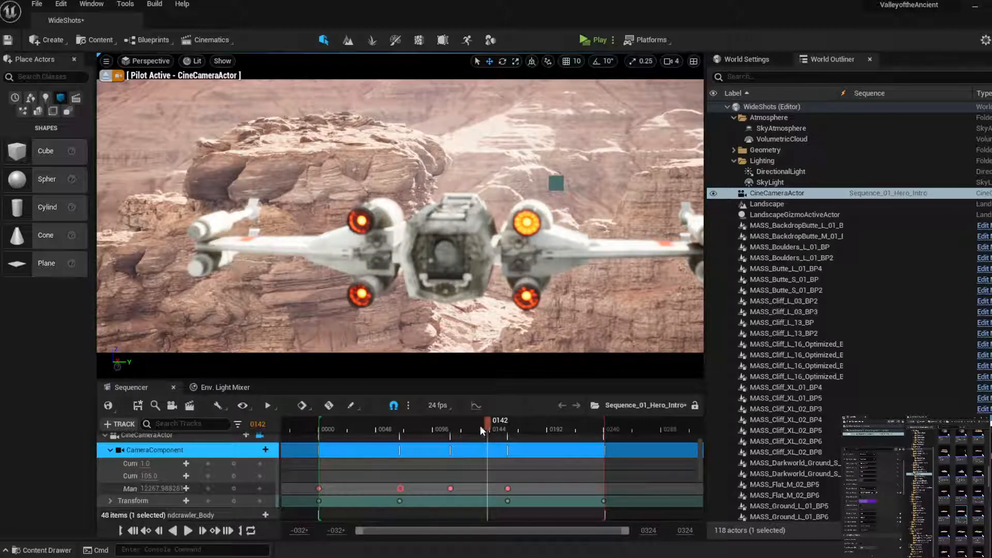
pyautogui.moveTo(497, 431); pyautogui.dragTo(320, 450)
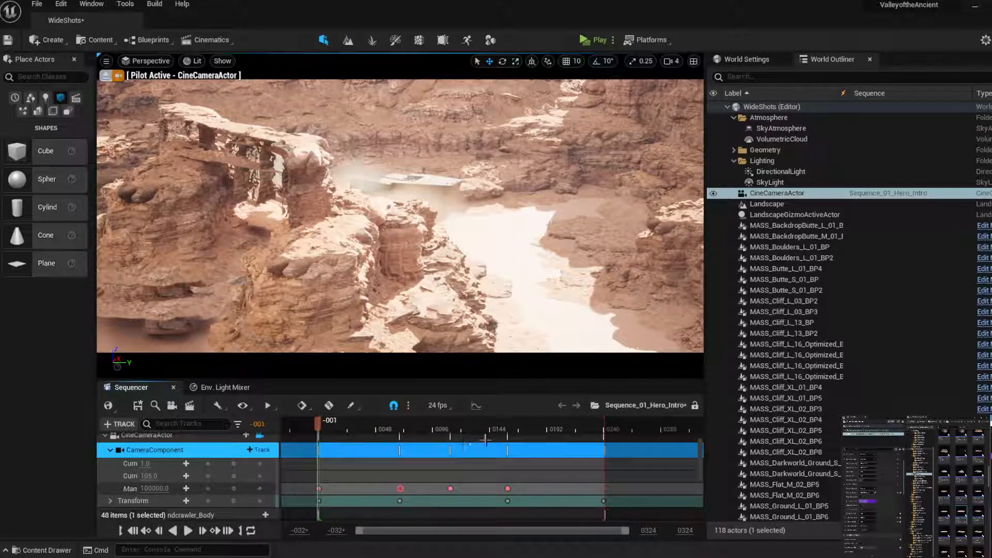
pyautogui.press('space')
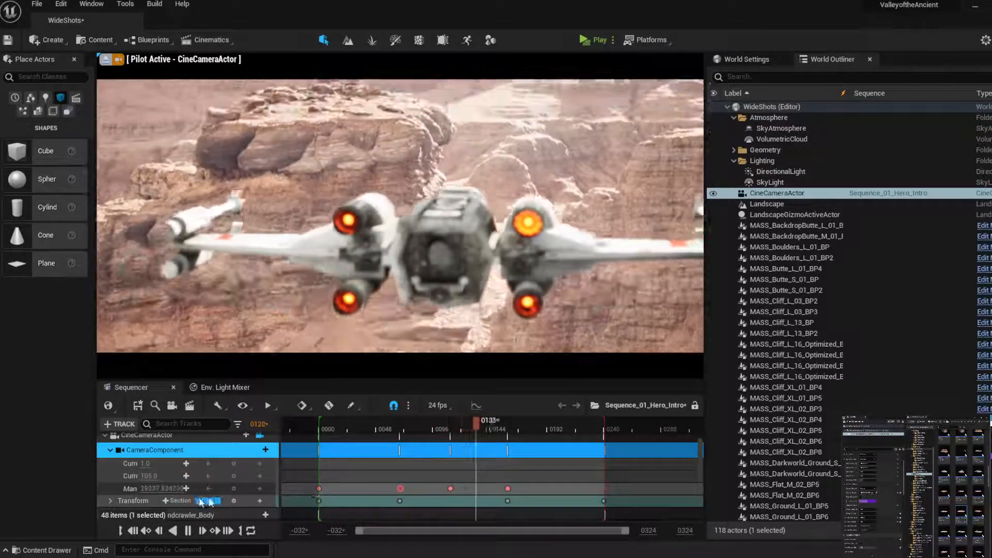
# Set the interpolation of the CineCameraActor's first transform key at frame 0 to Linear
pyautogui.click(319, 502)
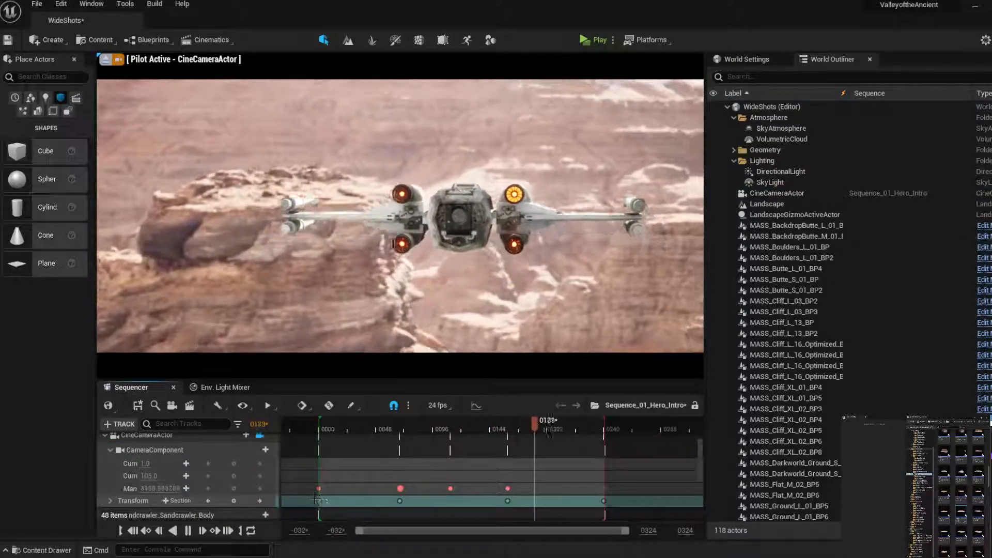
pyautogui.click(321, 502)
pyautogui.rightClick(323, 502)
pyautogui.moveTo(362, 468)
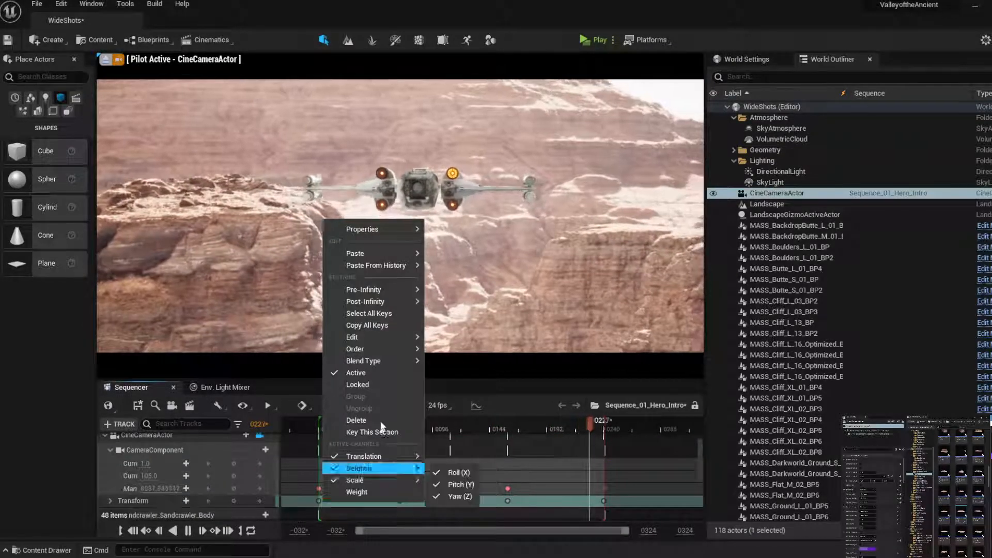
pyautogui.rightClick(318, 501)
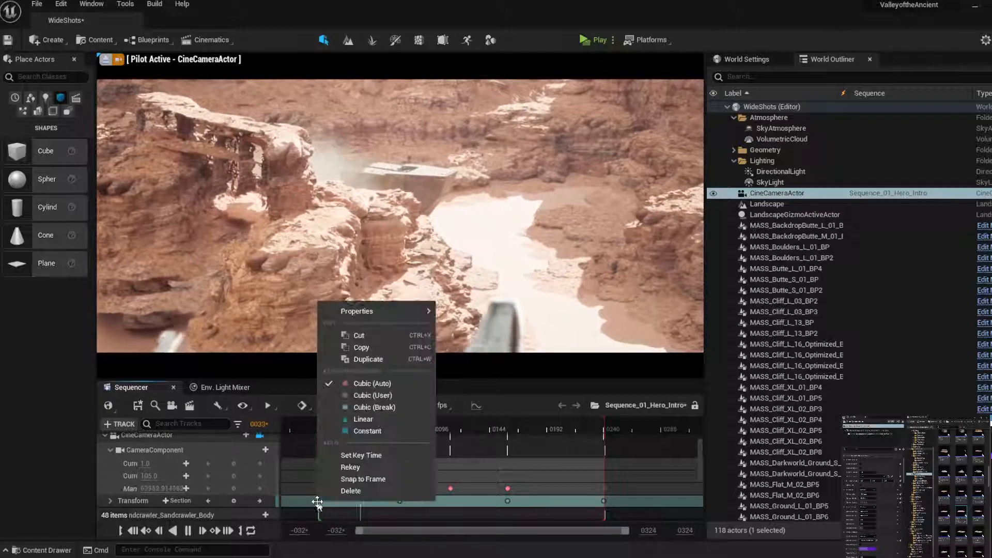
pyautogui.click(373, 419)
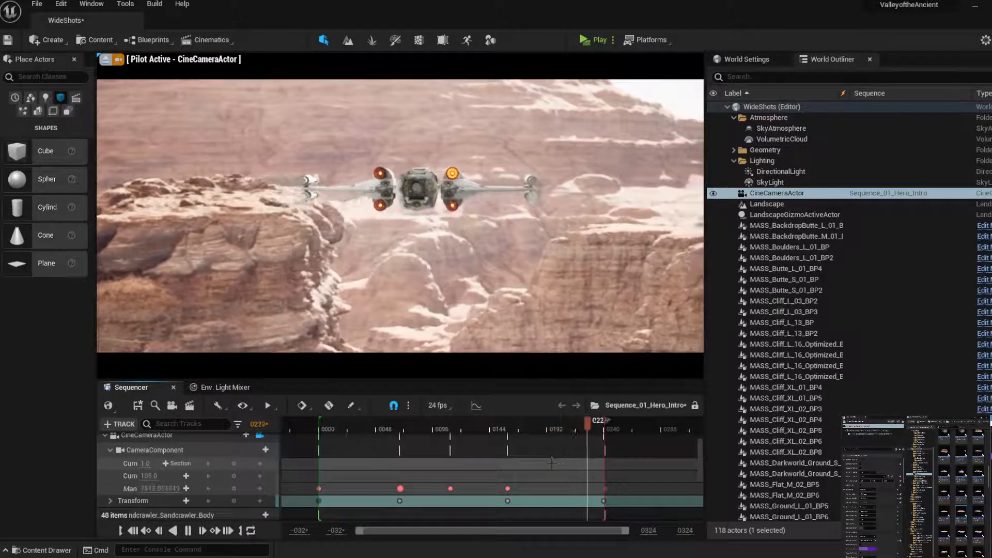
# Set the interpolation of the X-Fighter body's first transform key at frame 0 to Linear
pyautogui.scroll(-2, 551, 476)
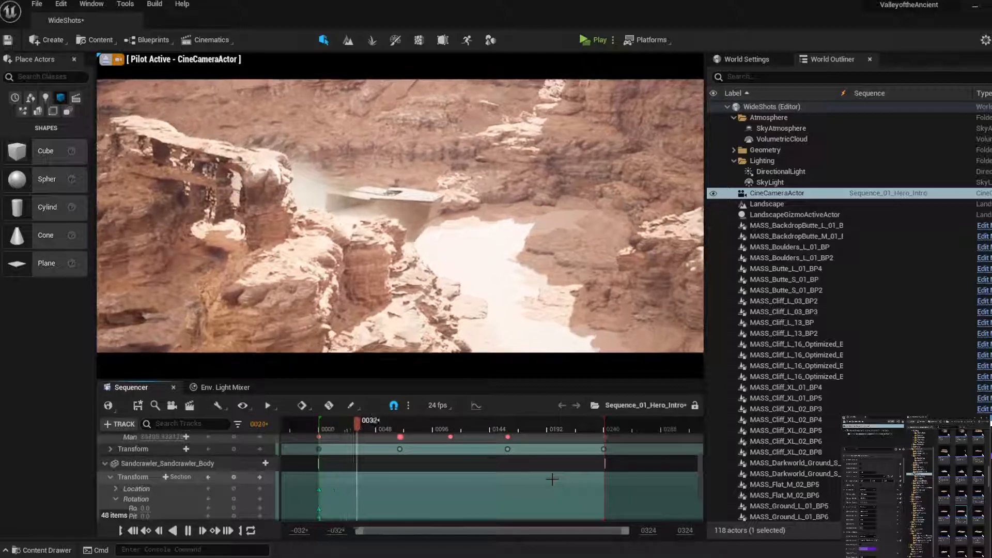
pyautogui.scroll(-4, 550, 477)
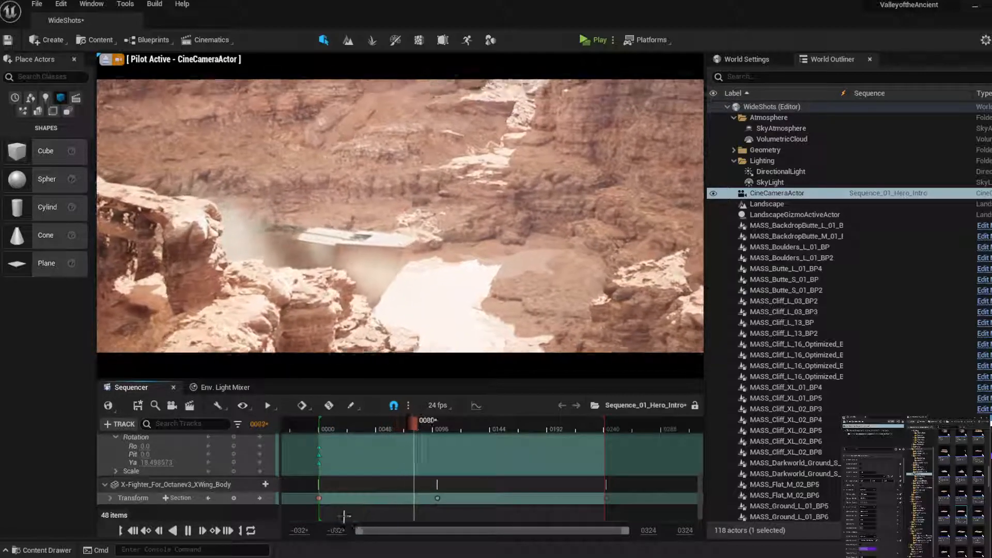
pyautogui.click(320, 499)
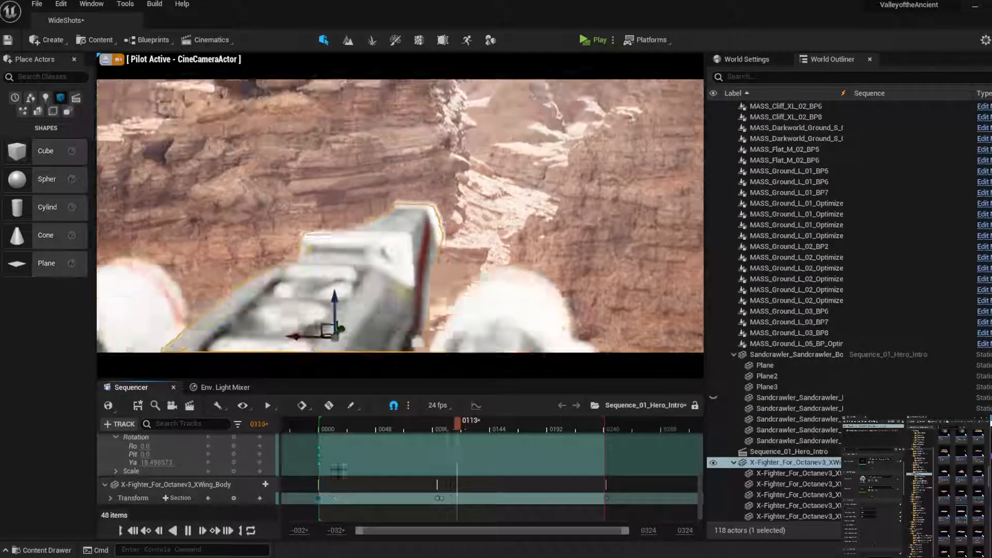
pyautogui.rightClick(319, 498)
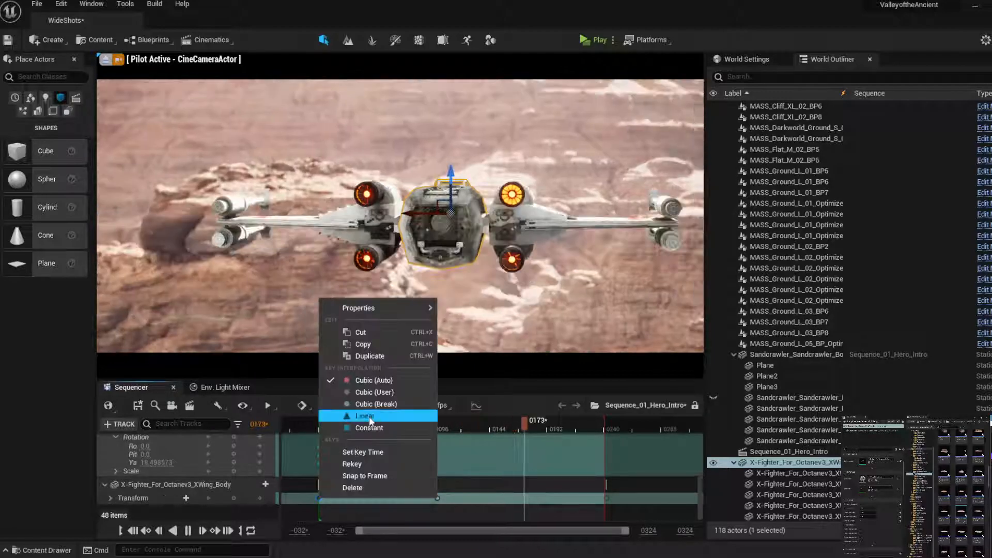
pyautogui.click(369, 416)
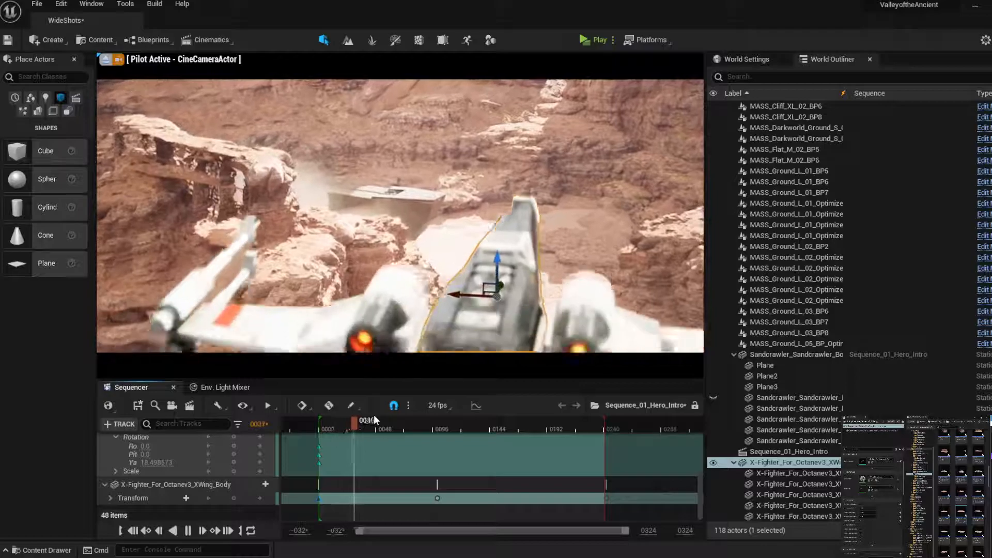
# Set the interpolation of the CineCameraActor's last transform key, at the end of the shot, to Linear
pyautogui.scroll(5, 649, 479)
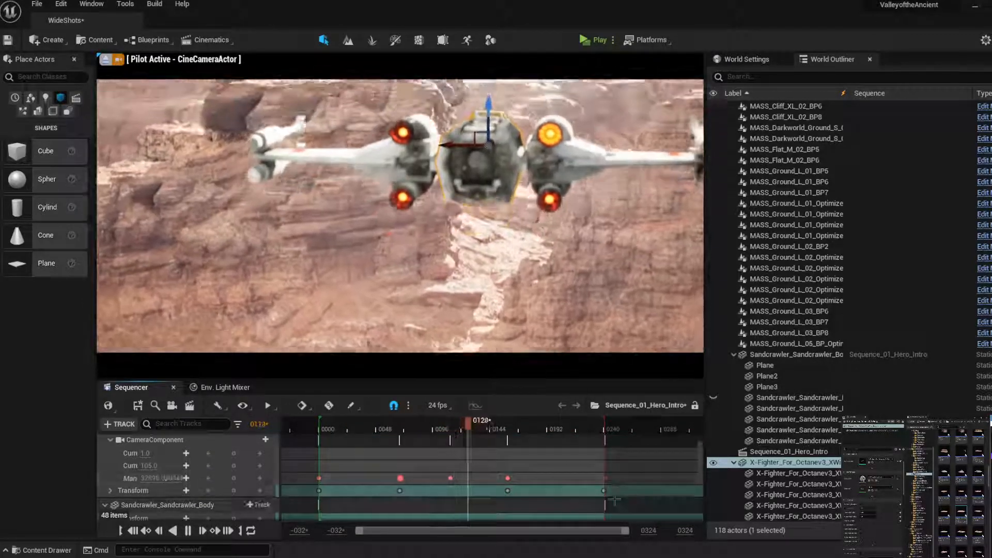
pyautogui.moveTo(614, 499); pyautogui.dragTo(591, 487)
pyautogui.rightClick(604, 490)
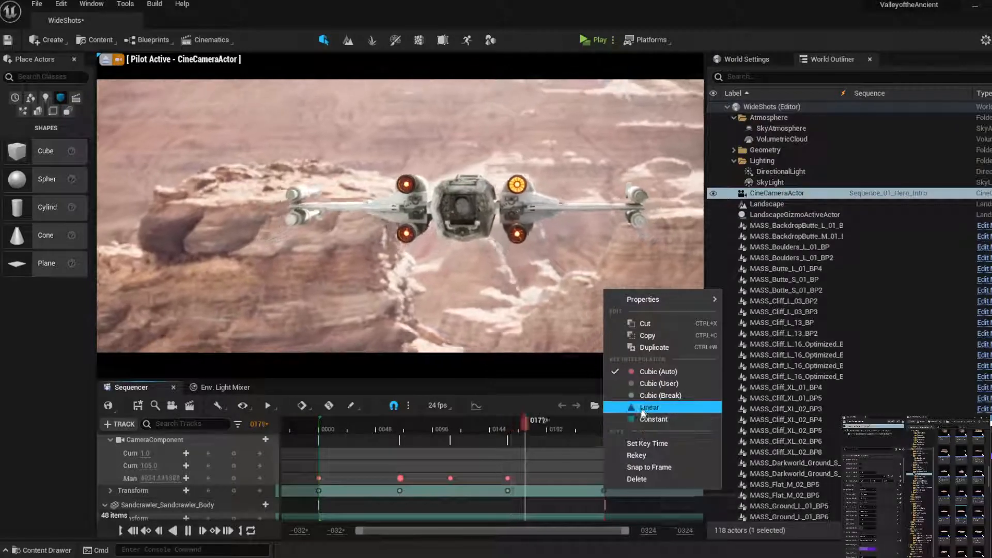
pyautogui.click(641, 407)
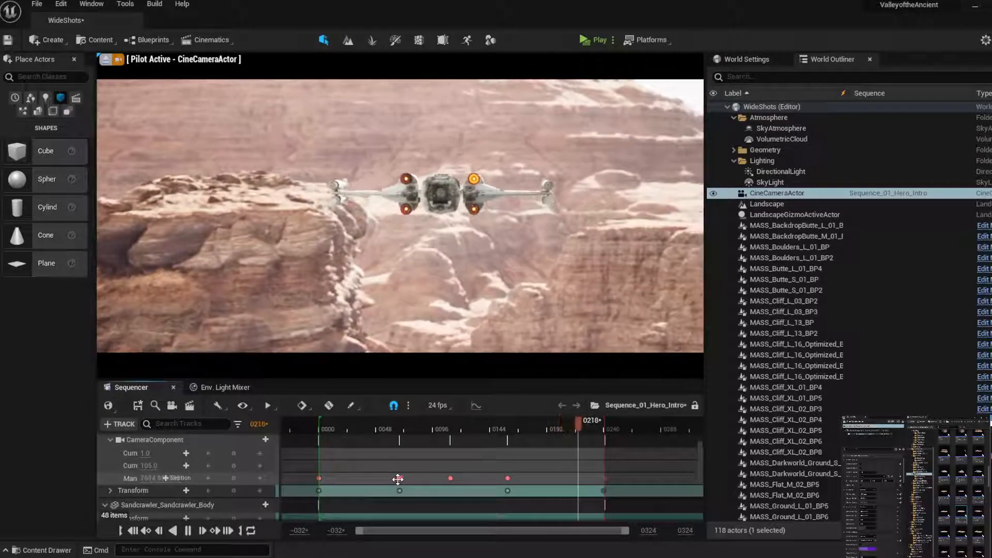
# Expand the camera's transform channels, shift the later pair of pitch and yaw keys to about frame 125, and play the sequence from its start
pyautogui.moveTo(399, 479); pyautogui.dragTo(400, 479)
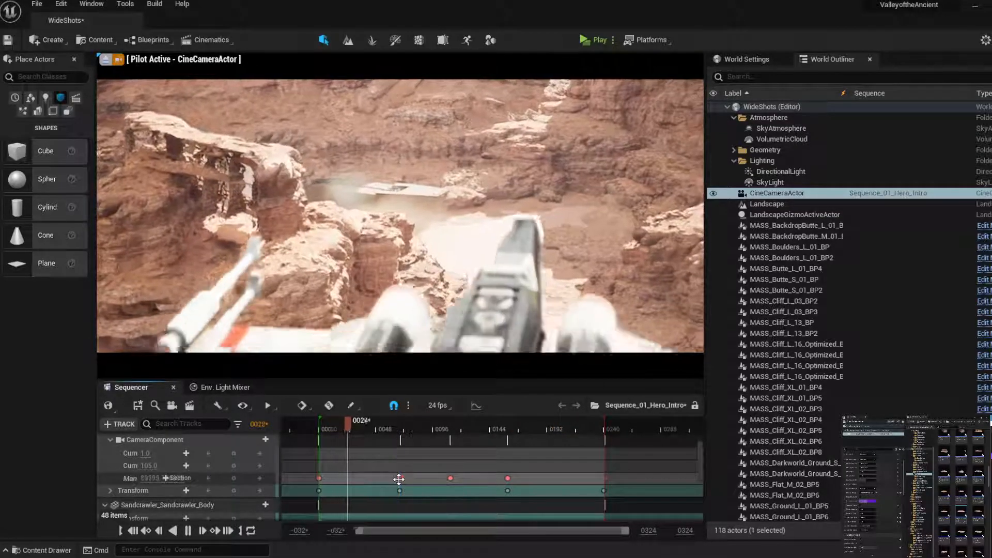
pyautogui.click(110, 491)
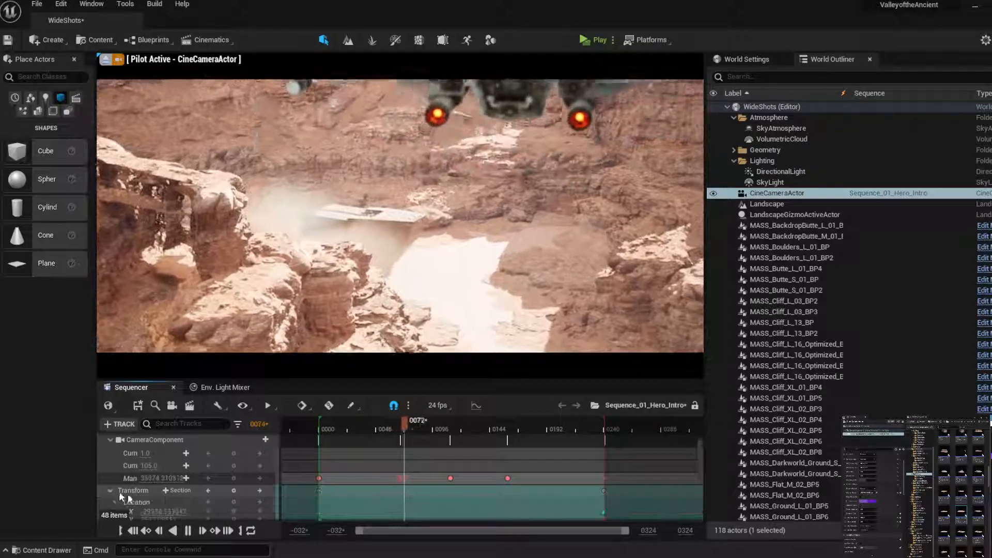
pyautogui.scroll(-2, 207, 476)
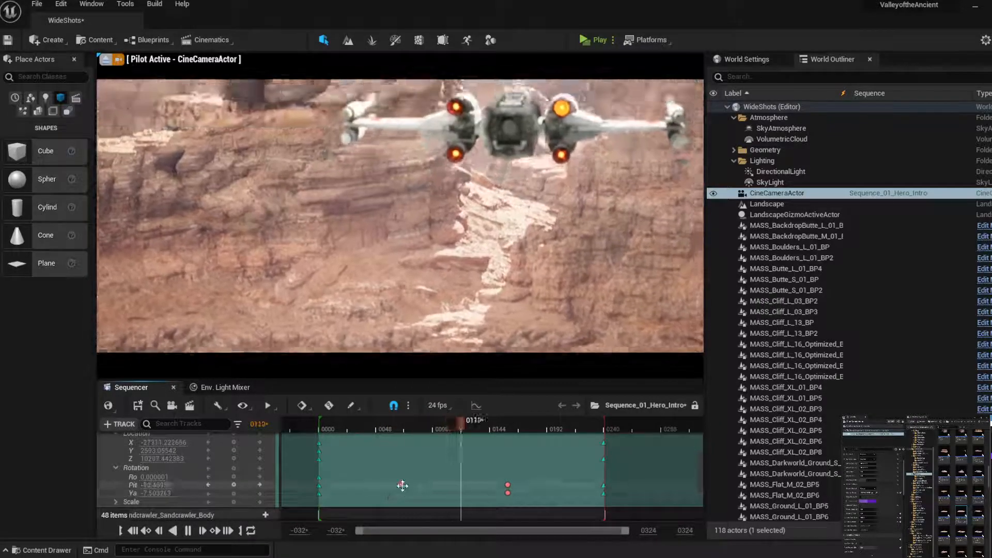
pyautogui.click(506, 485)
pyautogui.moveTo(506, 485); pyautogui.dragTo(495, 484)
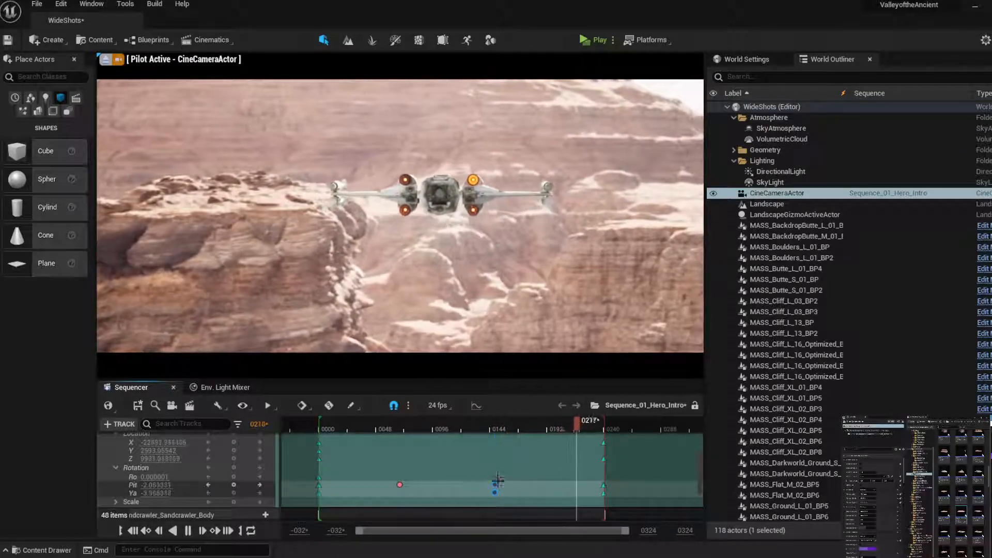
pyautogui.click(454, 426)
pyautogui.moveTo(452, 427)
pyautogui.mouseDown()
pyautogui.moveTo(372, 428)
pyautogui.moveTo(468, 427)
pyautogui.mouseUp()
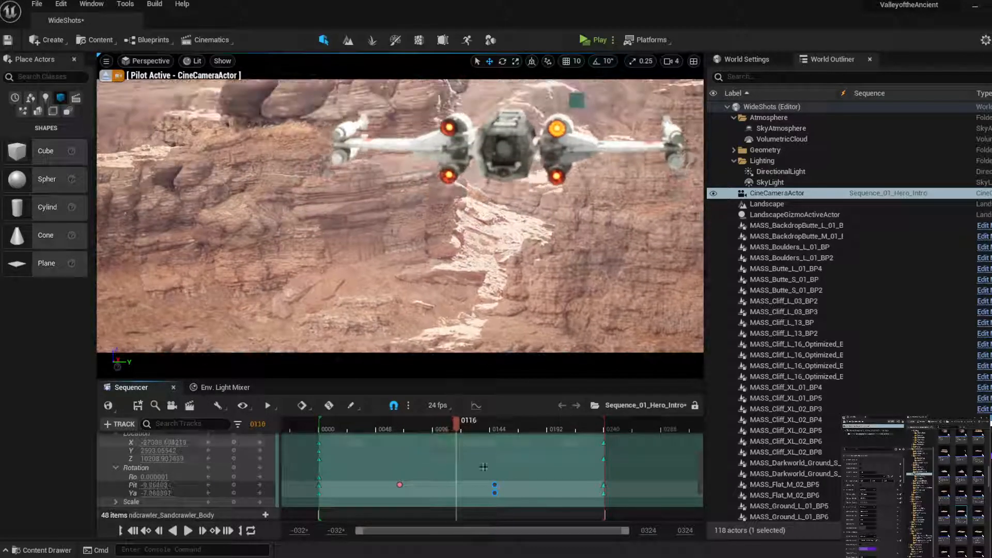
pyautogui.moveTo(495, 485); pyautogui.dragTo(467, 483)
pyautogui.moveTo(397, 427); pyautogui.dragTo(317, 427)
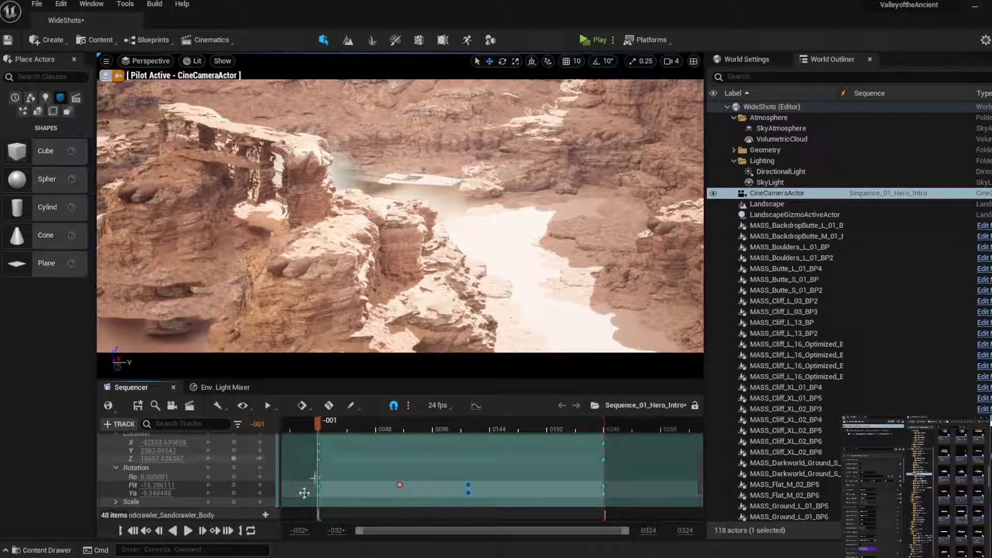
pyautogui.click(188, 531)
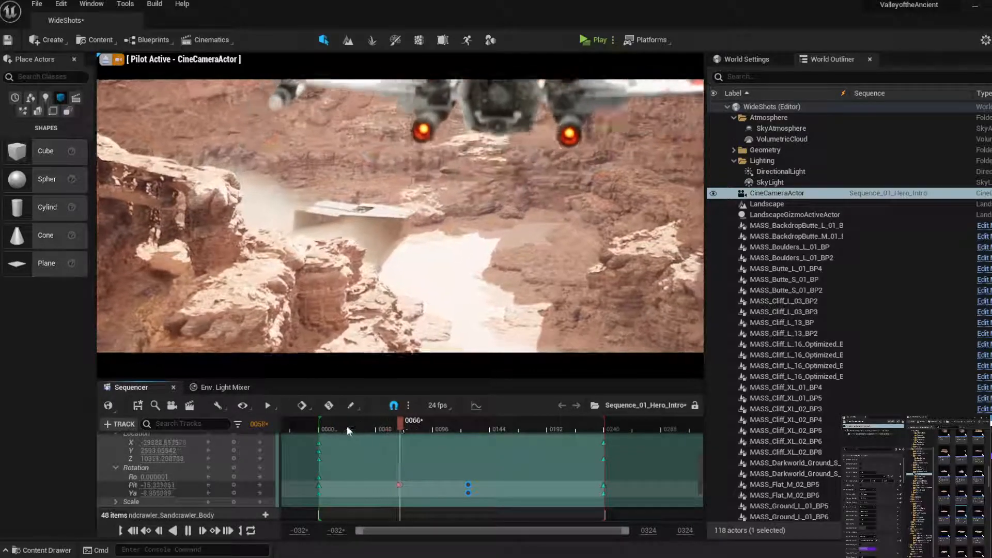
# Move the camera's earlier mid-shot pitch key to frame 45, replay the shot and return to frame 0
pyautogui.click(348, 428)
pyautogui.moveTo(360, 433); pyautogui.dragTo(372, 485)
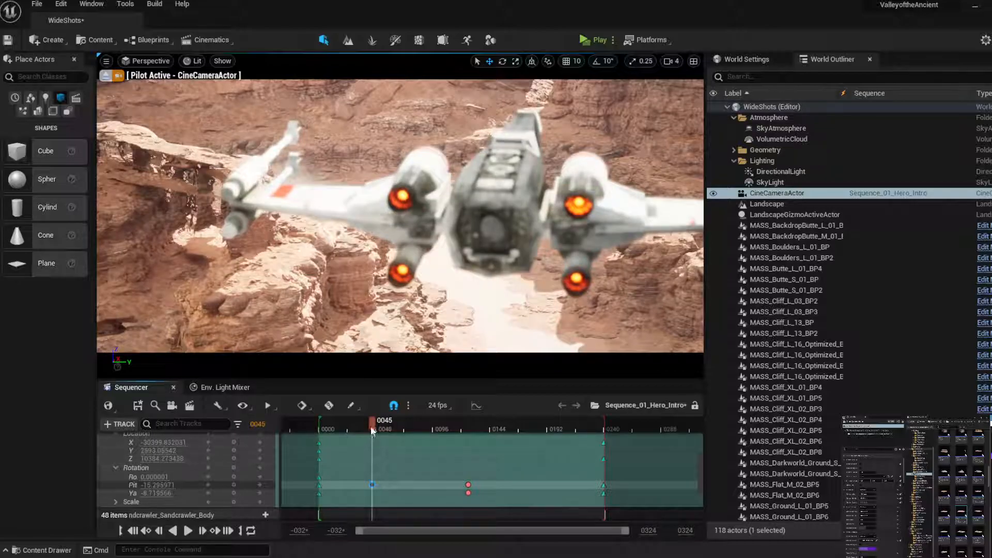
pyautogui.moveTo(371, 425); pyautogui.dragTo(327, 439)
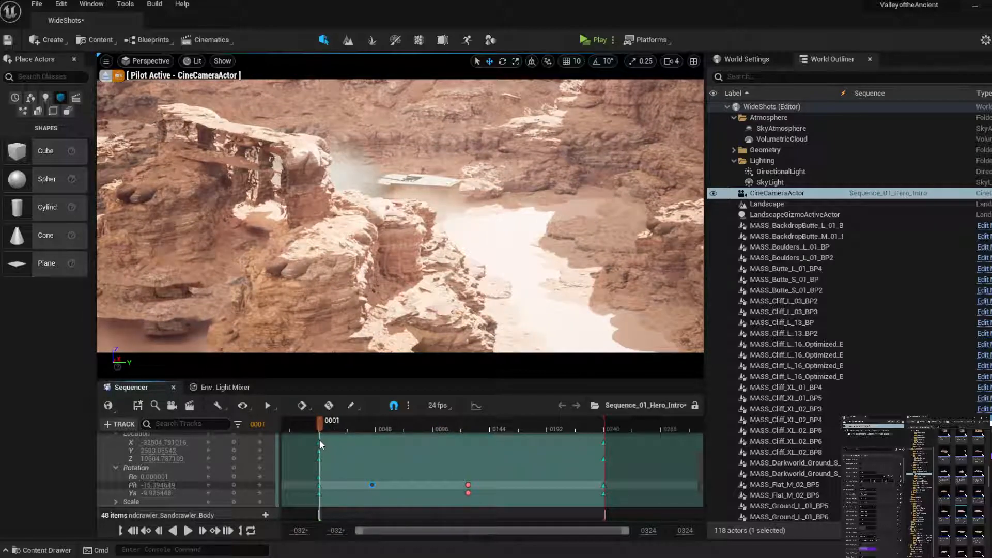
pyautogui.press('space')
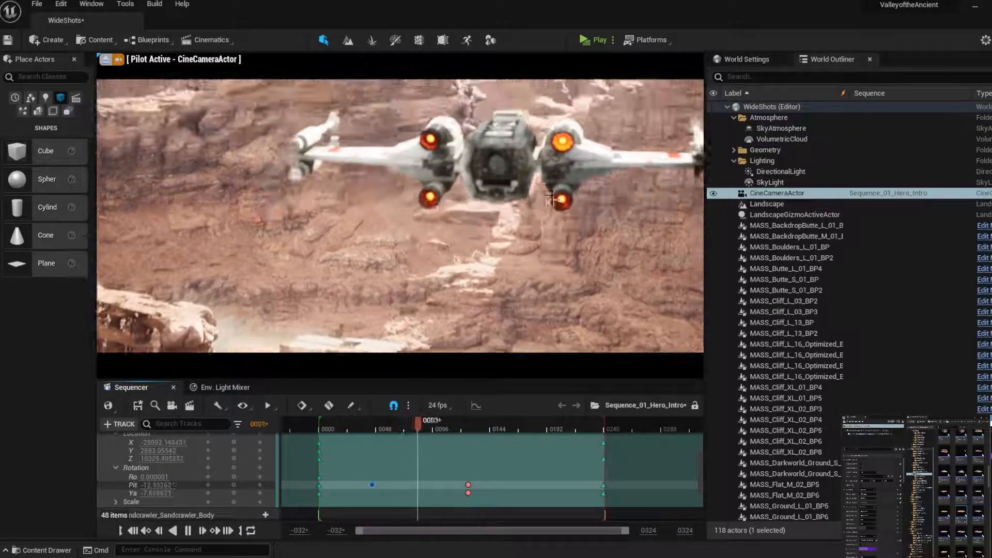
pyautogui.moveTo(403, 426); pyautogui.dragTo(318, 435)
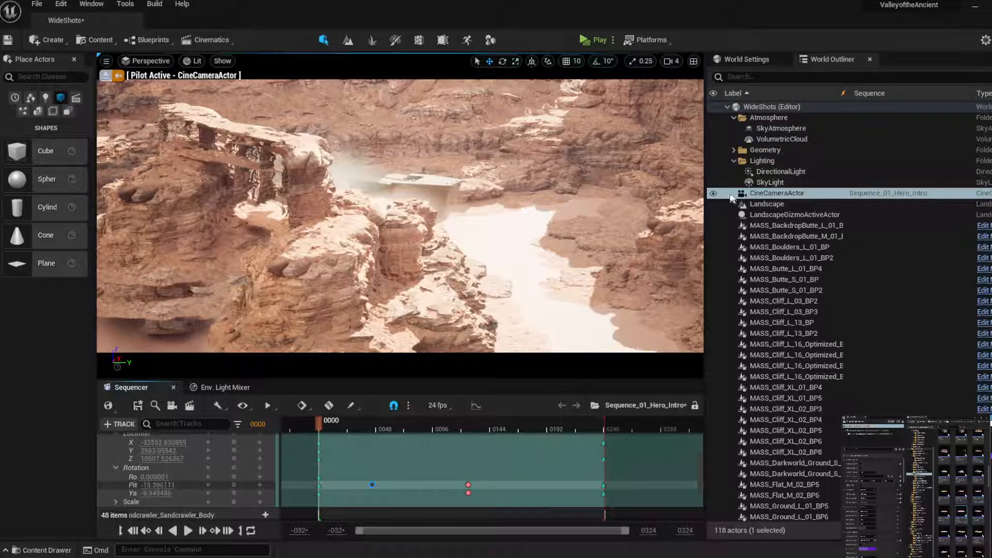
# Move all loose MASS_ actors, from MASS_BackdropButte_L_01 through MASS_Ground_L_05, into the Geometry folder
pyautogui.click(798, 225)
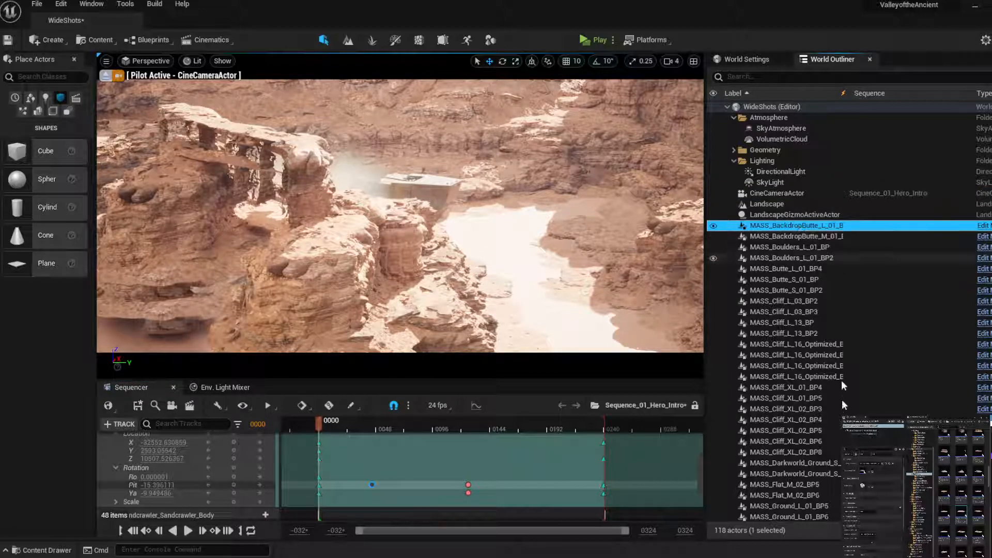
pyautogui.scroll(-6, 841, 380)
pyautogui.keyDown('shift'); pyautogui.click(796, 419); pyautogui.keyUp('shift')
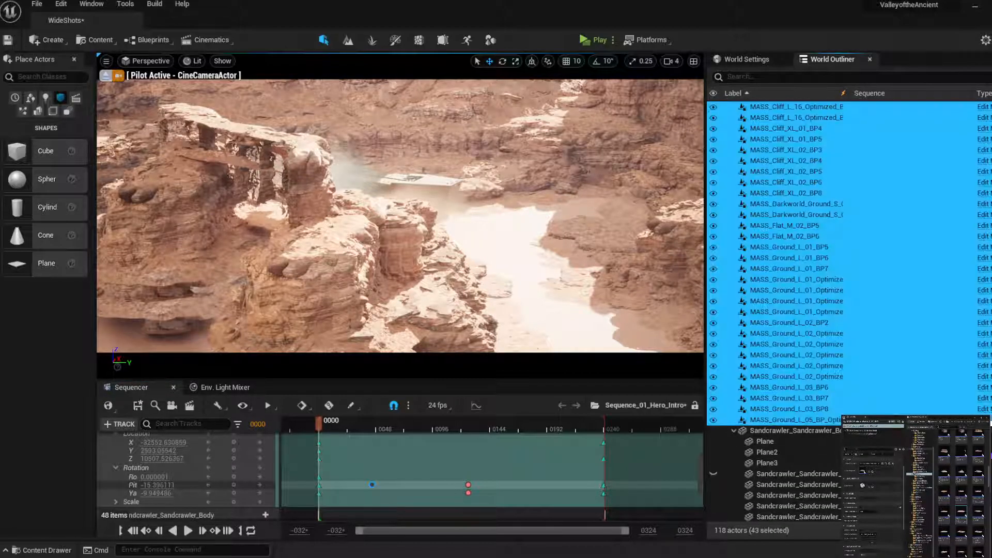
pyautogui.scroll(6, 817, 305)
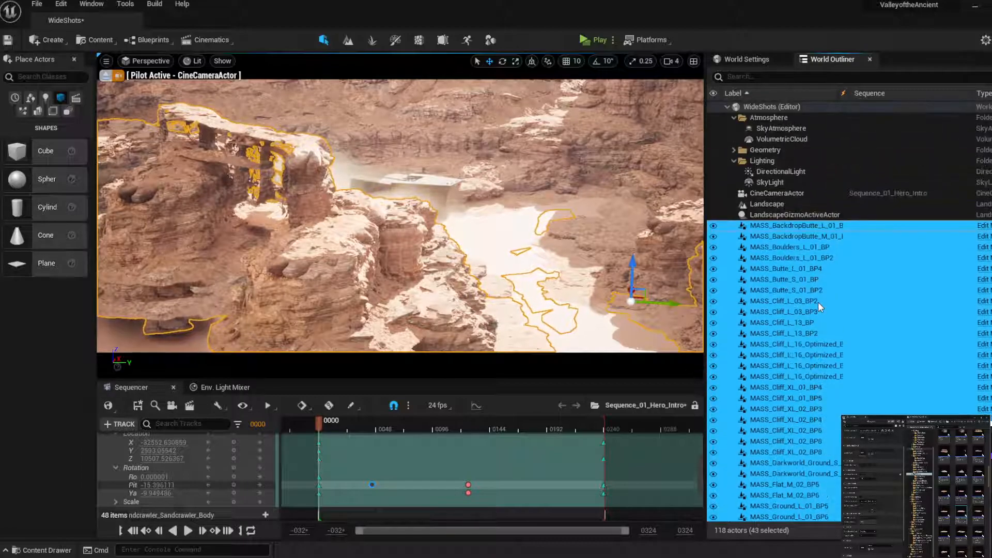
pyautogui.moveTo(786, 228); pyautogui.dragTo(774, 149)
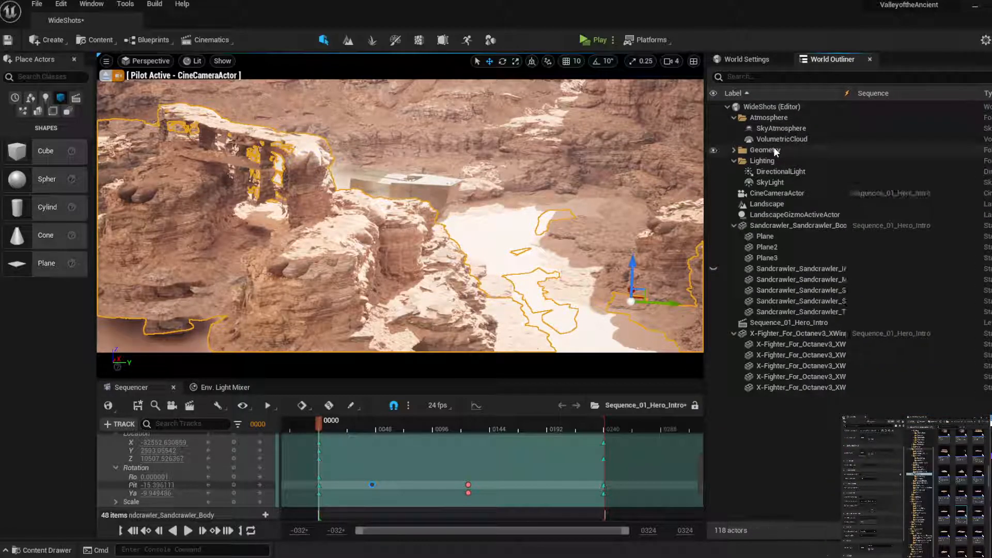
# Collapse the Lighting and Atmosphere folders and the Sandcrawler and X-Fighter hierarchies in the World Outliner
pyautogui.click(734, 161)
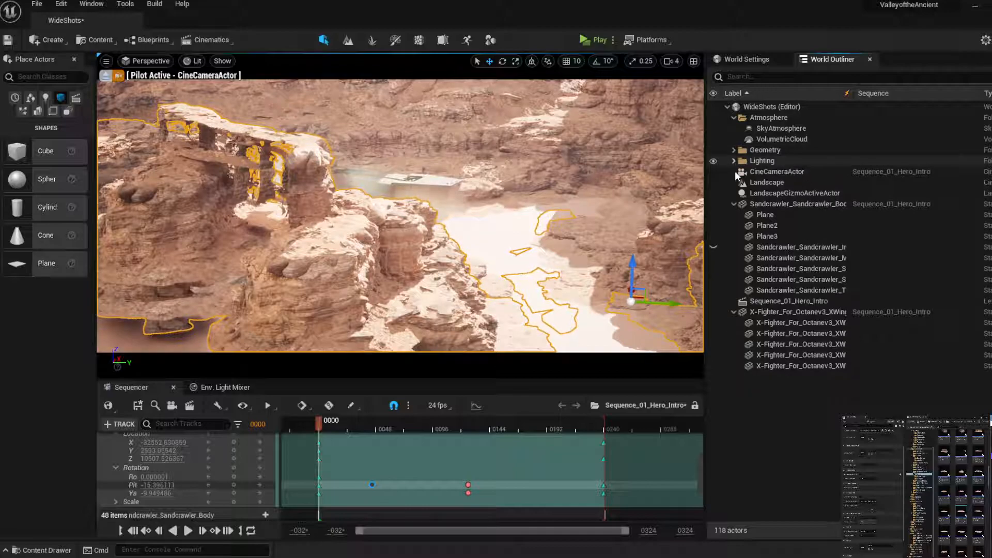
pyautogui.click(734, 203)
pyautogui.click(734, 225)
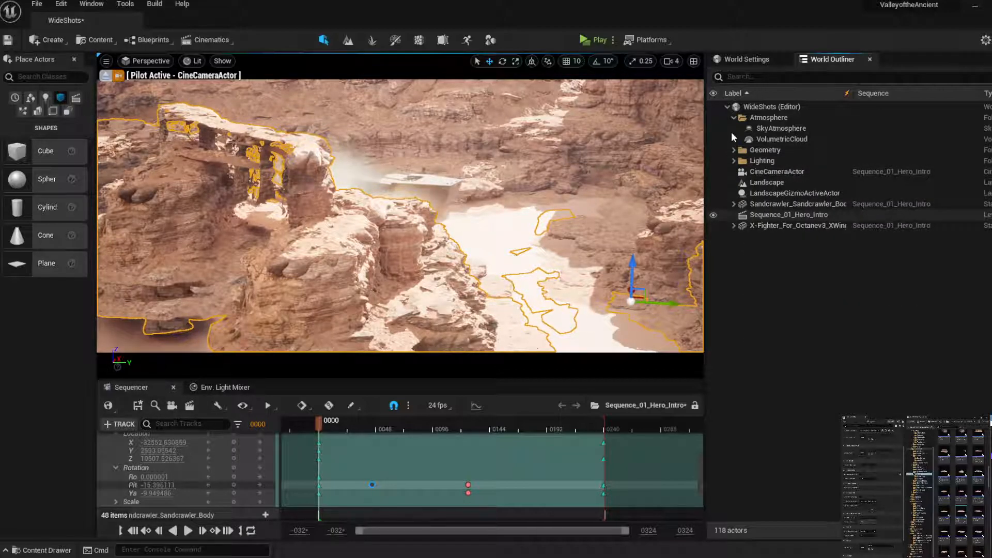
pyautogui.click(733, 117)
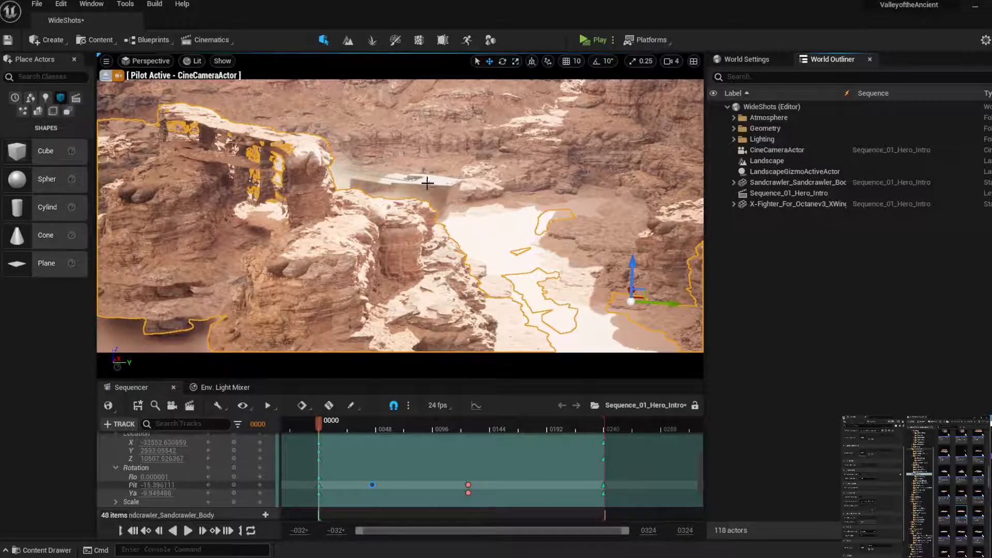
# Find the Exponential Height Fog actor by searching "heigh" and place it in the canyon near the sandy riverbed
pyautogui.click(46, 76)
pyautogui.write('heigh')
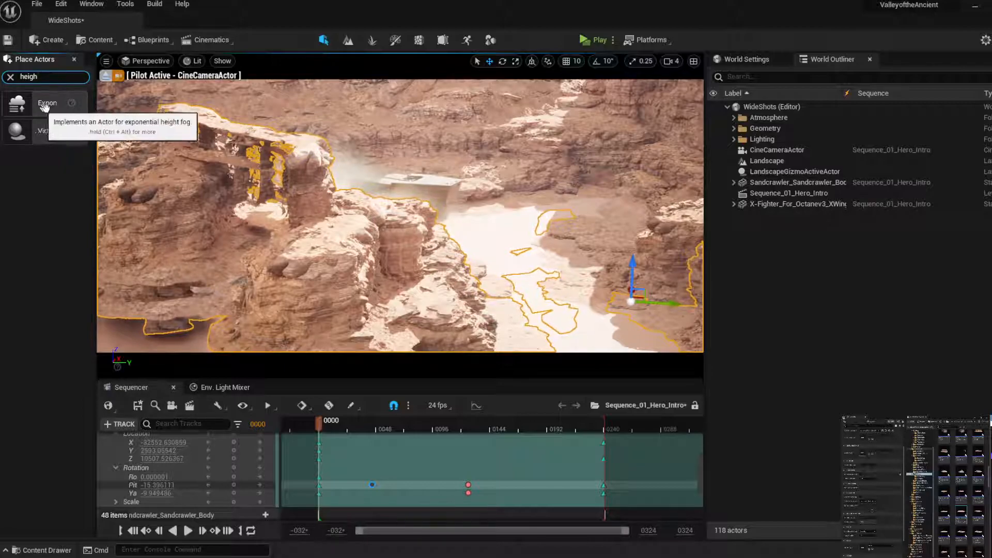
pyautogui.moveTo(45, 101); pyautogui.dragTo(545, 253)
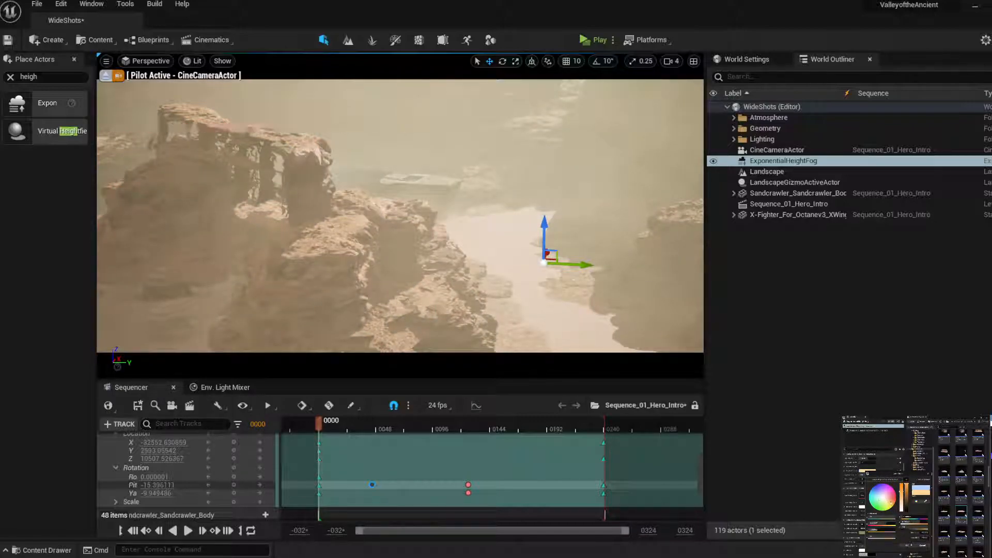
# Tune the ExponentialHeightFog settings to balance the haze, checking the shot at frames 102, 71 and 155
pyautogui.click(389, 426)
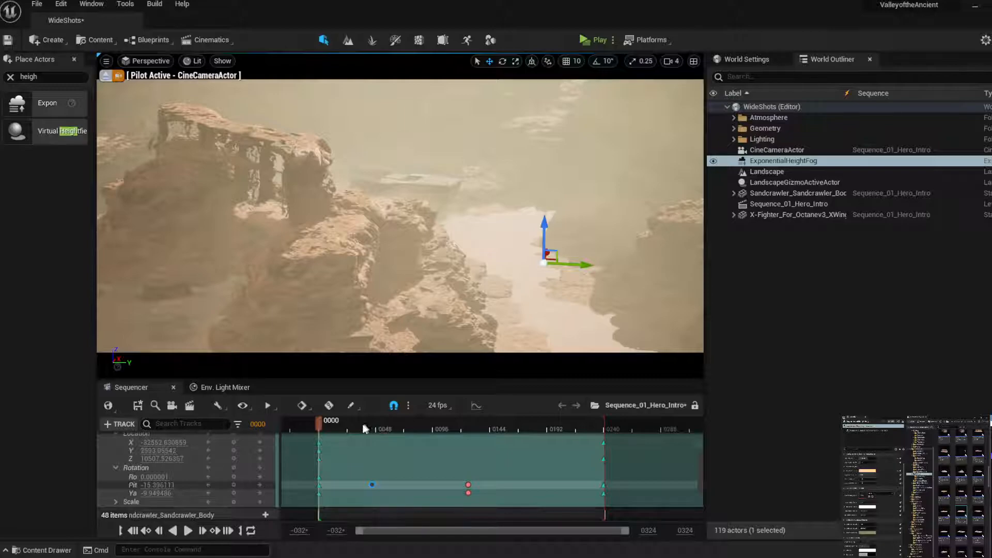
pyautogui.moveTo(389, 426); pyautogui.dragTo(439, 432)
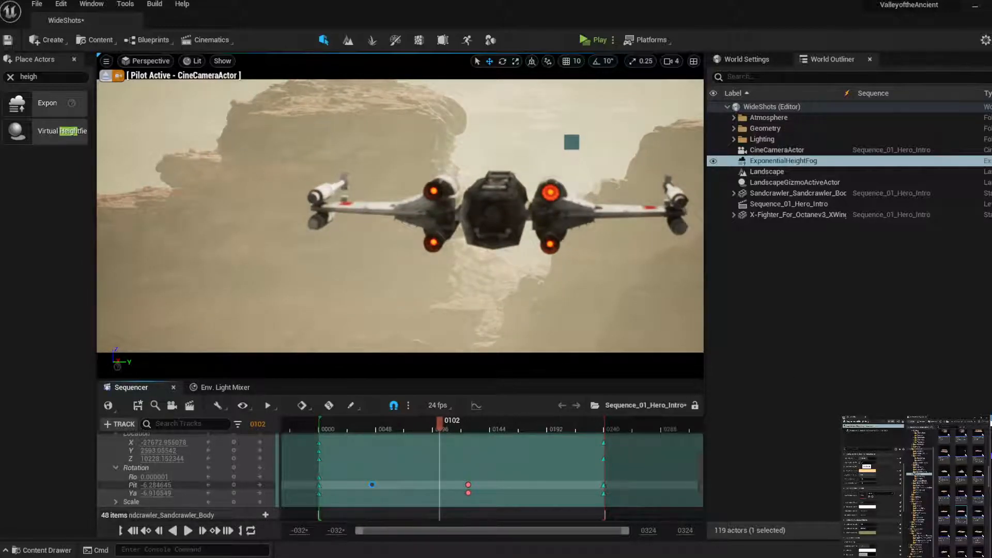
pyautogui.moveTo(863, 463); pyautogui.dragTo(873, 462)
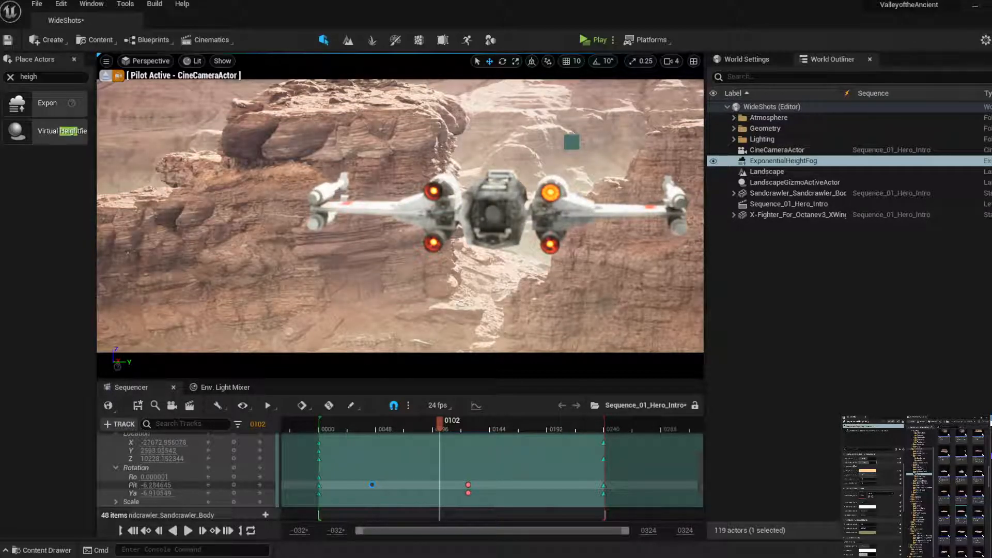
pyautogui.moveTo(433, 429); pyautogui.dragTo(406, 433)
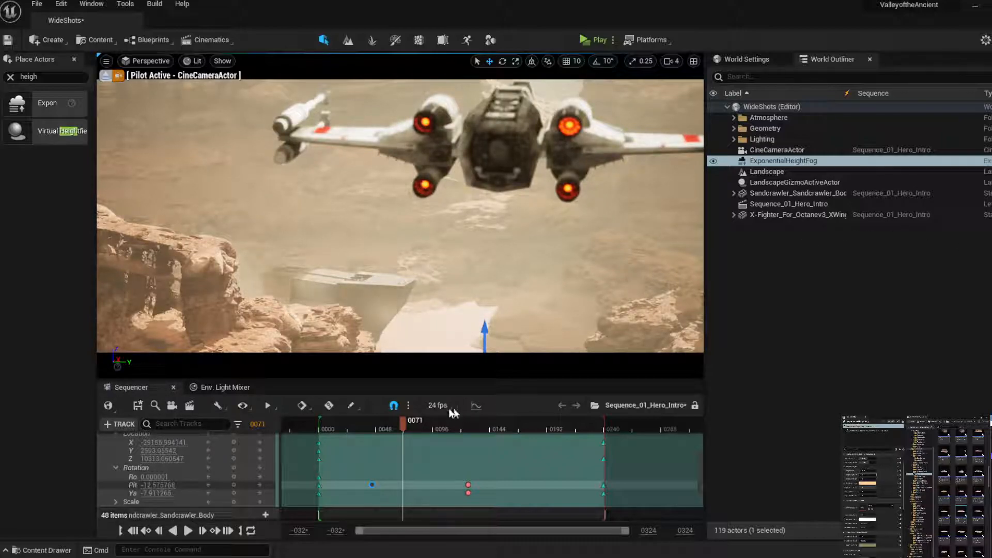
pyautogui.moveTo(402, 423); pyautogui.dragTo(503, 427)
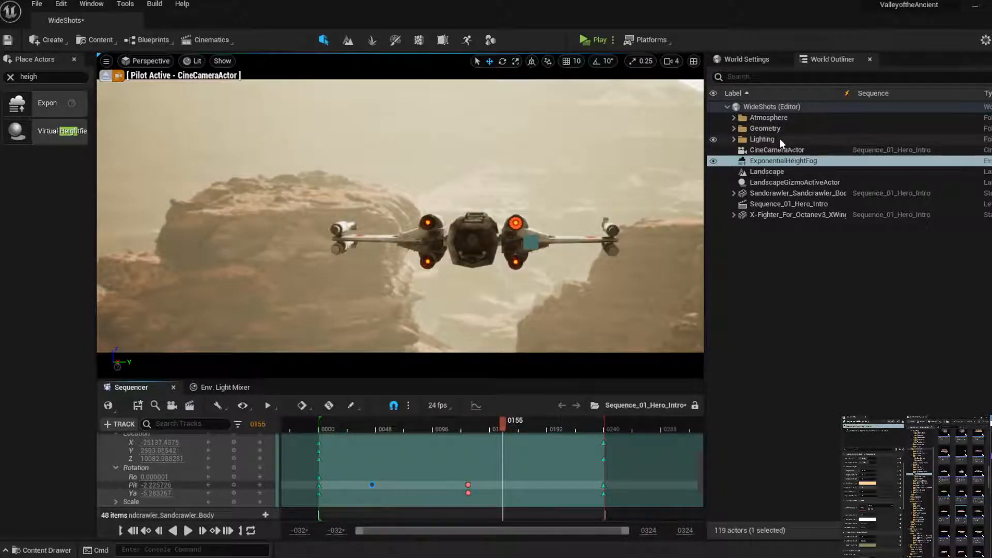
# Expand the Lighting folder, select the DirectionalLight and review its settings
pyautogui.click(733, 139)
pyautogui.click(776, 150)
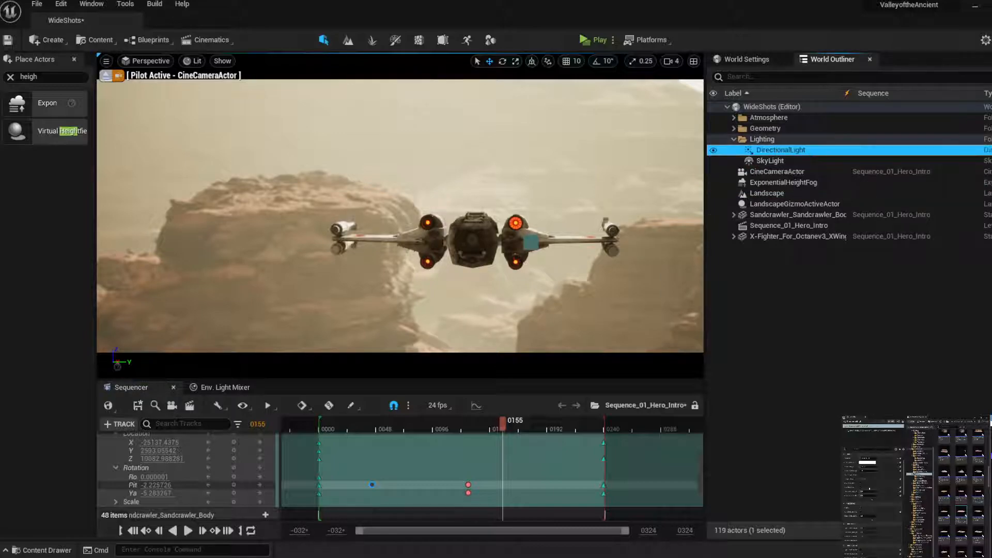
pyautogui.click(861, 514)
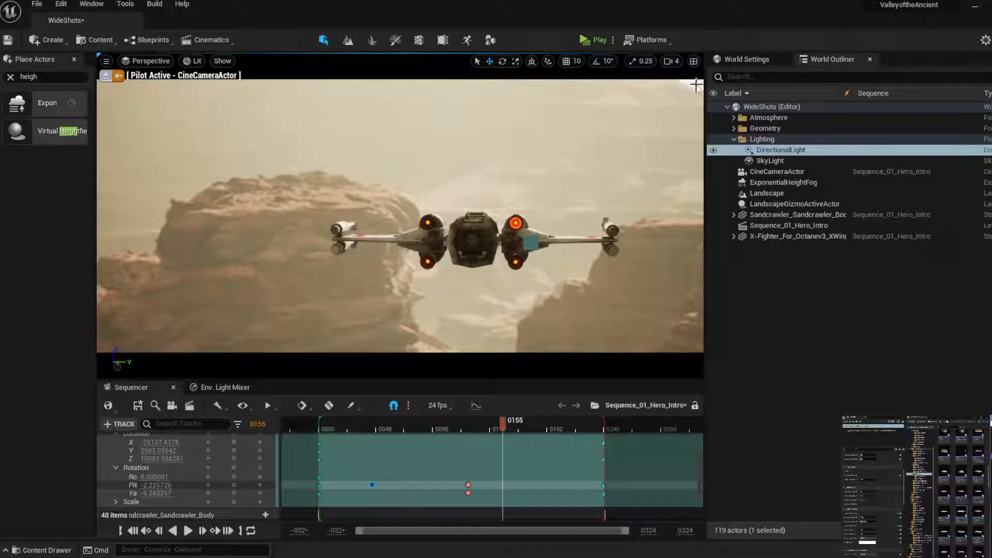
# Stop piloting the CineCameraActor, view the sky above the butte and hide the ExponentialHeightFog
pyautogui.click(106, 76)
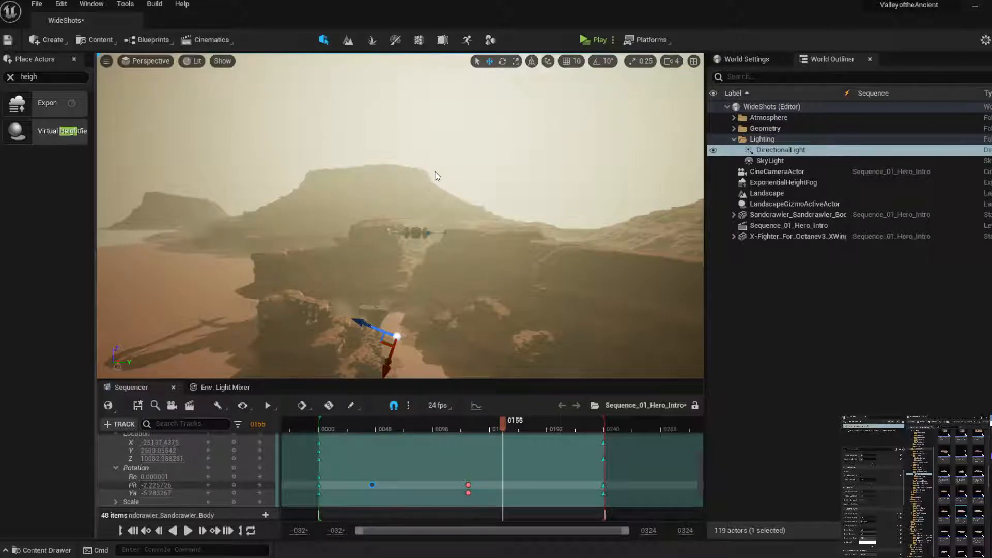
pyautogui.moveTo(437, 176)
pyautogui.mouseDown(button='right')
pyautogui.moveTo(437, 124)
pyautogui.moveTo(454, 88)
pyautogui.moveTo(537, 129)
pyautogui.moveTo(610, 144)
pyautogui.moveTo(516, 103)
pyautogui.moveTo(440, 173)
pyautogui.mouseUp(button='right')
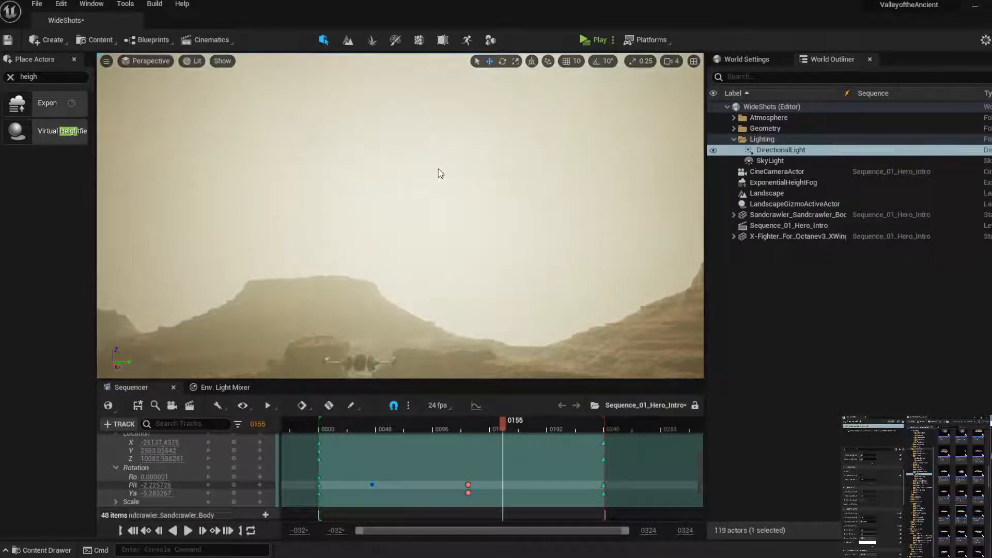
pyautogui.scroll(4, 438, 169)
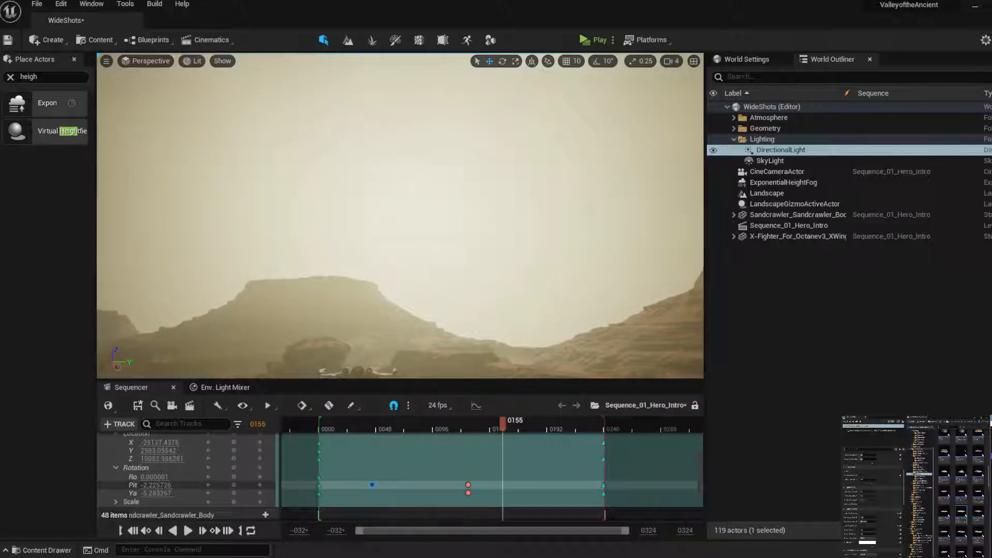
pyautogui.moveTo(425, 204); pyautogui.dragTo(407, 227, button='right')
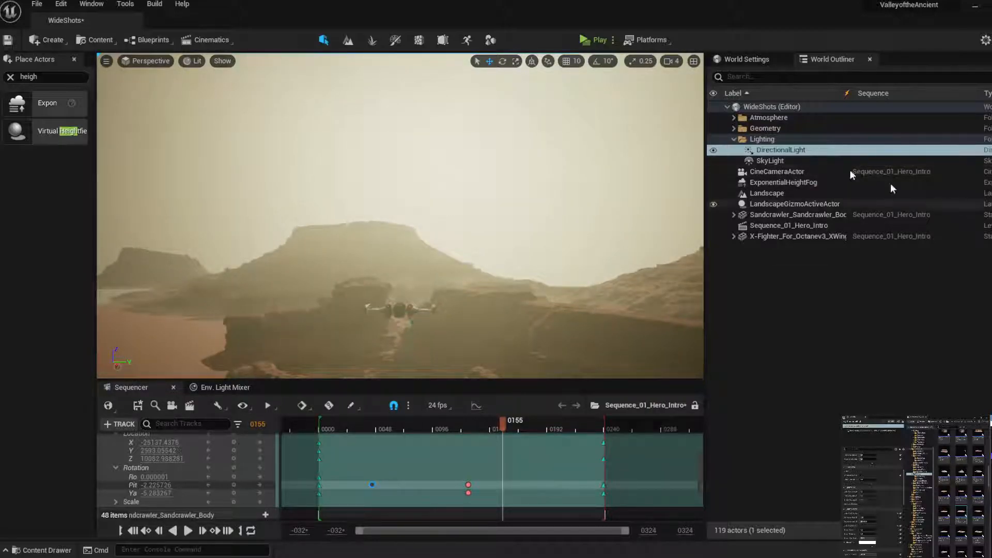
pyautogui.click(714, 183)
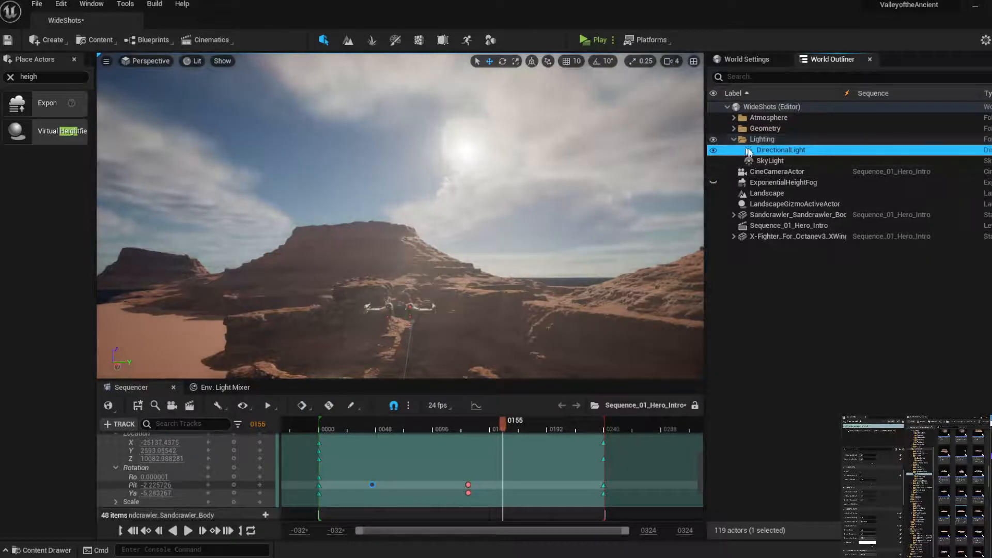
# Rotate the DirectionalLight until the sun sits low on the horizon beside the central butte, giving a warm sunset look
pyautogui.click(781, 150)
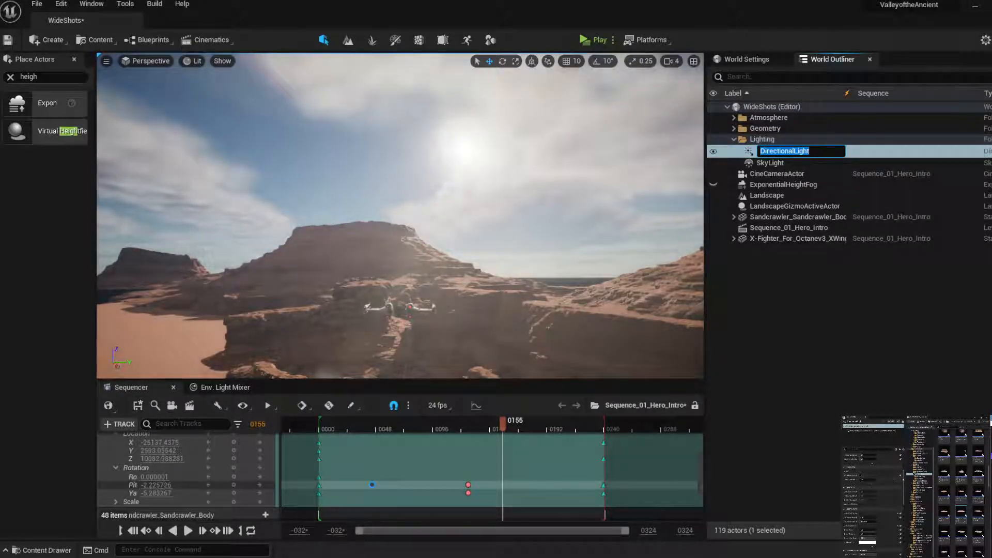
pyautogui.moveTo(903, 482); pyautogui.dragTo(895, 463)
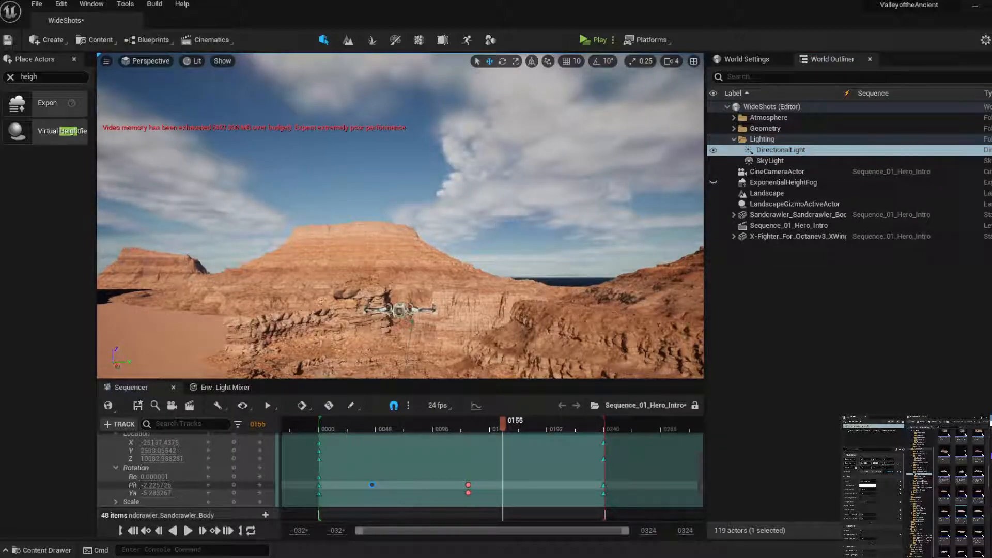
pyautogui.moveTo(888, 463); pyautogui.dragTo(892, 463)
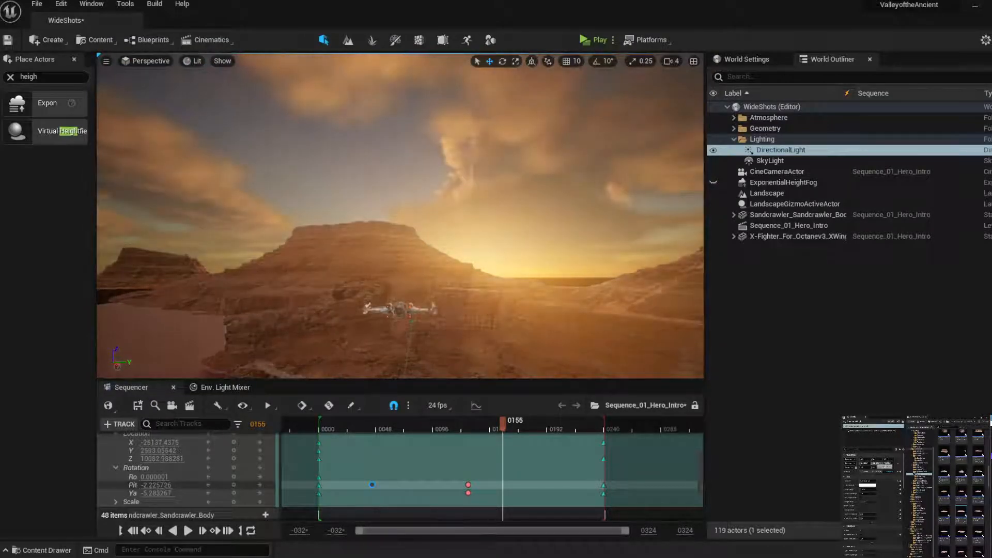
# Show the ExponentialHeightFog again, return the viewport to the CineCameraActor and check the shot at frame 62
pyautogui.click(714, 183)
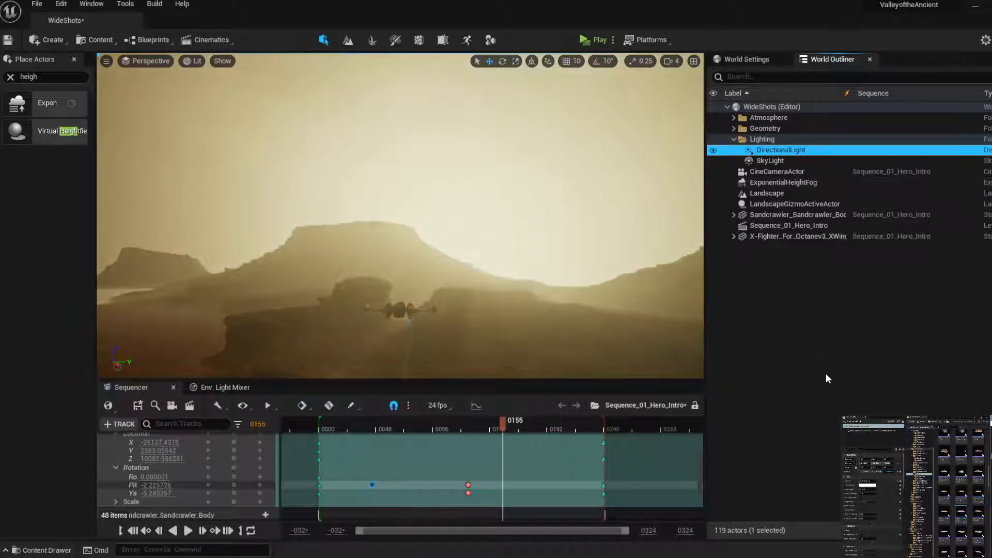
pyautogui.click(127, 62)
pyautogui.click(178, 185)
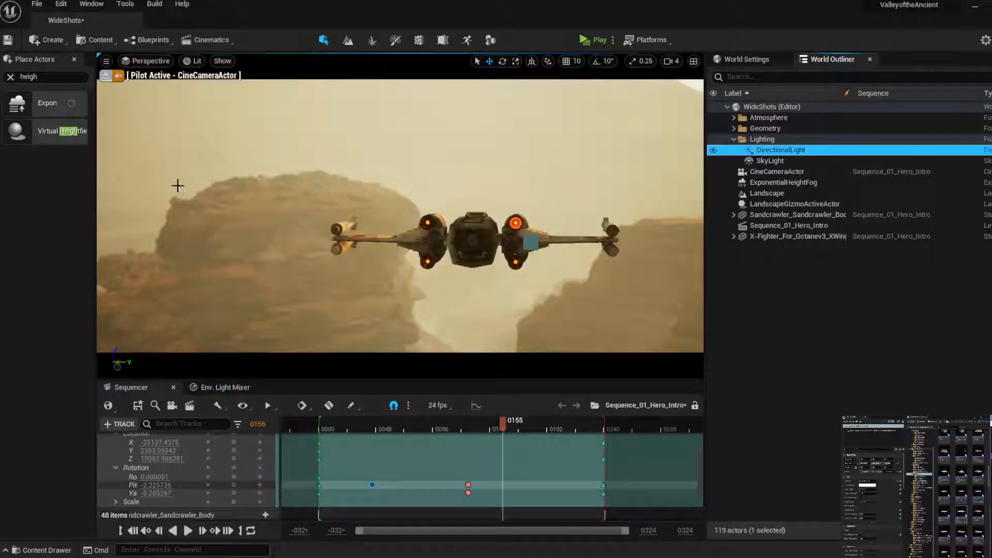
pyautogui.moveTo(482, 429); pyautogui.dragTo(392, 424)
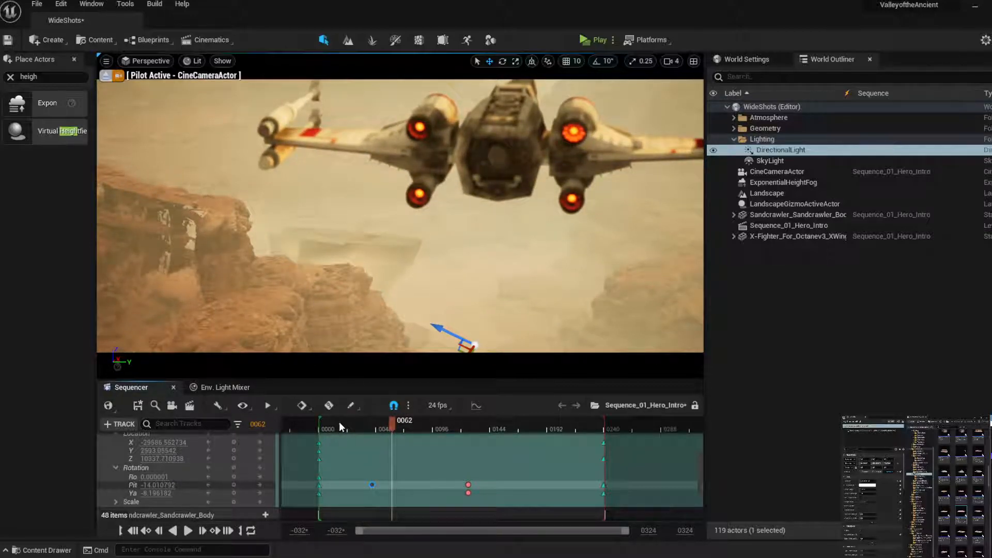
# Select the Plane2 dust card near the sandcrawler, go back to frame 1 and play the shot
pyautogui.click(294, 247)
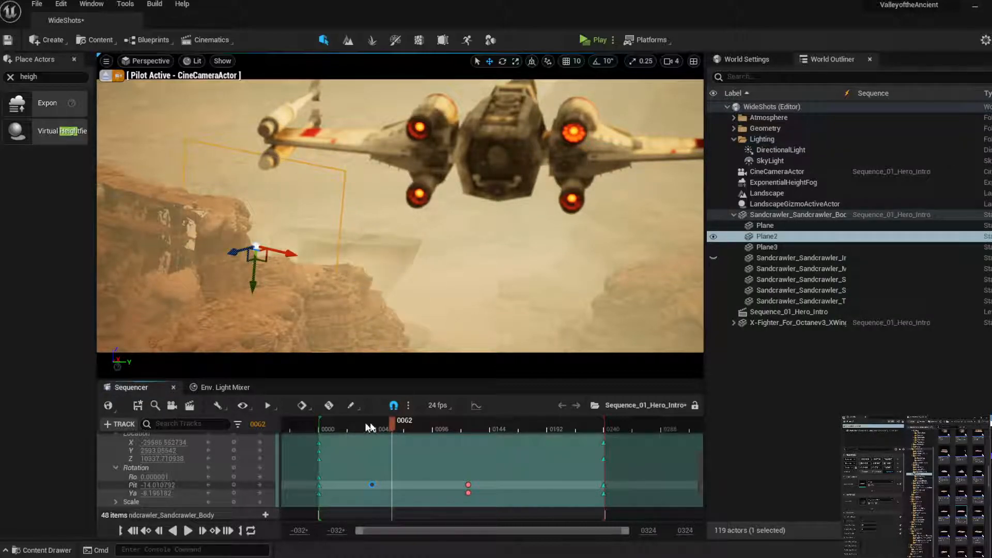
pyautogui.moveTo(368, 427); pyautogui.dragTo(321, 431)
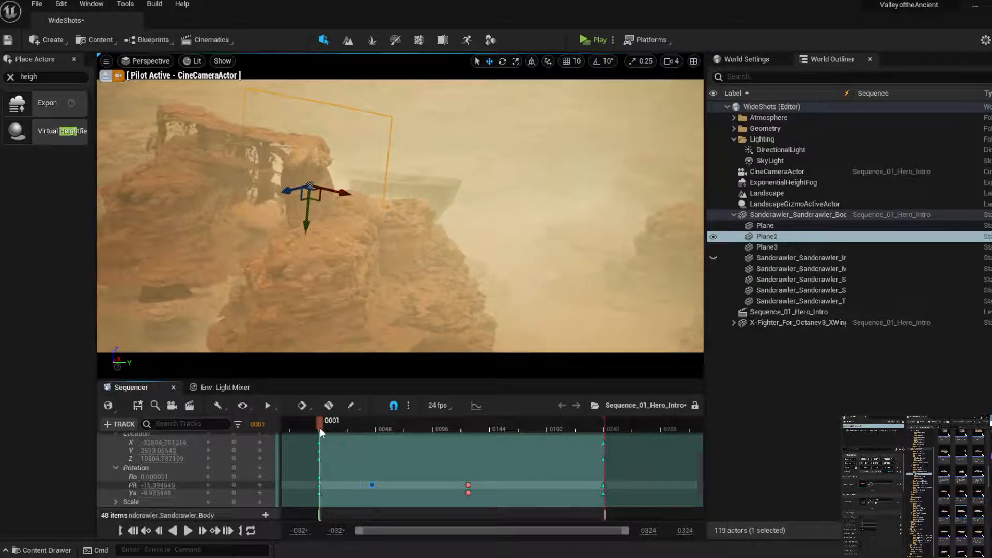
pyautogui.press('space')
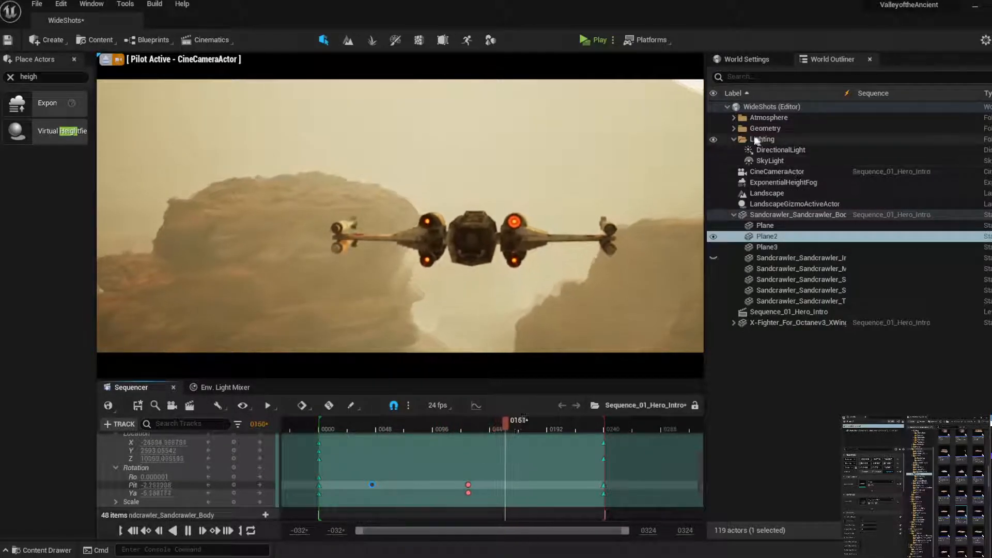
# Select SkyAtmosphere in the Atmosphere folder and adjust its settings for a warmer orange haze, checking frames 215, 41, 185, 156 and 96
pyautogui.doubleClick(778, 118)
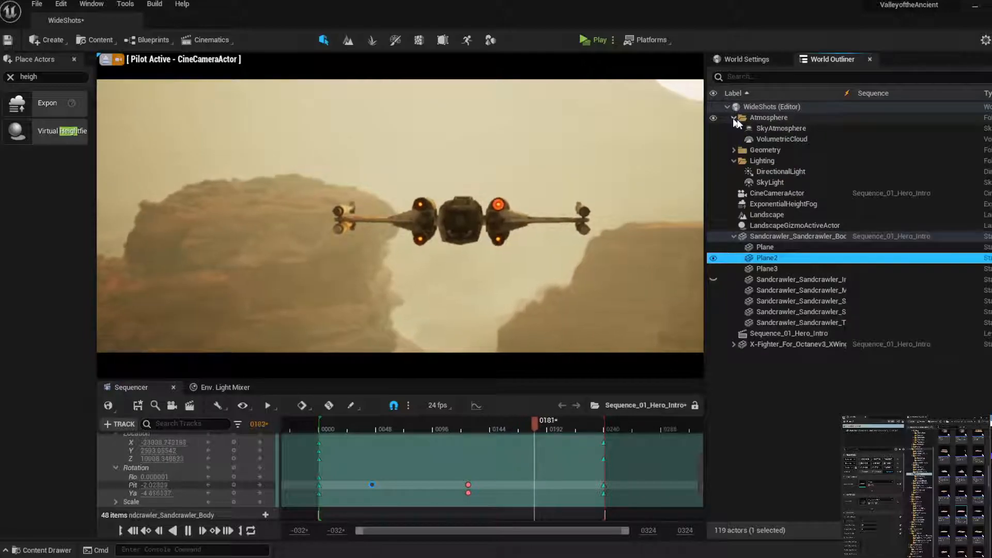
pyautogui.click(780, 129)
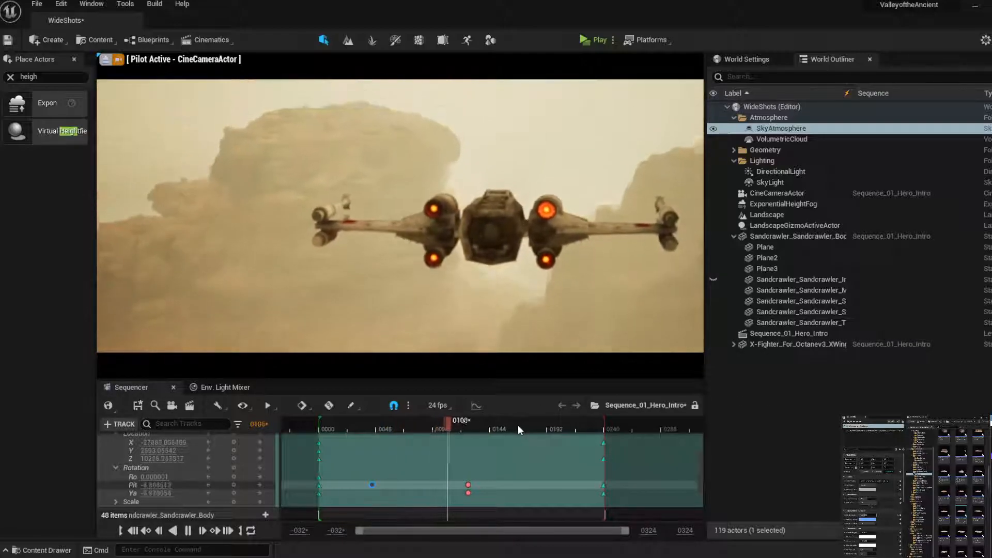
pyautogui.moveTo(518, 425); pyautogui.dragTo(577, 425)
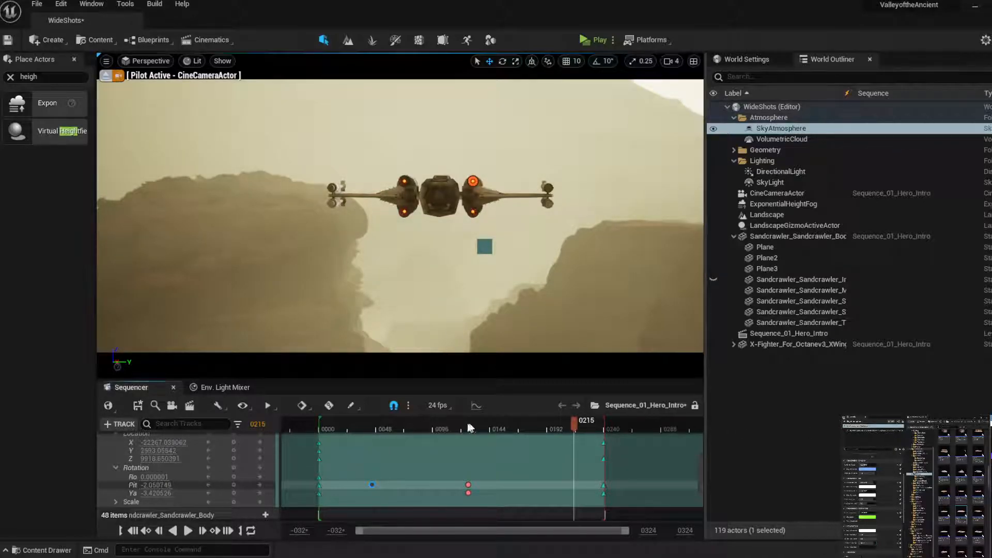
pyautogui.moveTo(469, 427); pyautogui.dragTo(368, 430)
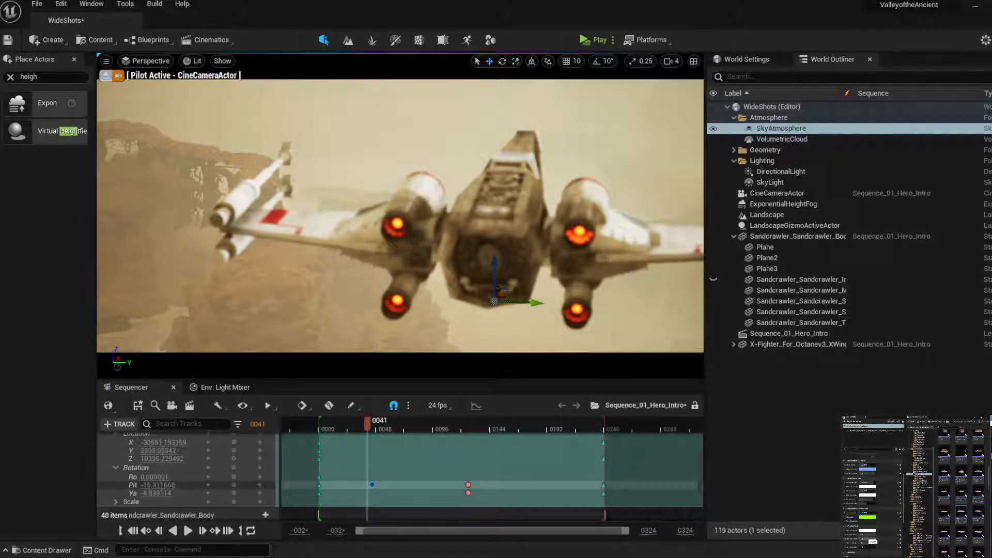
pyautogui.moveTo(368, 423); pyautogui.dragTo(539, 429)
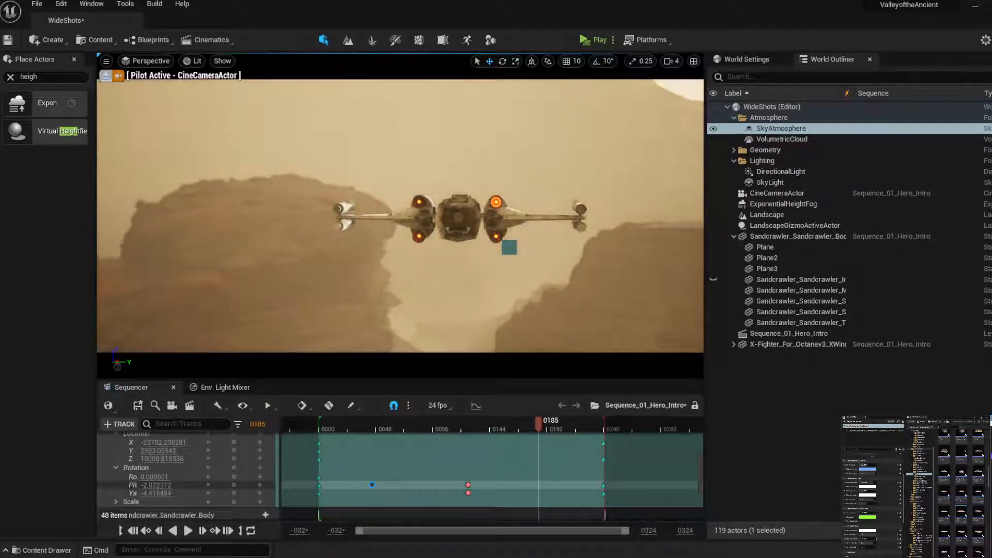
pyautogui.moveTo(539, 428); pyautogui.dragTo(505, 445)
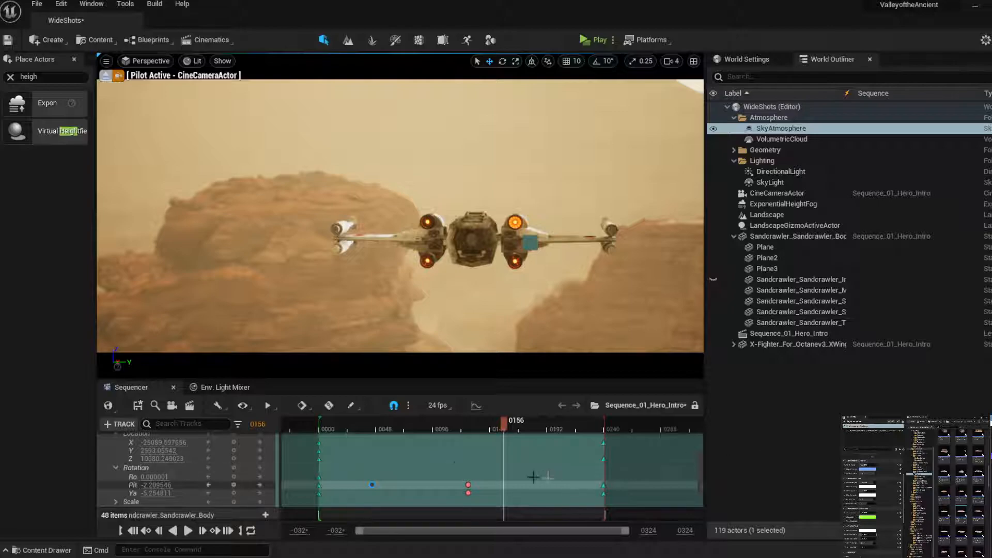
pyautogui.moveTo(409, 429); pyautogui.dragTo(433, 436)
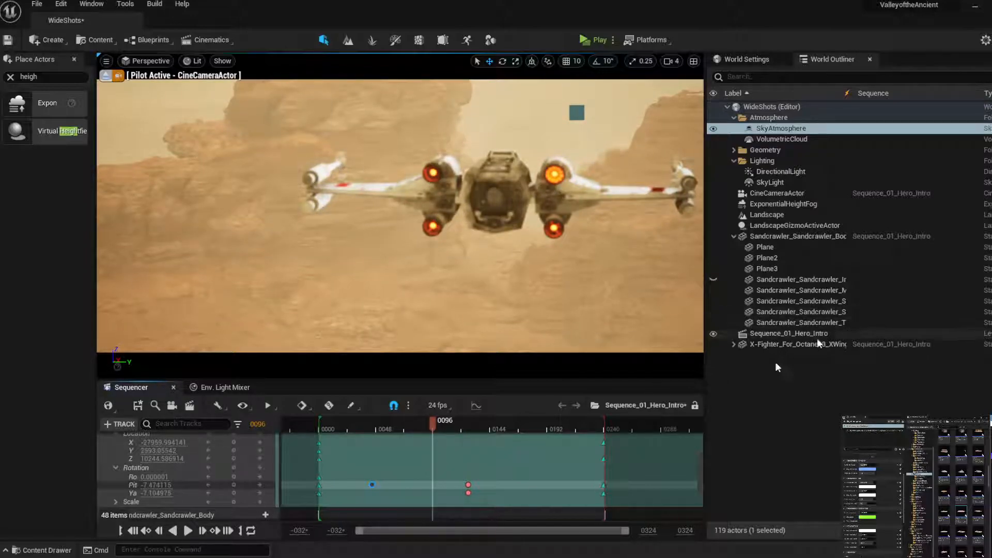
# Collapse the CineCameraActor, Sandcrawler and X-Fighter tracks in Sequencer
pyautogui.scroll(8, 152, 496)
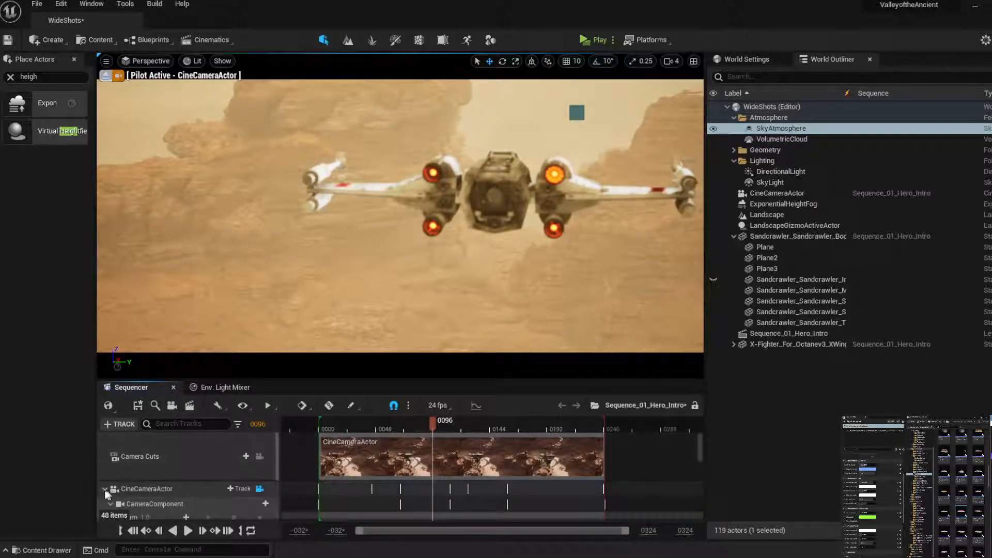
pyautogui.click(106, 491)
pyautogui.click(105, 489)
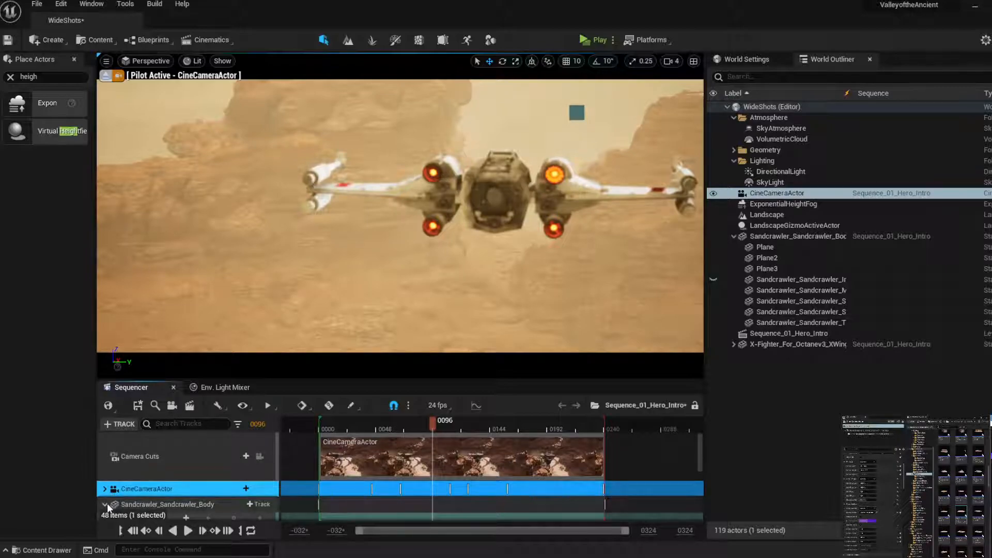
pyautogui.click(107, 503)
pyautogui.scroll(-2, 191, 464)
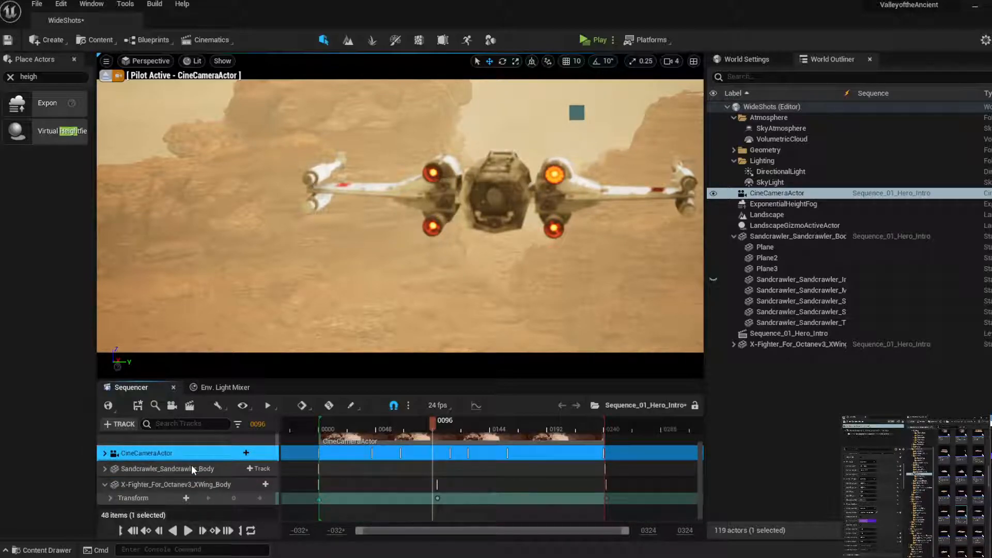
pyautogui.click(104, 484)
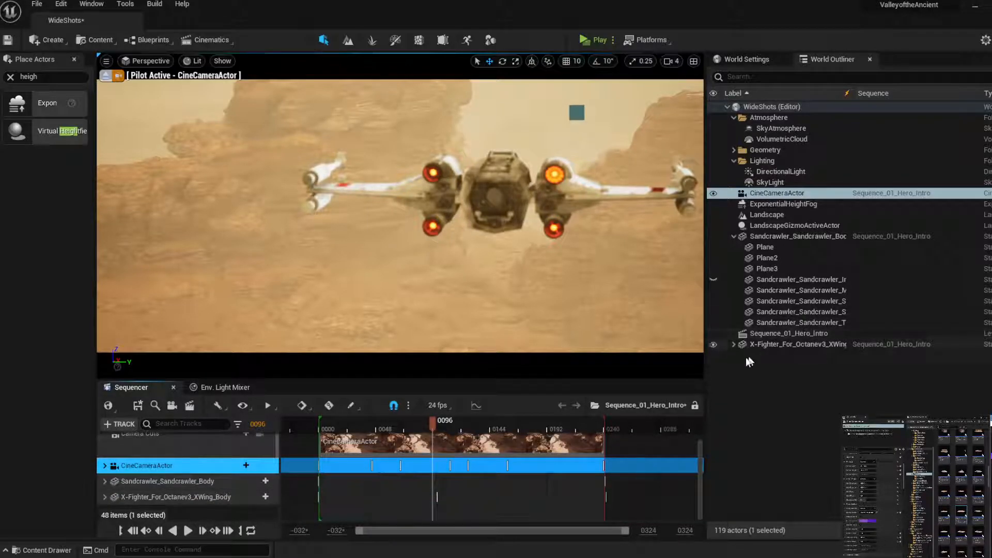
# Add the four X-Fighter wing meshes from under the X-Fighter body to the Sequence_01_Hero_Intro sequence
pyautogui.click(733, 344)
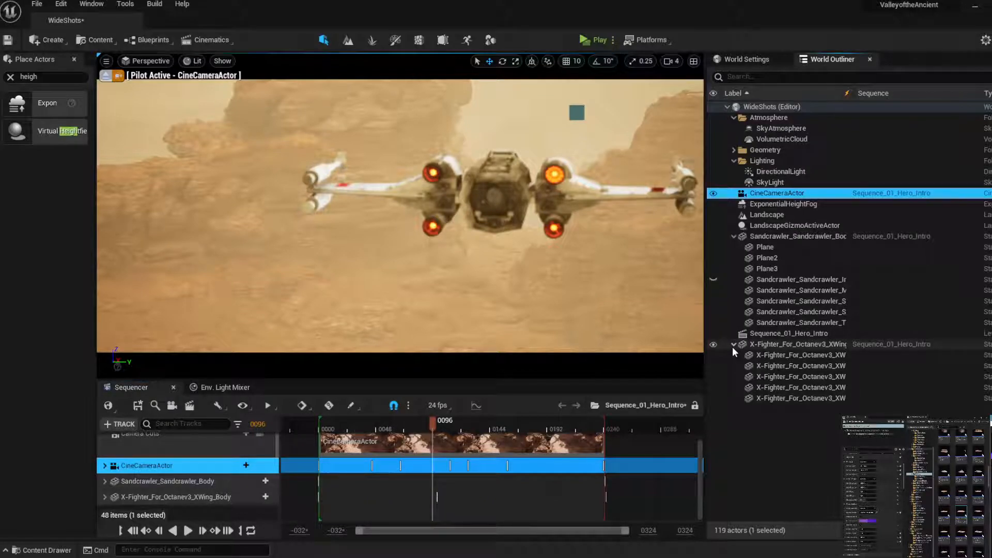
pyautogui.click(835, 365)
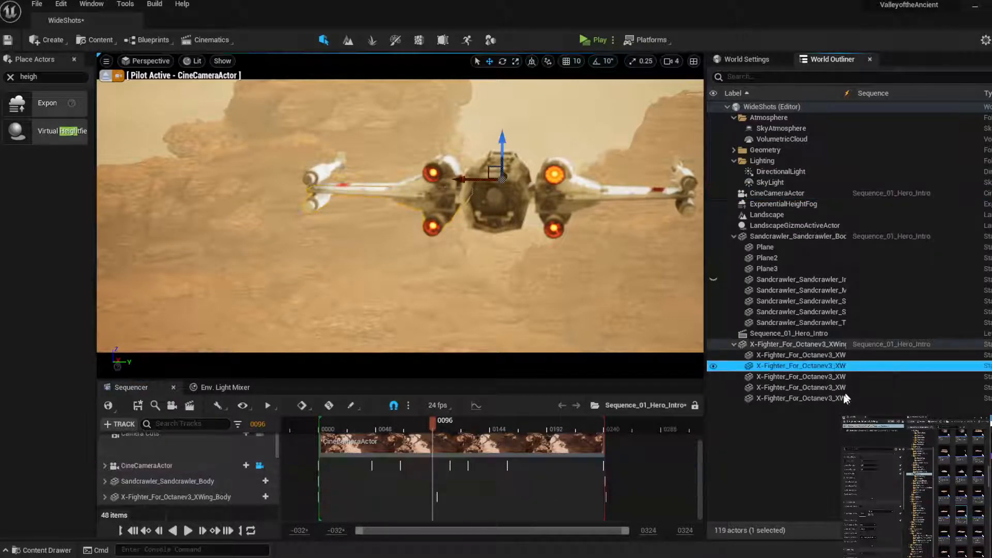
pyautogui.keyDown('shift'); pyautogui.click(837, 398); pyautogui.keyUp('shift')
pyautogui.moveTo(824, 373); pyautogui.dragTo(424, 503)
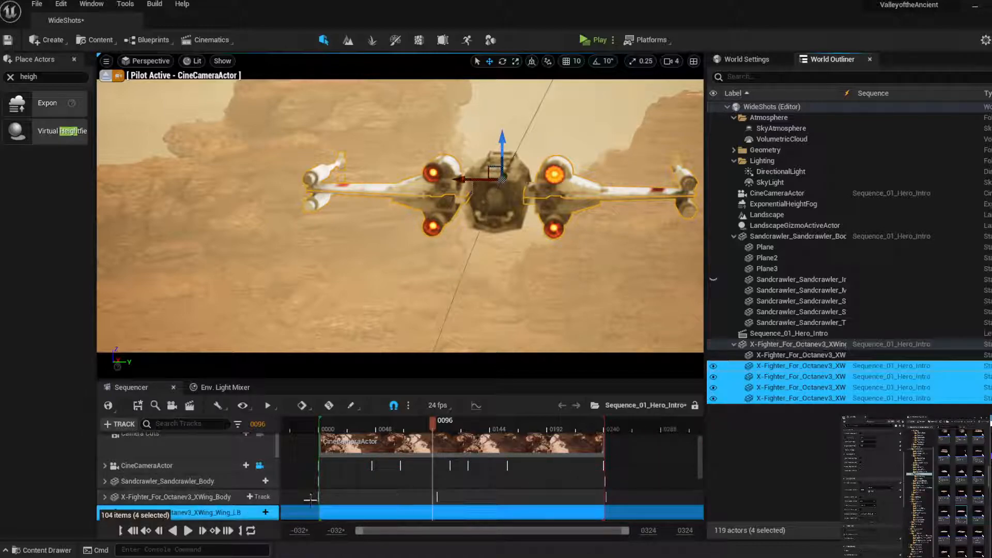
# Key the Rotation of the X-Fighter's LB and LT wings at frame 96
pyautogui.scroll(-5, 310, 500)
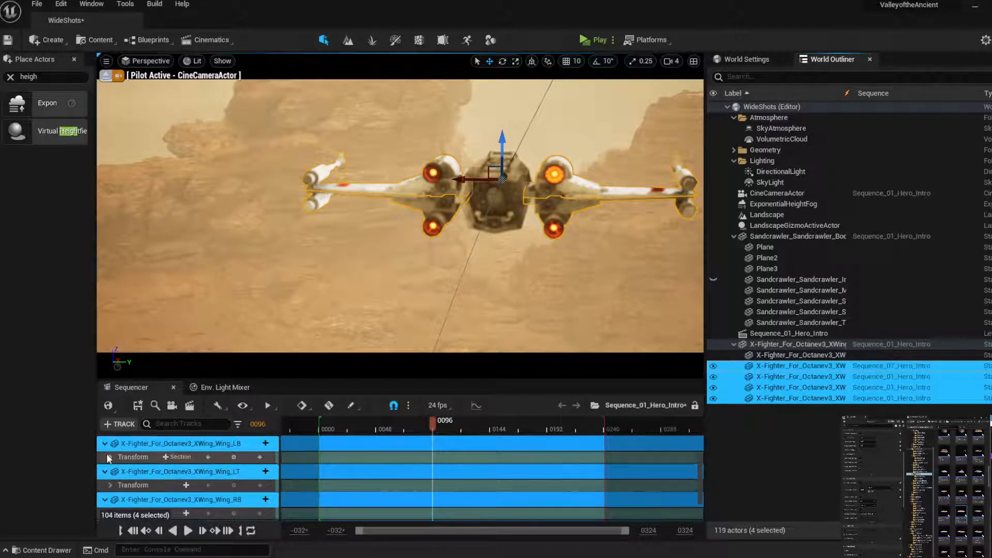
pyautogui.click(111, 457)
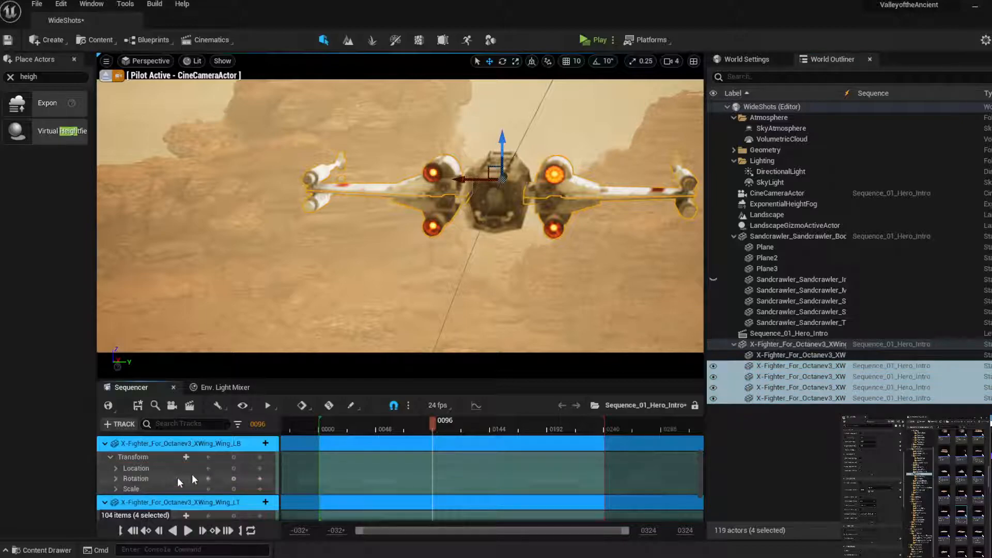
pyautogui.click(235, 481)
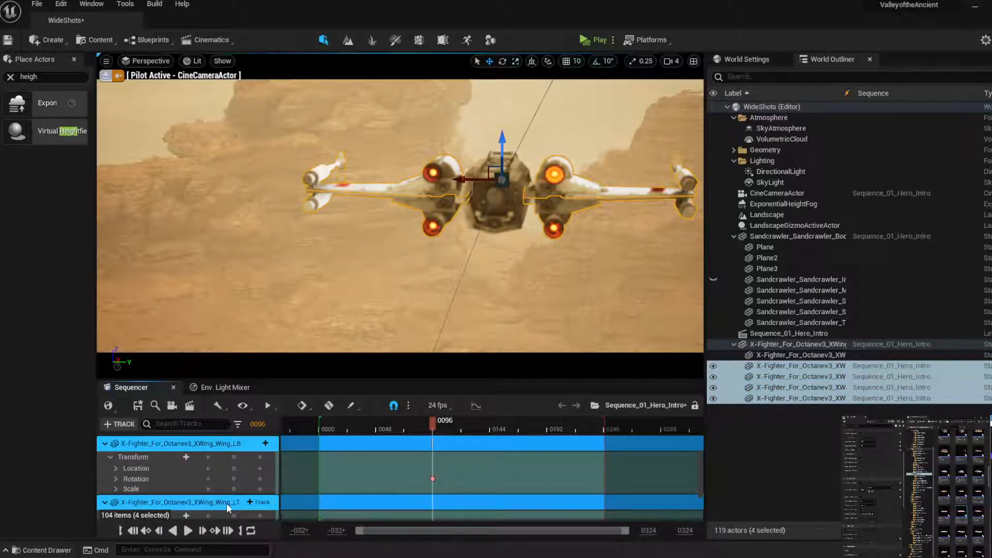
pyautogui.scroll(-3, 222, 505)
pyautogui.click(111, 465)
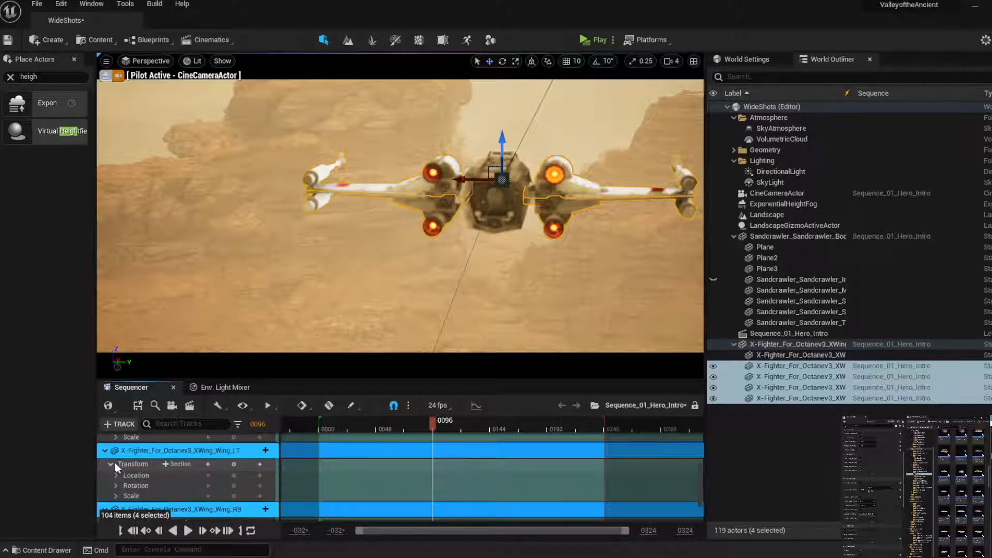
pyautogui.scroll(-1, 231, 490)
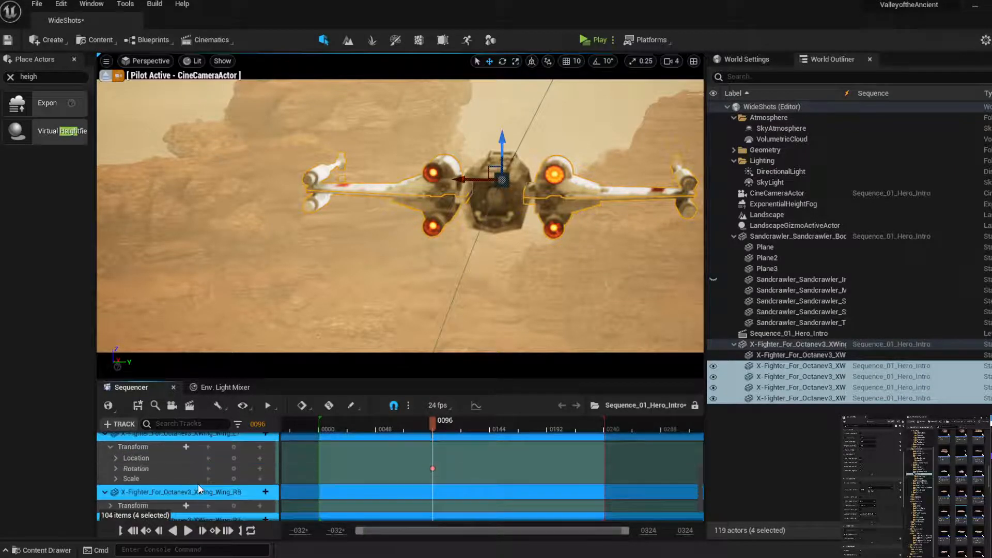
pyautogui.click(234, 469)
# Key the Rotation of the X-Fighter's RB and RT wings at frame 96
pyautogui.scroll(-2, 209, 499)
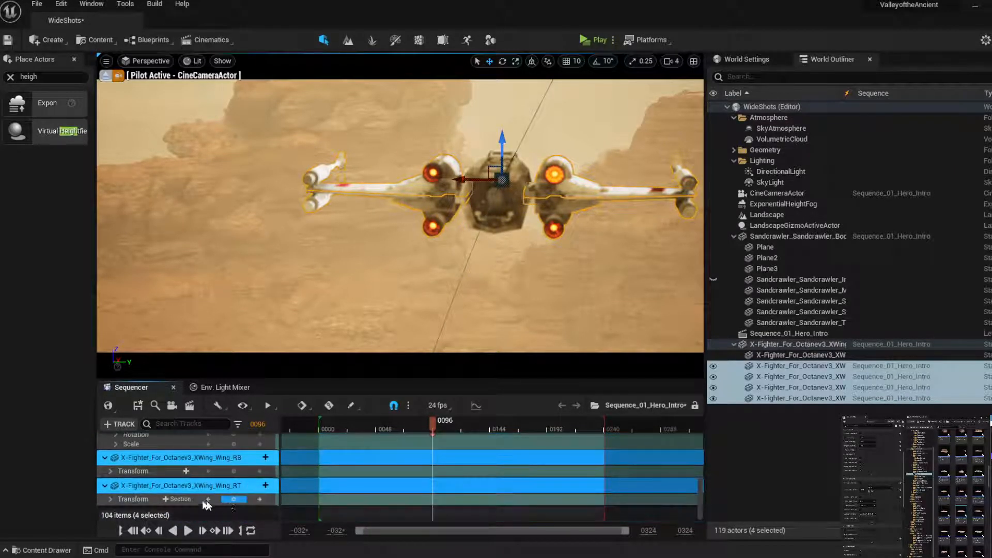
pyautogui.click(110, 471)
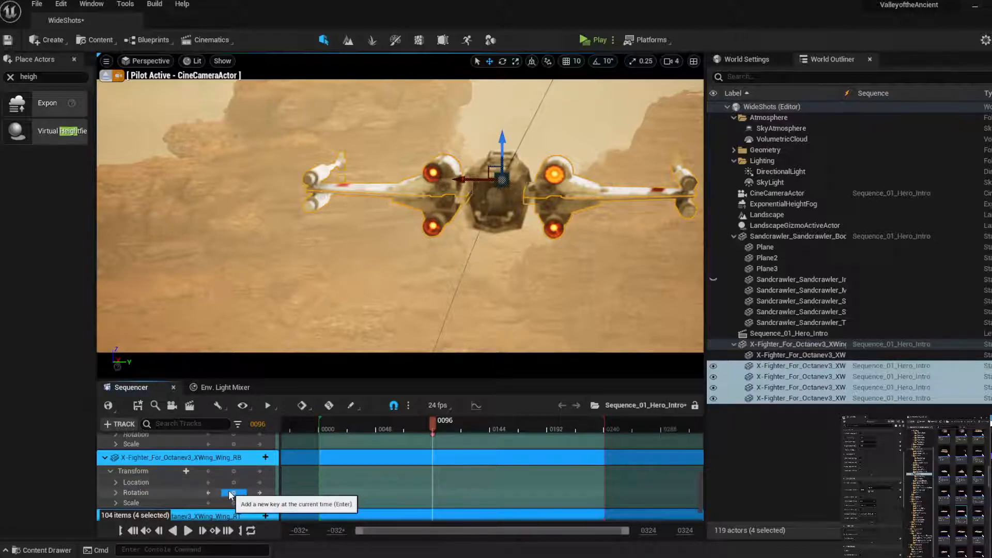
pyautogui.scroll(-2, 224, 497)
pyautogui.click(110, 498)
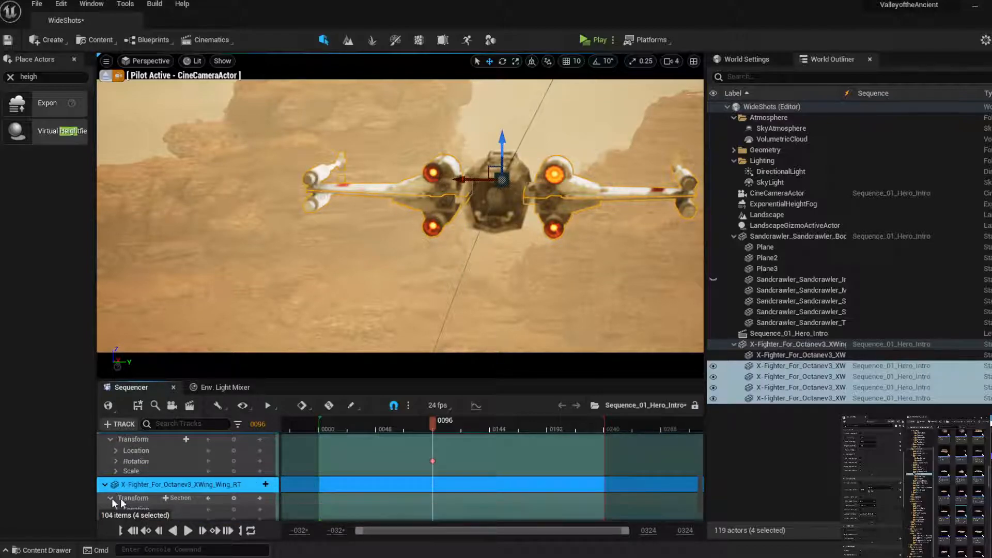
pyautogui.scroll(-1, 235, 511)
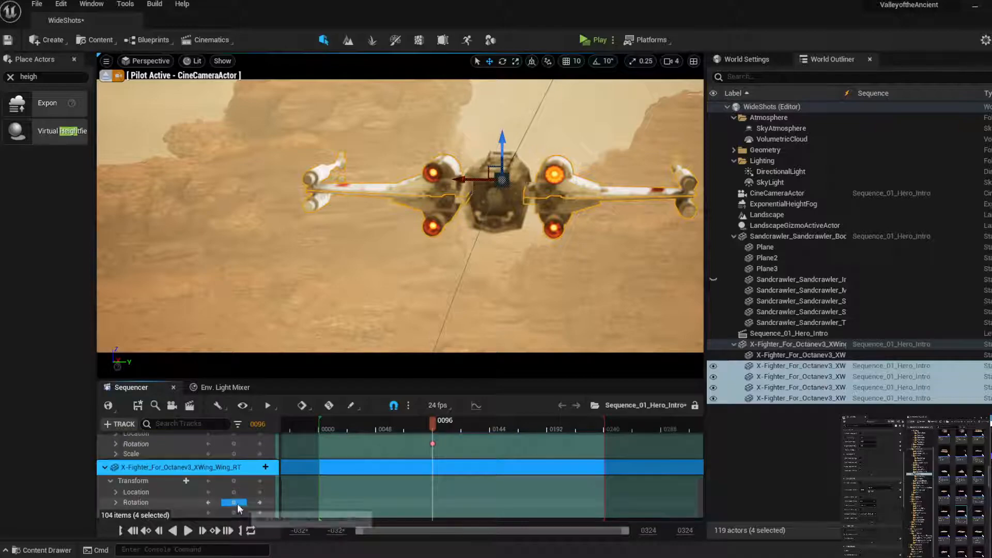
# Move to frame 168 and set the LB wing's rotation pitch to -12
pyautogui.scroll(5, 215, 473)
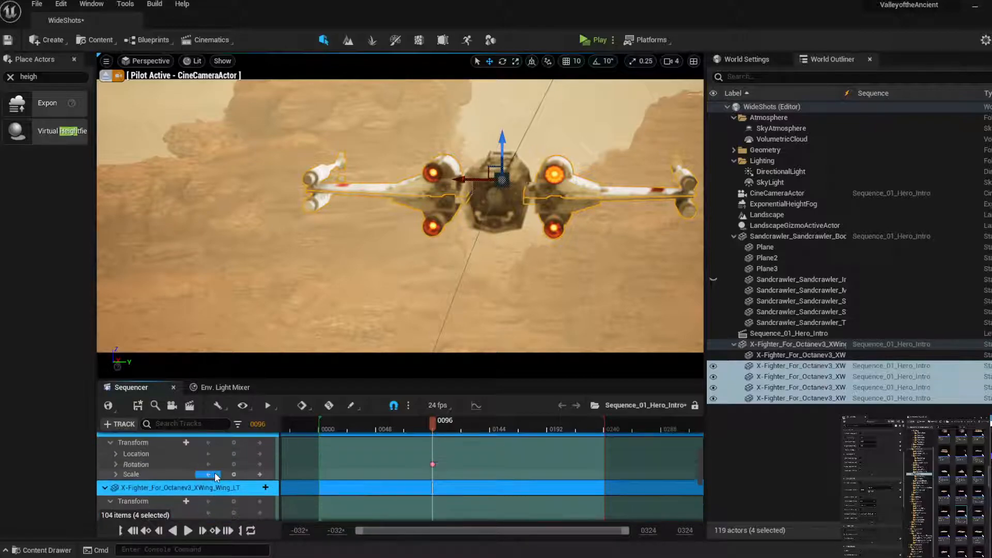
pyautogui.scroll(5, 215, 472)
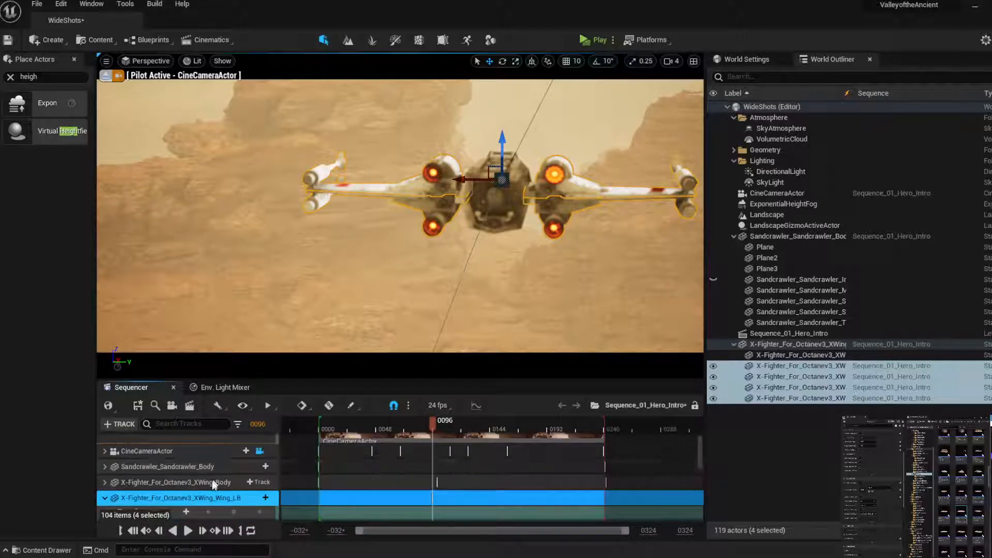
pyautogui.scroll(-2, 215, 472)
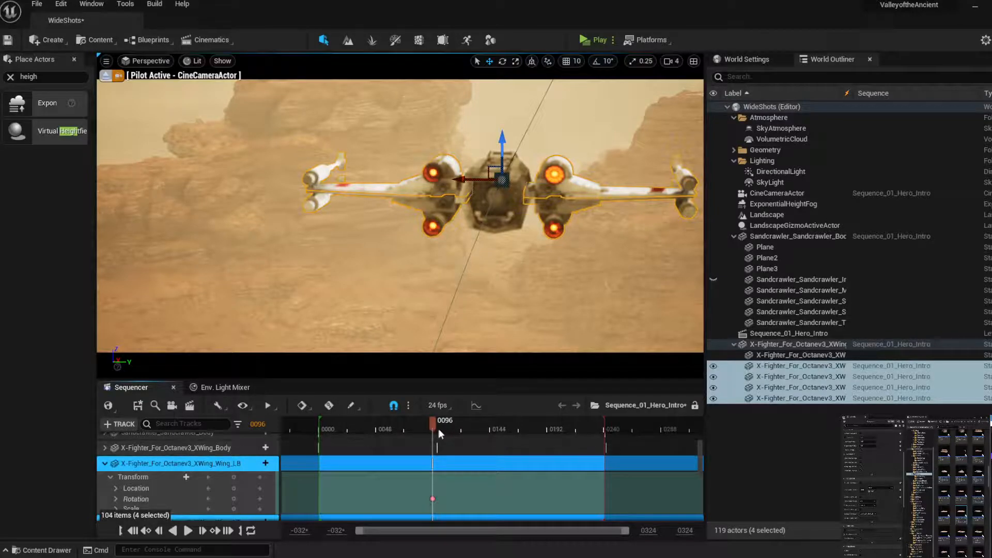
pyautogui.moveTo(435, 428)
pyautogui.mouseDown()
pyautogui.moveTo(514, 432)
pyautogui.moveTo(443, 440)
pyautogui.mouseUp()
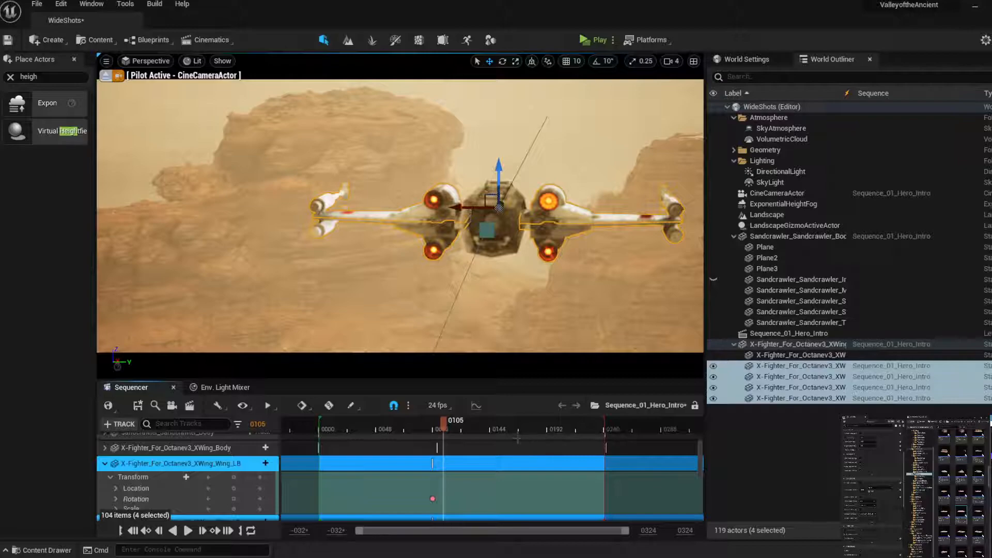
pyautogui.moveTo(507, 430); pyautogui.dragTo(520, 430)
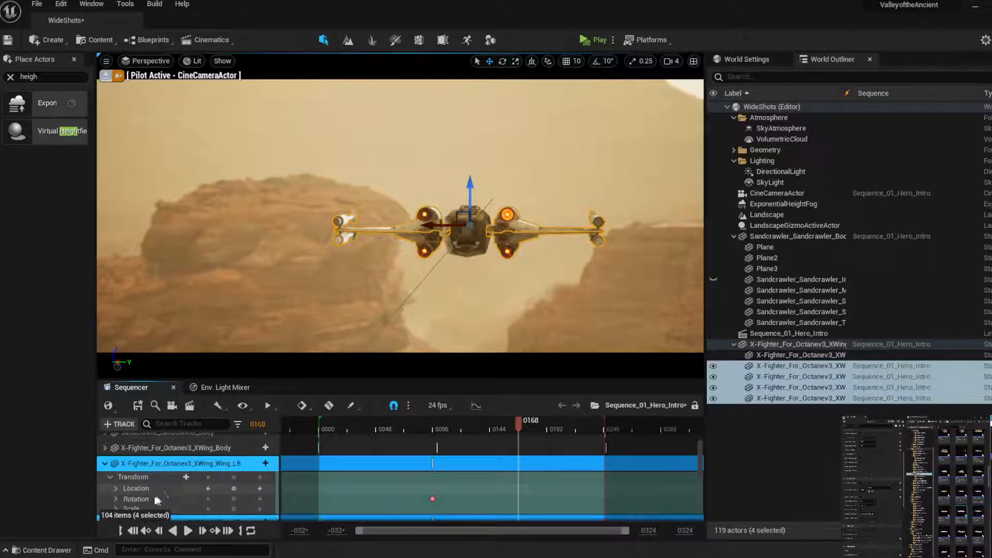
pyautogui.click(115, 499)
pyautogui.scroll(-1, 195, 489)
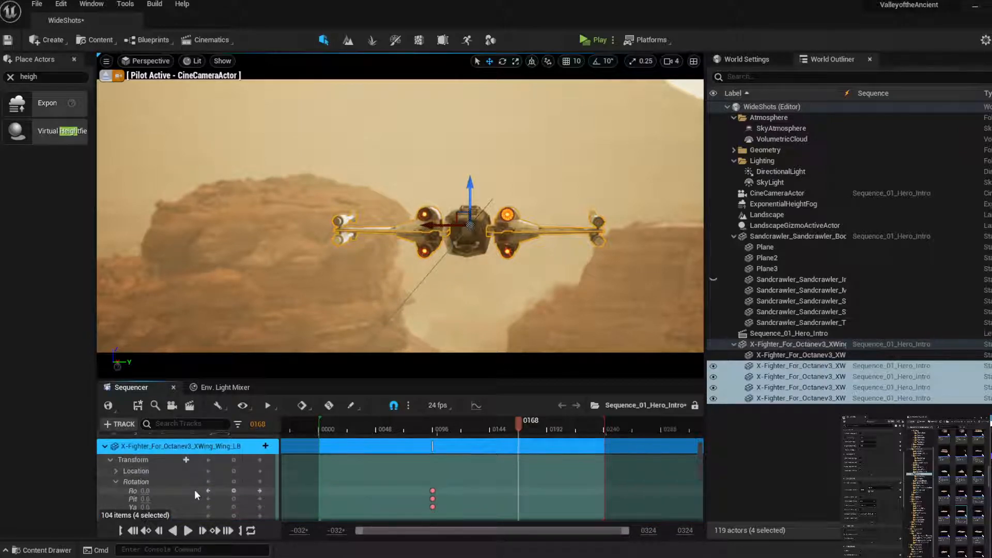
pyautogui.scroll(-1, 195, 489)
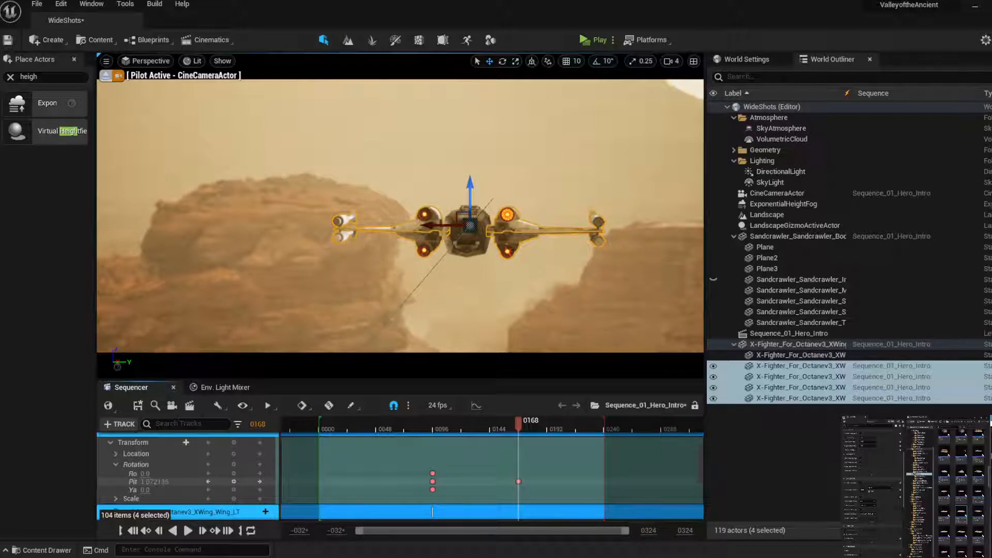
pyautogui.moveTo(155, 481); pyautogui.dragTo(138, 481)
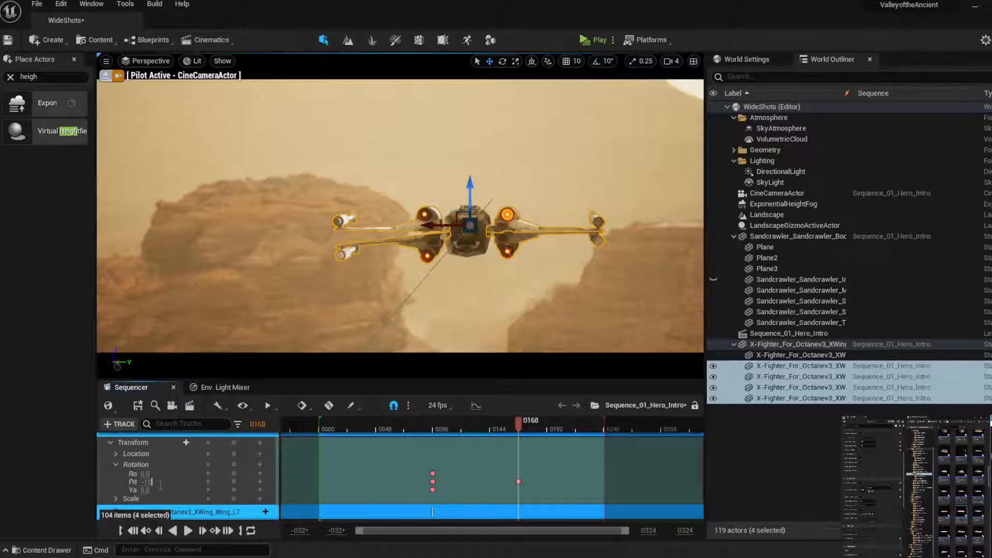
pyautogui.click(114, 481)
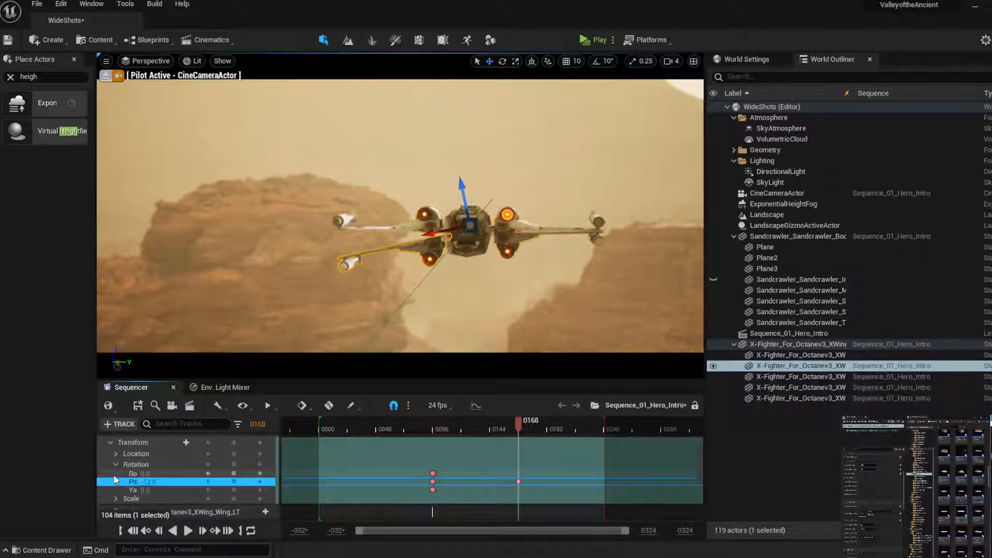
# Set the LT wing's rotation pitch to 12 at frame 168
pyautogui.scroll(-4, 169, 481)
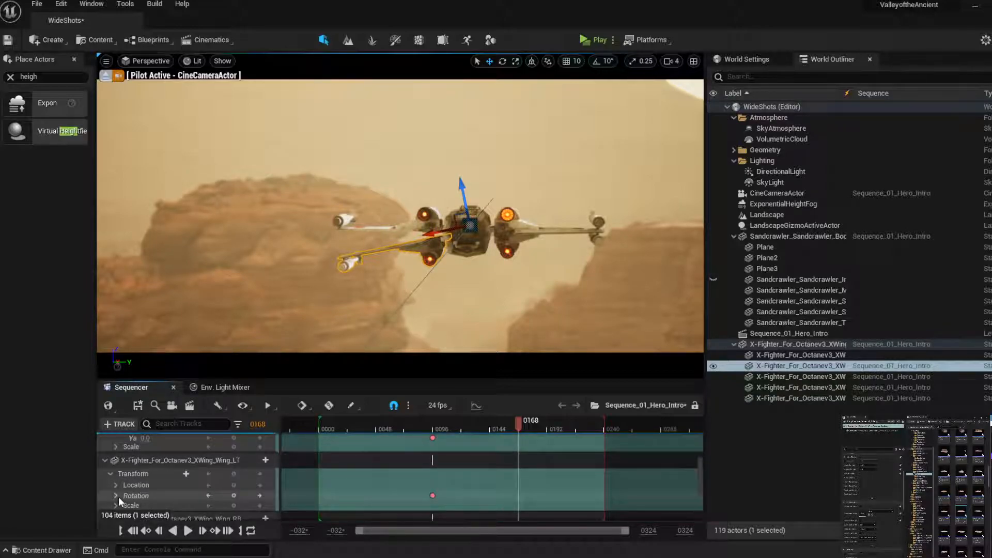
pyautogui.doubleClick(133, 497)
pyautogui.scroll(-2, 155, 488)
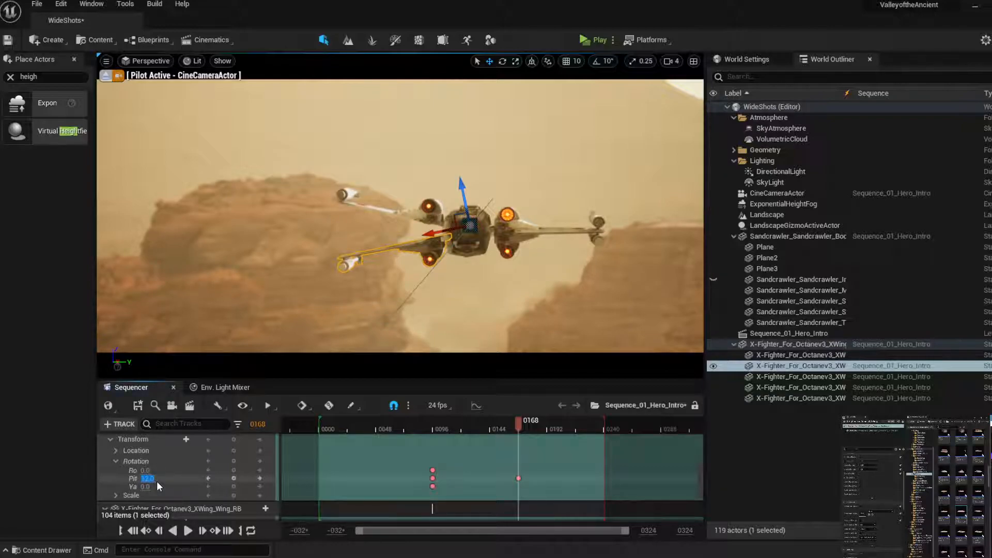
# Set the RB wing's rotation pitch at frame 168, trying -12 first and settling on 12
pyautogui.scroll(-3, 157, 483)
pyautogui.click(164, 457)
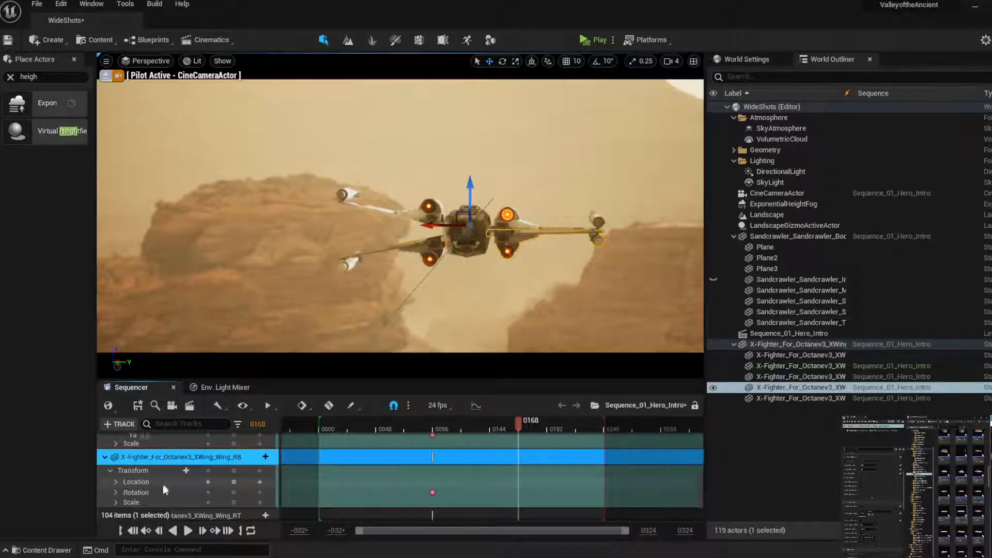
pyautogui.scroll(-3, 162, 489)
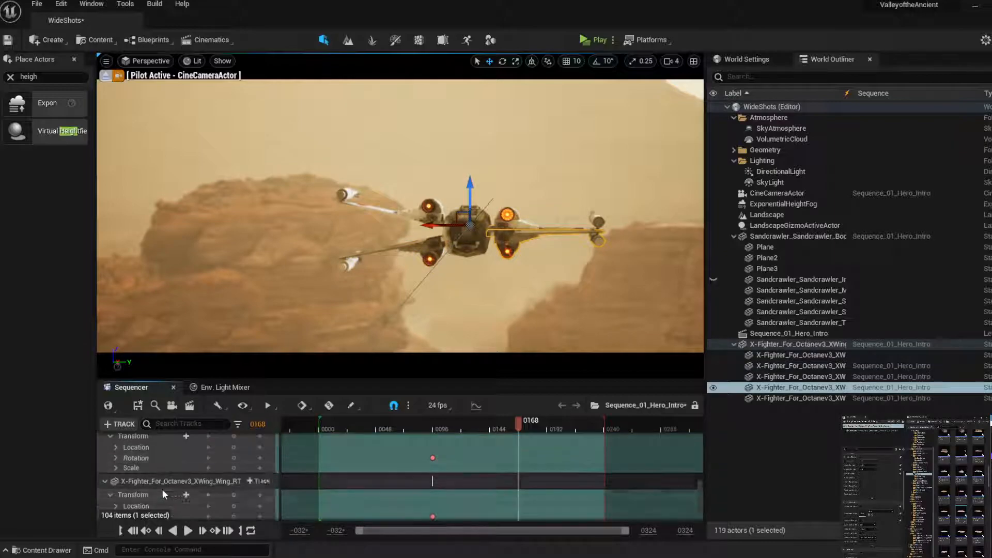
pyautogui.click(116, 459)
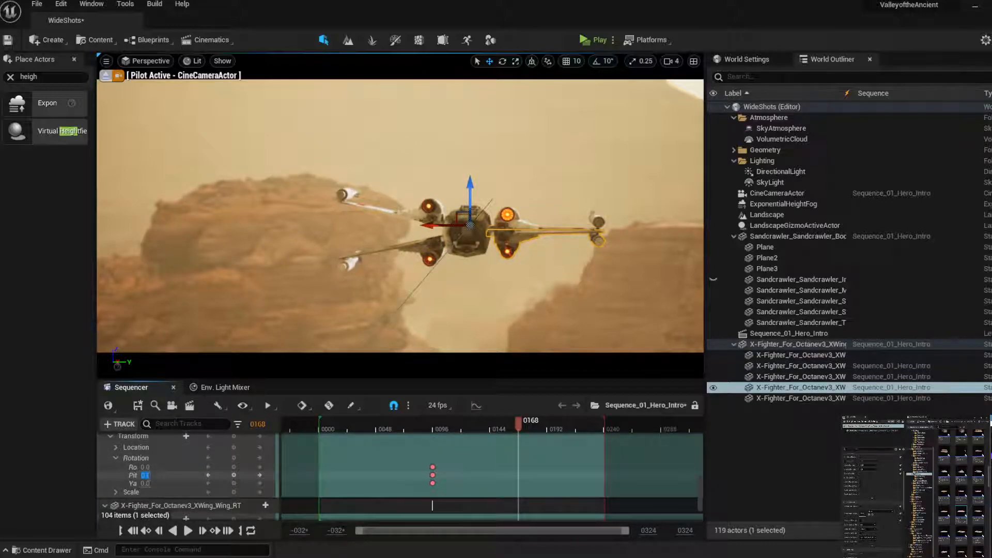
pyautogui.write('-12')
pyautogui.press('Return')
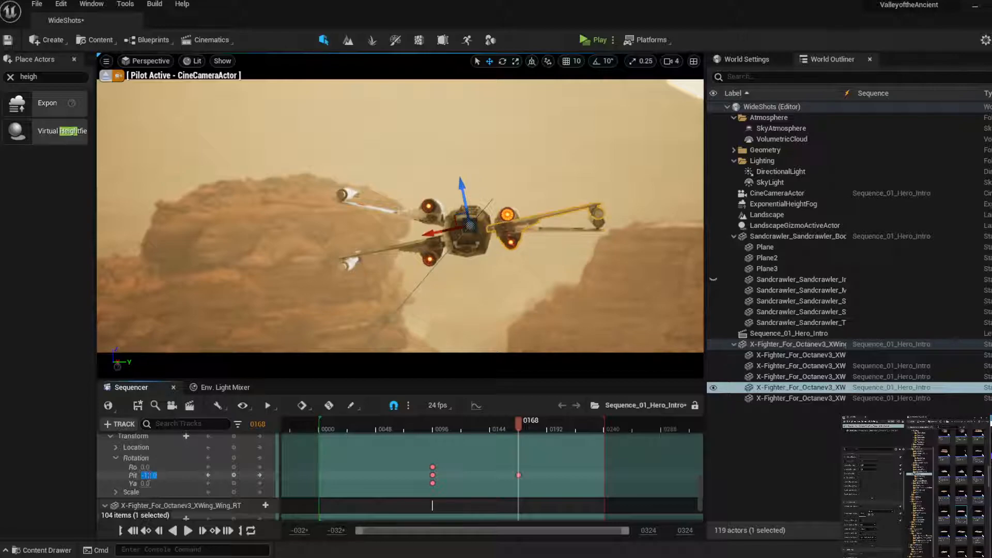
pyautogui.write('12')
pyautogui.press('Return')
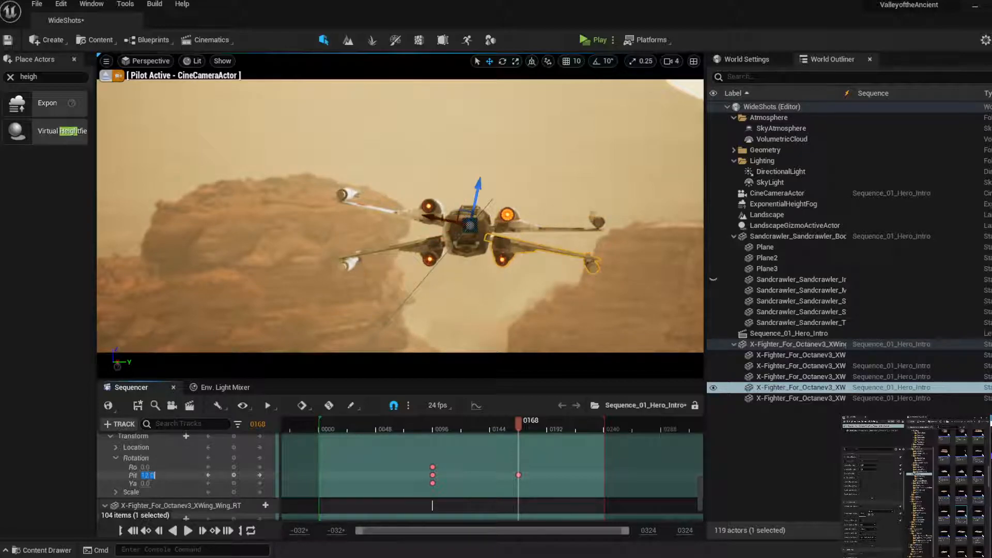
# Set the RT wing's rotation pitch to -12 at frame 168
pyautogui.scroll(-3, 186, 478)
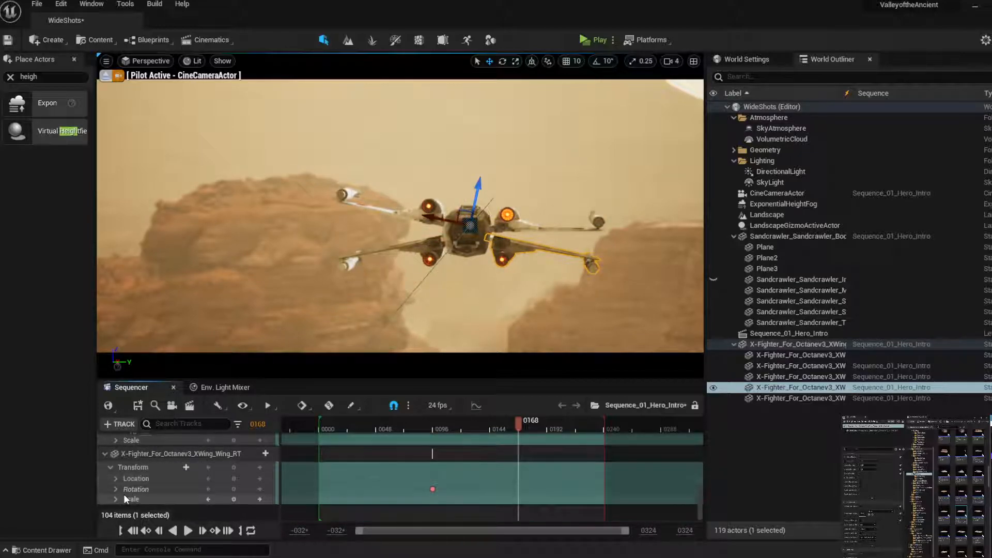
pyautogui.click(115, 490)
pyautogui.scroll(-1, 134, 491)
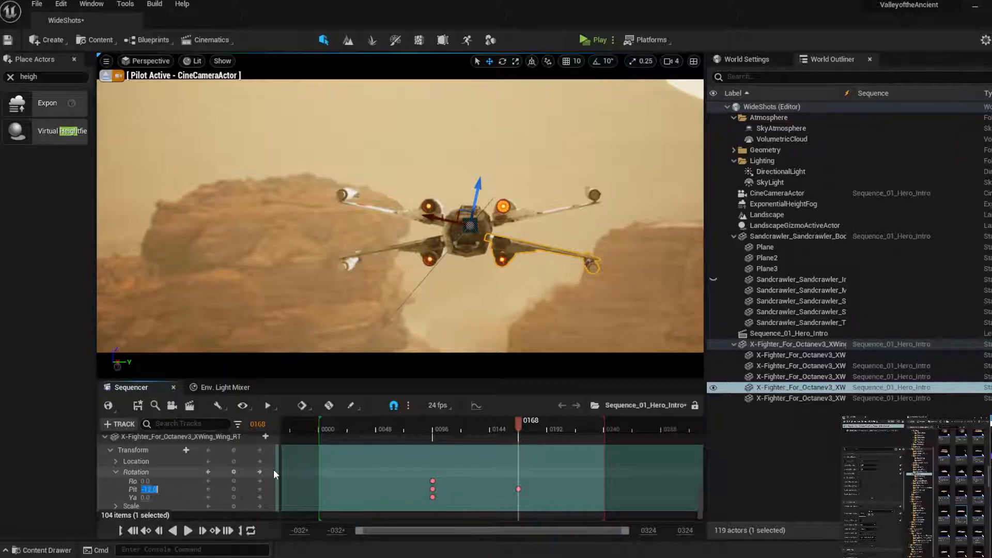
# Return to the start of the sequence and play the shot to review the wing-opening animation
pyautogui.click(364, 428)
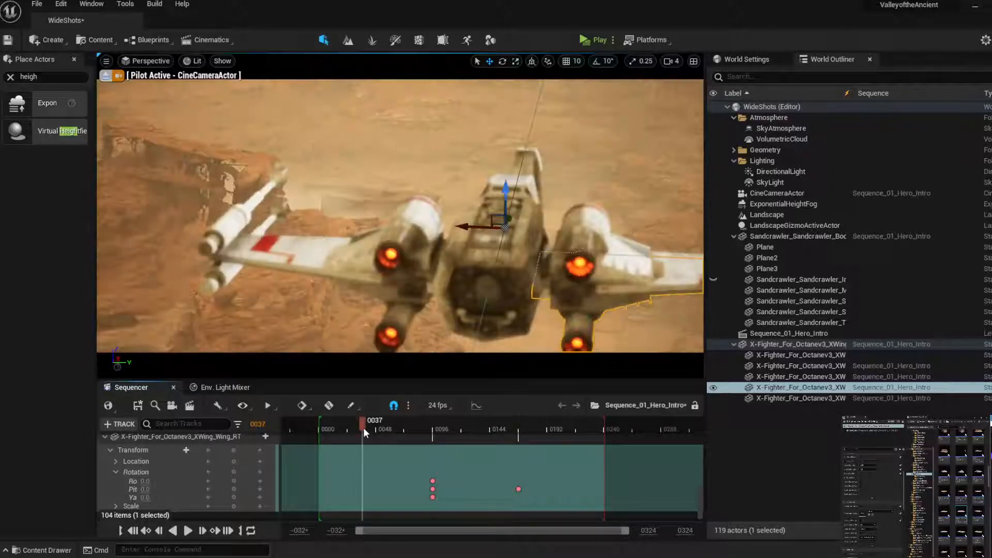
pyautogui.moveTo(364, 427); pyautogui.dragTo(318, 430)
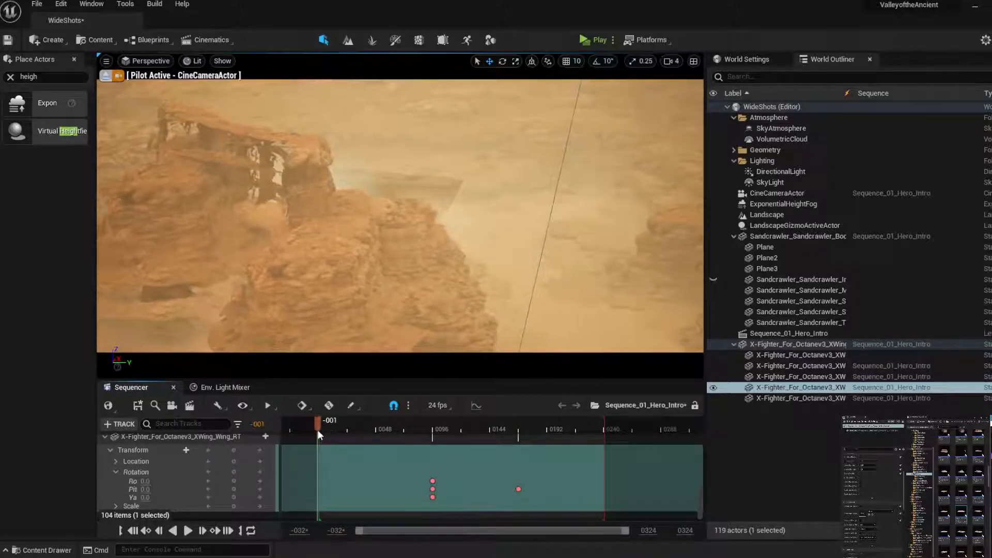
pyautogui.press('space')
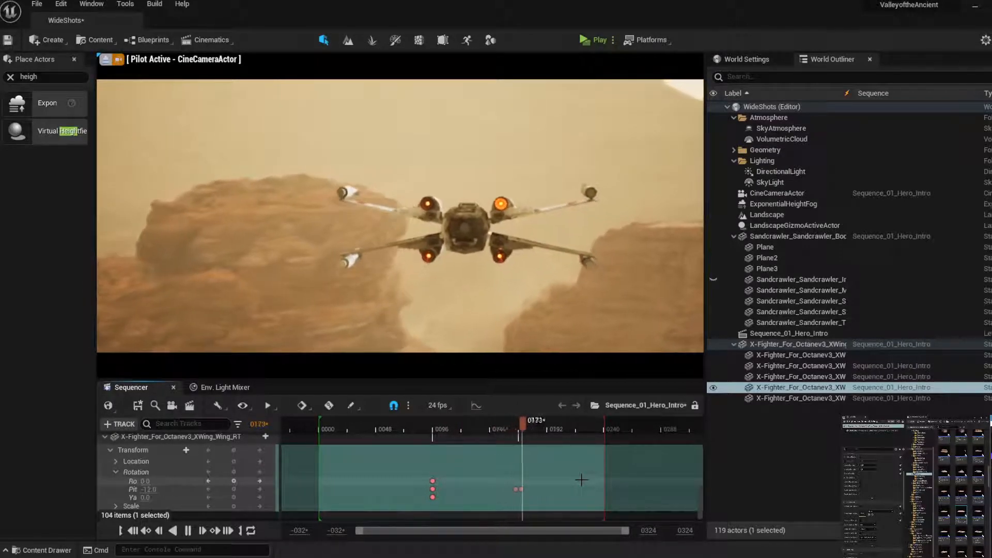
# Change the RT wing's starting rotation keys and its frame 168 pitch key to linear interpolation
pyautogui.moveTo(460, 500); pyautogui.dragTo(412, 472)
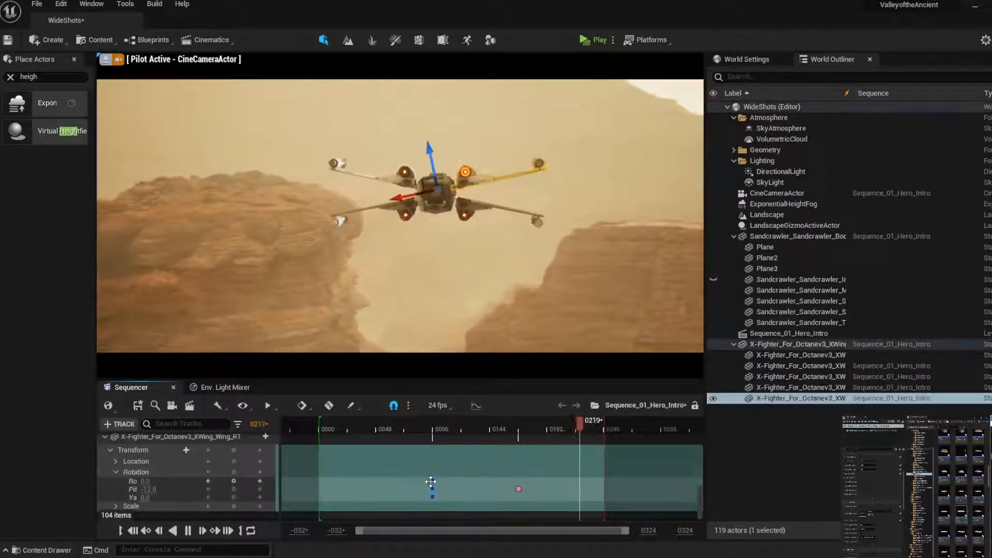
pyautogui.rightClick(431, 482)
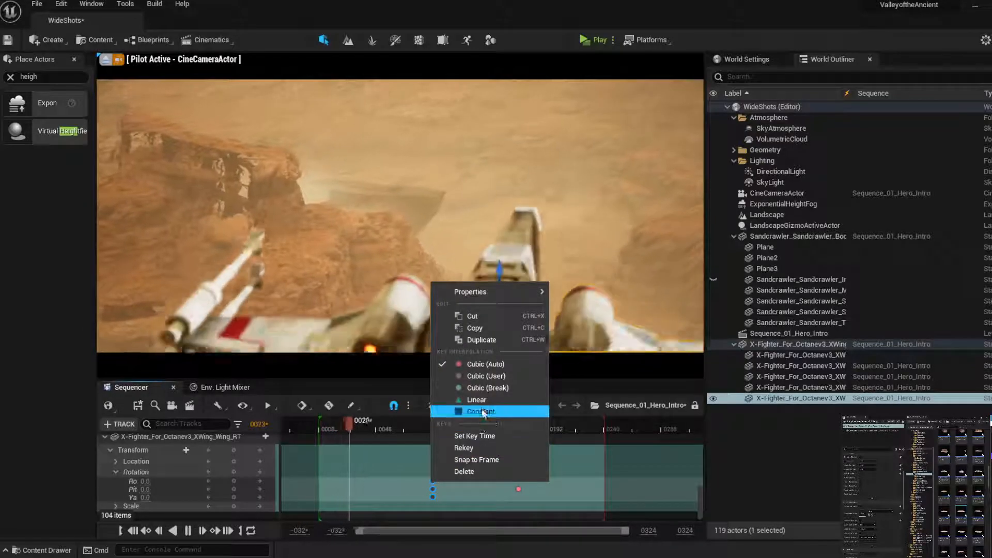
pyautogui.click(482, 401)
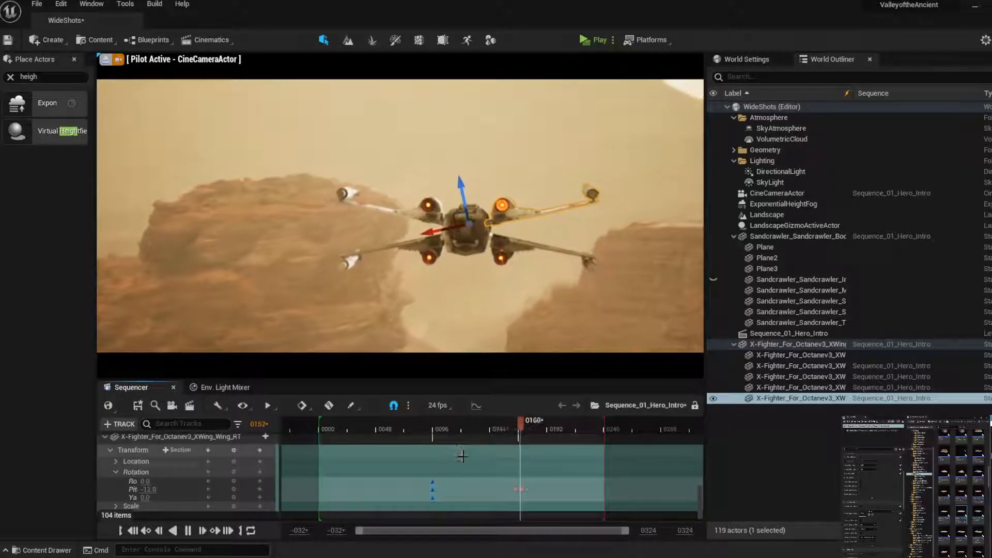
pyautogui.scroll(2, 462, 481)
pyautogui.scroll(1, 462, 480)
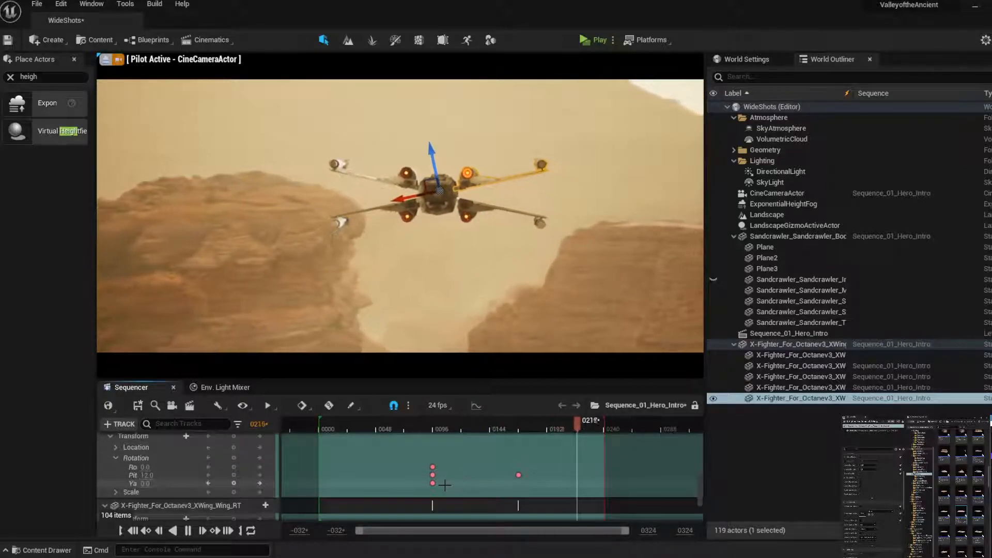
pyautogui.scroll(-3, 481, 489)
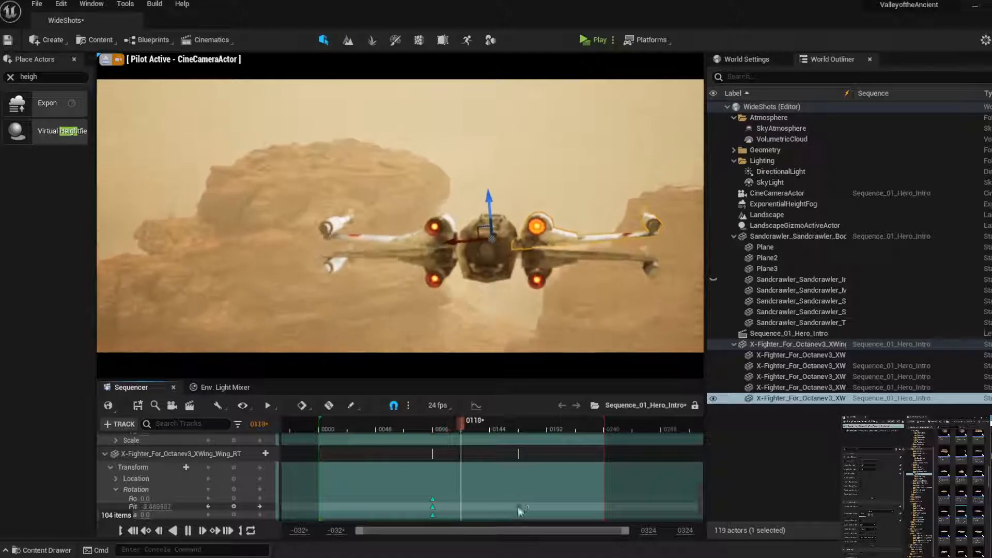
pyautogui.rightClick(519, 505)
pyautogui.click(561, 425)
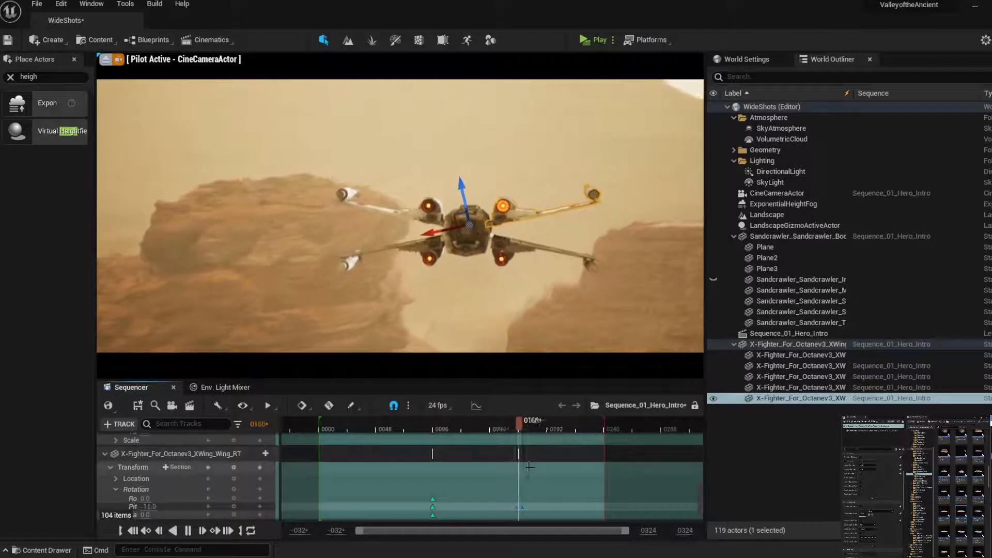
# Change the LB wing's starting rotation keys and its frame 168 pitch key to linear interpolation
pyautogui.scroll(8, 478, 466)
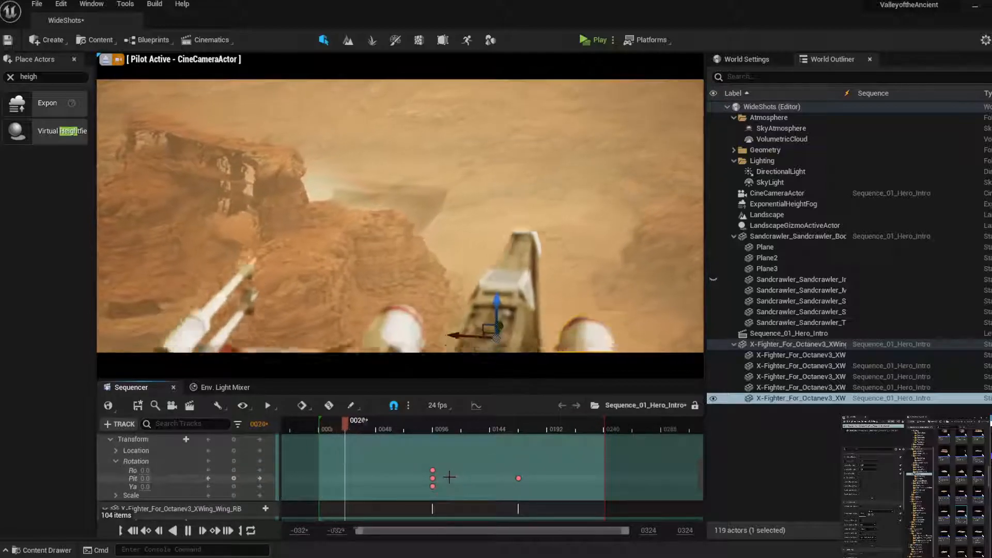
pyautogui.scroll(-3, 454, 473)
pyautogui.scroll(3, 449, 476)
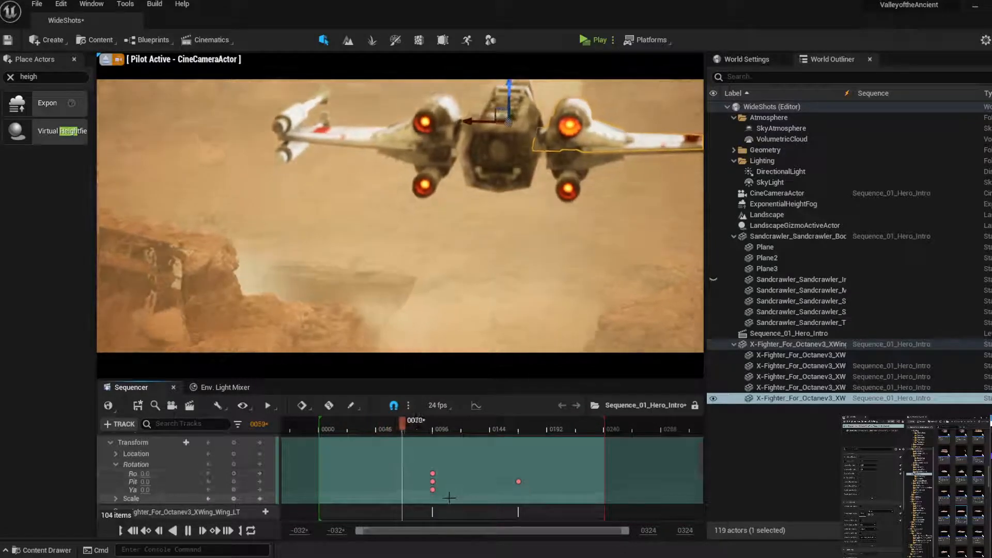
pyautogui.click(434, 467)
pyautogui.rightClick(435, 474)
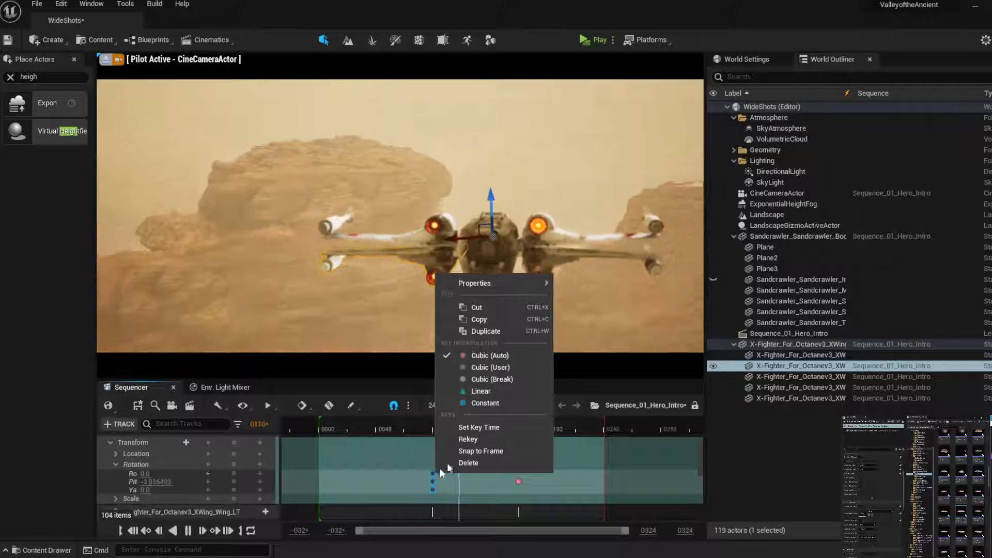
pyautogui.click(486, 405)
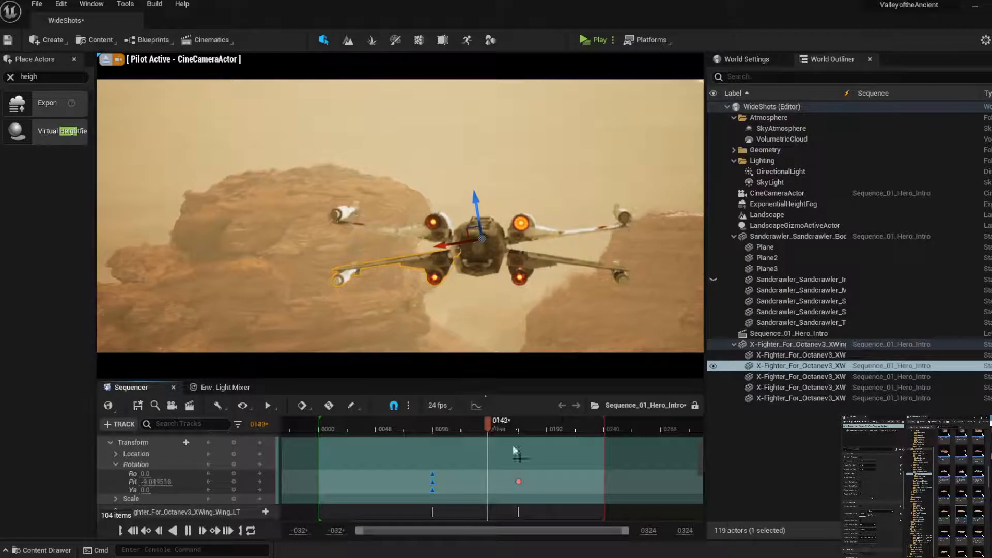
pyautogui.rightClick(518, 481)
pyautogui.click(562, 399)
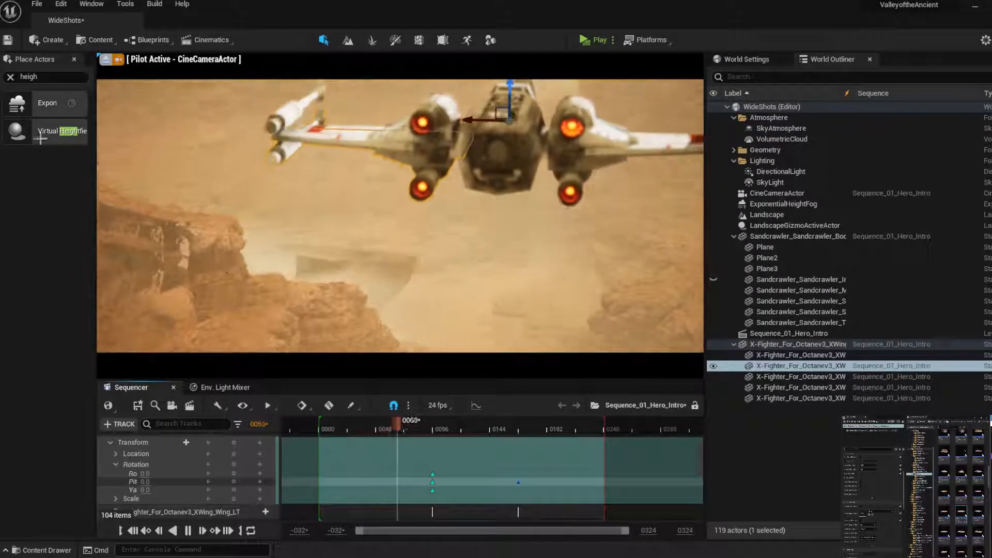
# Search the placeable actors for "postp" and add a Post Process Volume to the canyon scene
pyautogui.click(10, 78)
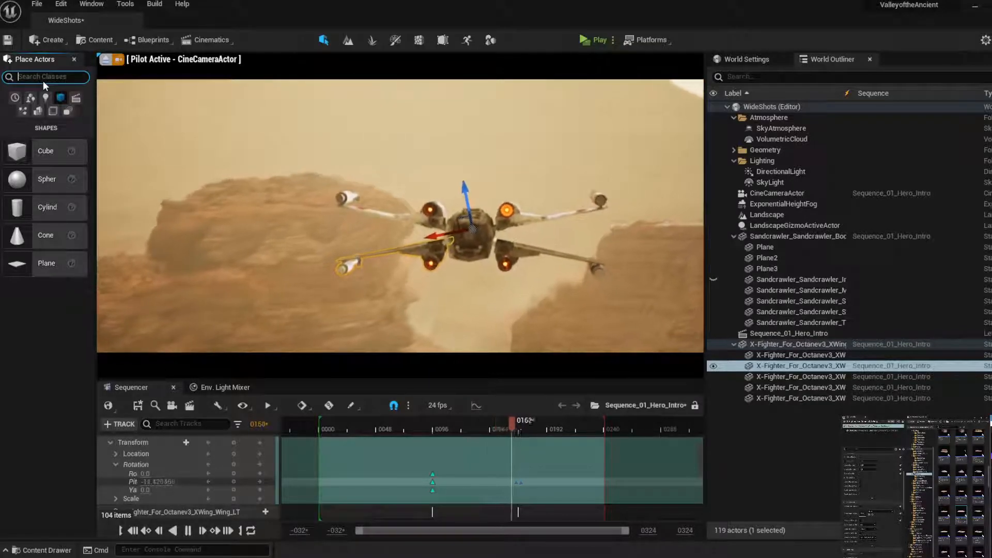
pyautogui.write('postp')
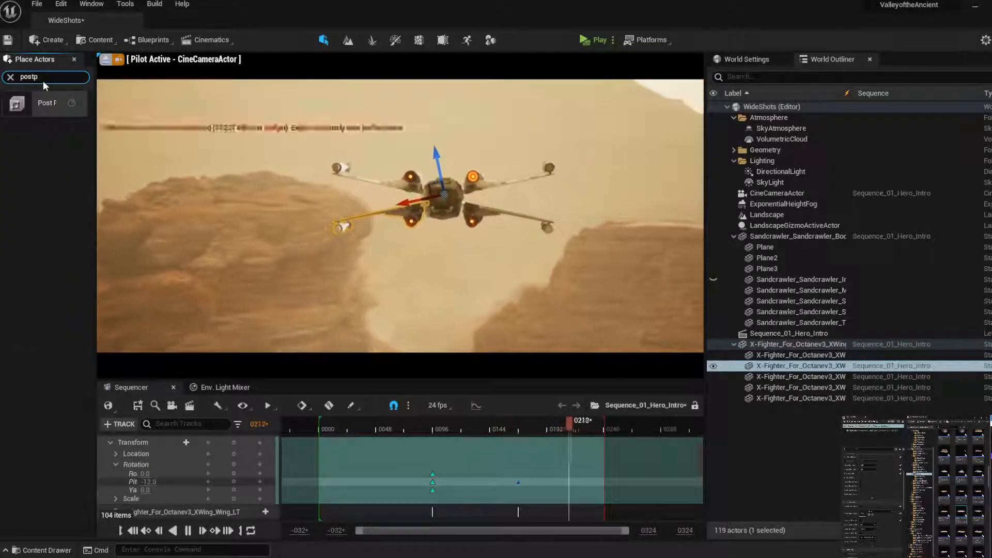
pyautogui.moveTo(48, 106); pyautogui.dragTo(471, 224)
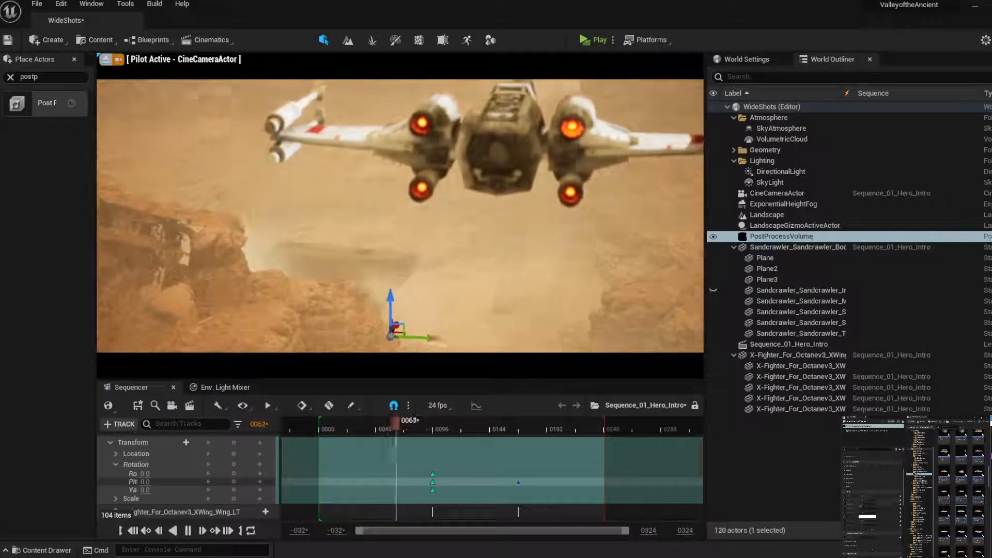